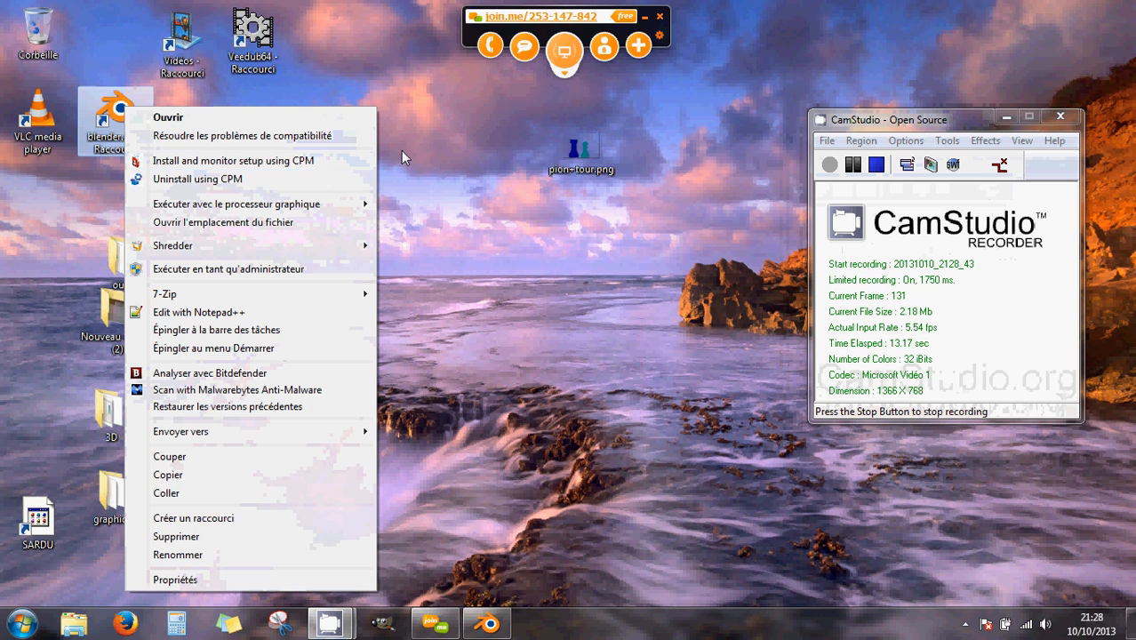
- Open the pion+tour.png reference image from the desktop, examine the rook and pawn silhouettes, and close it
click(577, 151)
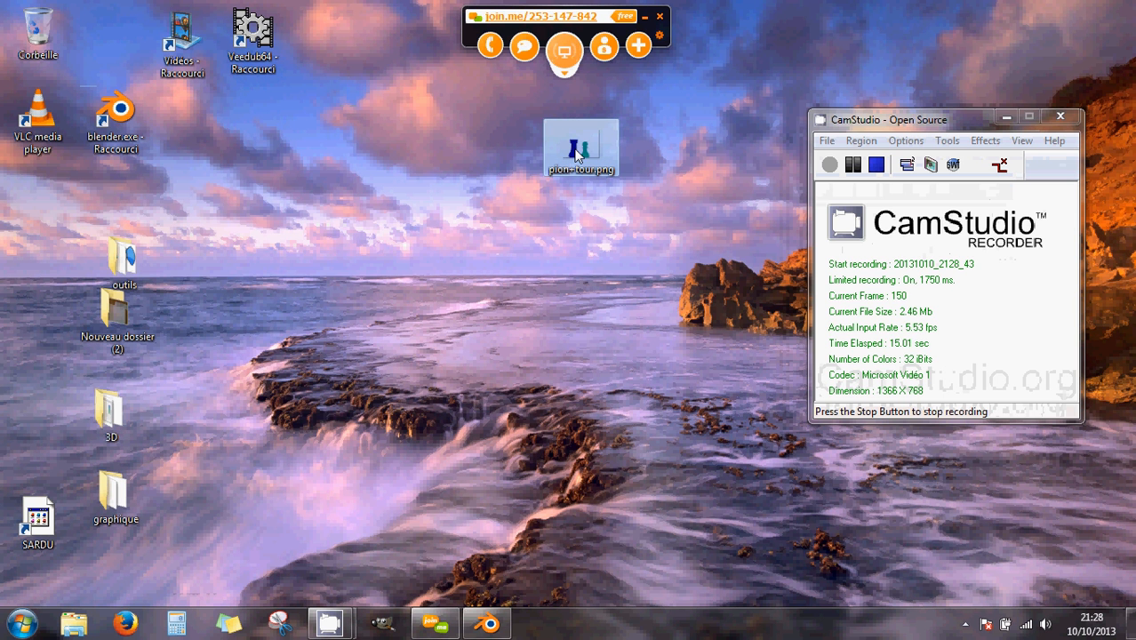
double_click(576, 151)
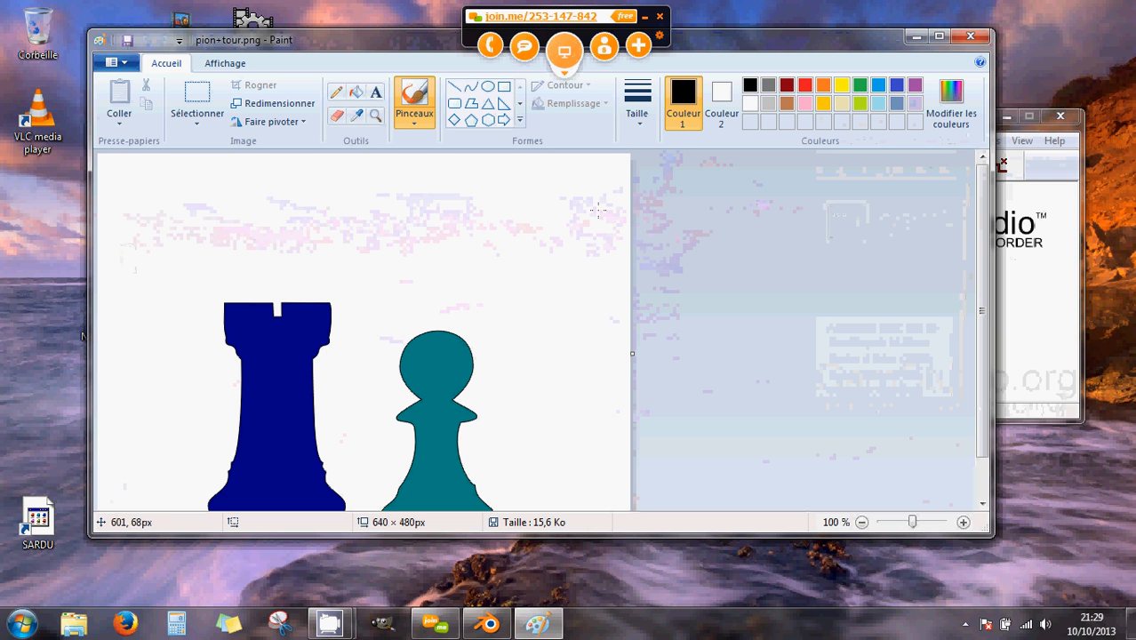
click(972, 37)
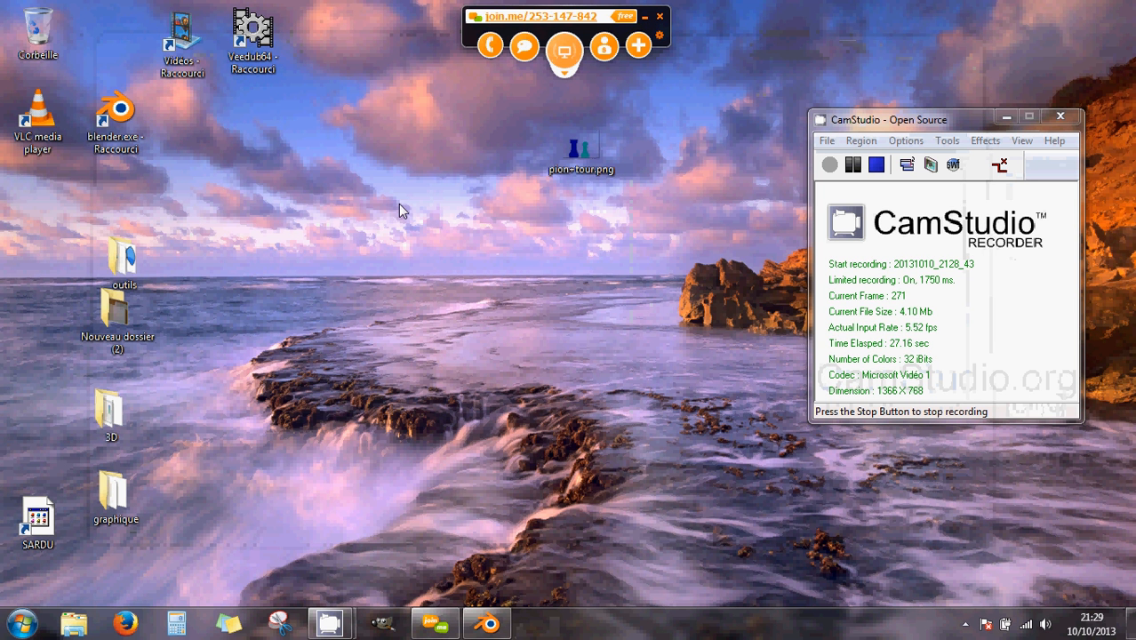
- Launch Blender from its desktop shortcut using a chosen graphics processor and dismiss the splash screen
right_click(127, 115)
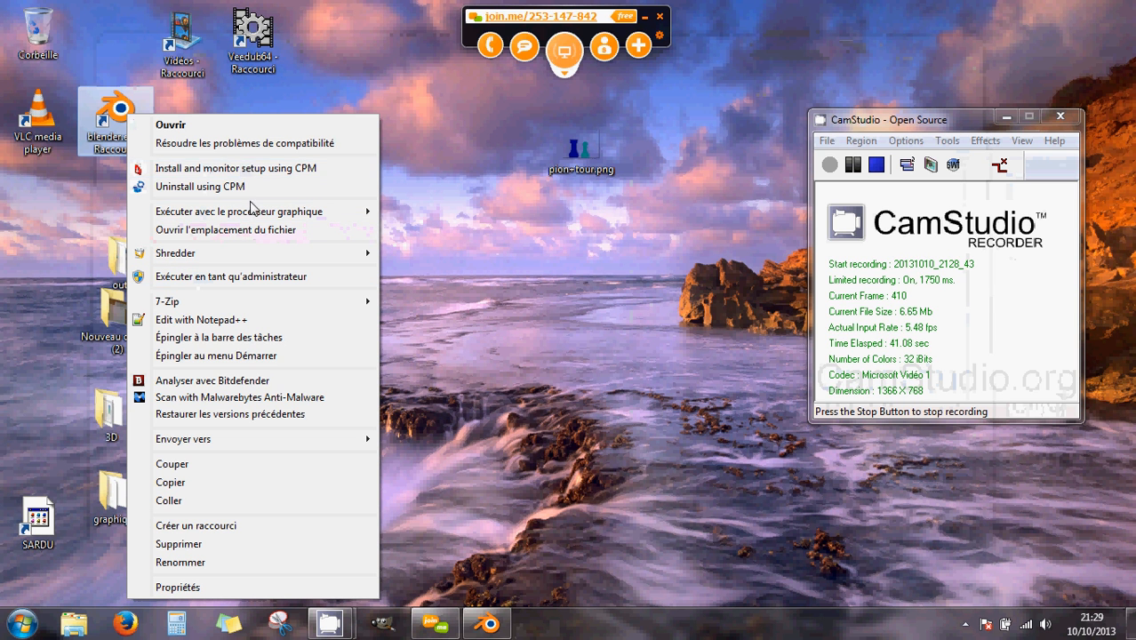
mouse_move(302, 211)
click(445, 216)
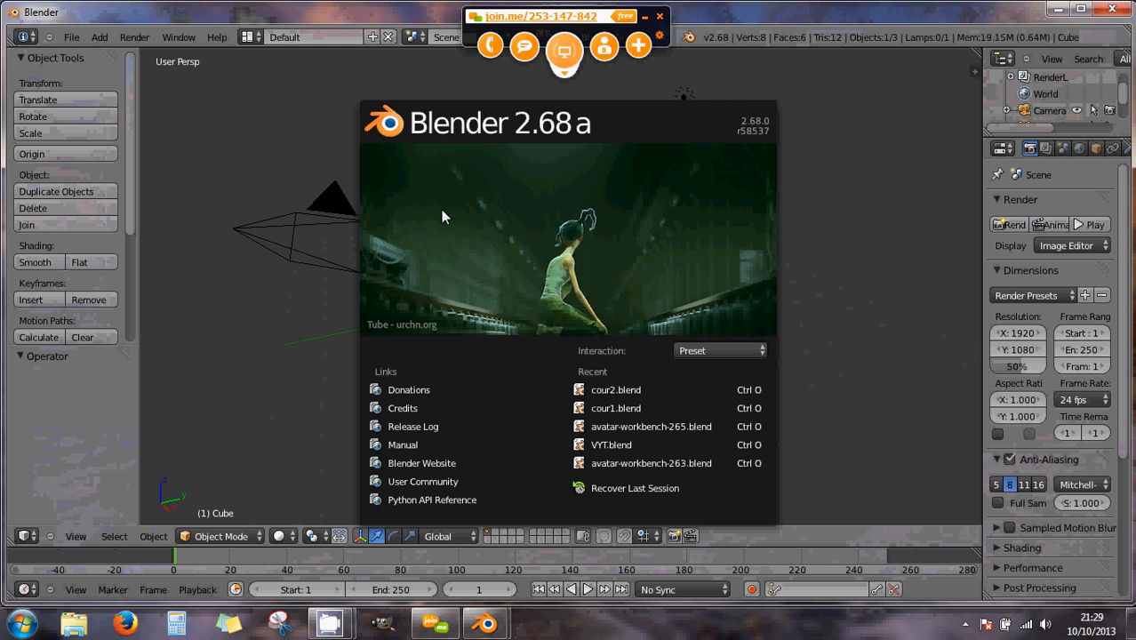
click(800, 289)
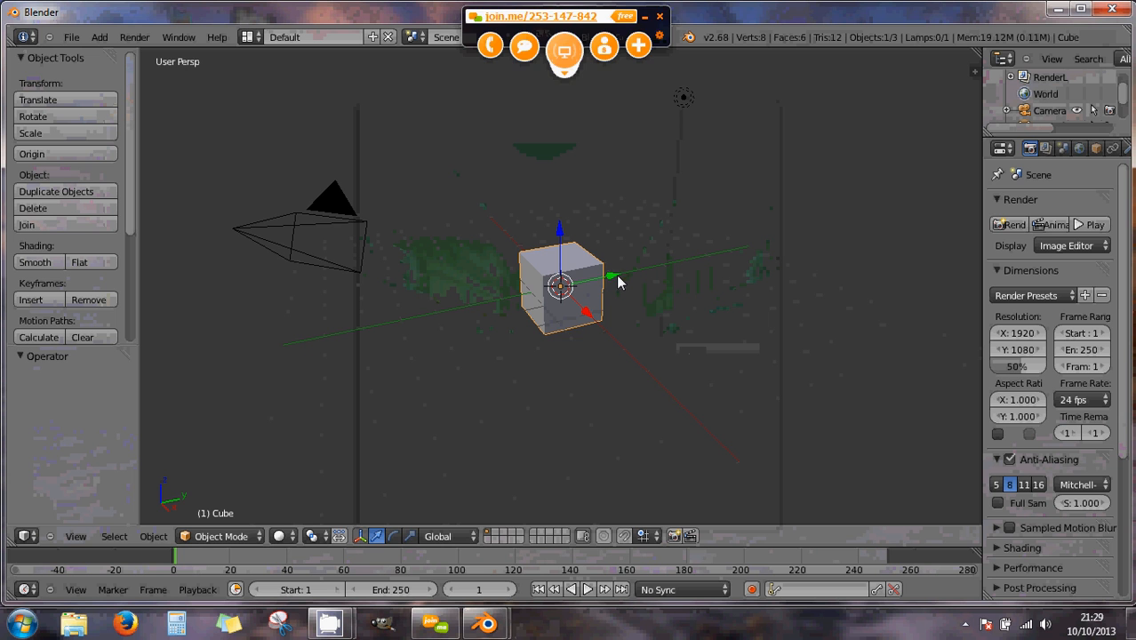
- Minimise the join.me toolbar covering the Blender window and delete the default cube from the scene
click(645, 16)
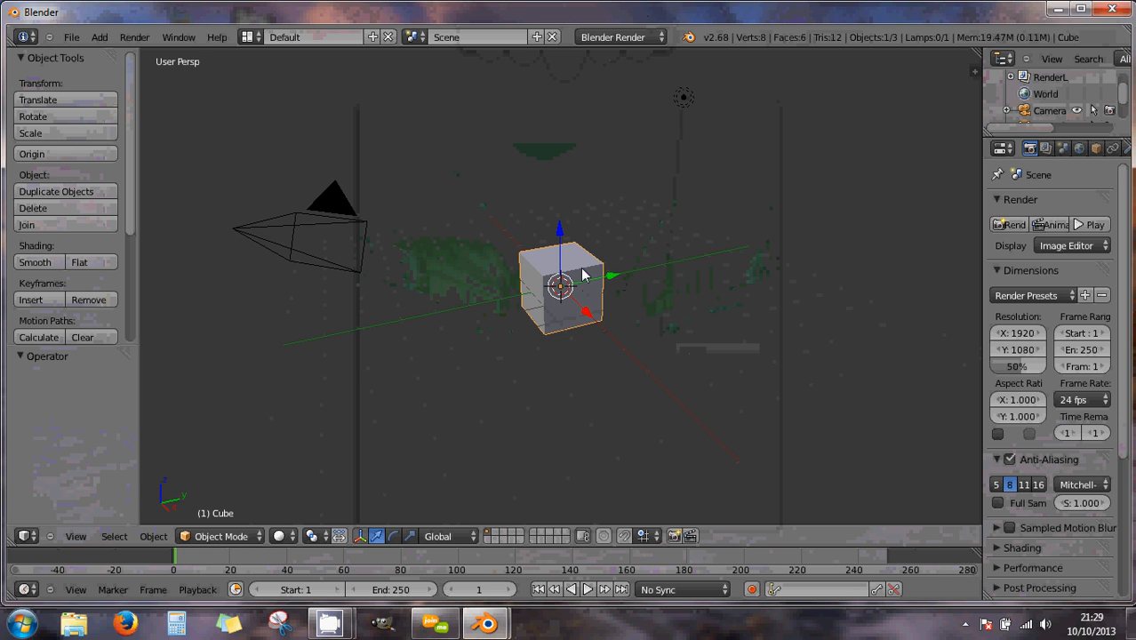
key(x)
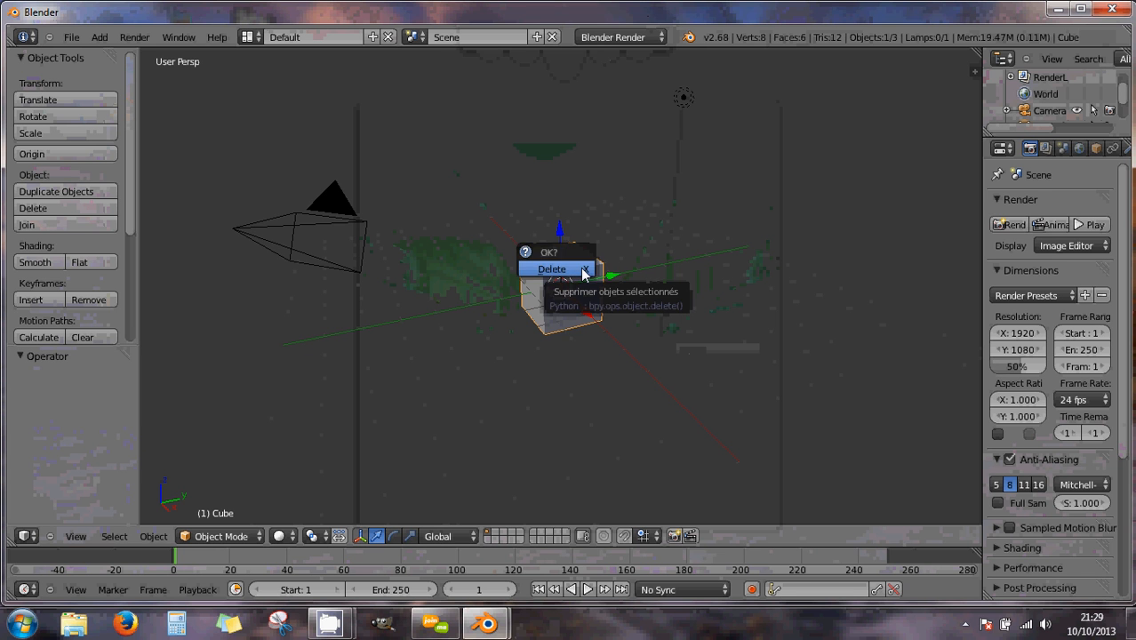
click(583, 271)
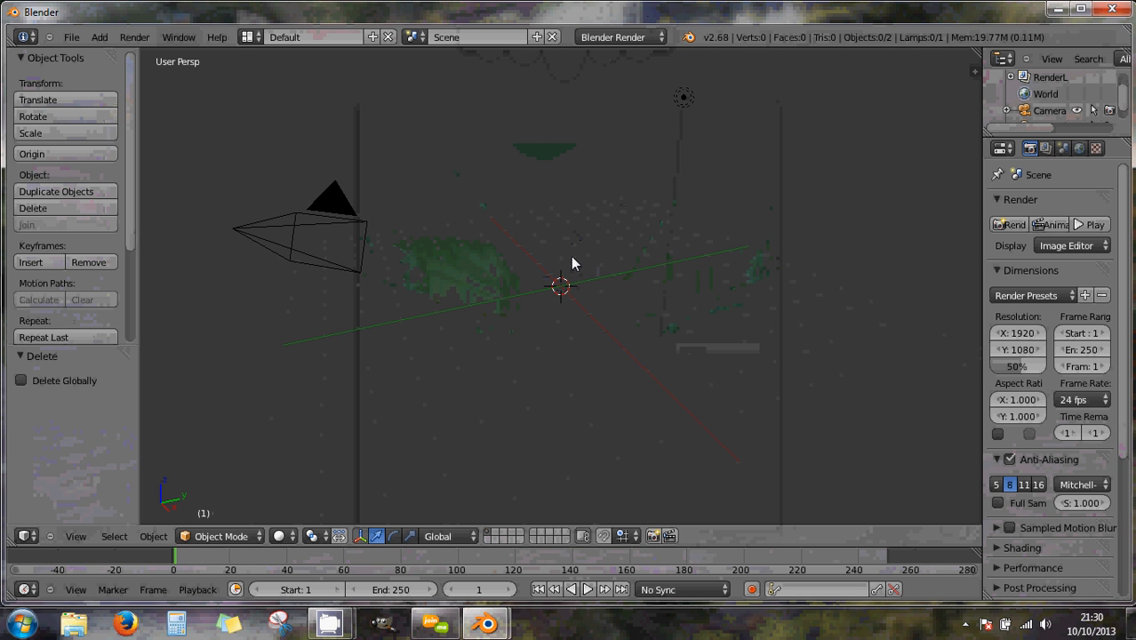
- Orbit the empty scene, switch to the top orthographic view, and zoom in and out
middle_drag(560, 264, 576, 296)
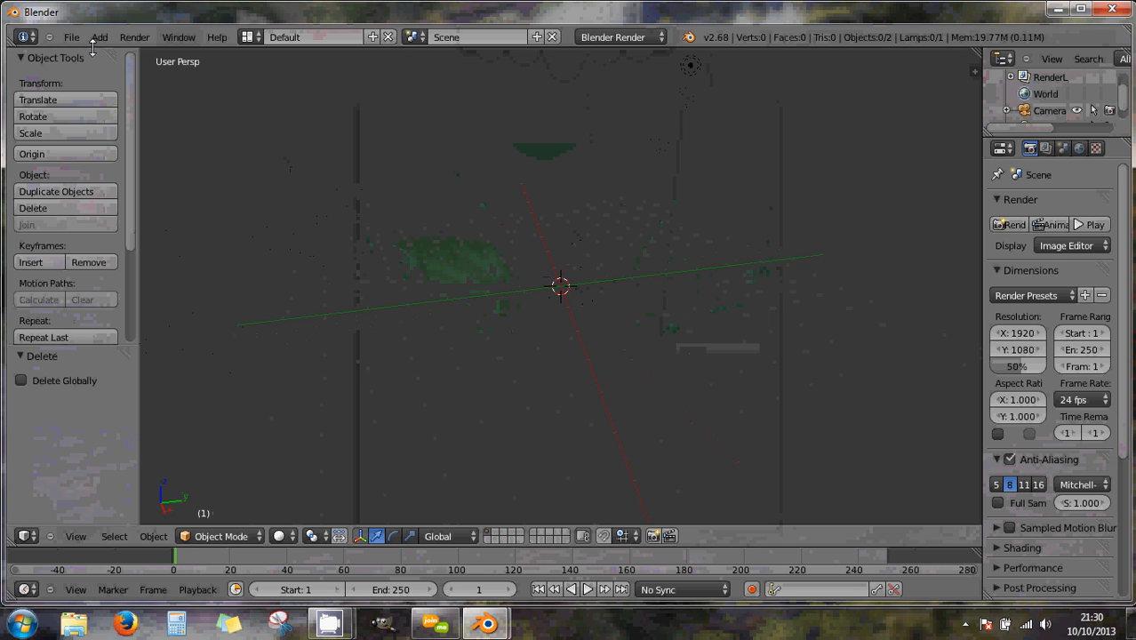
middle_drag(553, 285, 578, 293)
mouse_move(578, 300)
middle_down()
mouse_move(535, 281)
mouse_move(606, 264)
mouse_move(616, 304)
mouse_move(579, 306)
middle_up()
key(KP_7)
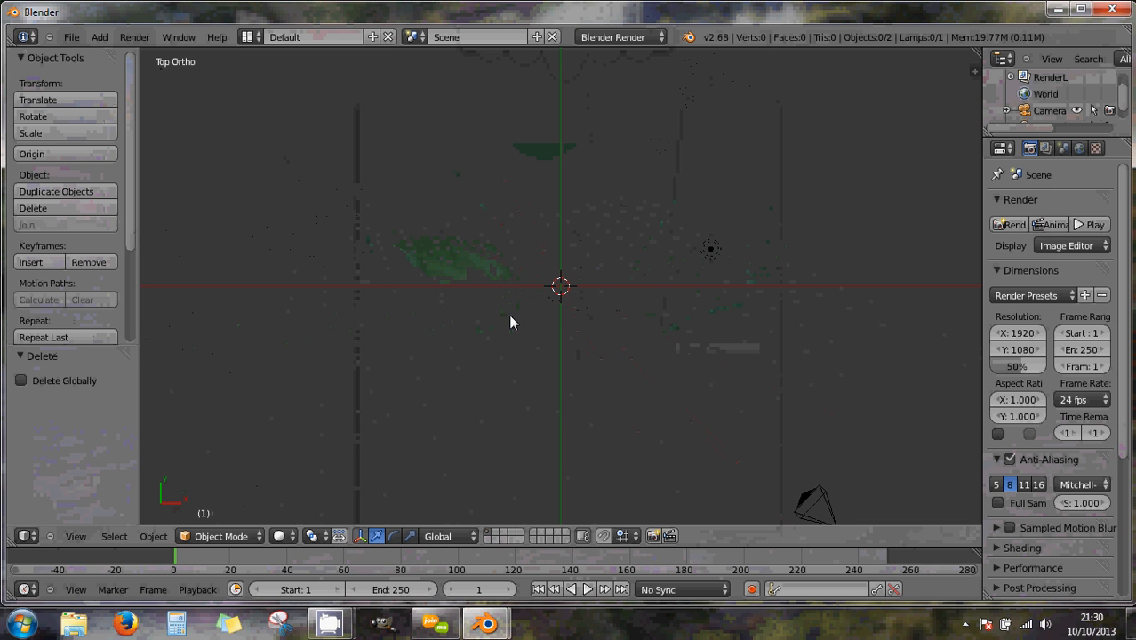
scroll(509, 314, up, 2)
scroll(509, 313, down, 3)
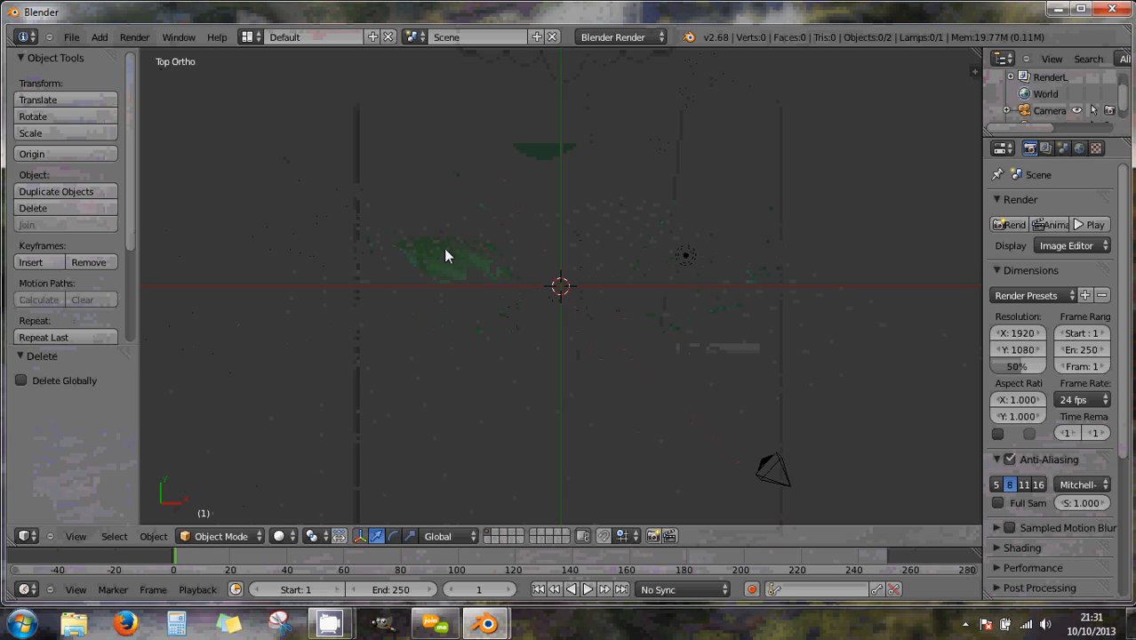
click(77, 539)
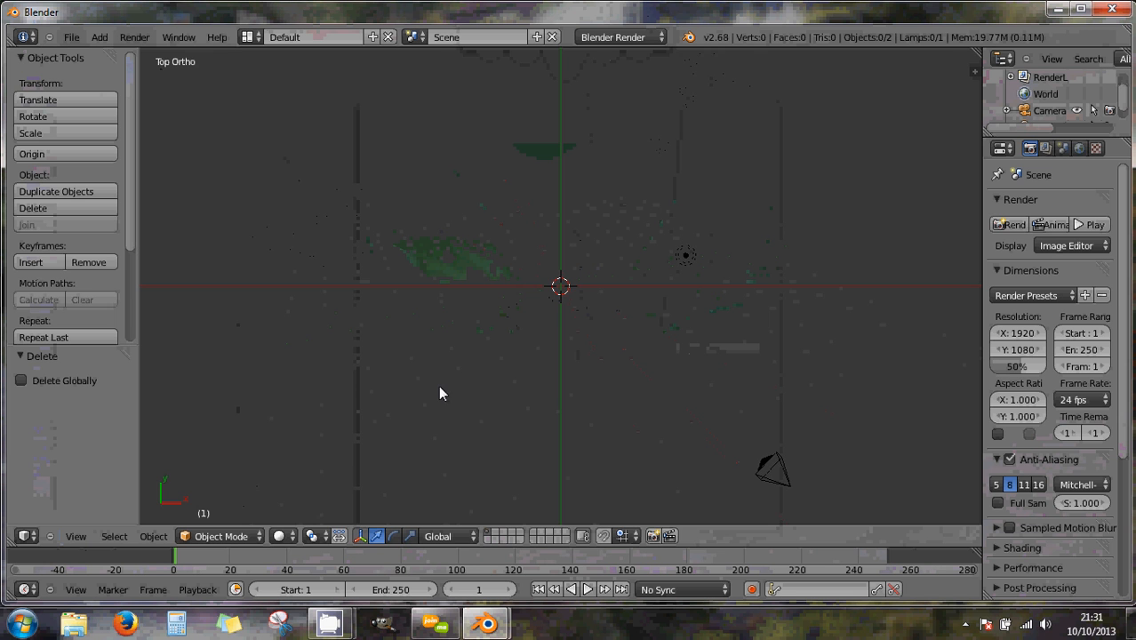
- View the scene through the camera, and from the top, front, right, left, bottom and back
key(KP_0)
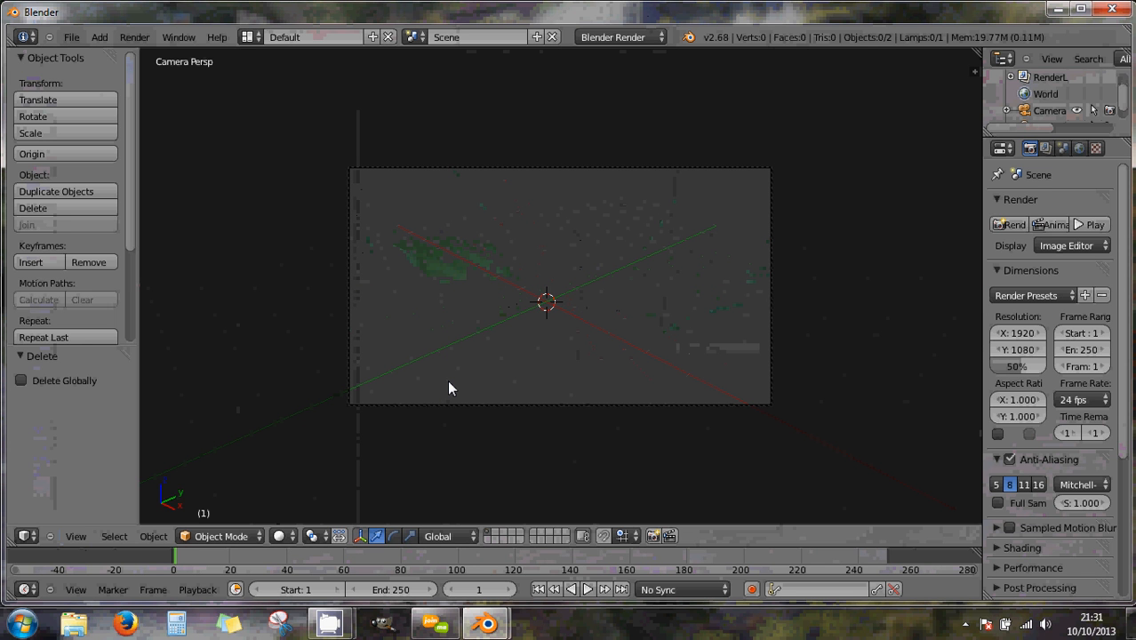
key(KP_7)
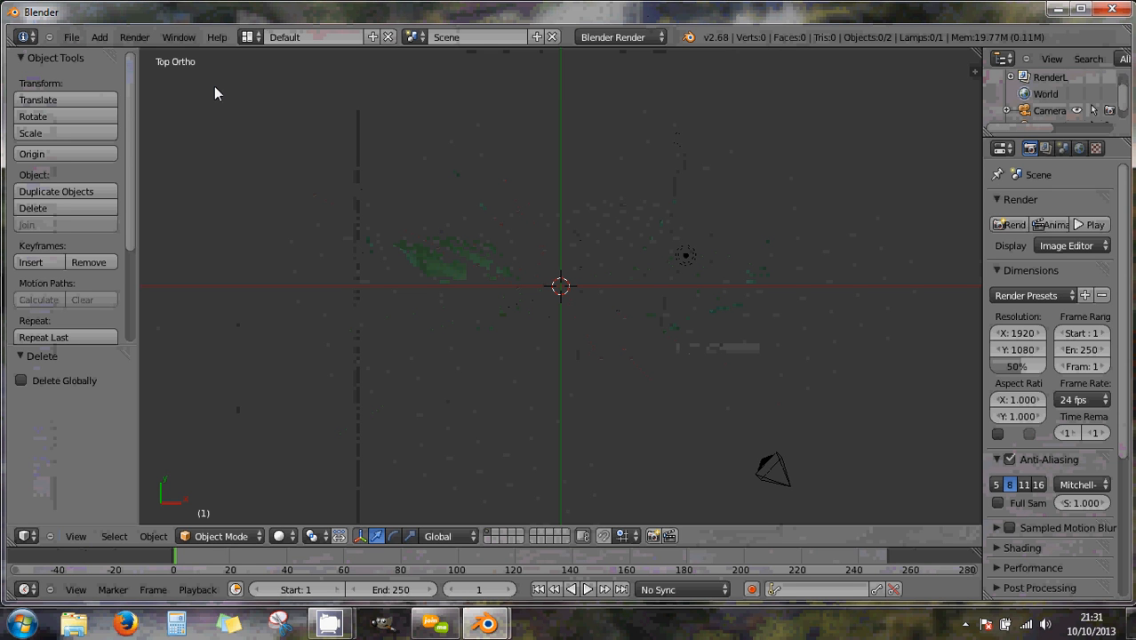
key(KP_1)
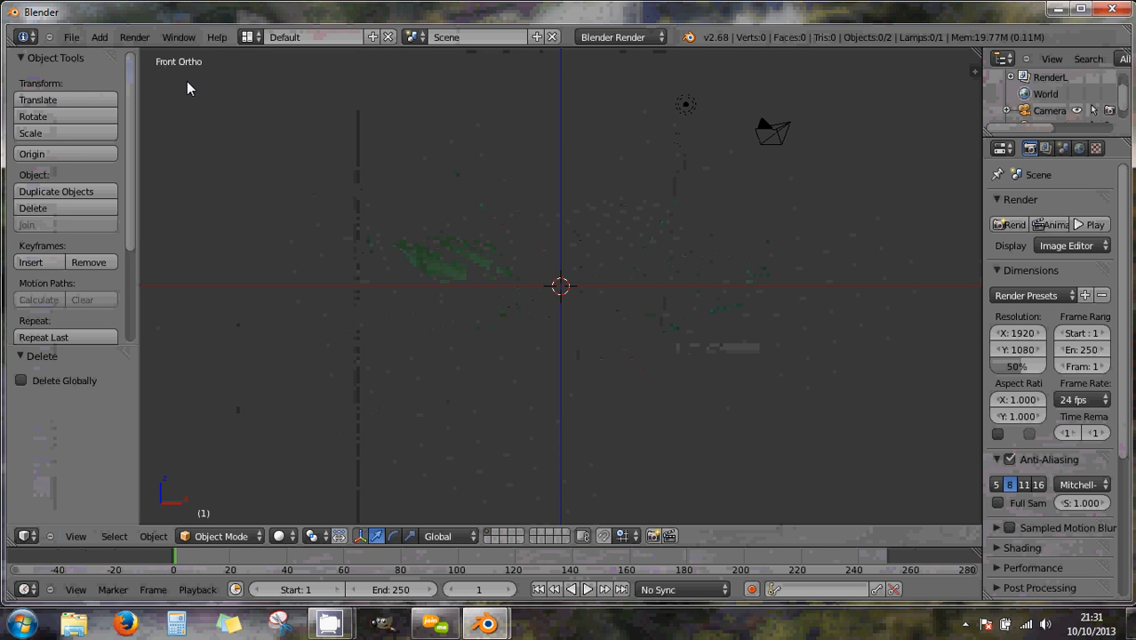
key(KP_3)
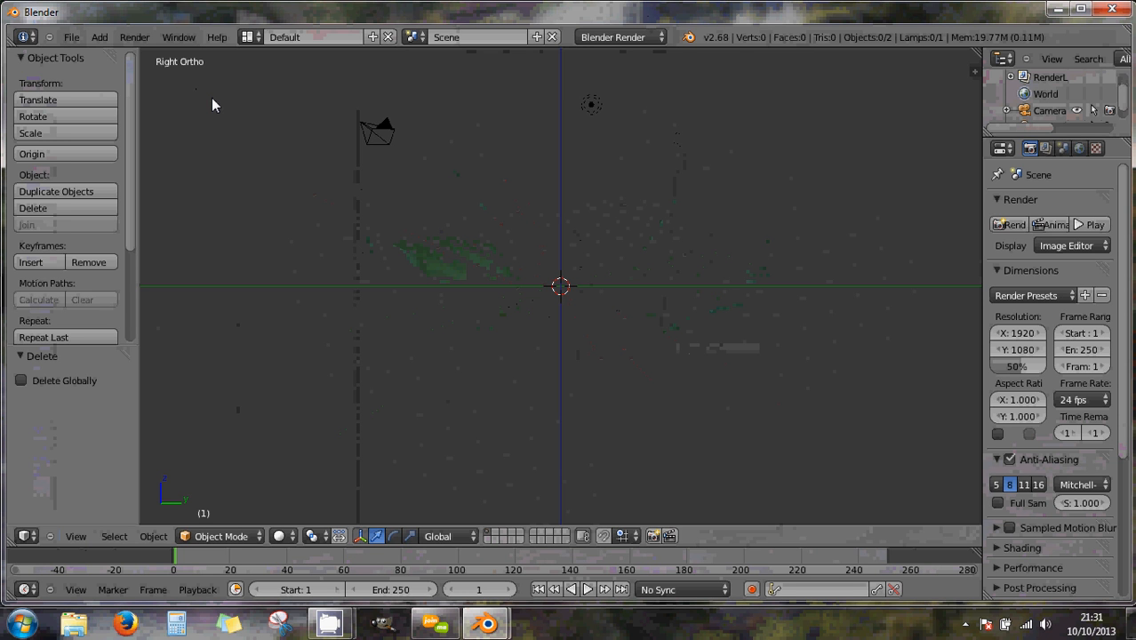
key(ctrl+KP_3)
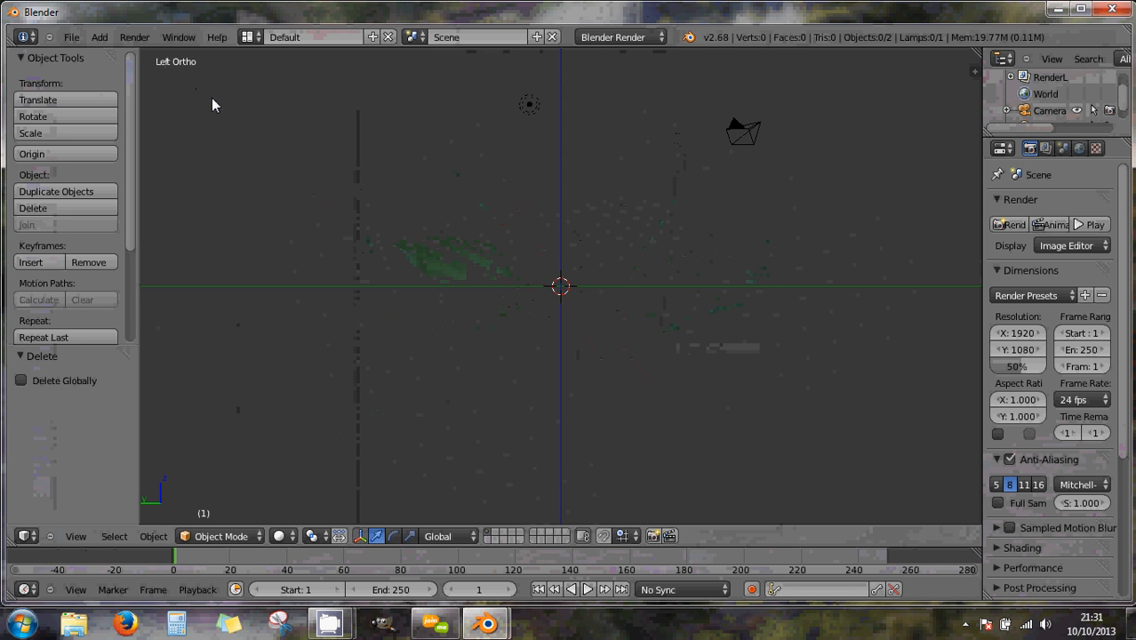
key(ctrl+KP_7)
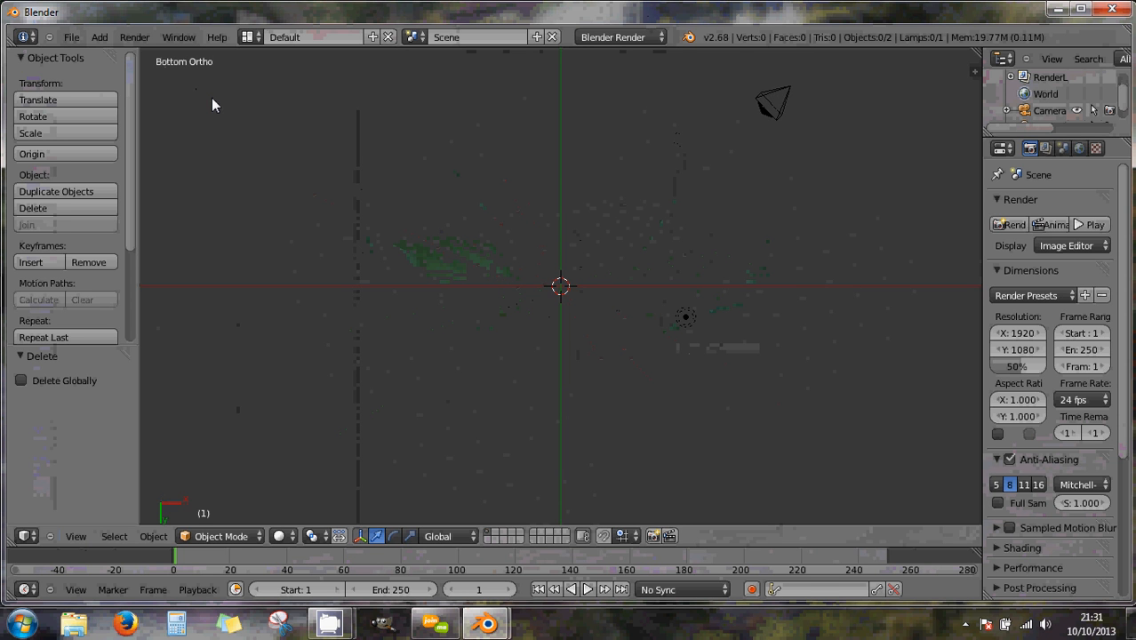
key(ctrl+KP_1)
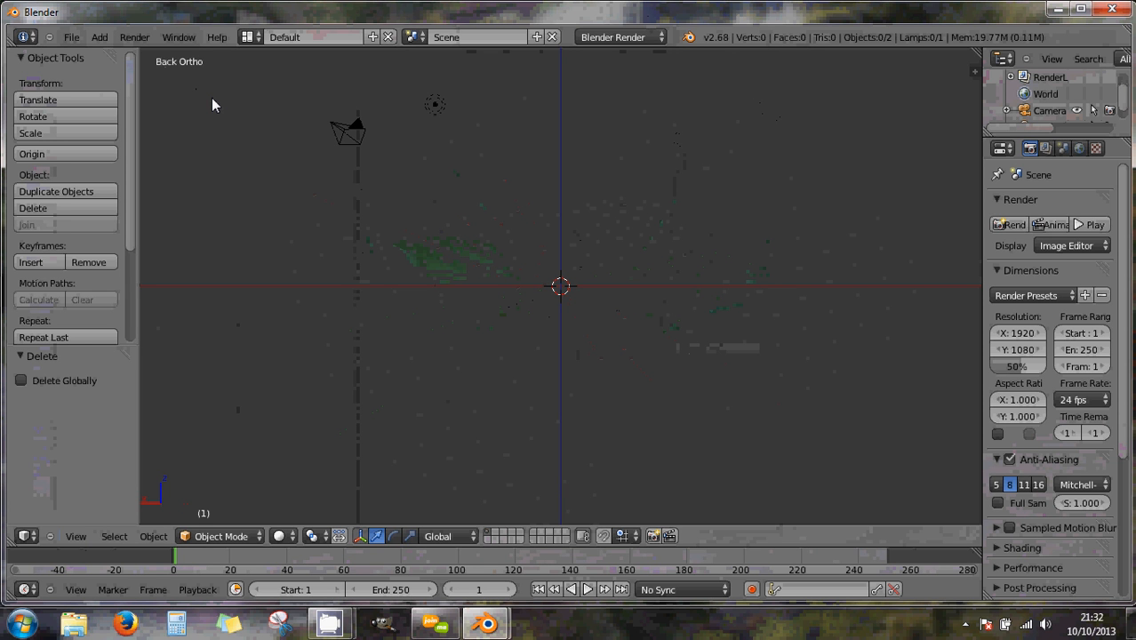
- Rotate the view in small increments around the vertical axis from the back to the left side
key(KP_4)
key(KP_4)
key(KP_4)
key(KP_4)
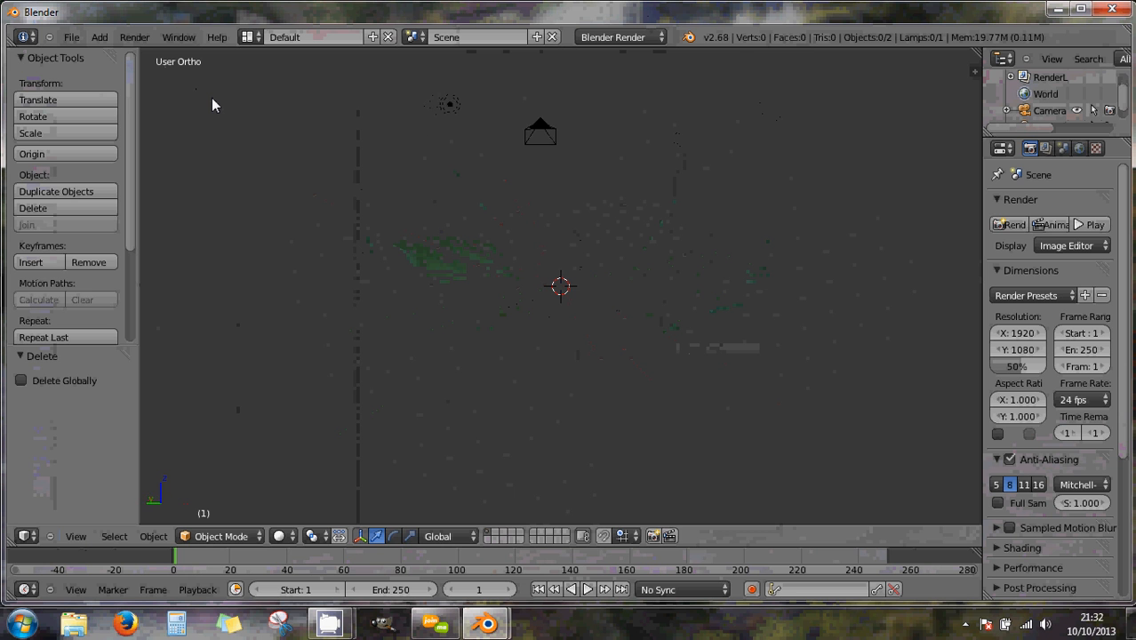
key(KP_4)
key(KP_4)
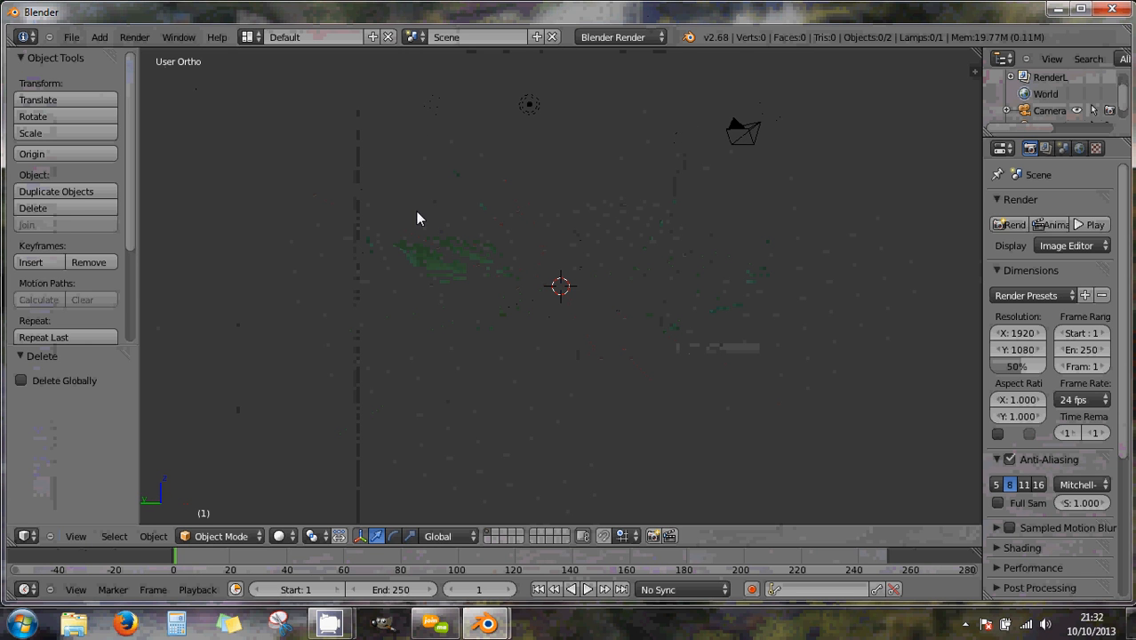
- Add a cube mesh at the scene origin
key(shift+a)
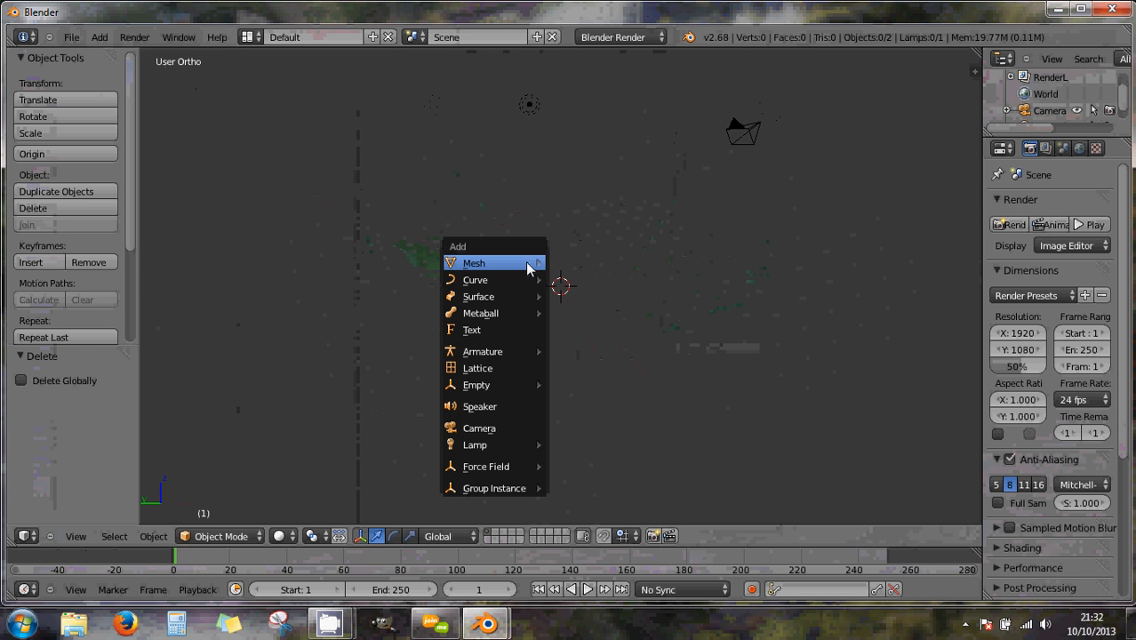
mouse_move(527, 264)
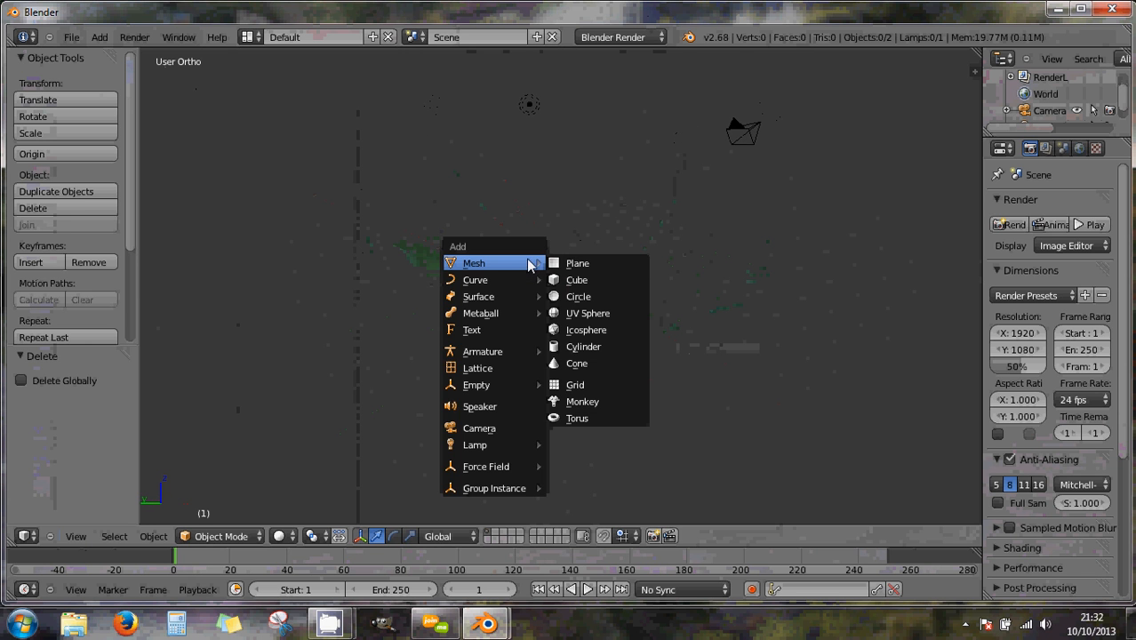
click(593, 281)
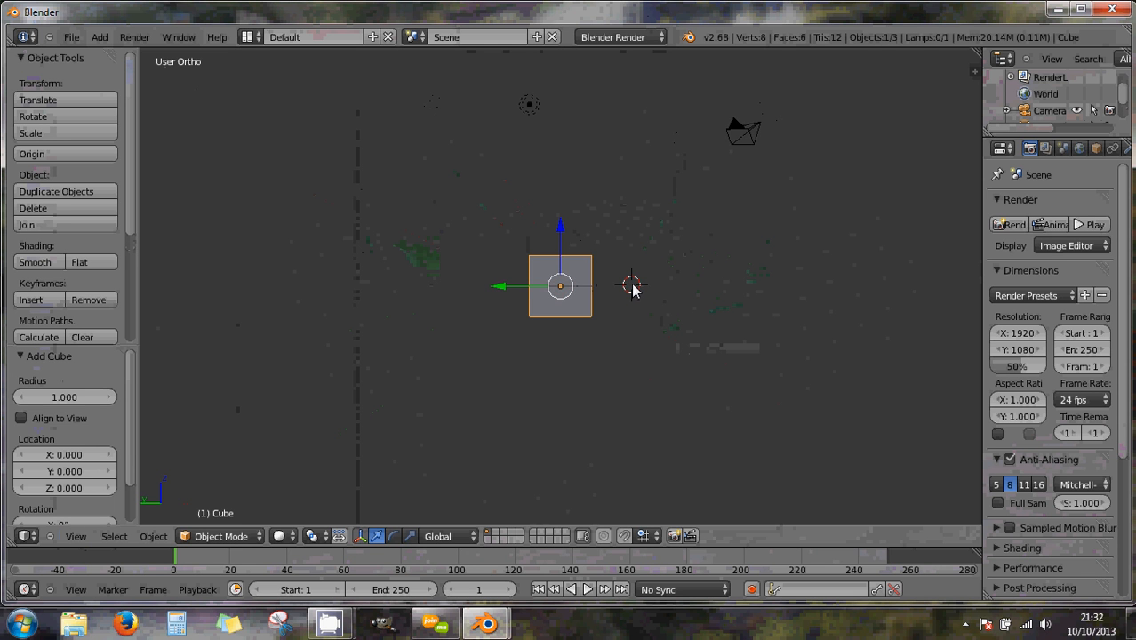
- Add a UV sphere mesh at the 3D cursor, just beside the cube
key(shift+a)
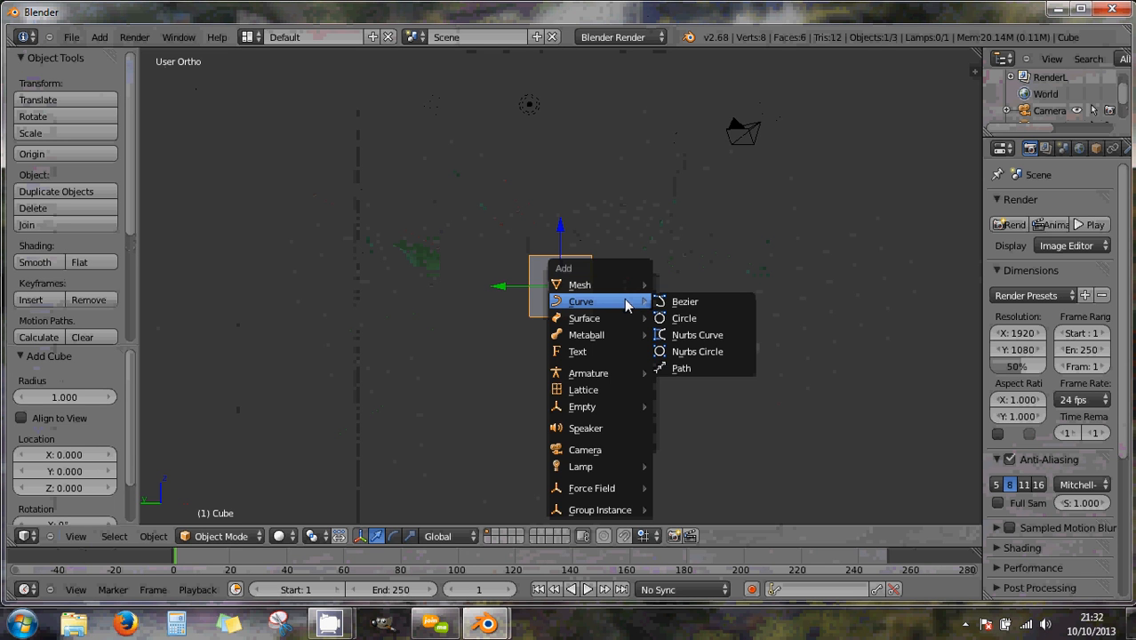
mouse_move(622, 285)
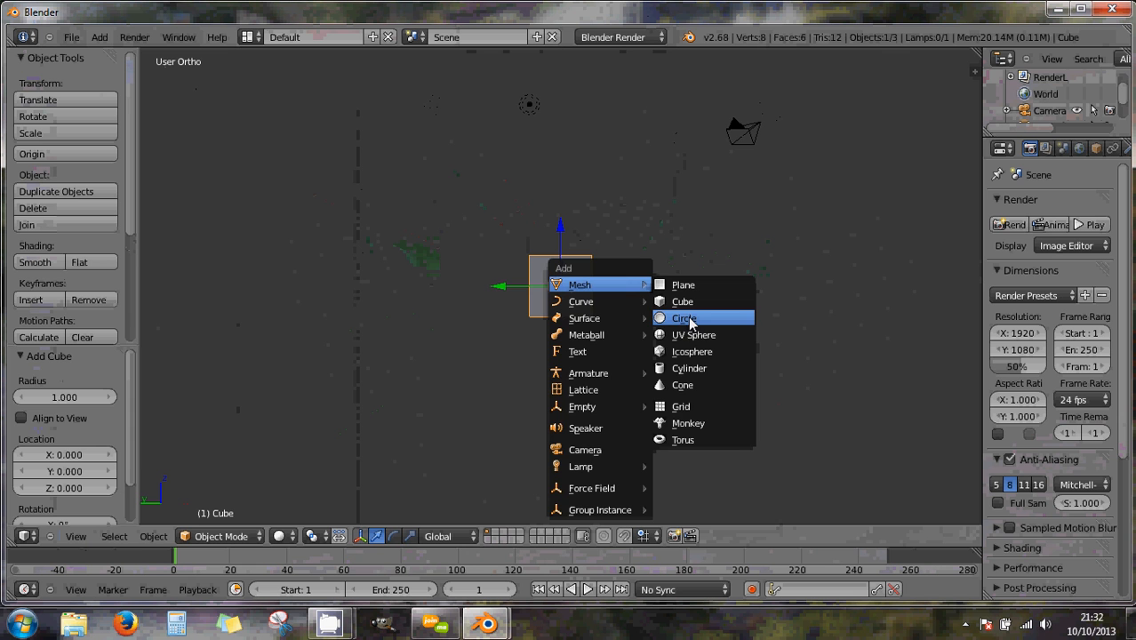
click(692, 340)
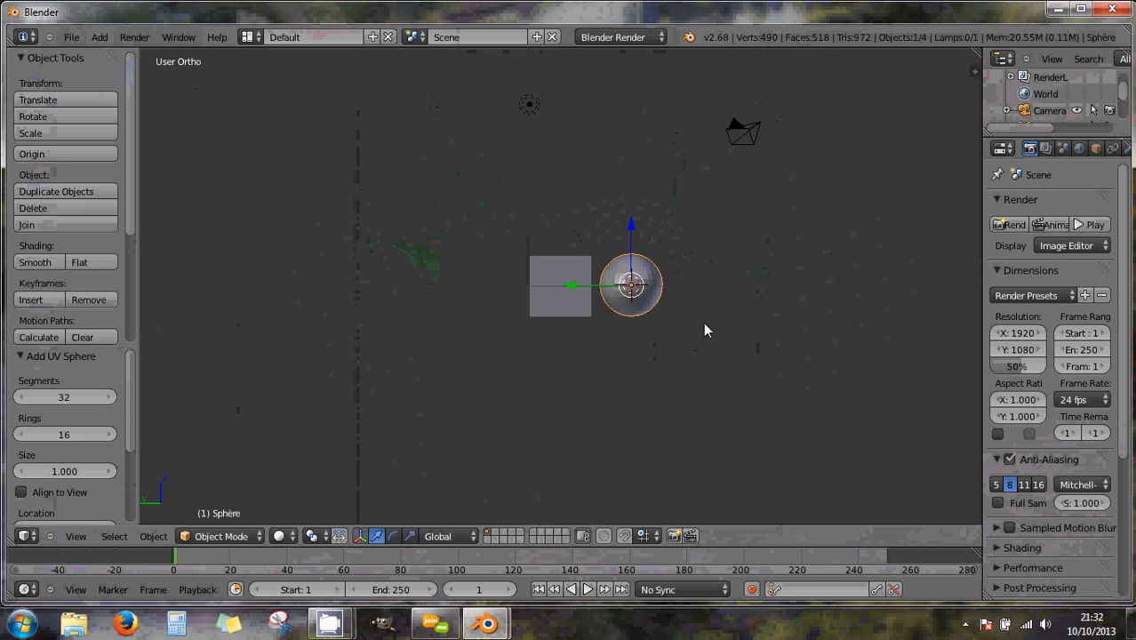
- Orbit horizontally around the cube and sphere in small increments until facing them from the front
key(KP_6)
key(KP_6)
key(KP_6)
key(KP_6)
key(KP_6)
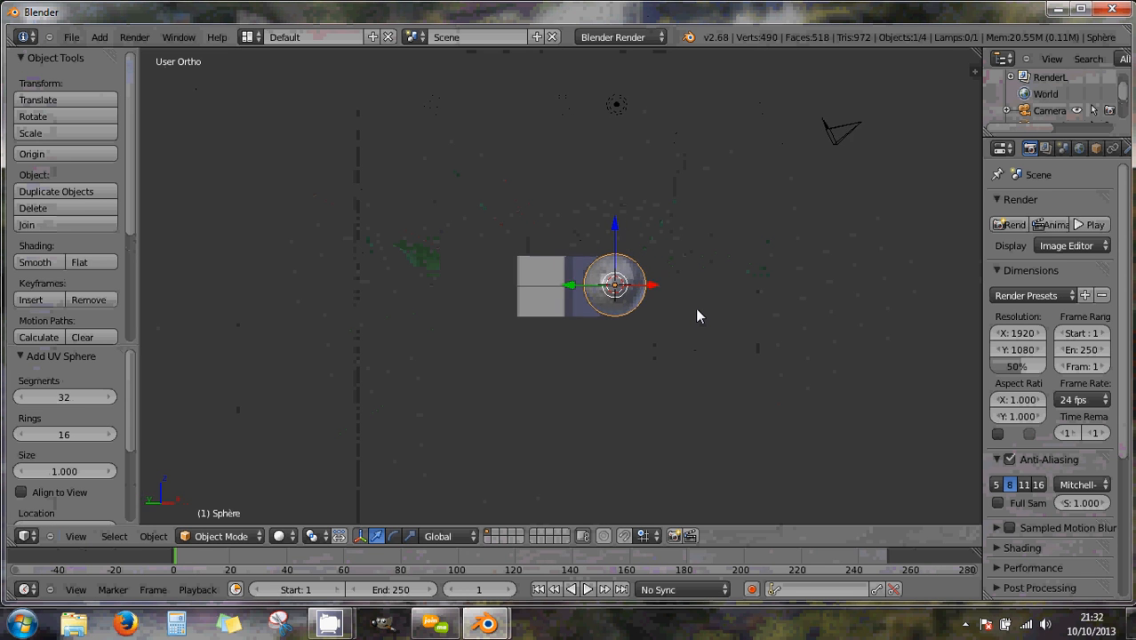
key(KP_6)
key(KP_6)
key(KP_6)
key(KP_6)
key(KP_6)
key(KP_6)
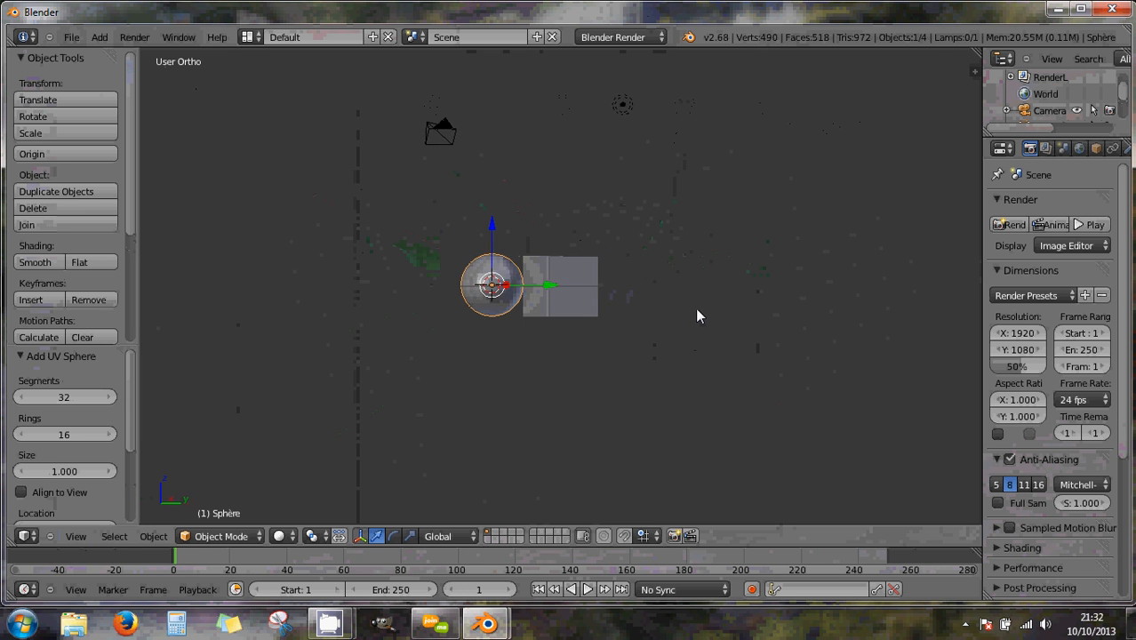
key(KP_6)
key(KP_6)
key(KP_6)
key(KP_6)
key(KP_6)
key(KP_6)
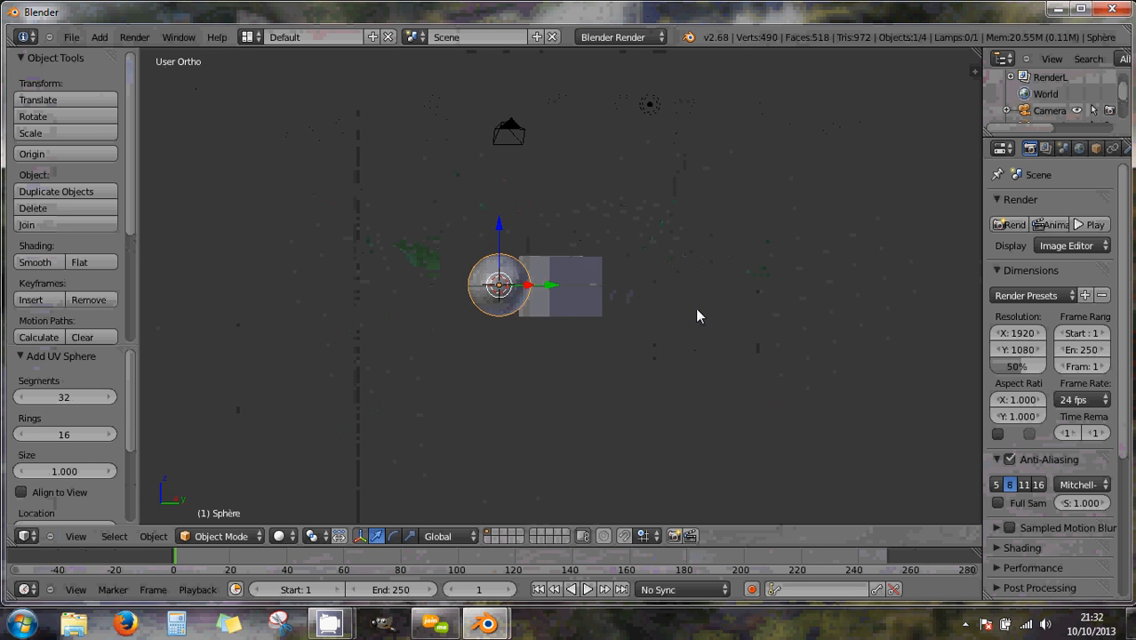
key(KP_6)
- Tilt the view up over the cube and sphere in increments and bring it back down to the front
key(KP_8)
key(KP_8)
key(KP_8)
key(KP_8)
key(KP_8)
key(KP_8)
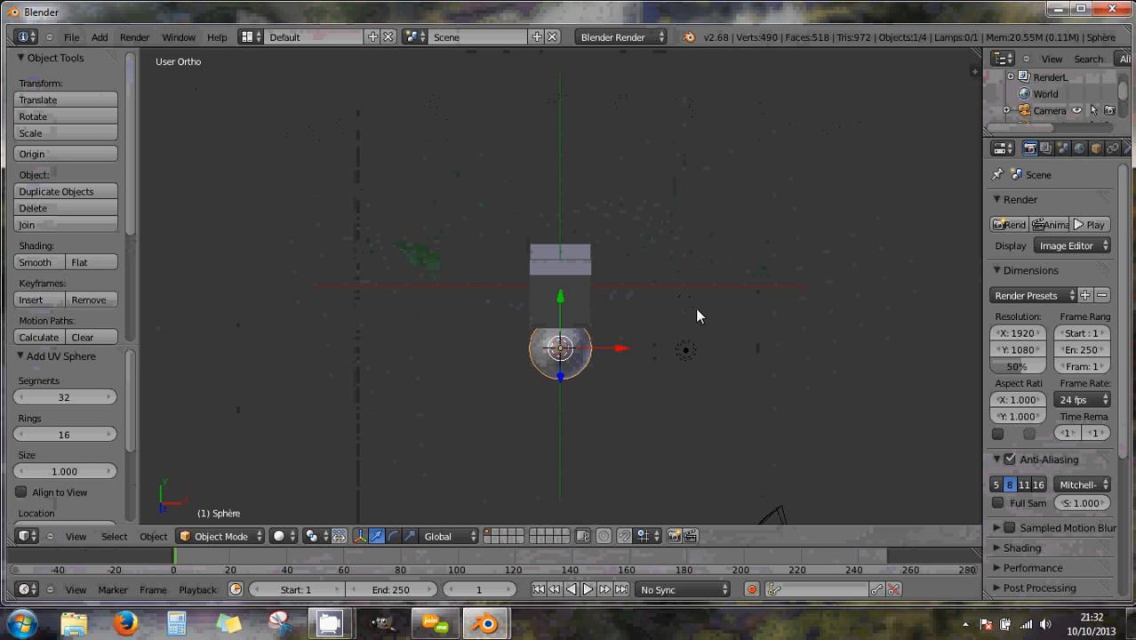
key(KP_2)
key(KP_2)
key(KP_2)
key(KP_2)
key(KP_2)
key(KP_2)
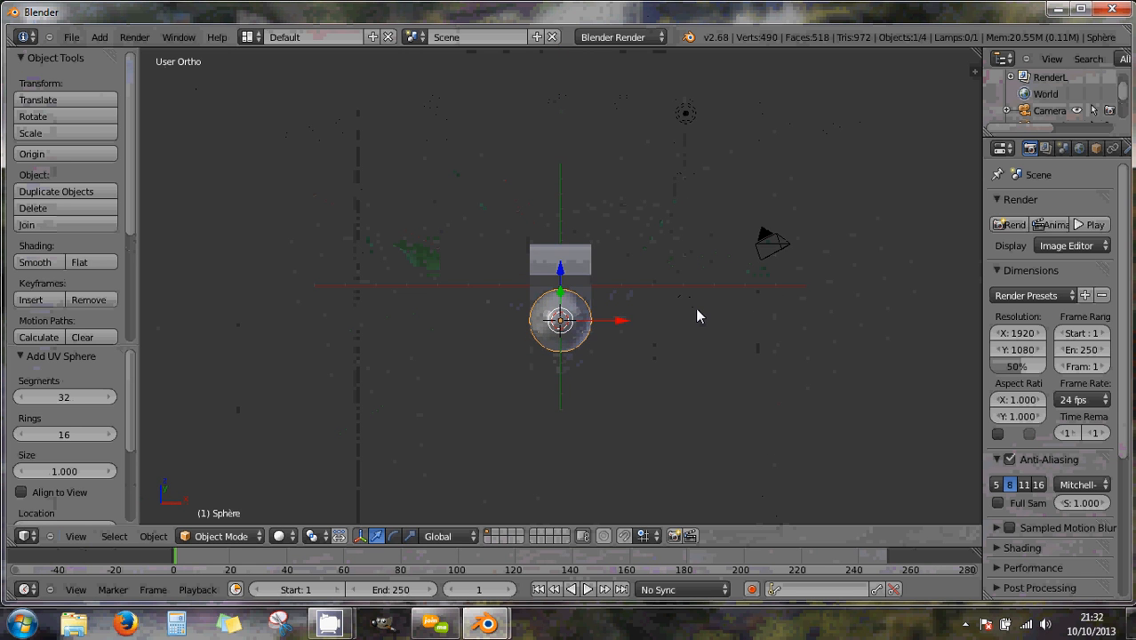
key(KP_2)
key(KP_2)
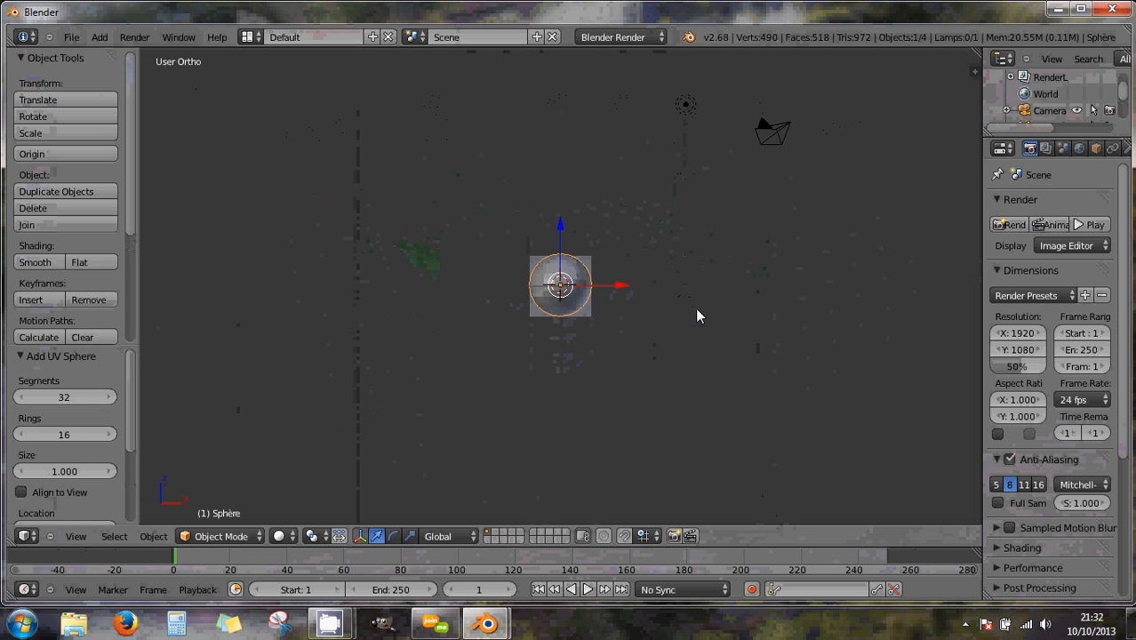
- Rotate the view horizontally in increments from the front past the right side of the cube and sphere
key(KP_6)
key(KP_6)
key(KP_6)
key(KP_6)
key(KP_6)
key(KP_6)
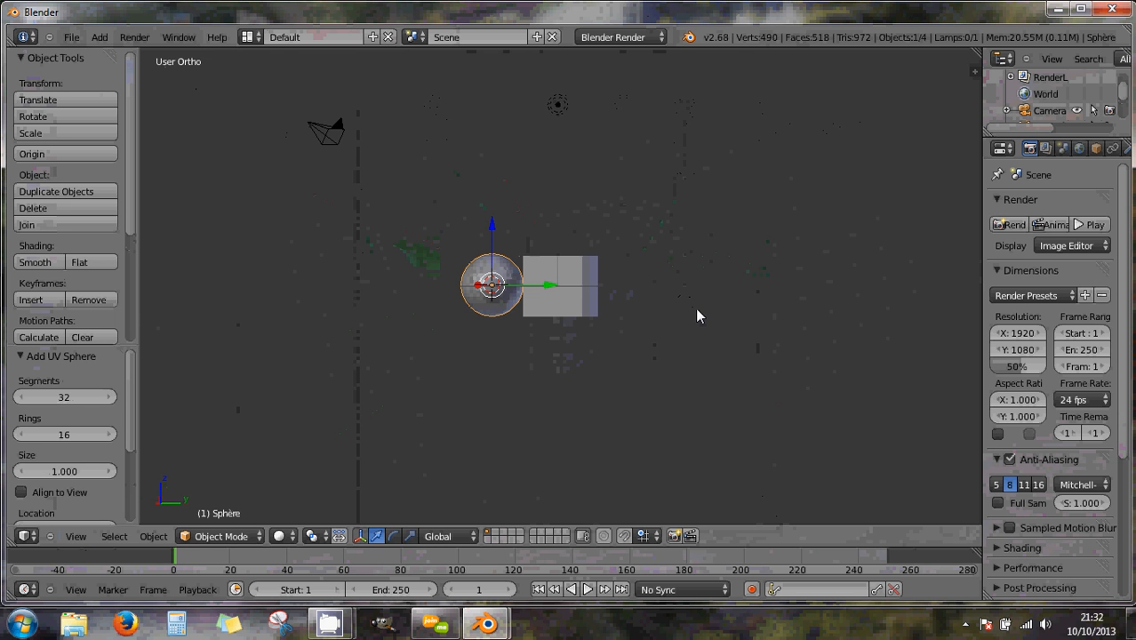
- Compare perspective and orthographic projection of the cube and sphere, finishing on a close orthographic front view
key(KP_5)
key(KP_1)
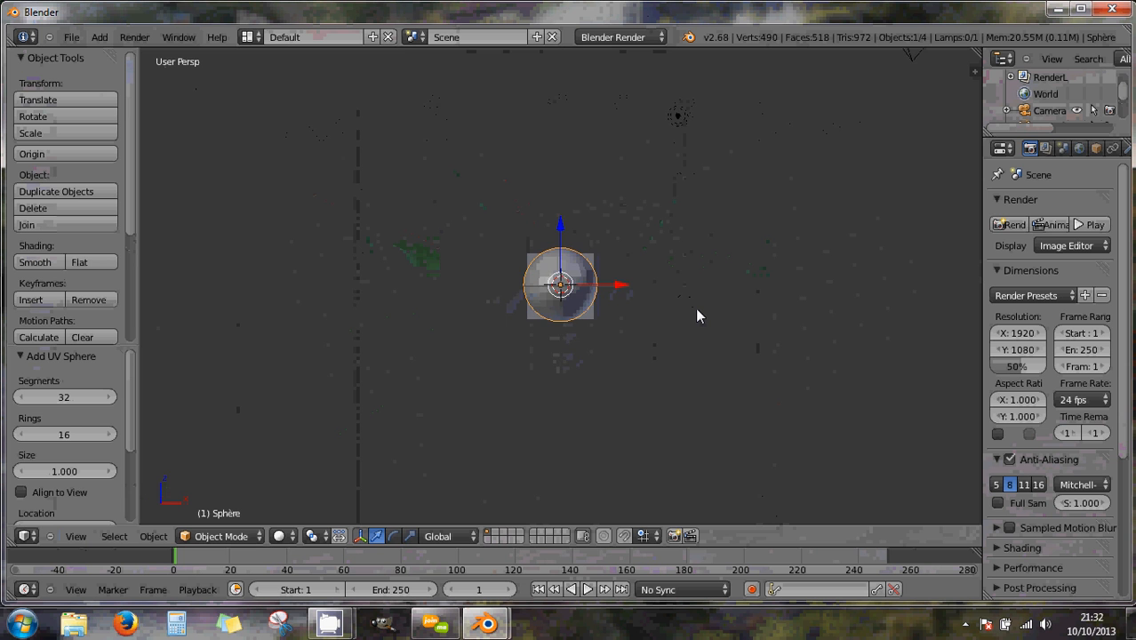
key(KP_5)
key(KP_7)
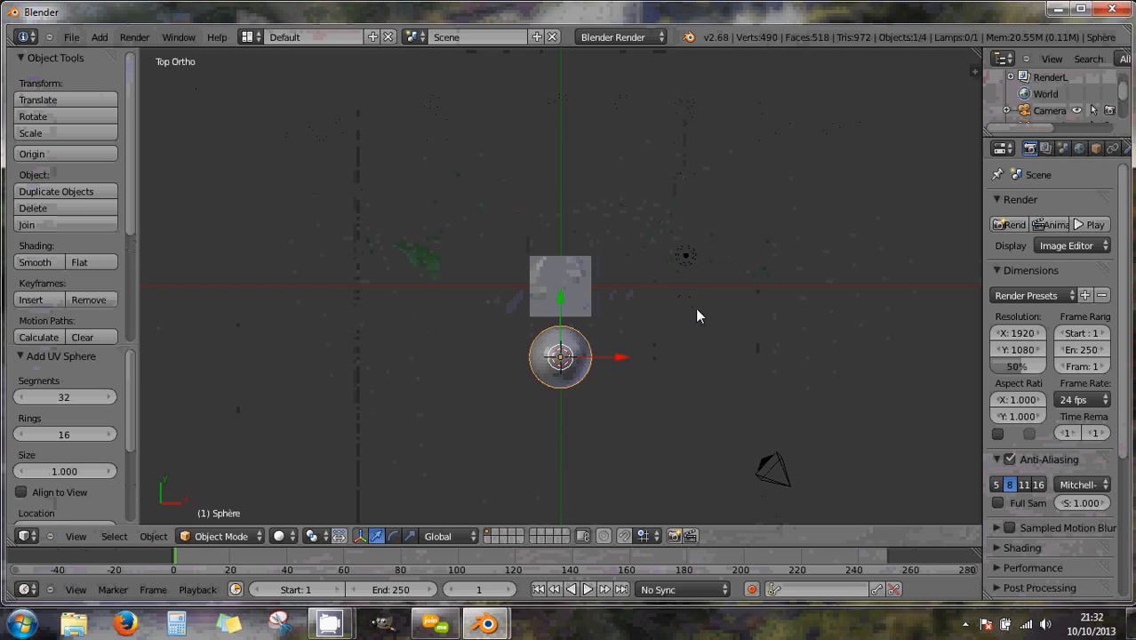
key(KP_1)
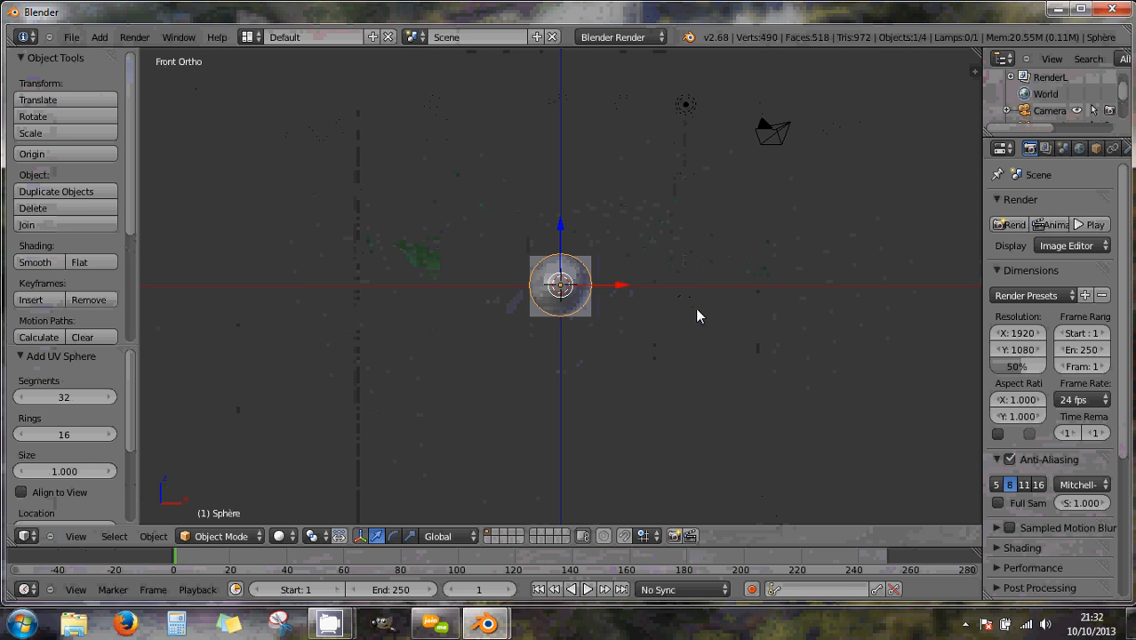
scroll(651, 298, up, 4)
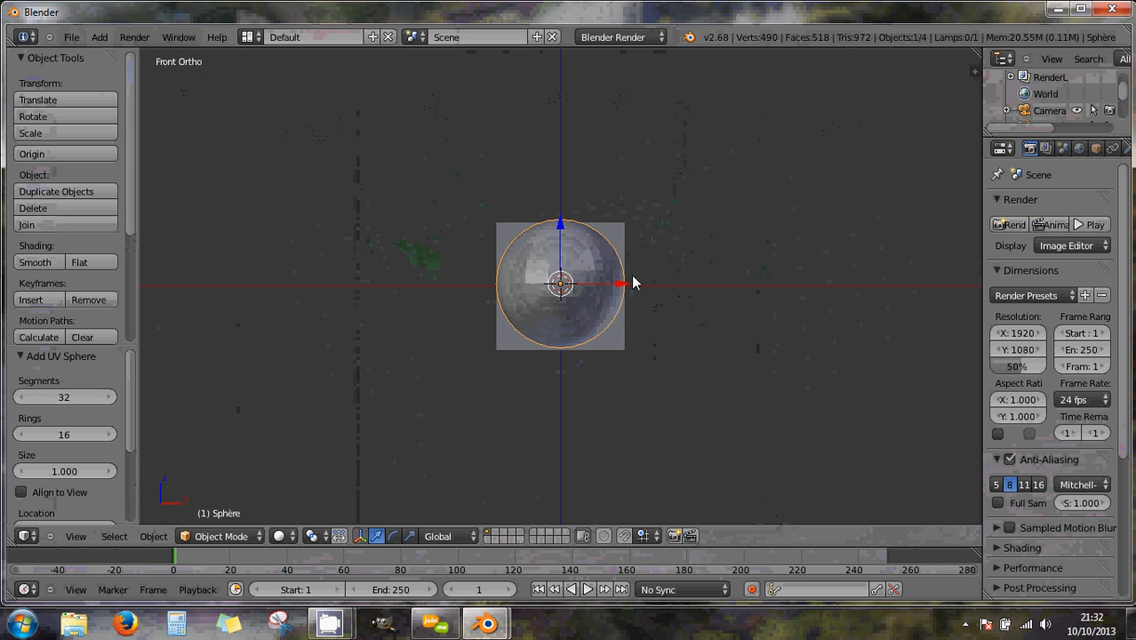
scroll(633, 282, up, 2)
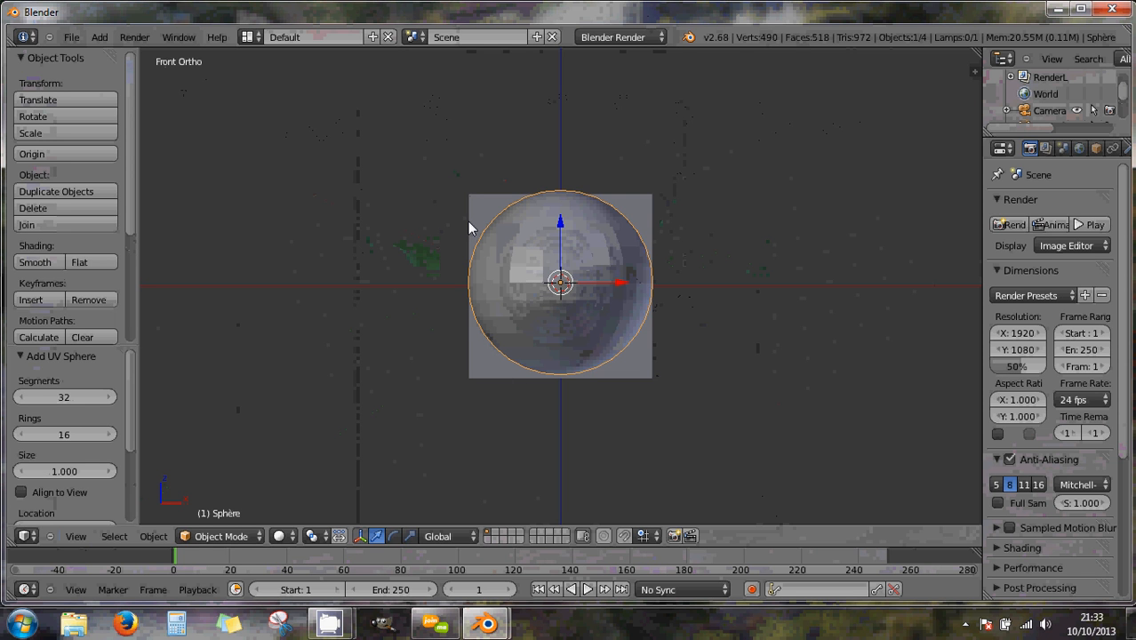
- View the cube and sphere from the right side in perspective and show them in wireframe shading
key(KP_5)
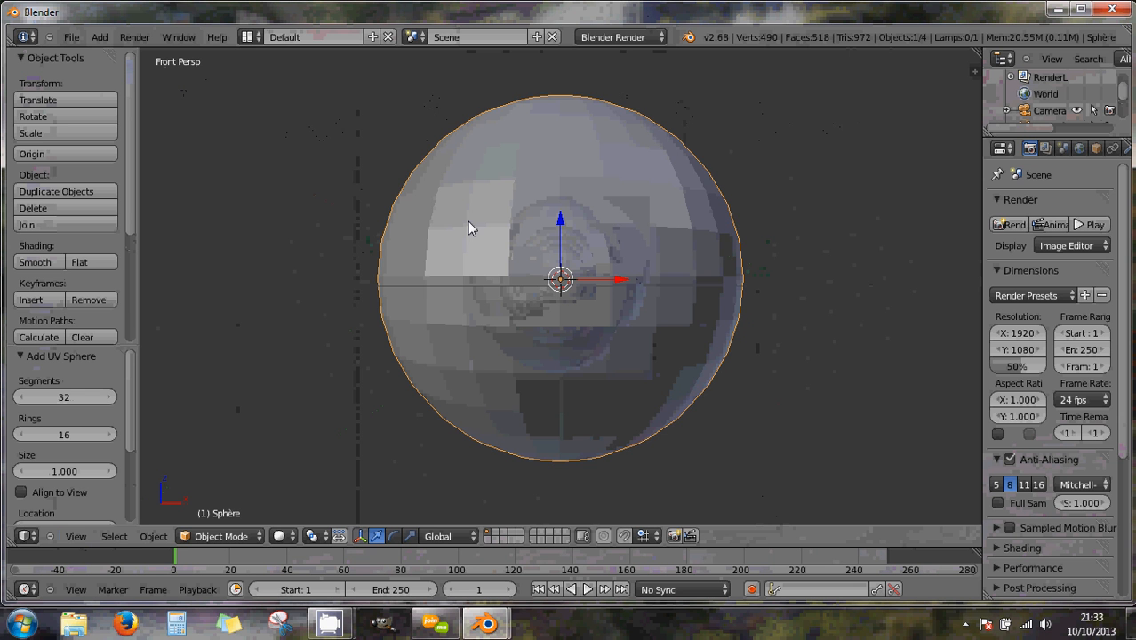
middle_drag(721, 297, 611, 332)
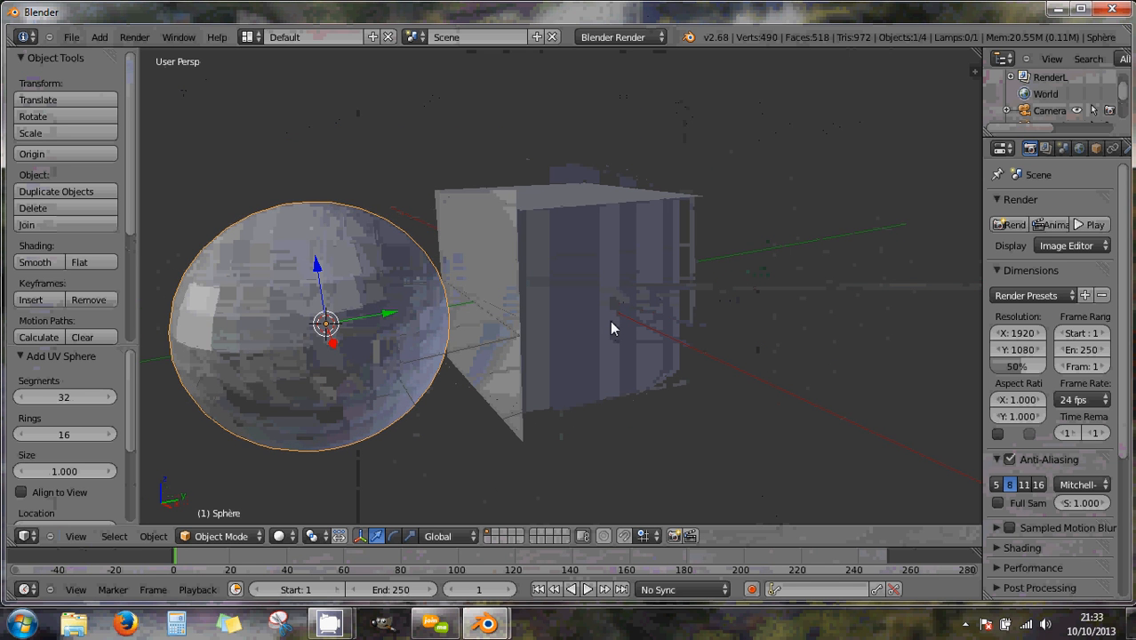
key(KP_3)
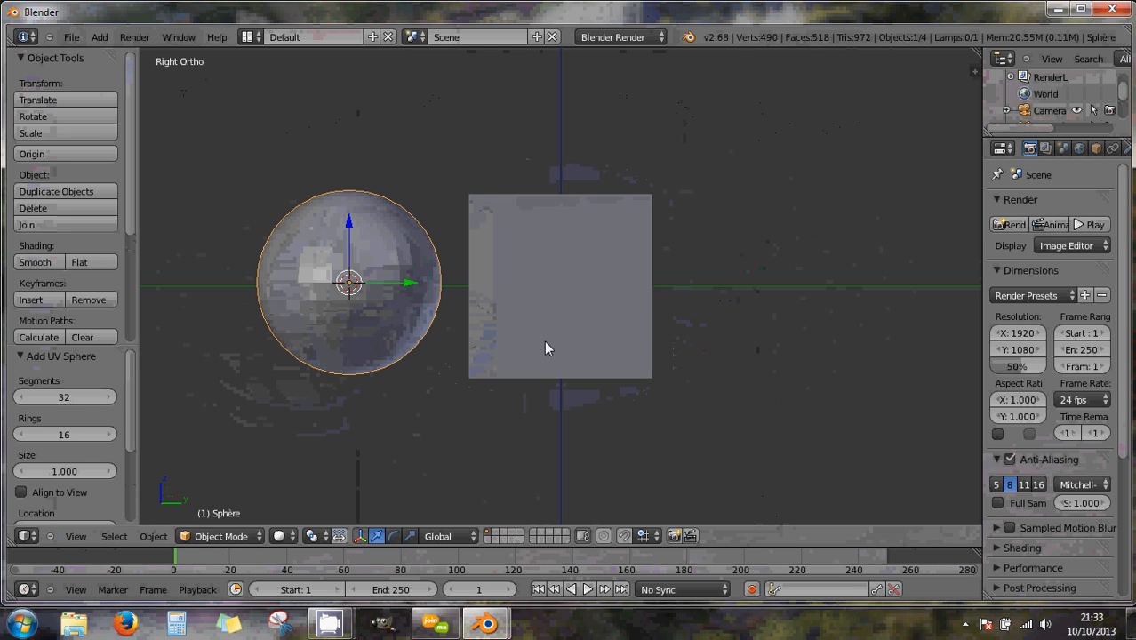
key(KP_5)
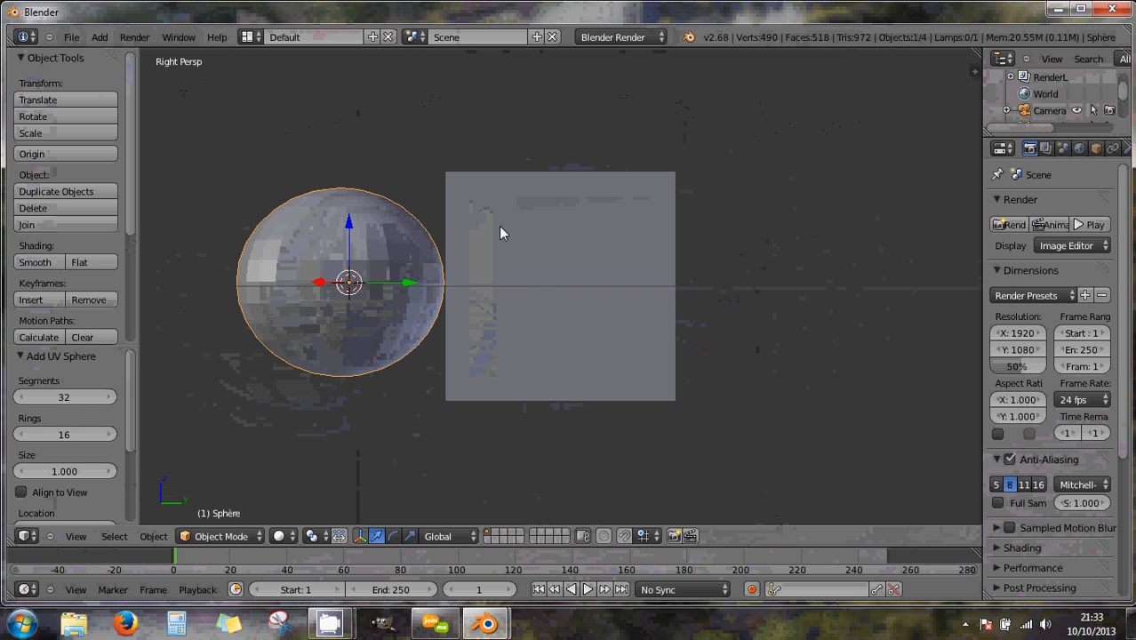
key(z)
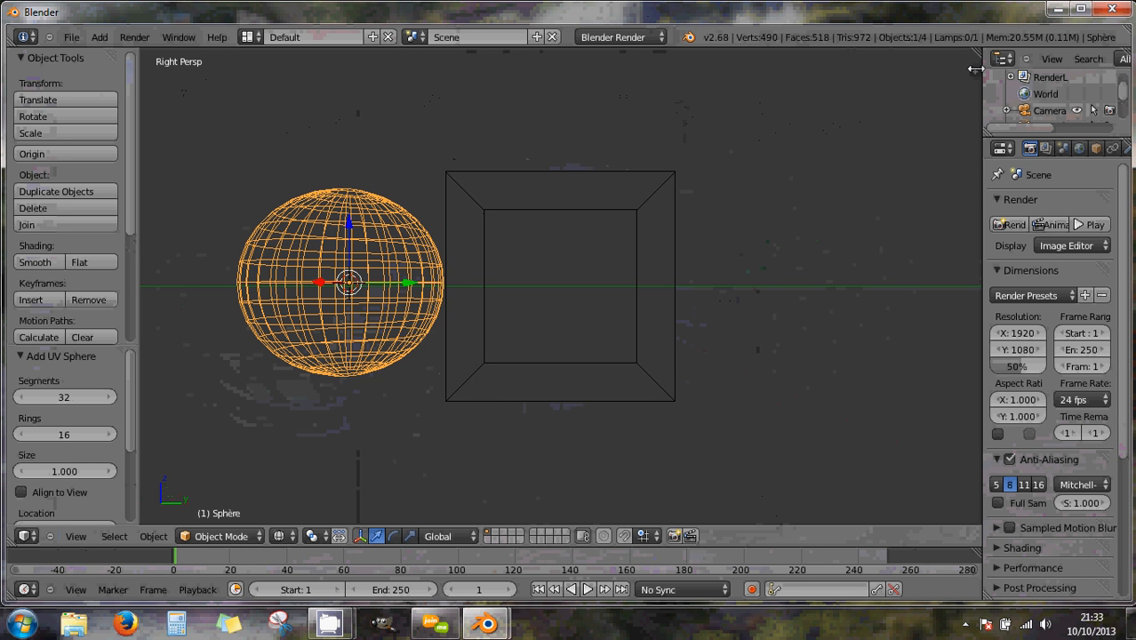
- Start the Screencast Keys display with the mouse shown as Text, and hide the 3D view's properties sidebar
key(n)
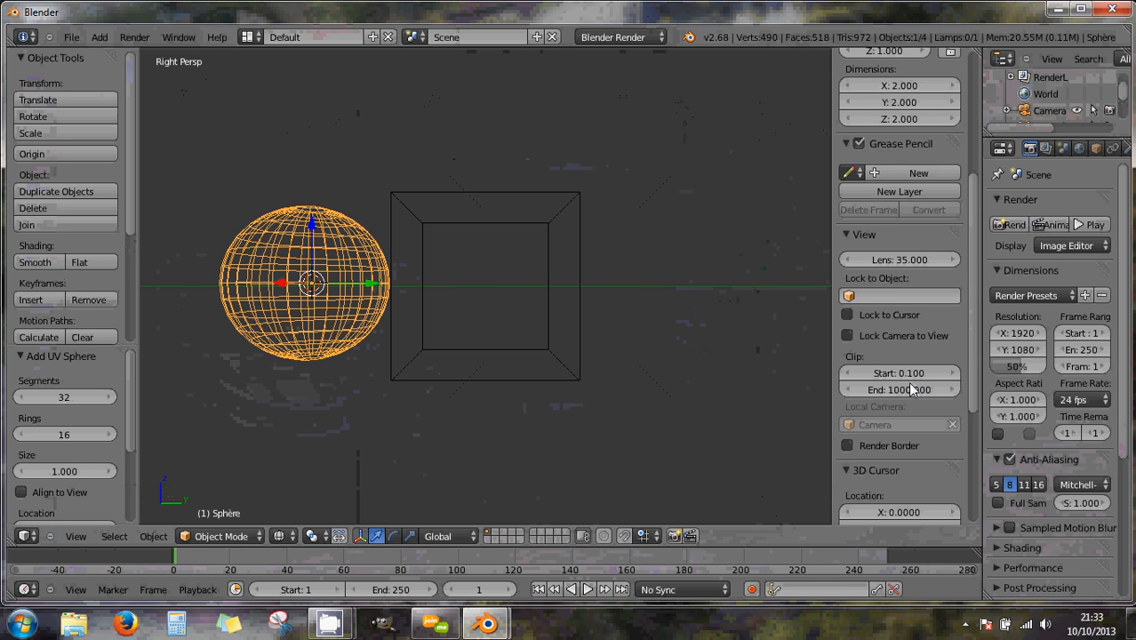
scroll(908, 381, down, 6)
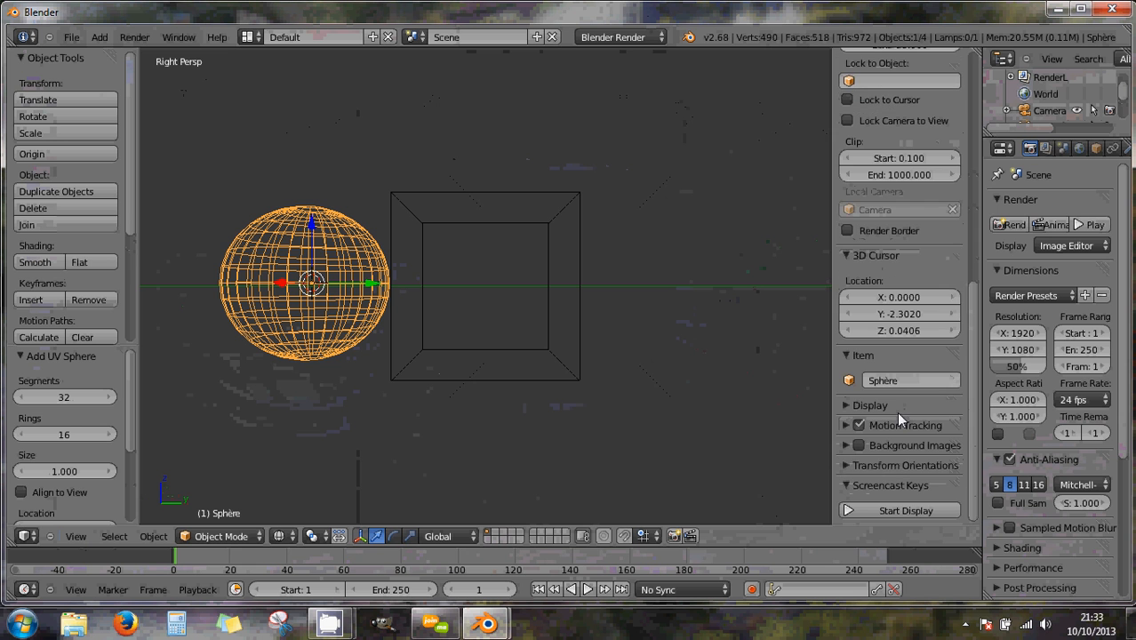
click(851, 507)
scroll(876, 485, down, 5)
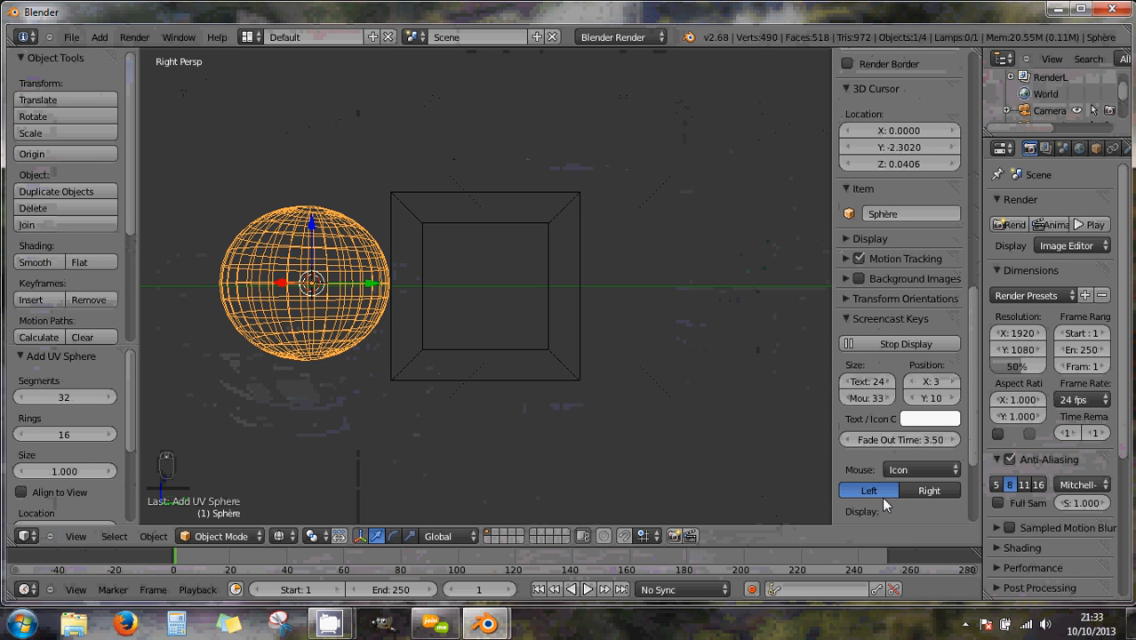
click(902, 470)
click(900, 414)
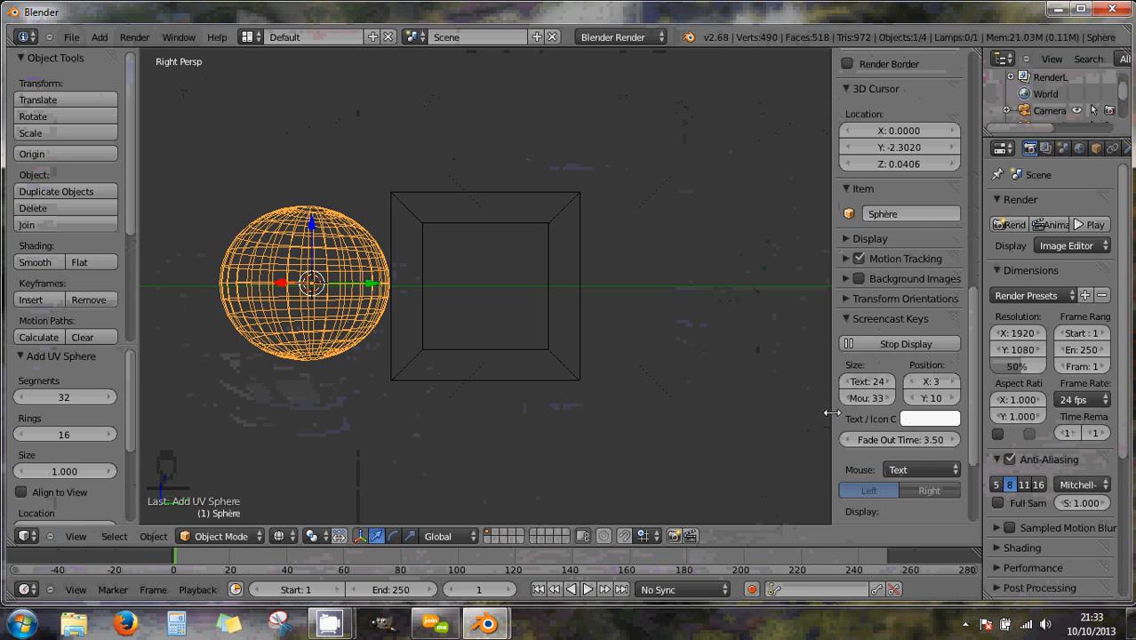
drag(834, 412, 971, 407)
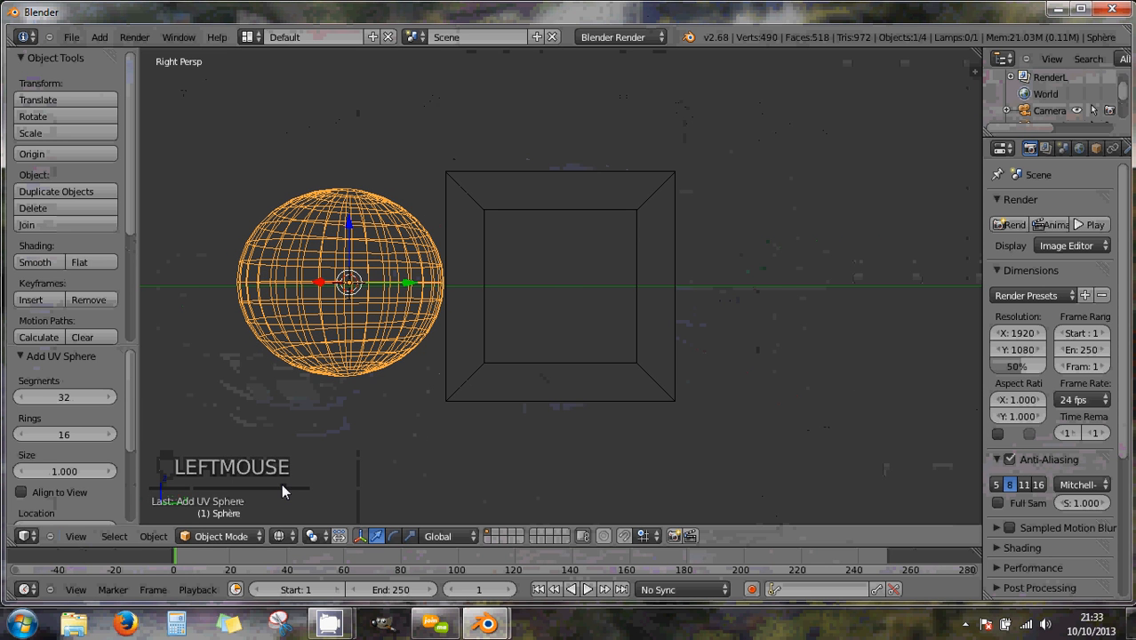
- Preview the cube and sphere in Texture and Solid viewport shading, and return to Wireframe
click(281, 536)
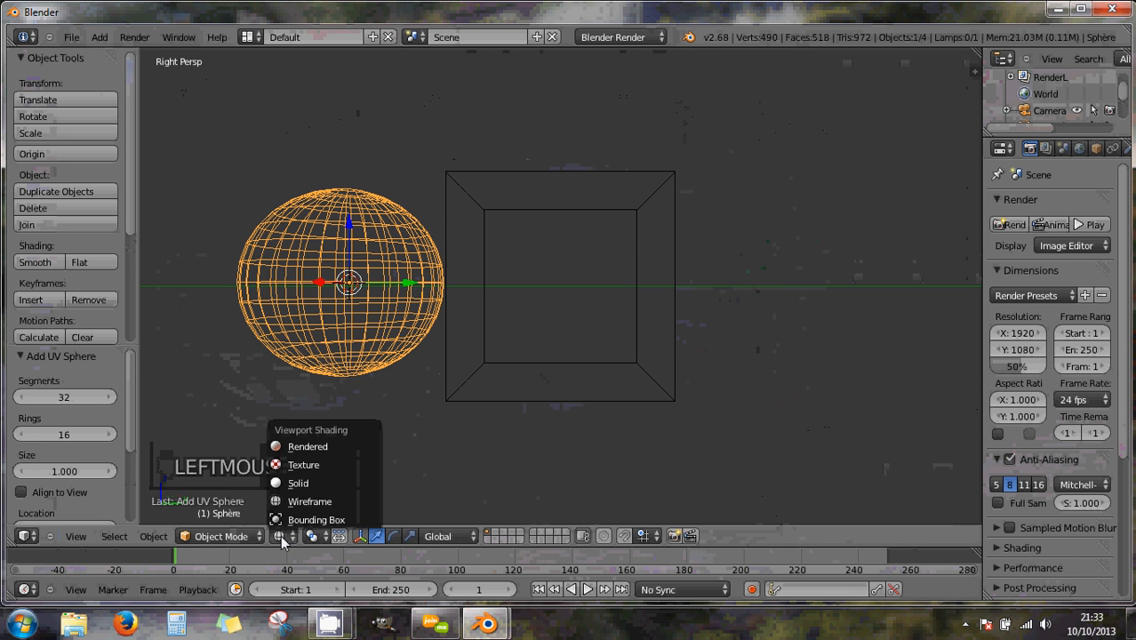
click(302, 469)
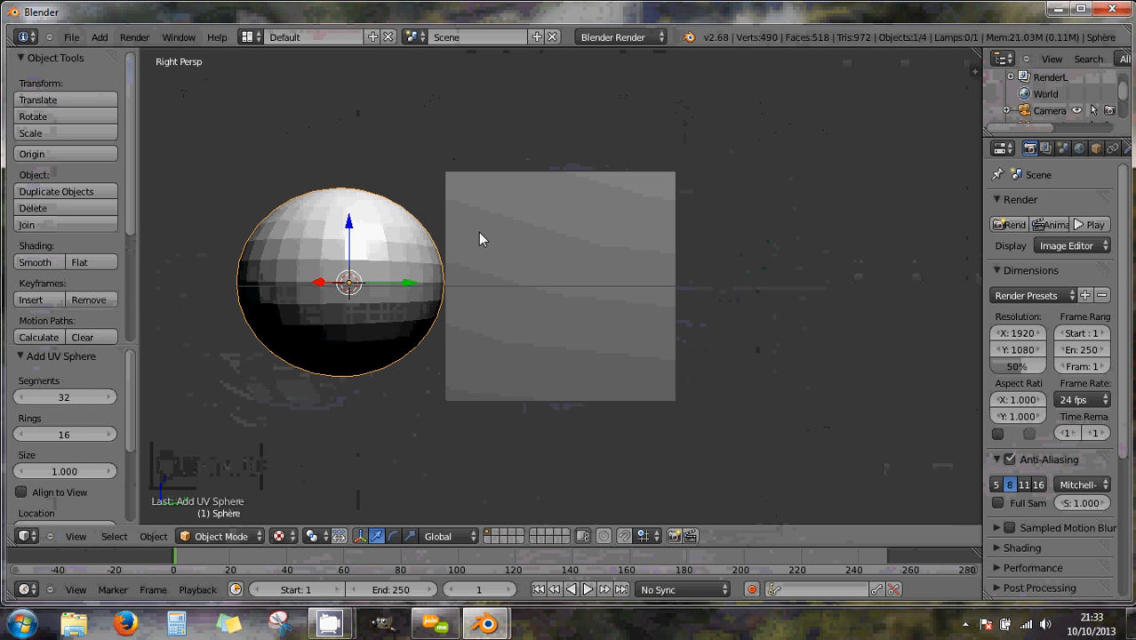
click(281, 538)
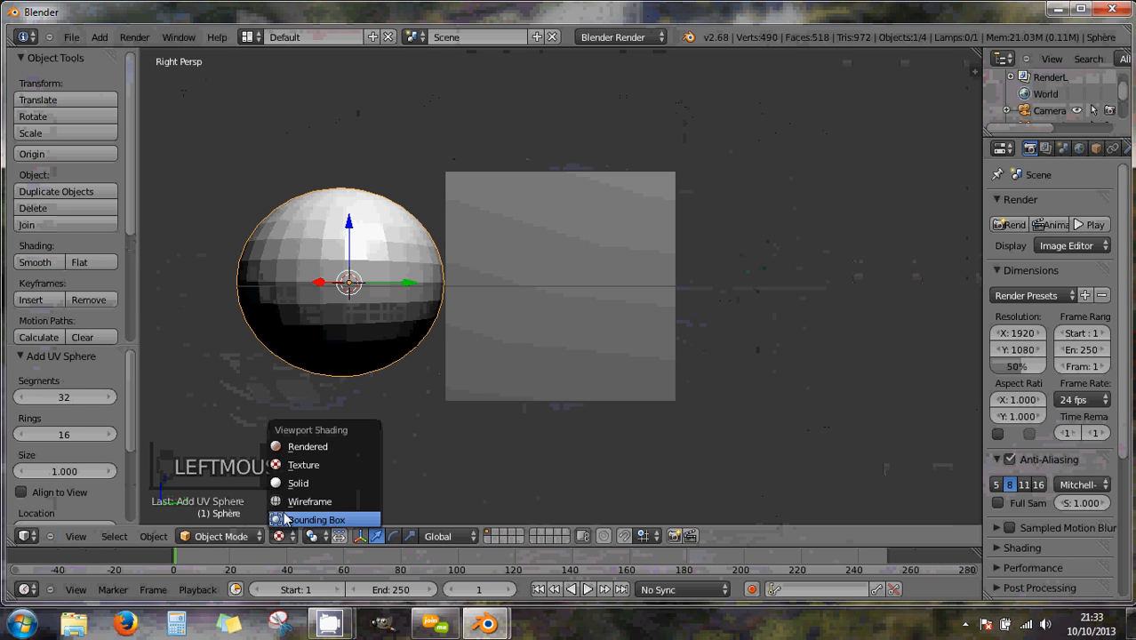
click(280, 486)
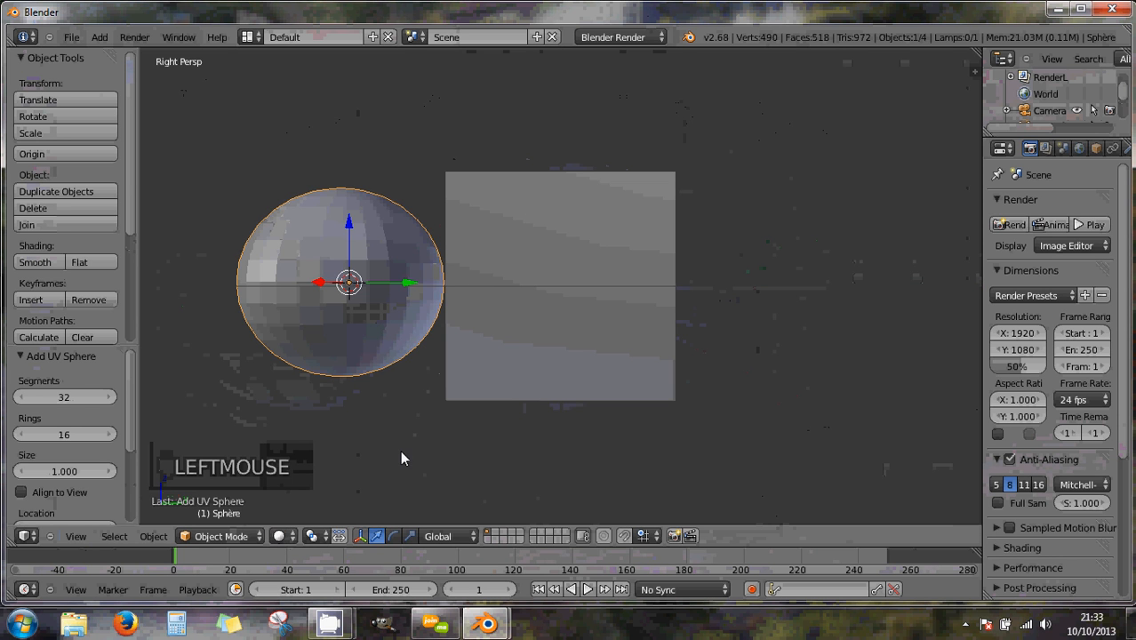
click(281, 536)
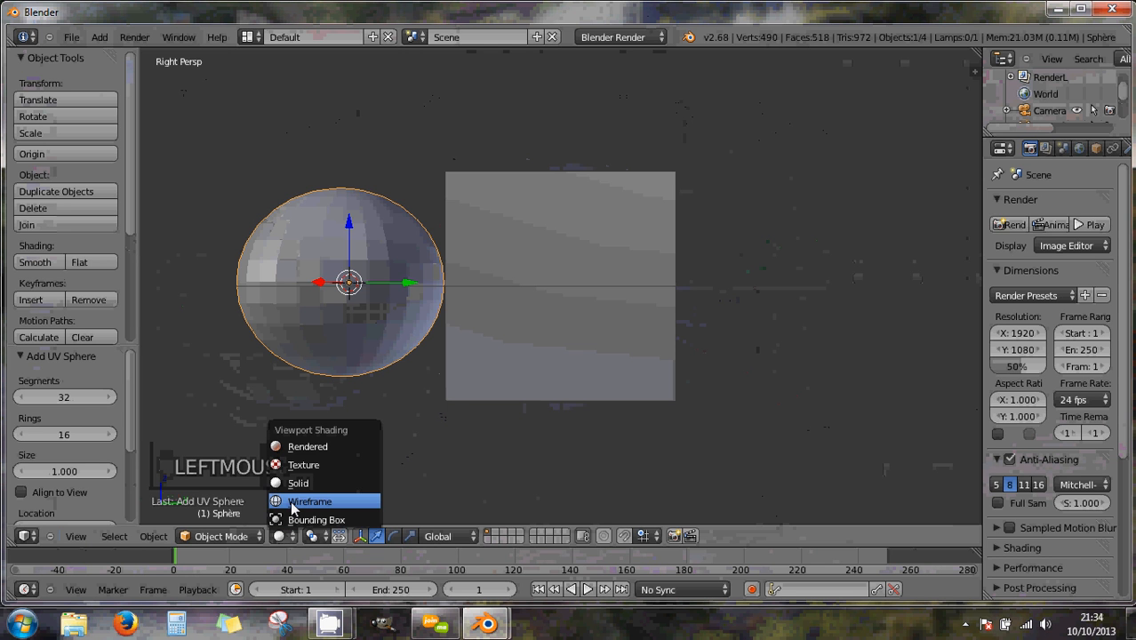
click(326, 504)
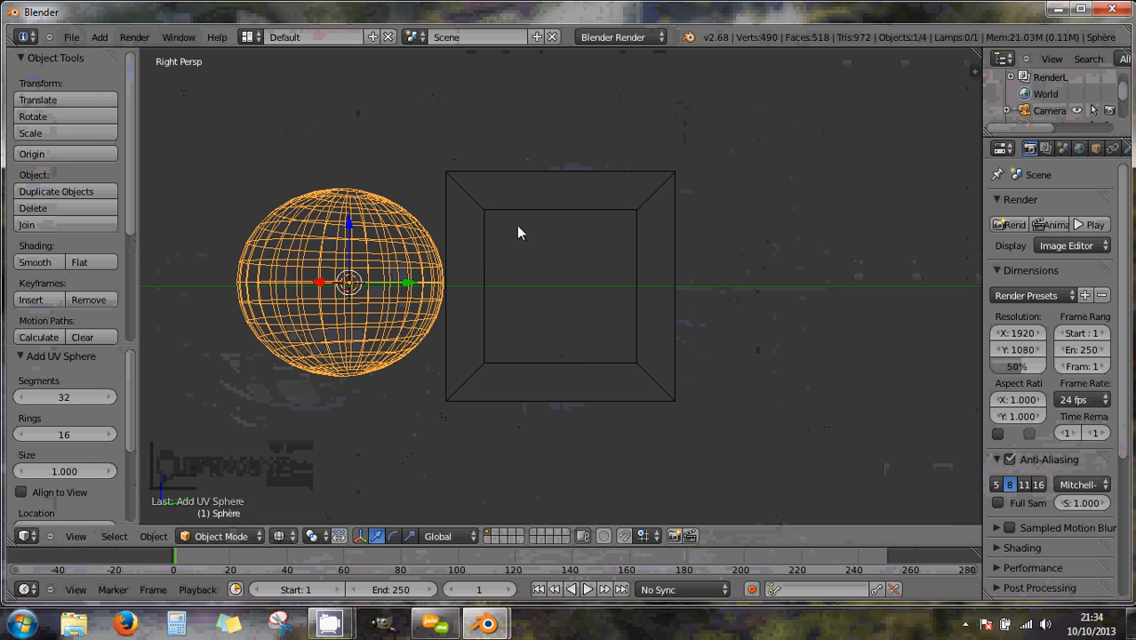
- Compare the wireframe cube and sphere in front and right views, orthographic and perspective, finishing in right orthographic
mouse_move(533, 246)
middle_down()
mouse_move(559, 334)
mouse_move(528, 254)
middle_up()
key(KP_1)
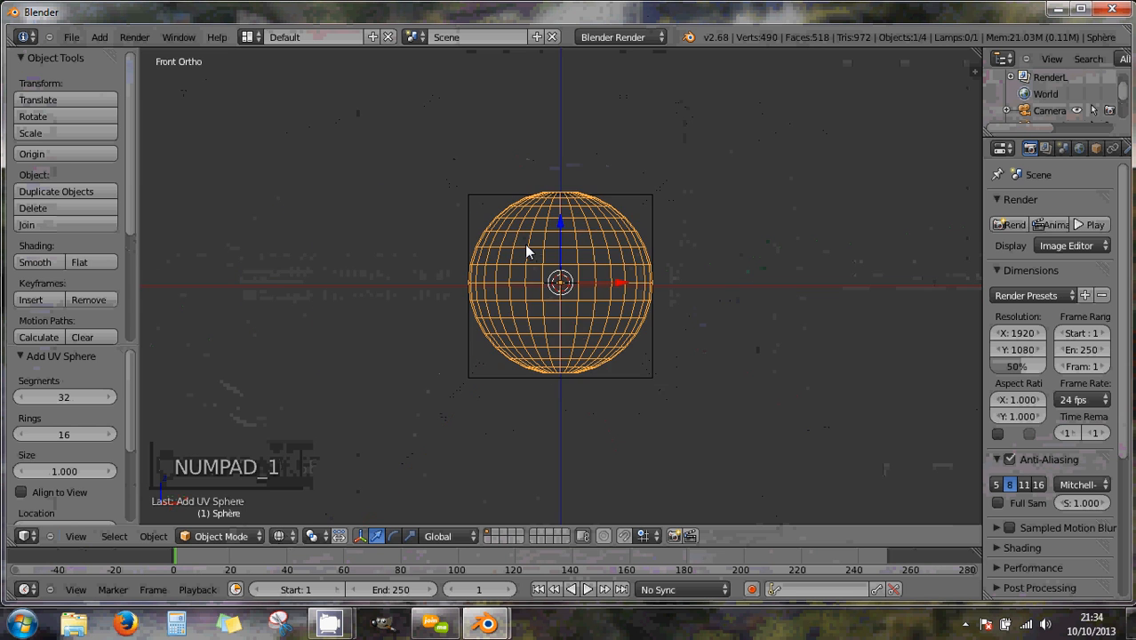
key(KP_3)
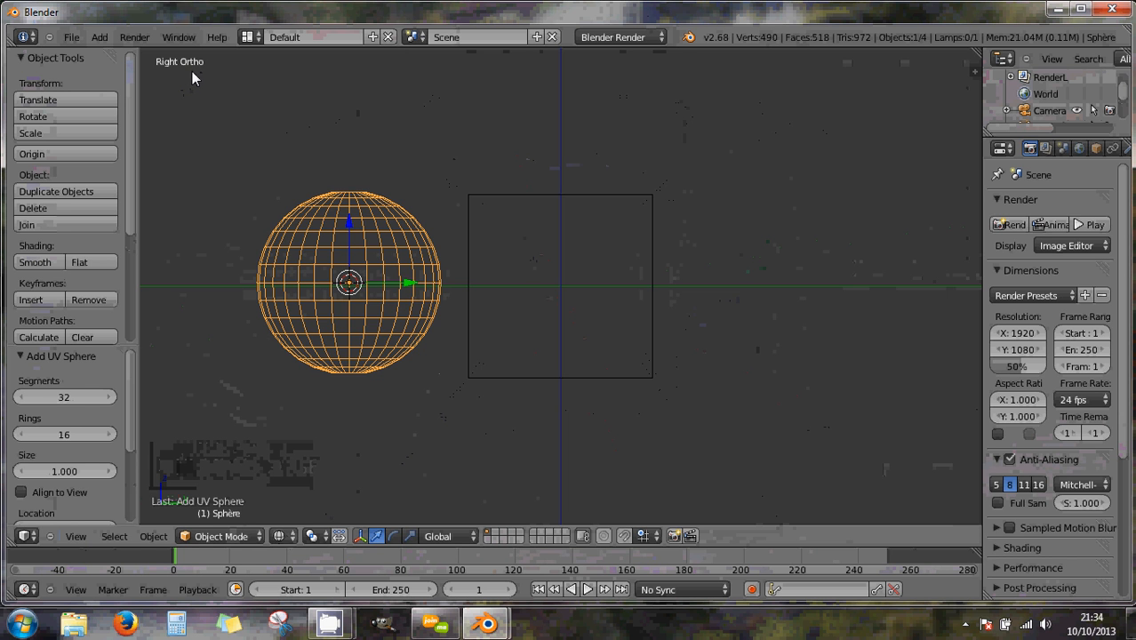
key(KP_5)
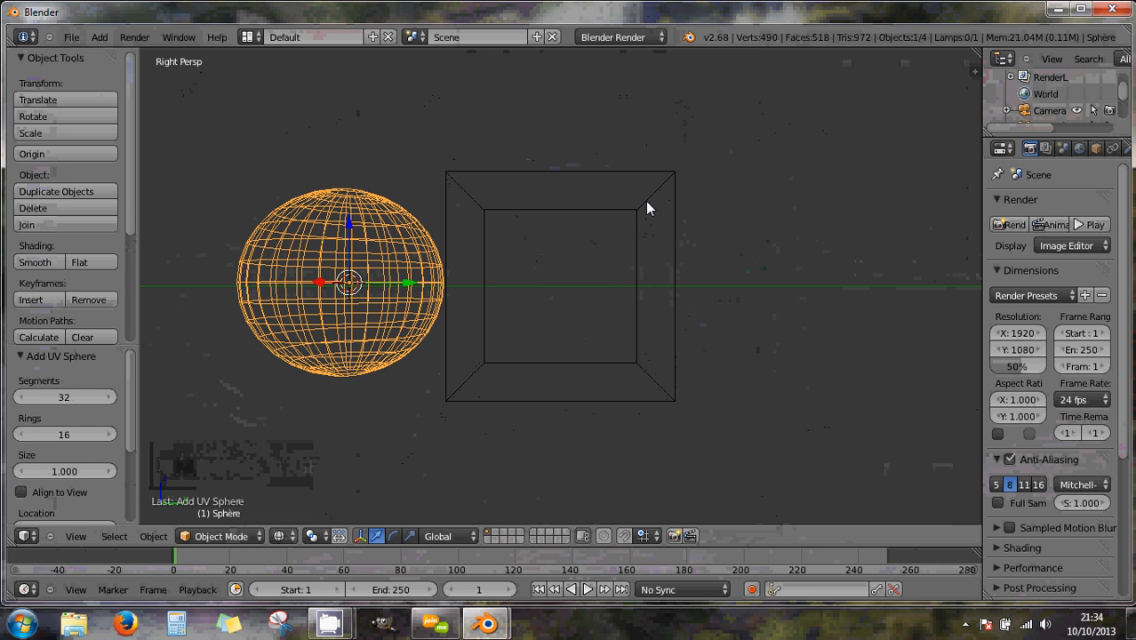
key(KP_1)
key(KP_2)
key(KP_3)
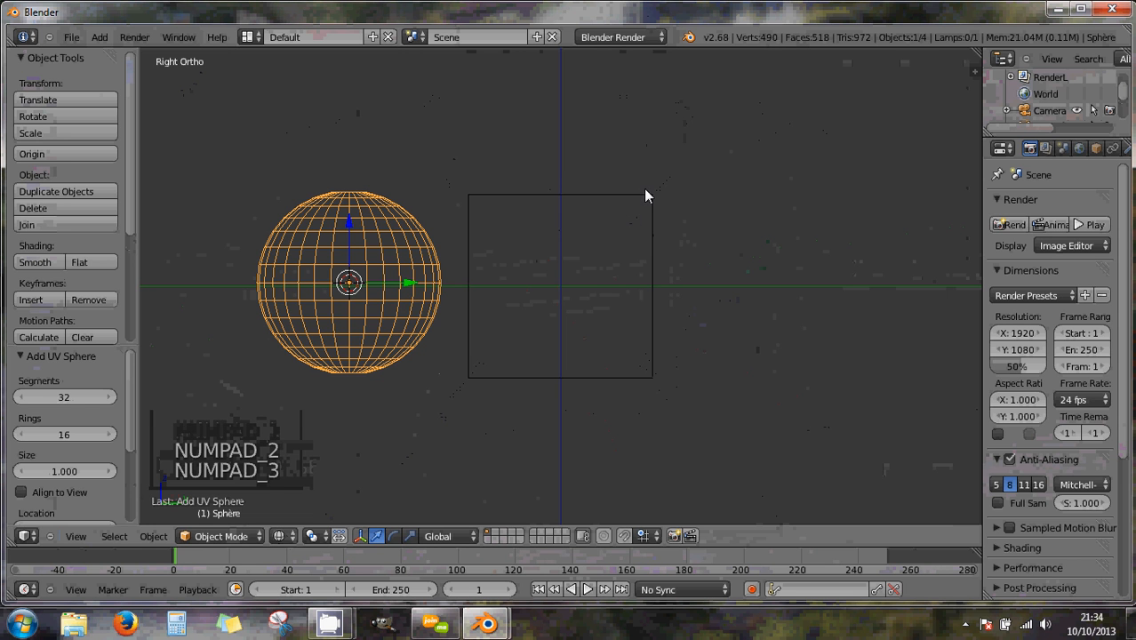
- Enter Edit Mode on the sphere and return to Object Mode
click(243, 534)
click(239, 502)
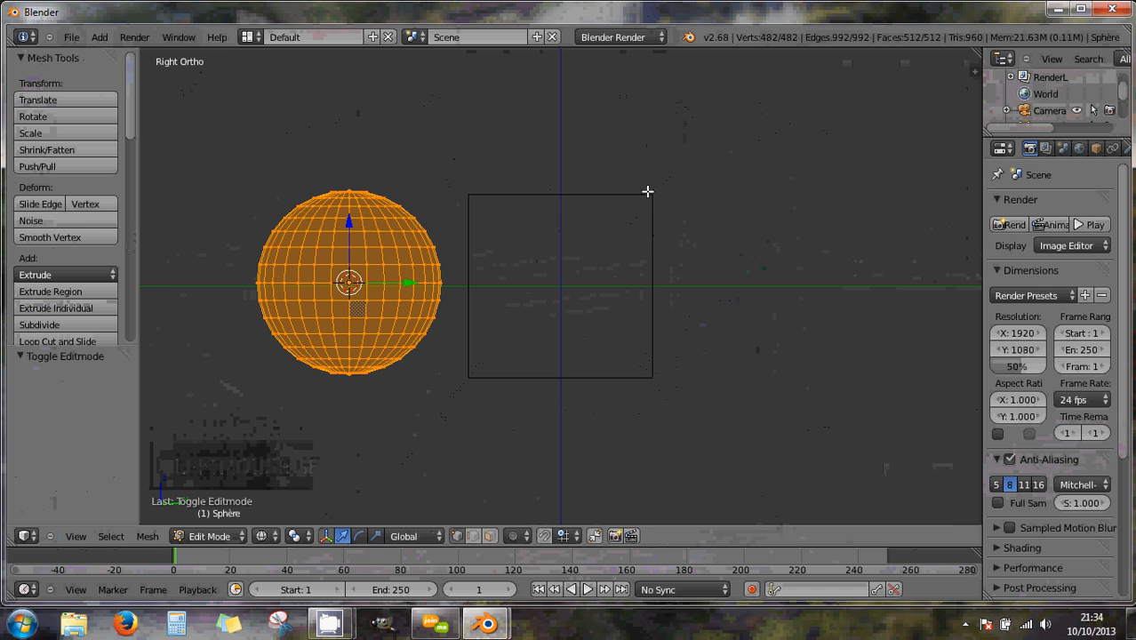
key(Tab)
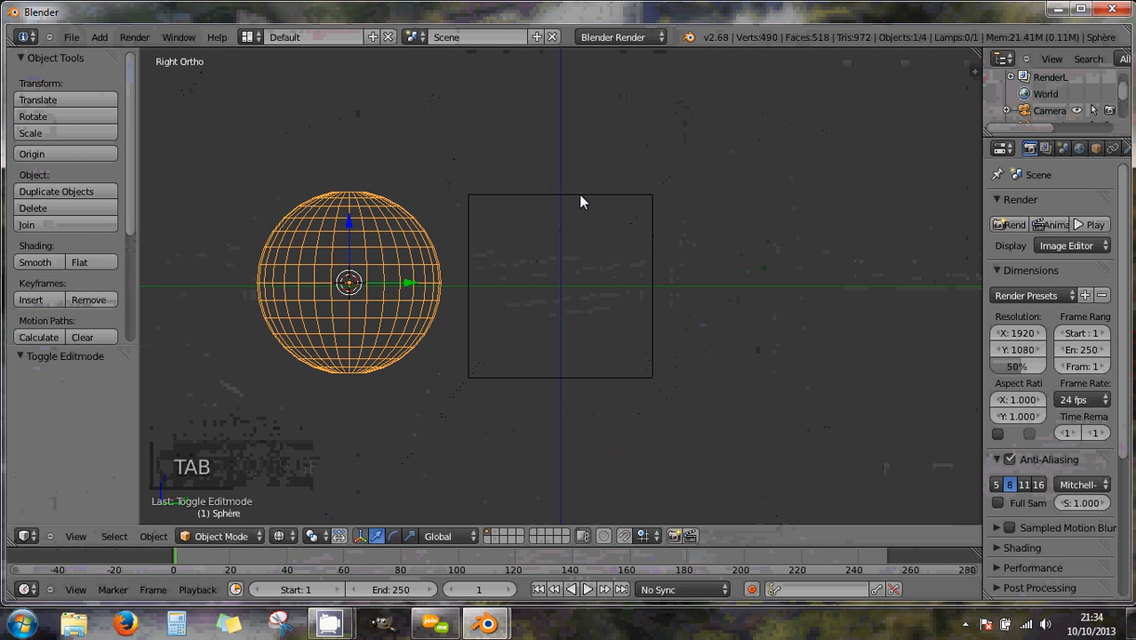
- Select the cube, enter Edit Mode and deselect all of its vertices
right_click(610, 198)
key(Tab)
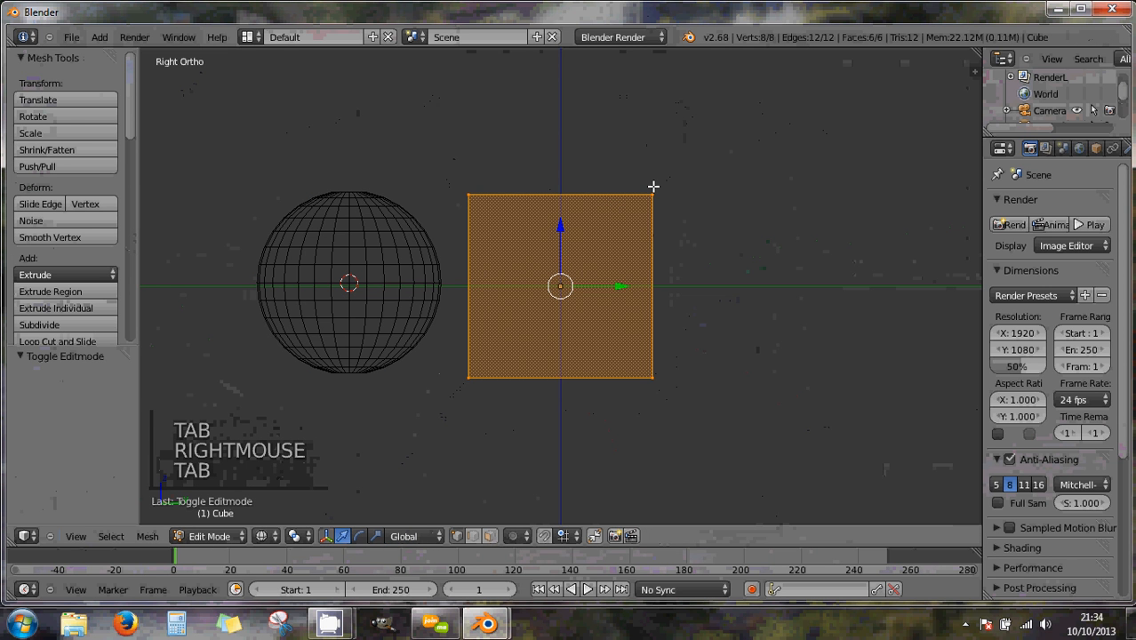
key(a)
key(a)
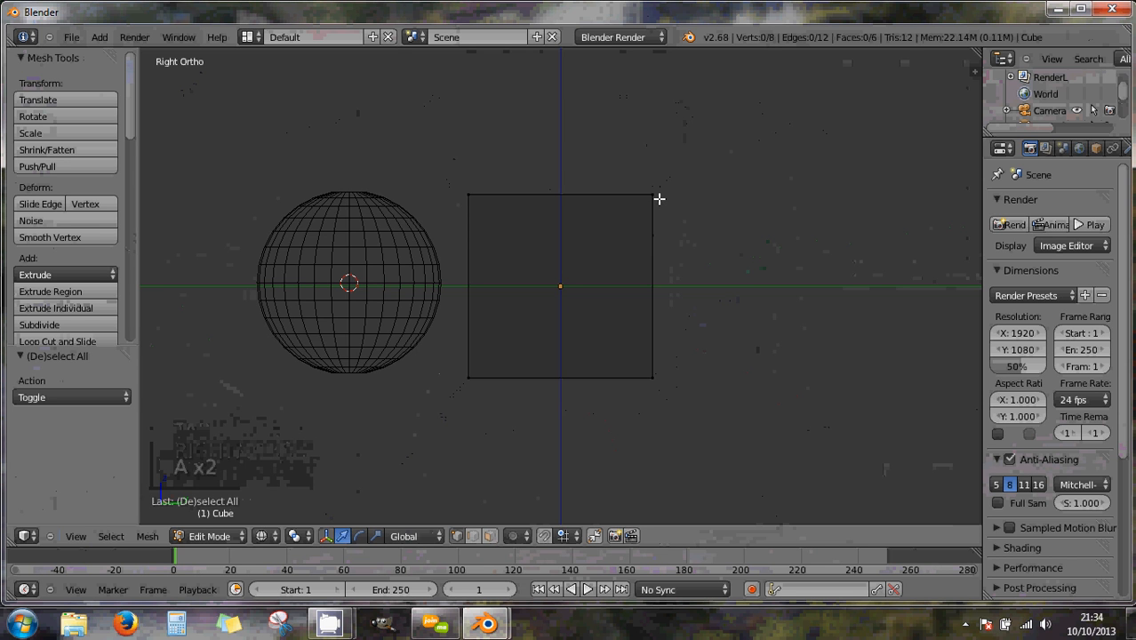
- In perspective, select both end vertices of the cube's upper edge farthest from the sphere, move them 0.083 along Y, and undo the move
key(KP_5)
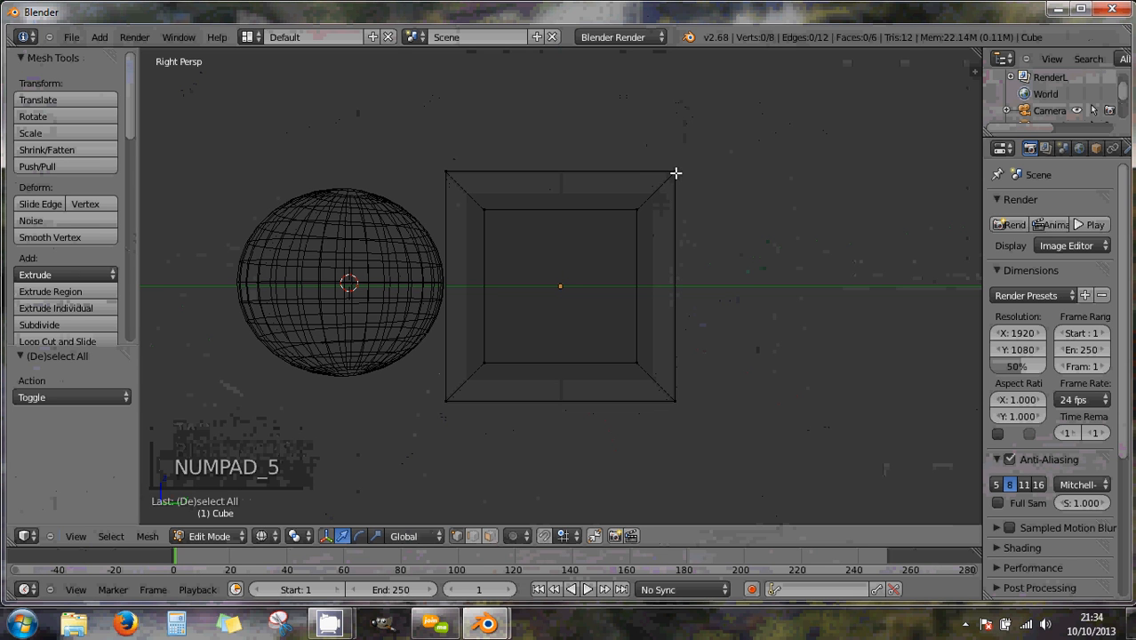
right_click(675, 173)
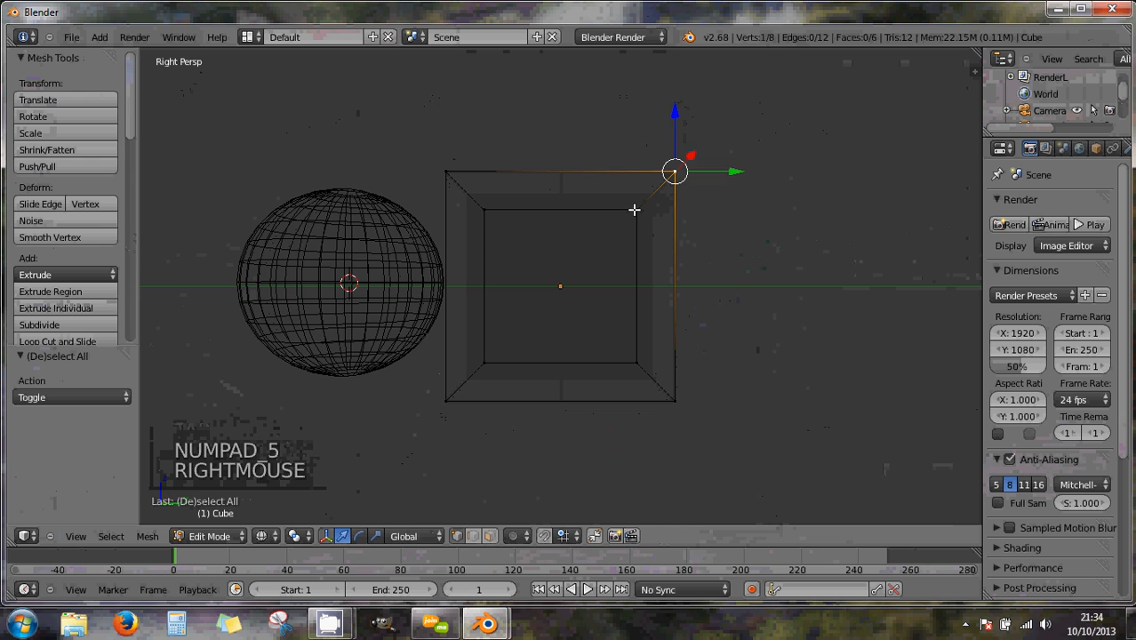
shift+right_click(637, 210)
drag(711, 196, 720, 196)
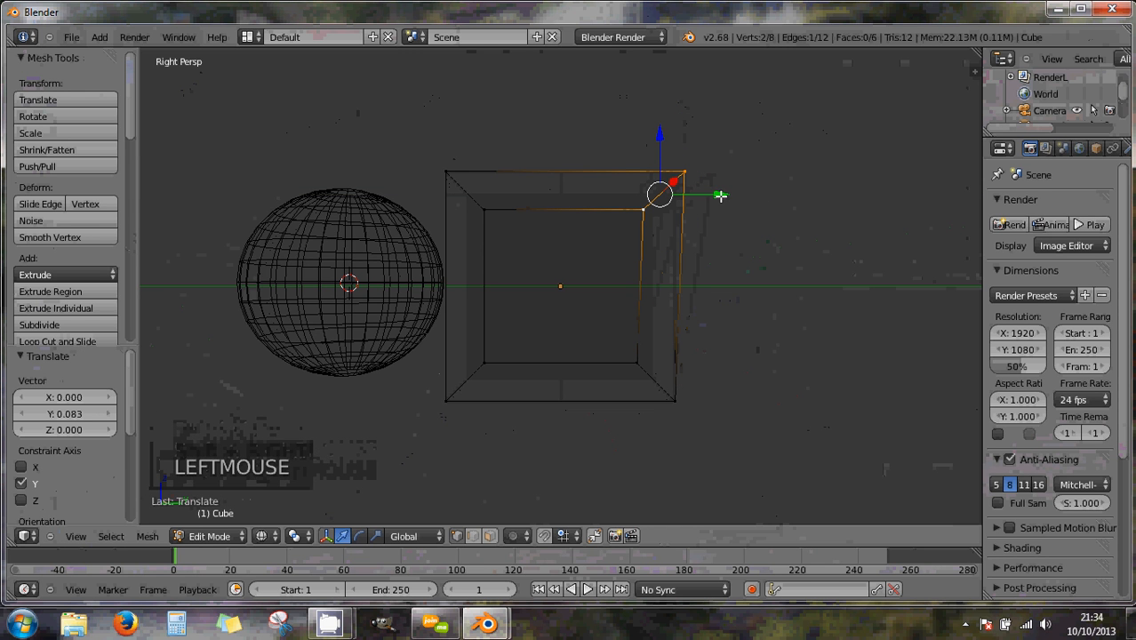
key(ctrl+z)
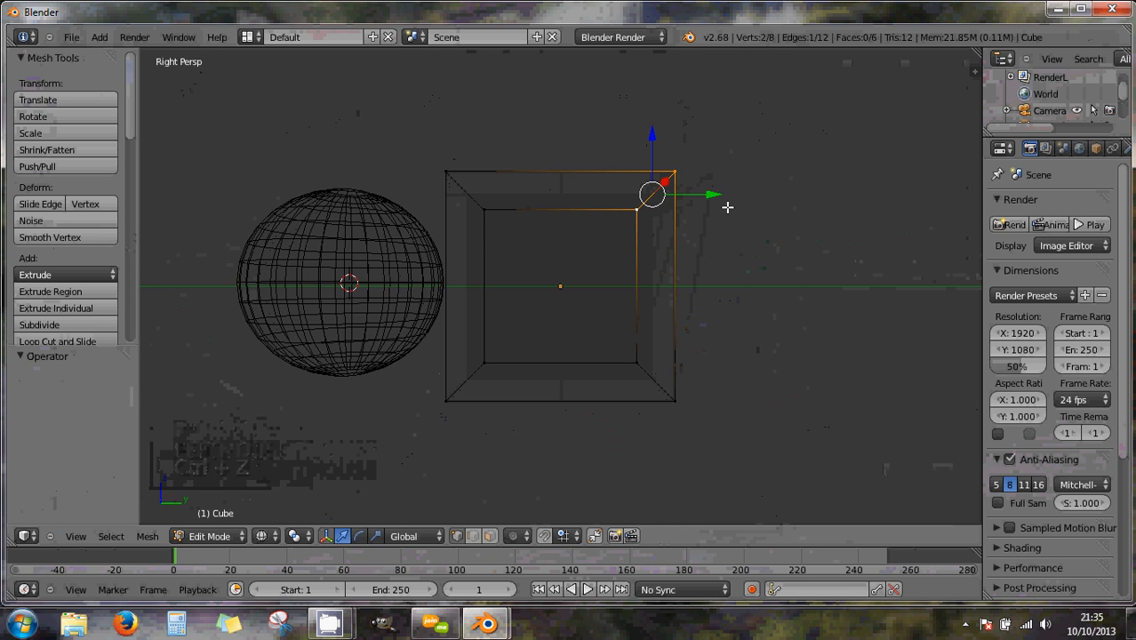
- In right orthographic view, select the cube's upper vertex nearest the sphere and add the opposite upper corner with a box selection
key(KP_5)
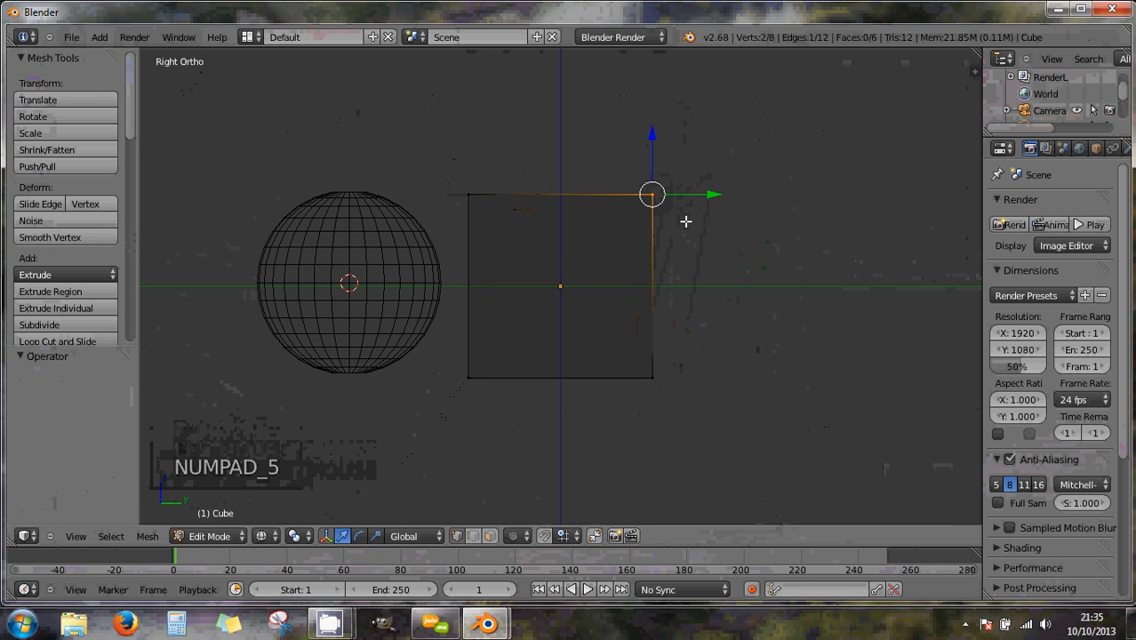
right_click(468, 194)
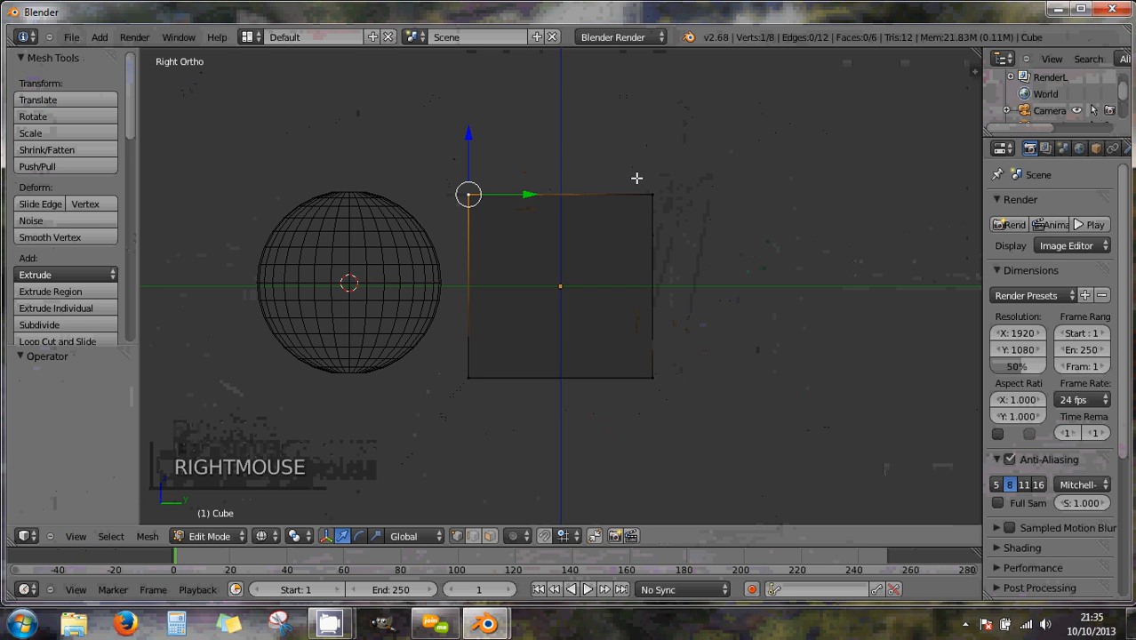
key(b)
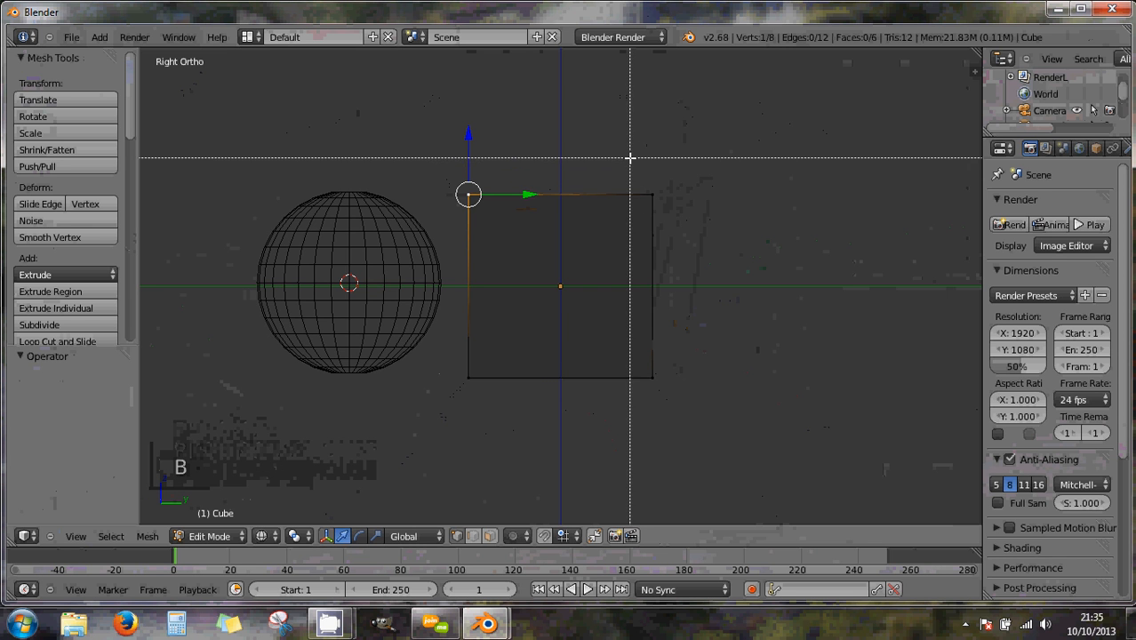
drag(631, 158, 685, 233)
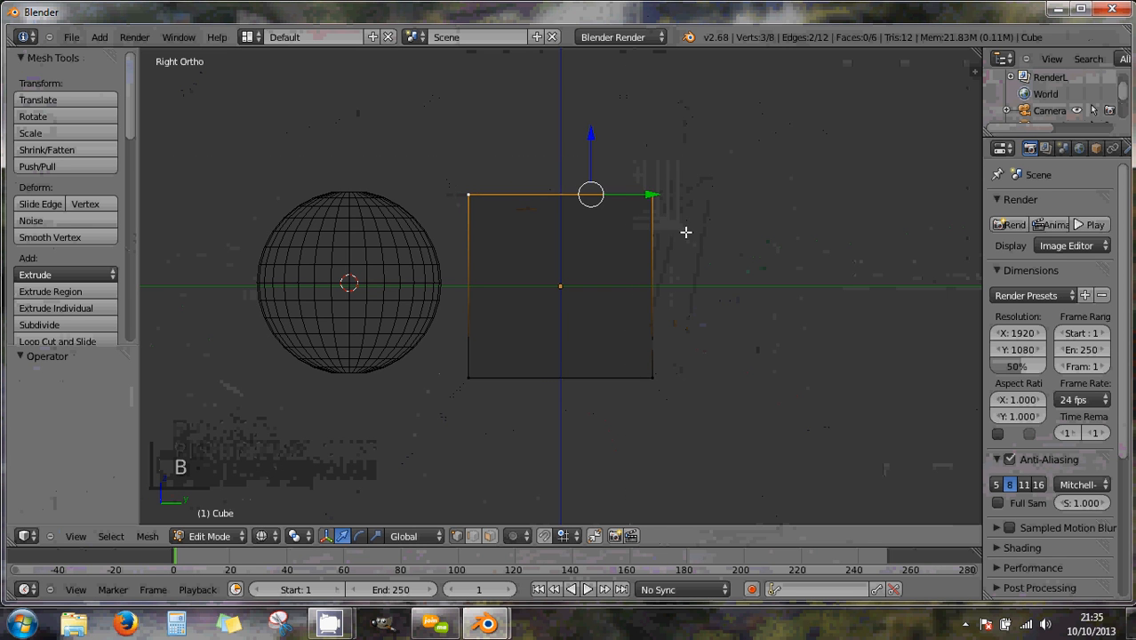
middle_drag(712, 235, 642, 233)
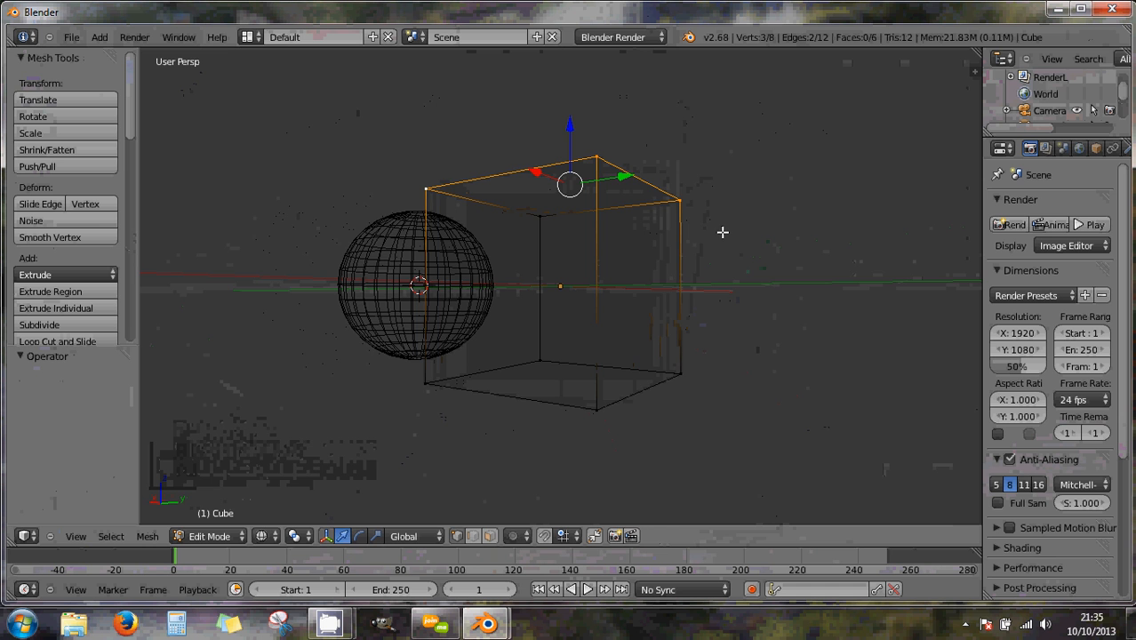
middle_drag(717, 231, 744, 249)
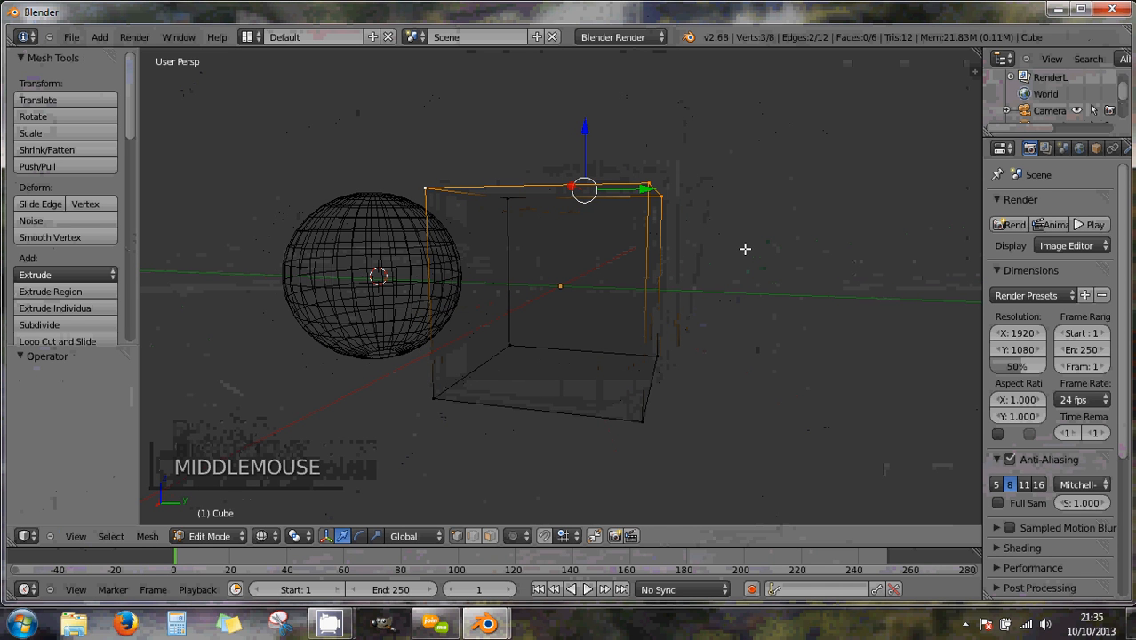
key(Escape)
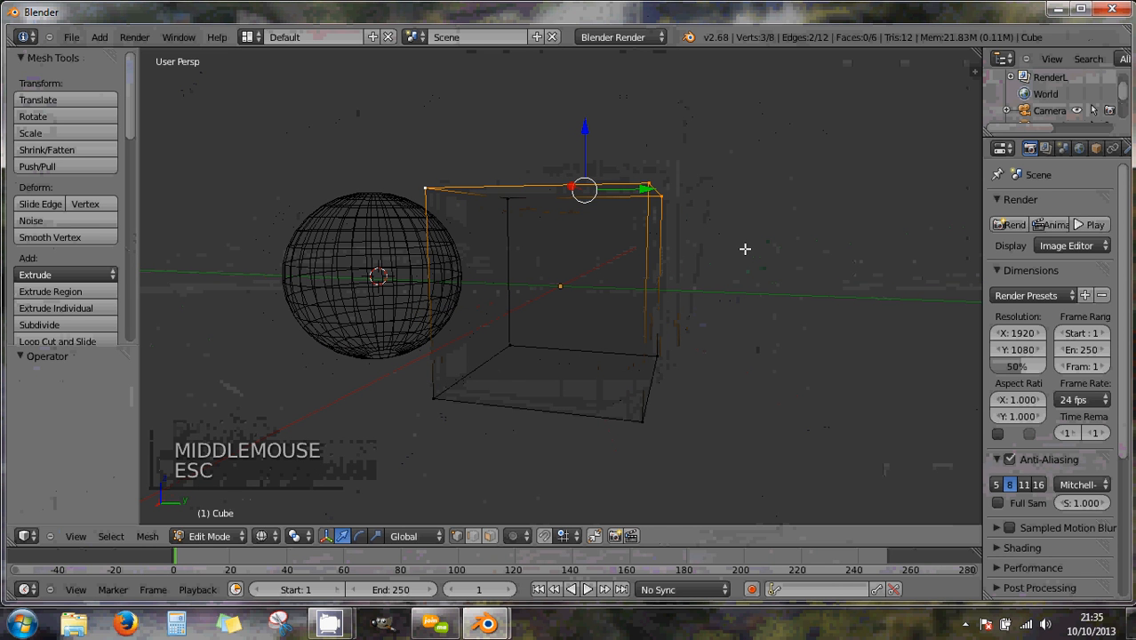
key(KP_1)
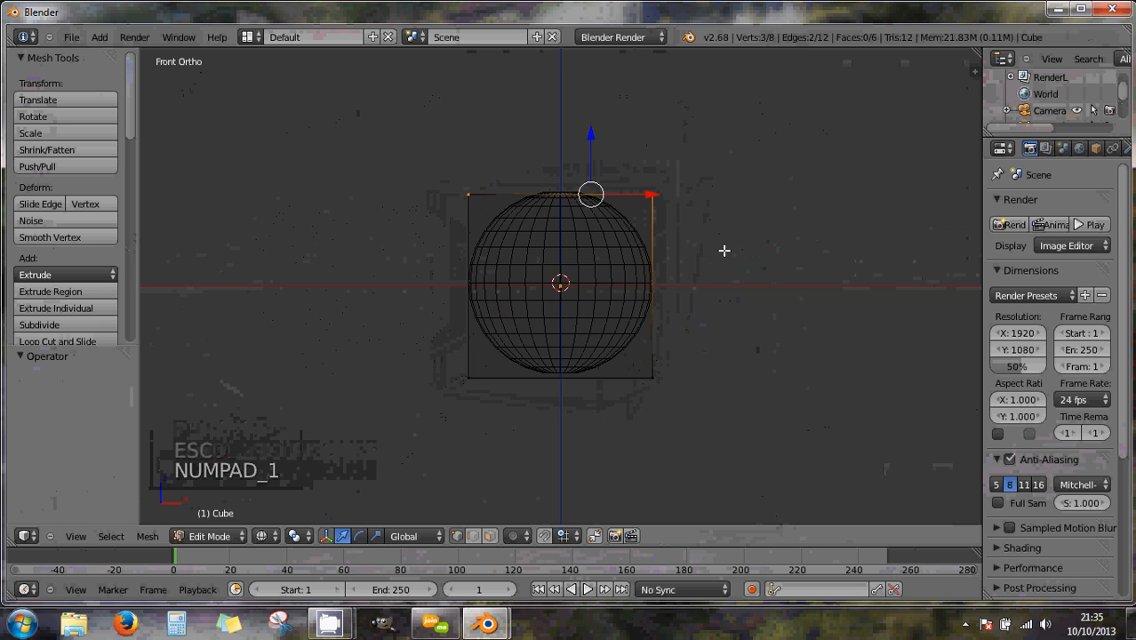
- In perspective, select the four corner vertices of the cube's side face on the positive X side
middle_drag(695, 233, 552, 283)
scroll(554, 250, down, 4)
right_click(509, 247)
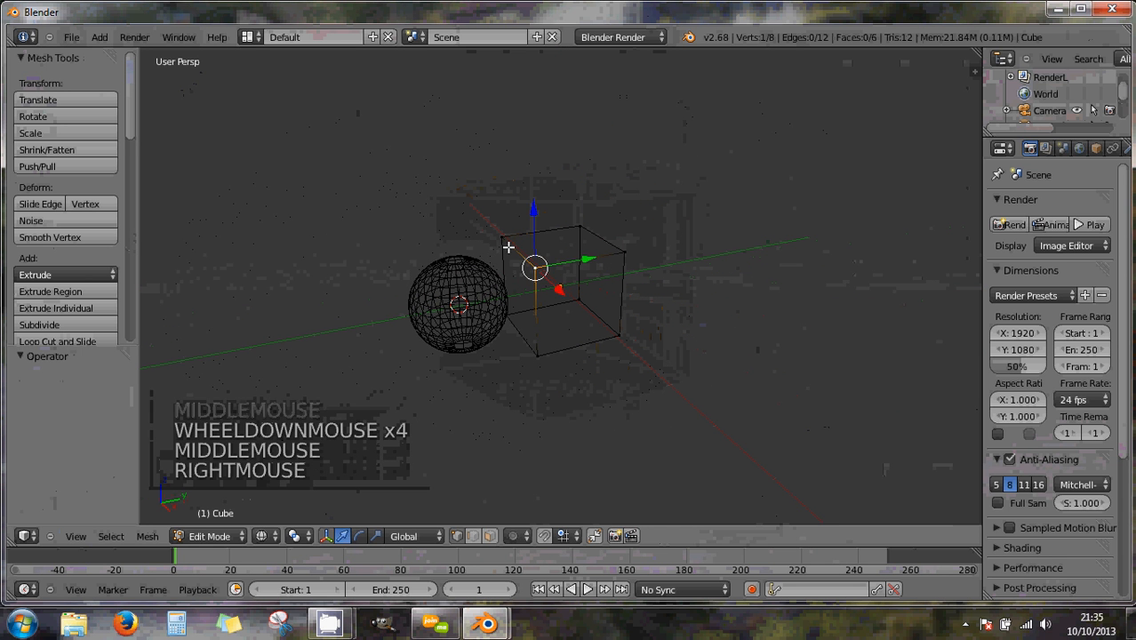
right_click(504, 238)
right_click(583, 226)
right_click(621, 256)
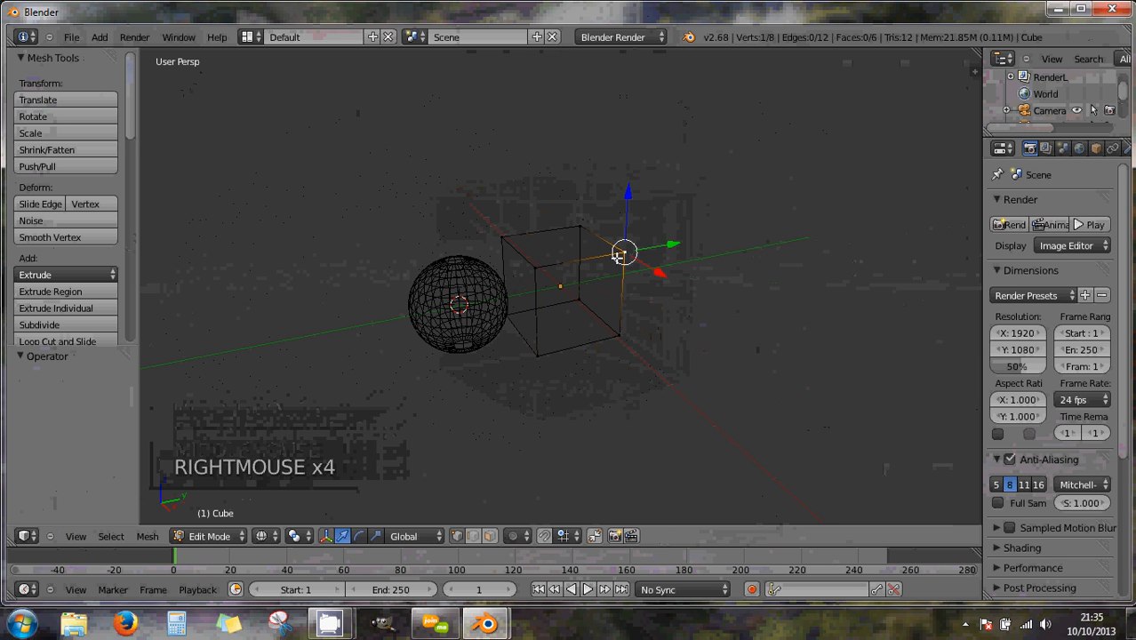
shift+right_click(535, 270)
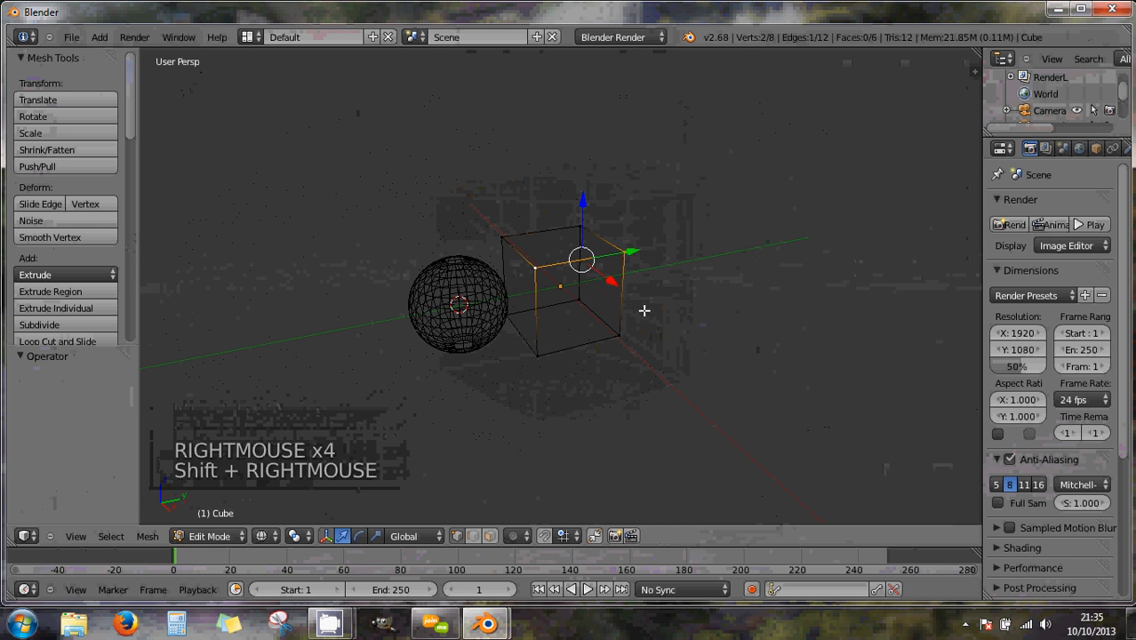
shift+right_click(618, 333)
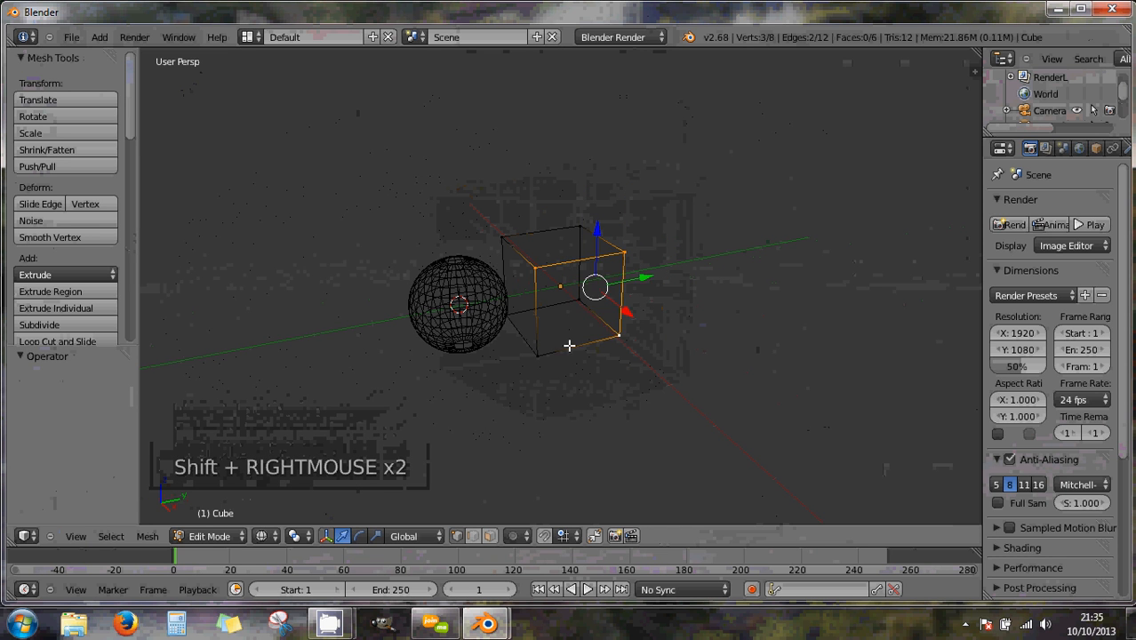
shift+right_click(542, 354)
- Switch the cube's mesh selection mode to edges, then to faces, and return it to vertices
click(472, 536)
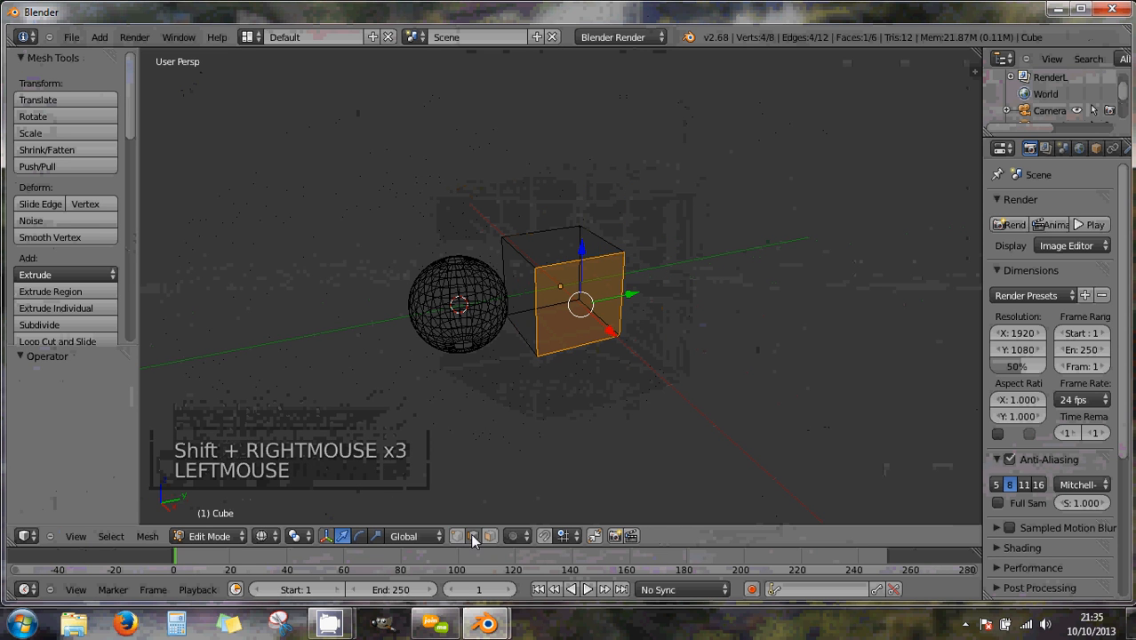
click(490, 536)
middle_drag(463, 328, 435, 322)
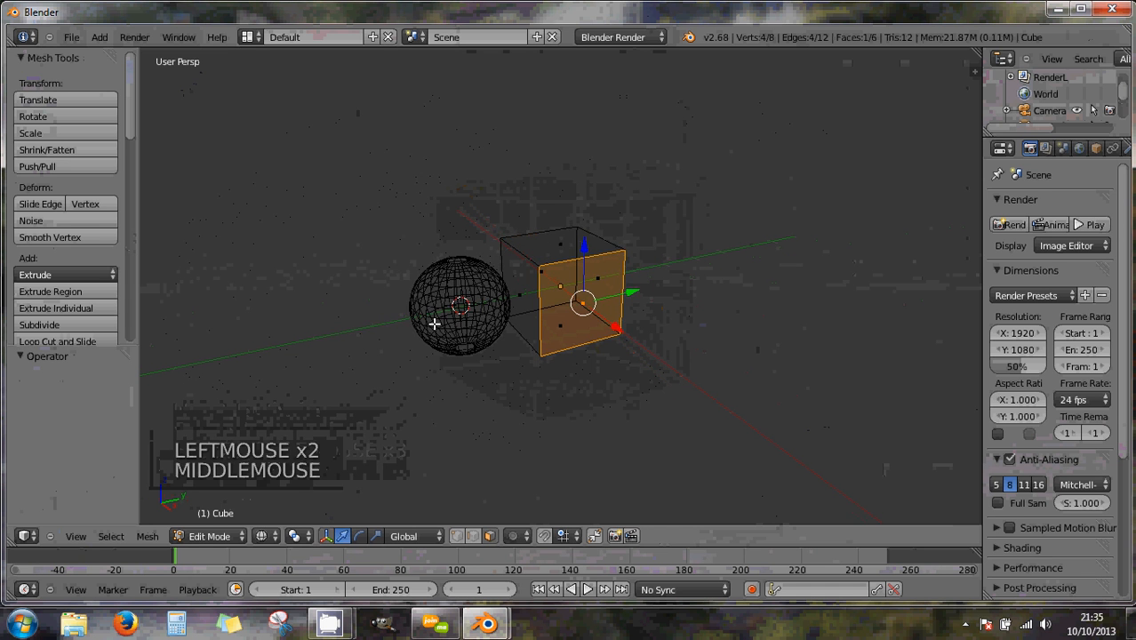
scroll(436, 323, up, 3)
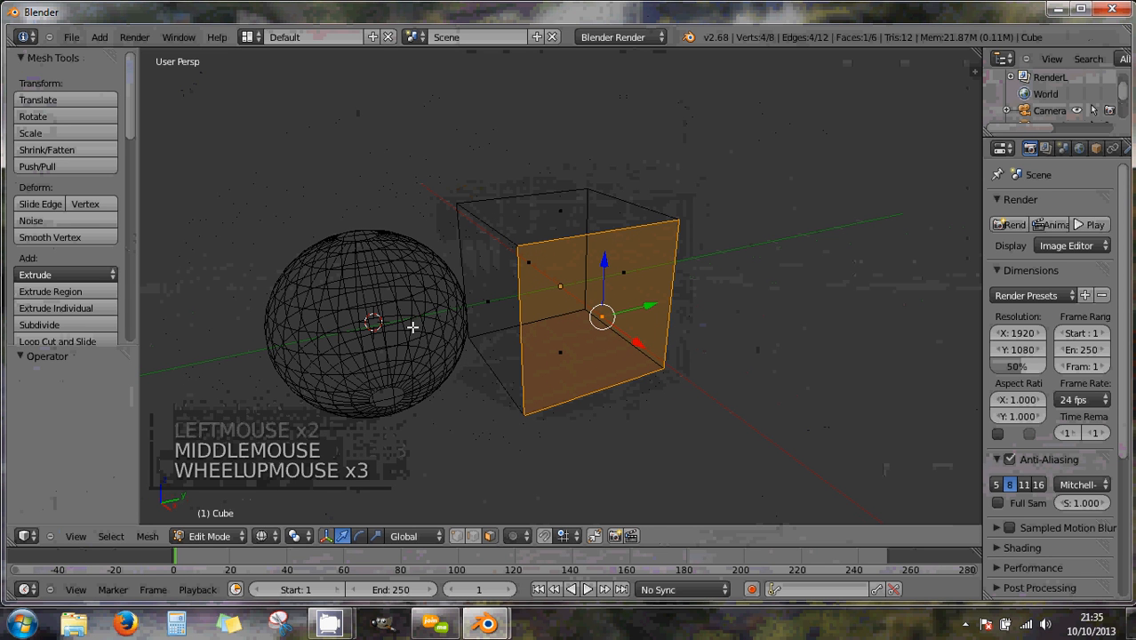
click(457, 536)
- Leave Edit Mode on the cube, enter Edit Mode on the sphere and deselect all of its vertices
shift+middle_drag(422, 414, 471, 358)
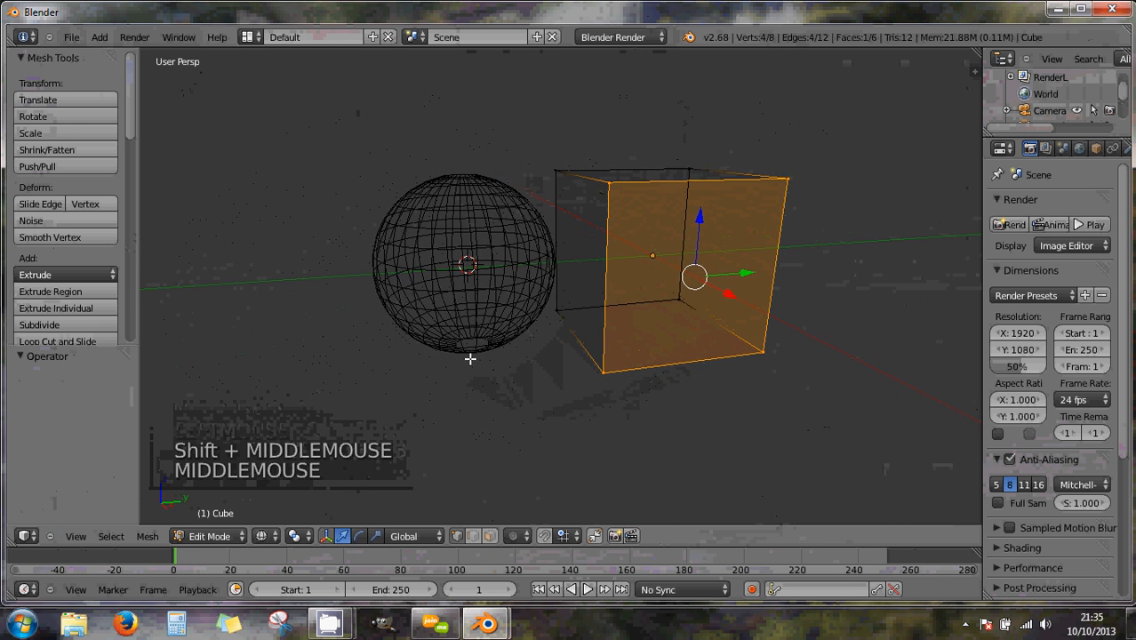
key(Tab)
right_click(472, 303)
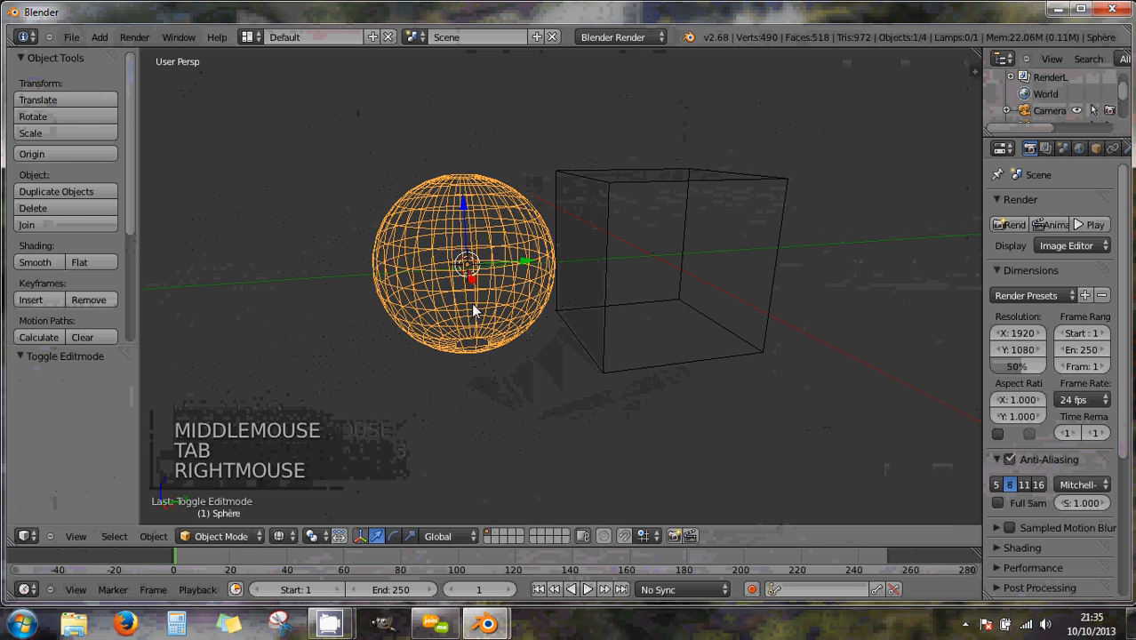
key(Tab)
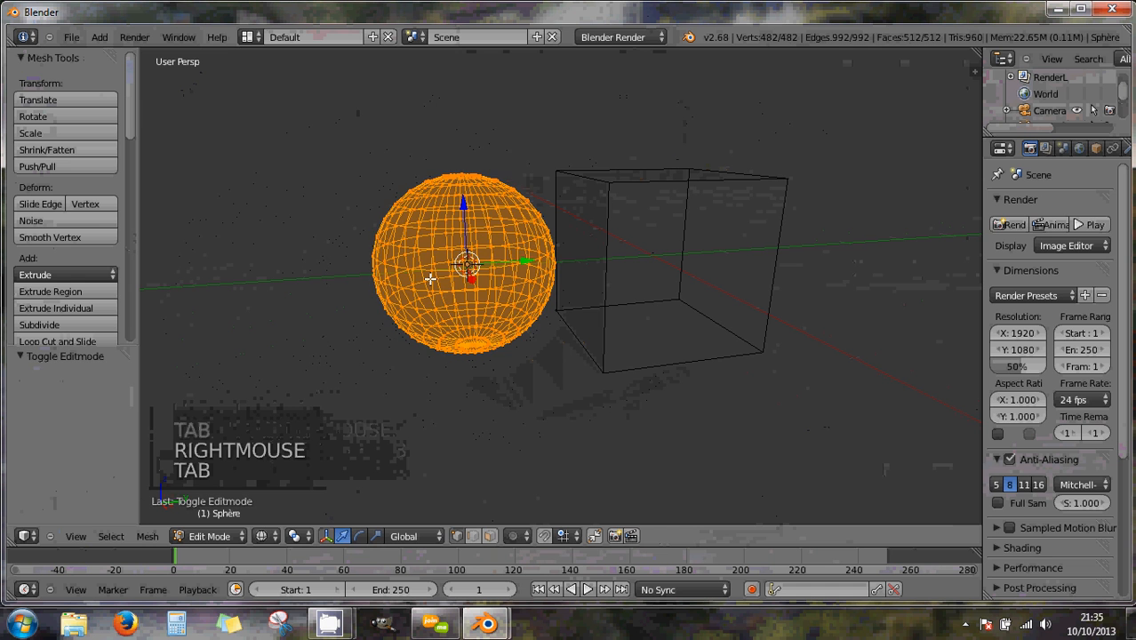
key(a)
key(a)
middle_drag(431, 294, 431, 253)
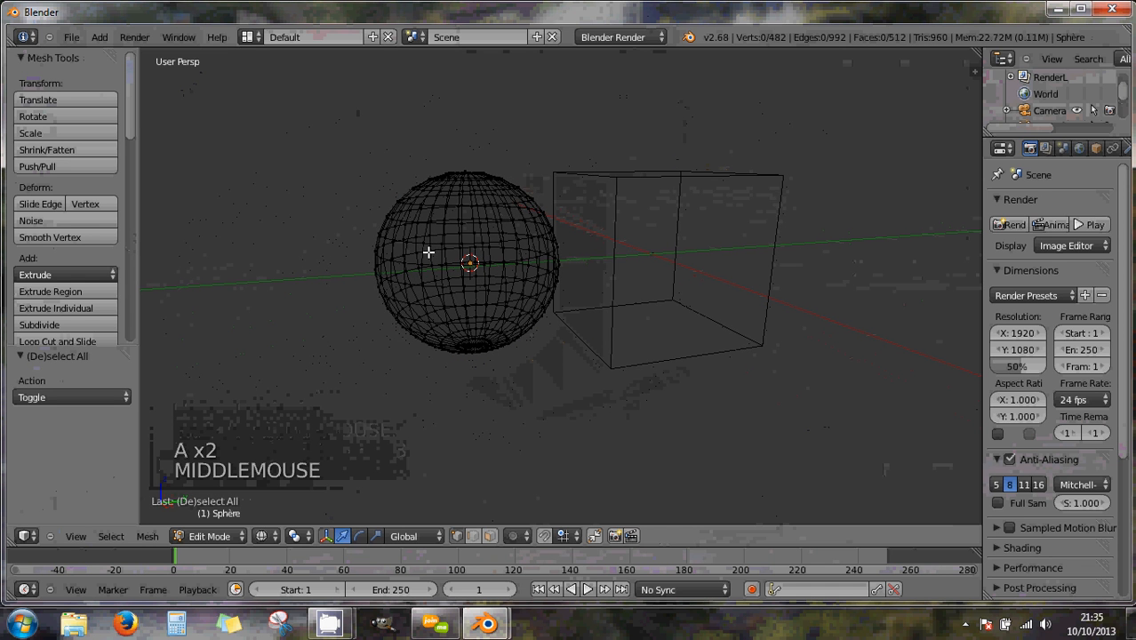
- Switch to solid shading and box-select a block of four by three vertices on the sphere's visible side
key(z)
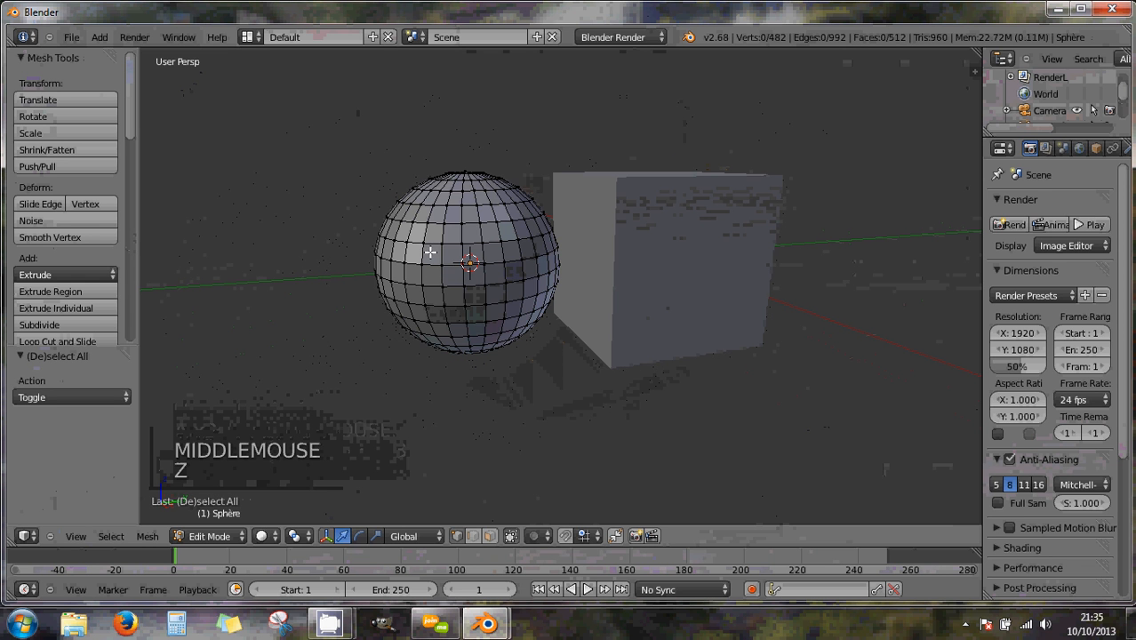
scroll(429, 246, up, 2)
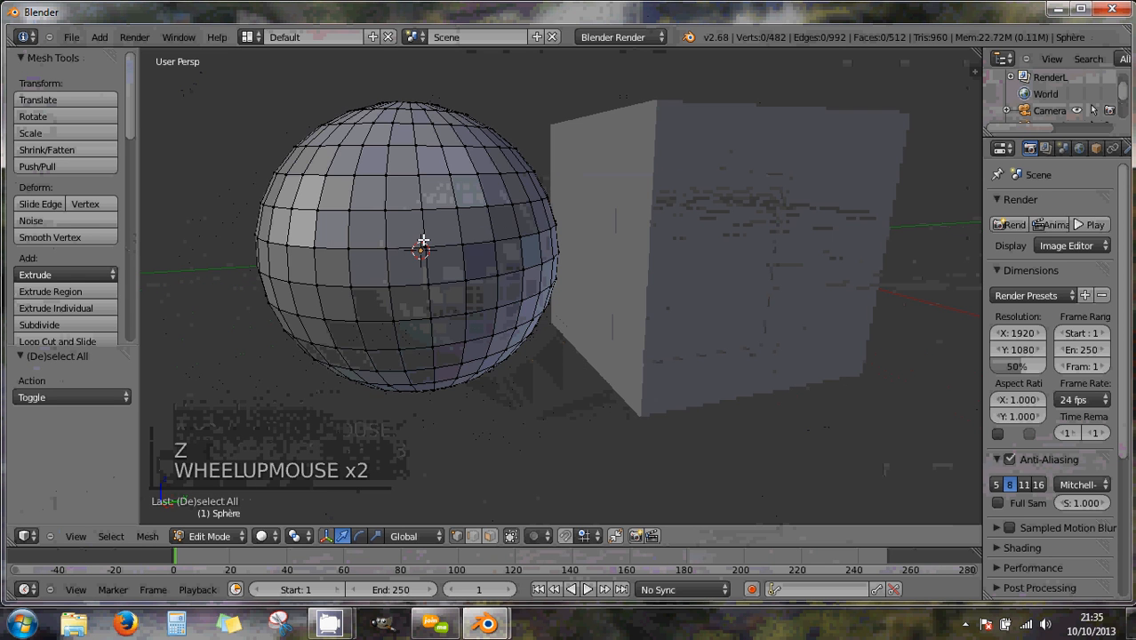
right_click(384, 210)
right_click(418, 215)
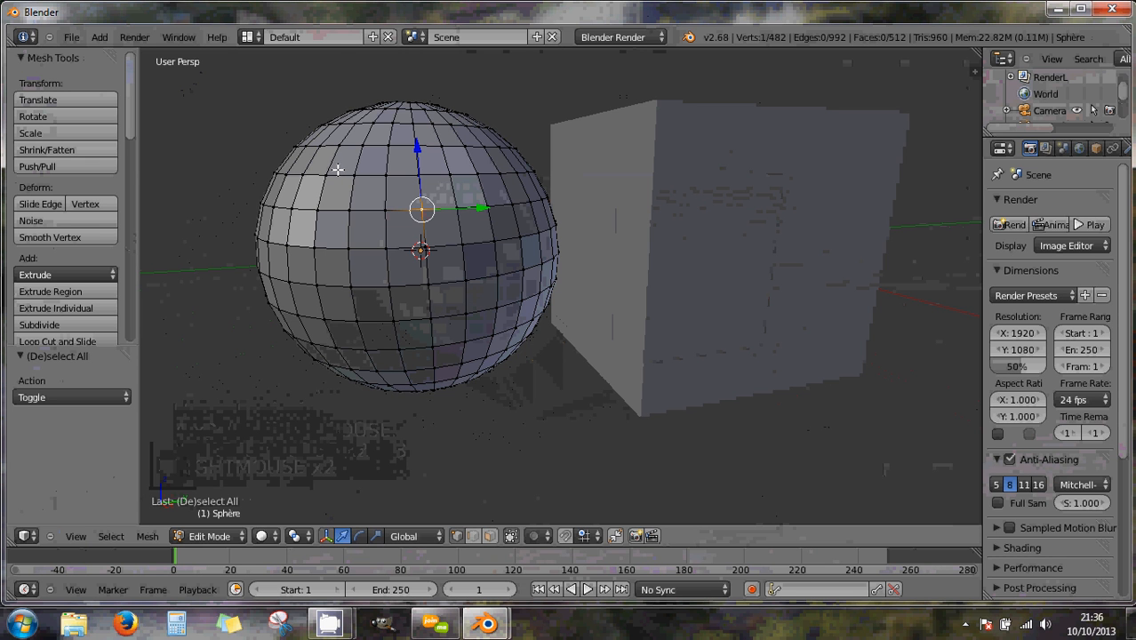
key(b)
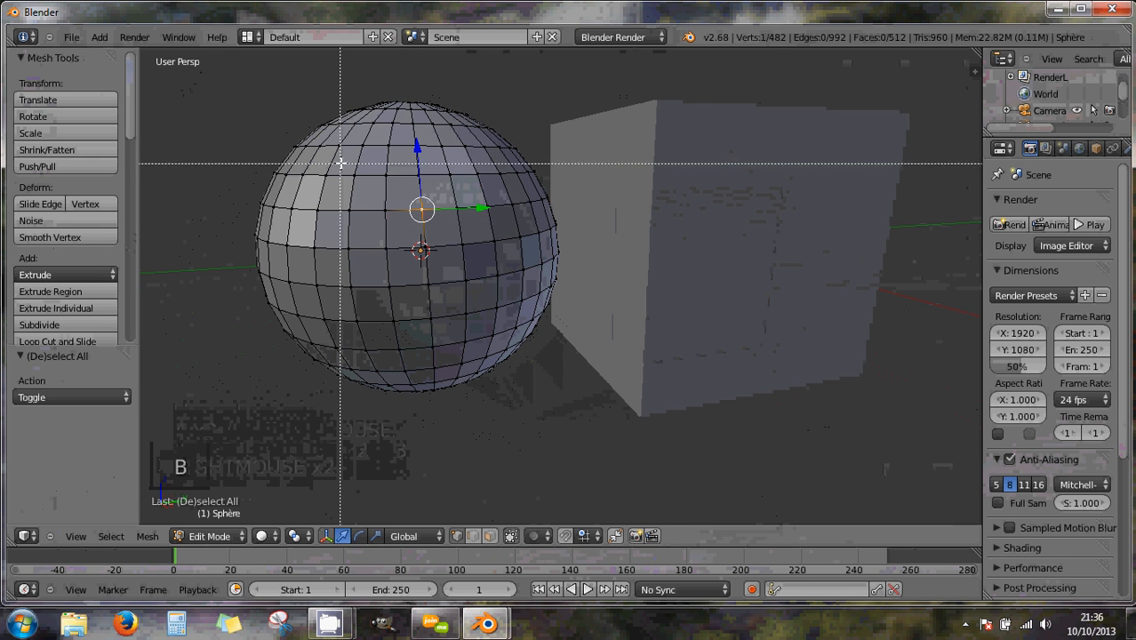
drag(340, 164, 471, 261)
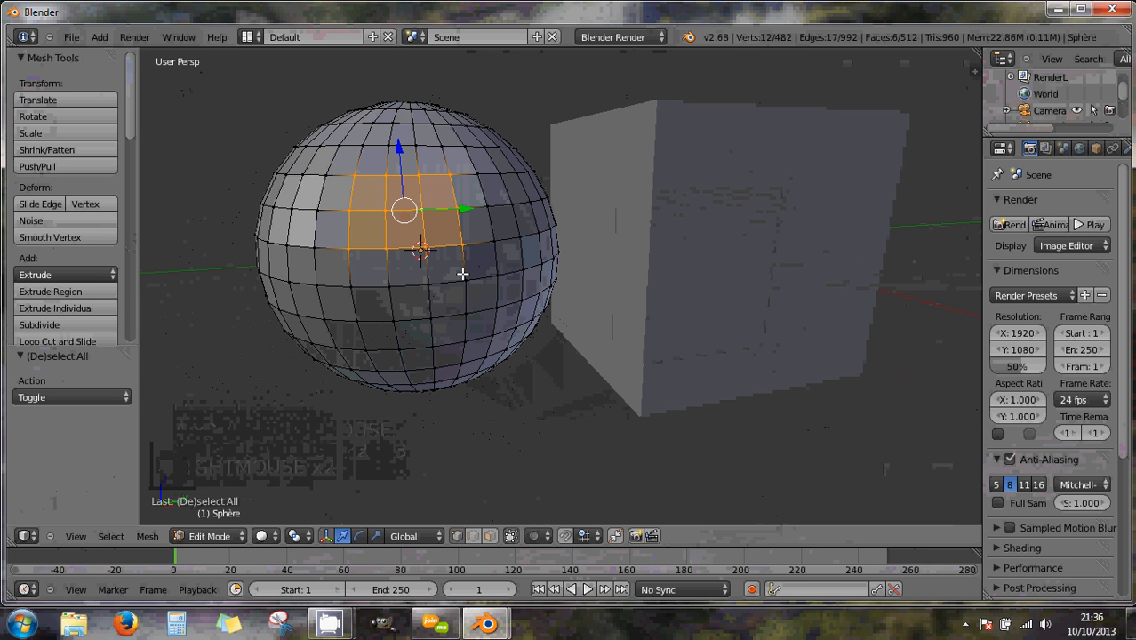
- Extend the sphere's vertex selection downward and towards the cube with three additional box selections
key(b)
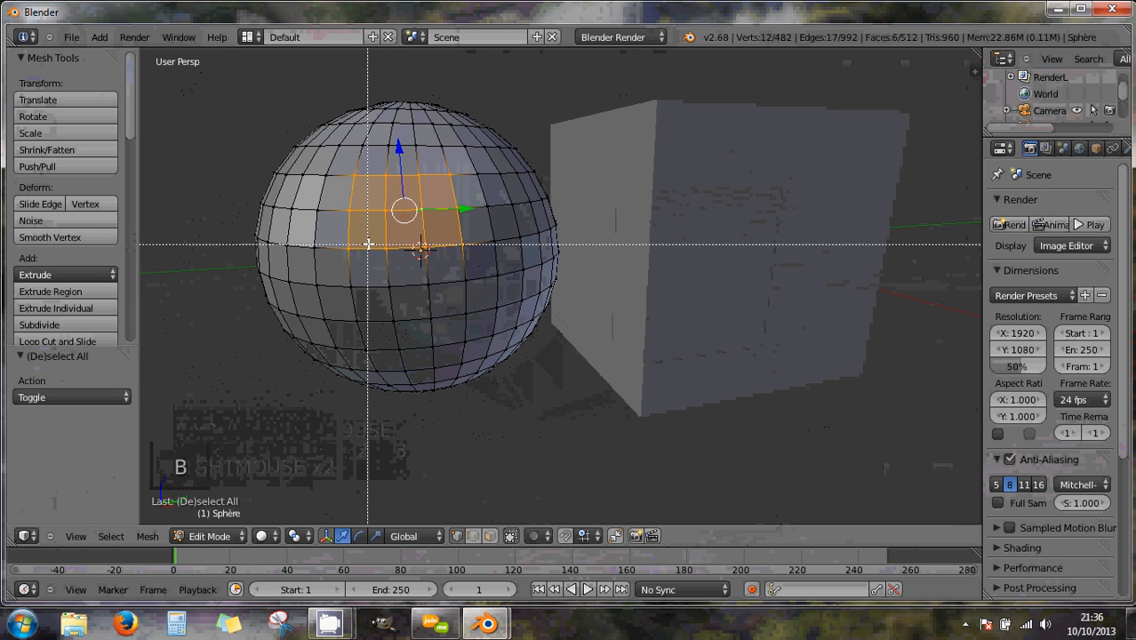
drag(369, 238, 485, 299)
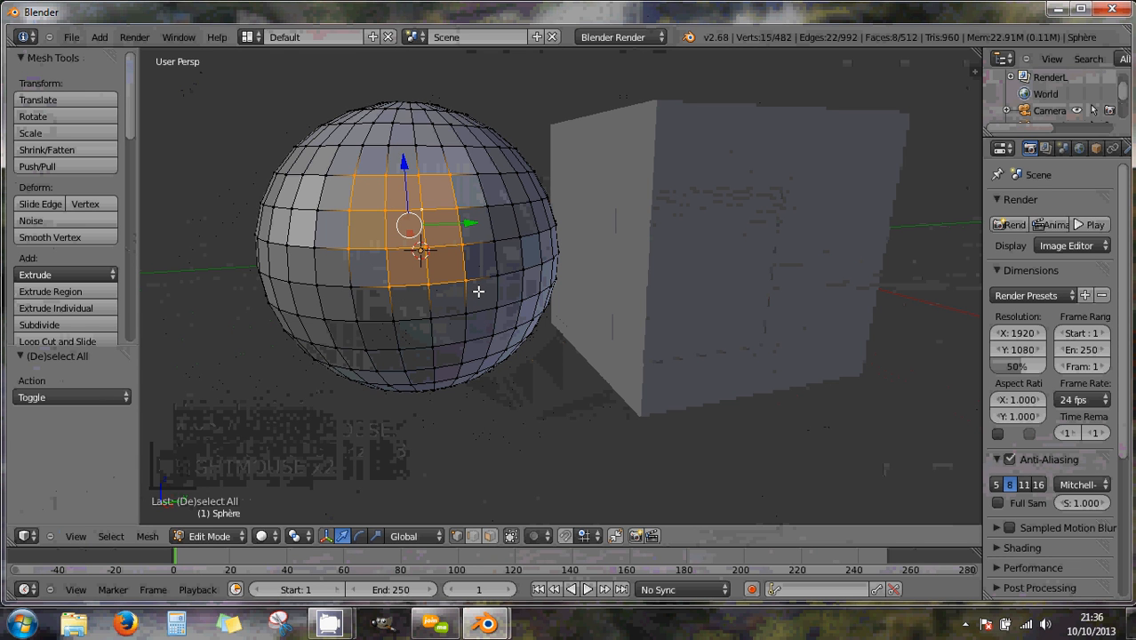
middle_drag(477, 292, 459, 277)
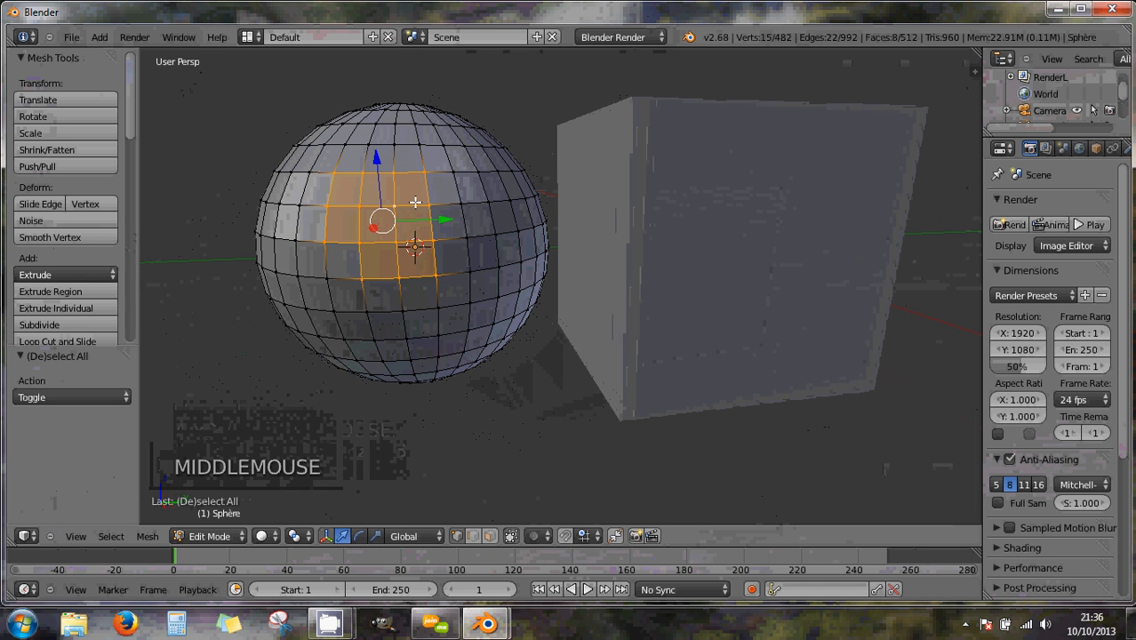
key(b)
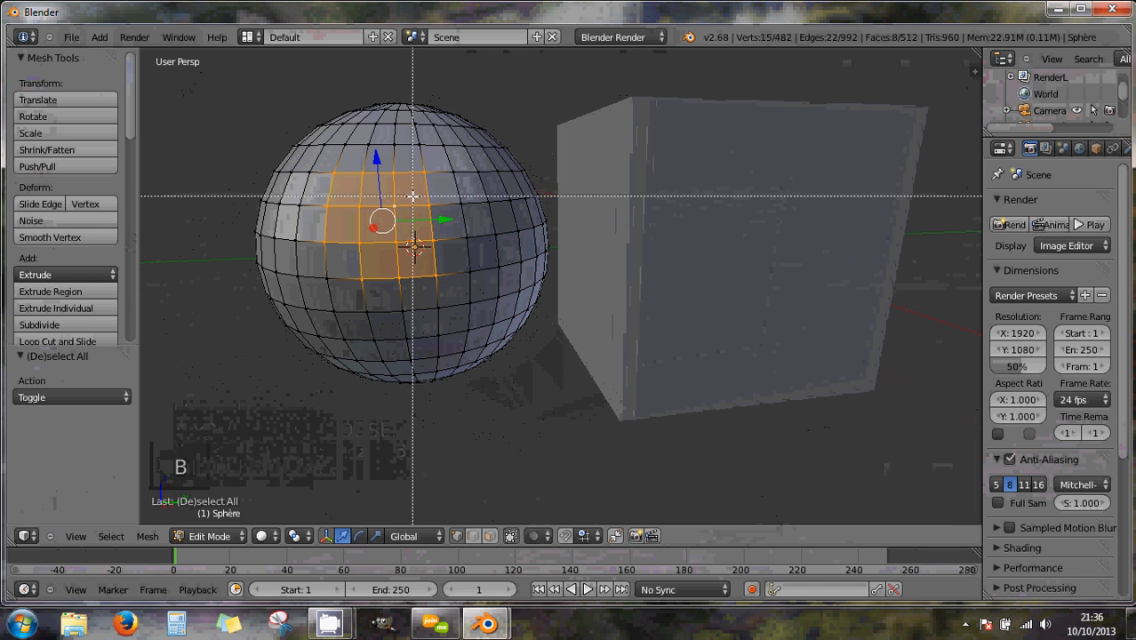
drag(411, 196, 478, 300)
key(b)
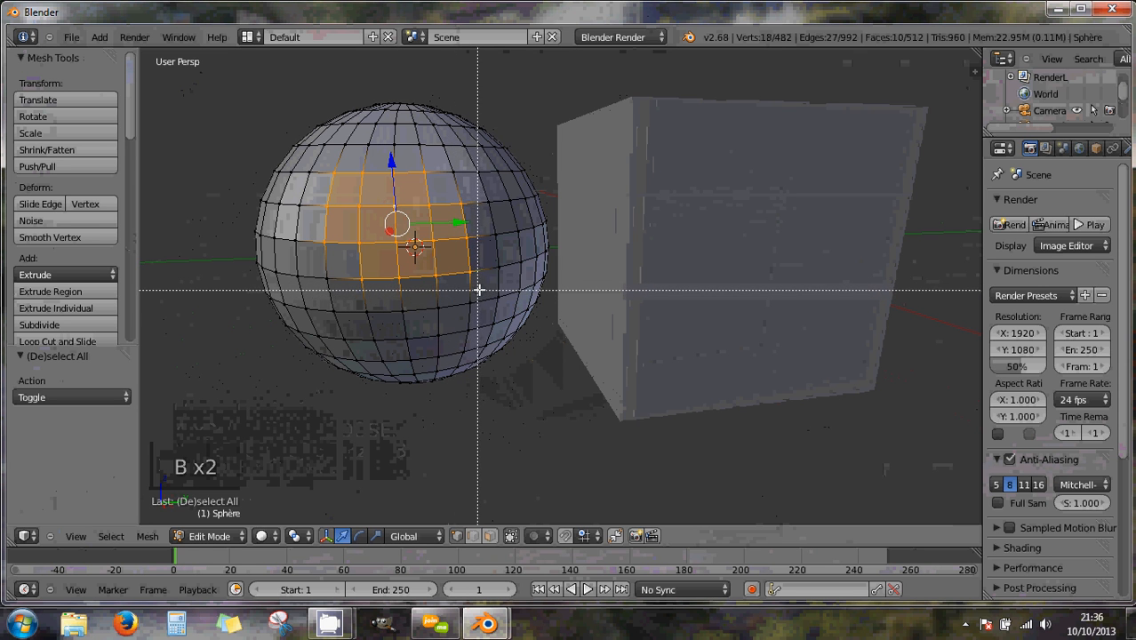
drag(457, 274, 476, 328)
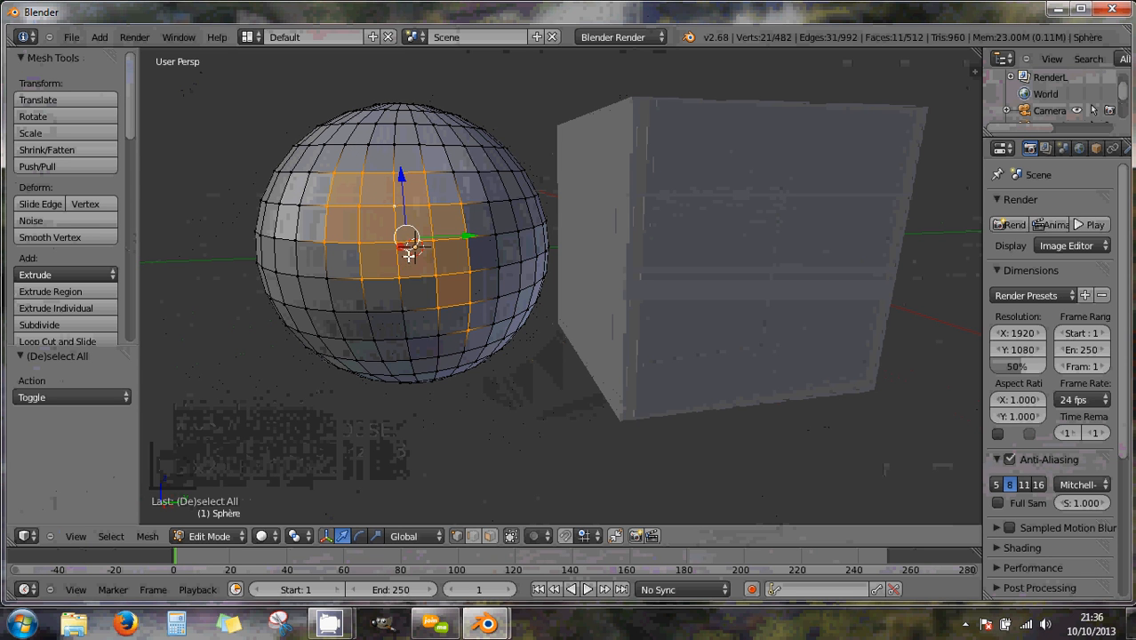
- Box-deselect the portion of the sphere's selection nearest the cube, keeping the two stacked faces farthest from it
key(b)
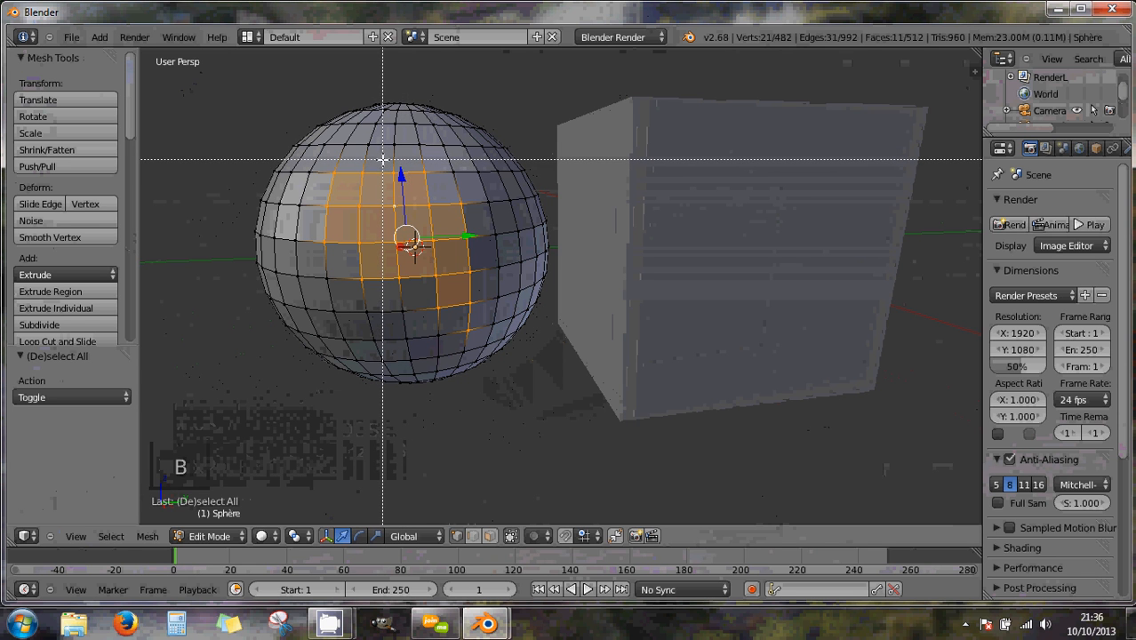
drag(383, 160, 489, 338)
middle_drag(489, 337, 489, 338)
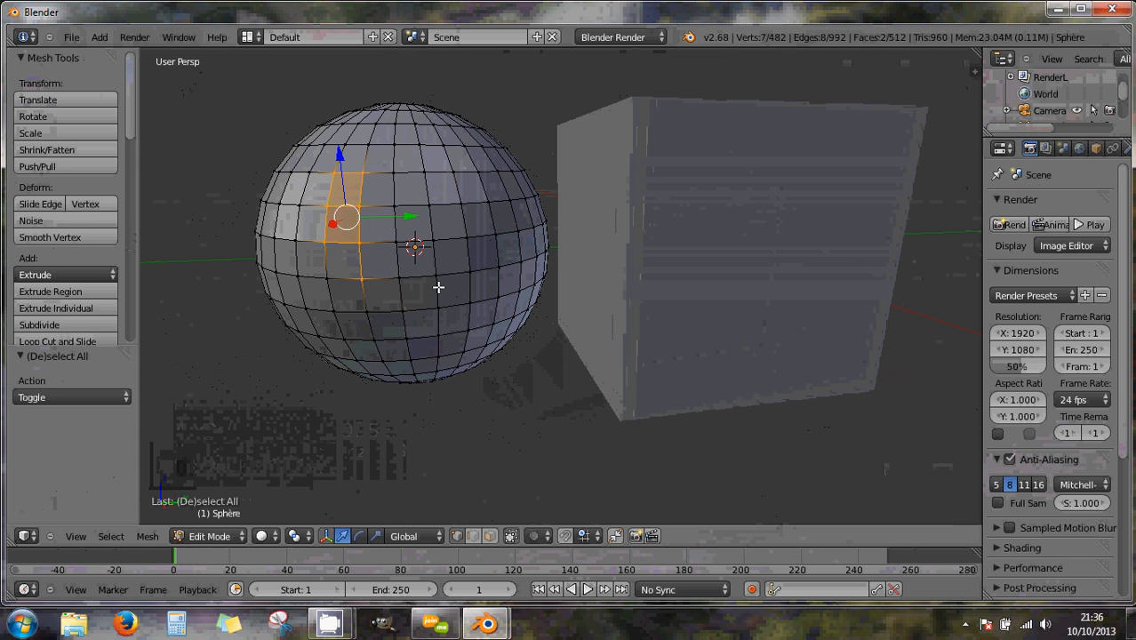
- Box-select the block of sphere vertices beside the two selected faces, and box-deselect the vertices in its interior
key(b)
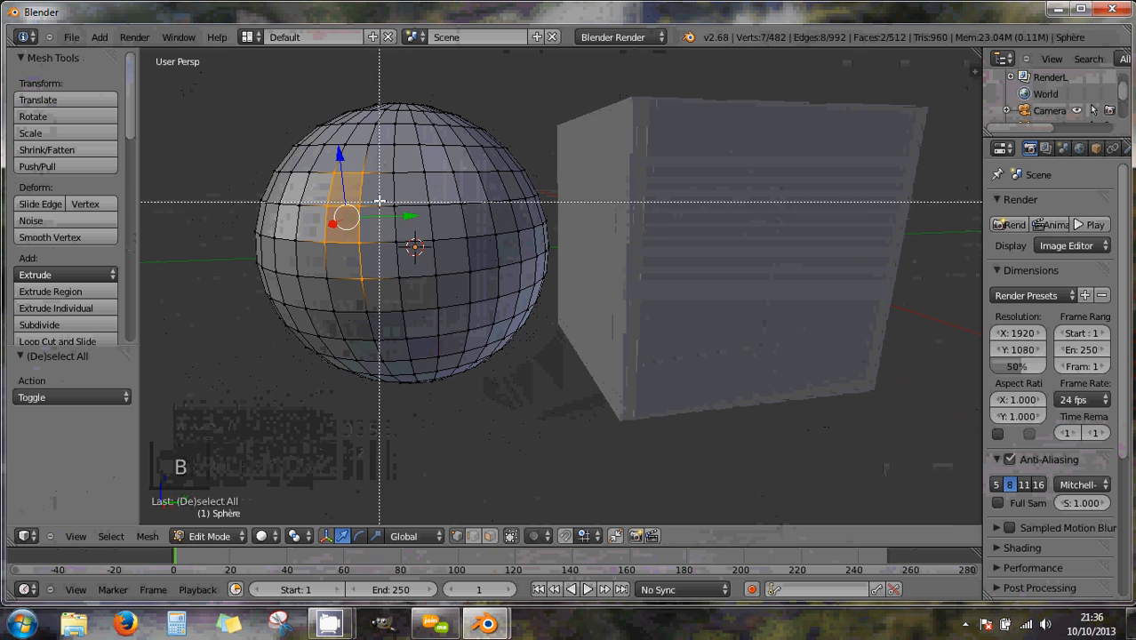
drag(365, 173, 473, 313)
key(b)
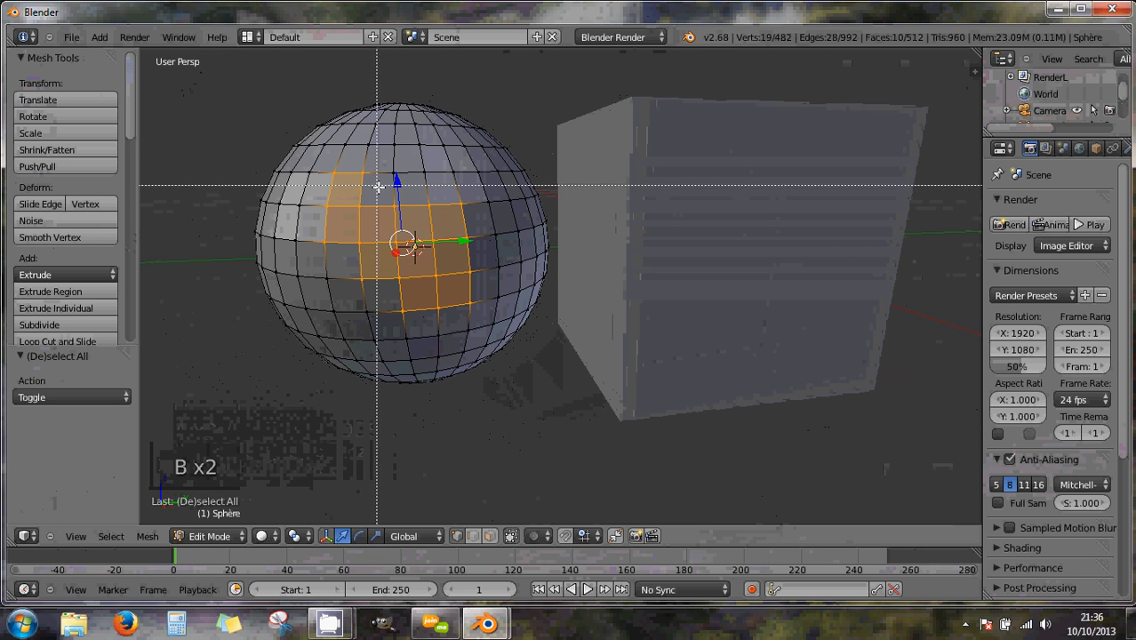
middle_drag(381, 185, 450, 290)
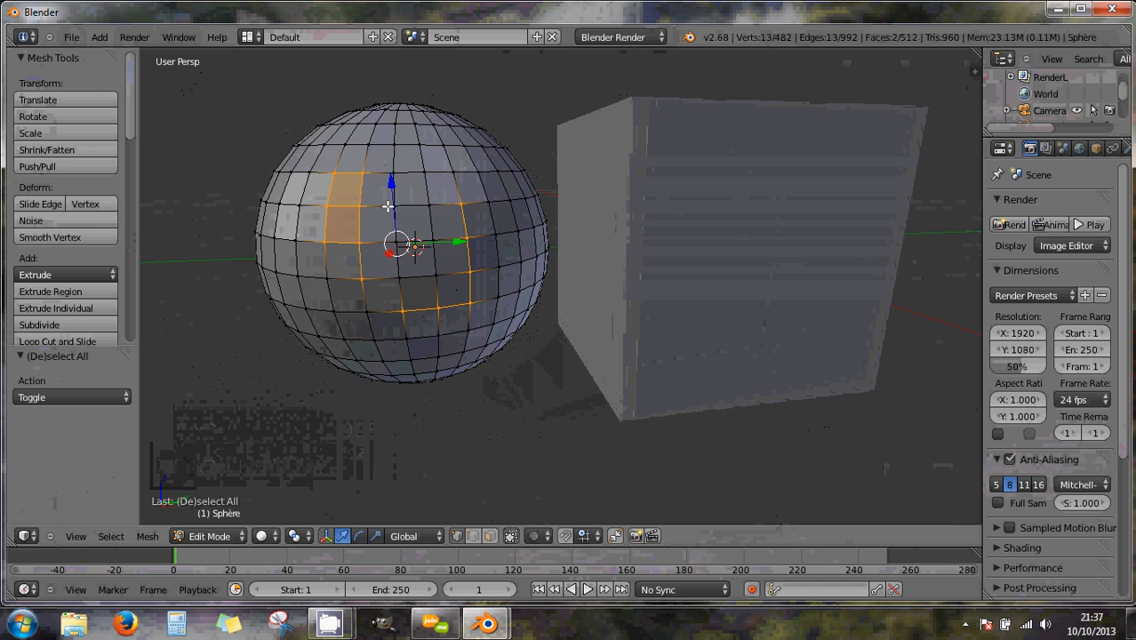
- Switch to wireframe shading and box-select a large block of vertices through the sphere's middle, including its far side
key(z)
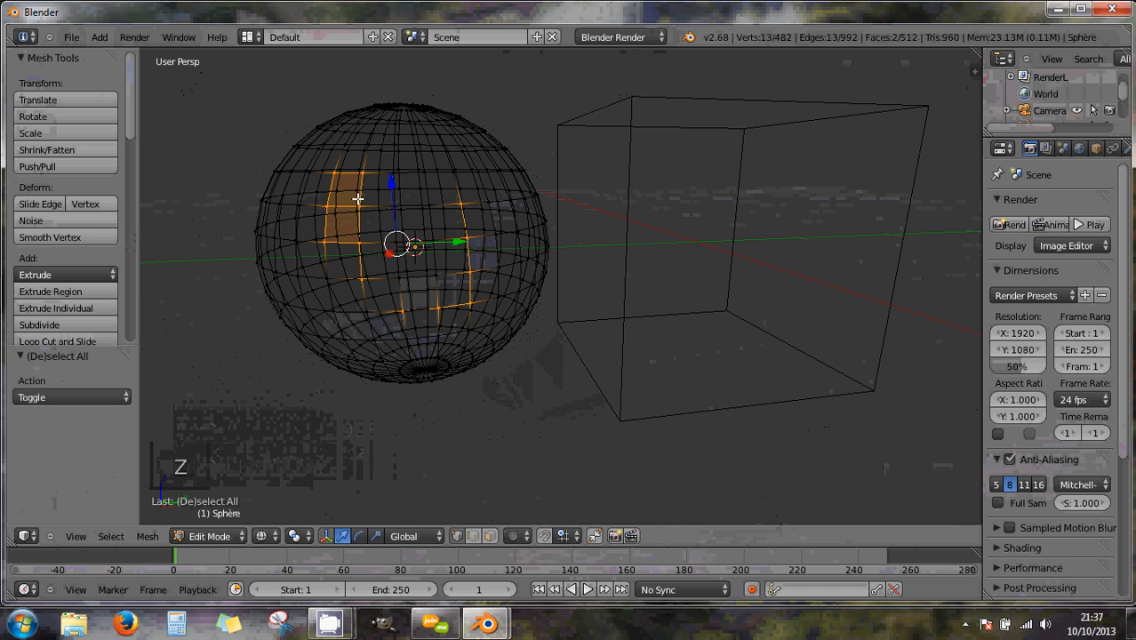
key(b)
drag(318, 162, 478, 298)
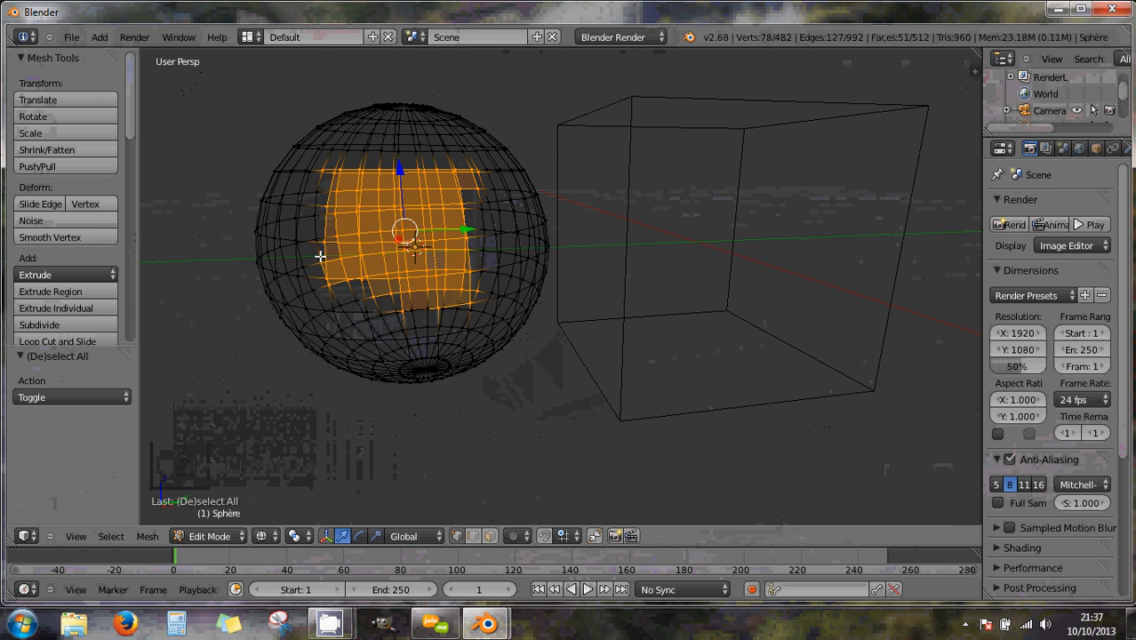
- Examine the sphere's selected vertices on its near and far sides, orbiting and using the front and right views
middle_drag(326, 258, 416, 235)
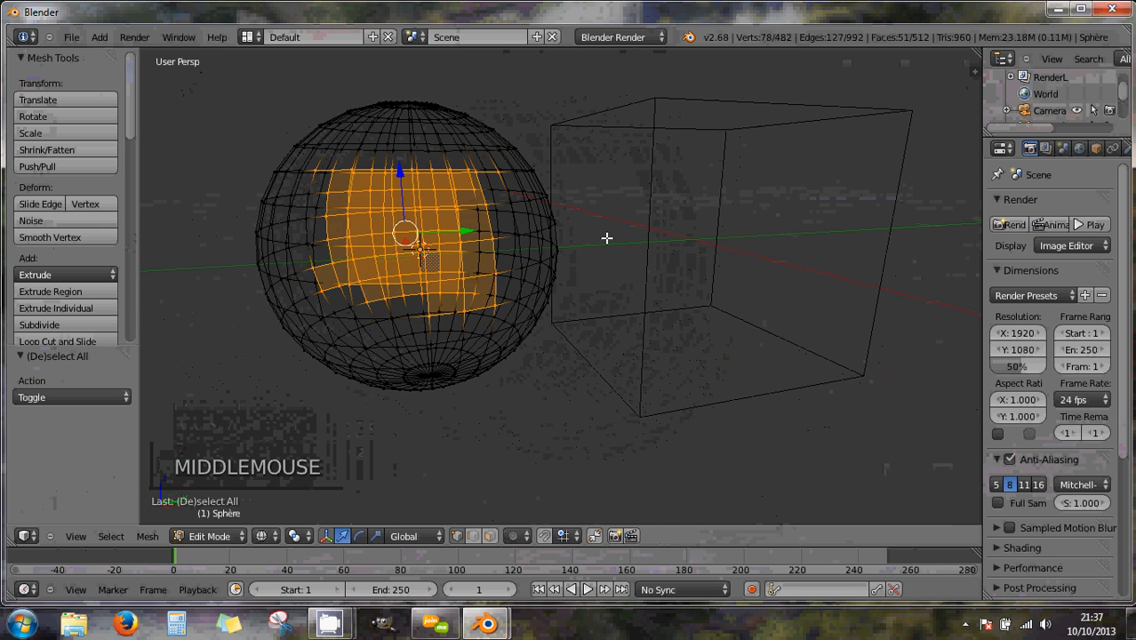
middle_drag(607, 236, 548, 231)
key(KP_1)
key(KP_1)
key(KP_1)
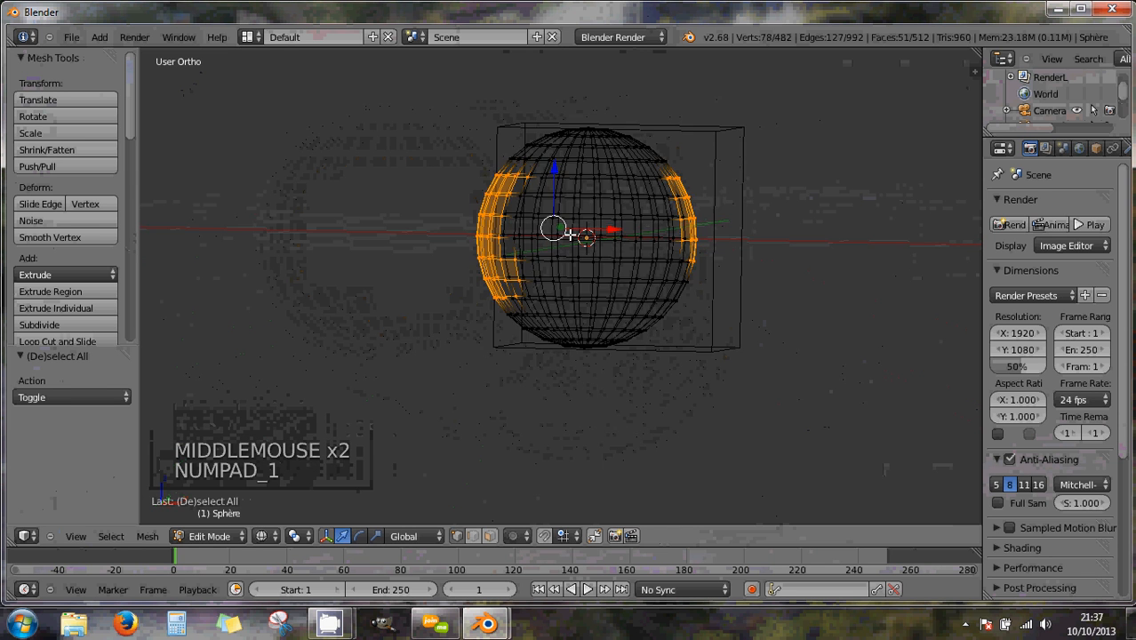
key(KP_3)
key(KP_3)
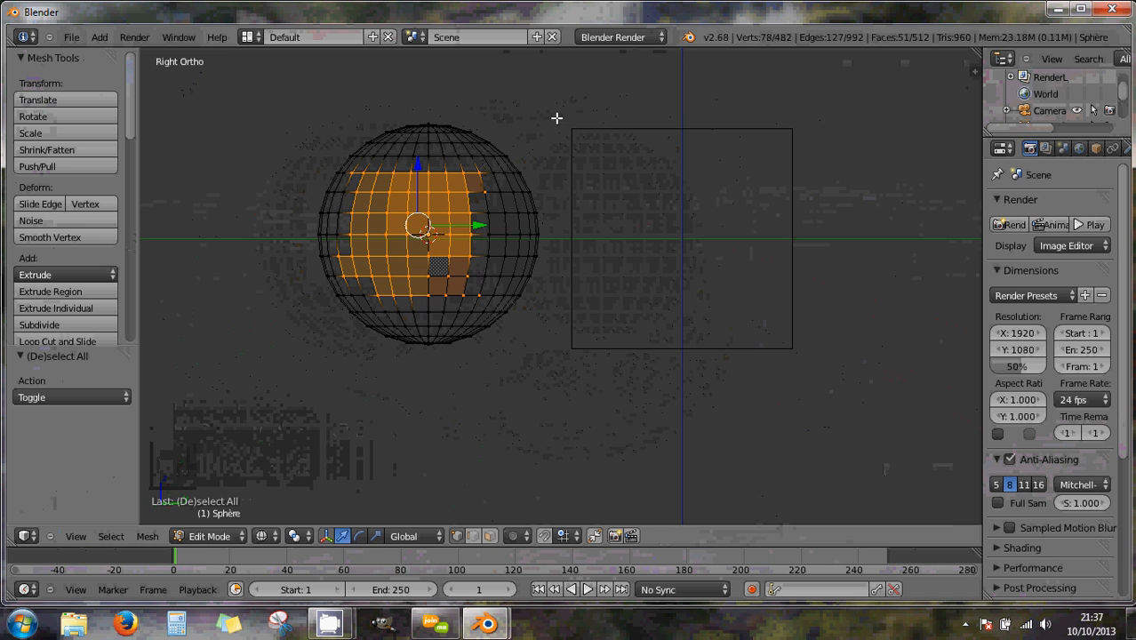
- Put the cube in Edit Mode with nothing selected and box-select its upper corner nearest the sphere in Right view
key(Tab)
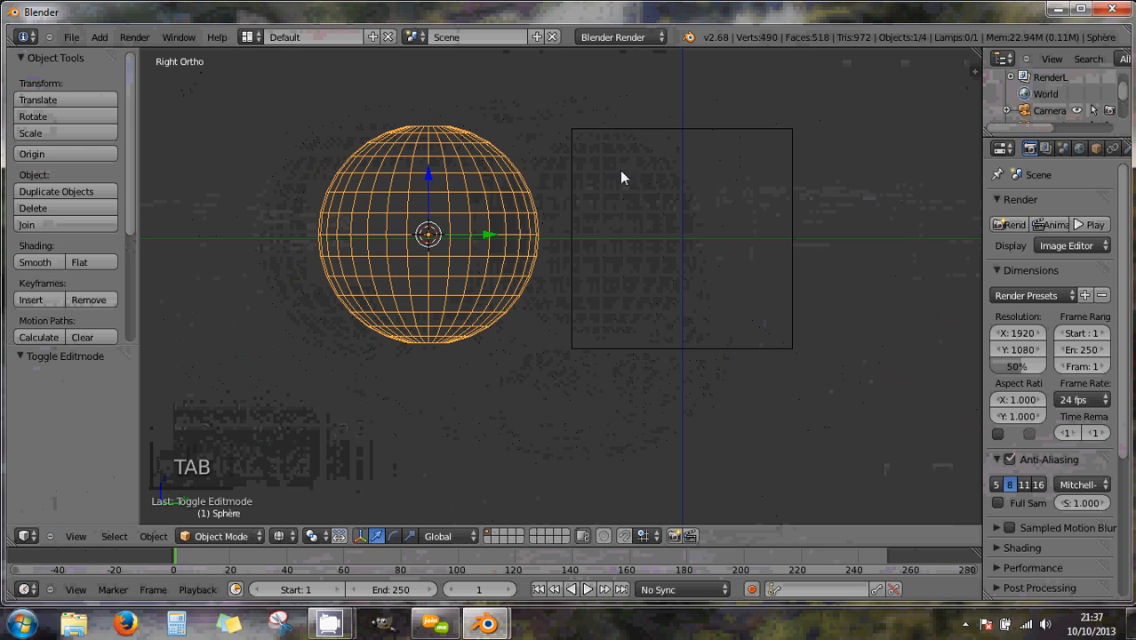
right_click(587, 140)
key(Tab)
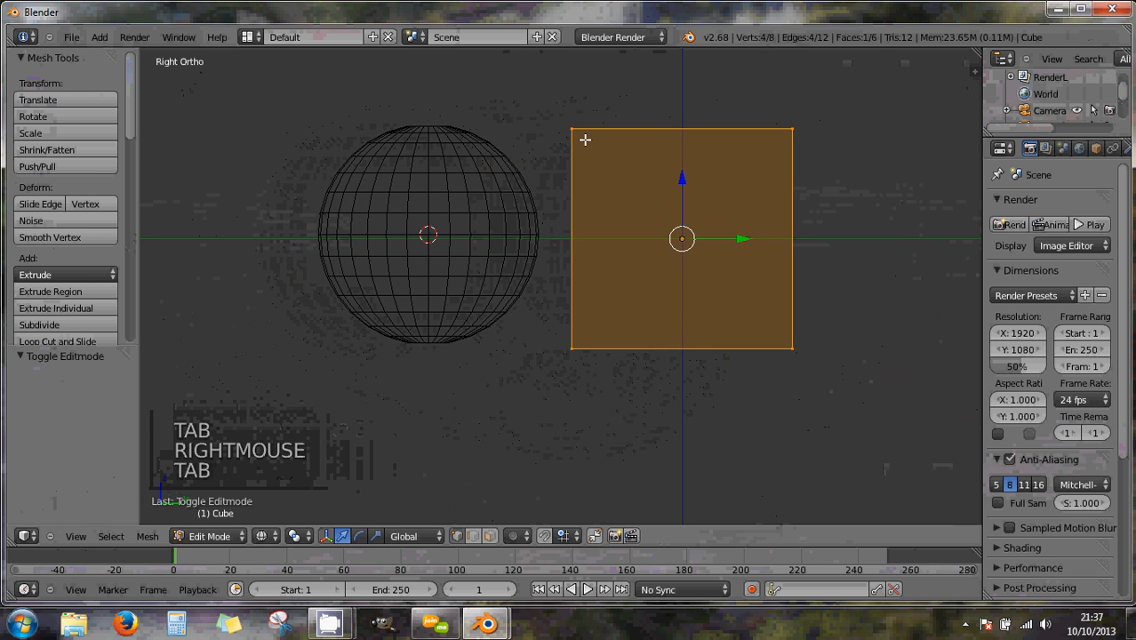
key(a)
key(a)
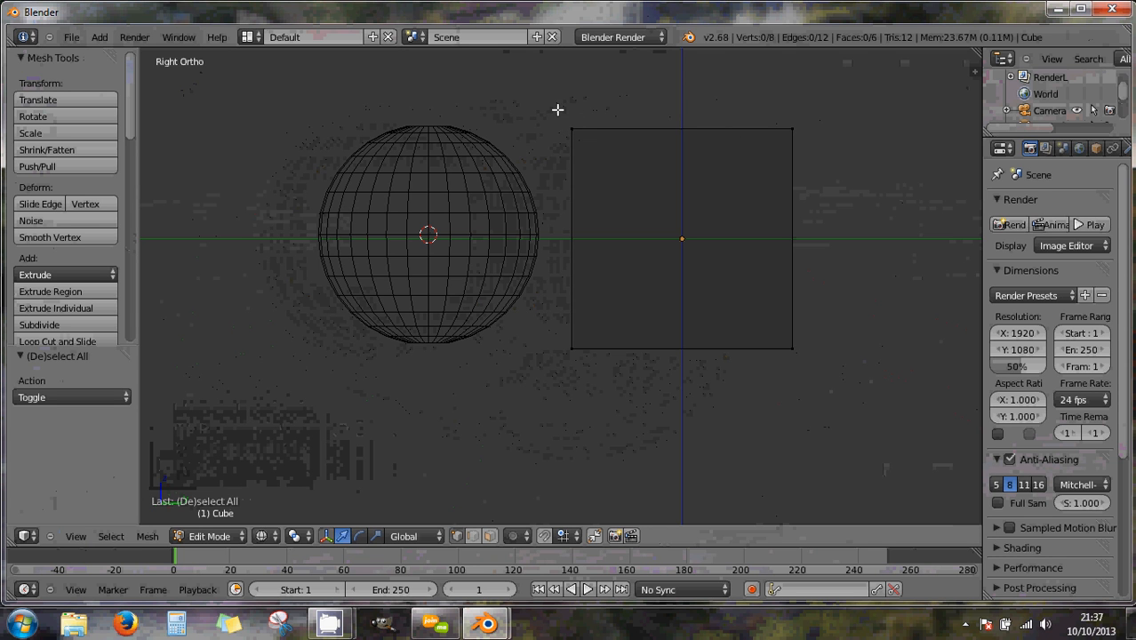
key(b)
drag(558, 102, 601, 147)
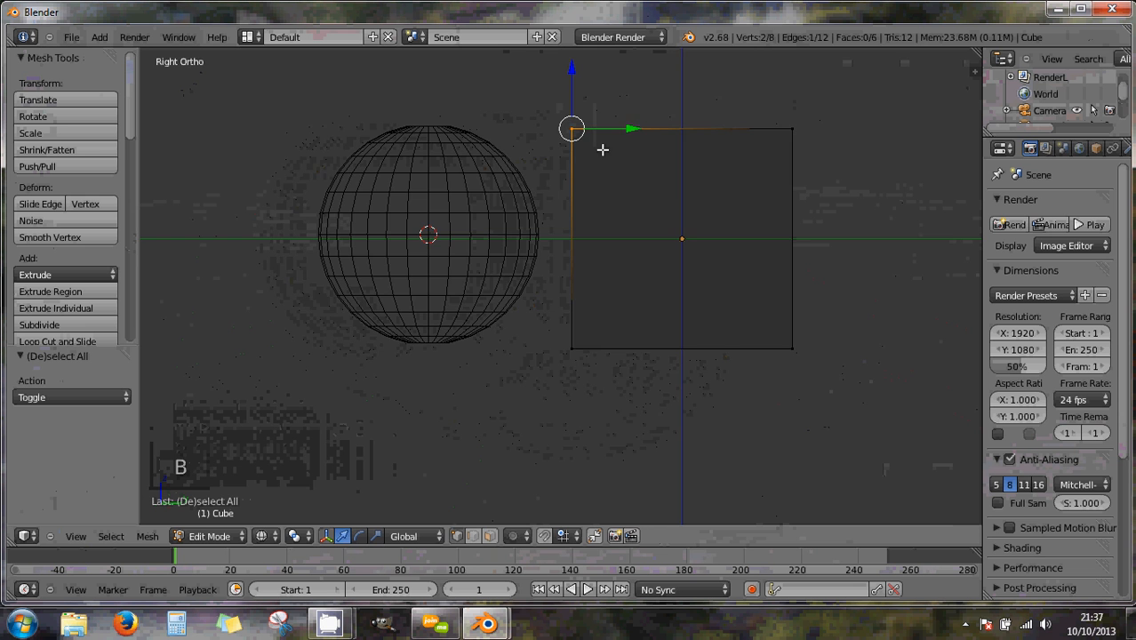
middle_drag(601, 147, 654, 119)
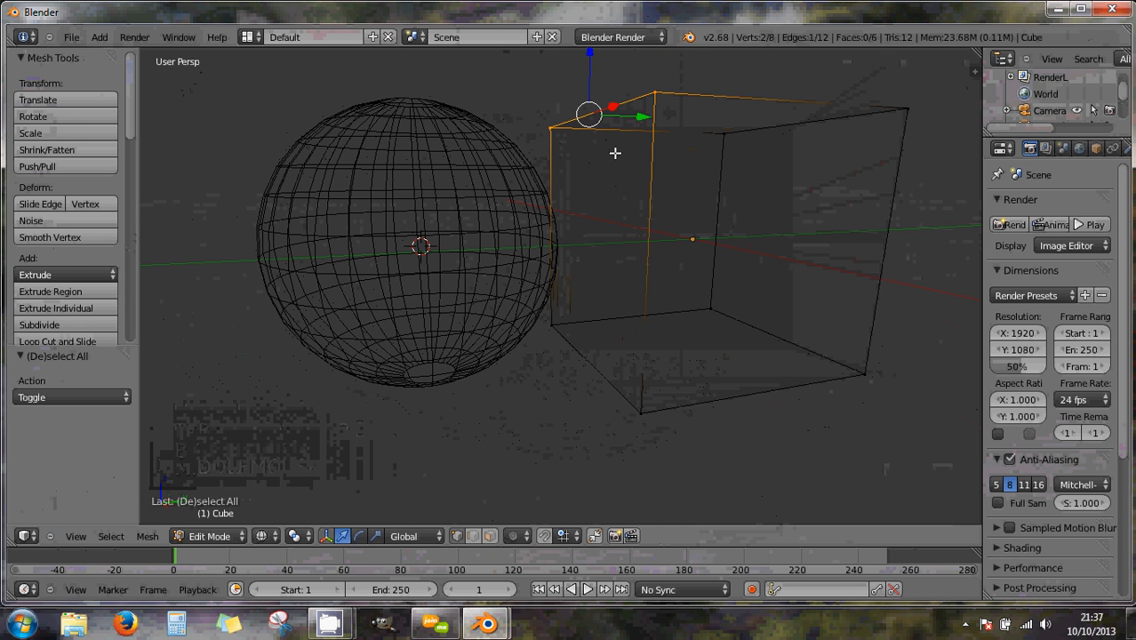
key(Tab)
key(Tab)
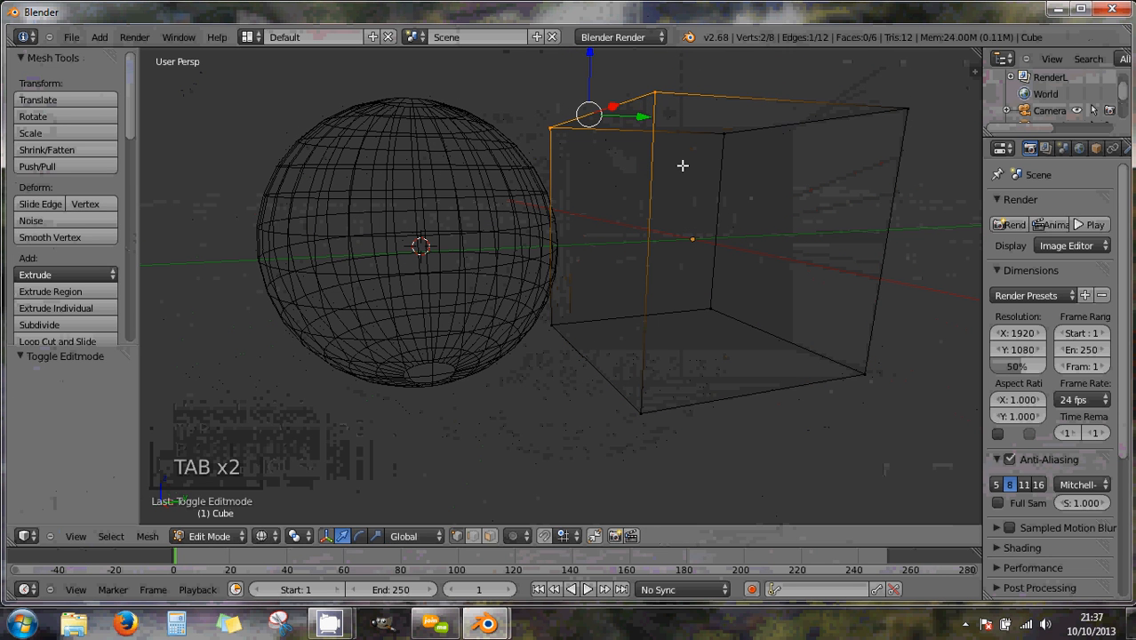
- Add all the cube's bottom vertices to the selection with one box selection in Front view
middle_drag(682, 165, 649, 170)
key(KP_1)
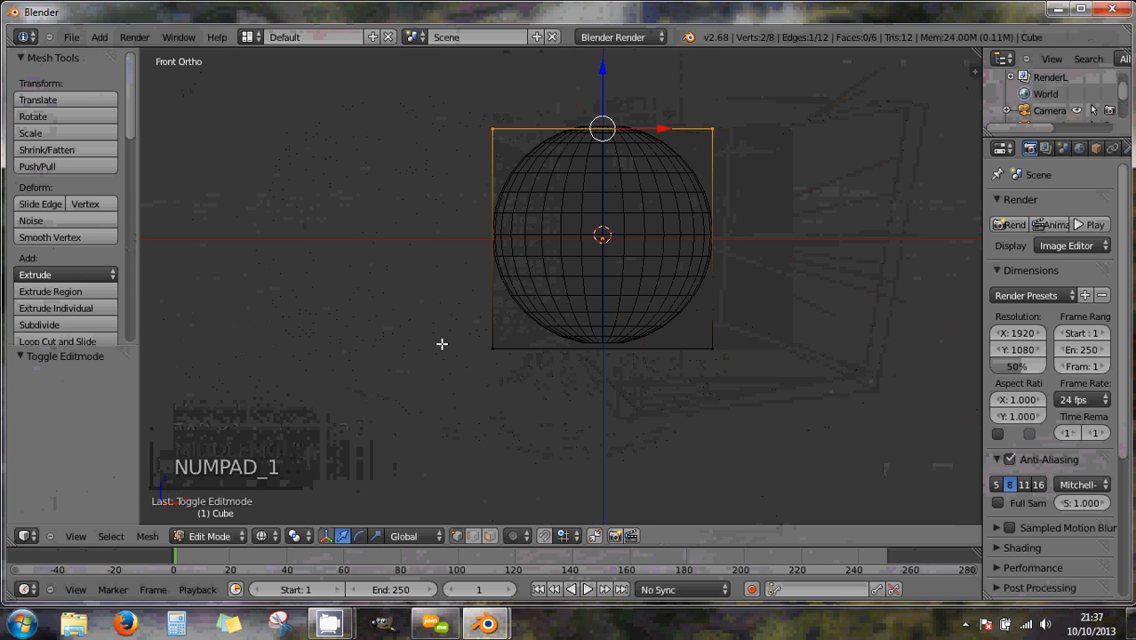
key(b)
drag(439, 332, 746, 383)
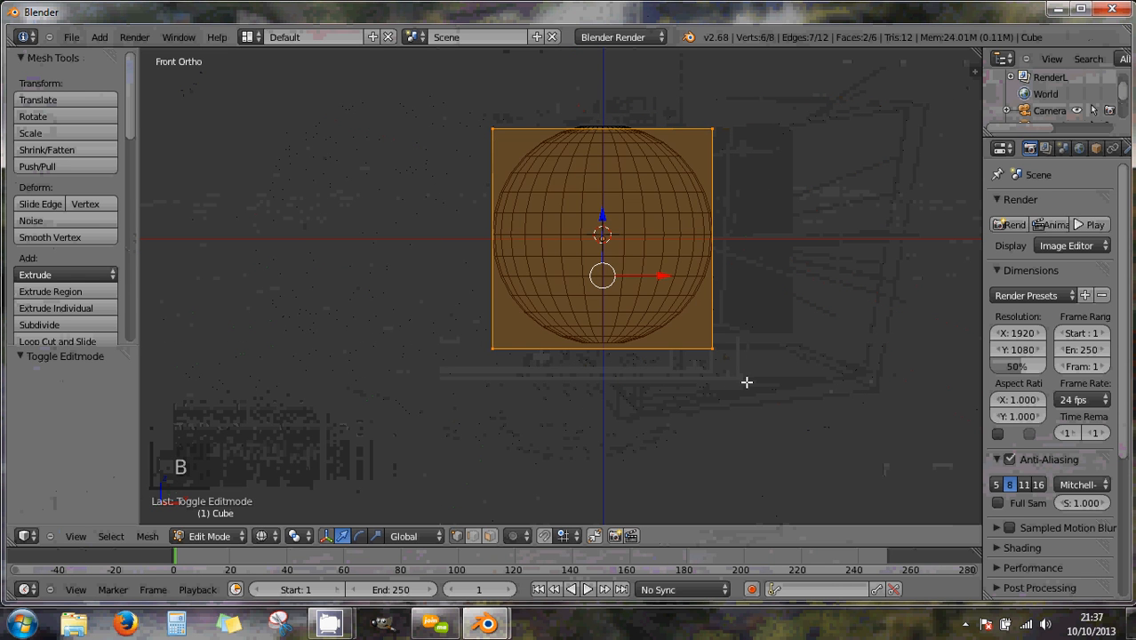
middle_drag(693, 381, 595, 338)
scroll(700, 344, down, 2)
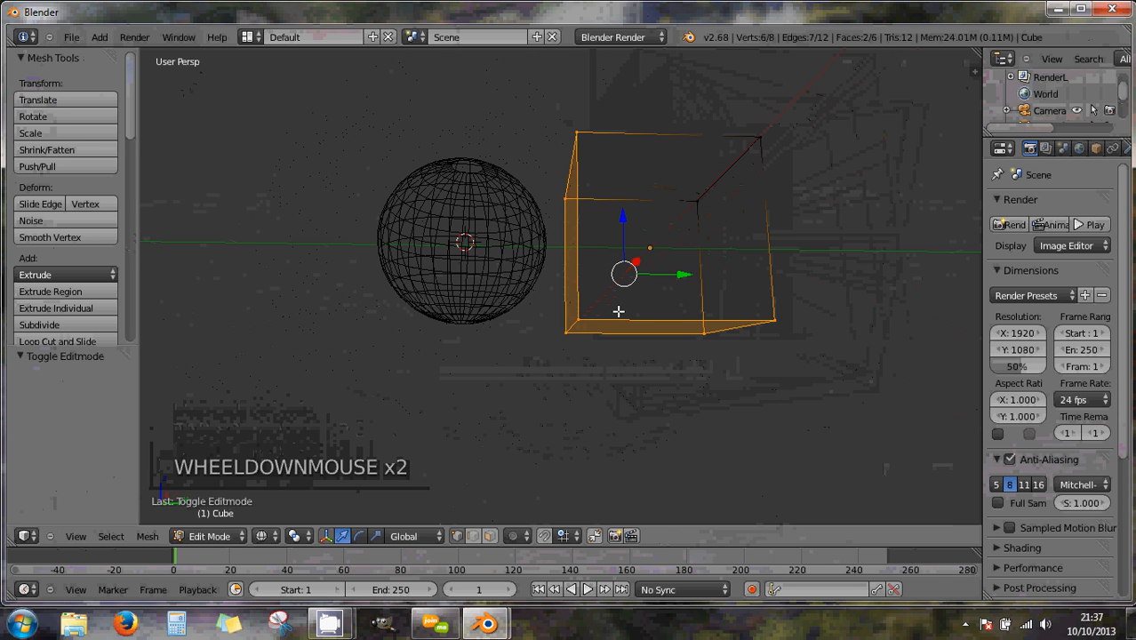
key(KP_1)
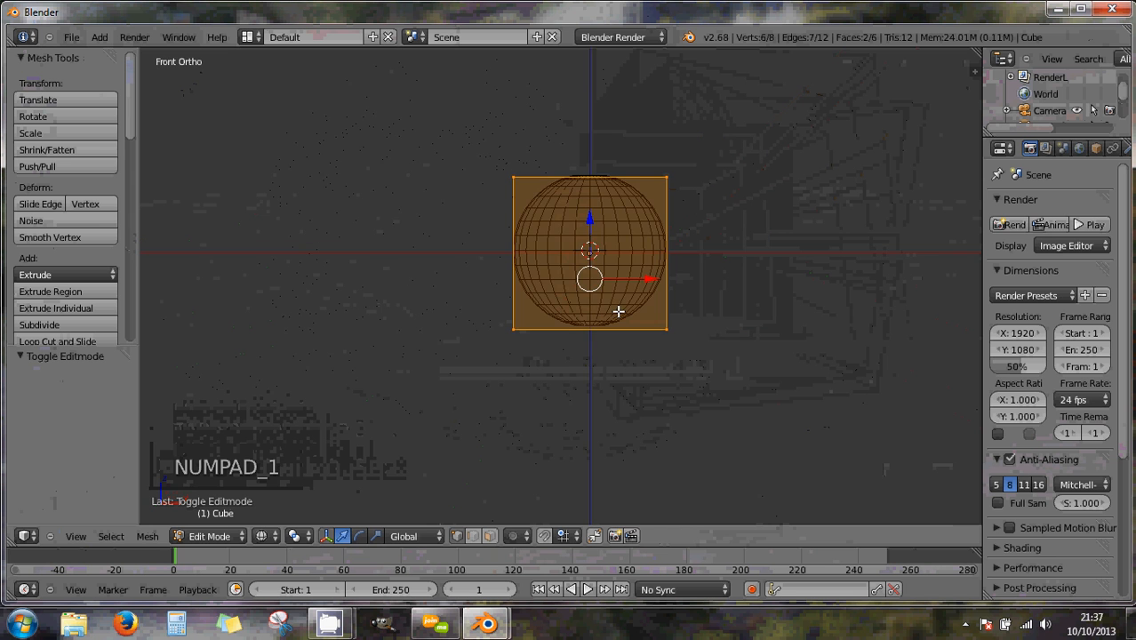
key(KP_3)
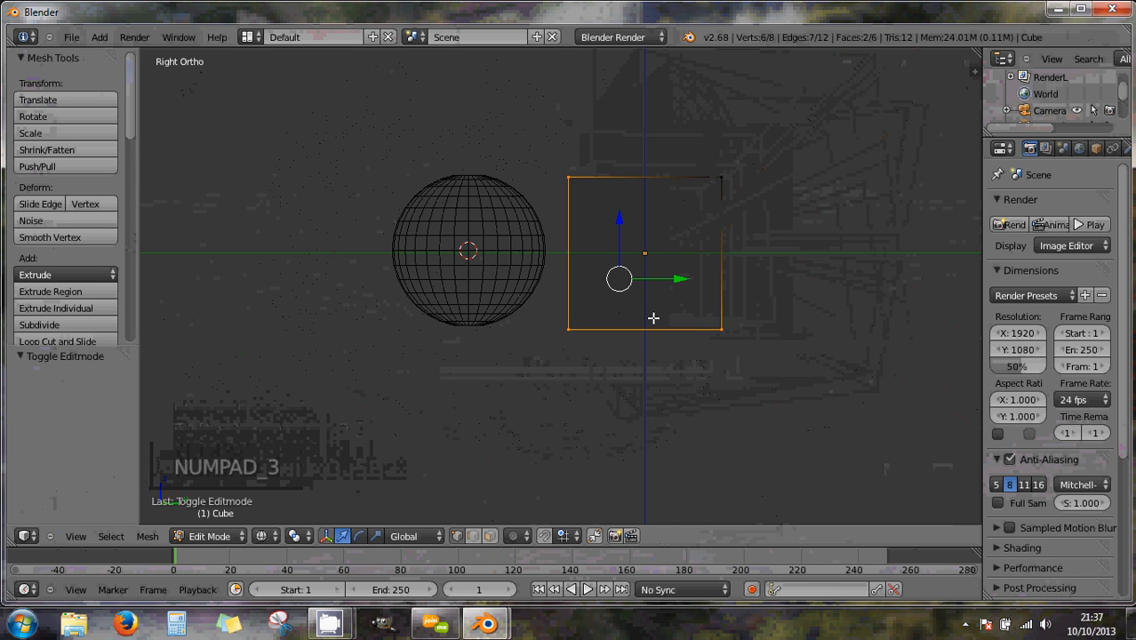
- Return to the sphere's mesh in Edit Mode and switch to solid shading
key(Tab)
right_click(474, 282)
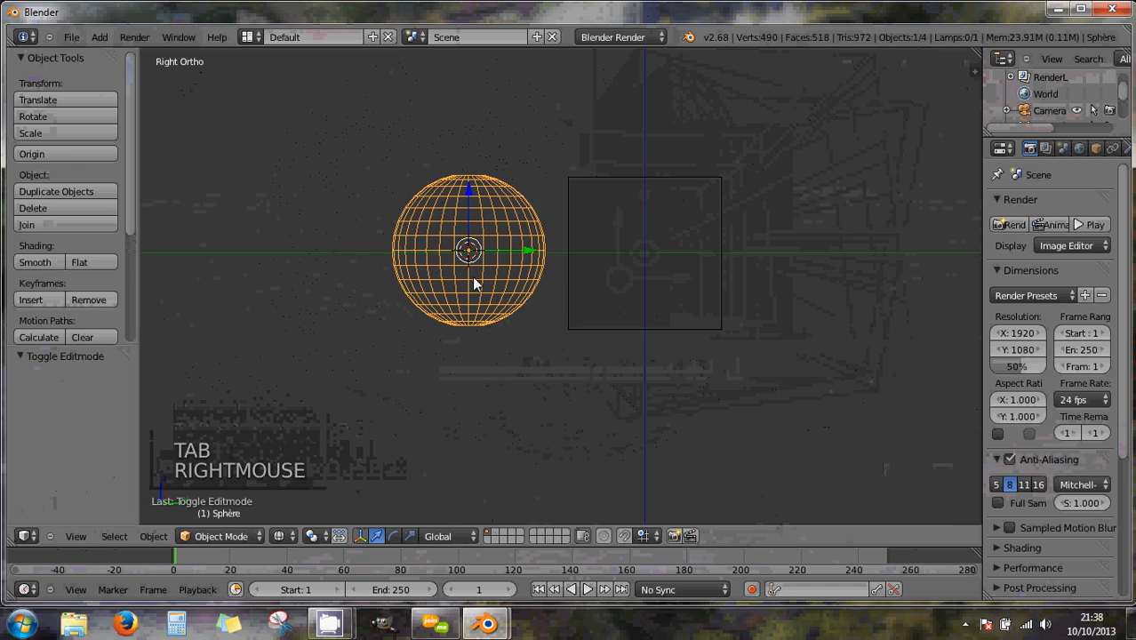
key(Tab)
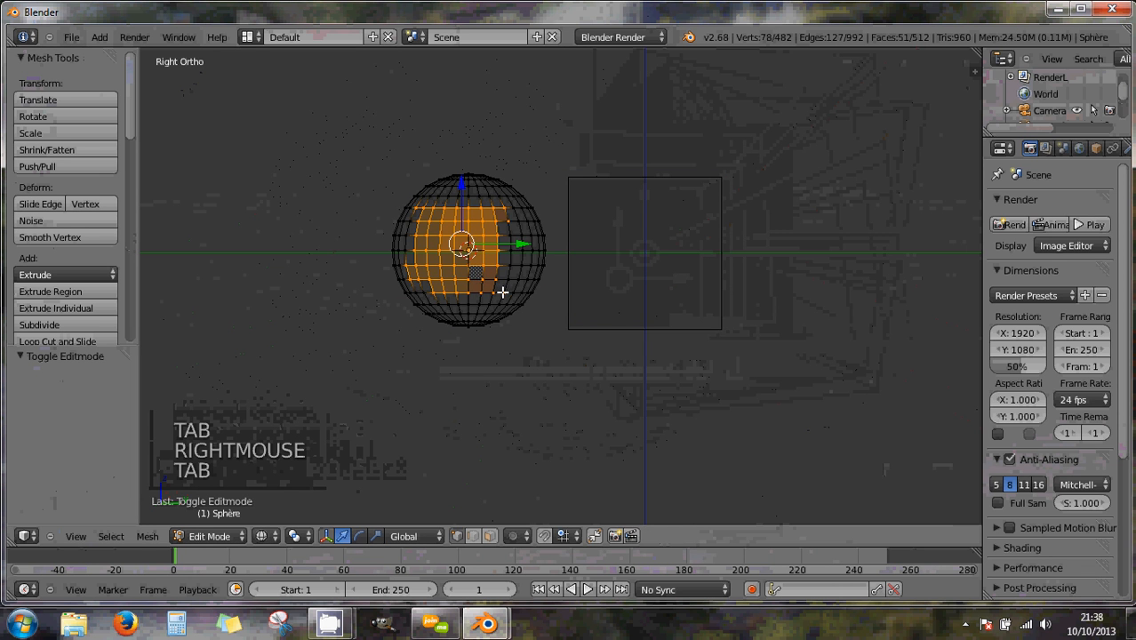
key(z)
scroll(488, 290, up, 2)
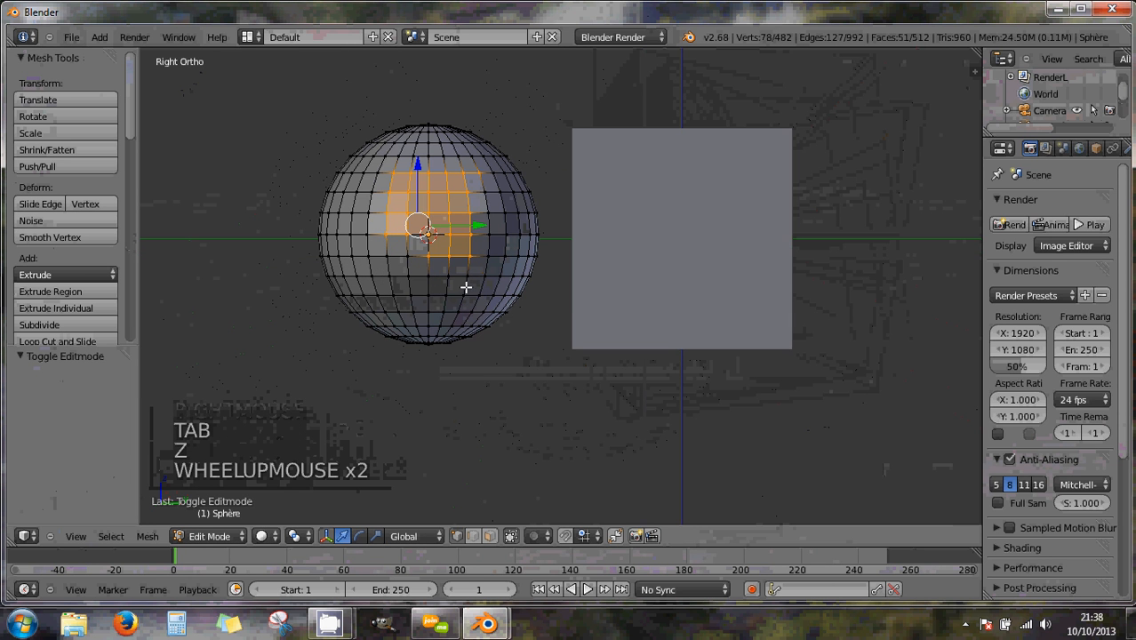
- Toggle limiting selection to visible geometry, leaving it off so hidden vertices can be selected in solid shading
click(511, 534)
scroll(443, 333, up, 3)
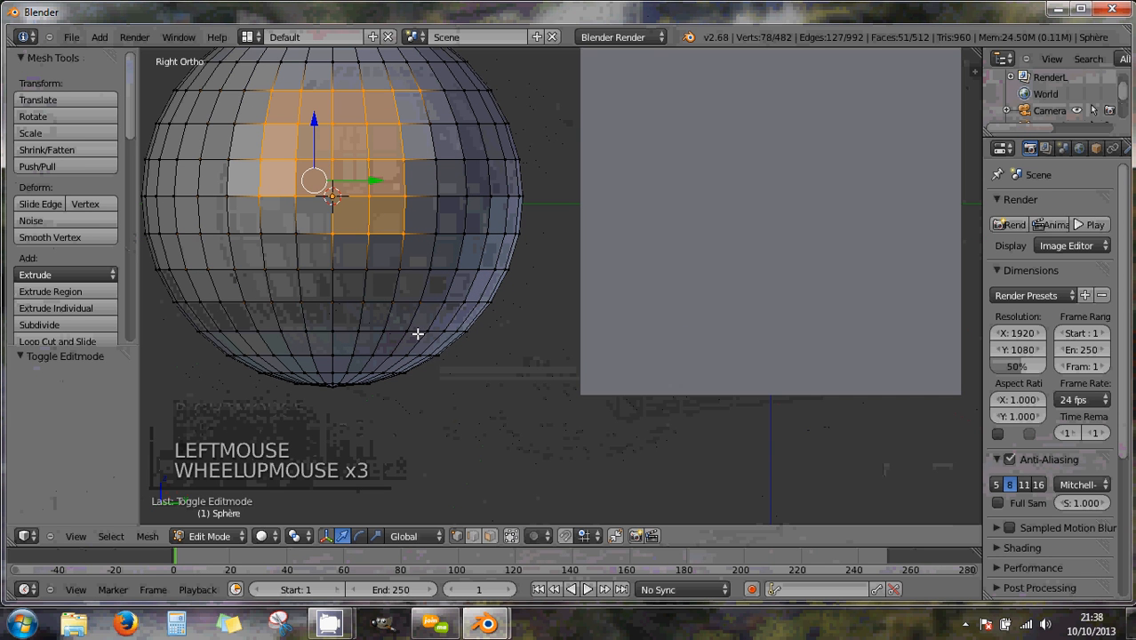
click(509, 535)
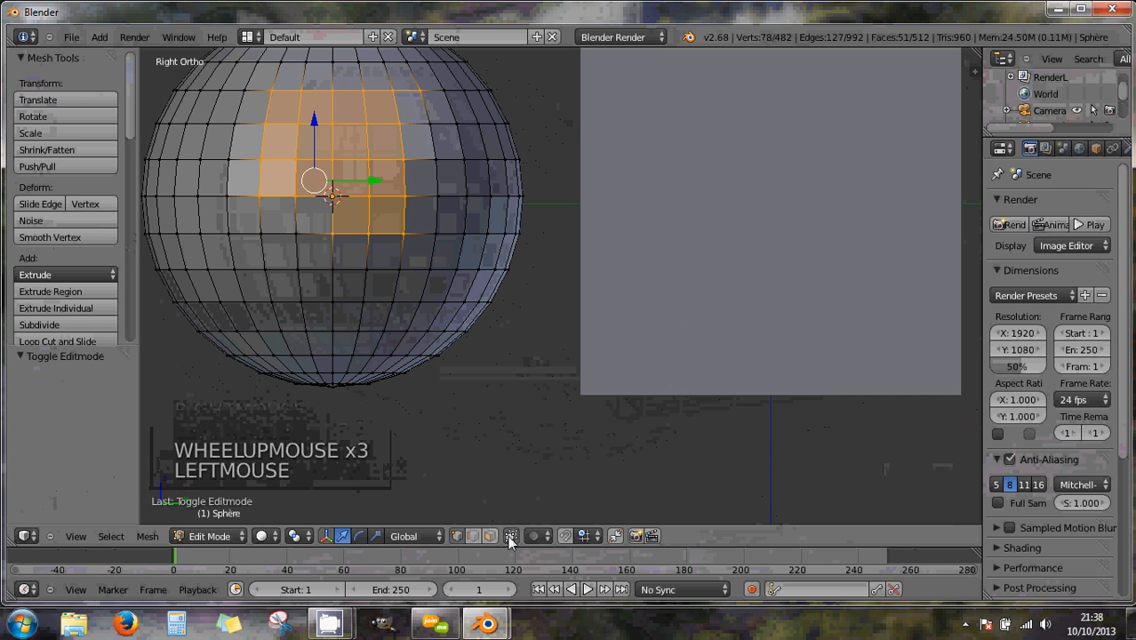
click(508, 536)
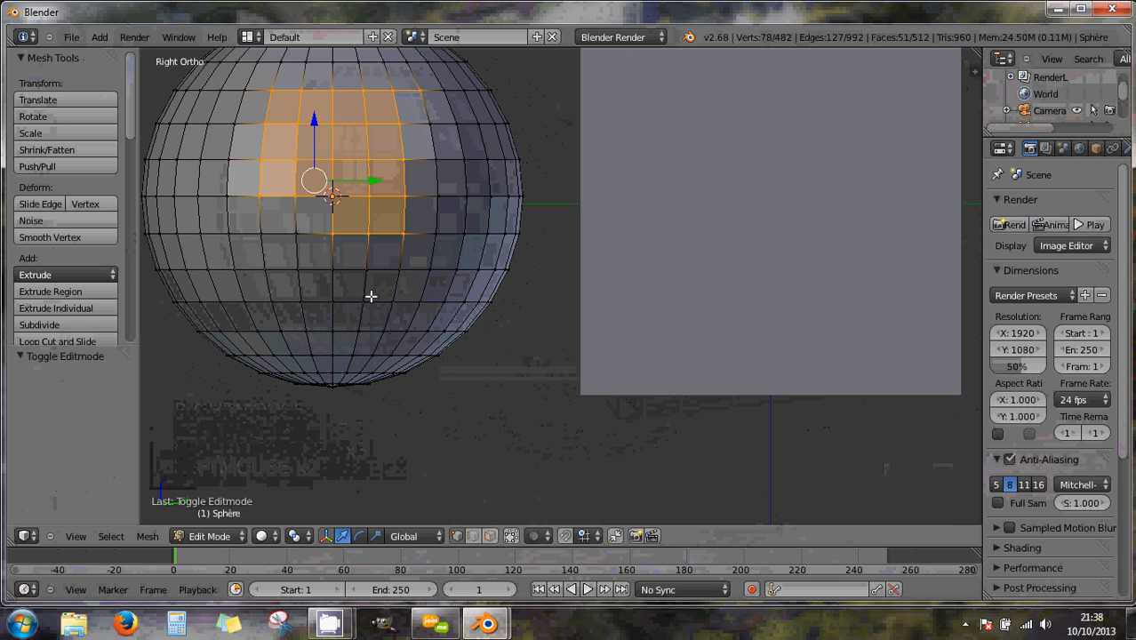
- Box-select a small patch of vertices through the sphere on the side nearest the cube
middle_drag(373, 297, 405, 324)
scroll(393, 324, down, 2)
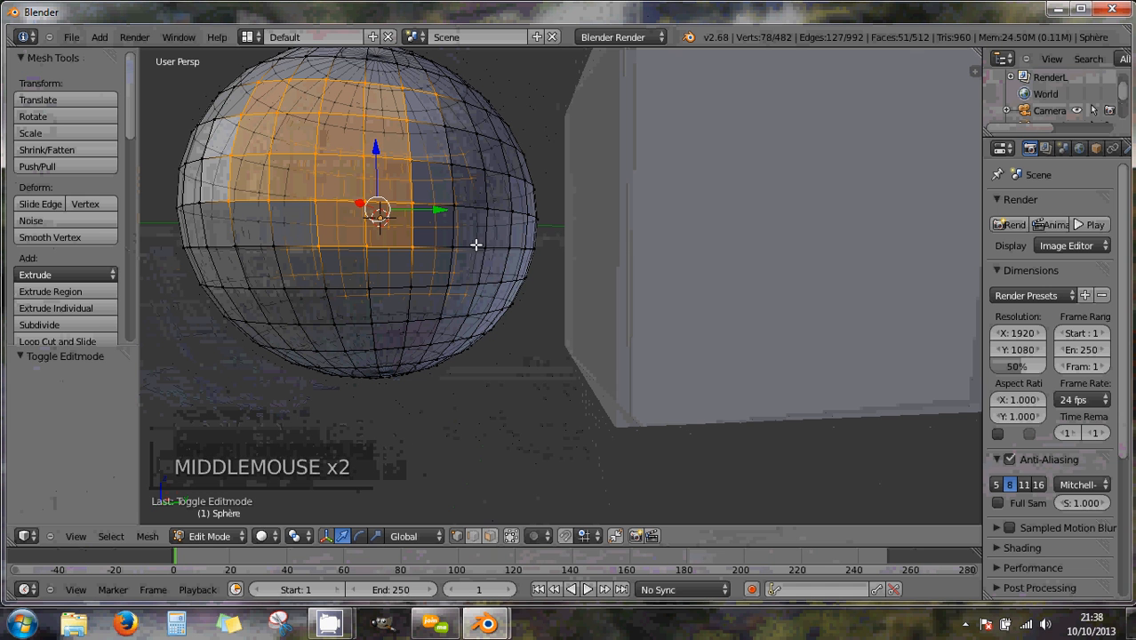
key(b)
drag(476, 240, 513, 297)
middle_drag(517, 298, 573, 267)
- Clear the selection and box-select a large block of vertices through the sphere in perspective view
key(a)
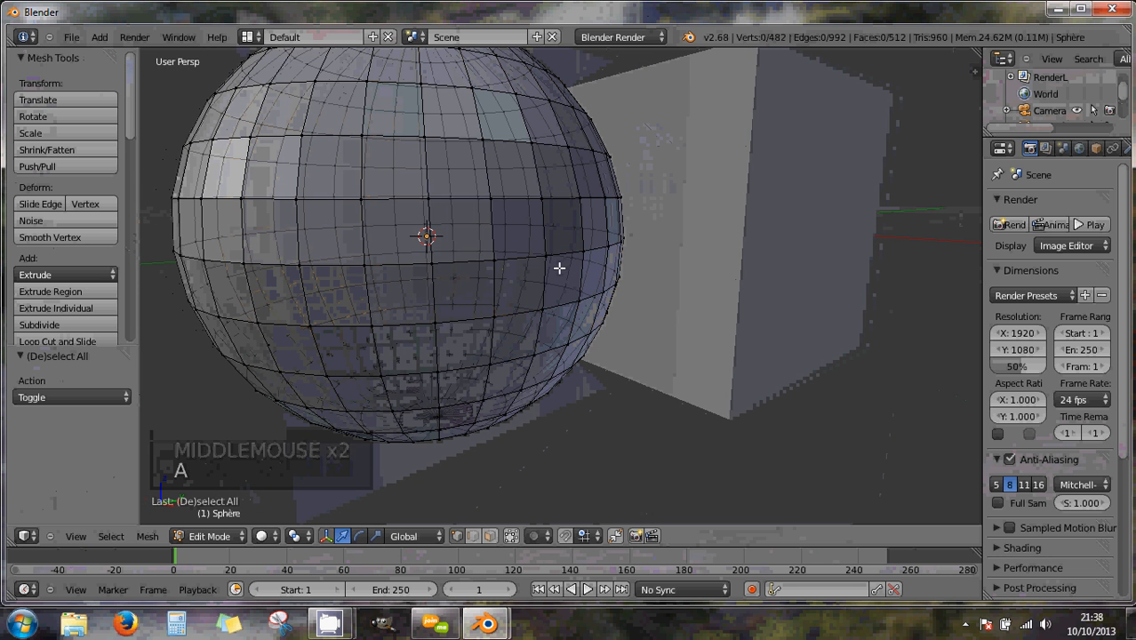
key(b)
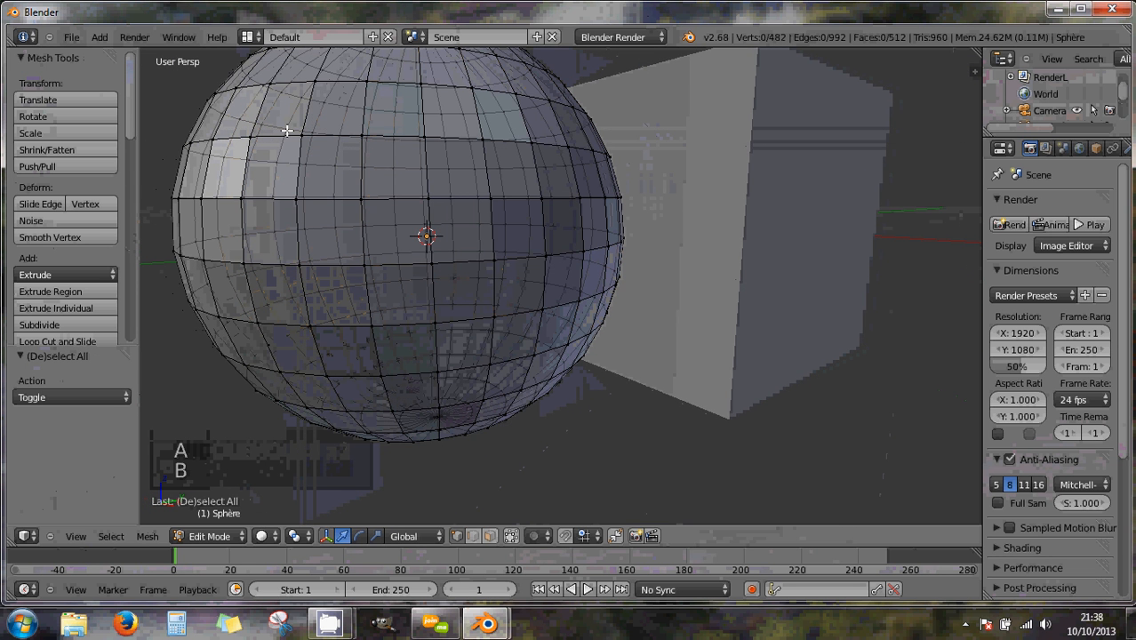
drag(293, 124, 564, 374)
mouse_move(337, 310)
middle_down()
mouse_move(545, 324)
mouse_move(321, 314)
middle_up()
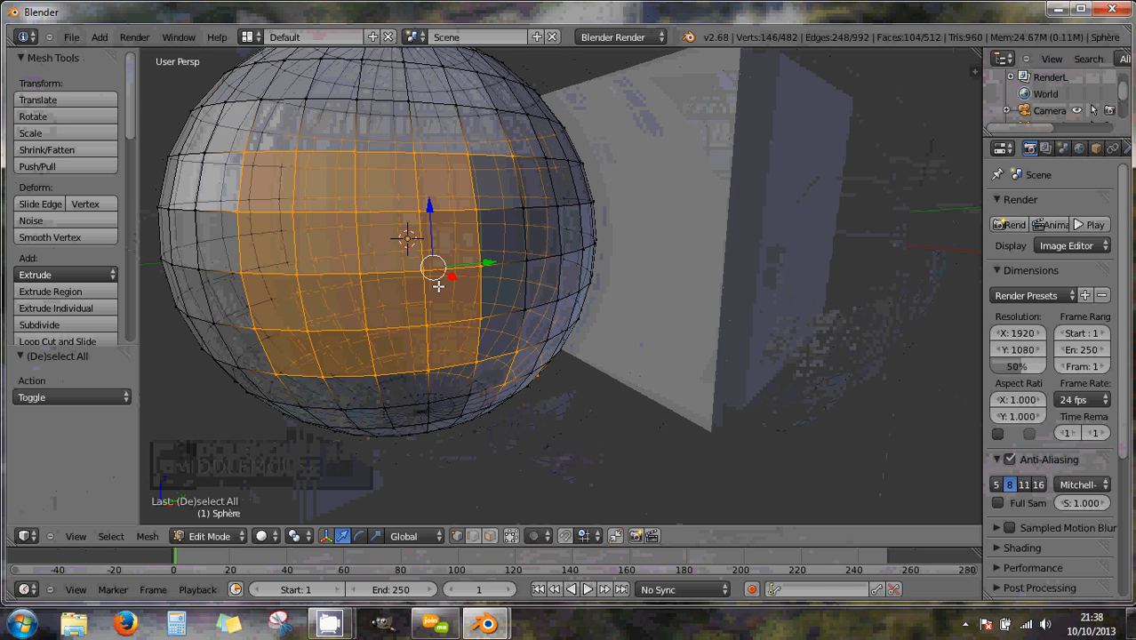
- Replace the sphere's selection with a box-selected block of five by four vertices in Front view, covering front and back
key(a)
key(KP_1)
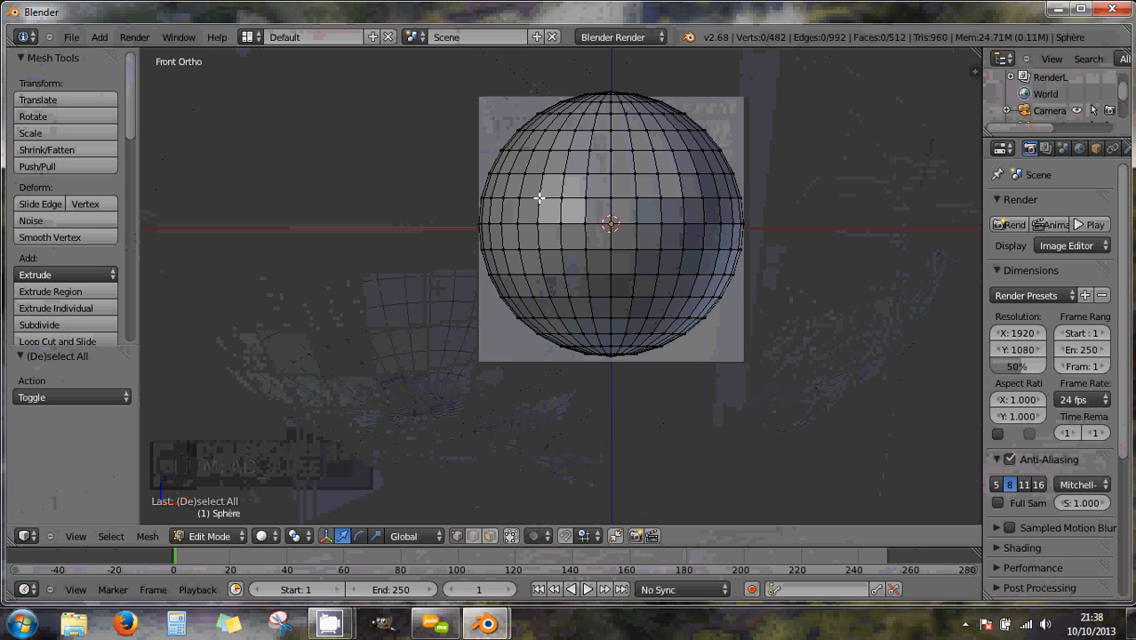
key(b)
drag(552, 189, 674, 279)
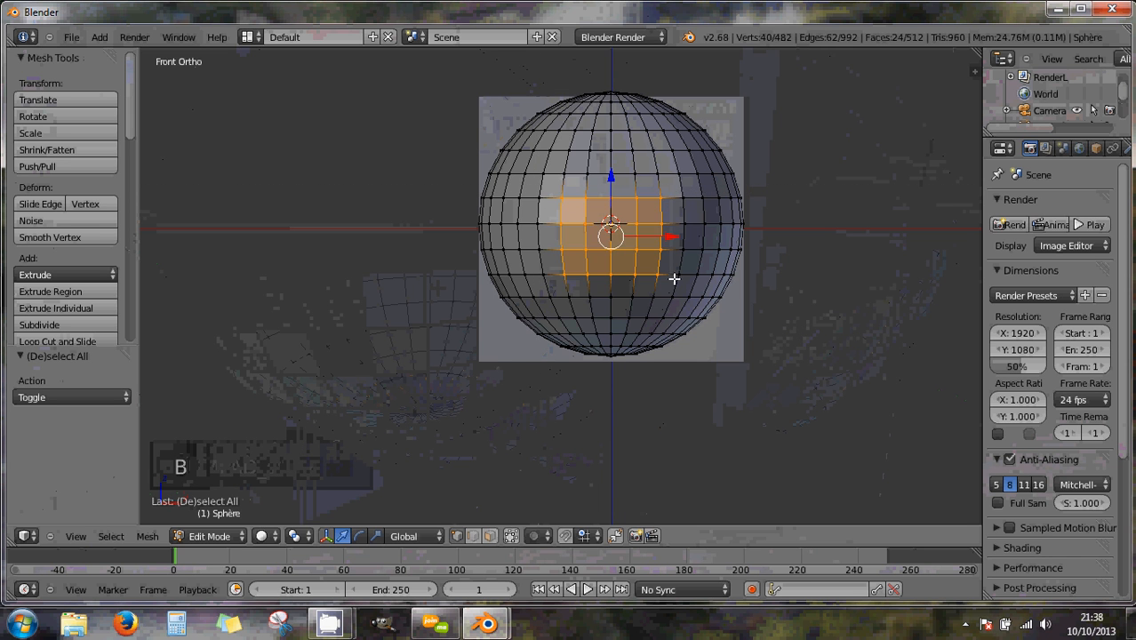
middle_drag(723, 294, 666, 304)
key(KP_1)
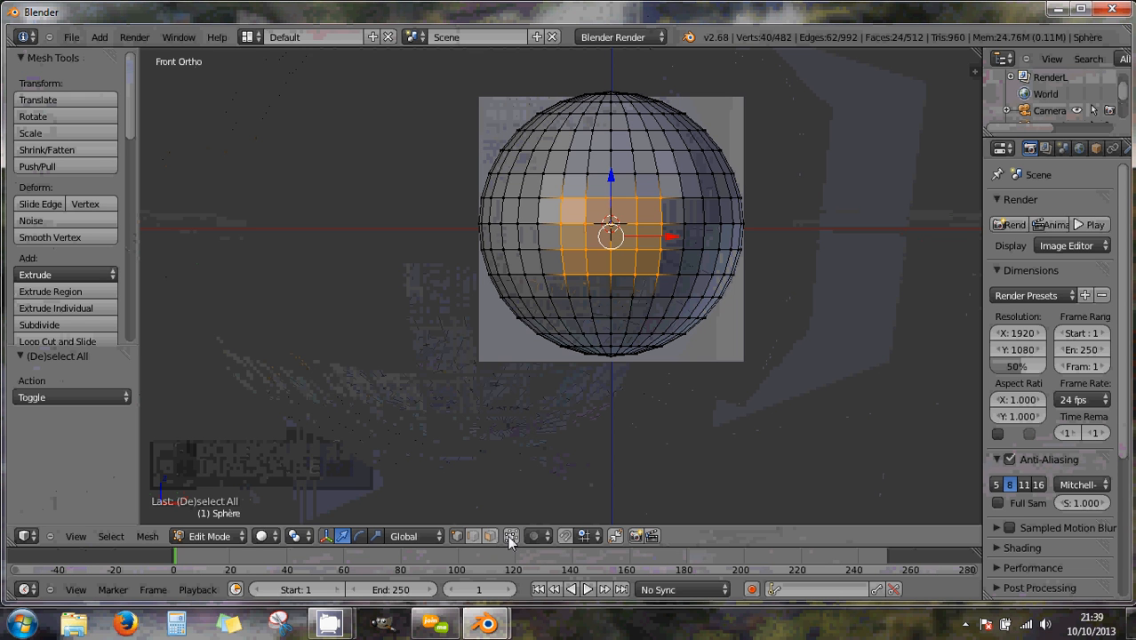
middle_drag(596, 389, 648, 291)
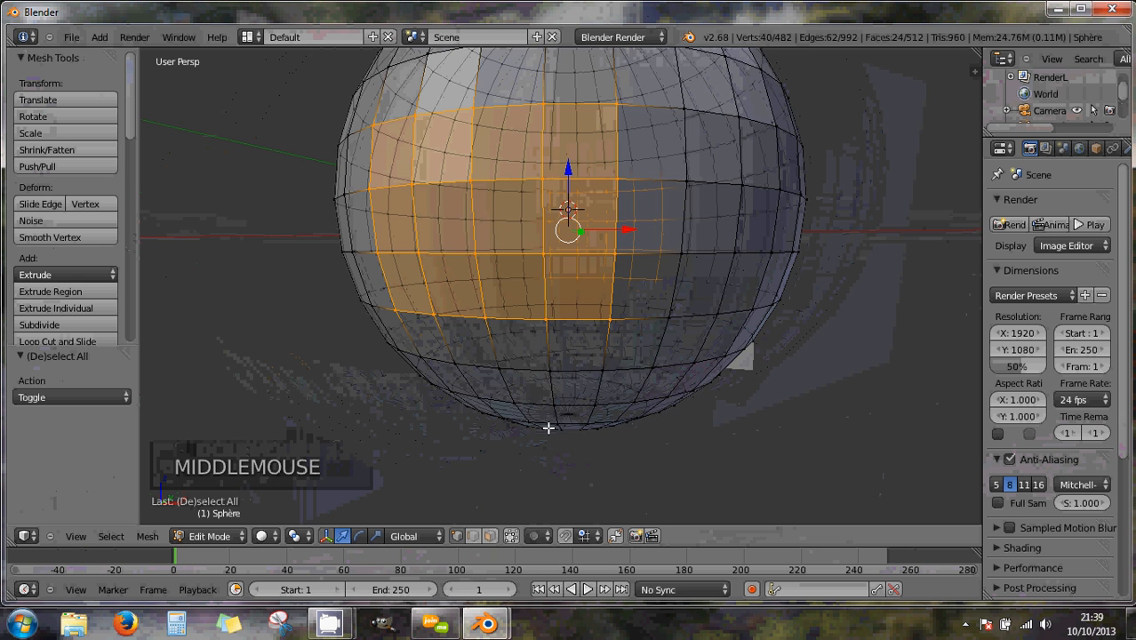
scroll(549, 428, down, 2)
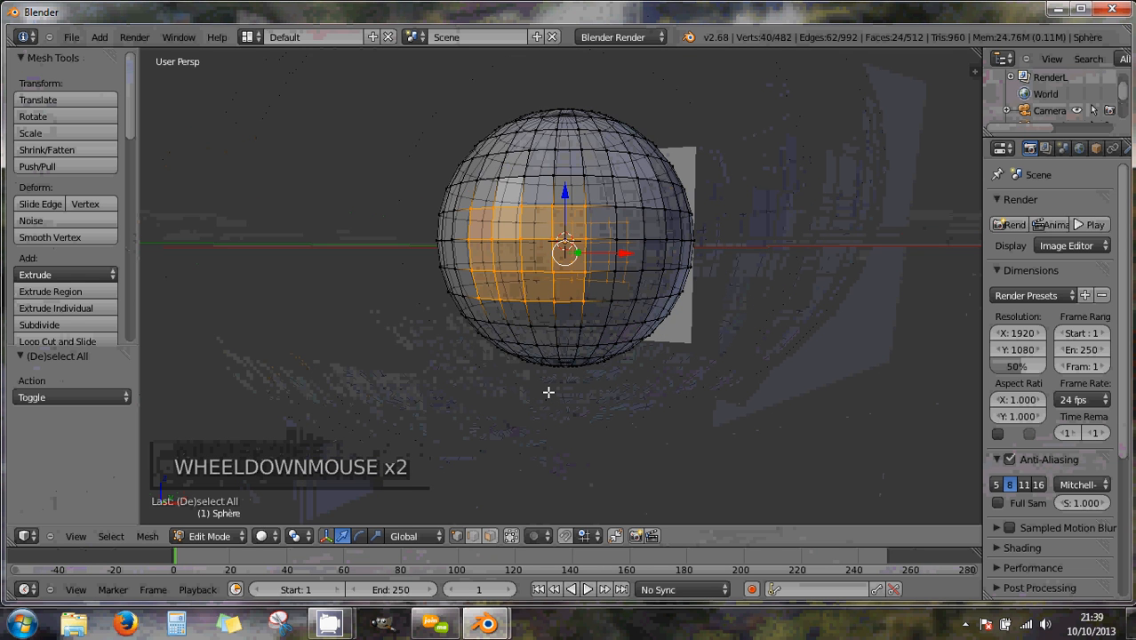
key(KP_1)
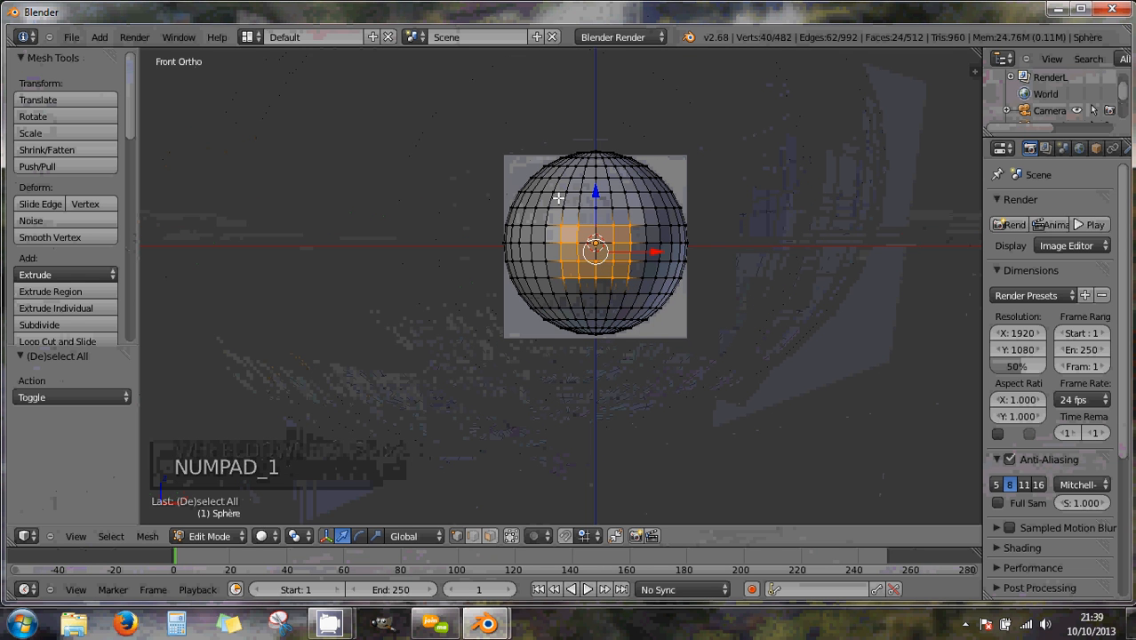
- Clear the sphere's vertex selection and turn on limiting selection to visible geometry in perspective view
key(a)
key(a)
middle_drag(667, 259, 528, 255)
scroll(525, 273, down, 2)
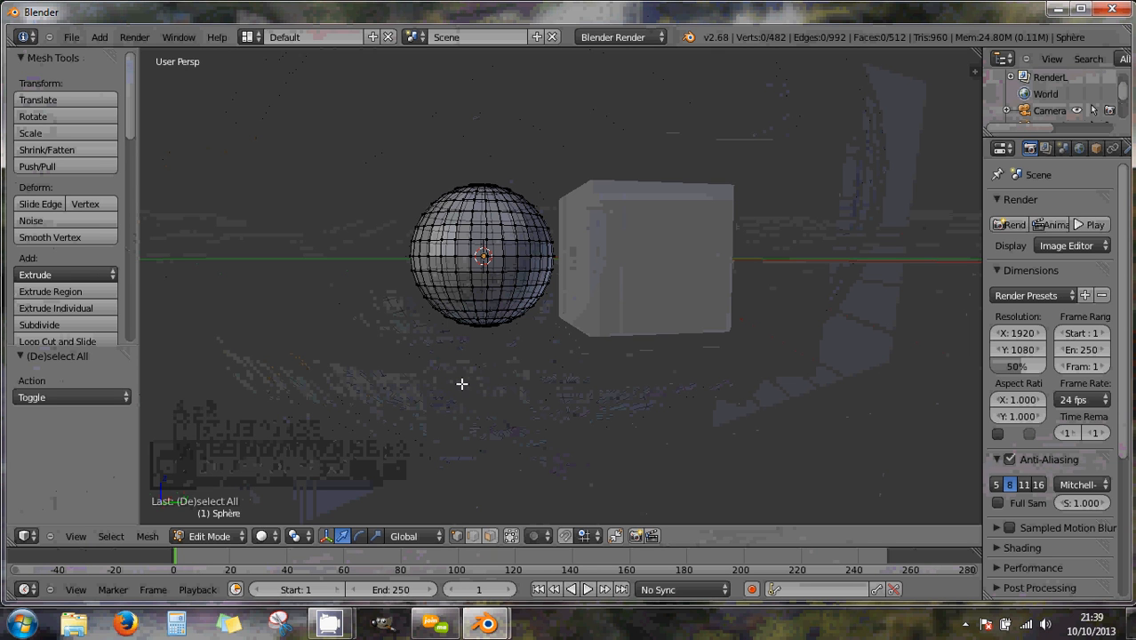
click(511, 537)
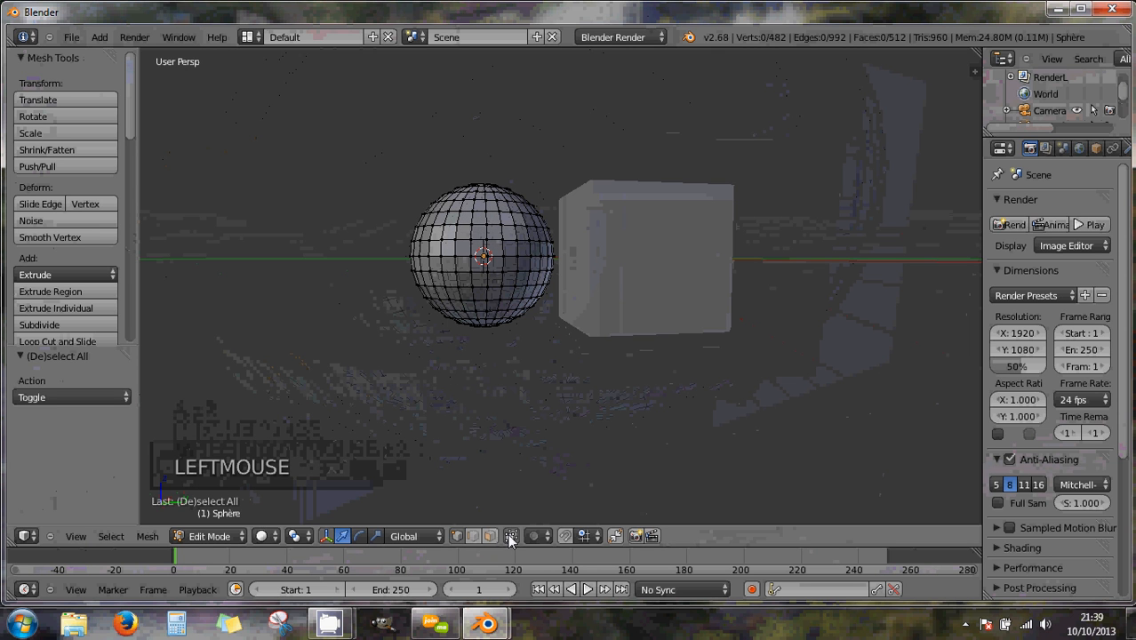
- Enlarge the circle selection brush and paint a selection over most of the sphere's visible vertices
key(c)
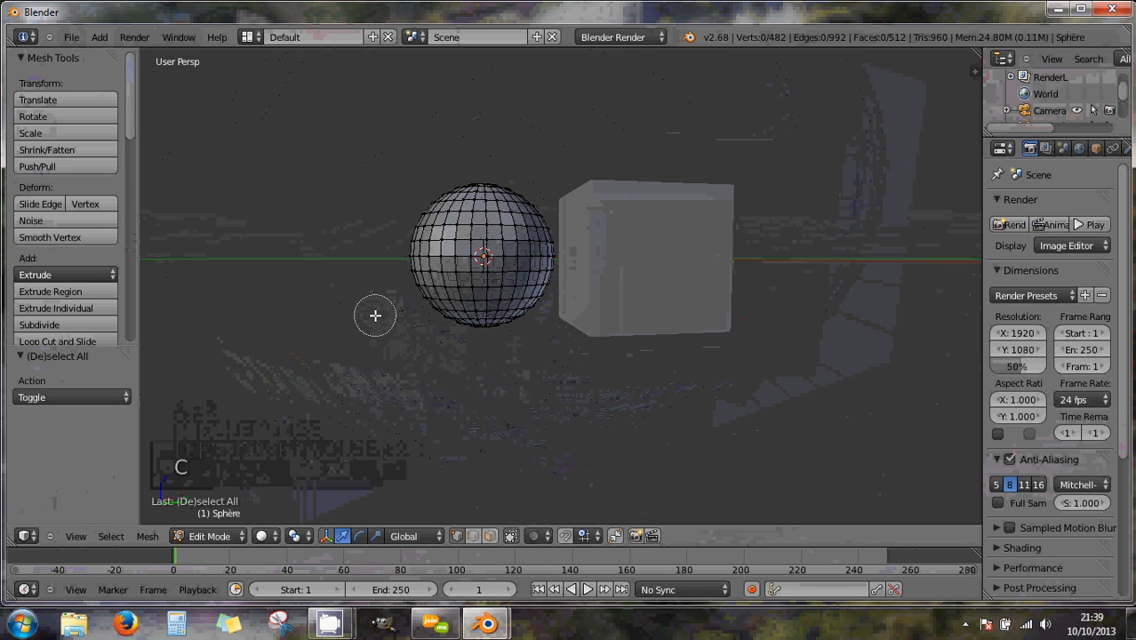
scroll(359, 294, down, 10)
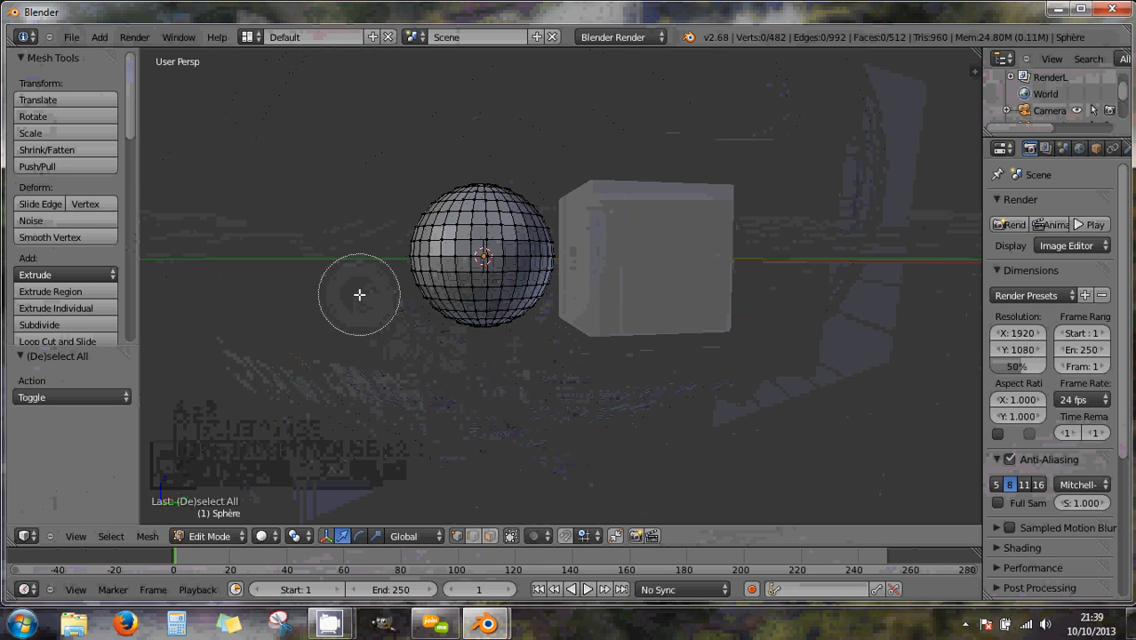
scroll(359, 294, up, 8)
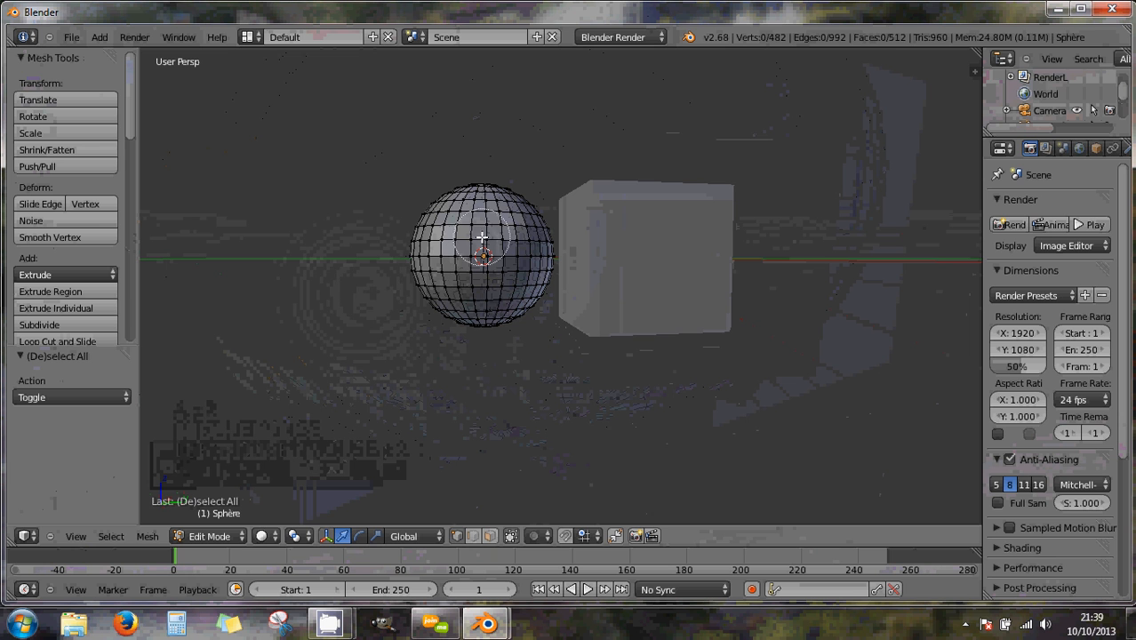
mouse_move(481, 238)
mouse_down()
mouse_move(451, 243)
mouse_move(435, 267)
mouse_move(449, 298)
mouse_move(540, 315)
mouse_move(546, 223)
mouse_move(520, 190)
mouse_move(470, 182)
mouse_move(439, 227)
mouse_up()
scroll(487, 264, up, 1)
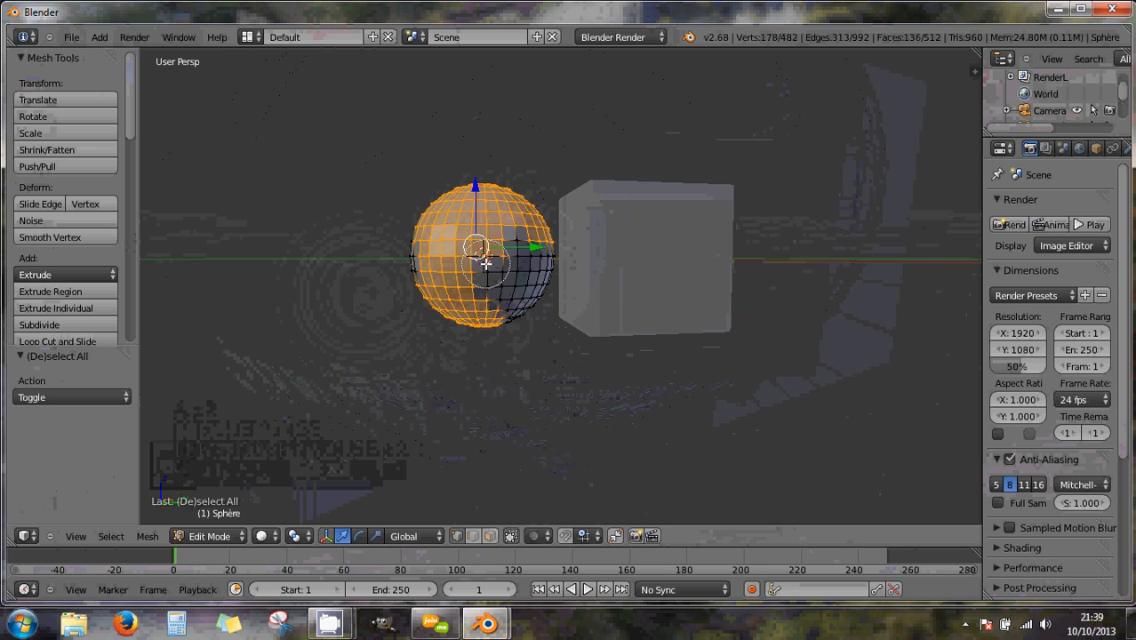
- Deselect and reselect the sphere's vertices with circle selection, ending with every vertex deselected
mouse_move(485, 263)
middle_down()
mouse_move(461, 261)
mouse_move(524, 266)
mouse_move(425, 242)
mouse_move(463, 214)
mouse_move(538, 249)
mouse_move(515, 203)
mouse_move(486, 193)
mouse_move(425, 227)
mouse_move(443, 304)
mouse_move(482, 310)
mouse_move(492, 252)
middle_up()
mouse_move(493, 252)
mouse_down()
mouse_move(524, 214)
mouse_move(435, 258)
mouse_move(511, 285)
mouse_move(464, 262)
mouse_up()
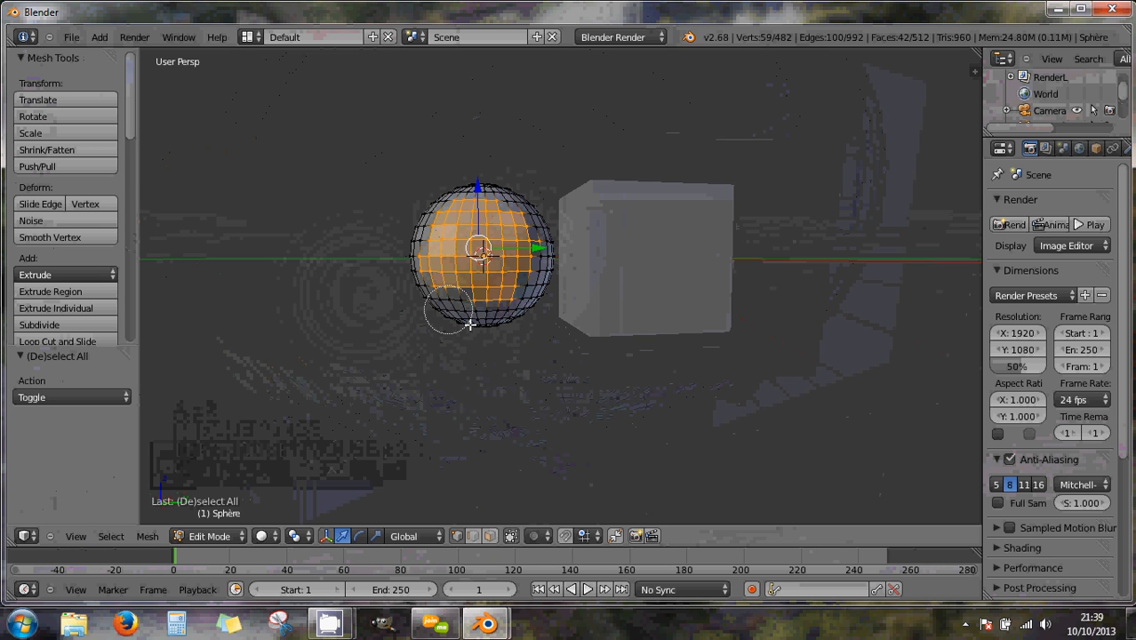
mouse_move(481, 312)
middle_down()
mouse_move(524, 269)
mouse_move(533, 219)
mouse_move(498, 200)
mouse_move(436, 232)
mouse_move(474, 286)
mouse_move(444, 265)
middle_up()
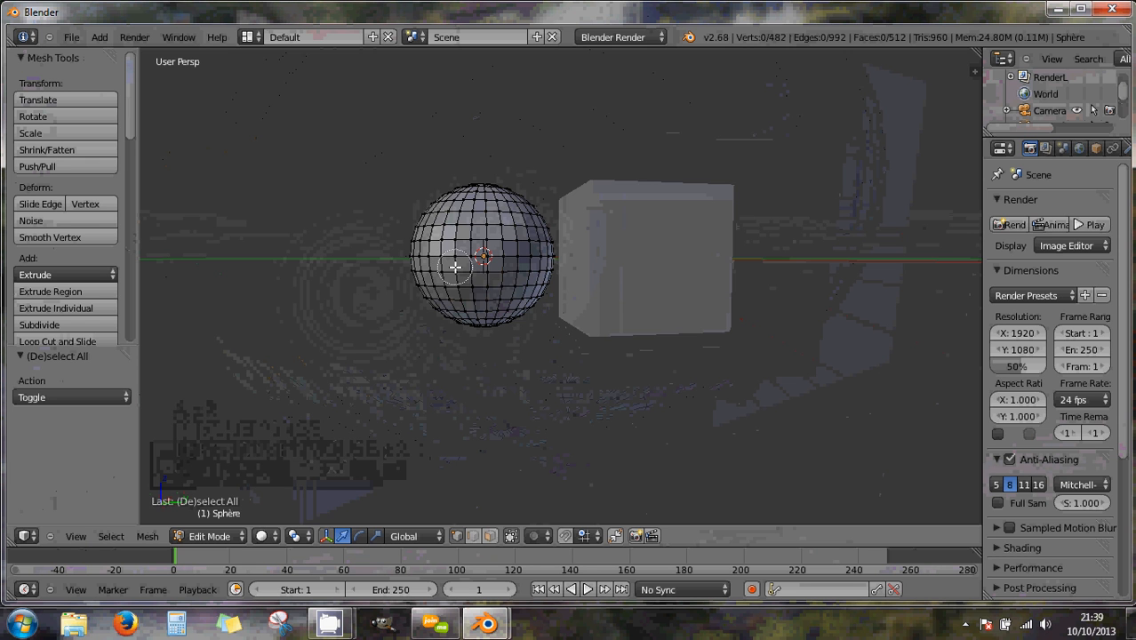
- Lasso-select a small patch of vertices on the sphere's visible side and deselect it with circle selection
scroll(462, 258, up, 2)
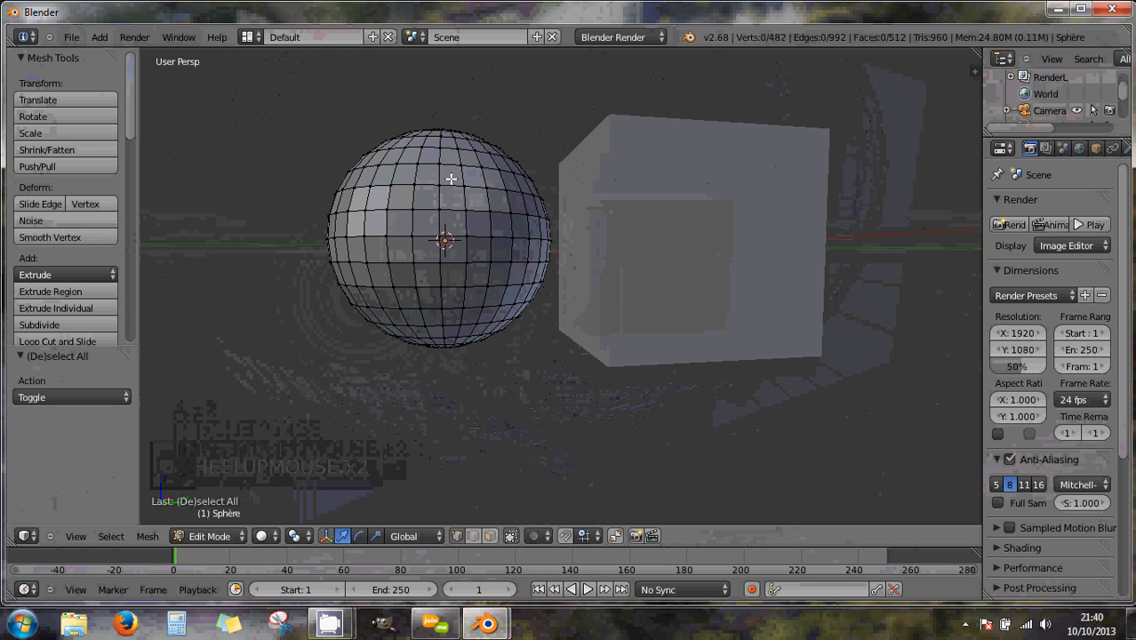
mouse_move(439, 179)
ctrl+mouse_down()
mouse_move(393, 178)
mouse_move(356, 230)
mouse_move(362, 256)
mouse_move(423, 271)
mouse_move(462, 241)
mouse_move(478, 216)
mouse_move(464, 178)
mouse_move(443, 177)
ctrl+mouse_up()
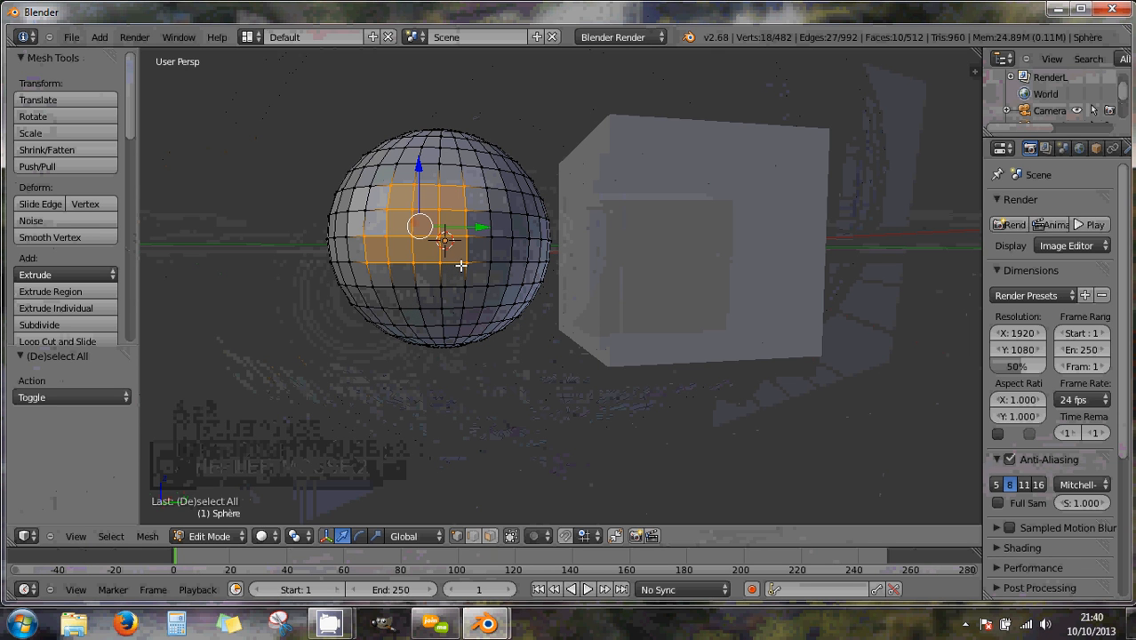
key(c)
mouse_move(474, 262)
middle_down()
mouse_move(458, 213)
mouse_move(387, 205)
mouse_move(363, 264)
mouse_move(411, 245)
middle_up()
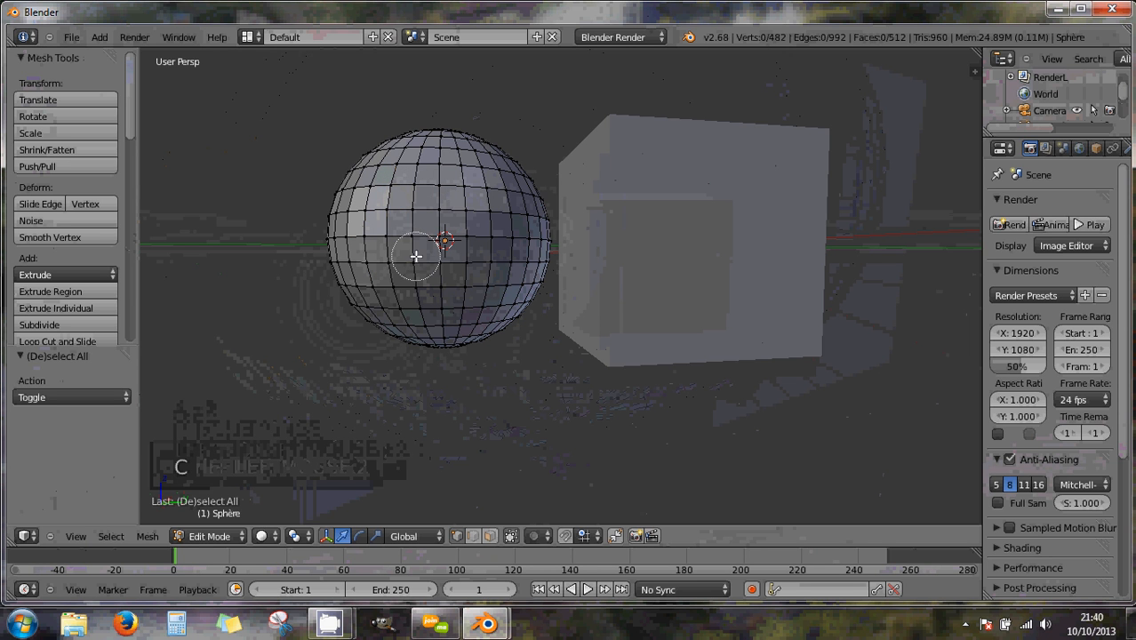
right_click(416, 257)
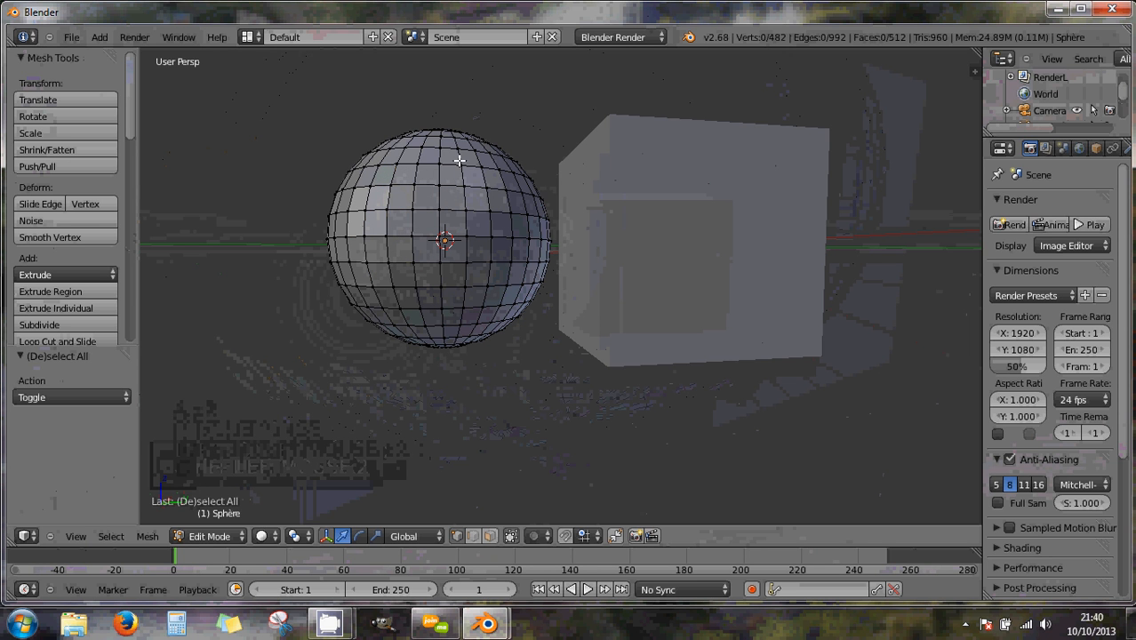
- Lasso-select another vertex patch reaching slightly higher on the sphere, and clear it with circle selection
mouse_move(453, 163)
ctrl+mouse_down()
mouse_move(383, 167)
mouse_move(431, 279)
mouse_move(479, 186)
ctrl+mouse_up()
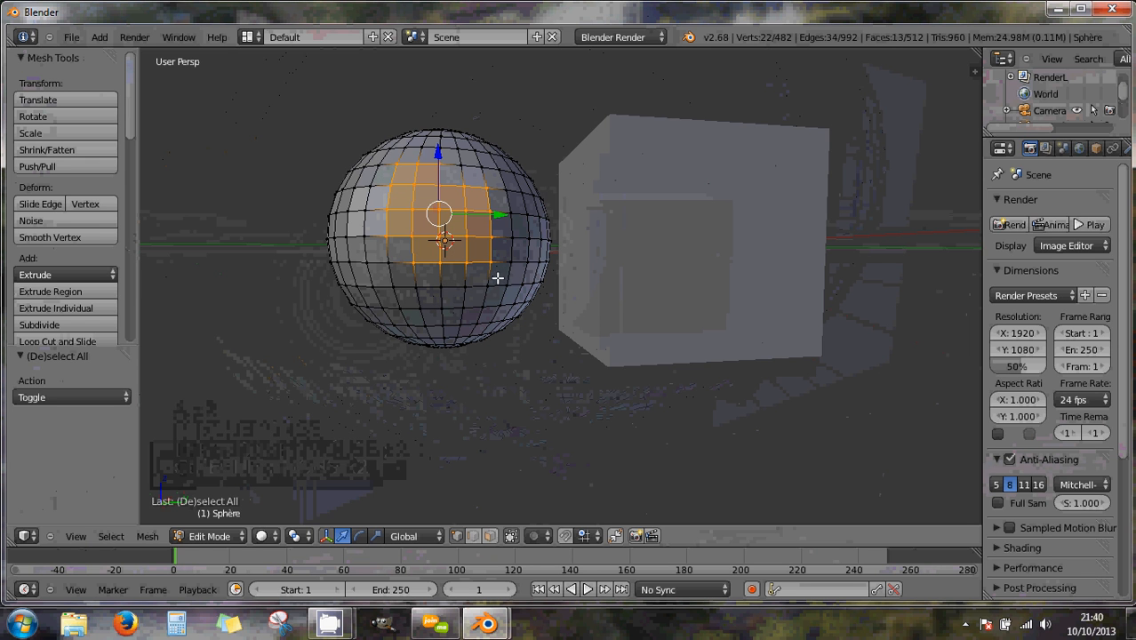
mouse_move(498, 278)
ctrl+middle_down()
mouse_move(492, 287)
mouse_move(489, 270)
ctrl+middle_up()
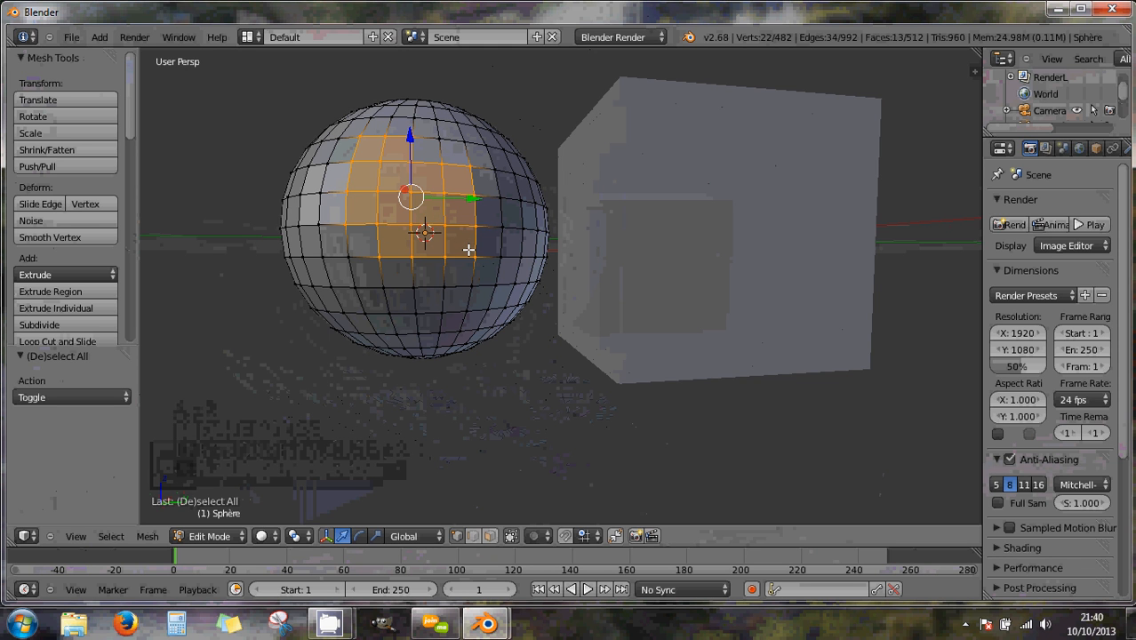
key(c)
mouse_move(475, 246)
middle_down()
mouse_move(467, 251)
mouse_move(464, 172)
mouse_move(375, 182)
mouse_move(393, 256)
mouse_move(414, 246)
middle_up()
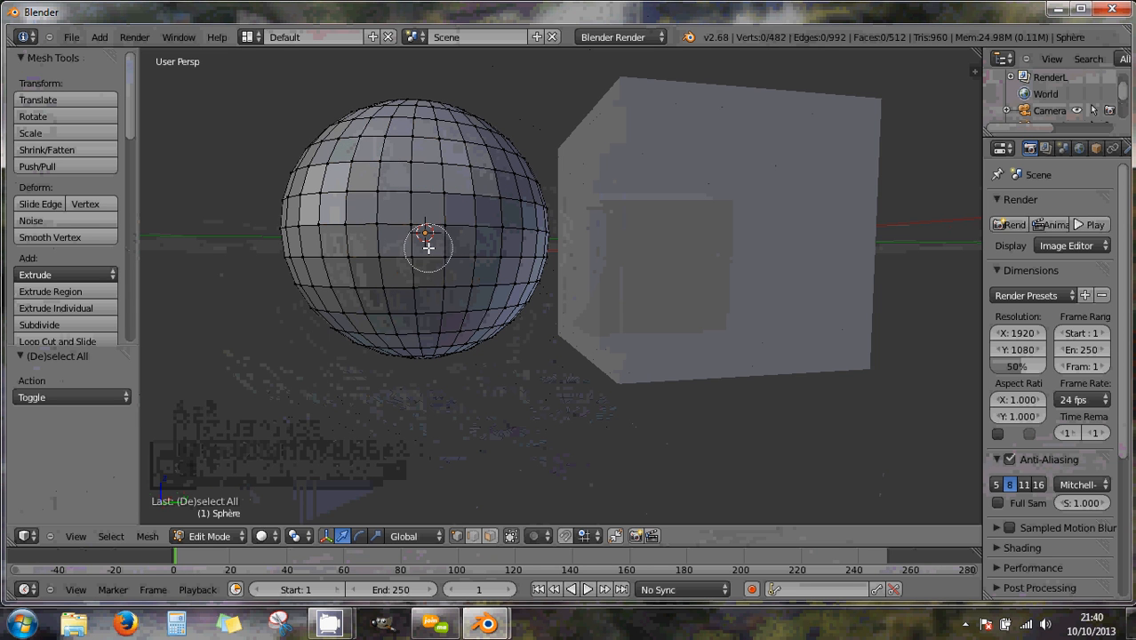
right_click(428, 245)
scroll(513, 235, down, 2)
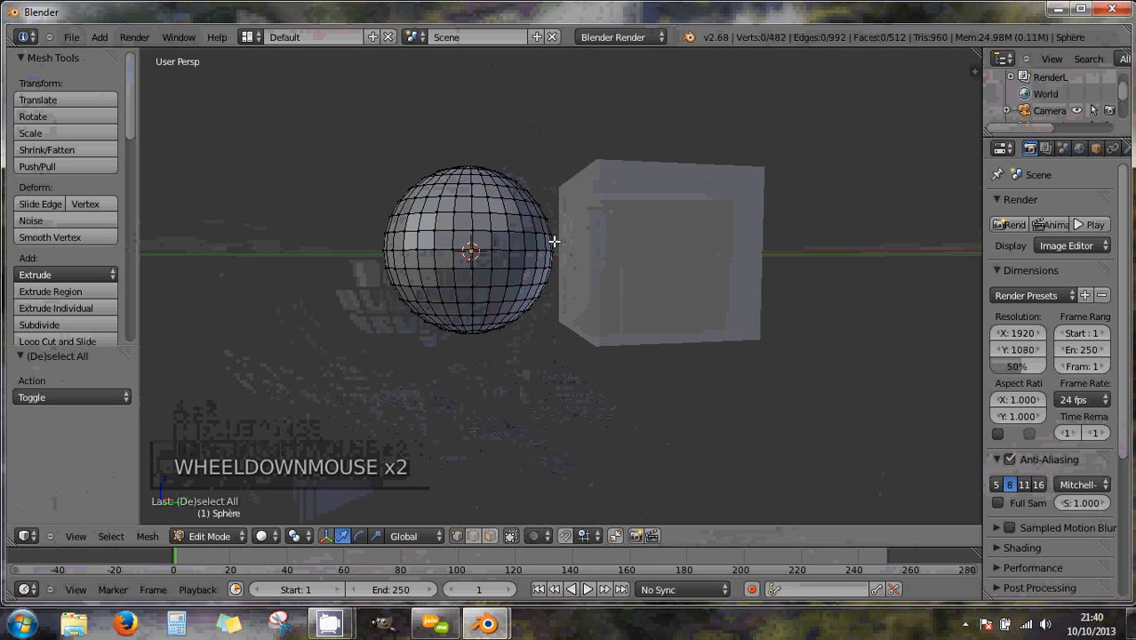
middle_drag(554, 241, 545, 279)
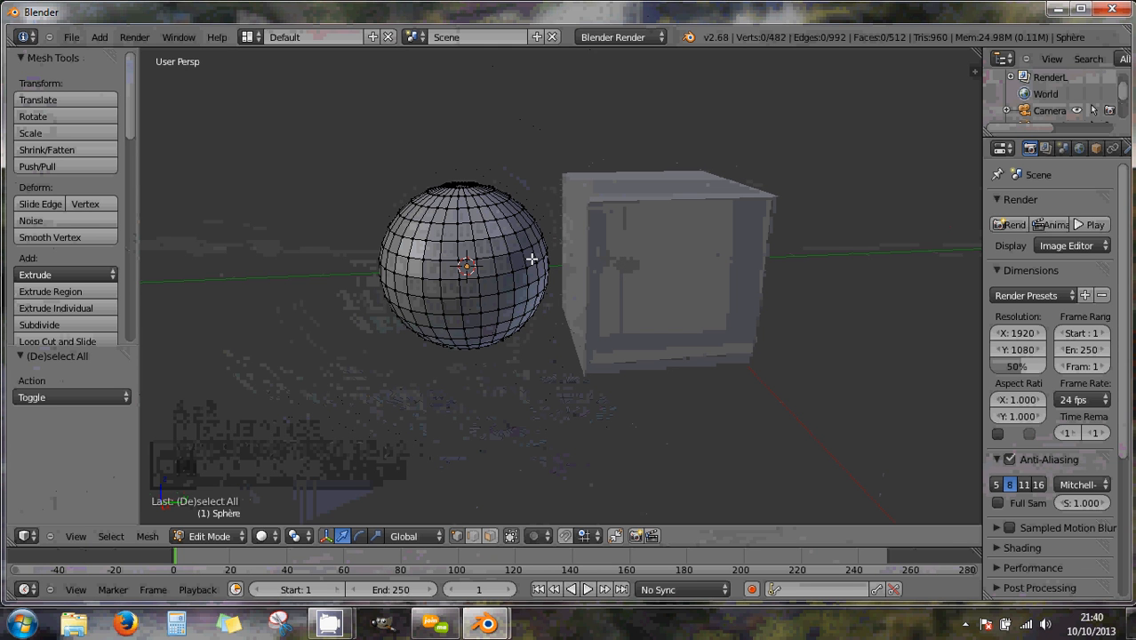
mouse_move(515, 253)
middle_down()
mouse_move(583, 264)
mouse_move(521, 262)
middle_up()
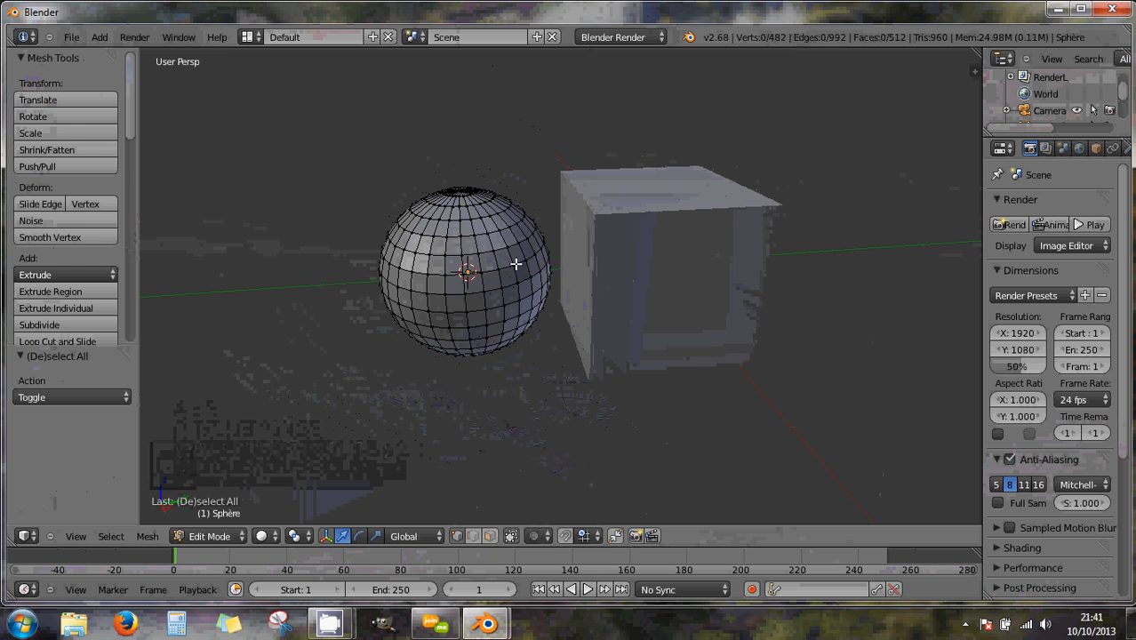
- Return to Object Mode and delete both the sphere and the cube
key(Tab)
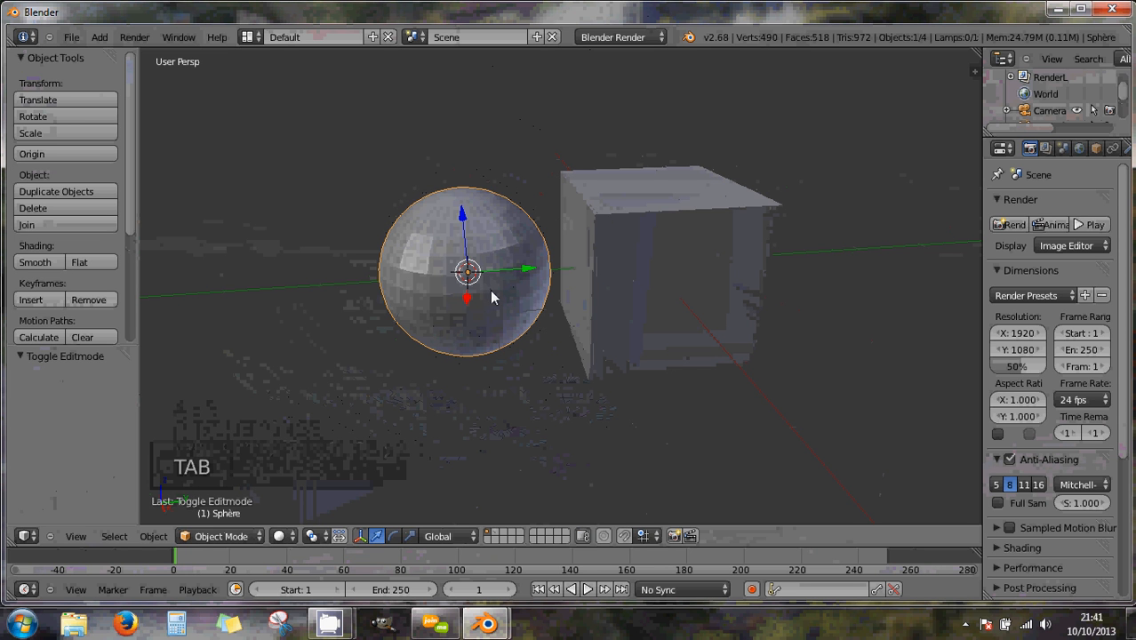
key(Delete)
click(492, 294)
right_click(624, 298)
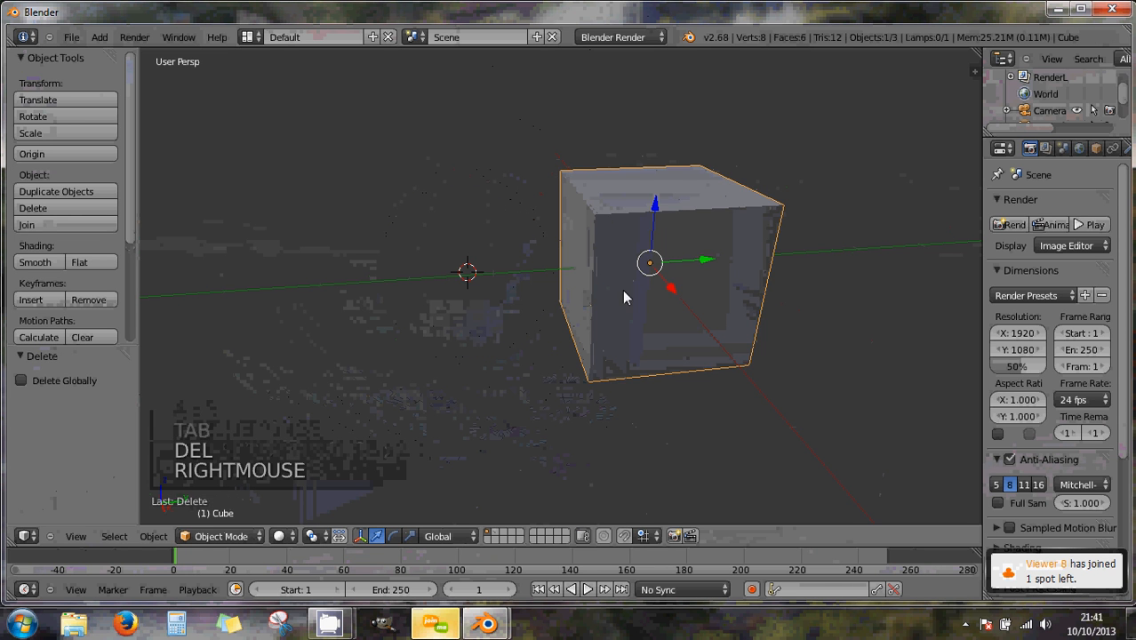
key(Delete)
click(622, 291)
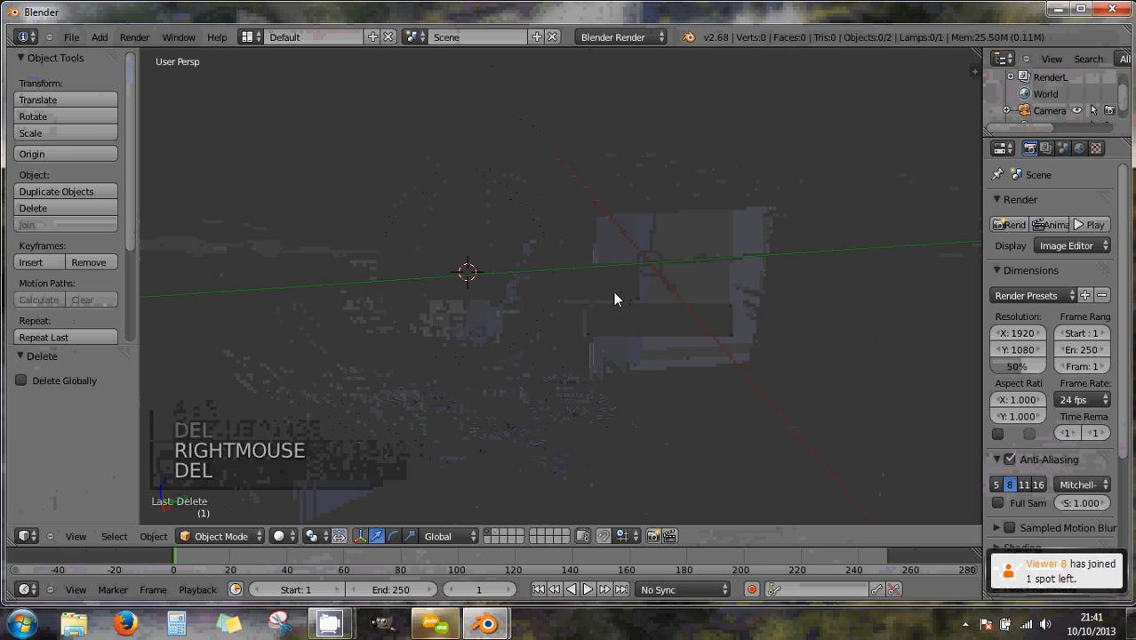
- Show the properties sidebar and place the 3D cursor by eye over the axes' crossing, at about X 0.82, Y -1.01, Z 0.50
mouse_move(616, 297)
middle_down()
mouse_move(544, 298)
mouse_move(596, 300)
middle_up()
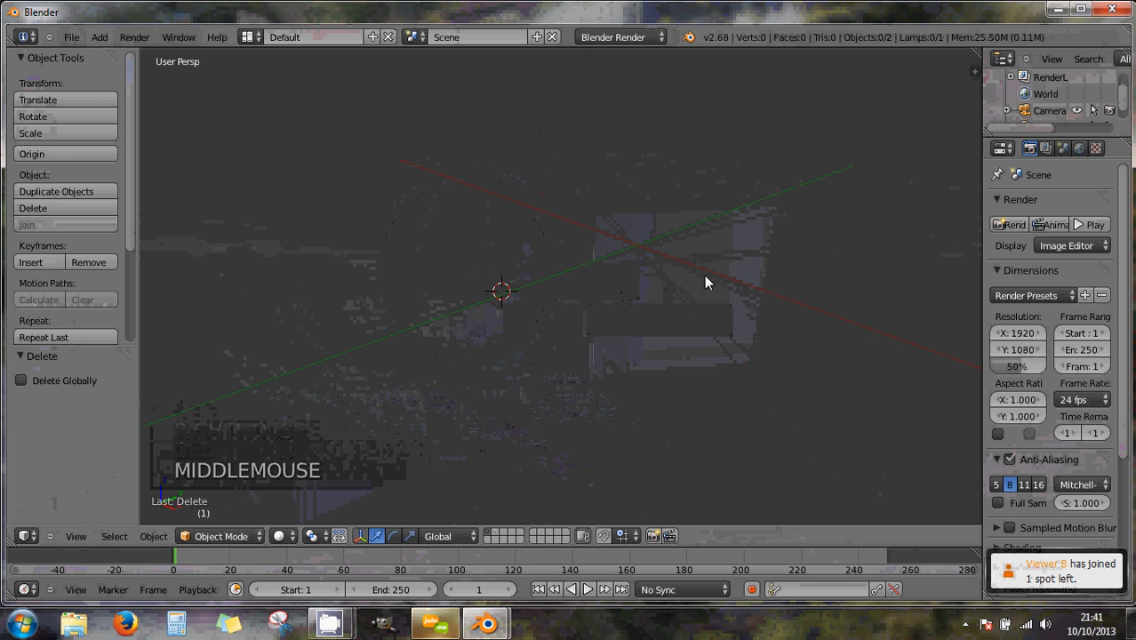
click(636, 245)
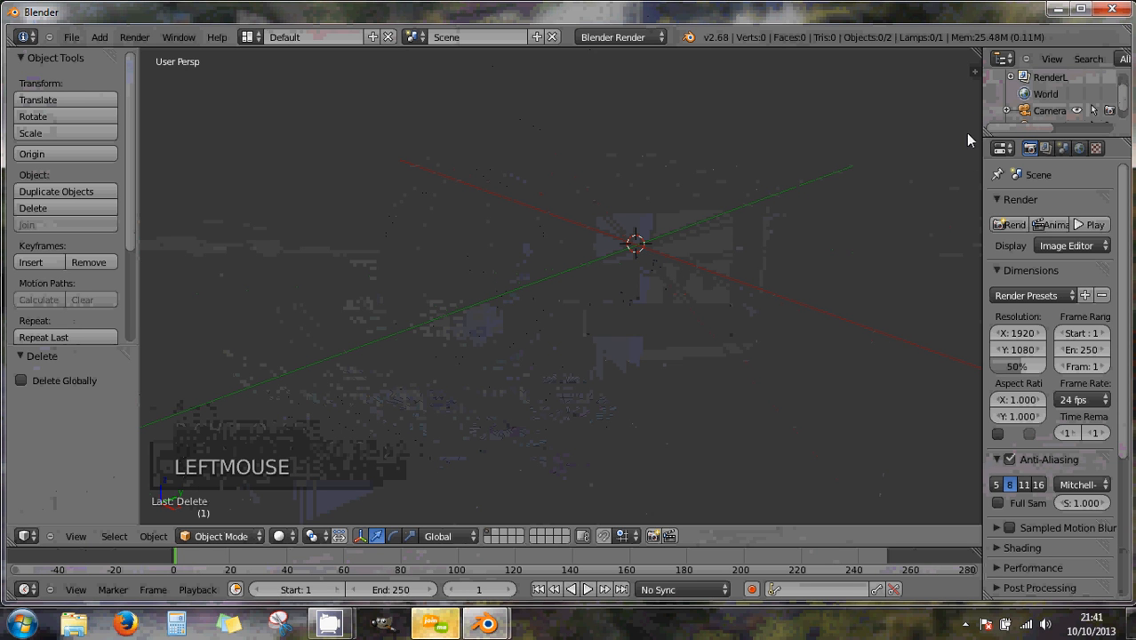
click(974, 71)
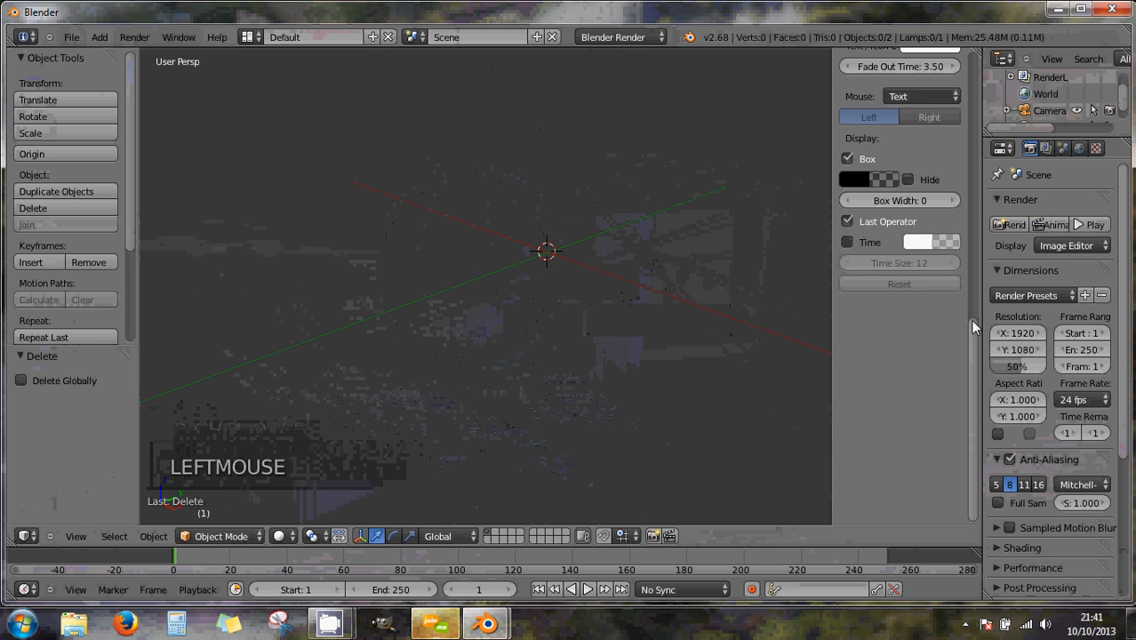
click(559, 277)
click(549, 253)
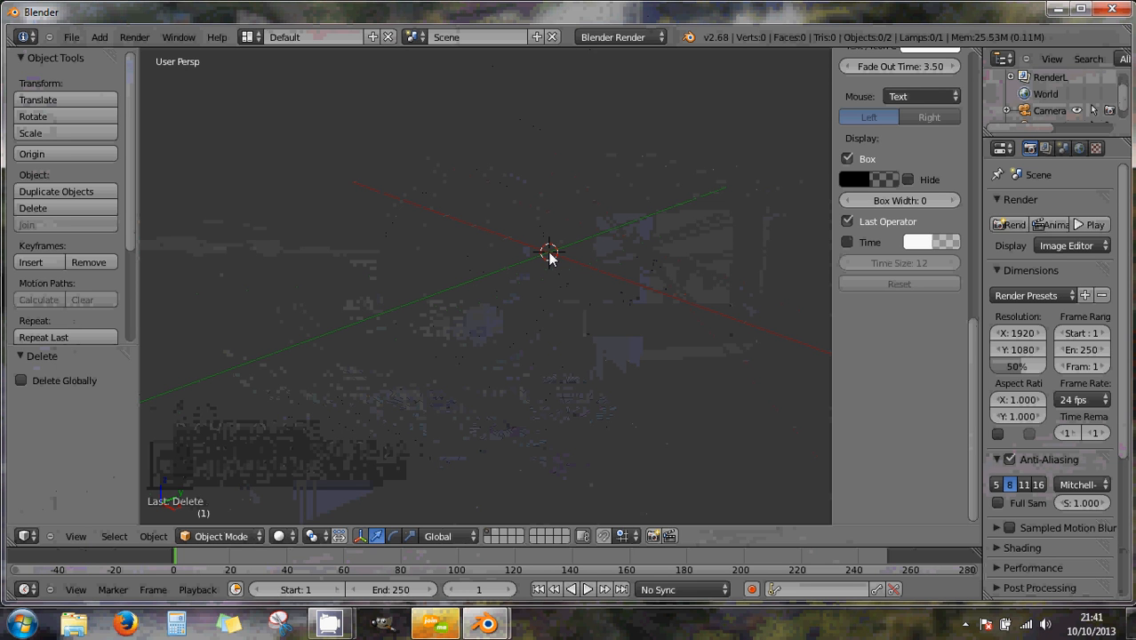
- Check the 3D cursor's offset from the origin in Top view, toggling perspective and ending in orthographic
key(KP_7)
scroll(549, 252, down, 1)
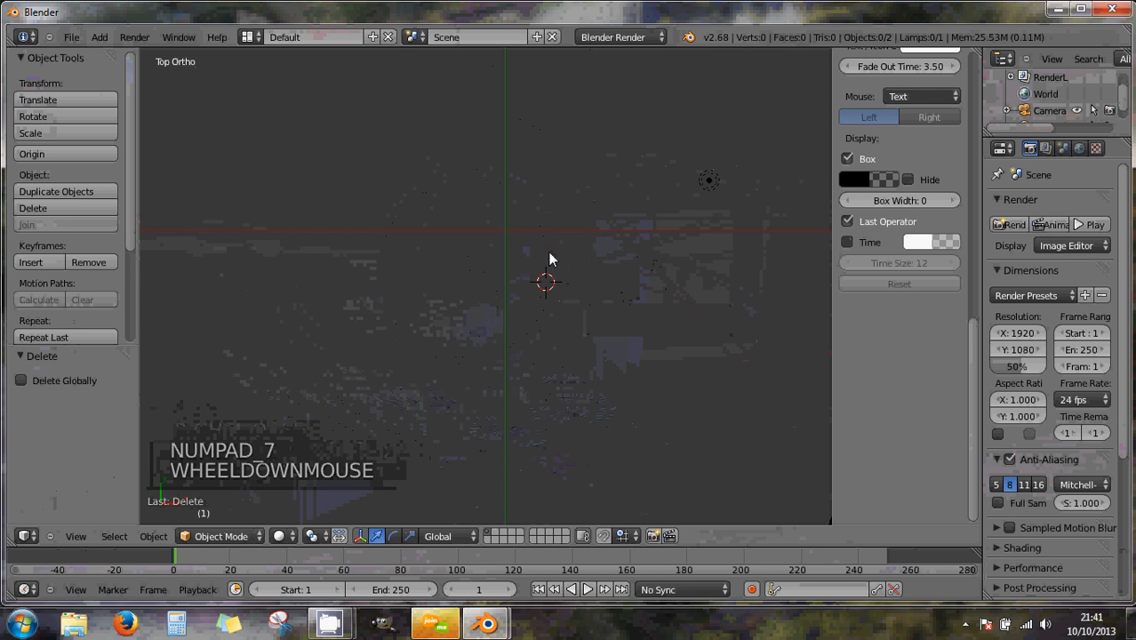
shift+middle_drag(526, 216, 536, 260)
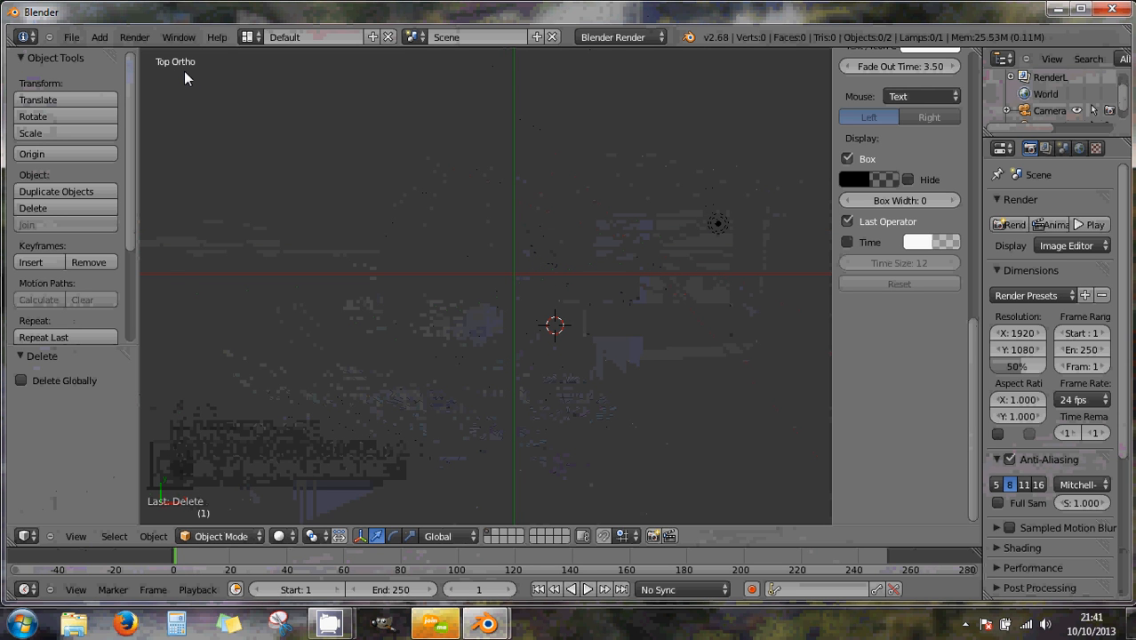
key(KP_5)
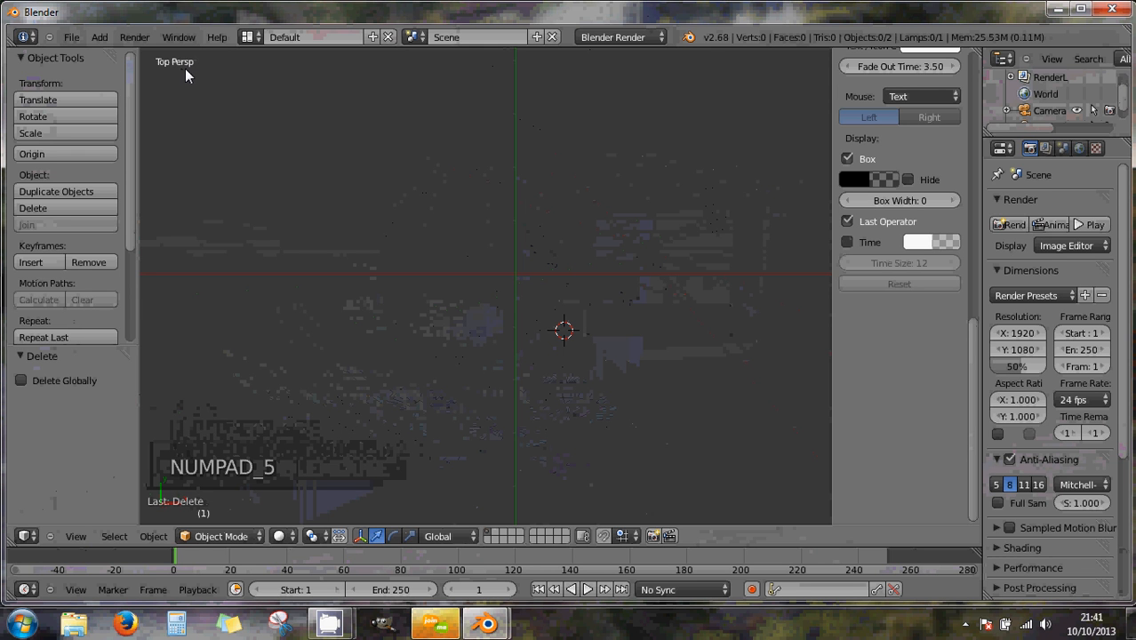
key(KP_5)
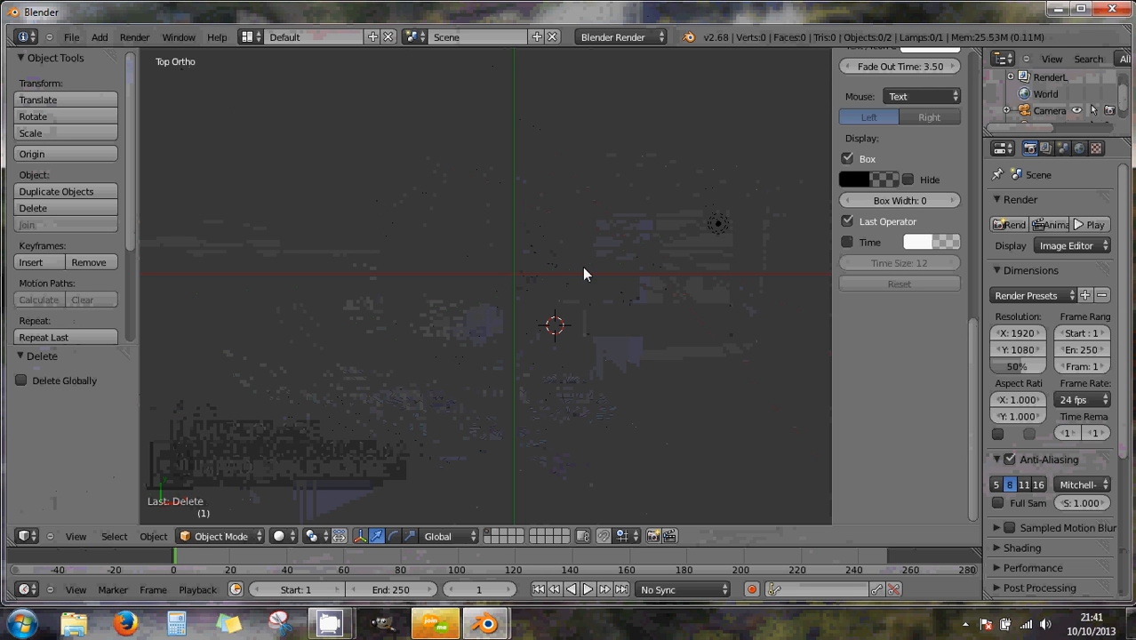
- Bring the 3D cursor's location values into view in the properties sidebar, hiding and reshowing the sidebar and leaving it open
drag(975, 329, 978, 58)
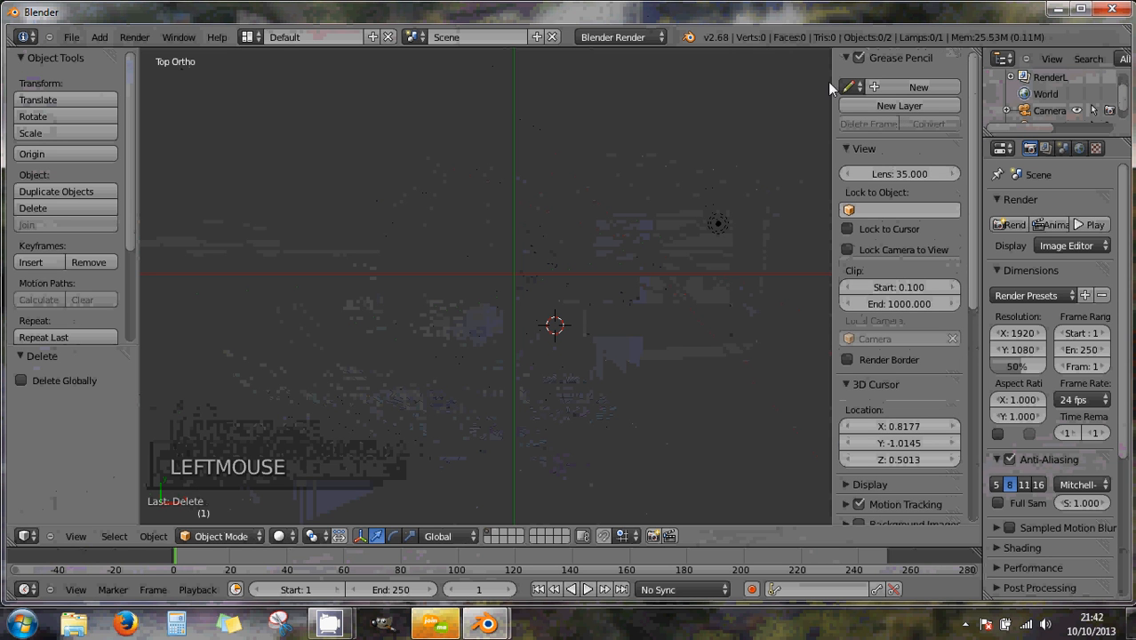
mouse_move(833, 98)
mouse_down()
mouse_move(978, 118)
mouse_move(818, 119)
mouse_move(851, 142)
mouse_move(981, 151)
mouse_up()
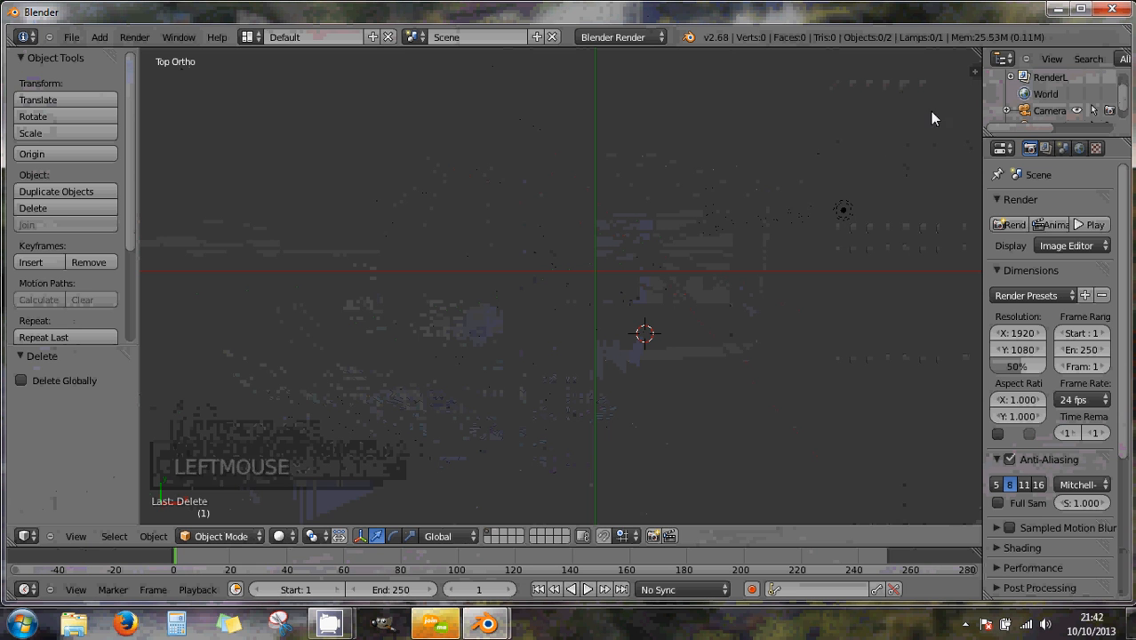
click(974, 74)
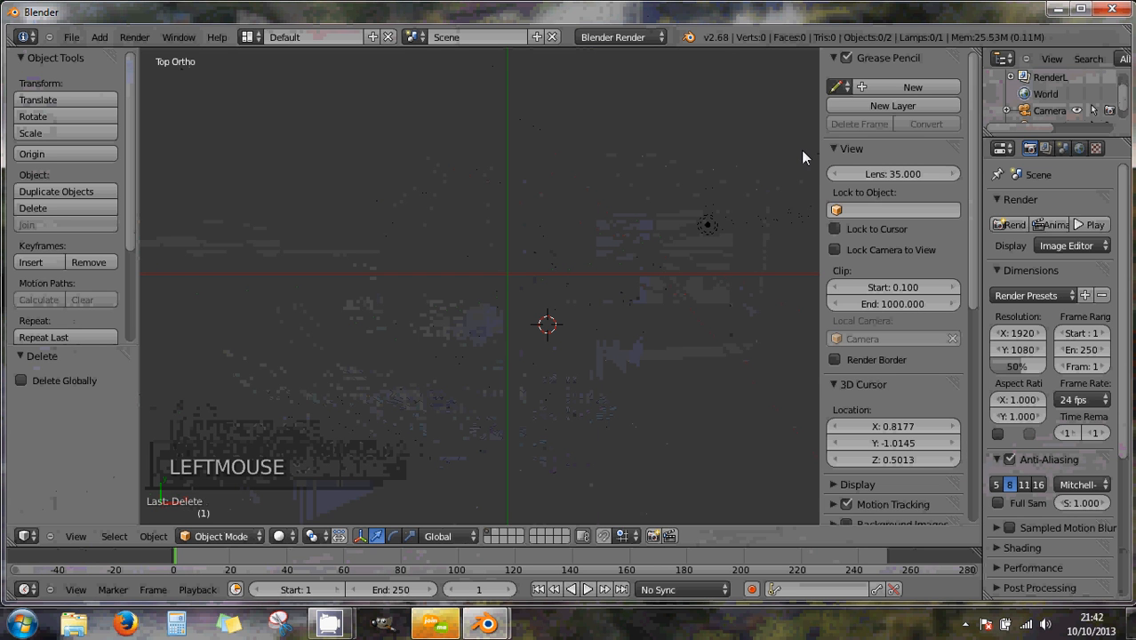
drag(935, 192, 976, 190)
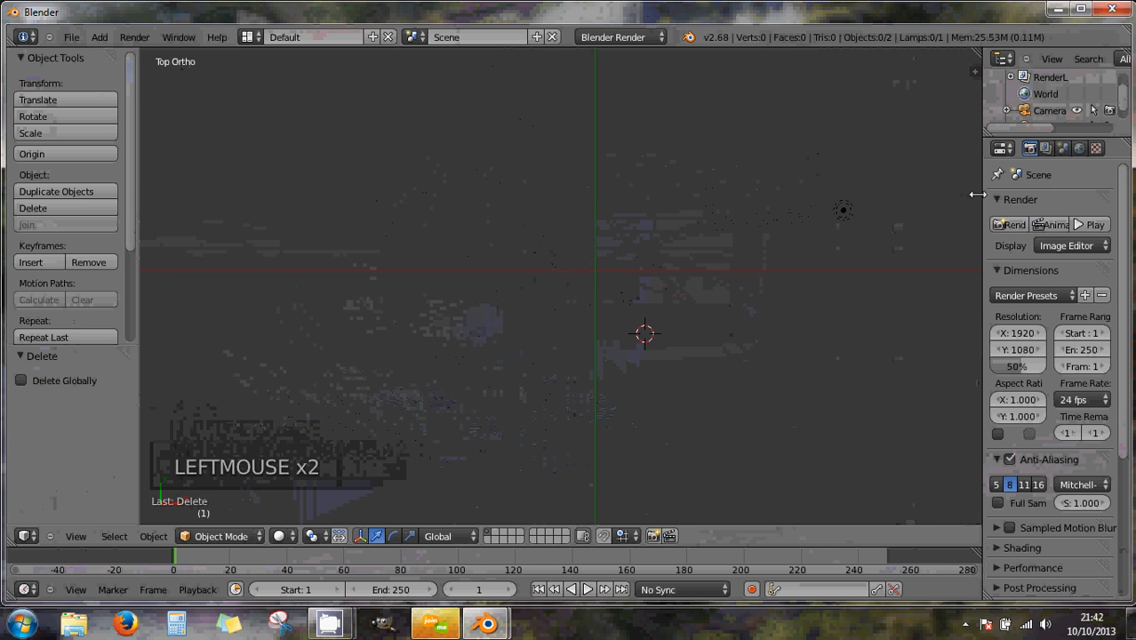
key(n)
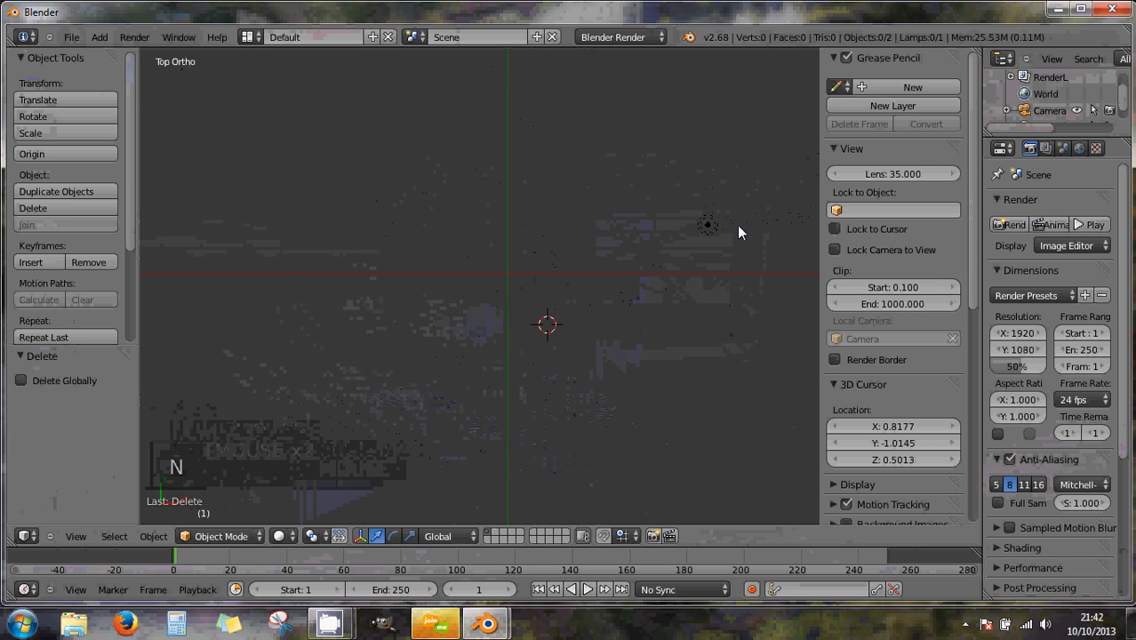
key(n)
key(n)
scroll(905, 348, up, 2)
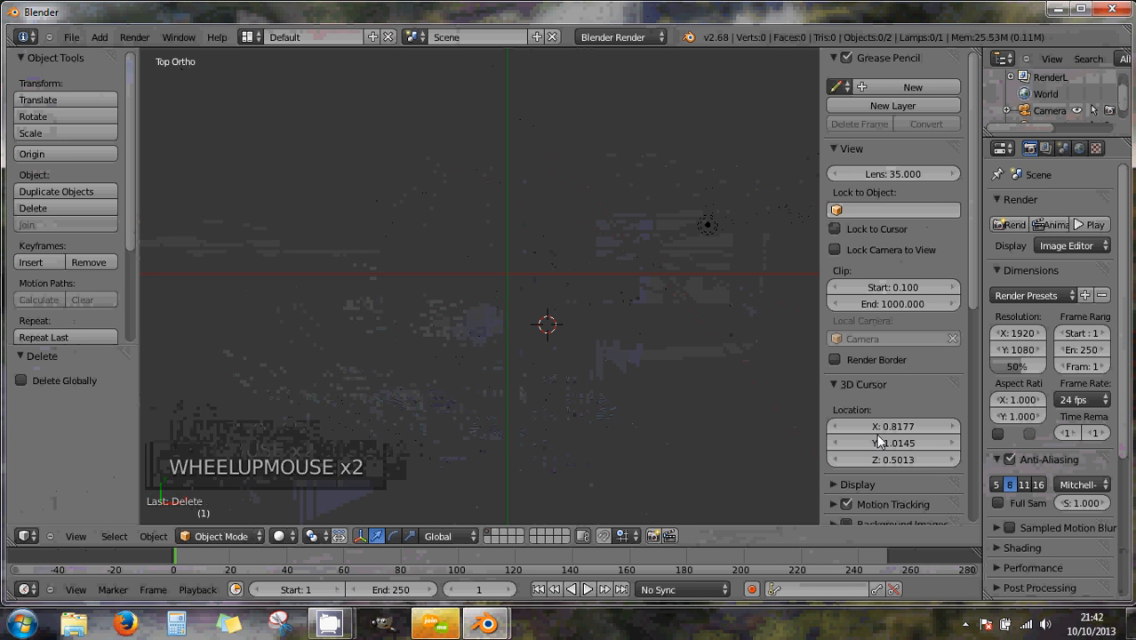
- Place the 3D cursor by eye on the axes' crossing in Top view, at about X -0.02, Y 0.02
click(508, 274)
click(506, 273)
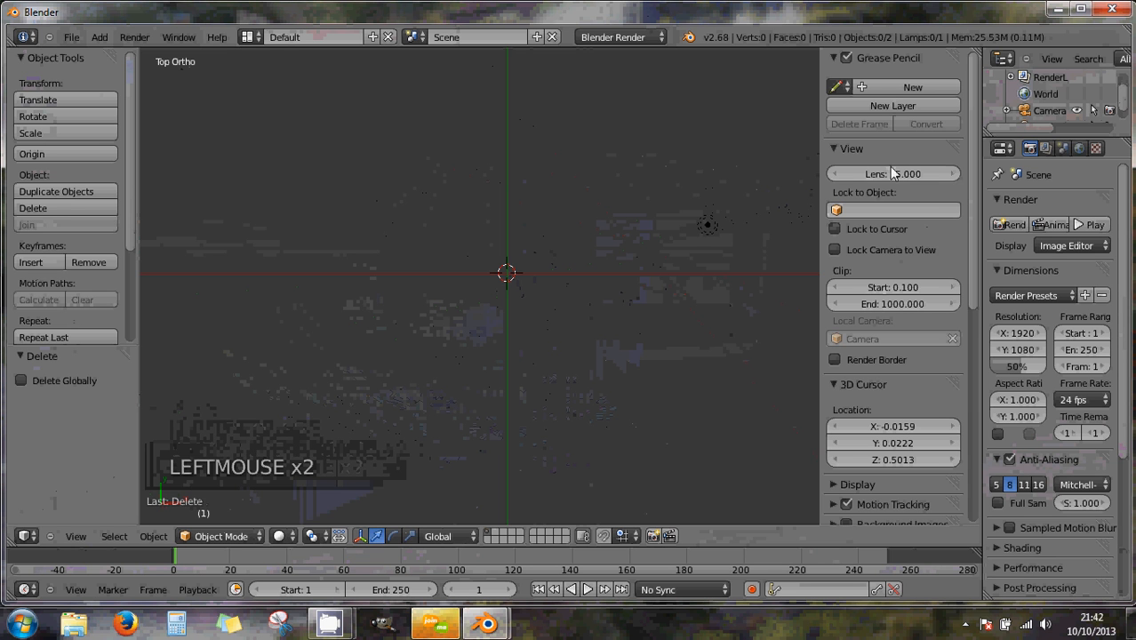
- Expand the Background Images settings, enable background images and add an empty image slot
scroll(883, 285, down, 4)
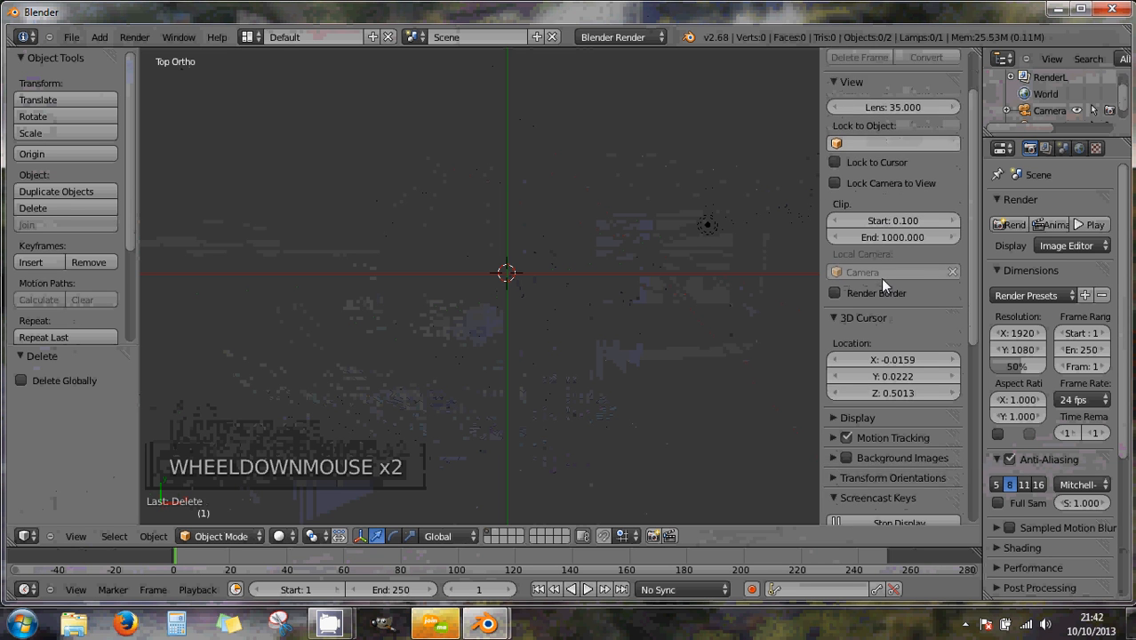
scroll(883, 283, down, 4)
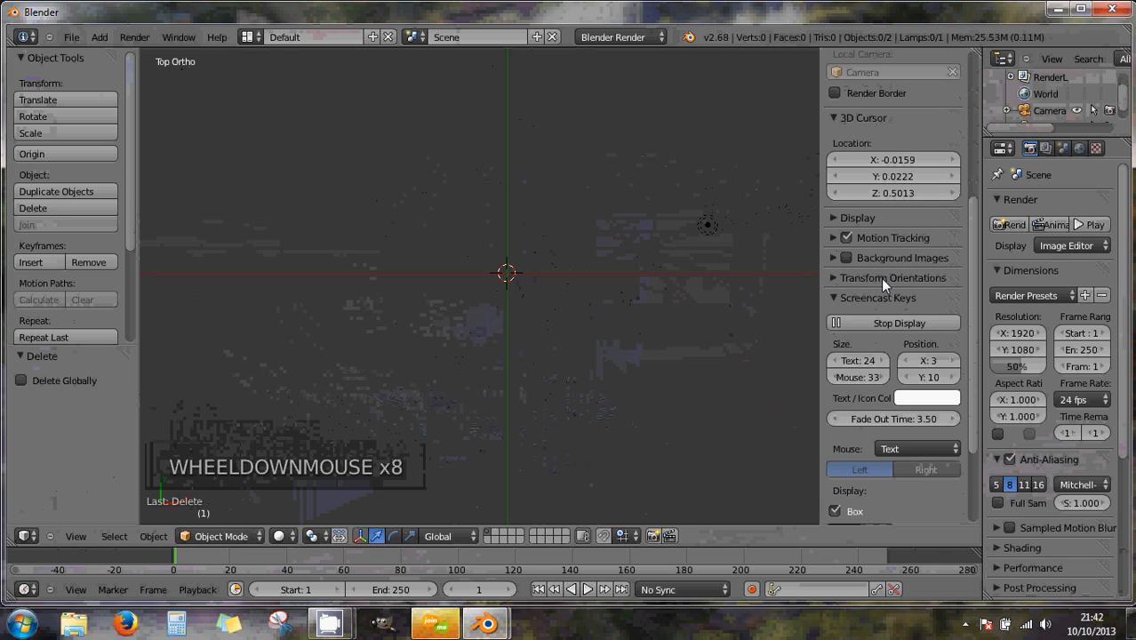
scroll(880, 278, down, 2)
scroll(880, 279, up, 1)
scroll(880, 279, down, 4)
scroll(881, 278, up, 1)
scroll(880, 278, down, 2)
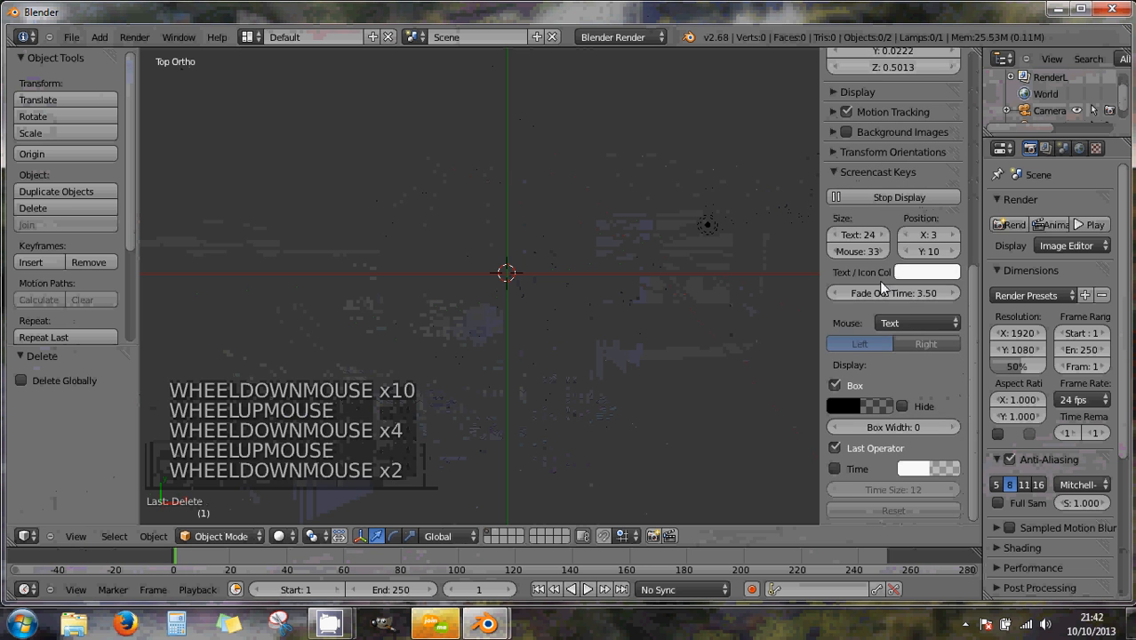
scroll(881, 286, down, 3)
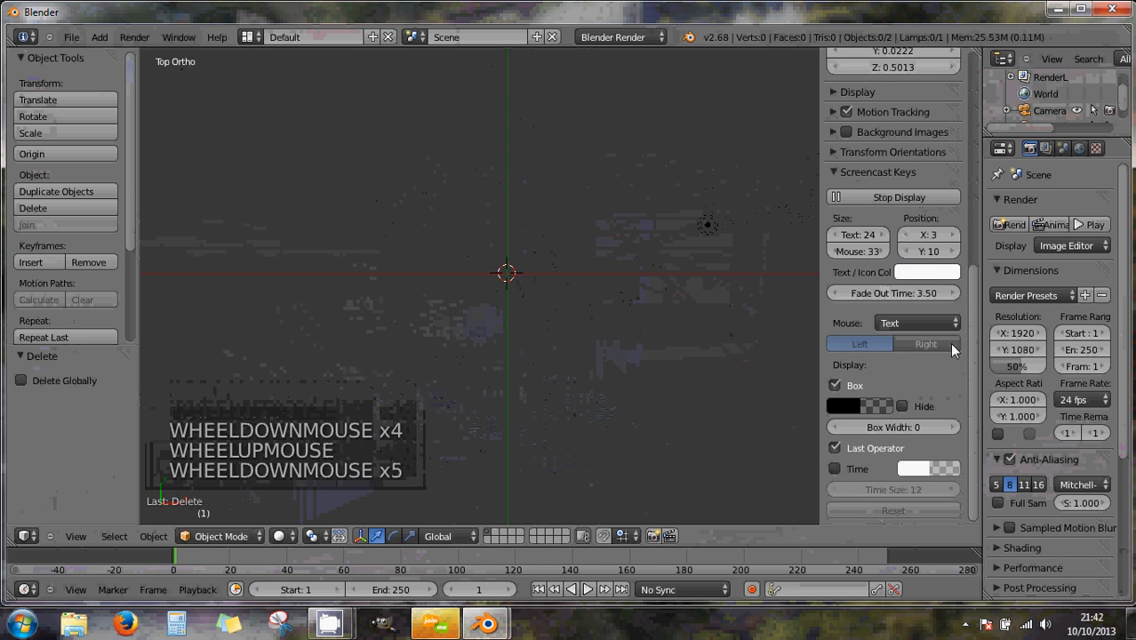
drag(969, 339, 978, 373)
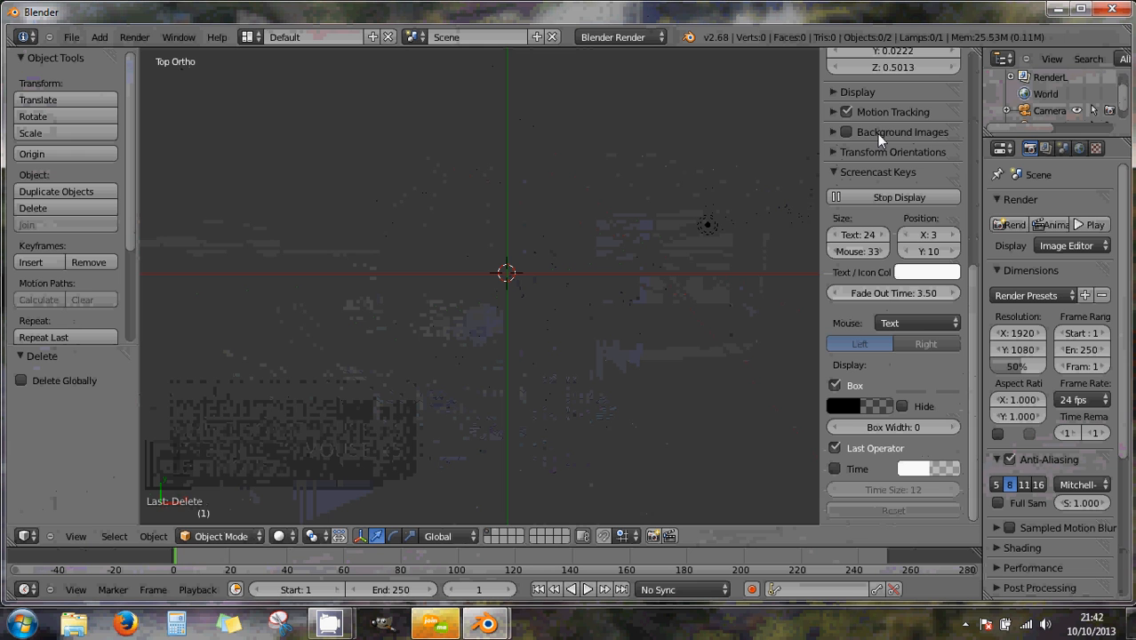
click(833, 132)
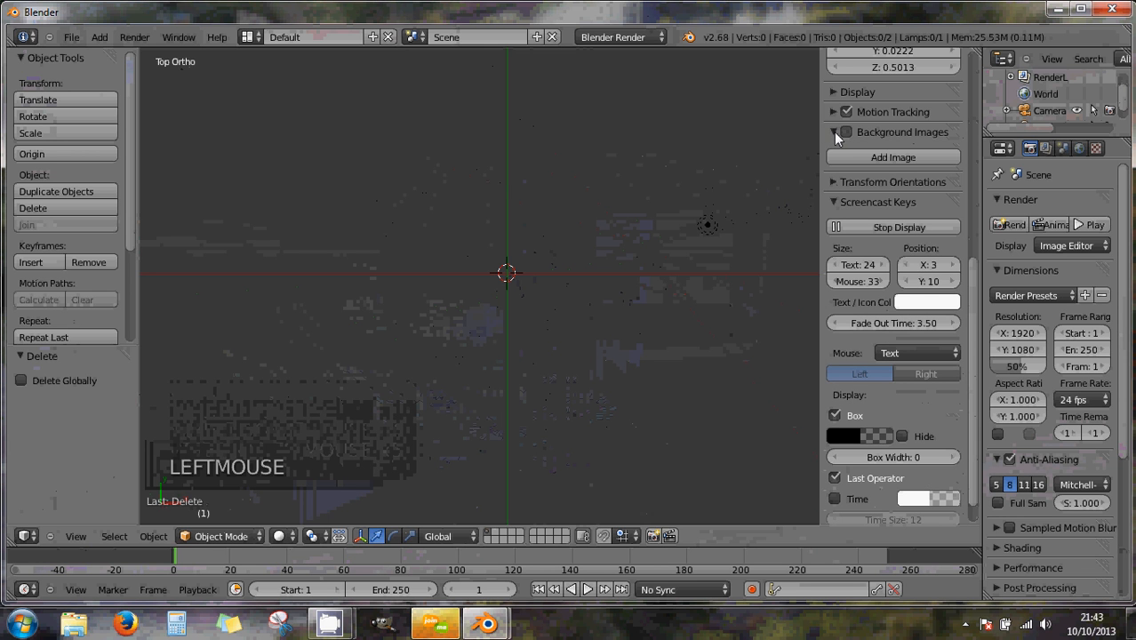
click(831, 131)
click(829, 131)
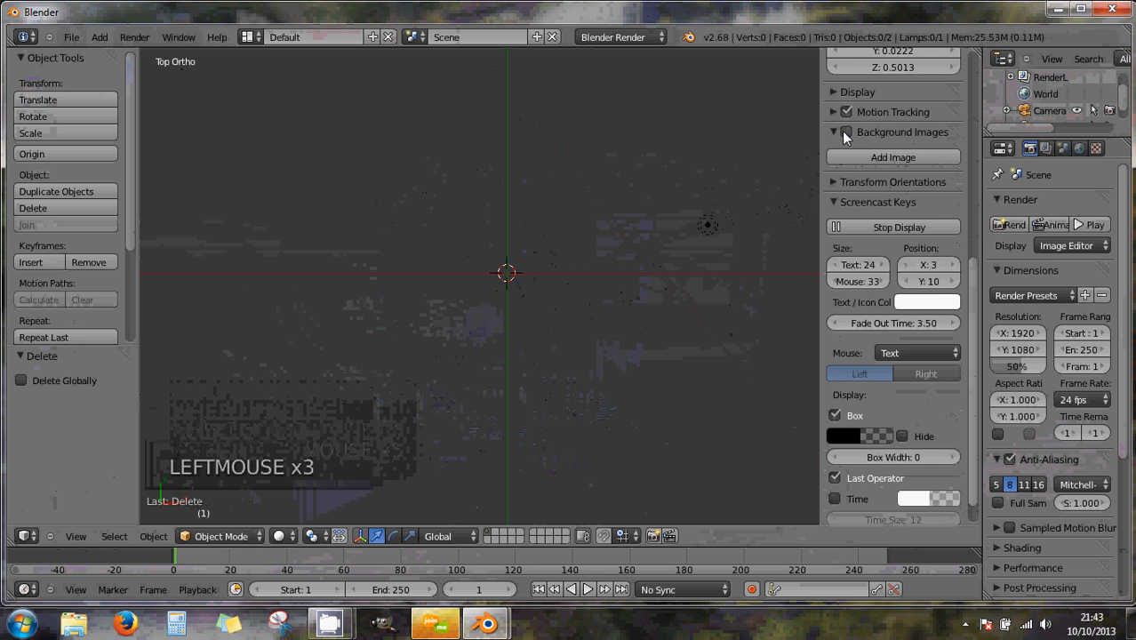
click(844, 132)
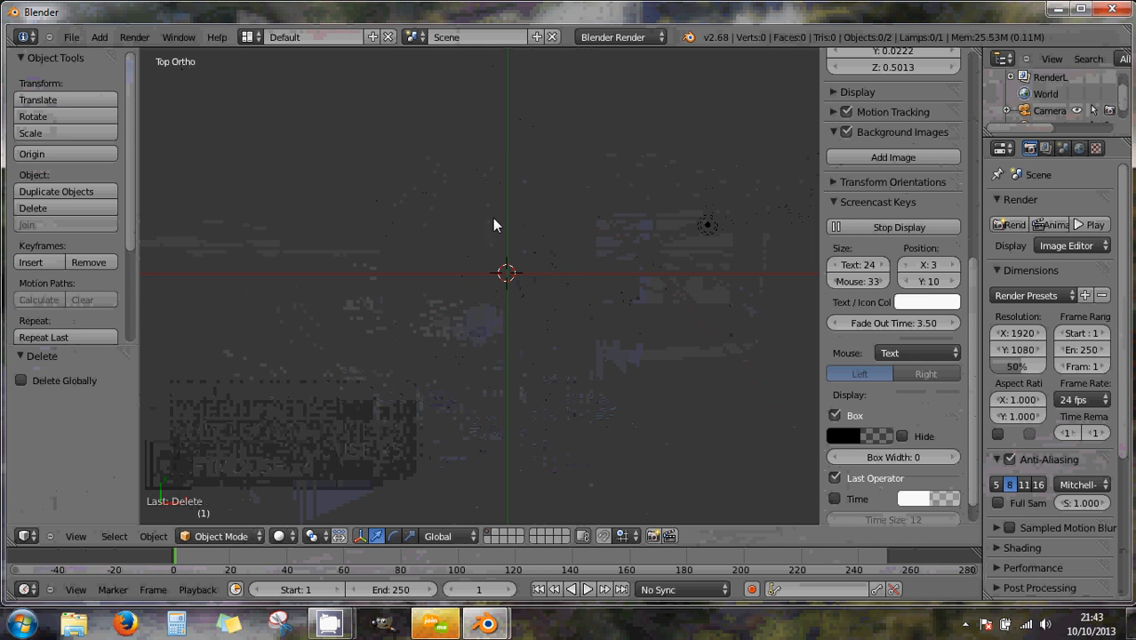
click(890, 156)
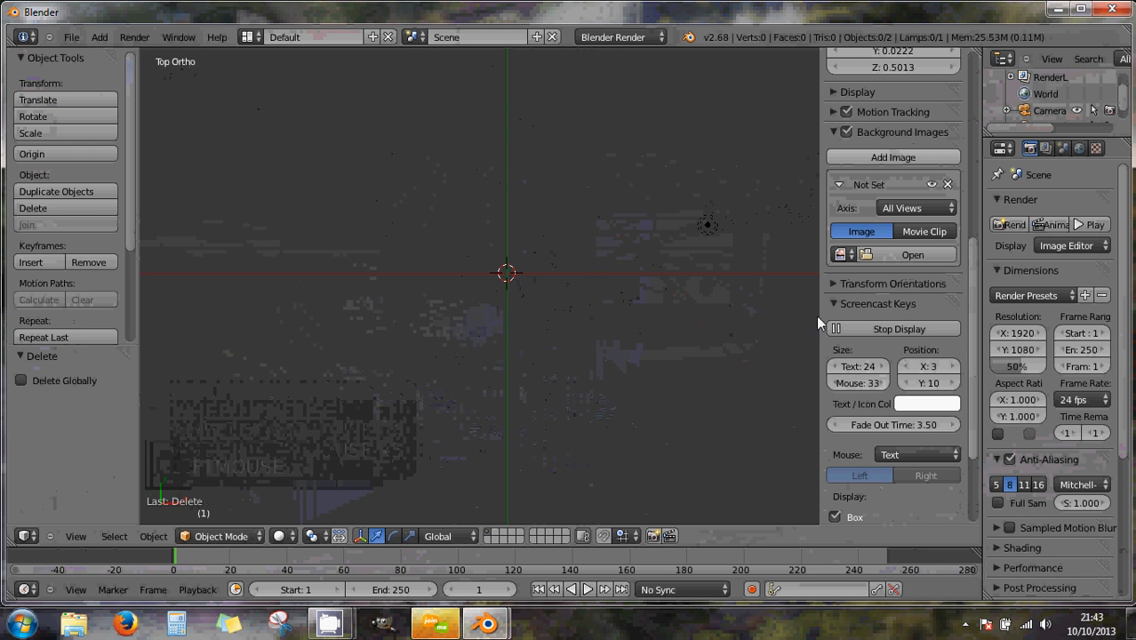
- Collapse the Screencast Keys settings and bring the empty background image slot into view below the 3D cursor values
drag(970, 358, 969, 362)
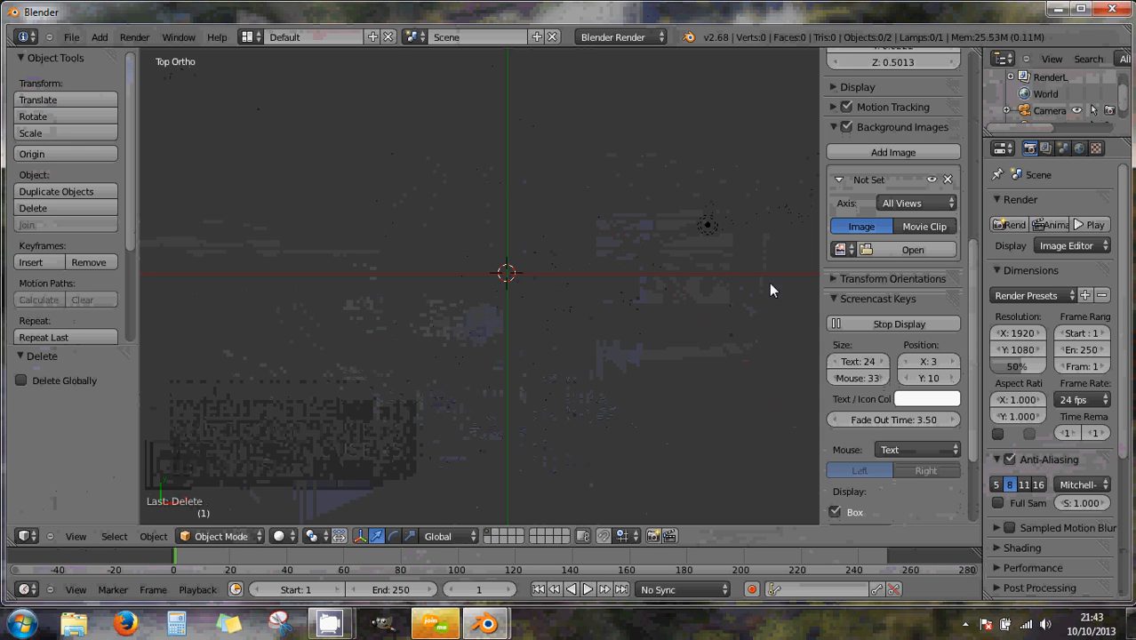
scroll(870, 288, up, 6)
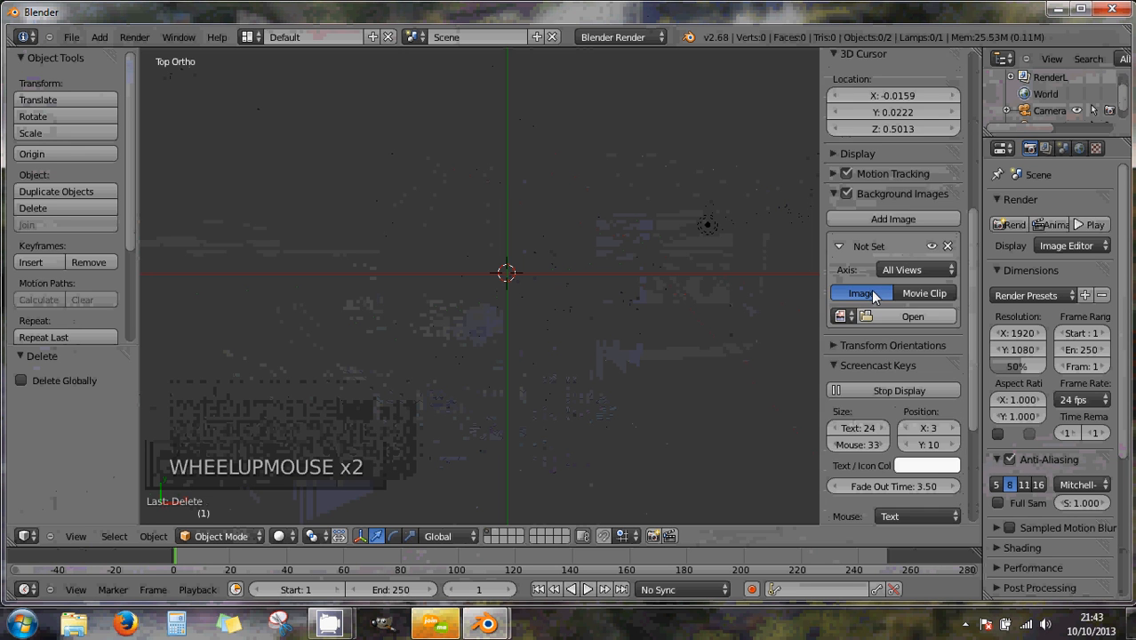
scroll(870, 289, down, 16)
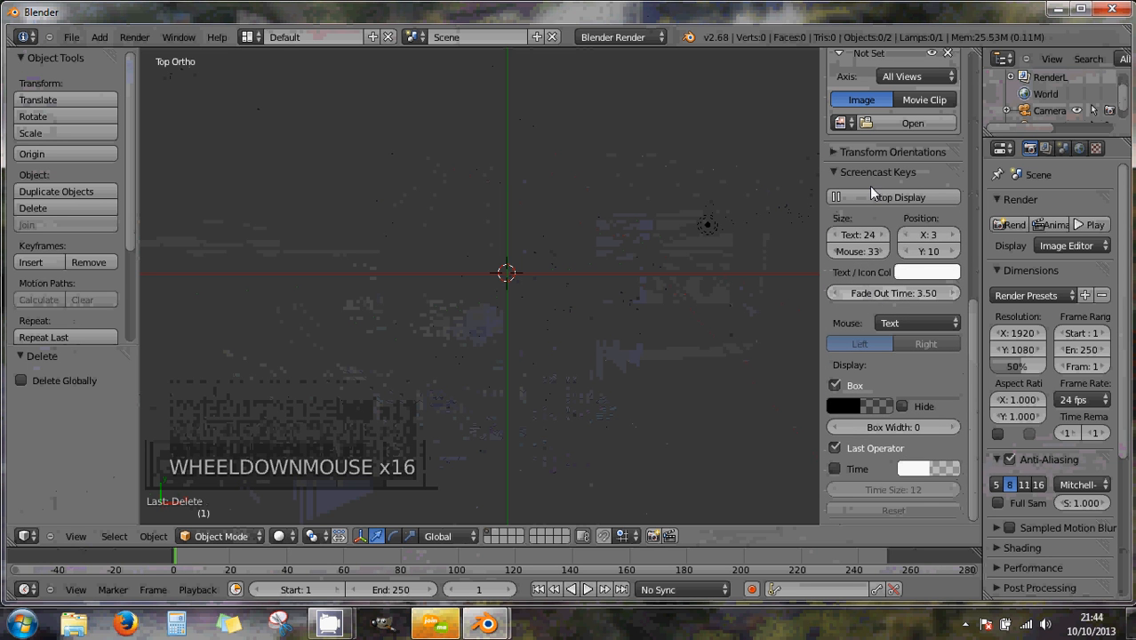
click(833, 173)
scroll(872, 213, up, 5)
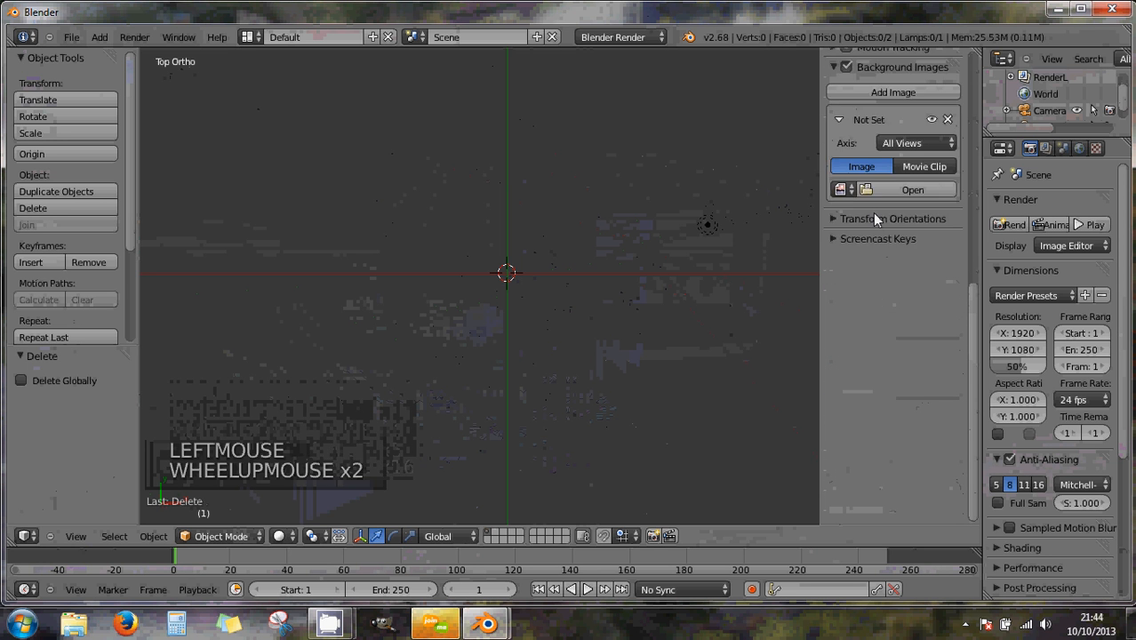
scroll(874, 218, up, 3)
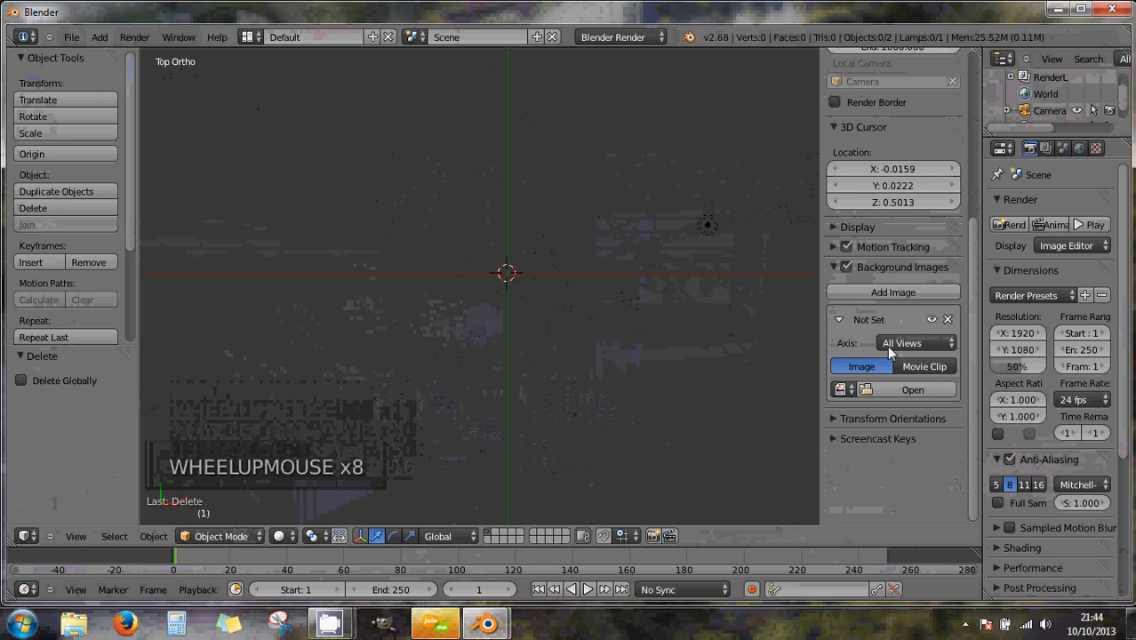
drag(968, 300, 964, 242)
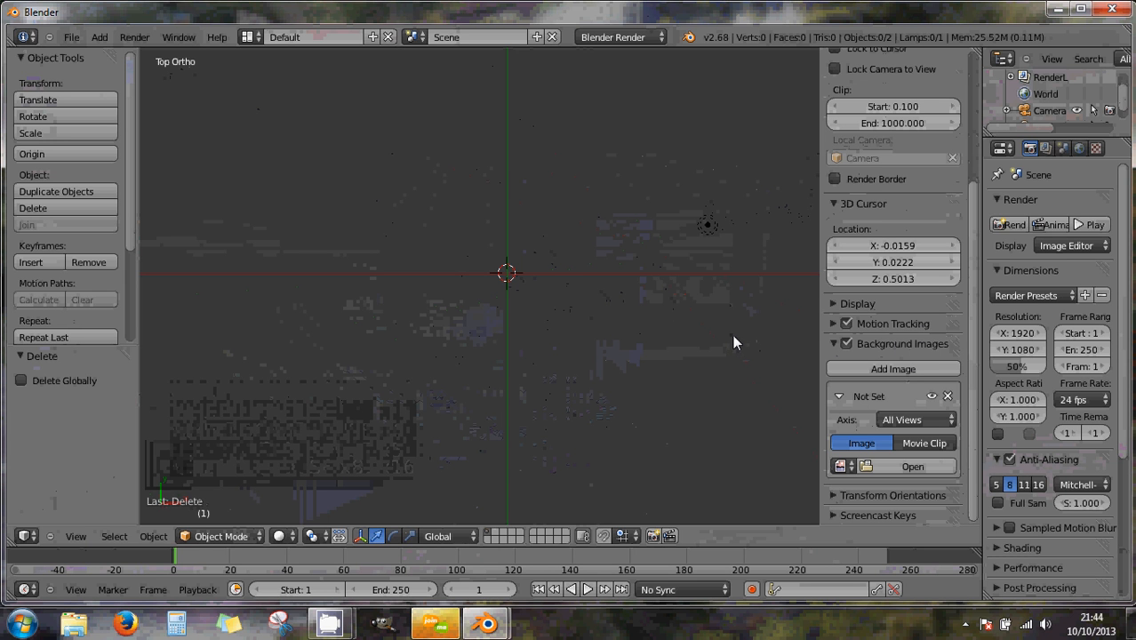
- Turn the display of background images off and back on
scroll(891, 344, down, 1)
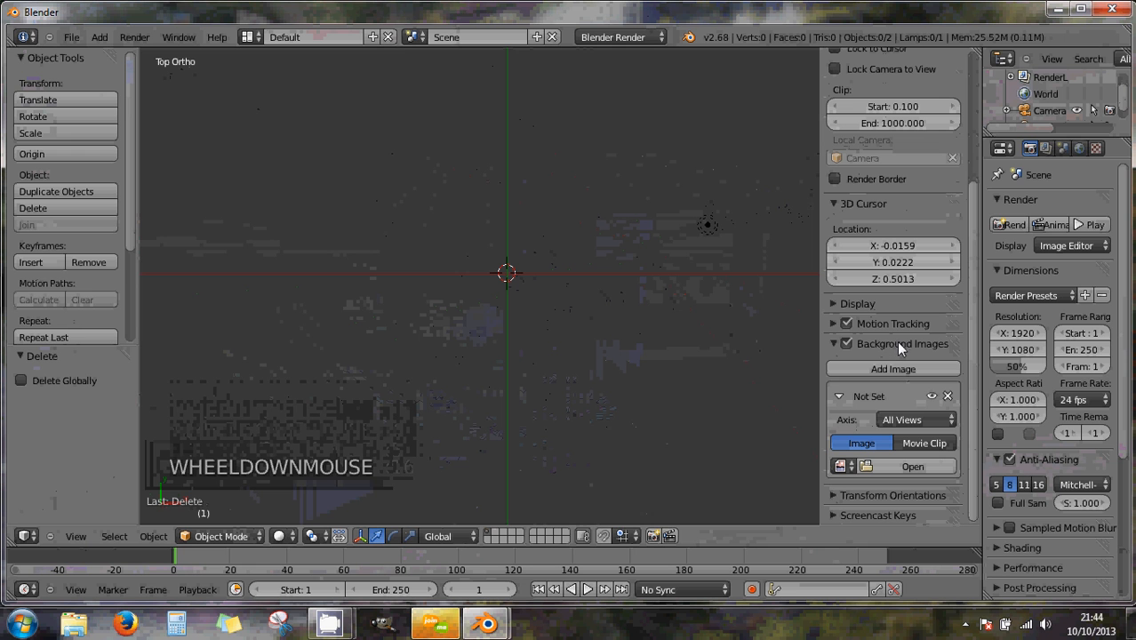
click(847, 344)
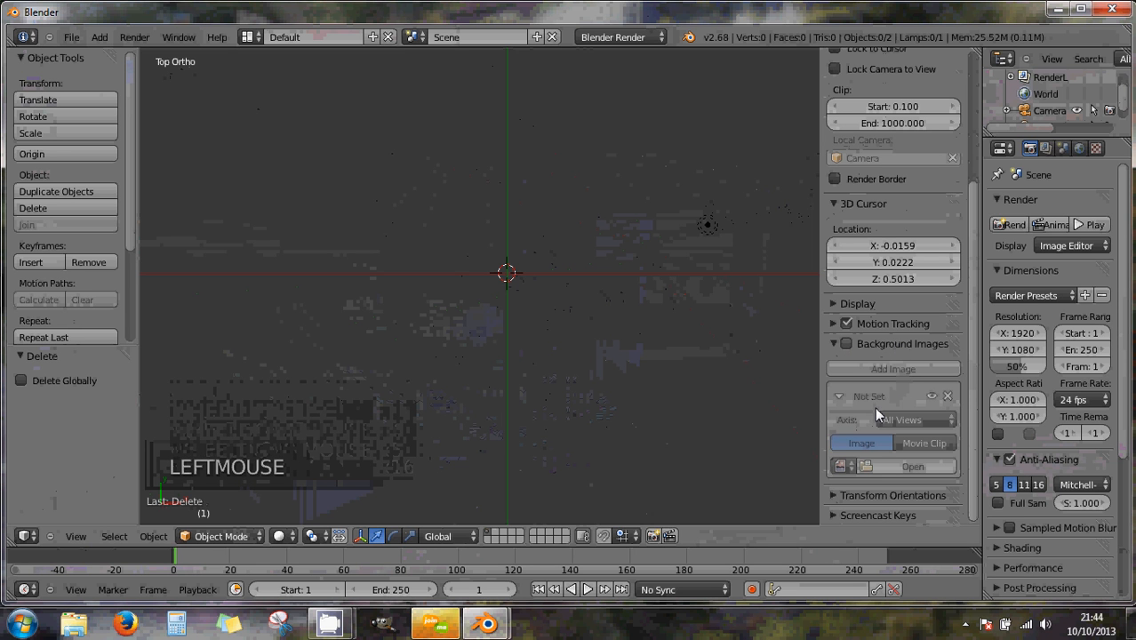
click(846, 344)
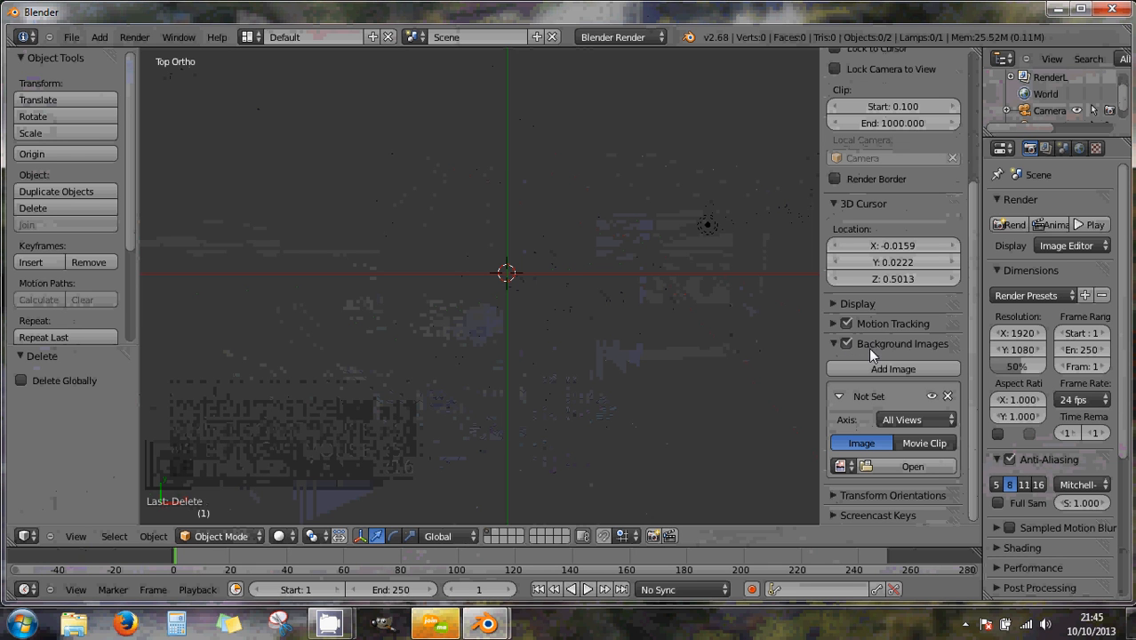
scroll(868, 348, down, 1)
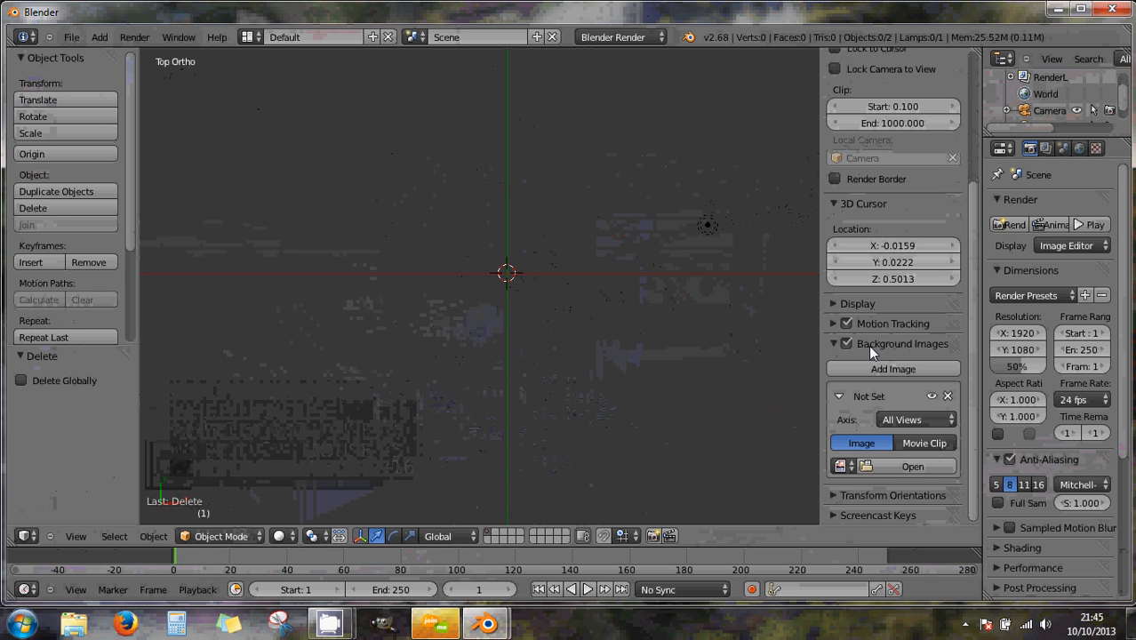
- Limit the background image slot to the Front axis and load pion+tour.png from the Desktop into it
click(914, 419)
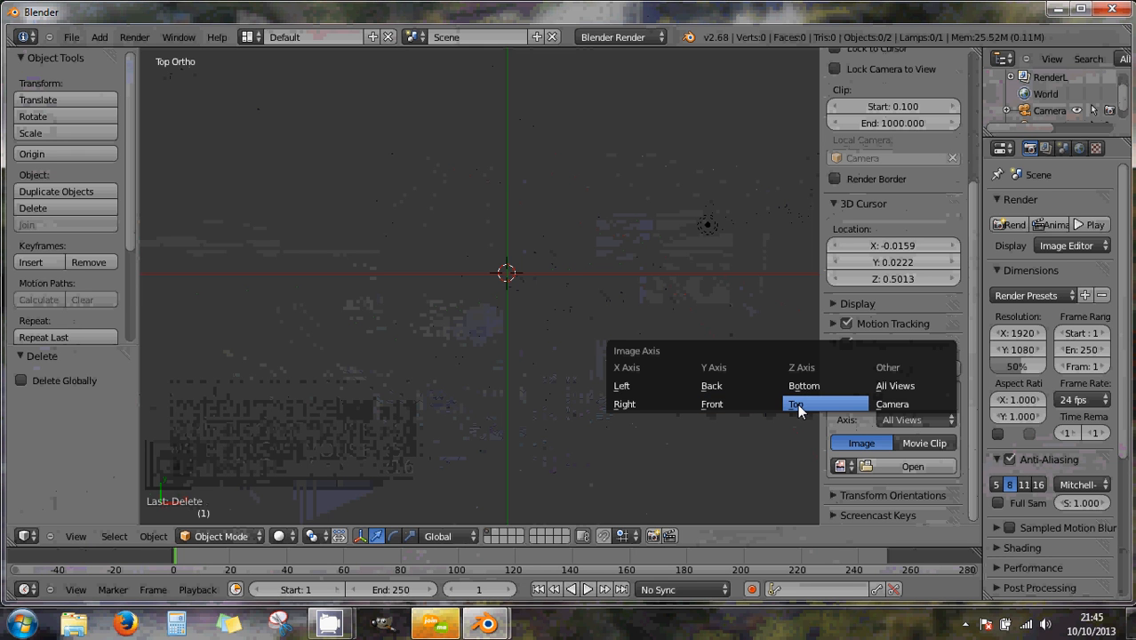
click(717, 404)
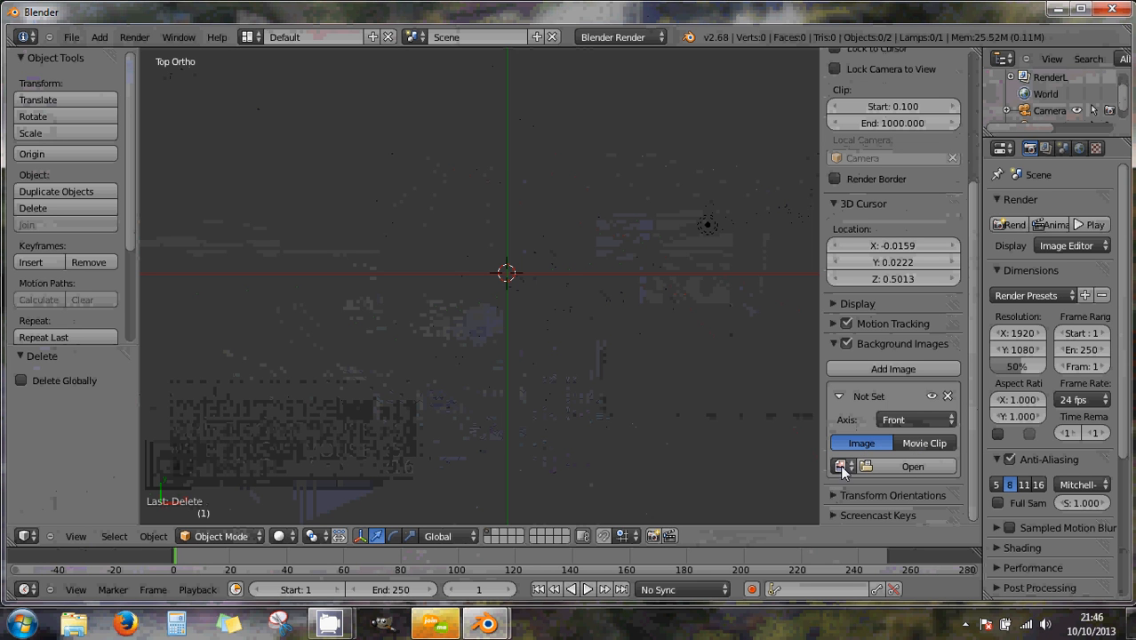
click(865, 465)
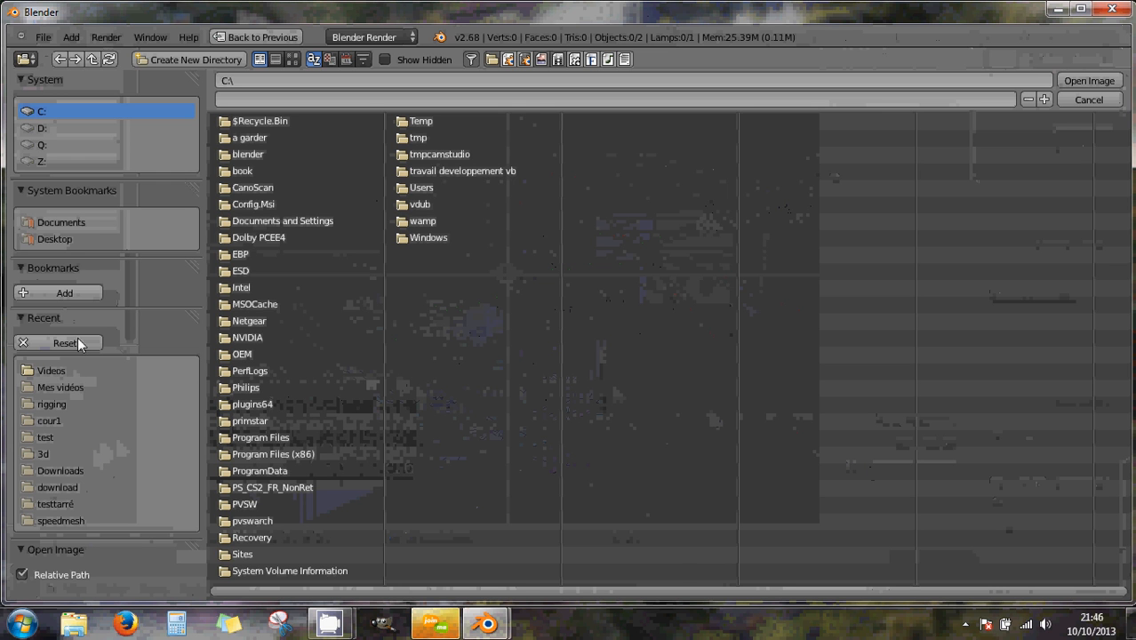
click(67, 236)
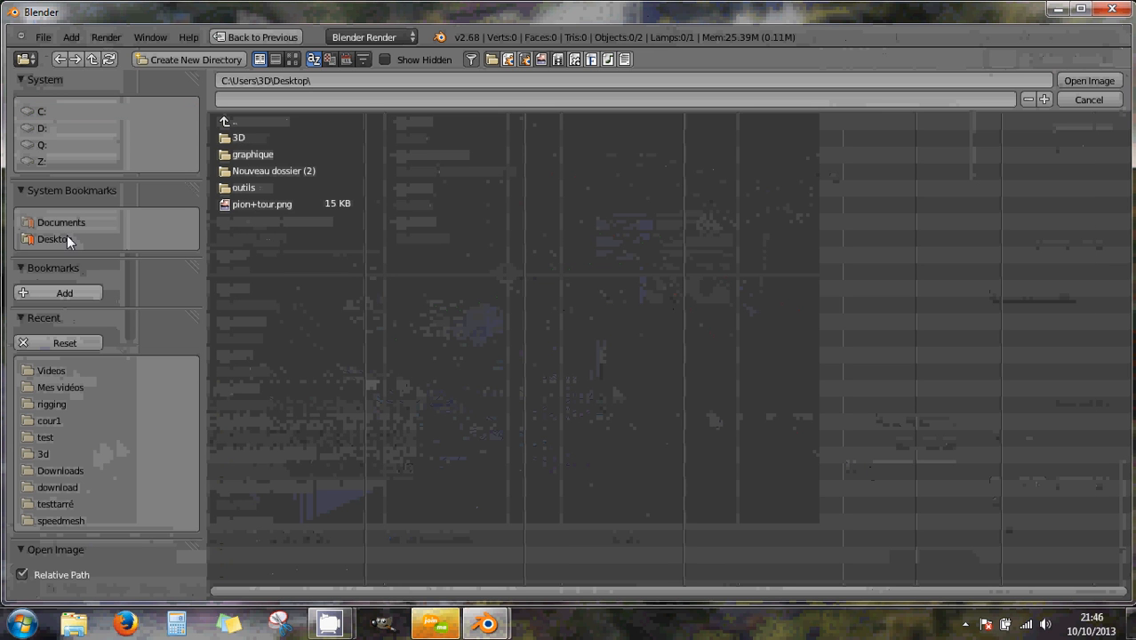
click(261, 203)
double_click(261, 203)
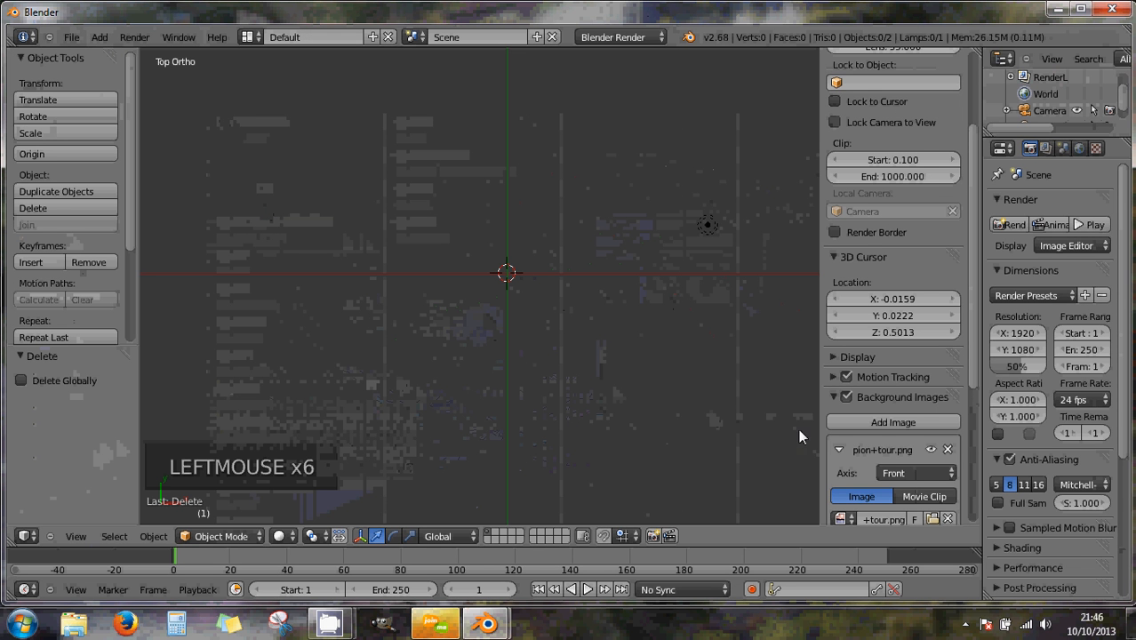
scroll(853, 435, down, 3)
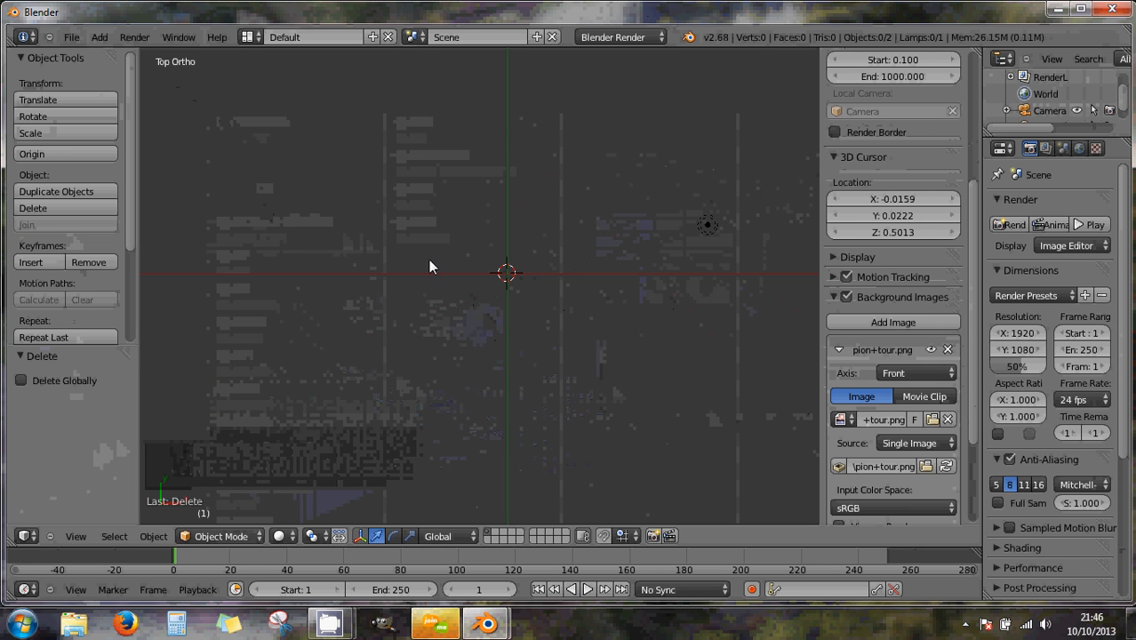
- Check the rook and pawn reference image in Front view, orbit away from it, and return to Front view
click(916, 371)
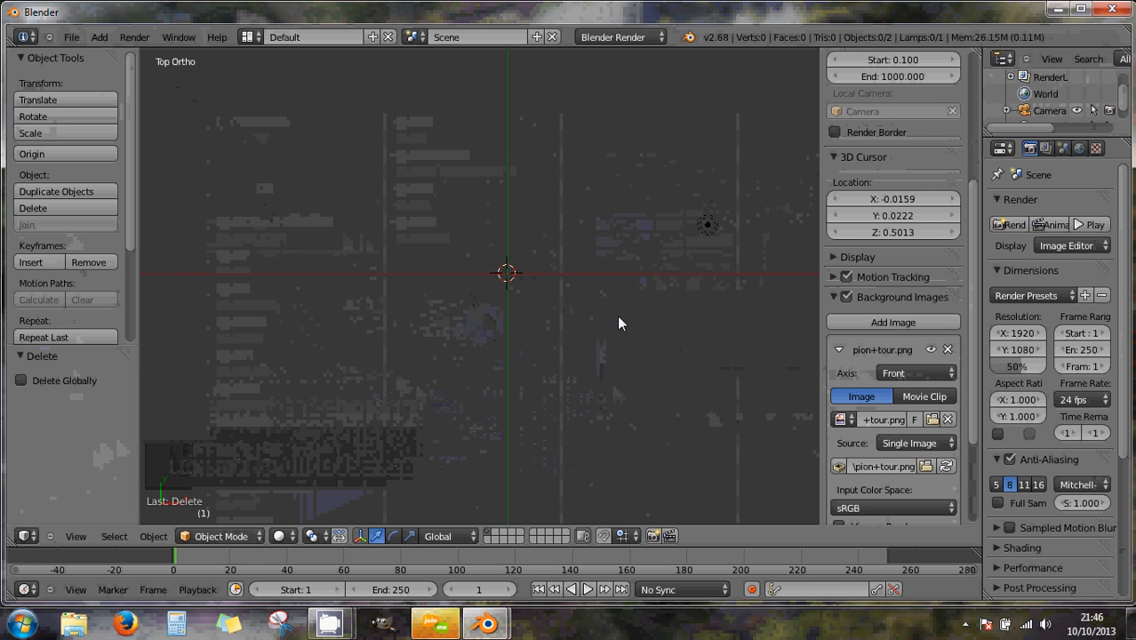
key(KP_1)
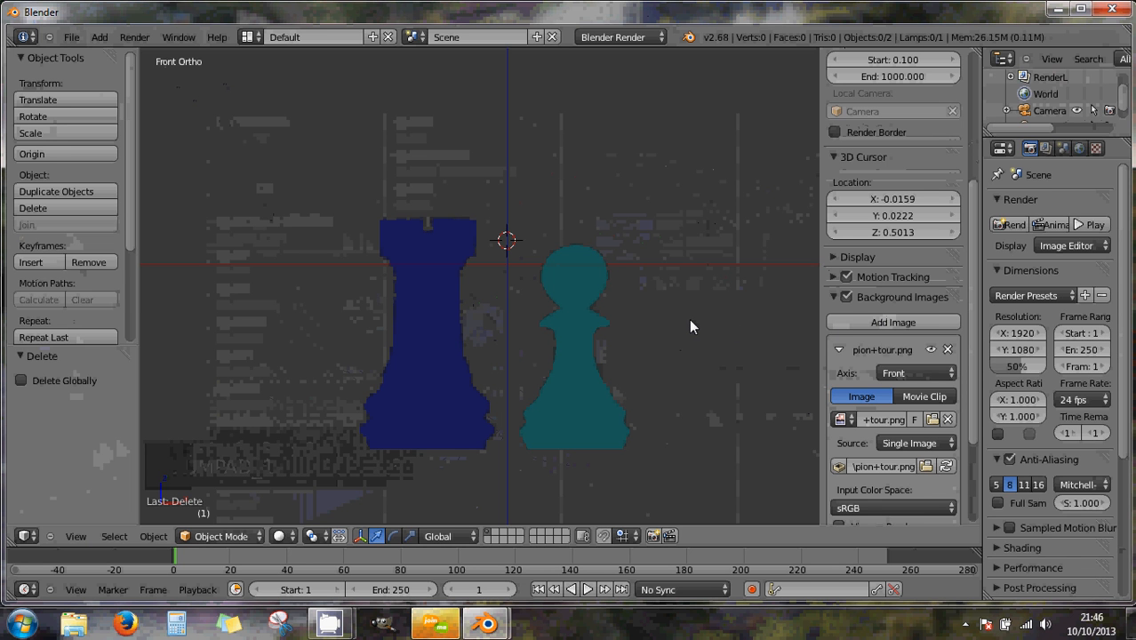
scroll(690, 321, down, 1)
scroll(691, 327, down, 1)
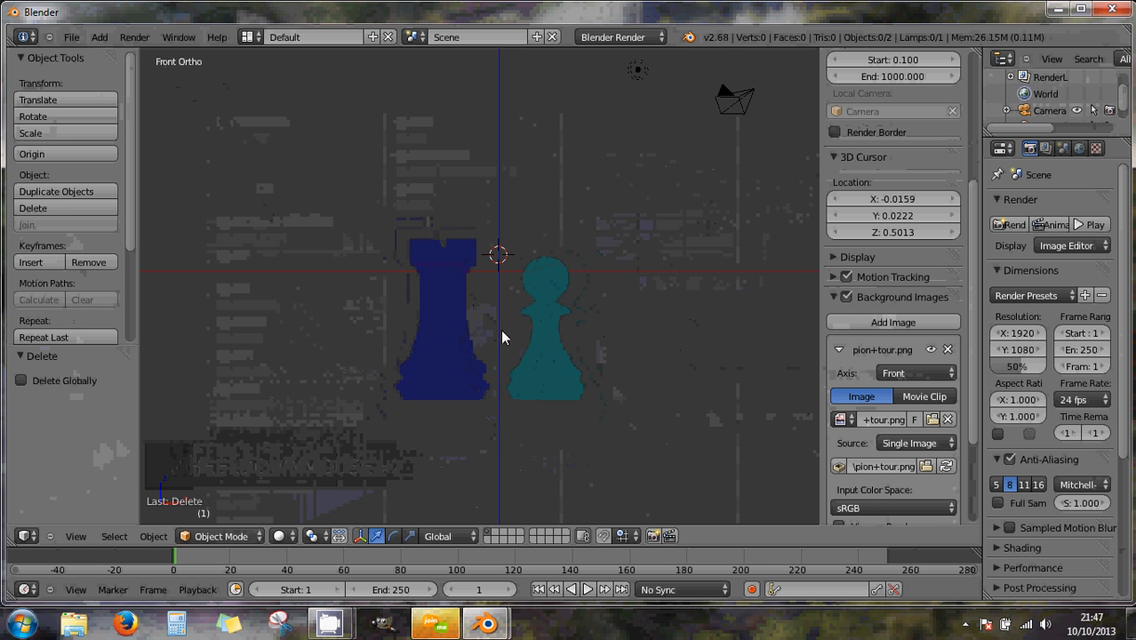
middle_drag(398, 268, 467, 335)
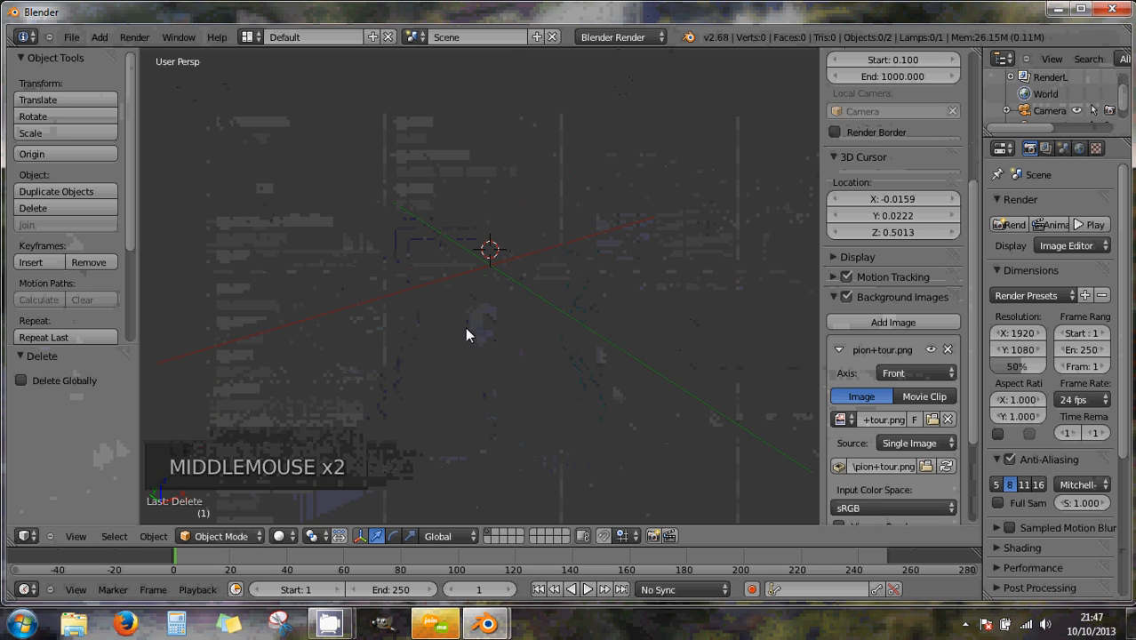
key(KP_1)
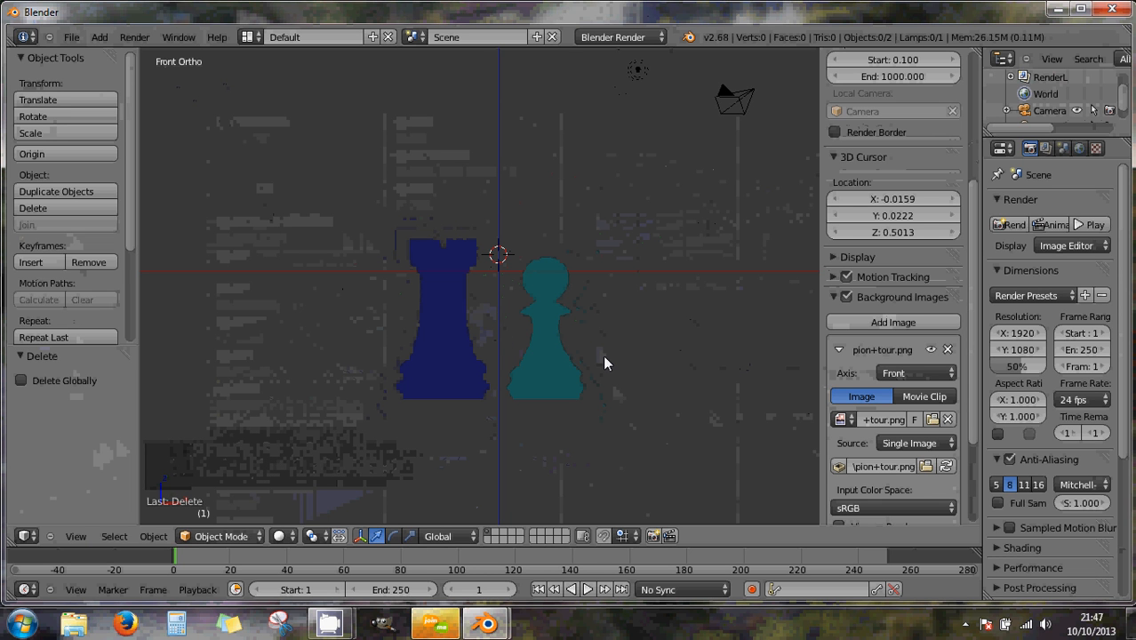
right_click(546, 350)
- Change the reference image's axis to All Views, and finally to Top
click(926, 374)
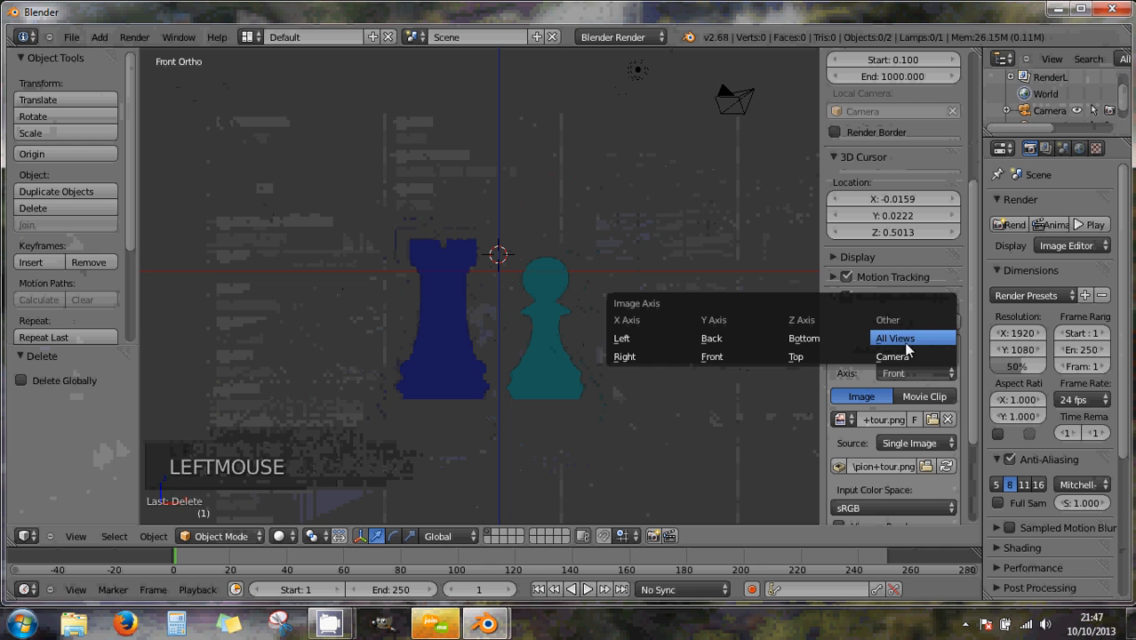
click(904, 341)
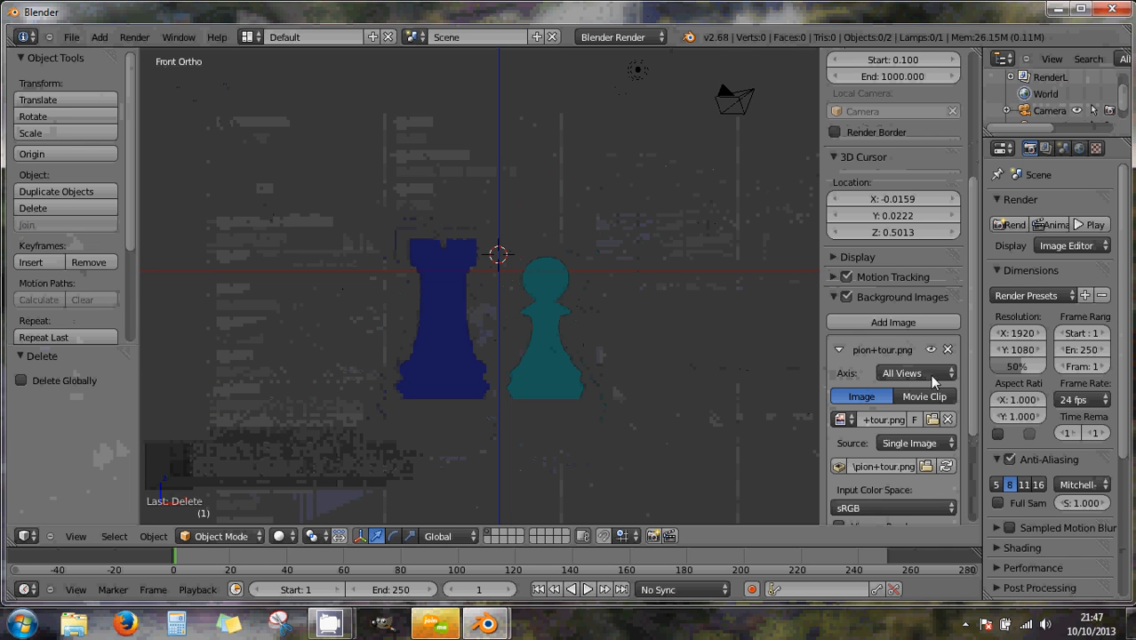
click(887, 378)
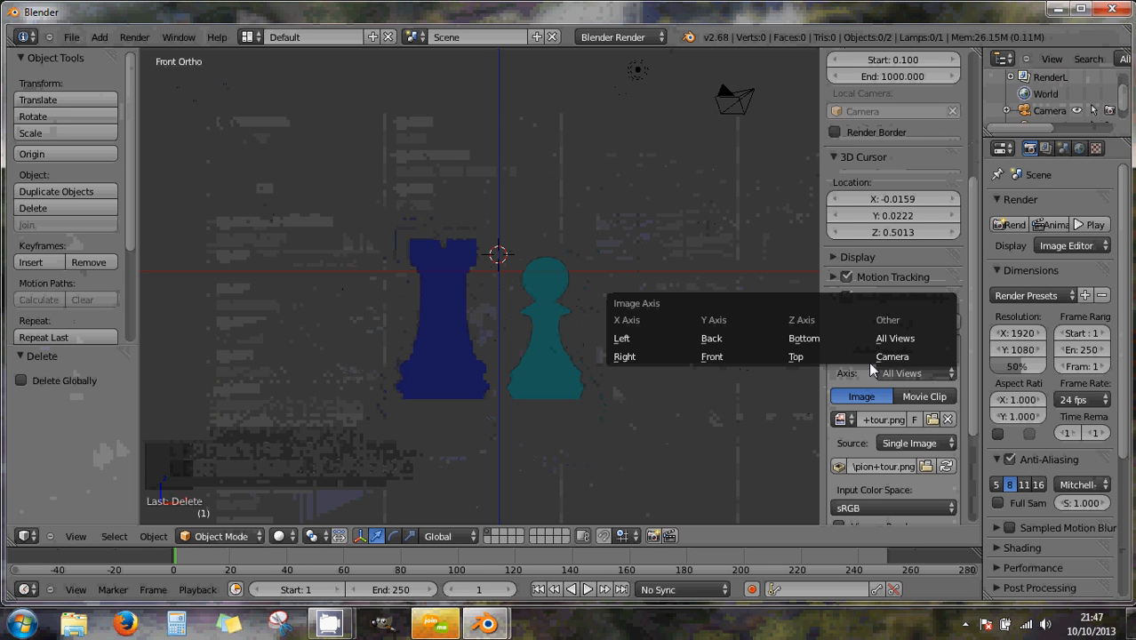
click(802, 358)
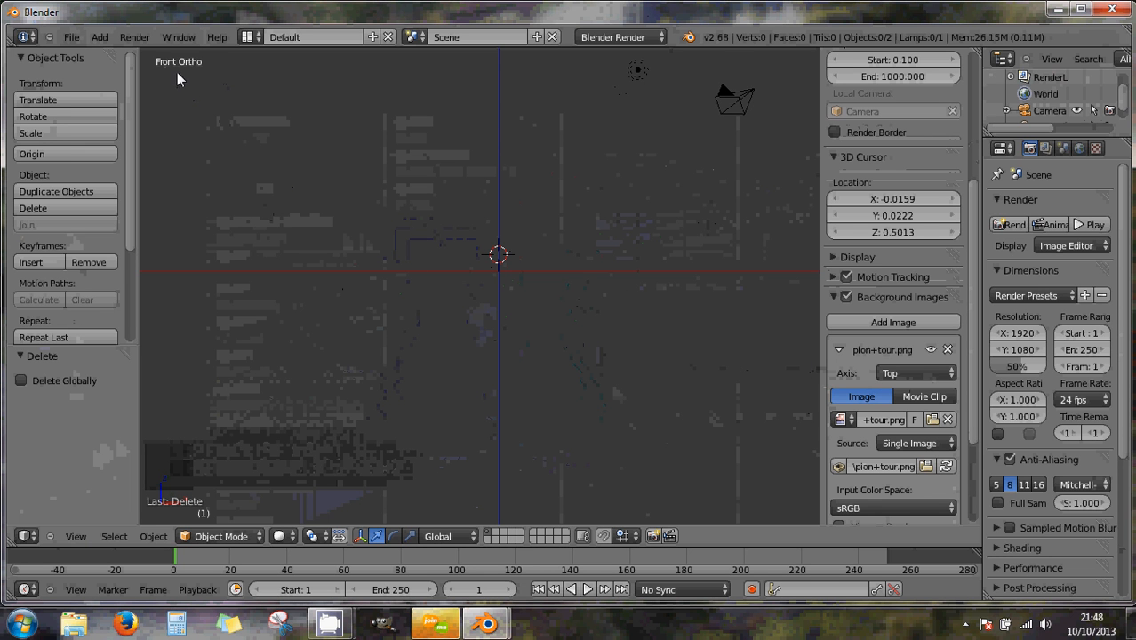
- Compare the pion+tour.png reference in Top and Front views, then set its axis to Front
click(495, 273)
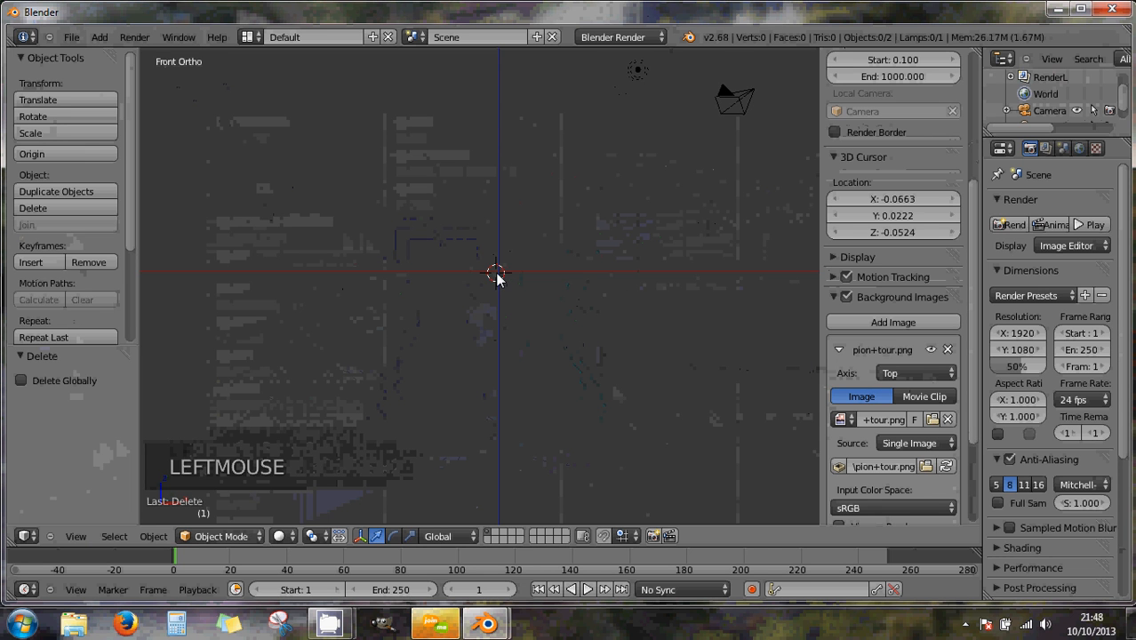
key(KP_7)
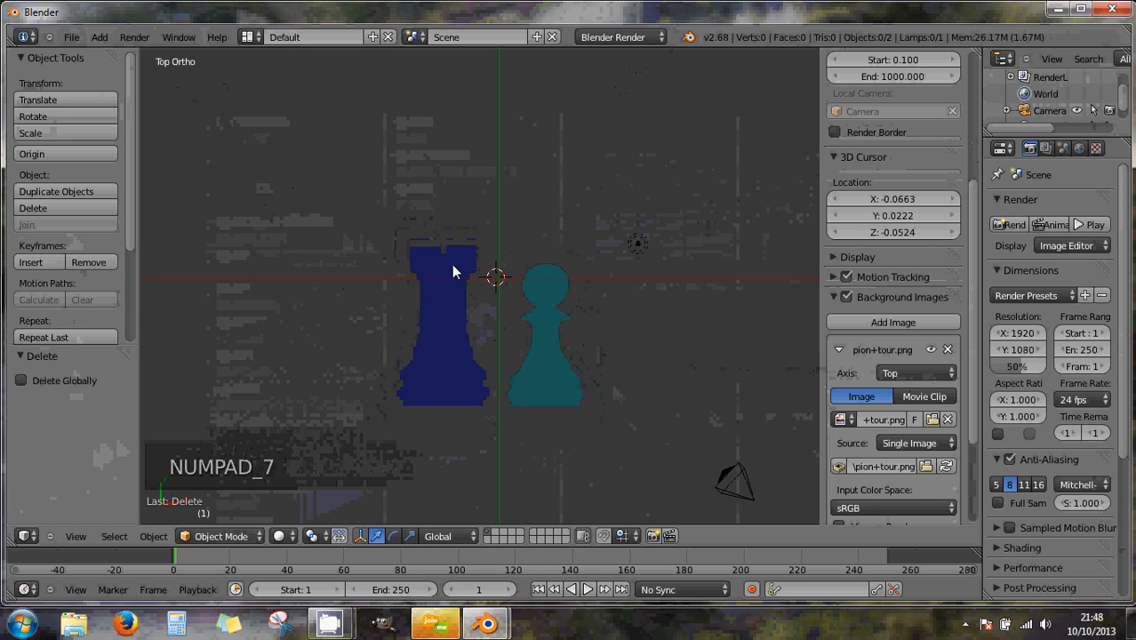
key(KP_1)
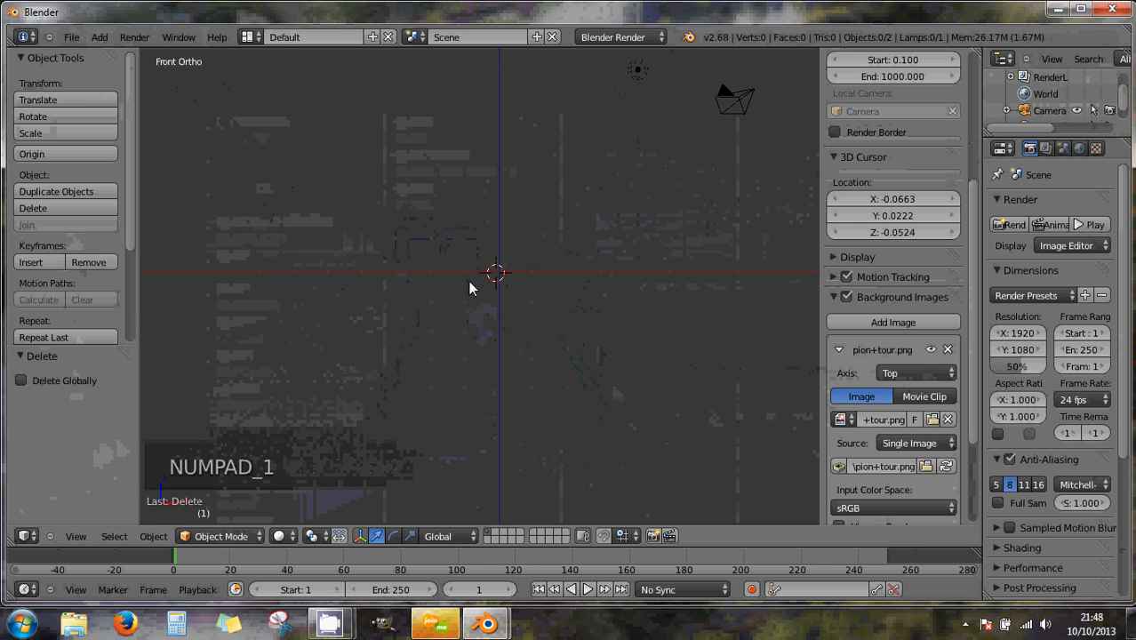
click(905, 372)
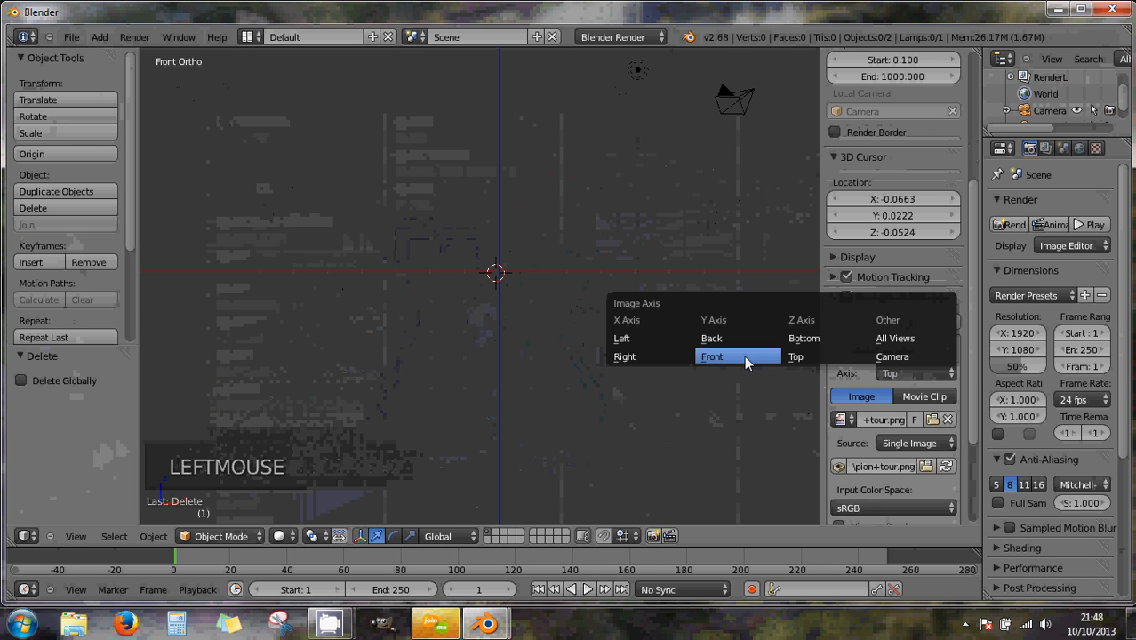
click(715, 362)
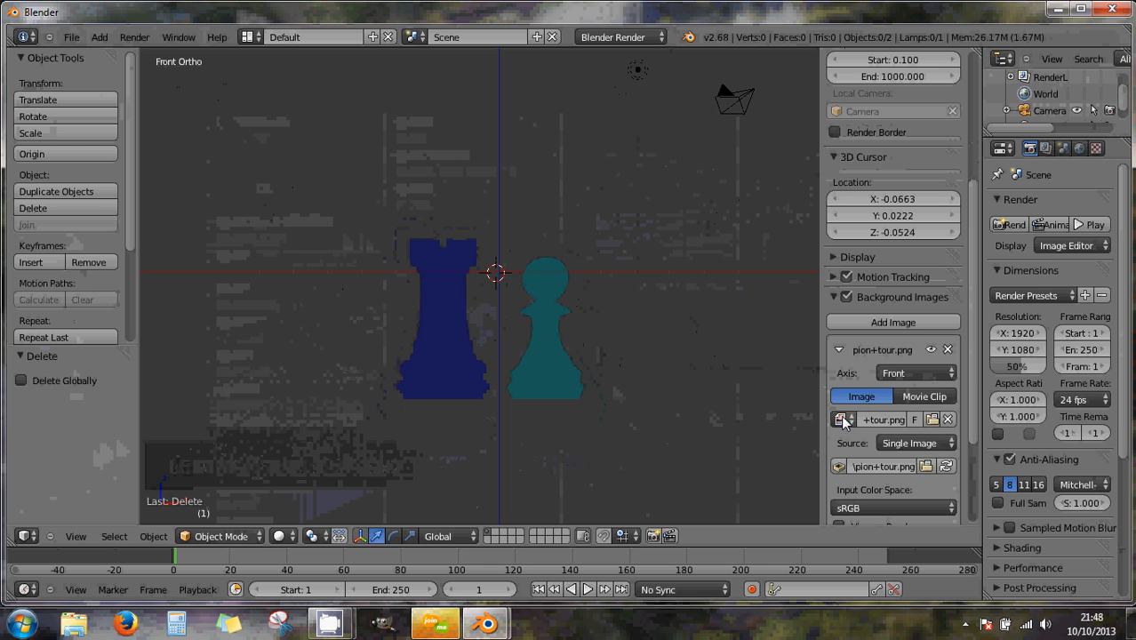
- Unlink pion+tour.png from its background image slot, browse C: and Documents without opening a file, and remove the empty slot
click(947, 420)
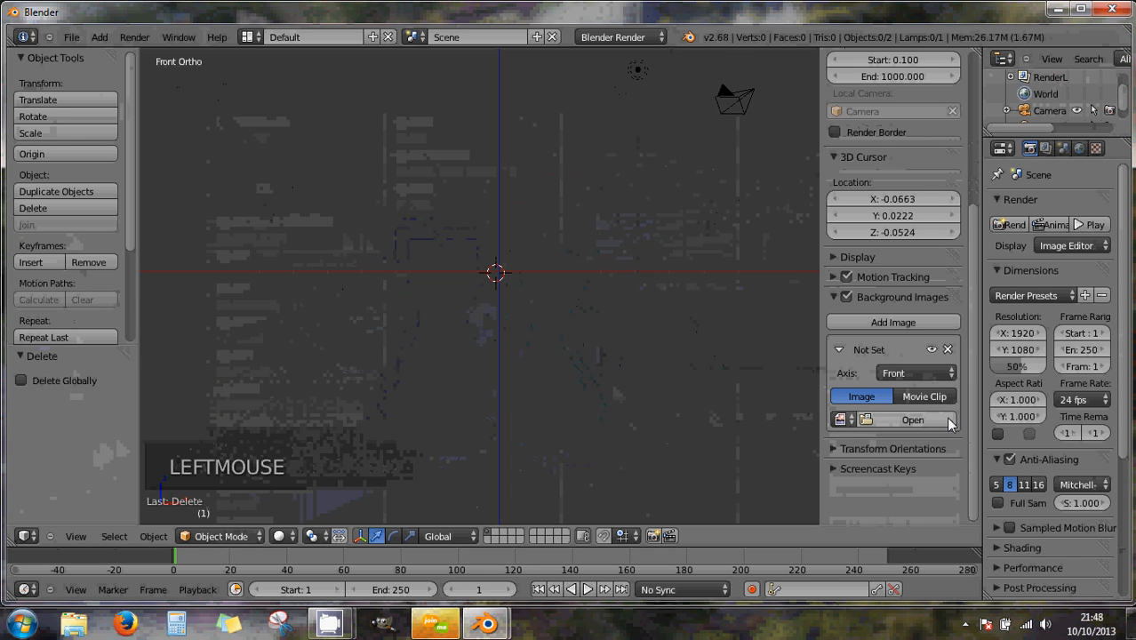
click(882, 419)
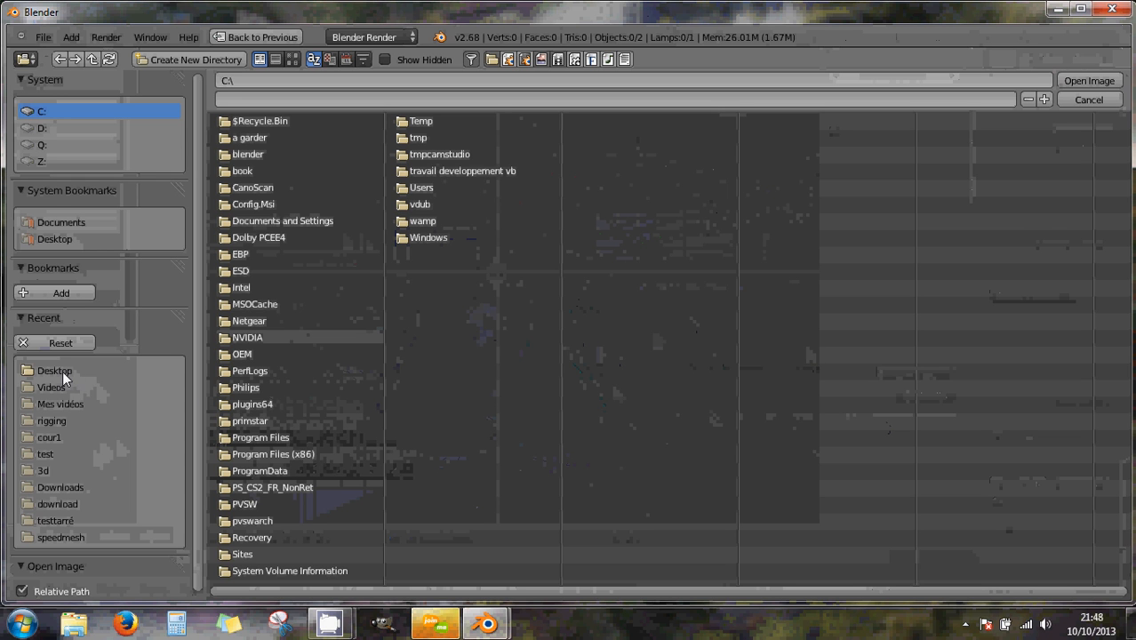
click(73, 223)
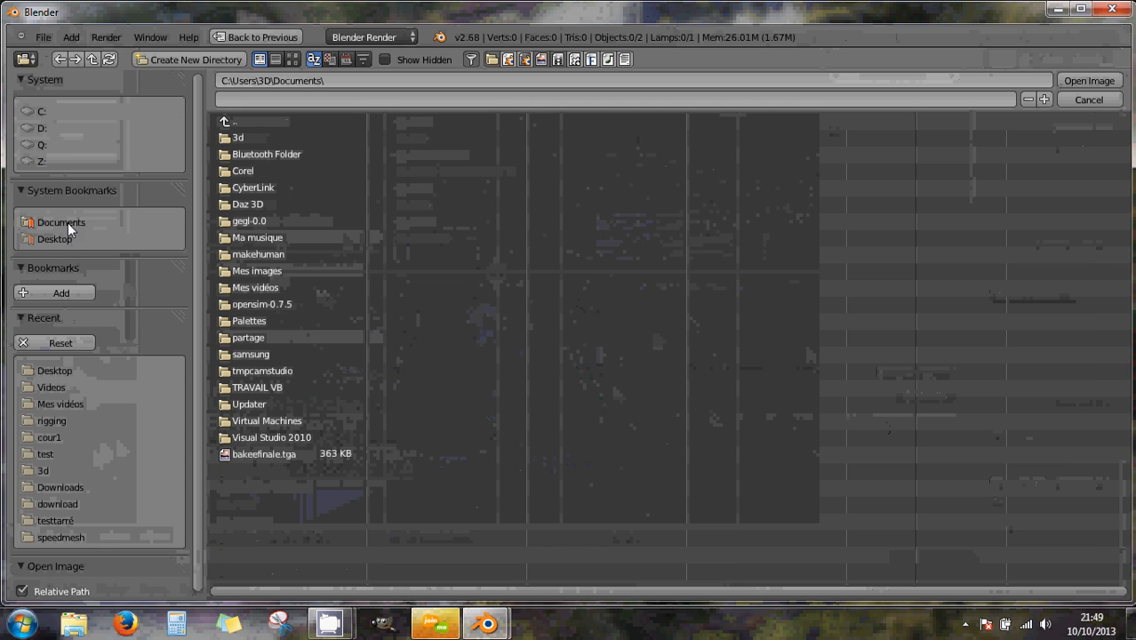
click(41, 110)
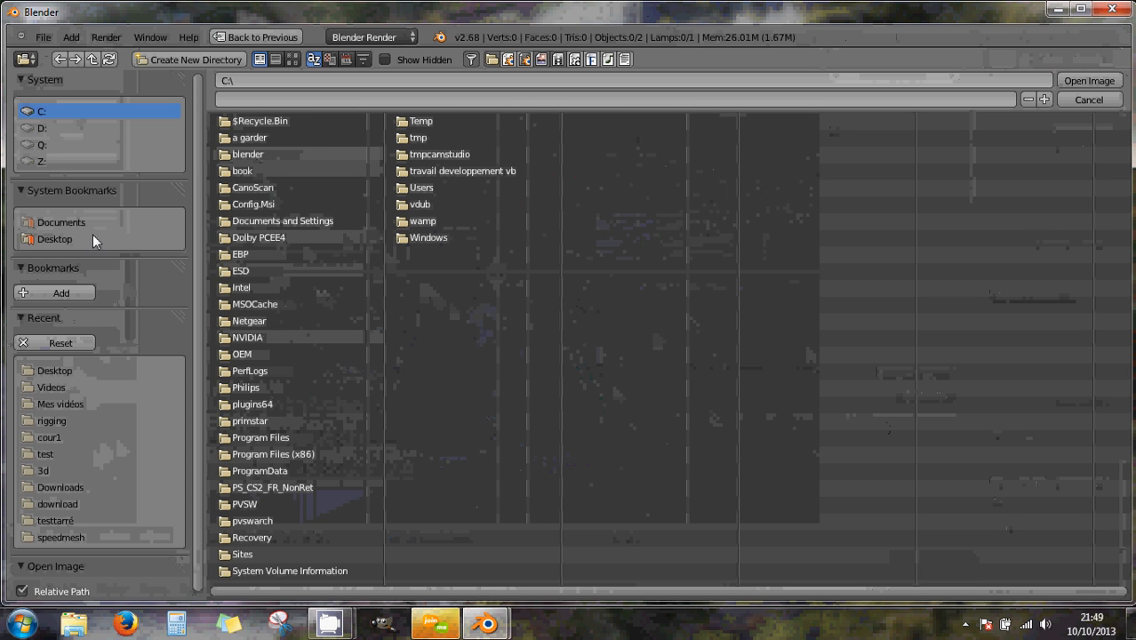
click(63, 222)
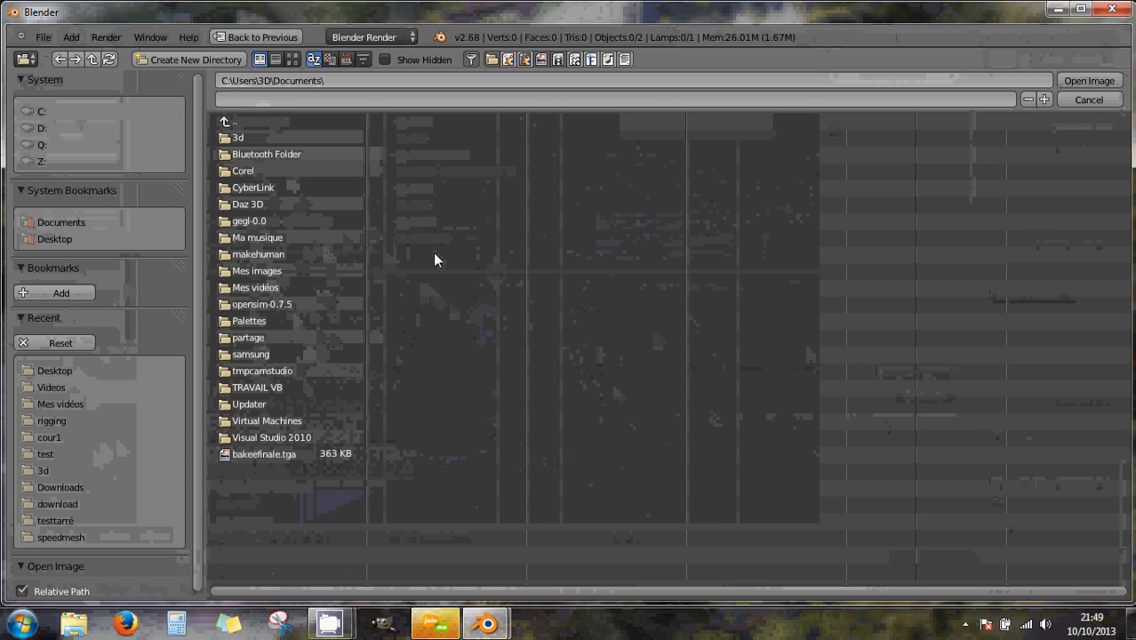
click(1102, 99)
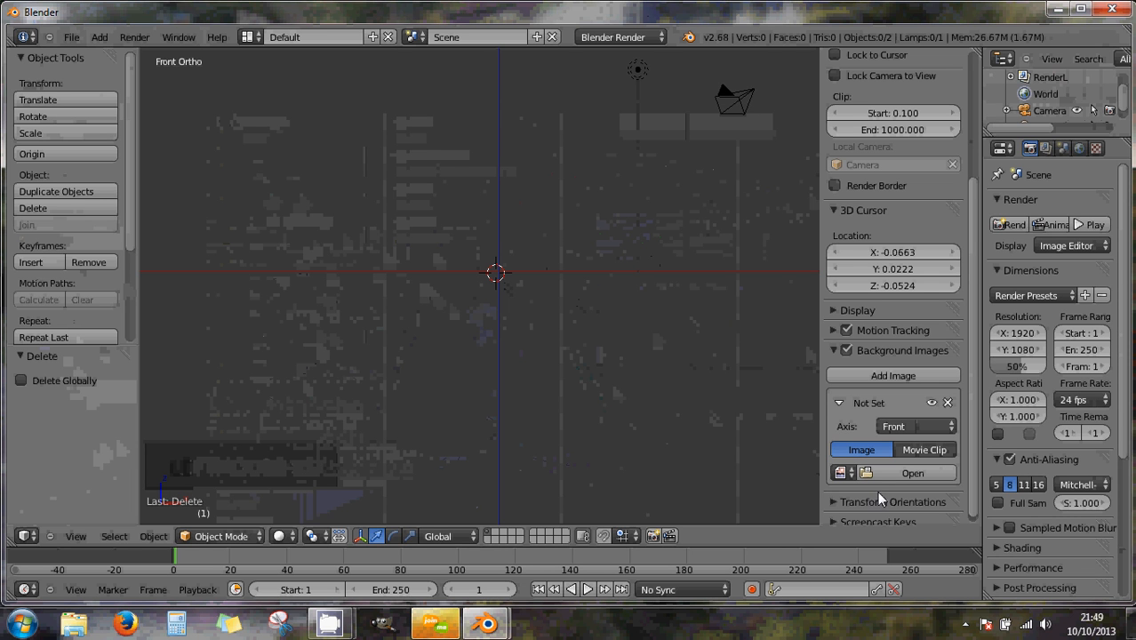
click(948, 403)
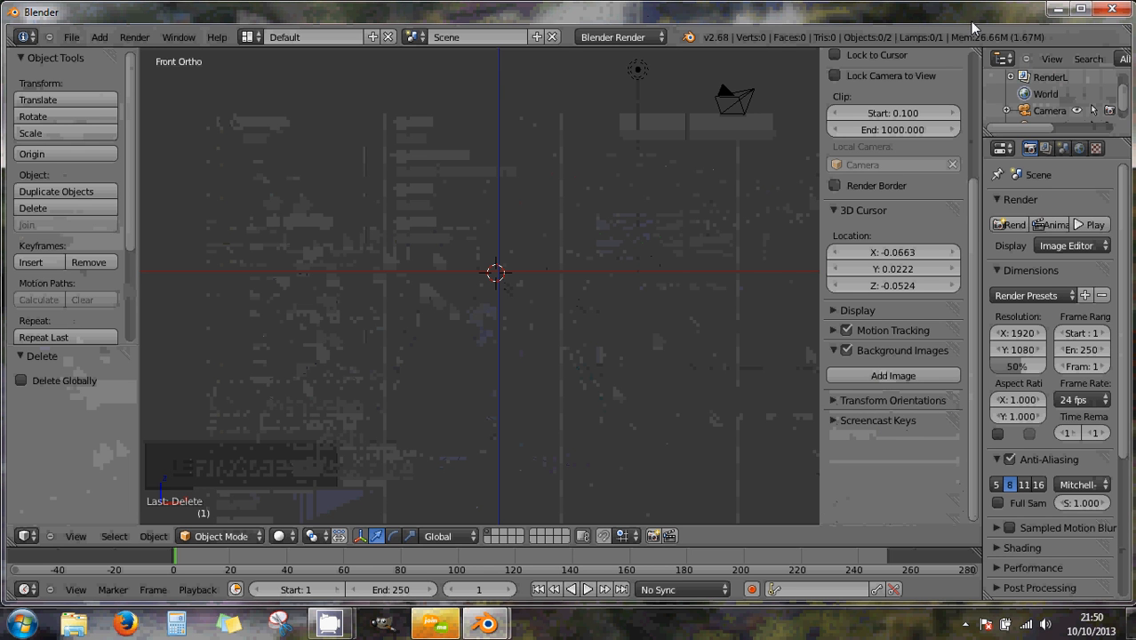
- Load pion+tour.png straight from the desktop as a background image, and compare the Front view in perspective and orthographic
drag(968, 22, 984, 292)
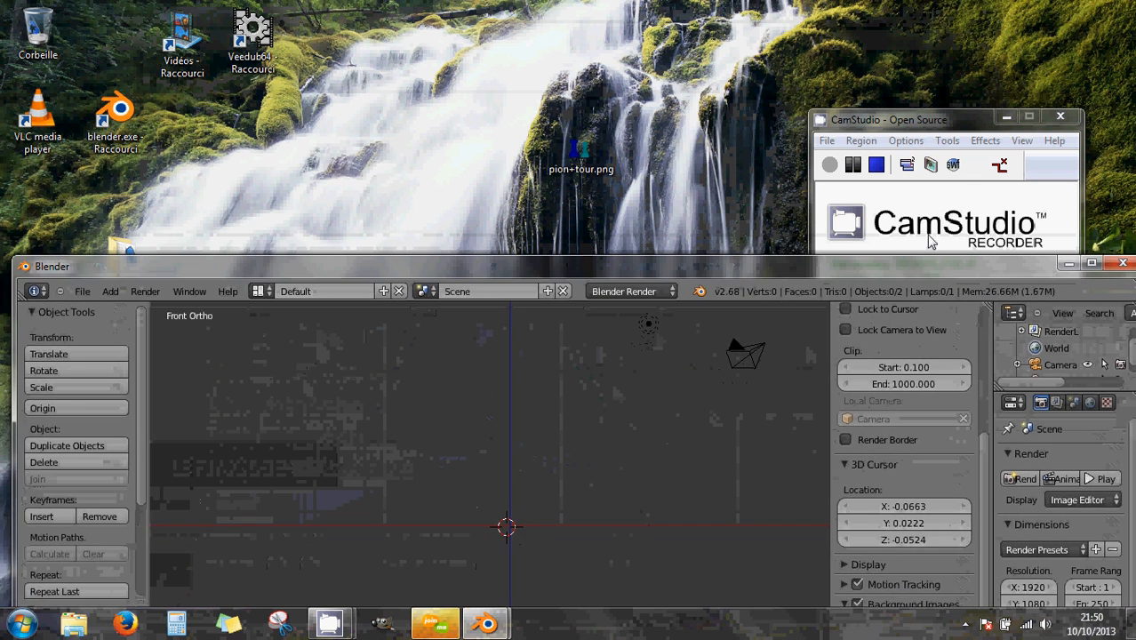
click(585, 153)
drag(585, 149, 490, 440)
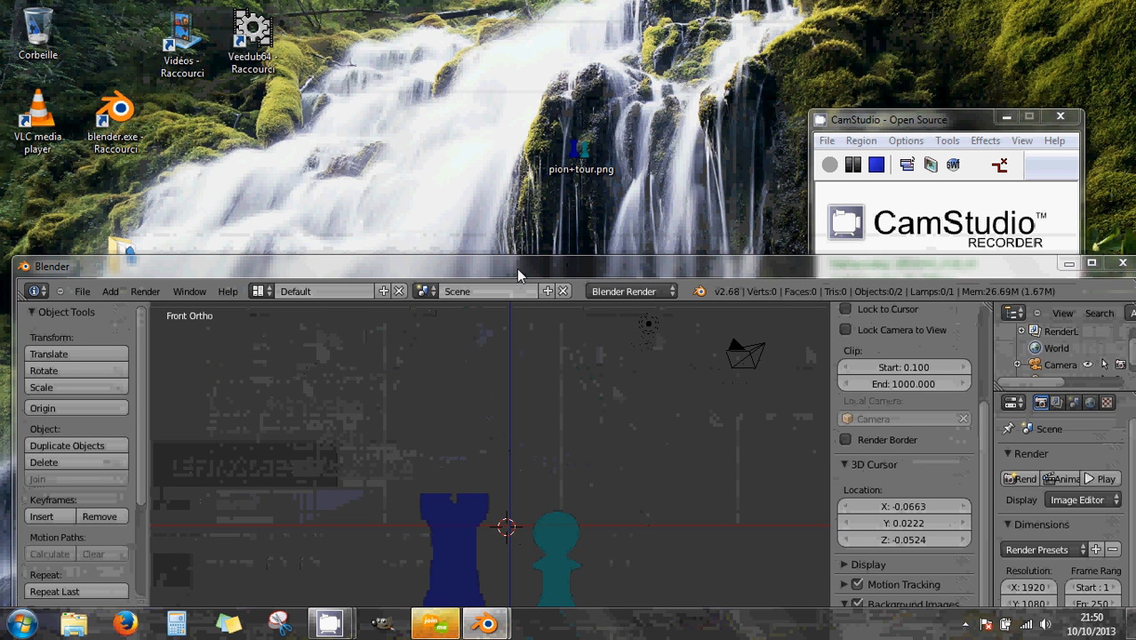
drag(516, 269, 493, 22)
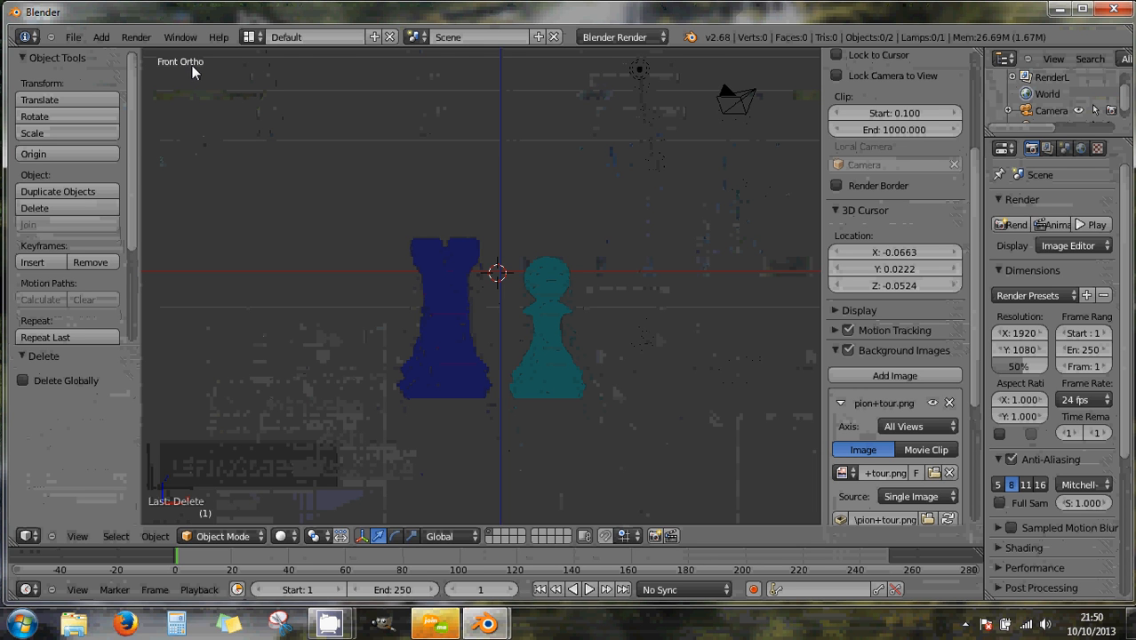
key(KP_5)
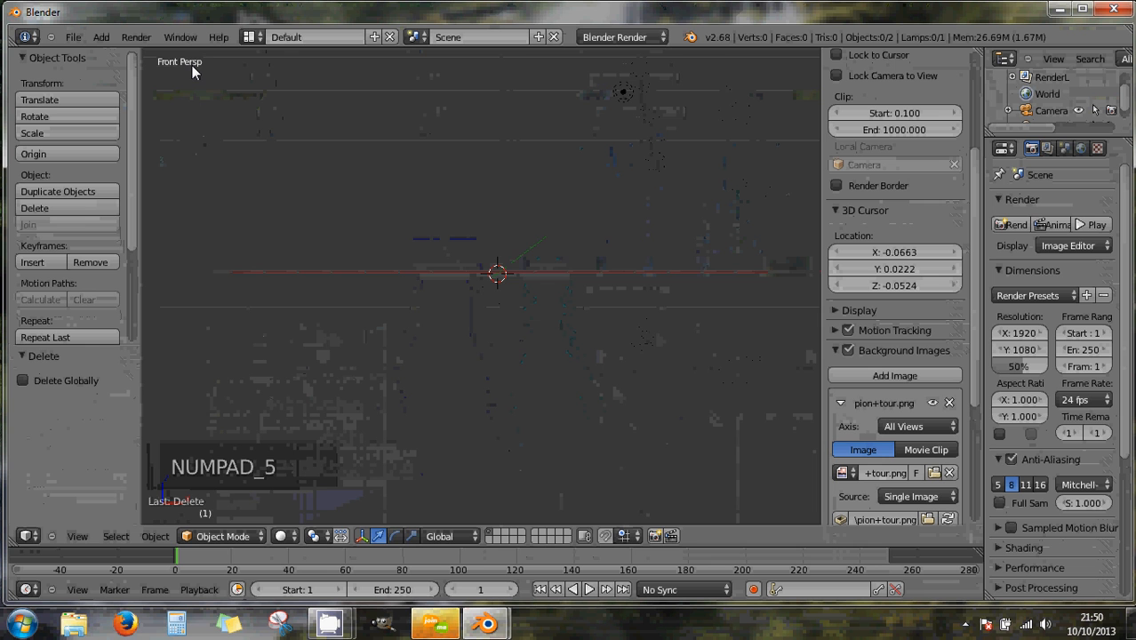
key(KP_5)
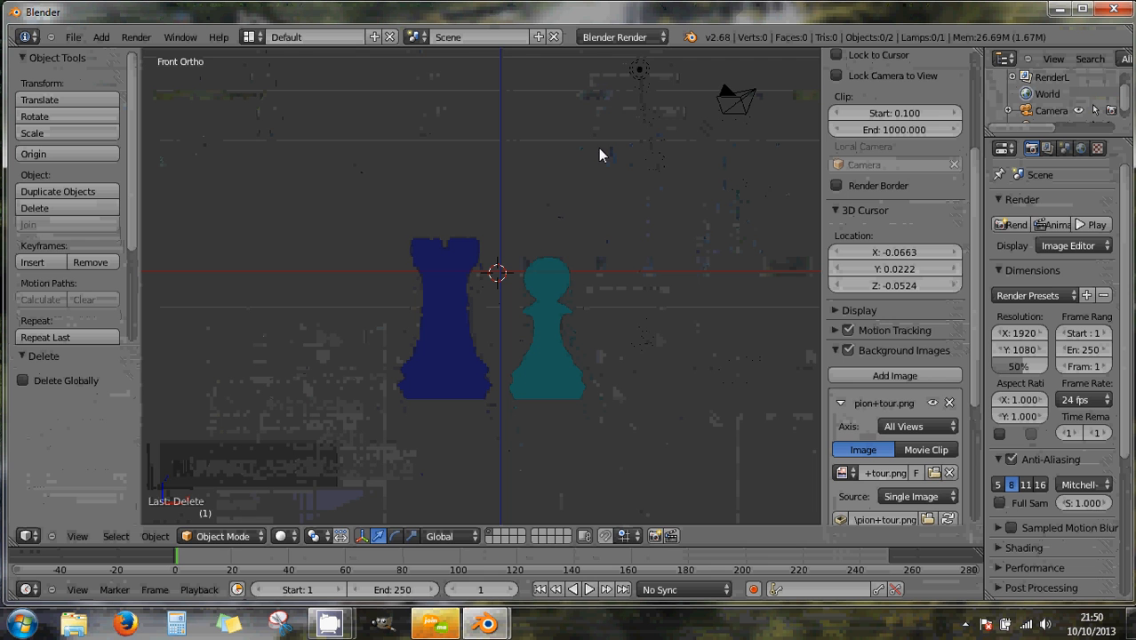
- Review the reference image's settings and open the file browsers for the image and its source path without replacing the file
scroll(925, 485, down, 1)
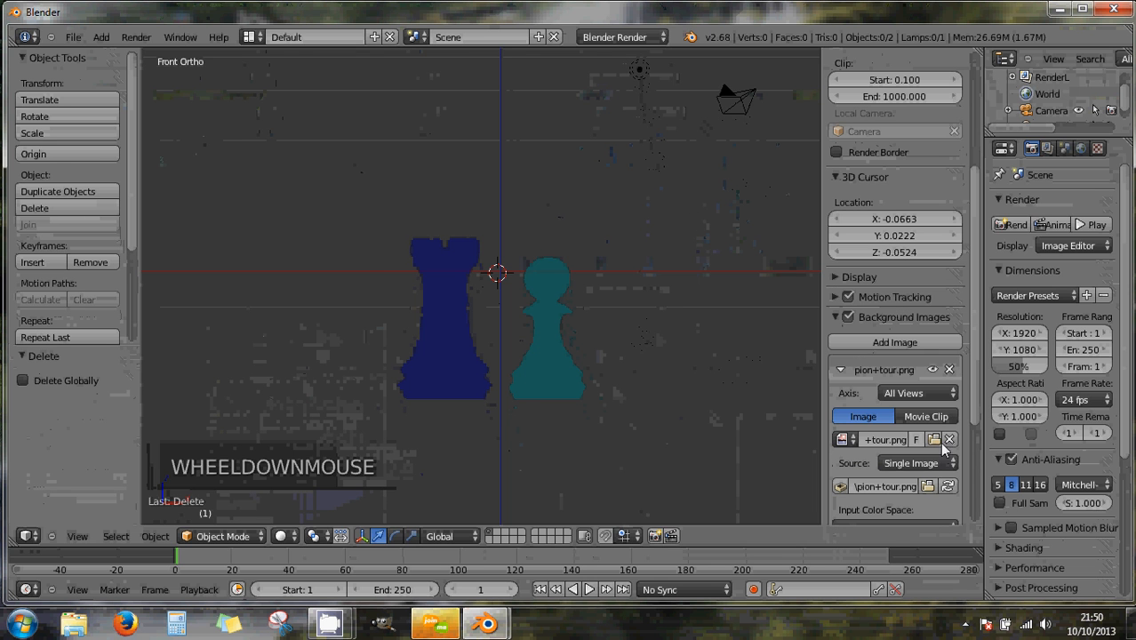
click(934, 440)
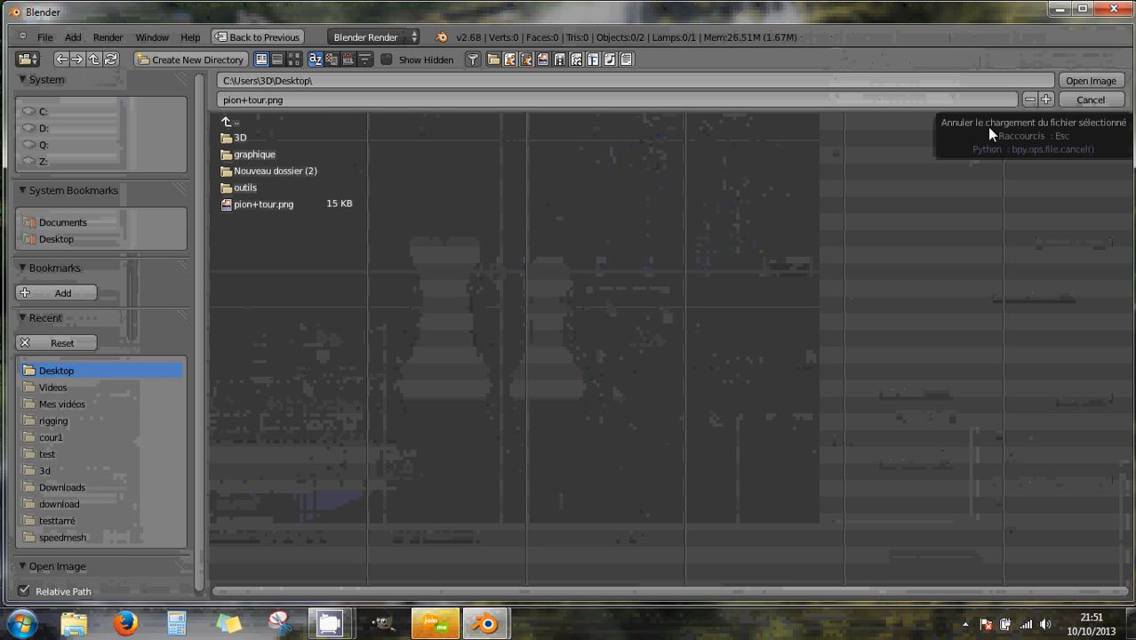
key(Escape)
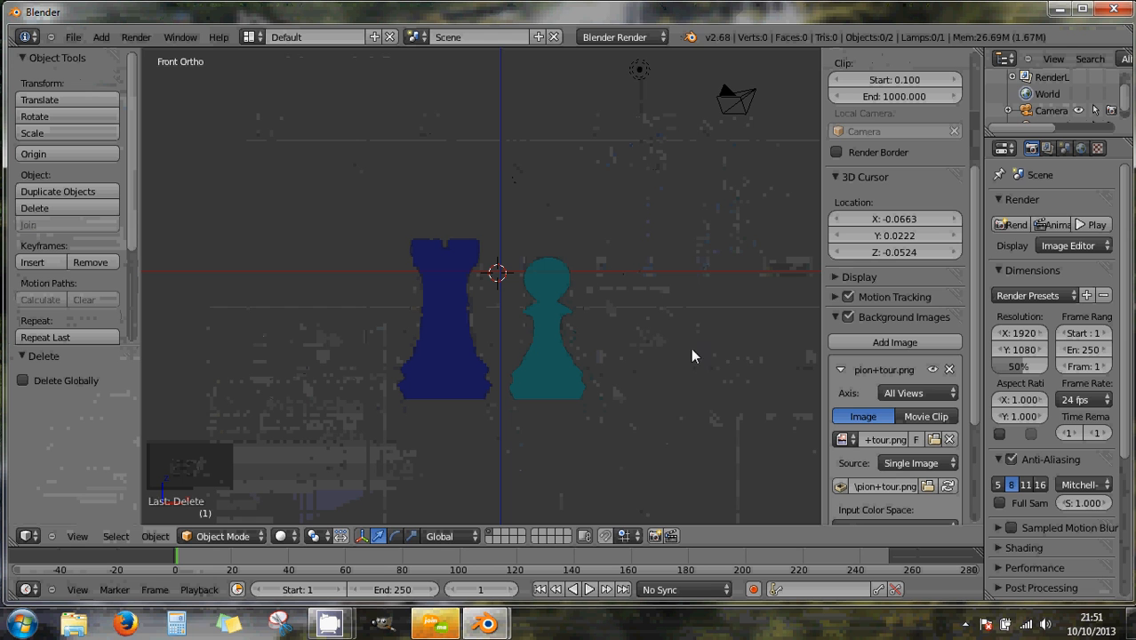
click(904, 342)
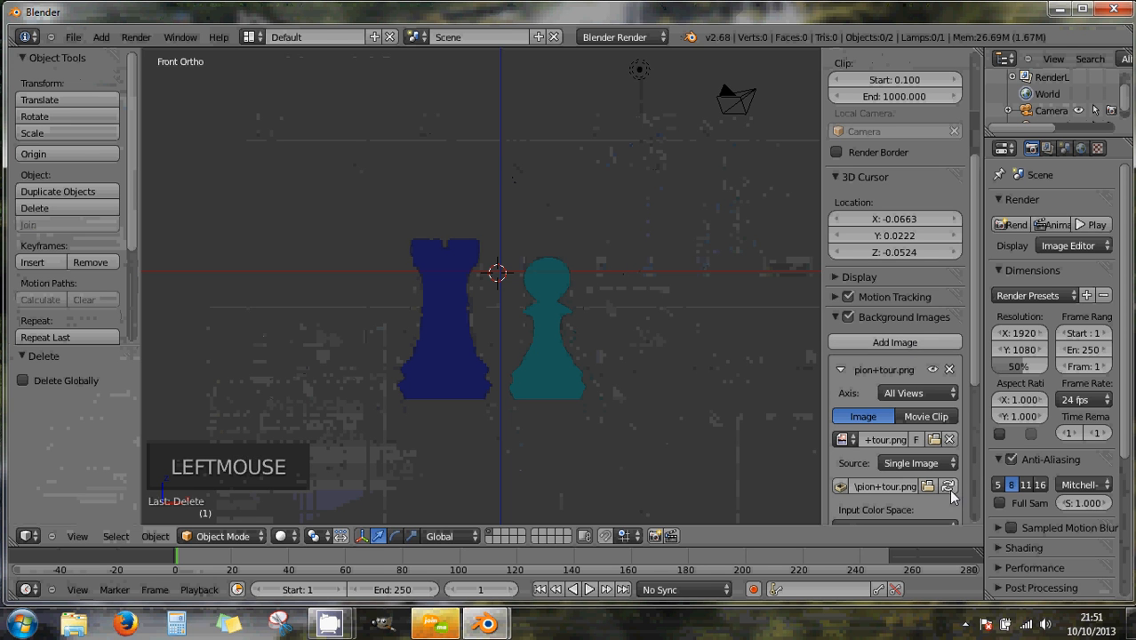
scroll(947, 467, down, 4)
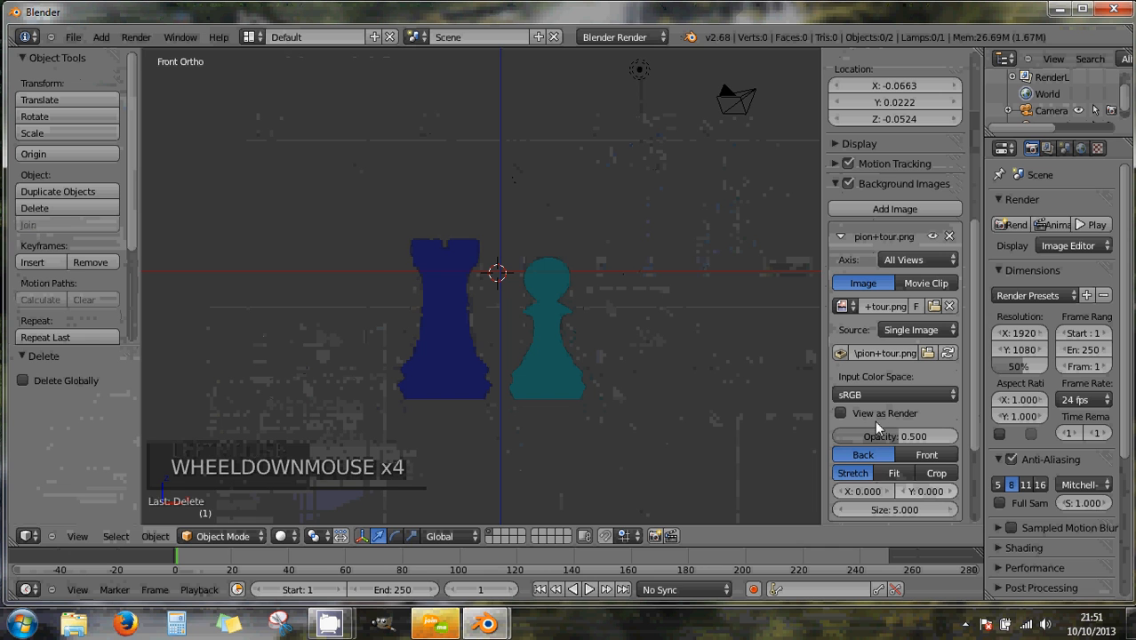
click(928, 354)
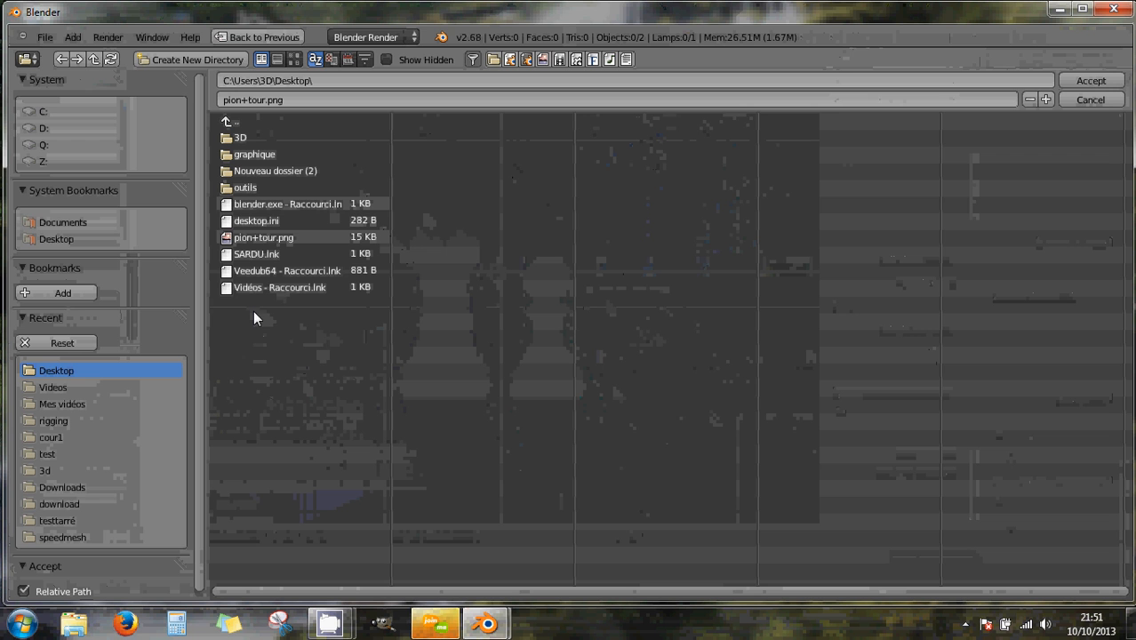
click(1090, 100)
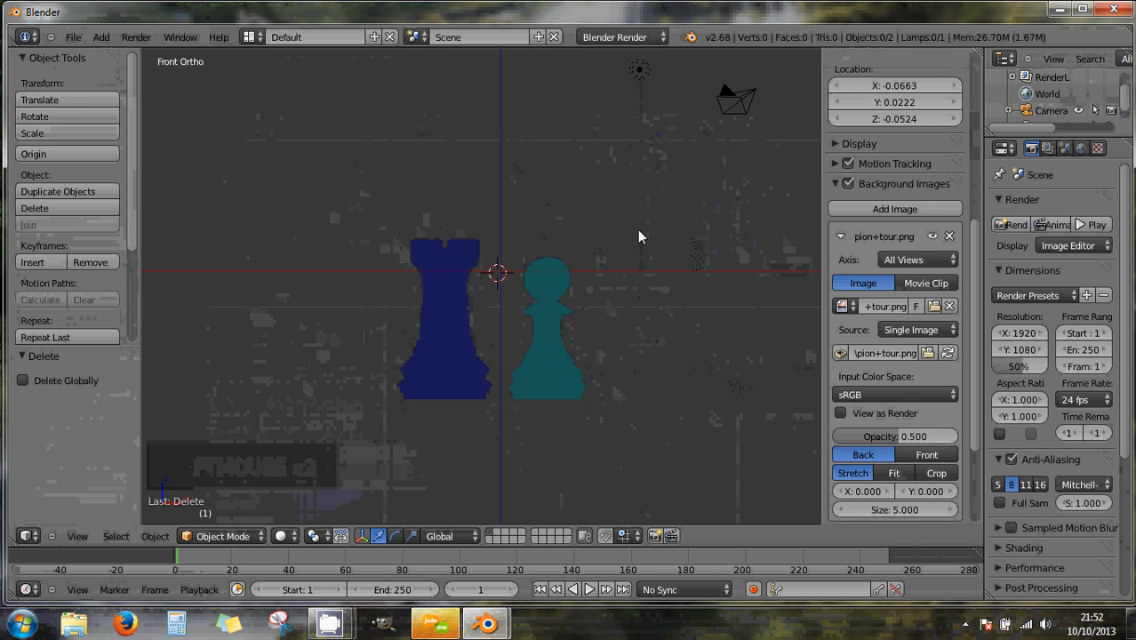
- Close Blender and relaunch it from its desktop shortcut with the high-performance NVIDIA processor, then dismiss the splash screen
mouse_move(631, 10)
mouse_down()
mouse_move(626, 425)
mouse_move(685, 478)
mouse_move(663, 427)
mouse_move(657, 81)
mouse_move(628, 15)
mouse_up()
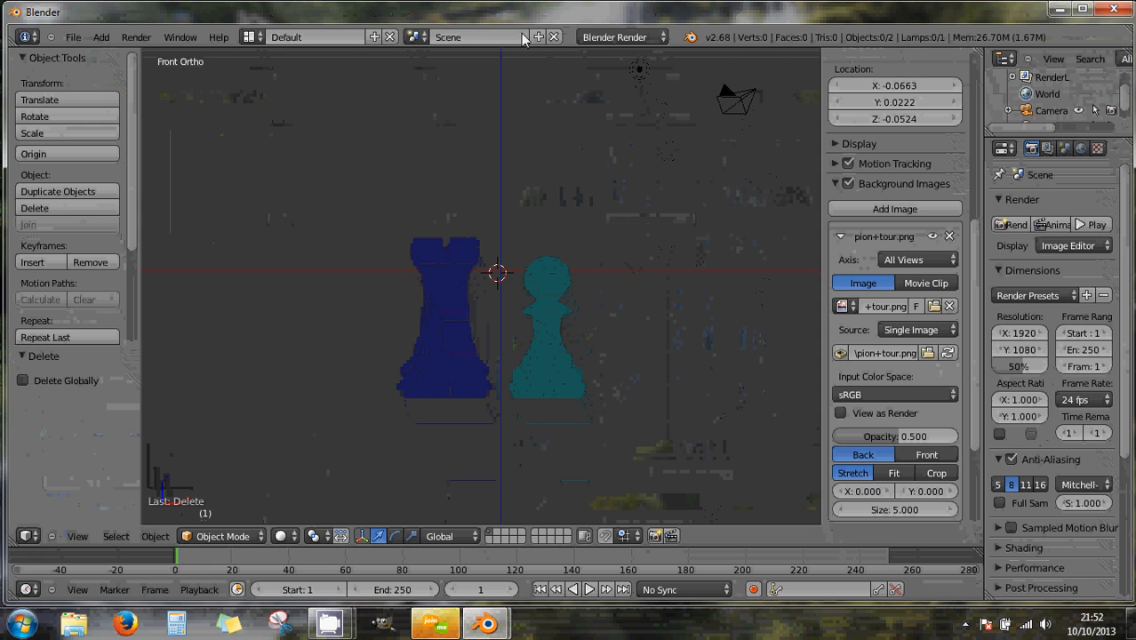
mouse_move(500, 13)
mouse_down()
mouse_move(520, 367)
mouse_move(550, 480)
mouse_move(527, 56)
mouse_move(504, 19)
mouse_up()
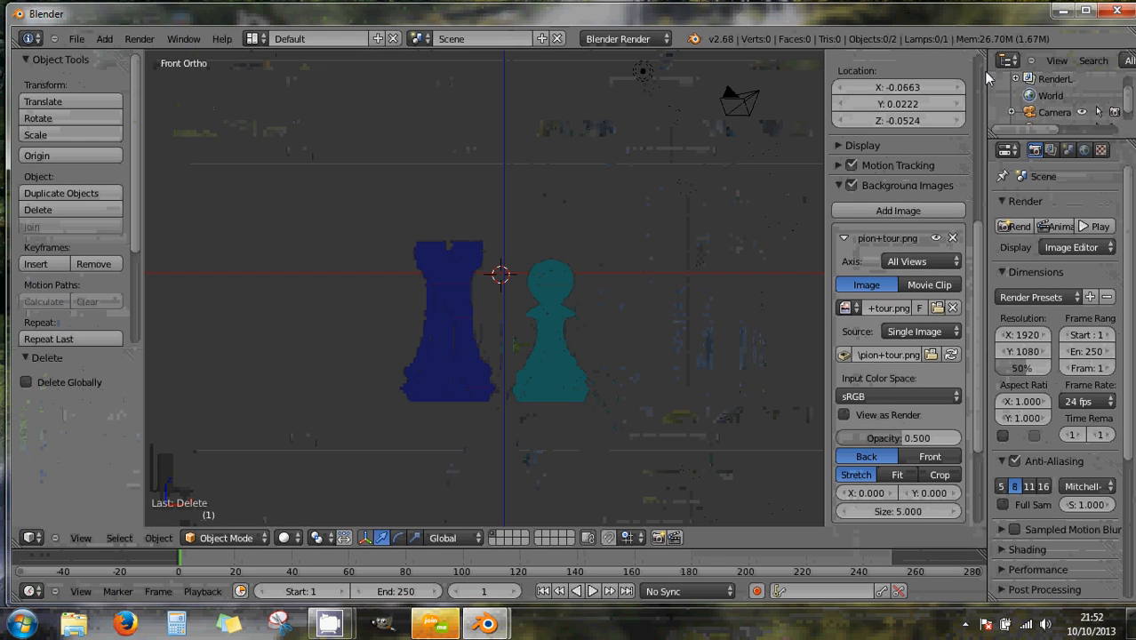
click(1122, 11)
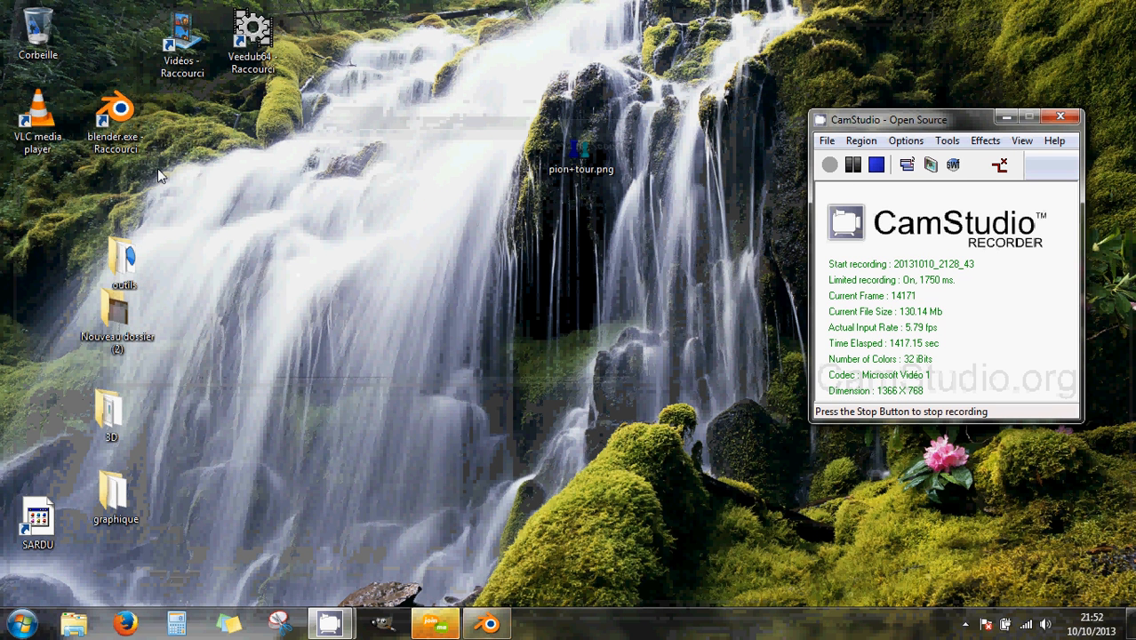
right_click(127, 132)
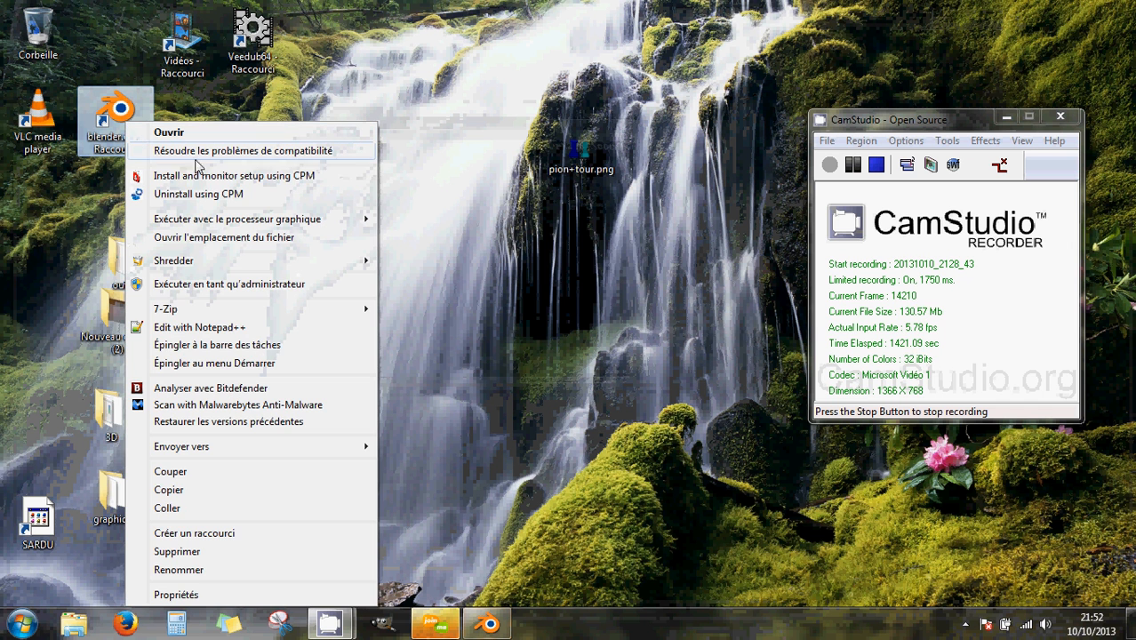
mouse_move(203, 226)
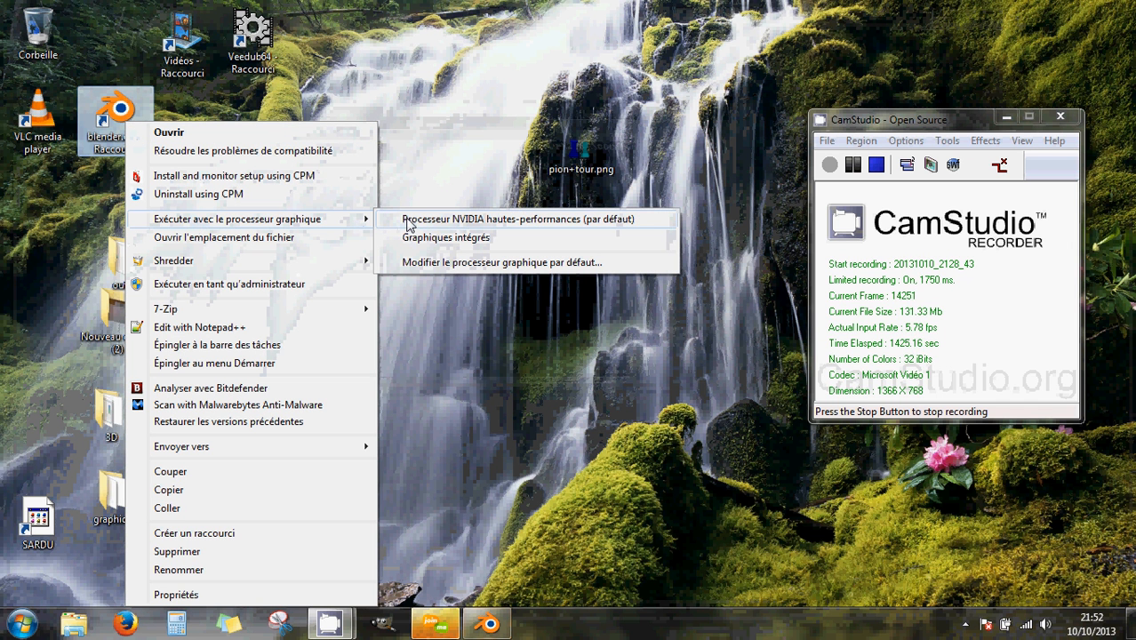
click(408, 221)
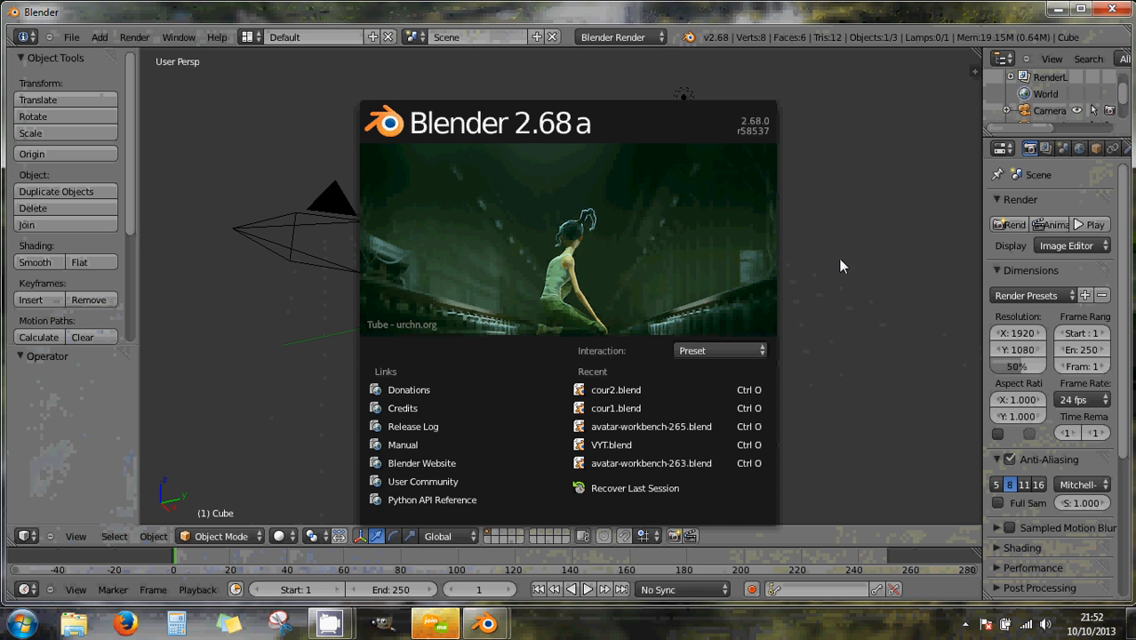
click(841, 259)
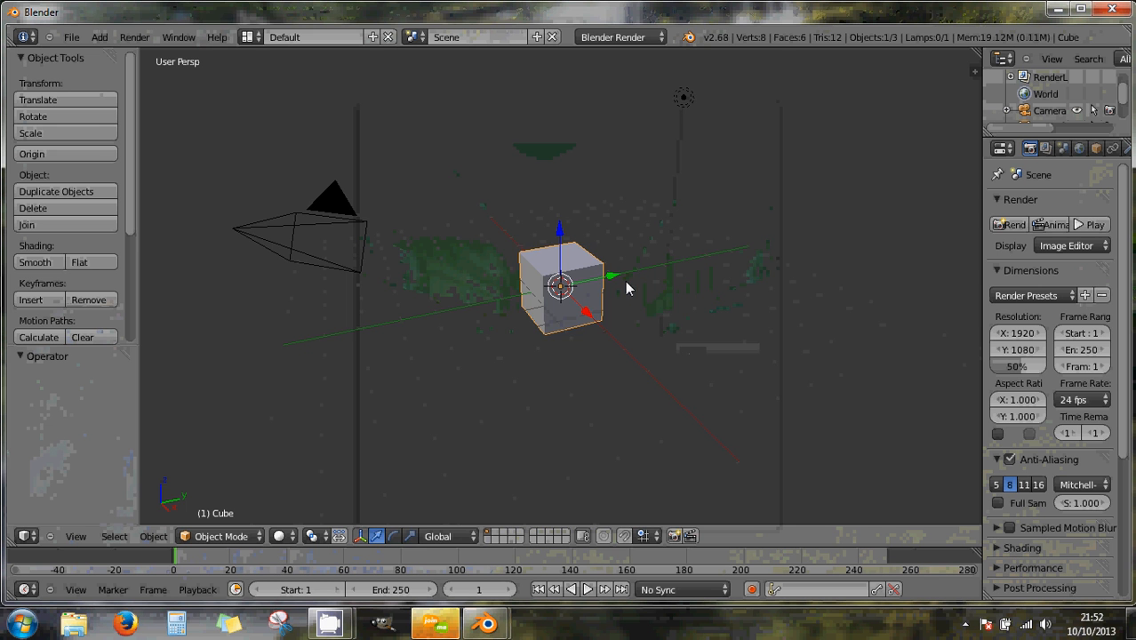
- Switch to Front view and load pion+tour.png straight from the desktop as the background image behind the default cube
key(KP_1)
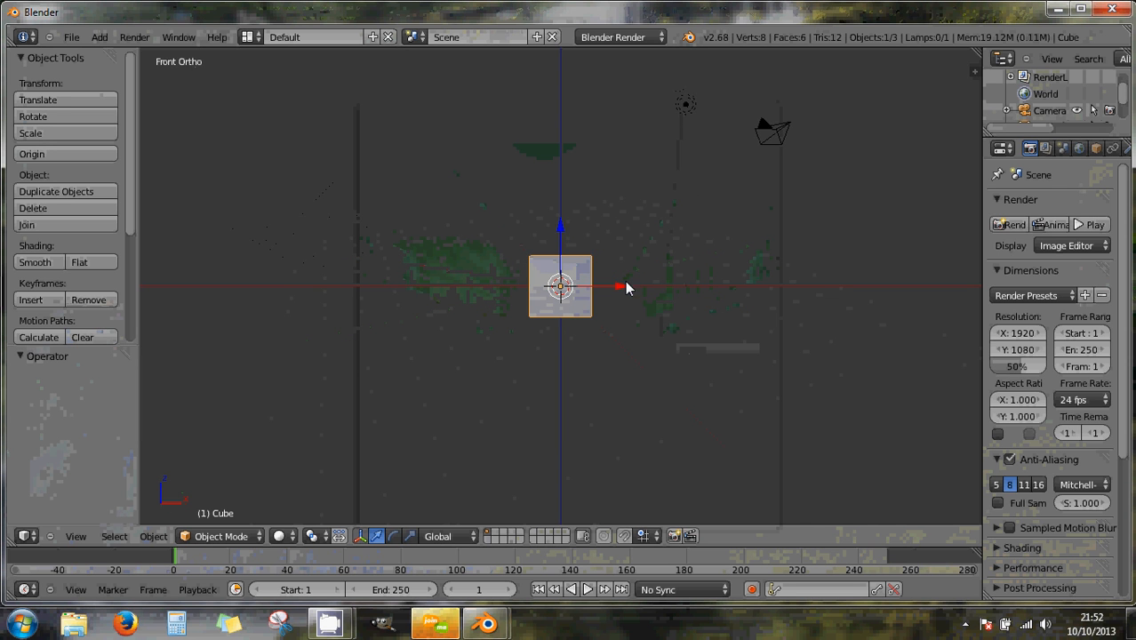
scroll(604, 304, up, 2)
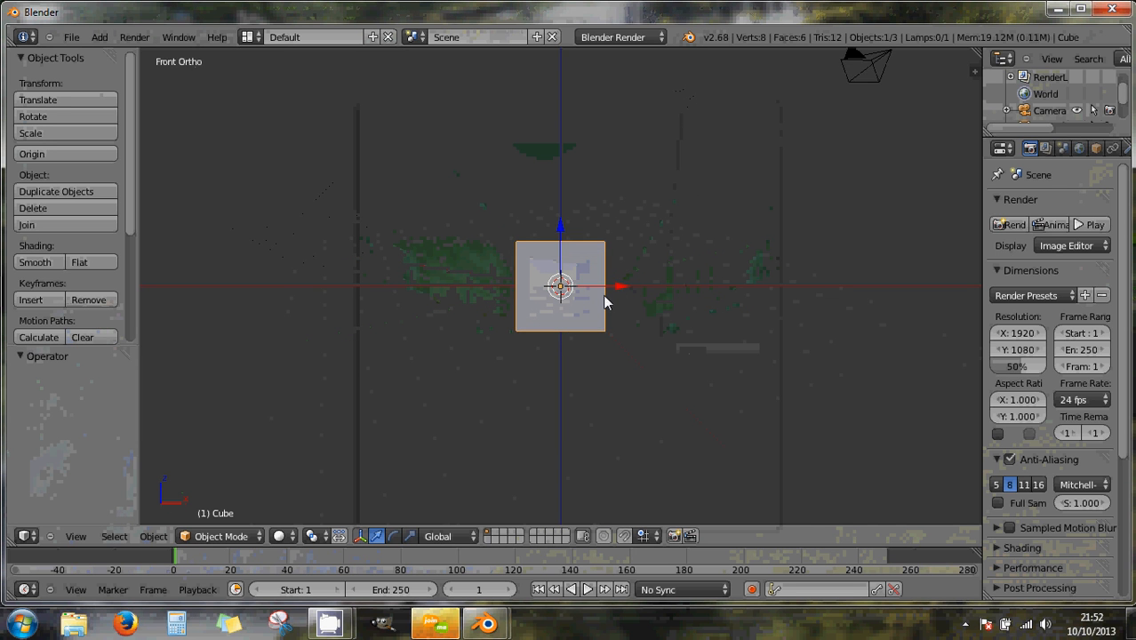
scroll(603, 303, up, 1)
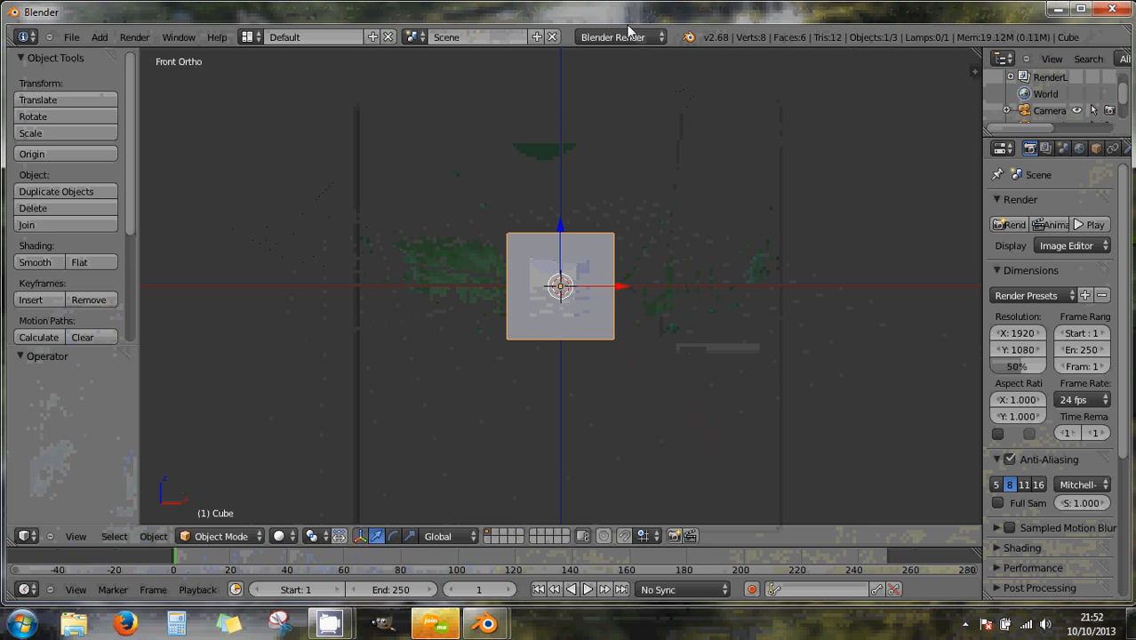
drag(626, 15, 643, 285)
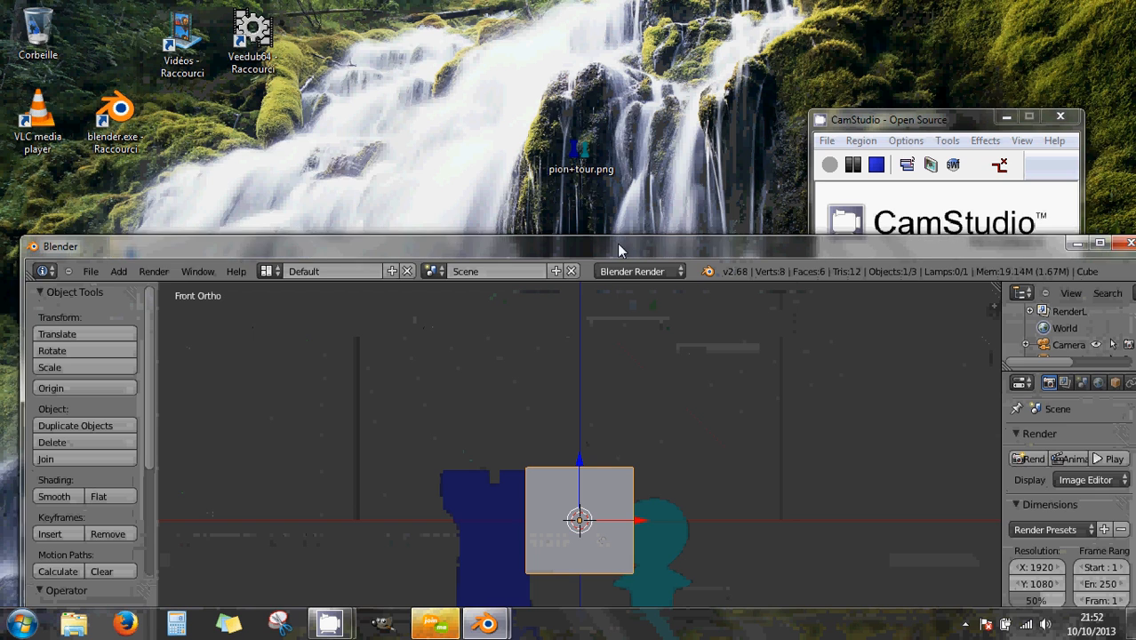
- Move the window back up the screen and expand the background image settings for pion+tour.png
drag(617, 244, 598, 24)
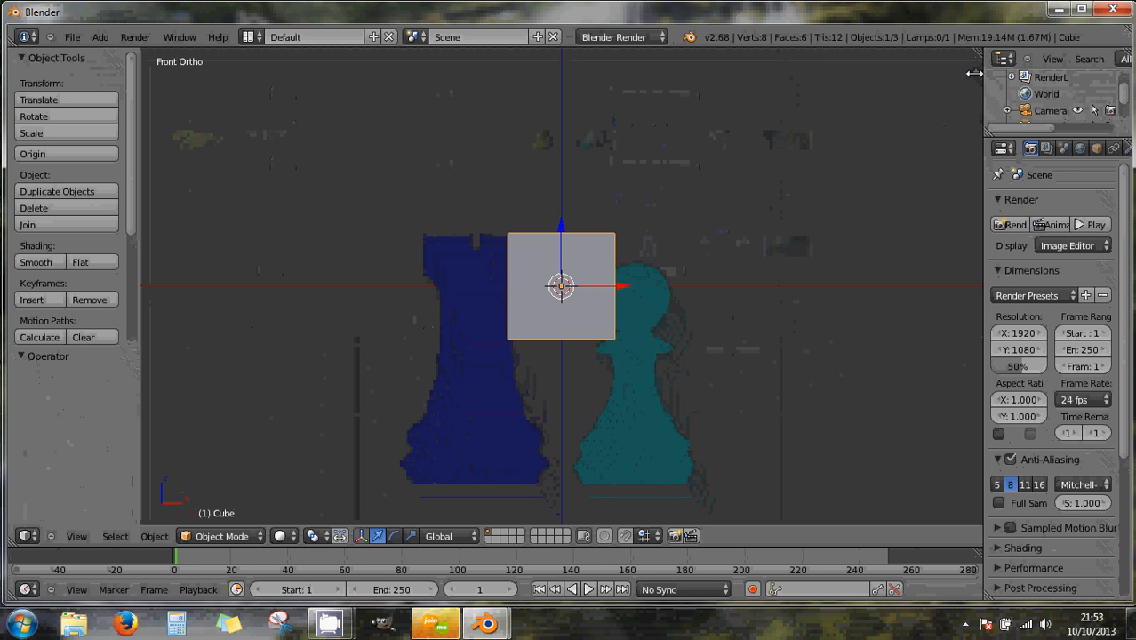
key(n)
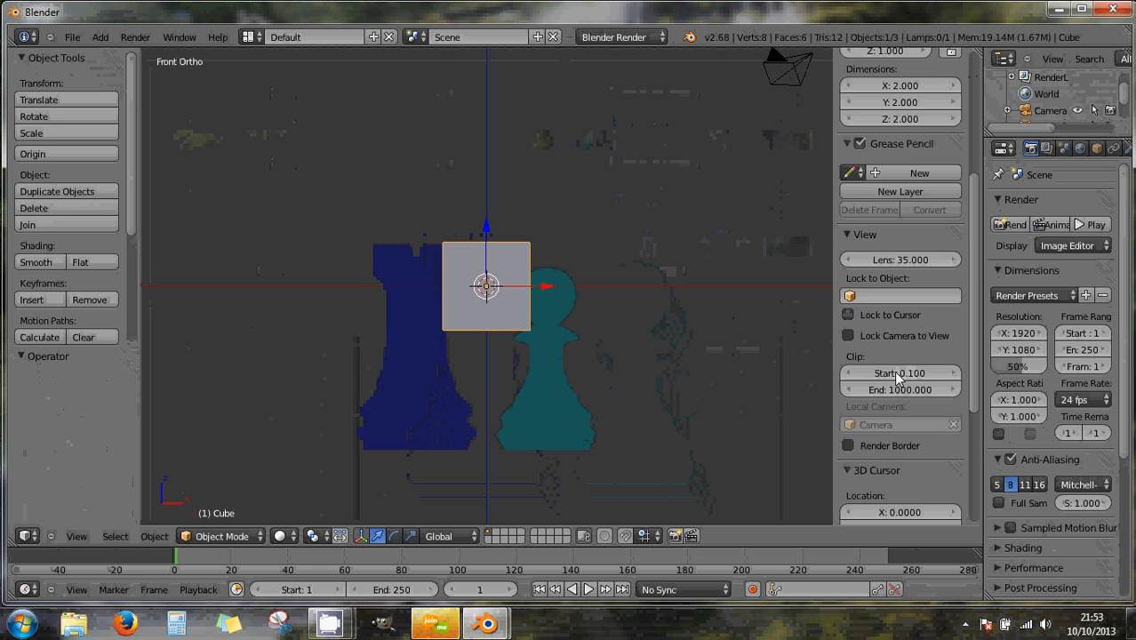
scroll(894, 371, down, 5)
scroll(897, 380, down, 1)
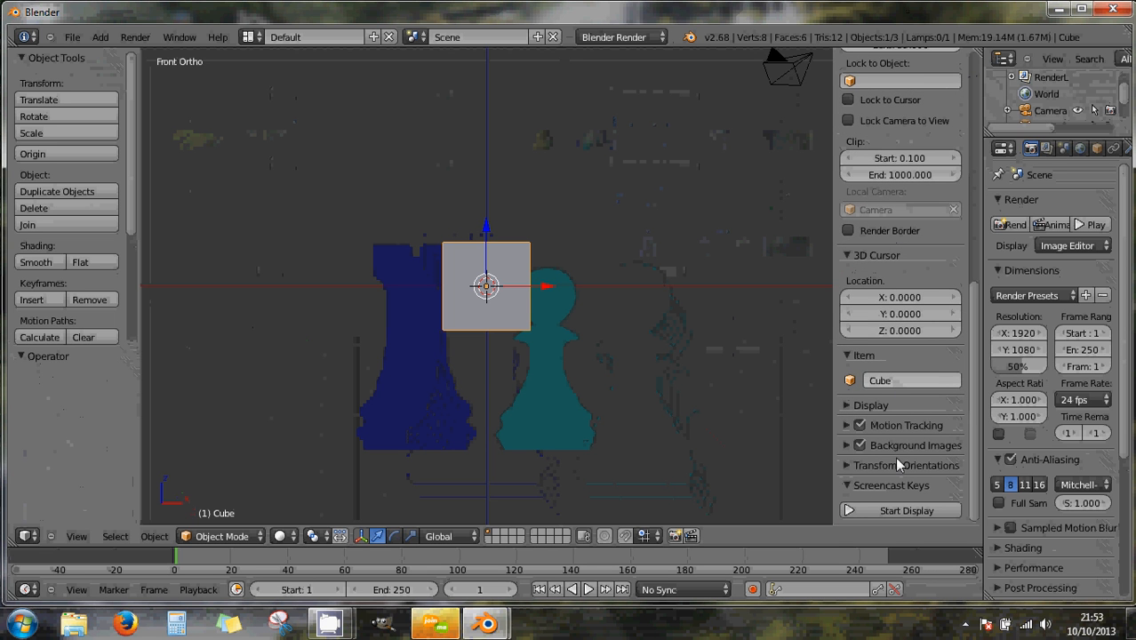
click(847, 447)
scroll(881, 413, down, 8)
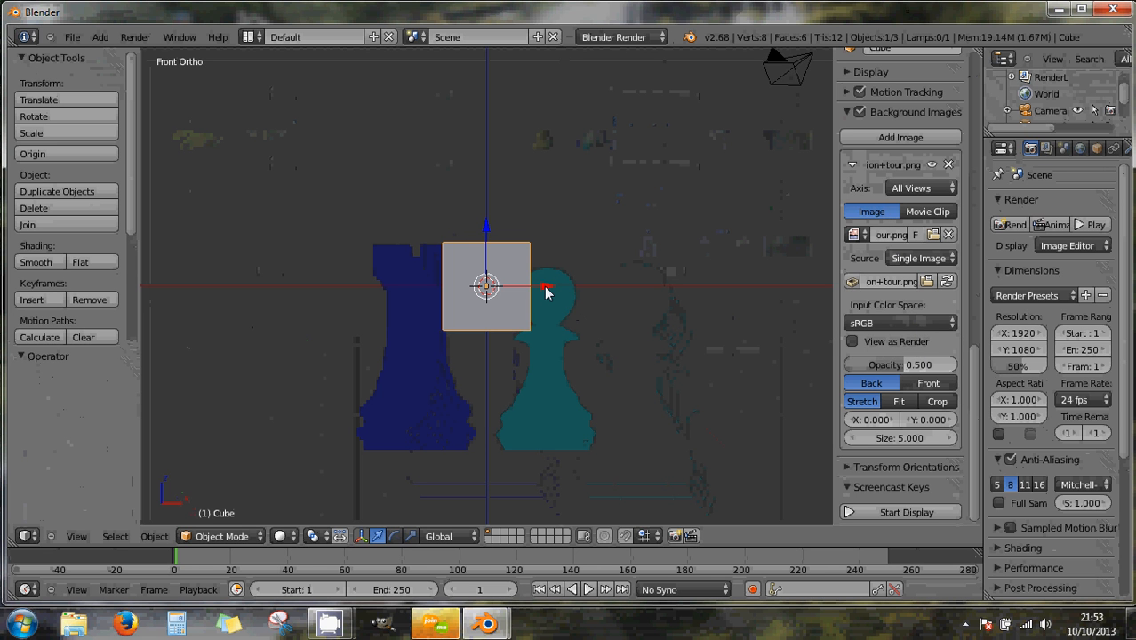
- Move the cube about 0.763 along X over the pawn, and show the reference image in front with opacity 0.287
drag(547, 289, 584, 293)
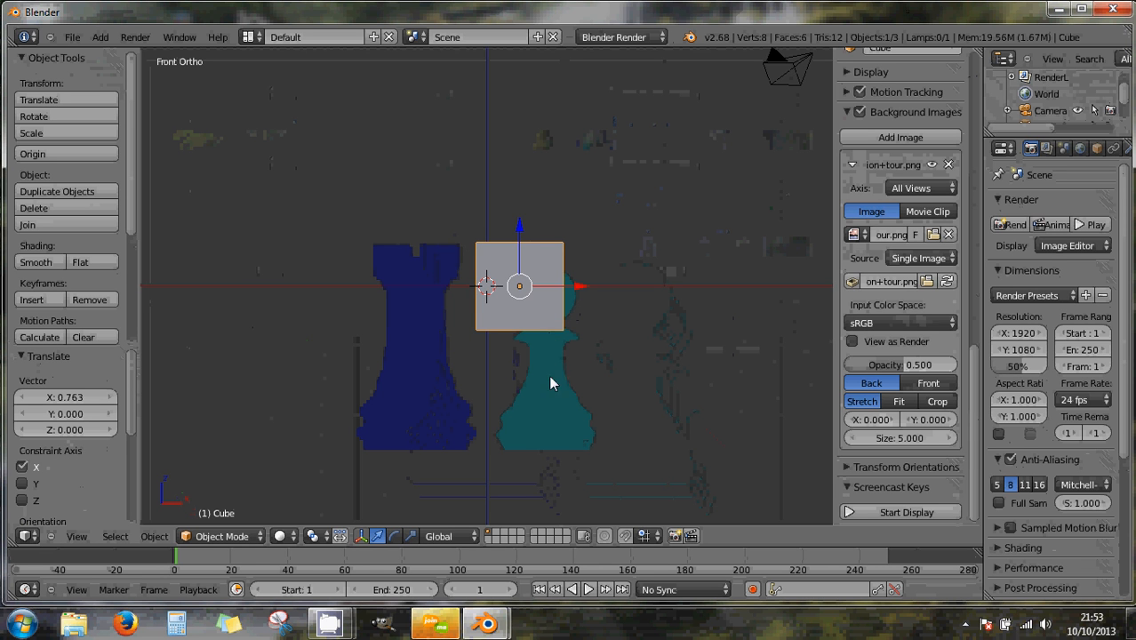
click(925, 385)
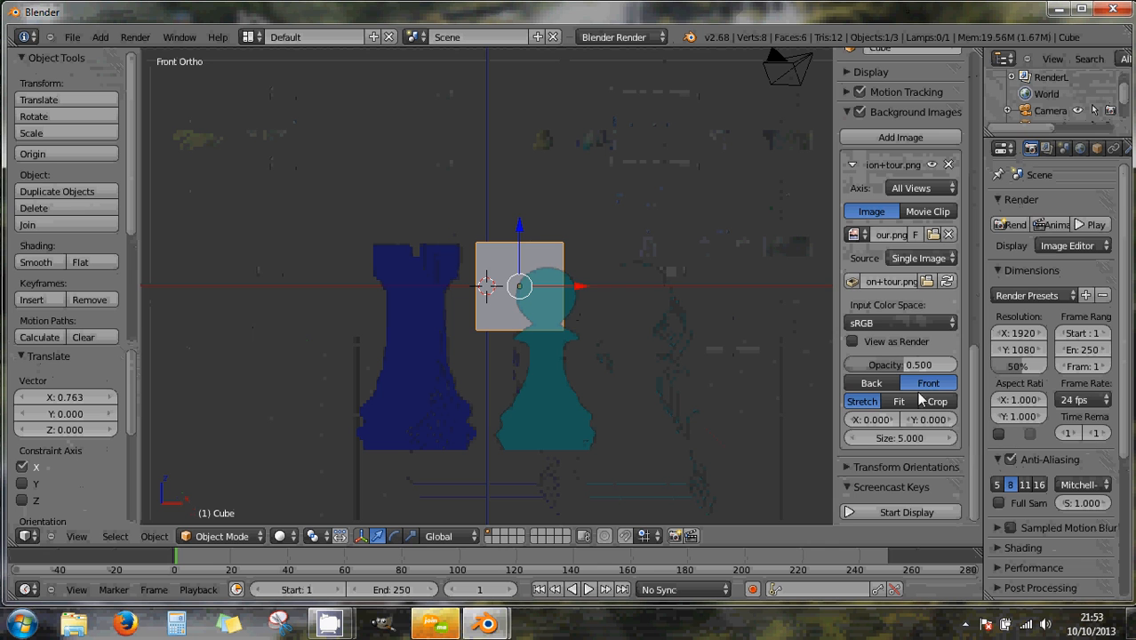
drag(906, 366, 881, 366)
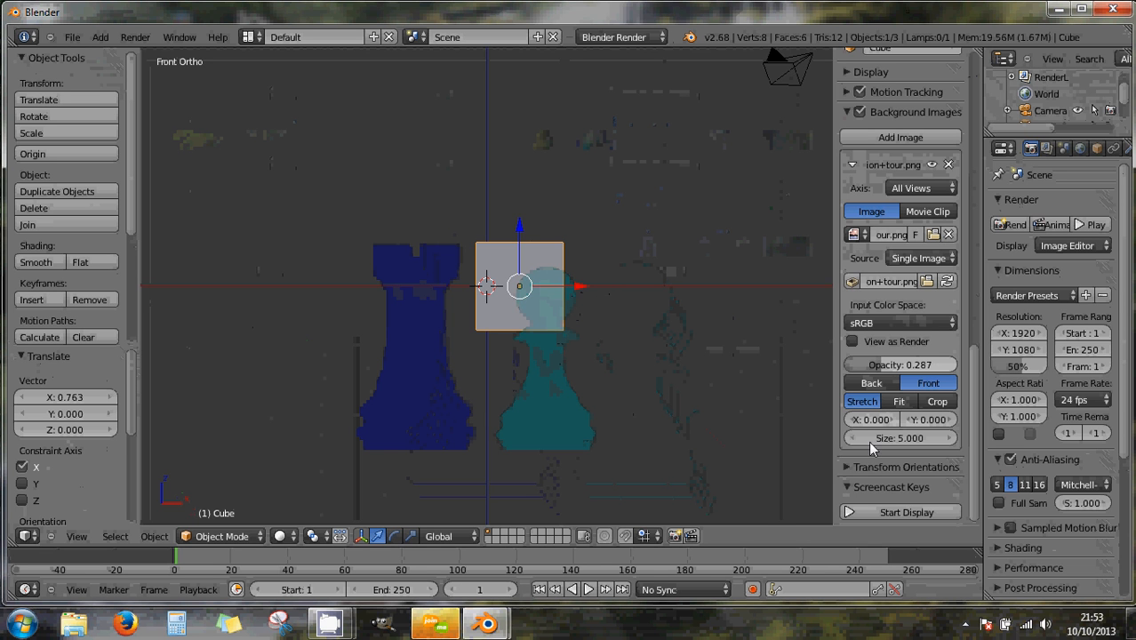
- Offset the reference image to X -1.400 and Y 5.000, and move the cube about -0.782 along X onto the pawn's base
drag(864, 420, 960, 411)
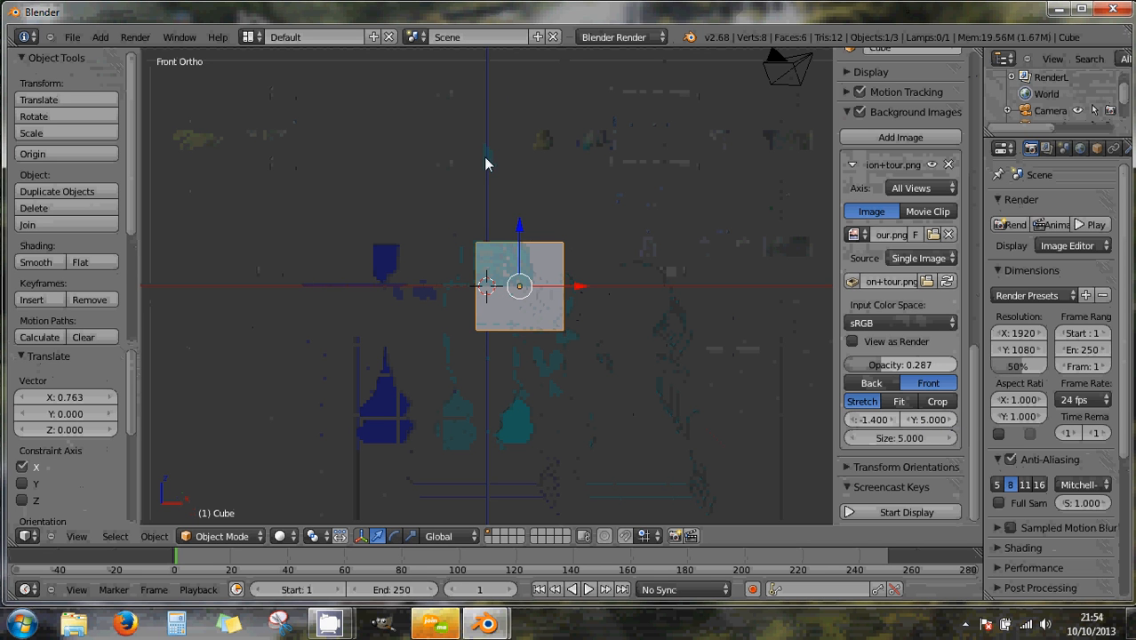
drag(575, 286, 542, 286)
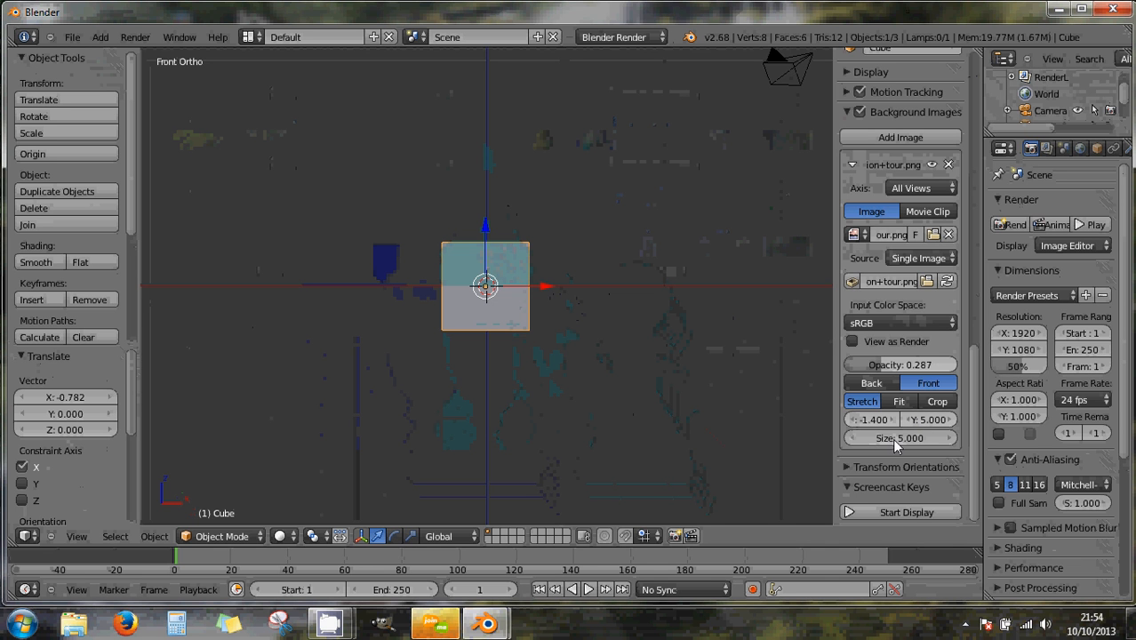
drag(912, 437, 916, 437)
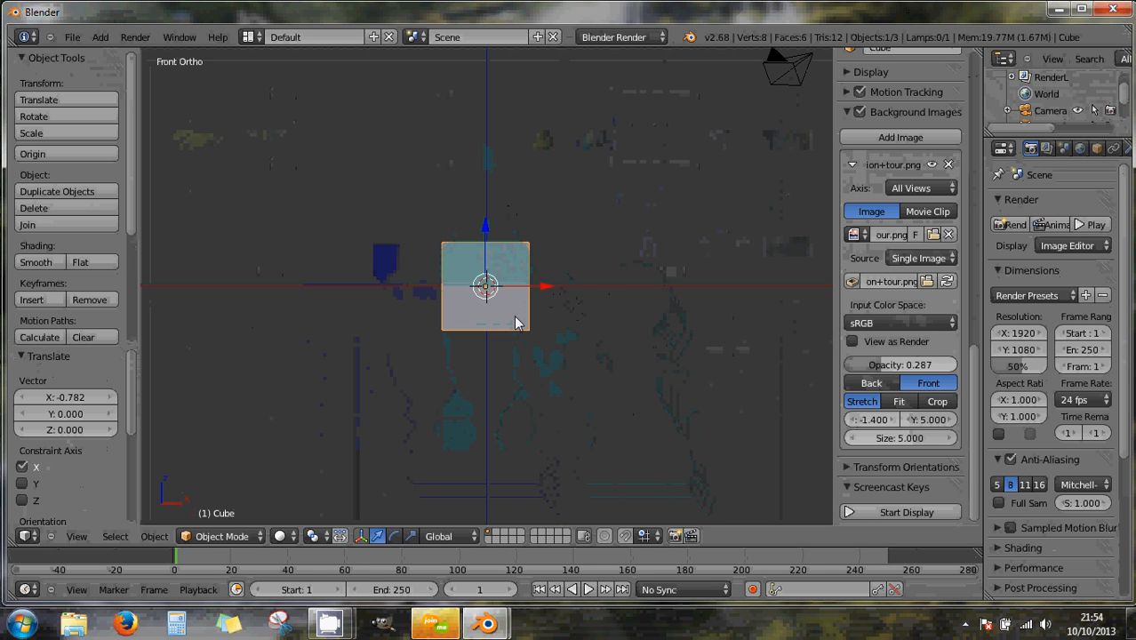
- Move the cube about 1.983 down along Z and about 1.906 back up, and delete it
drag(485, 226, 487, 316)
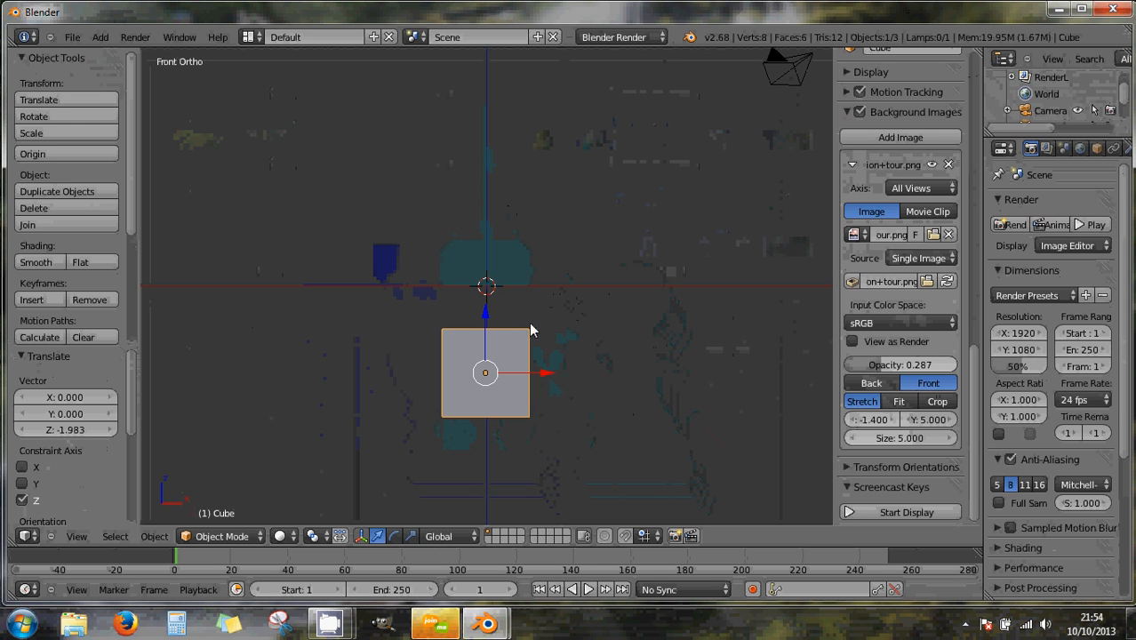
drag(486, 313, 485, 234)
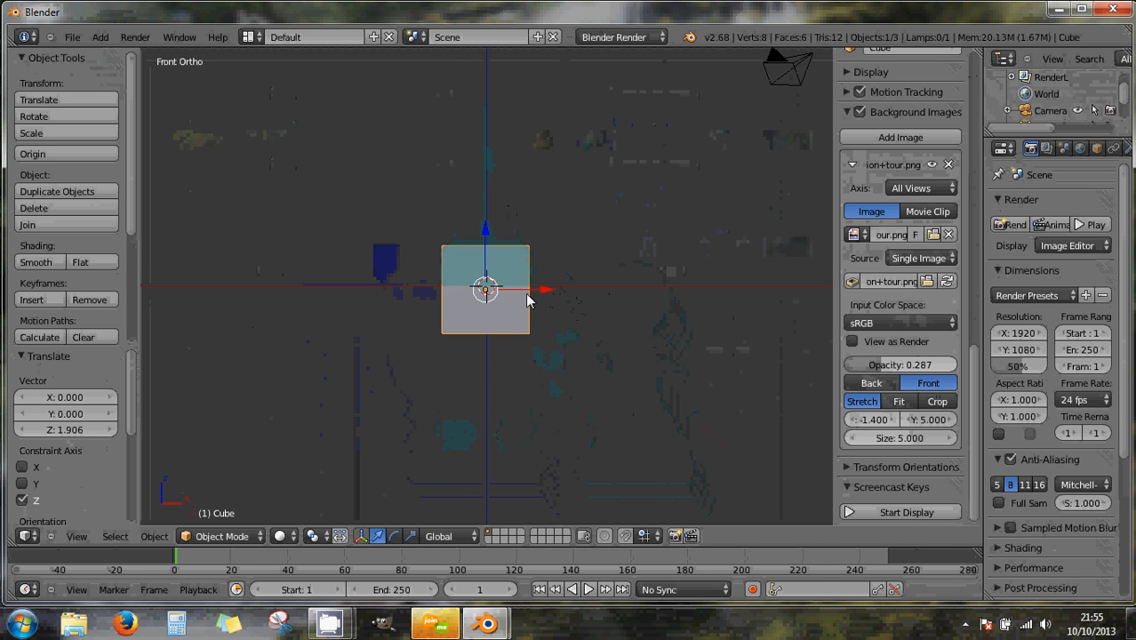
scroll(528, 296, up, 3)
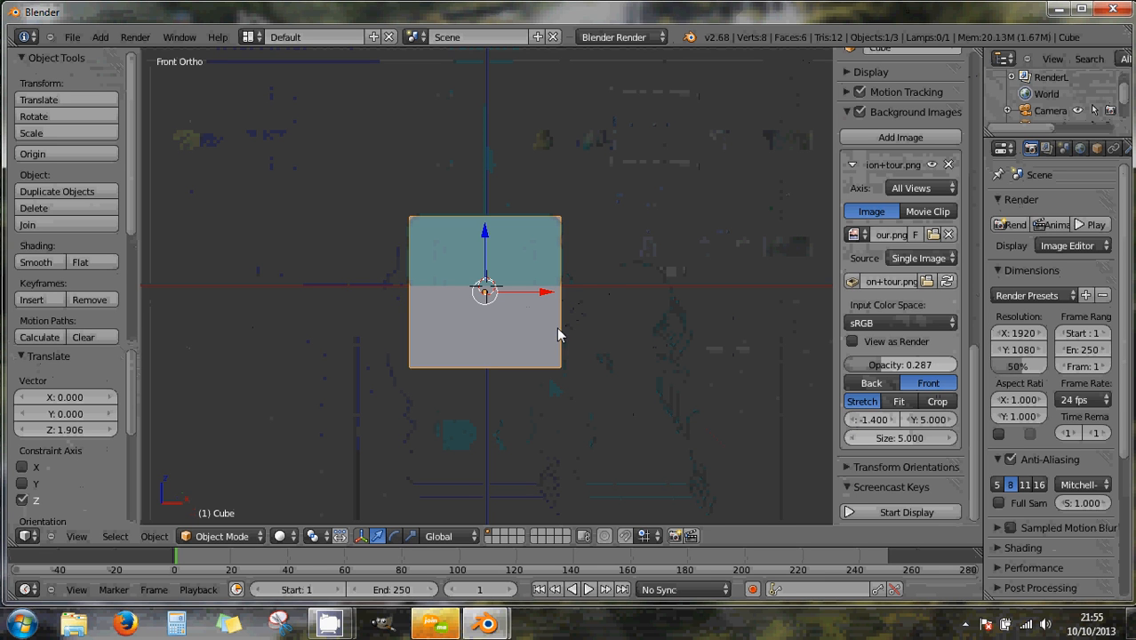
scroll(598, 328, down, 1)
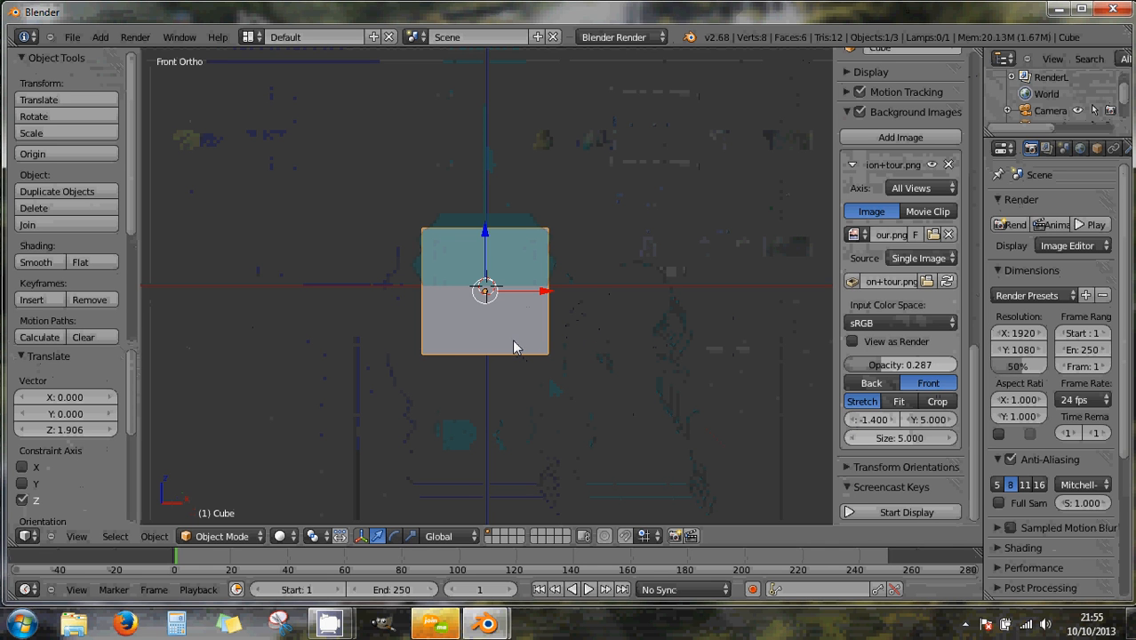
key(x)
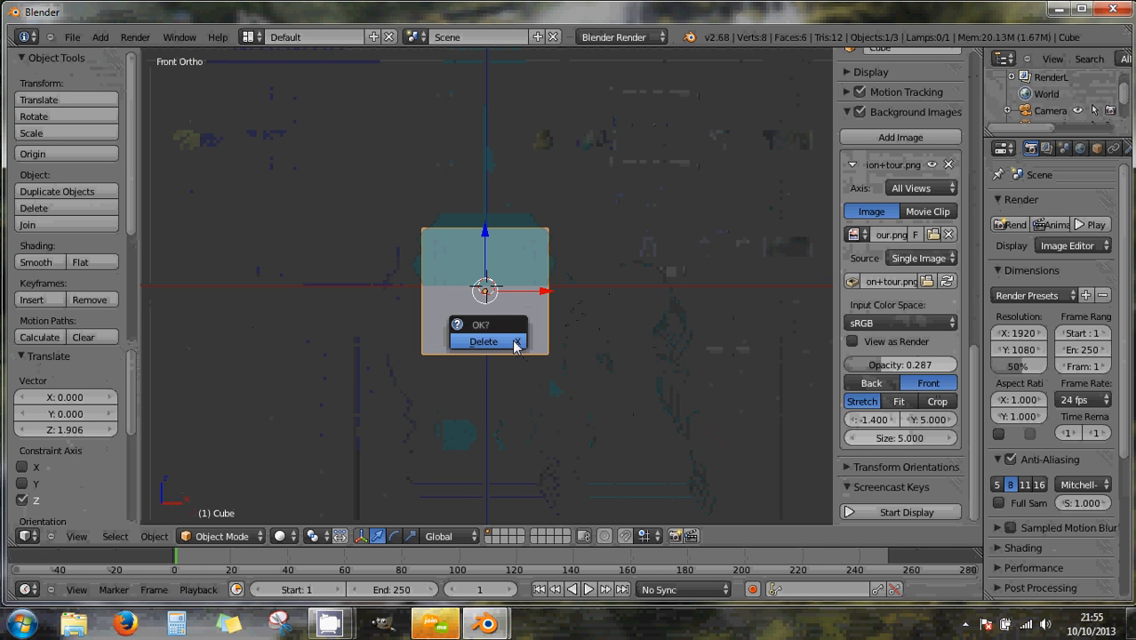
click(514, 348)
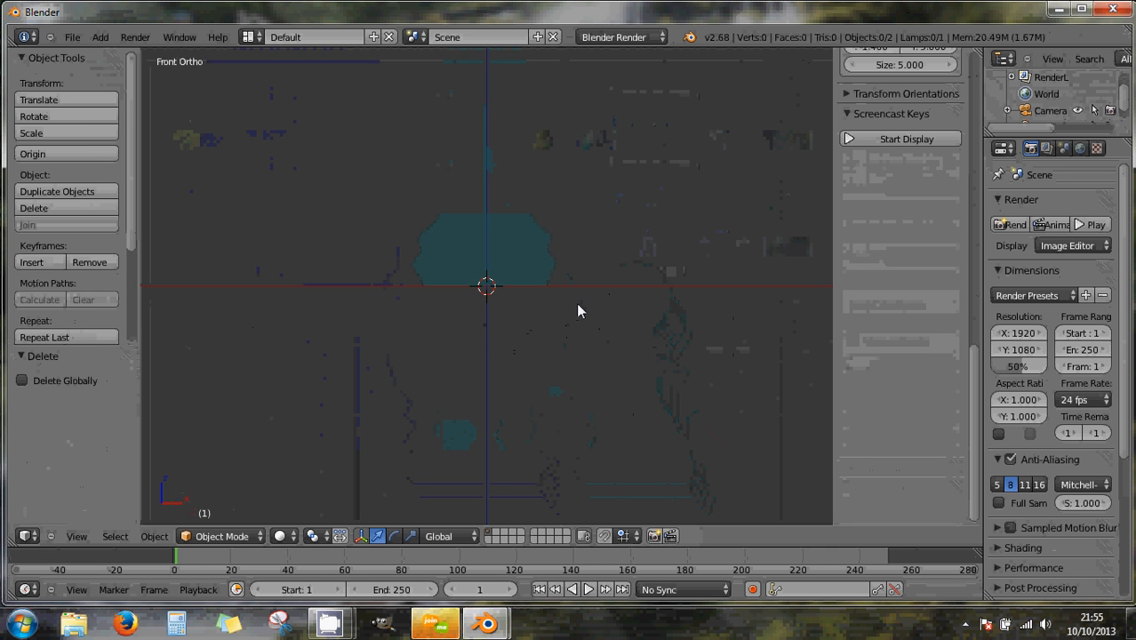
- Place the 3D cursor by eye near the axes' intersection and snap it to the center
scroll(544, 303, down, 1)
click(533, 315)
click(487, 286)
click(523, 324)
key(shift+s)
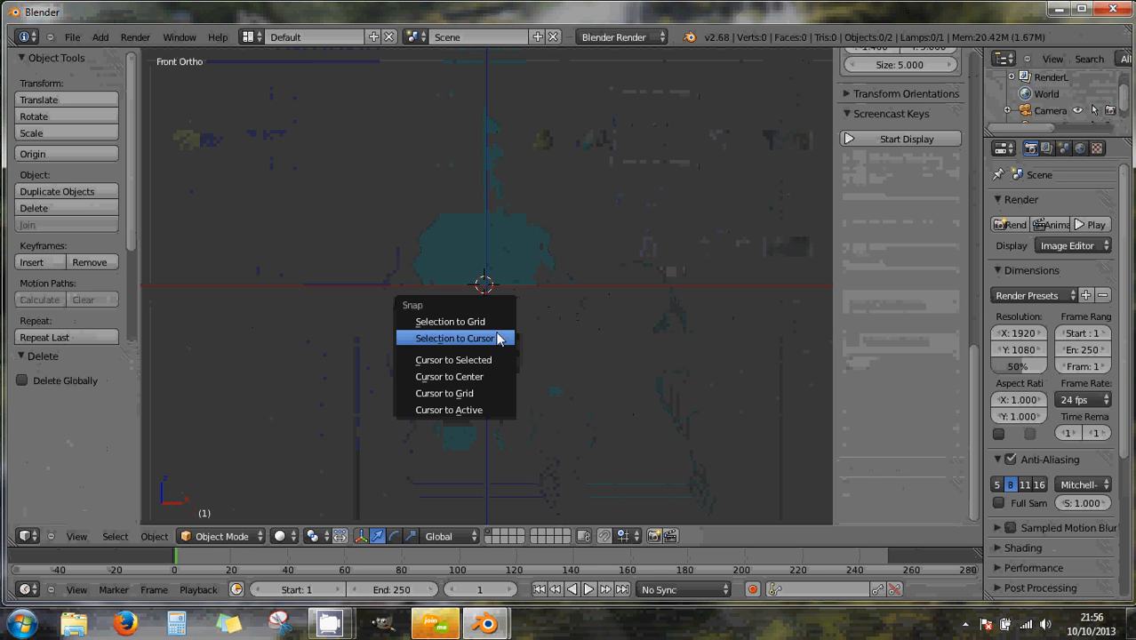
click(489, 377)
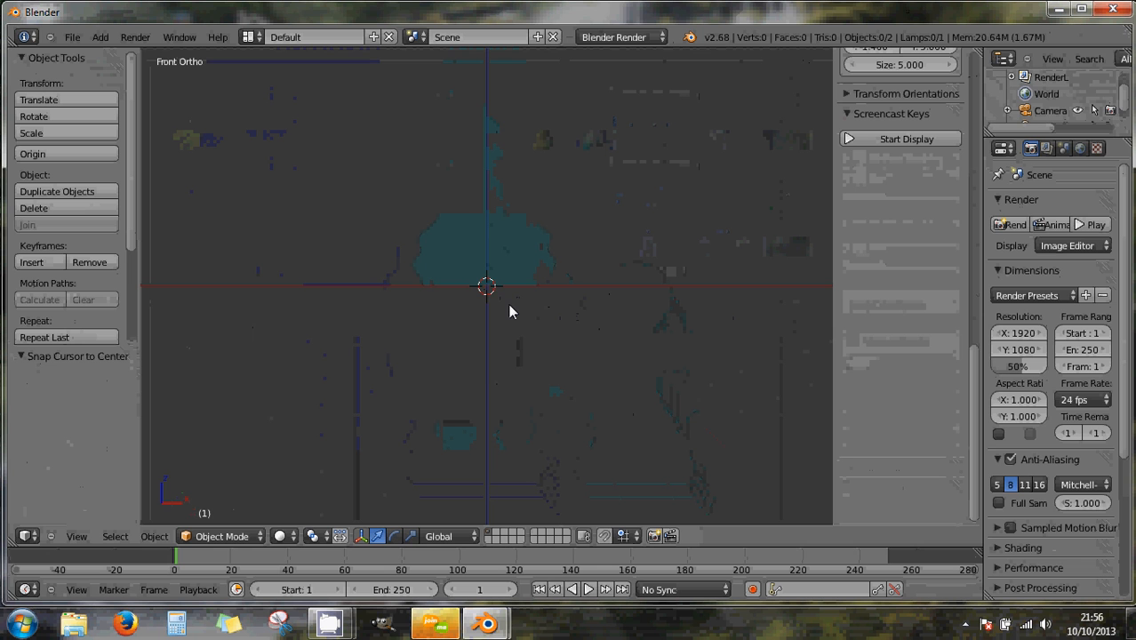
- Practise placing the 3D cursor away from the origin and snapping it back to the center each time
key(shift+s)
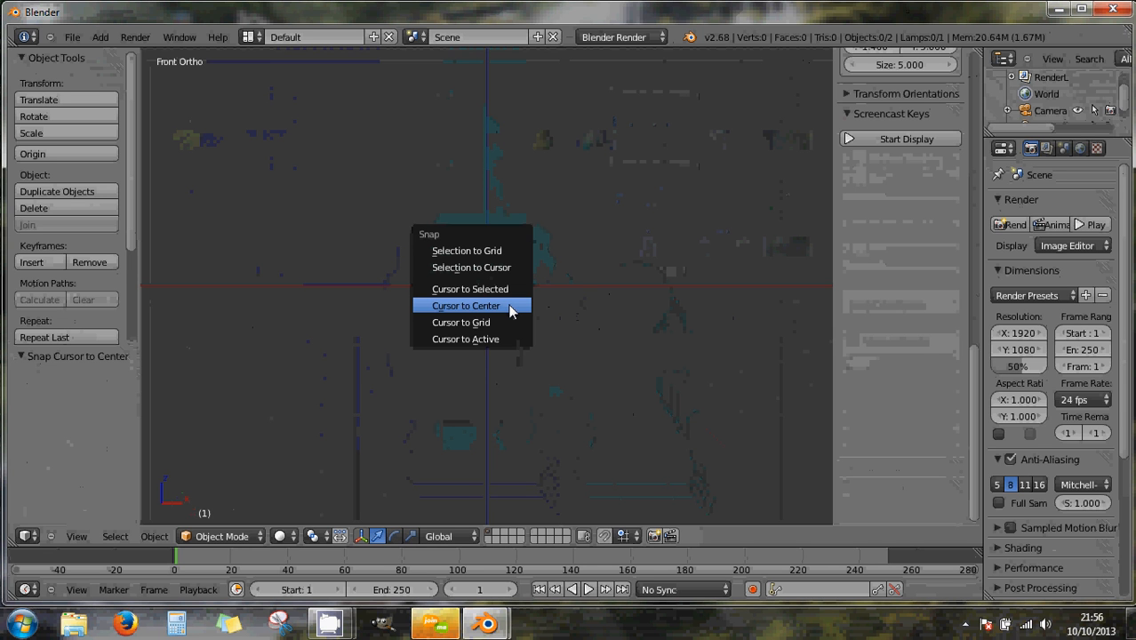
click(443, 307)
click(684, 236)
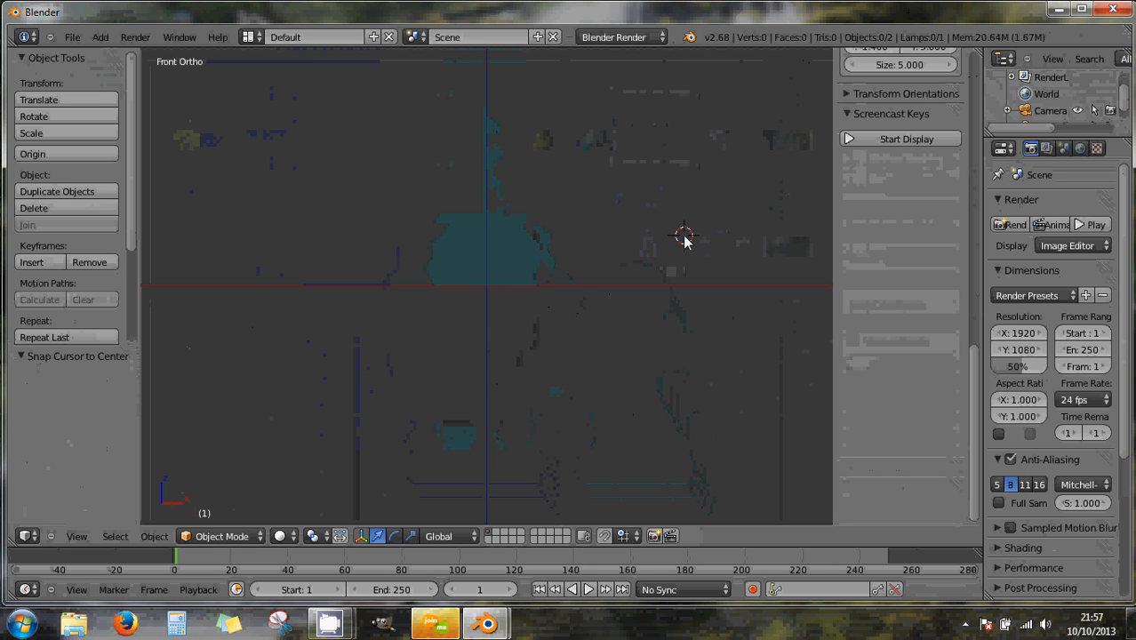
key(shift+s)
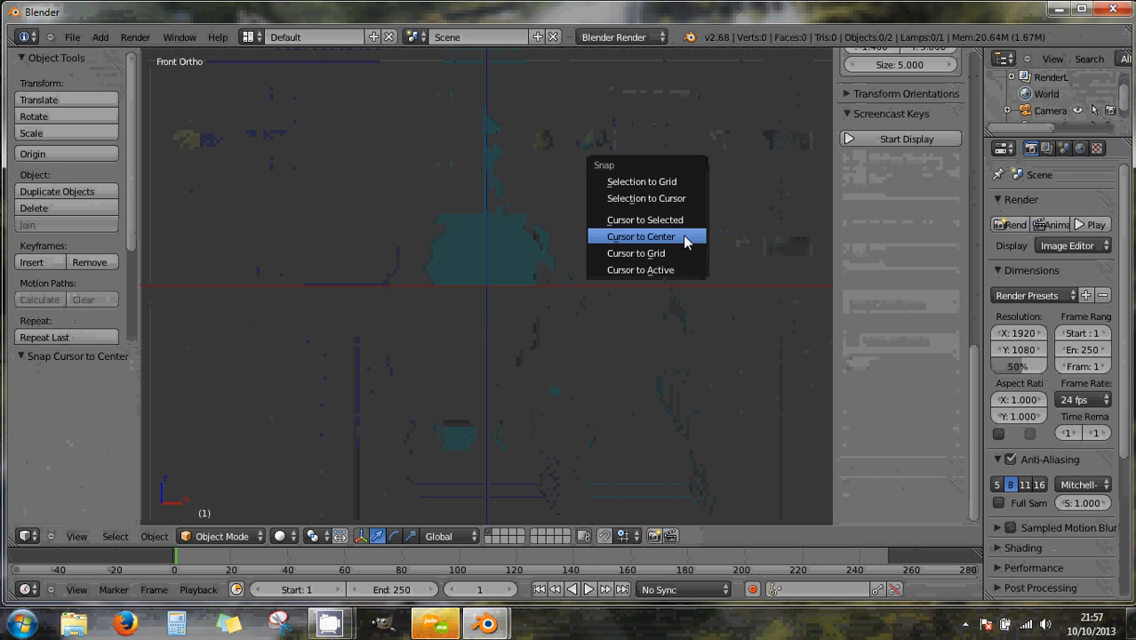
click(683, 235)
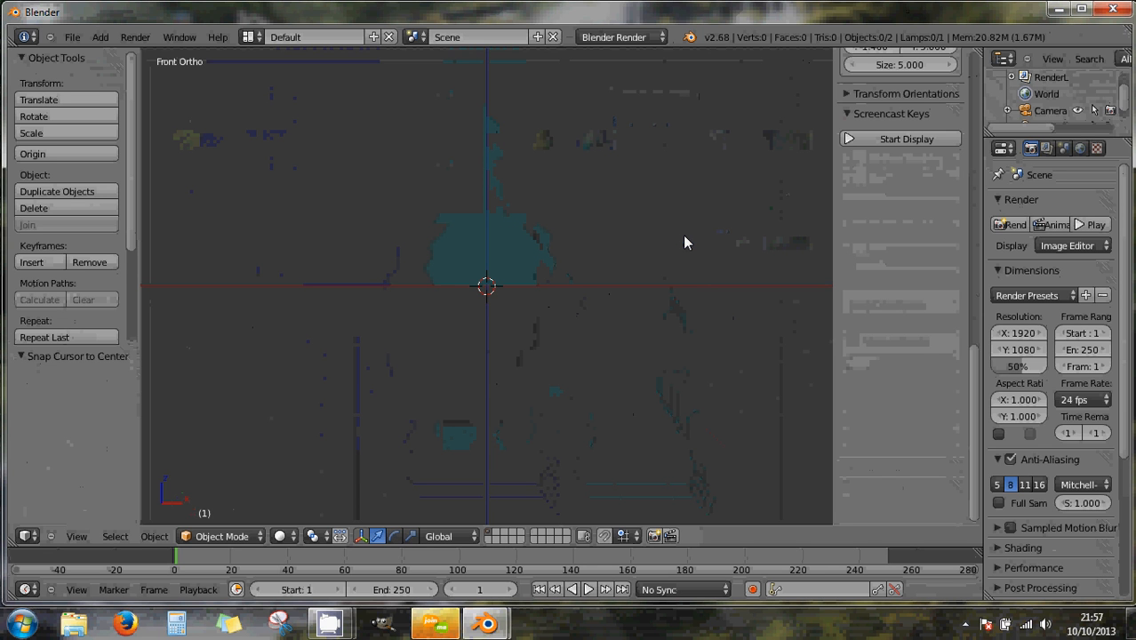
click(627, 308)
key(shift+s)
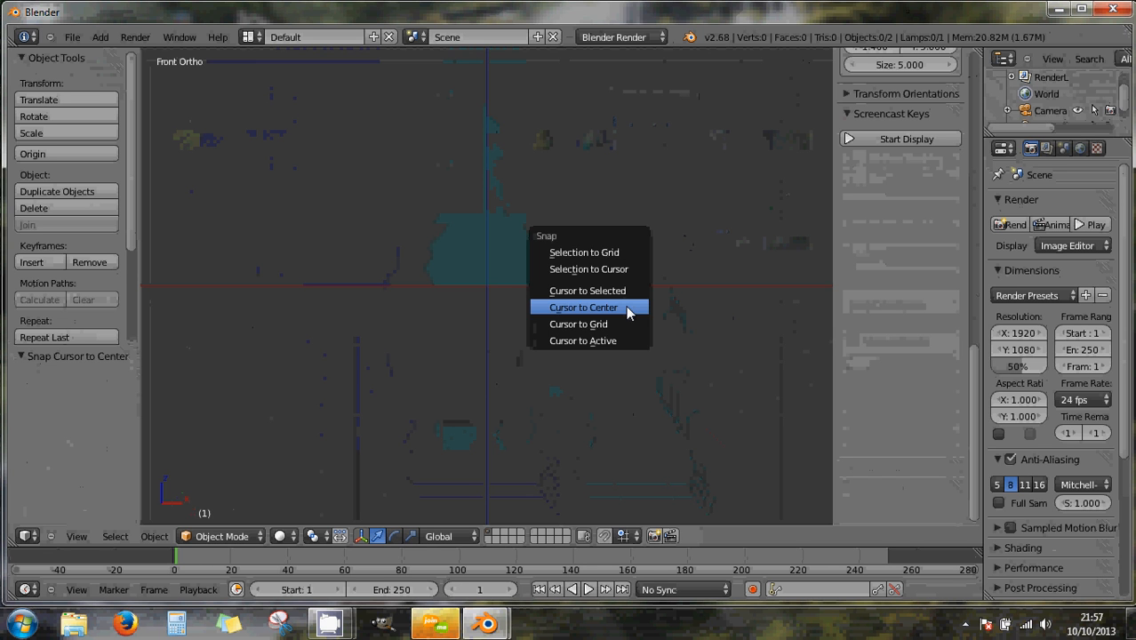
click(627, 307)
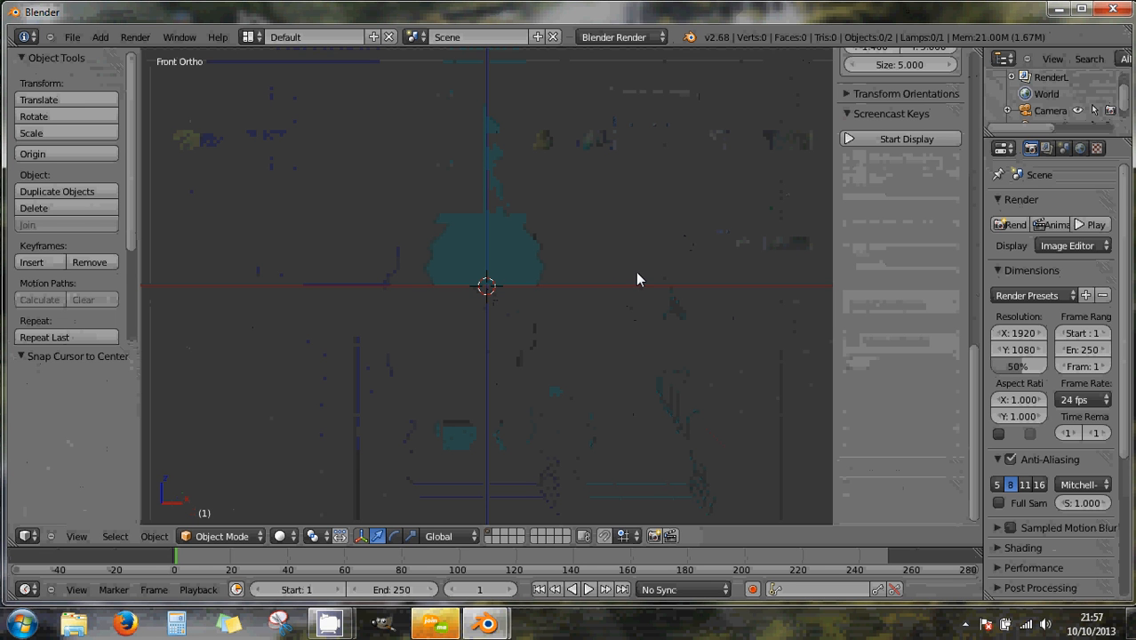
- Cancel out of saving the file, and place the 3D cursor off-center beside the pawn while reviewing the Snap options
key(ctrl+s)
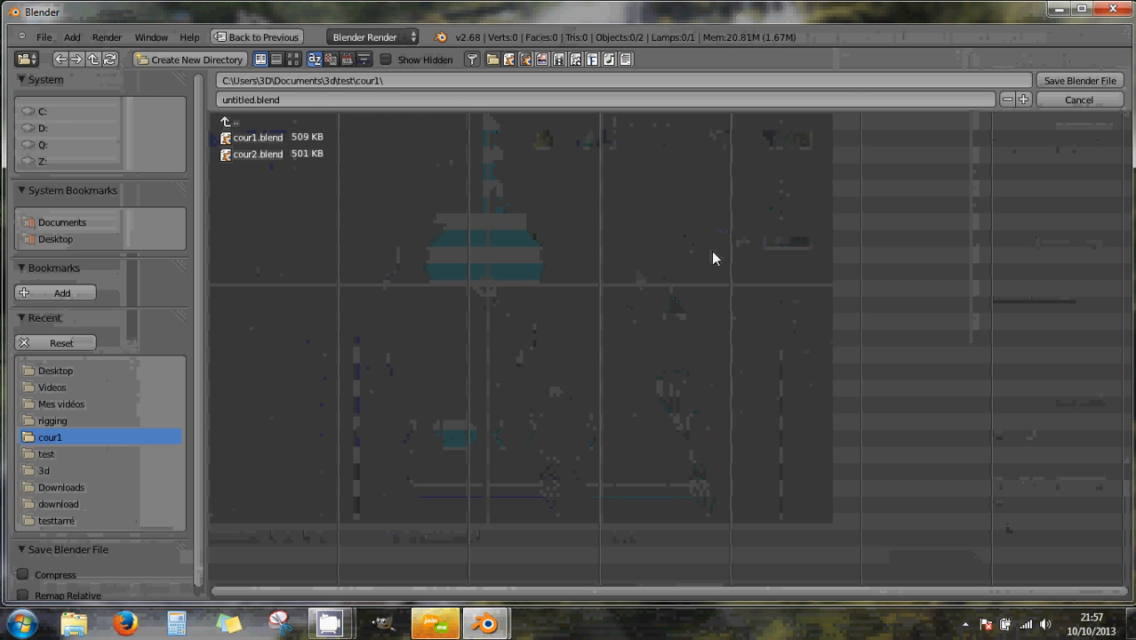
click(1079, 100)
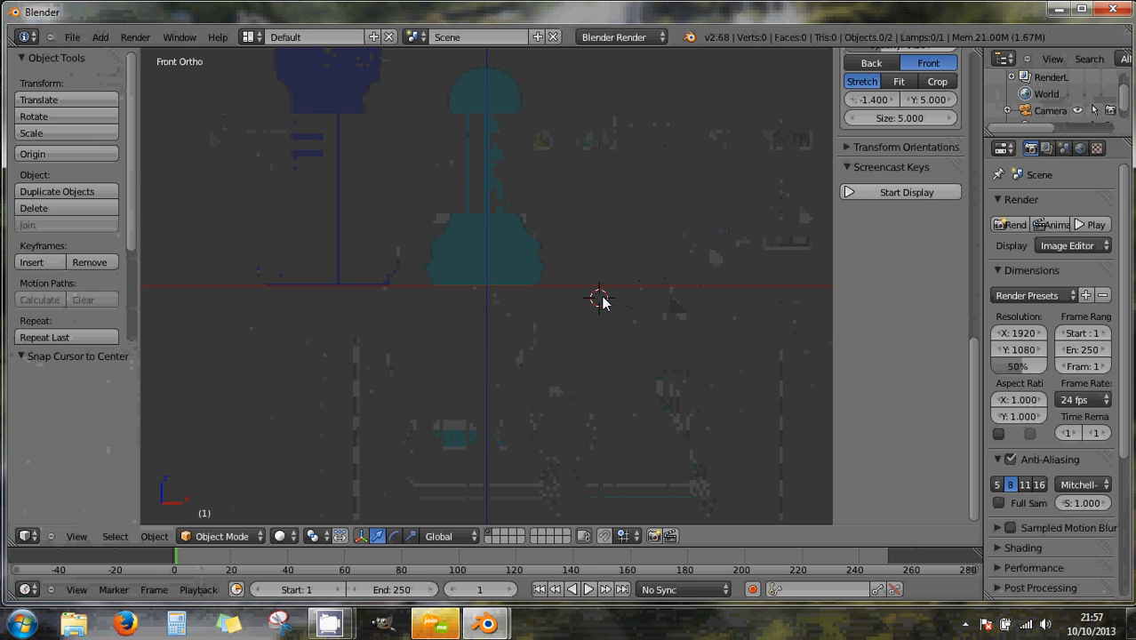
key(shift+s)
key(shift+s)
click(611, 283)
click(633, 245)
click(610, 302)
key(shift+s)
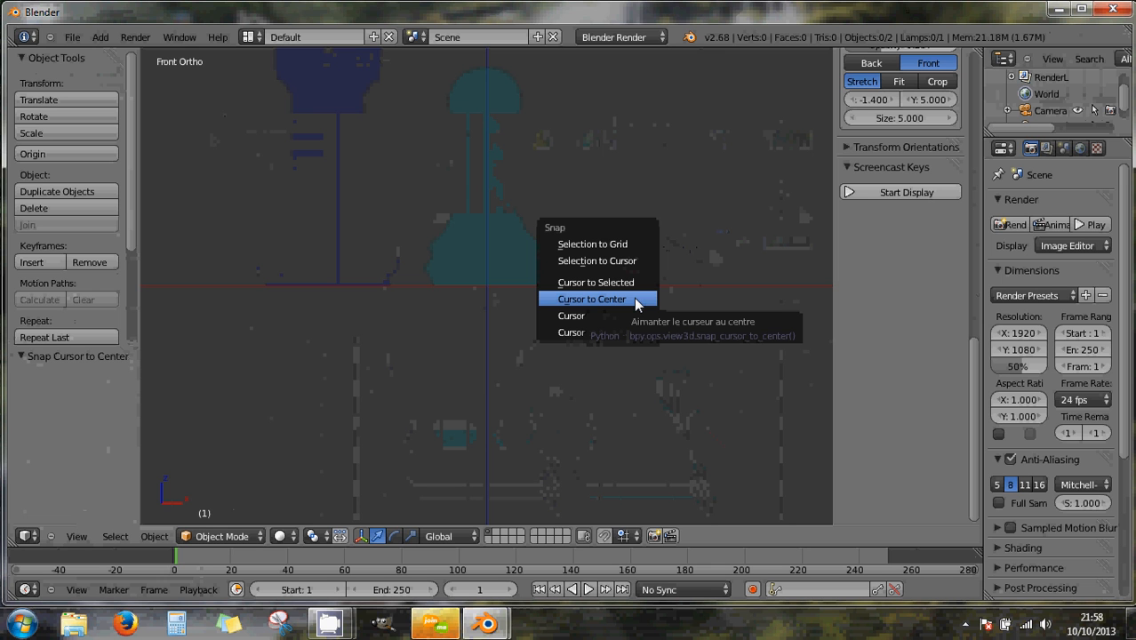
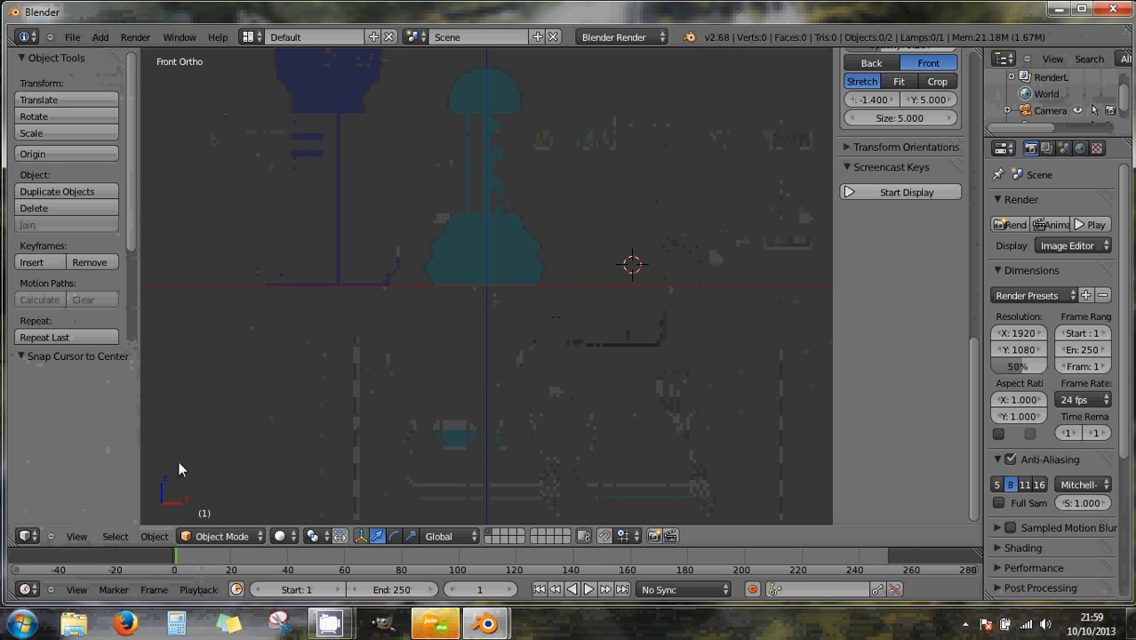
- Look through the selection and object commands for the Snap options
click(120, 539)
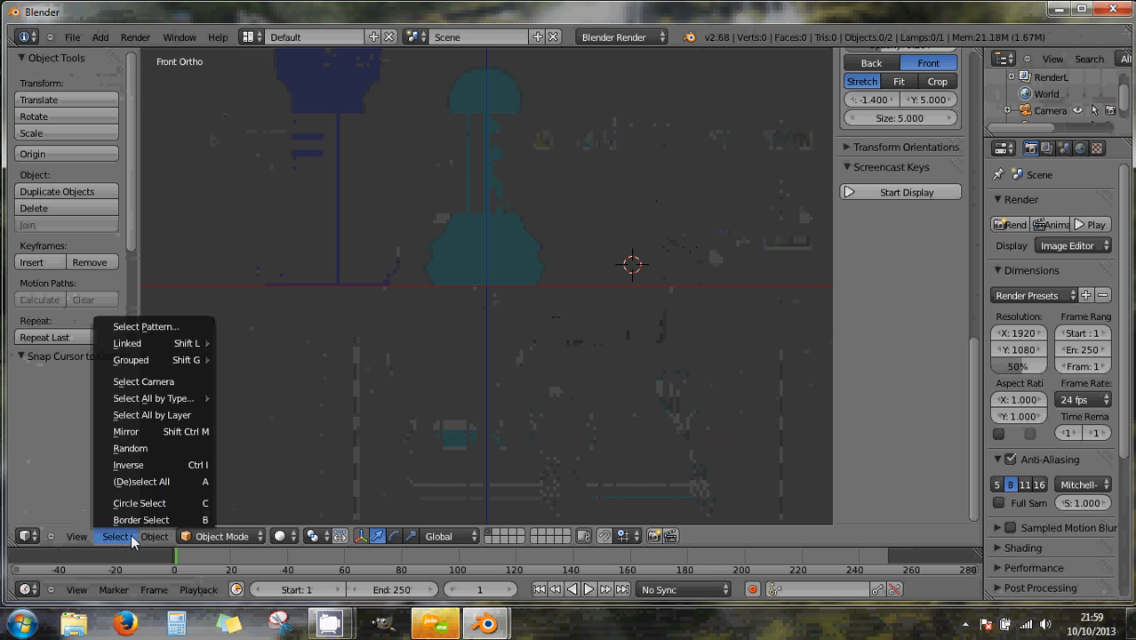
click(151, 537)
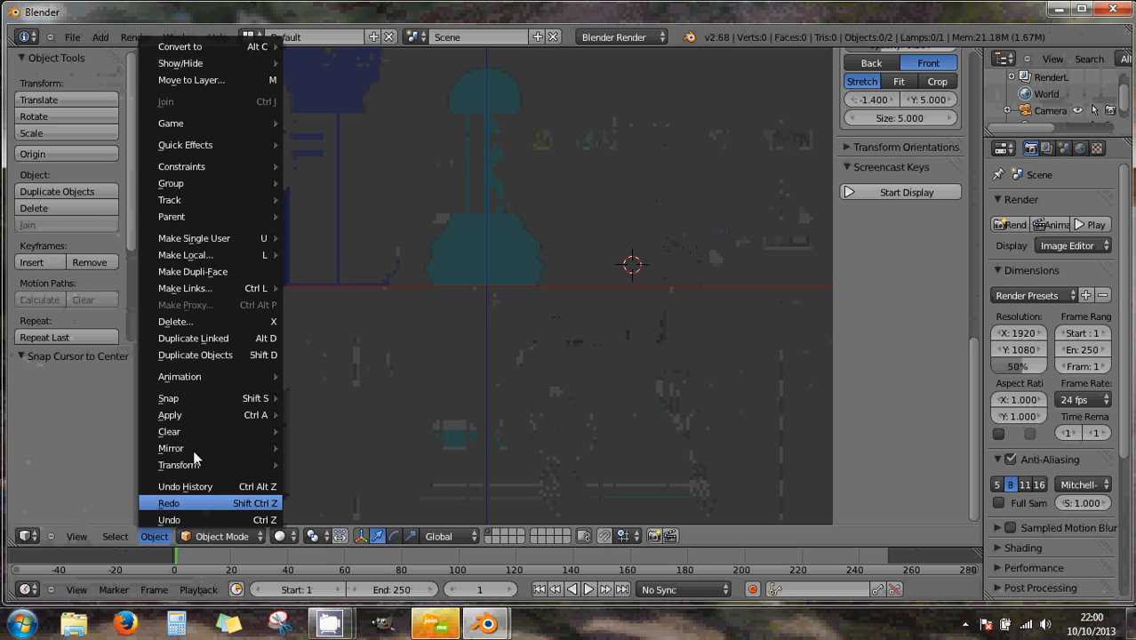
- Snap the 3D cursor to the scene center and add a cylinder mesh with 16 vertices there
mouse_move(194, 403)
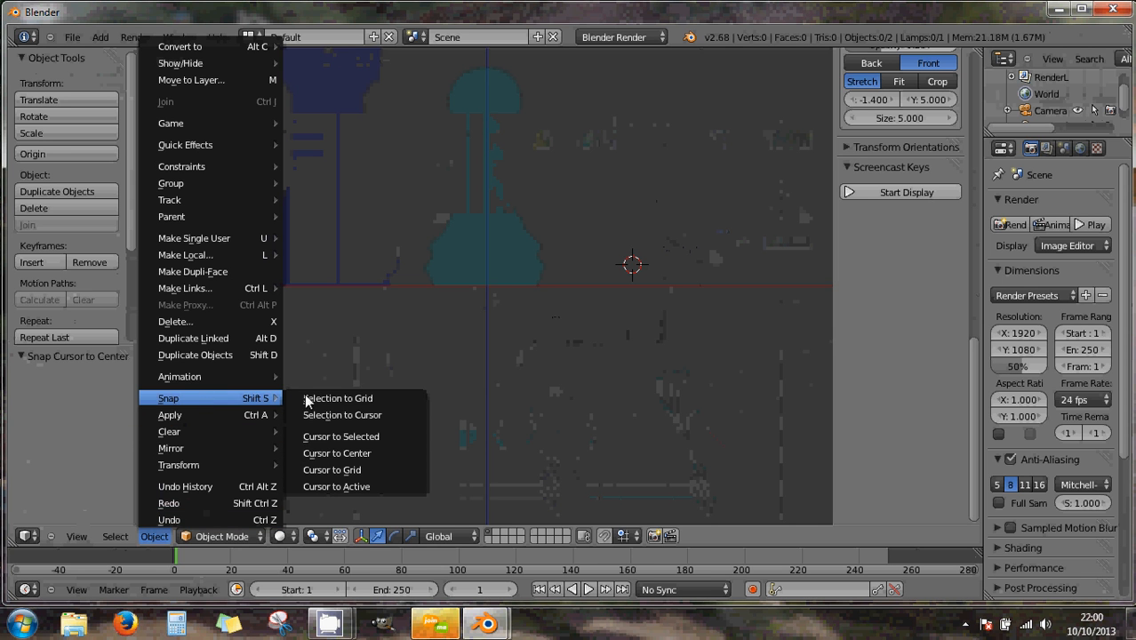
click(384, 458)
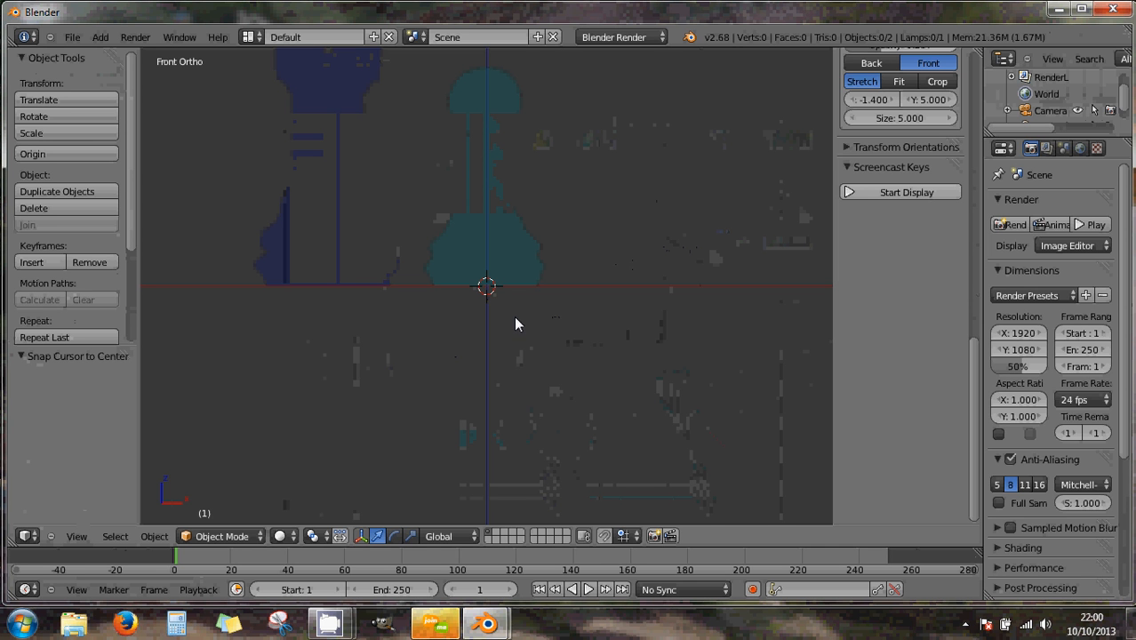
click(101, 37)
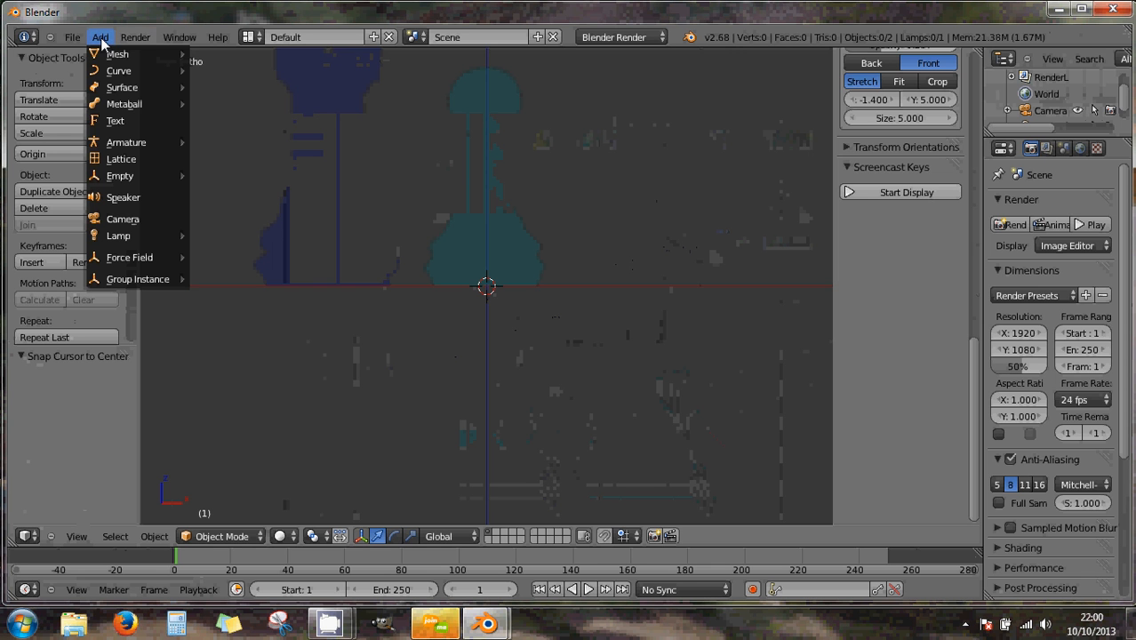
mouse_move(115, 54)
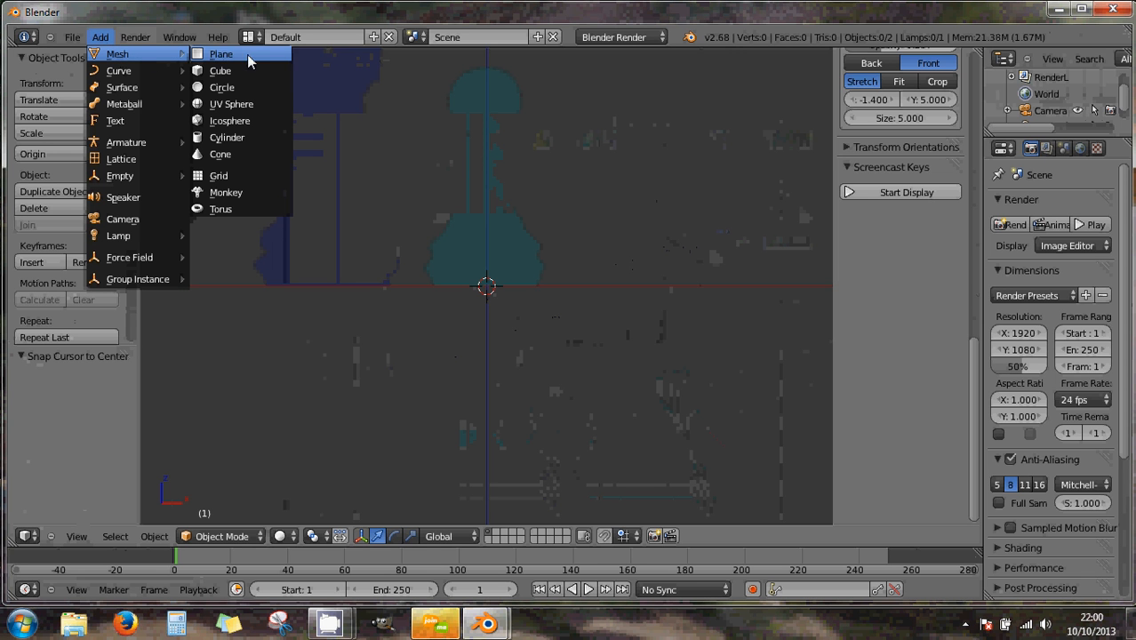
click(251, 137)
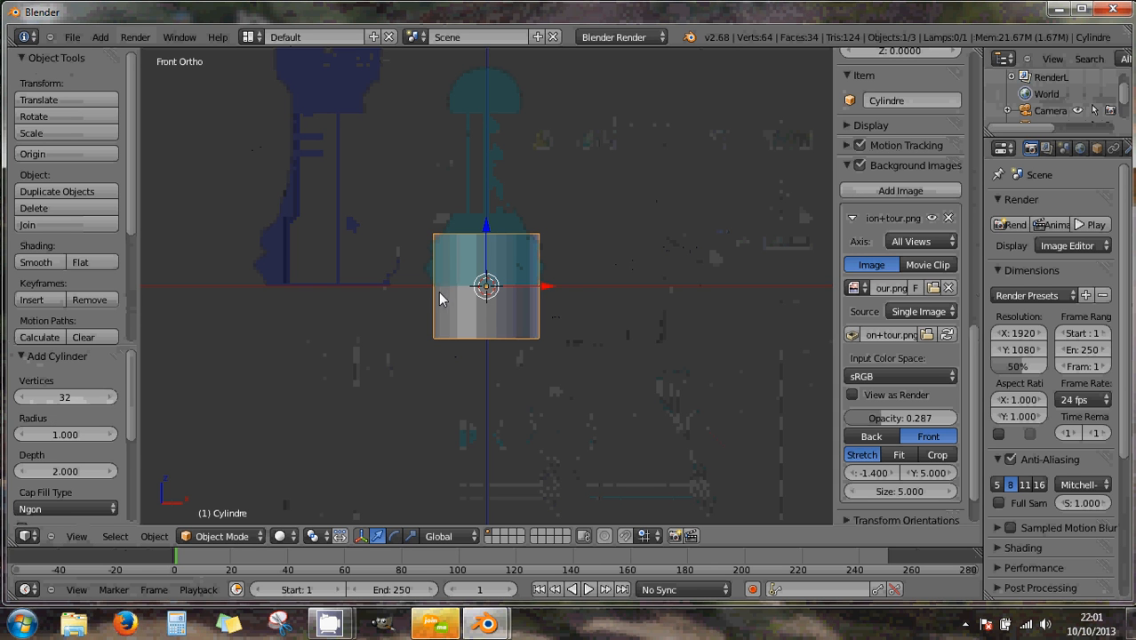
click(59, 397)
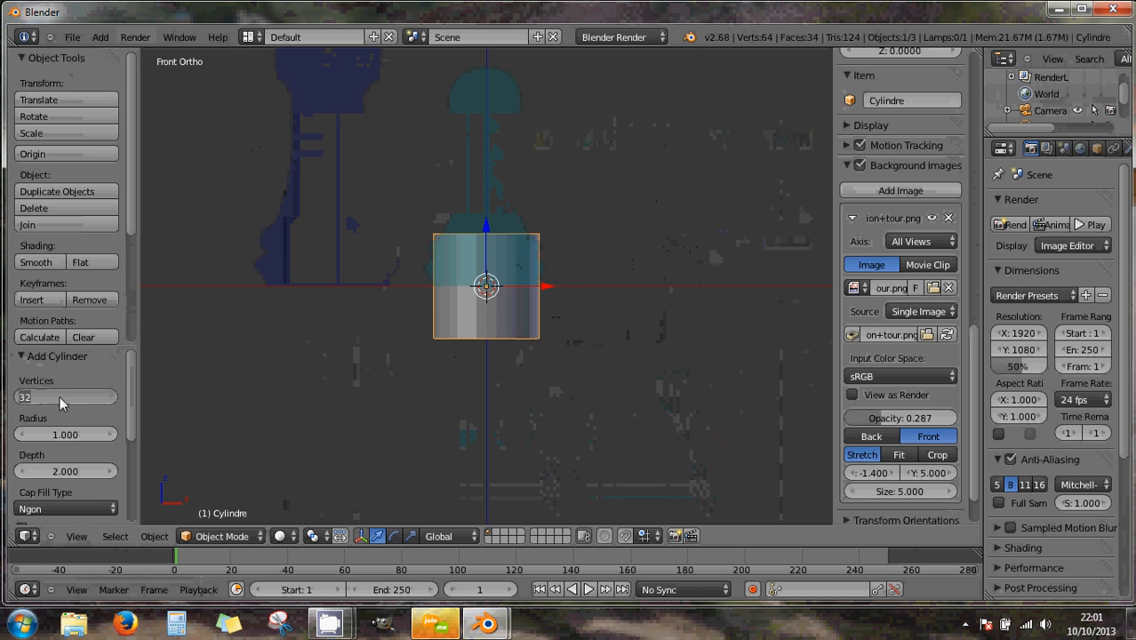
text(16)
key(Return)
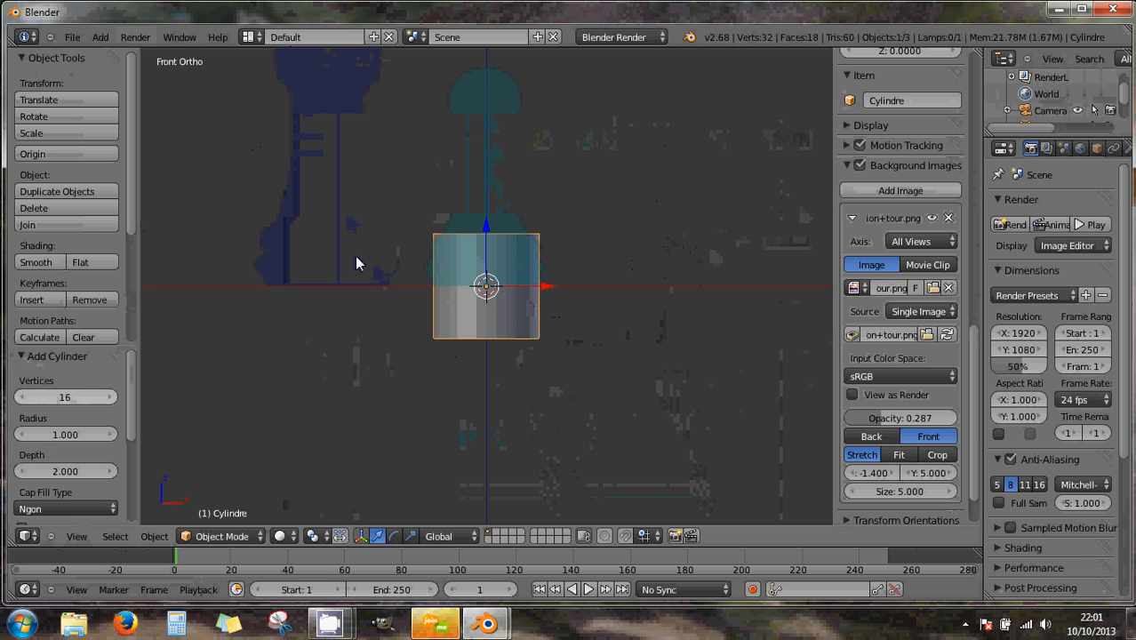
- Compare smooth and flat shading on the cylinder, leaving it set to Smooth
click(36, 262)
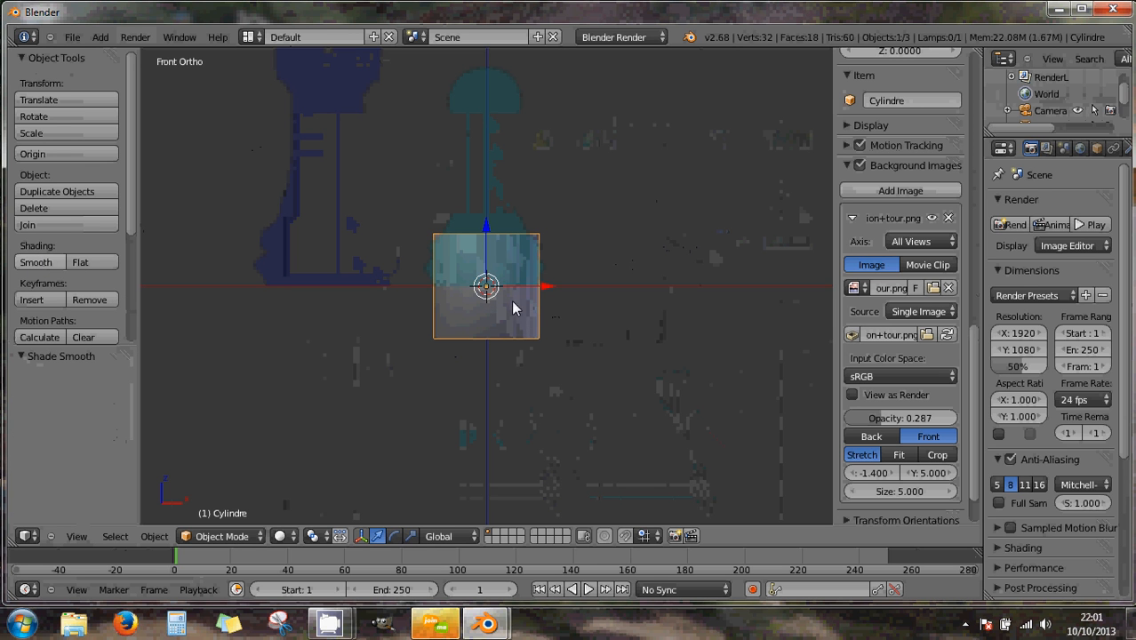
click(82, 263)
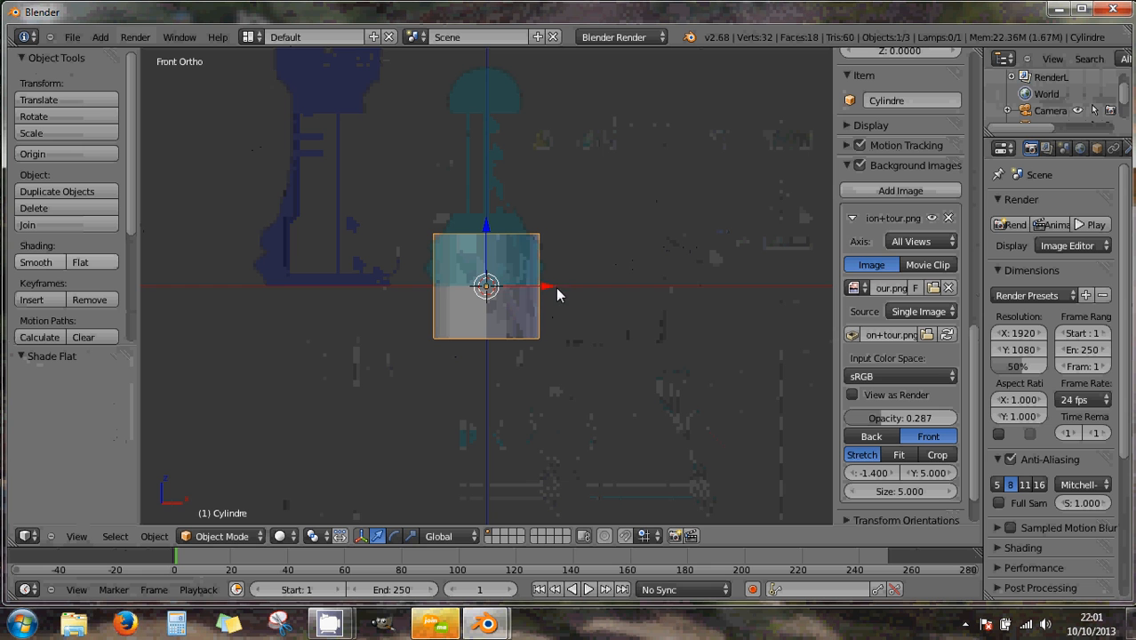
click(35, 265)
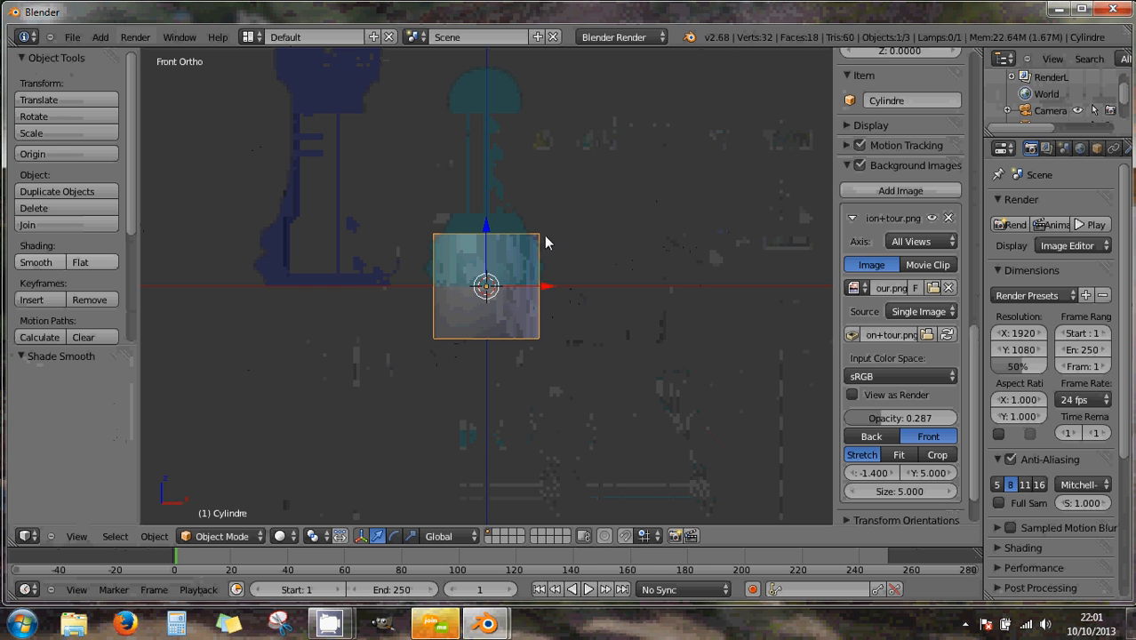
- In Edit Mode, move the whole cylinder mesh up along Z until its base rests on the red X axis line
click(191, 537)
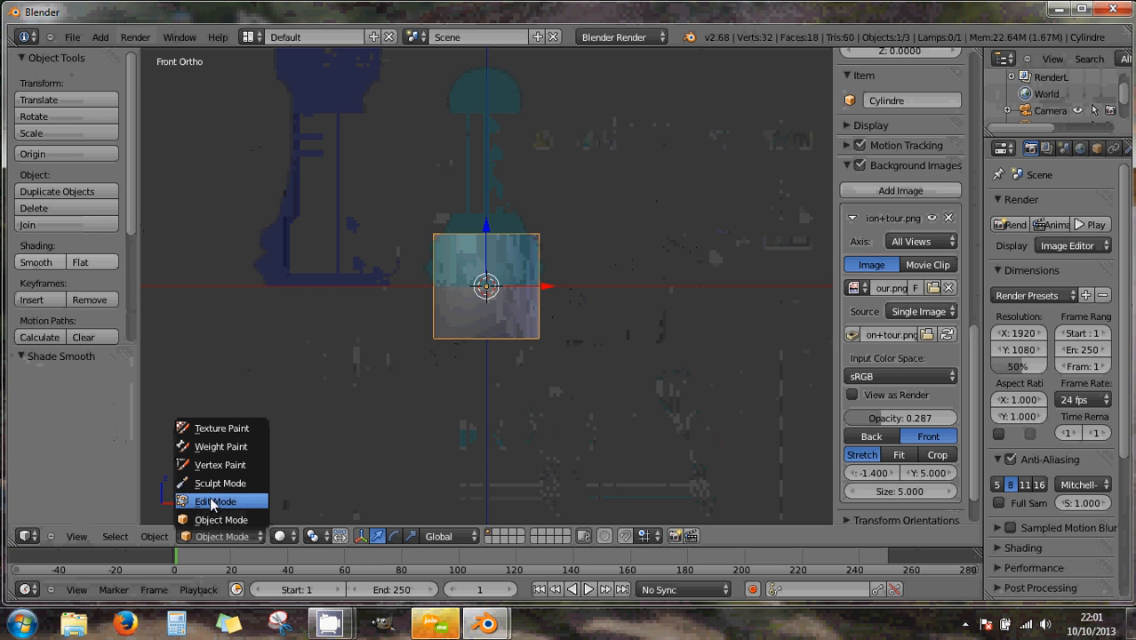
click(213, 503)
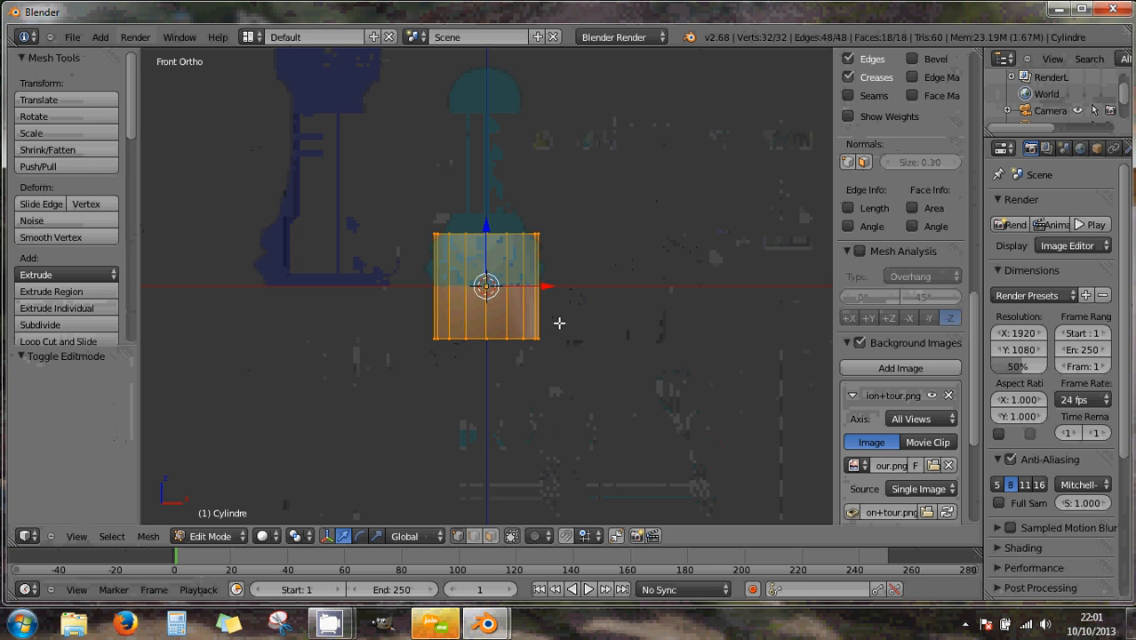
scroll(569, 325, up, 2)
scroll(570, 325, down, 2)
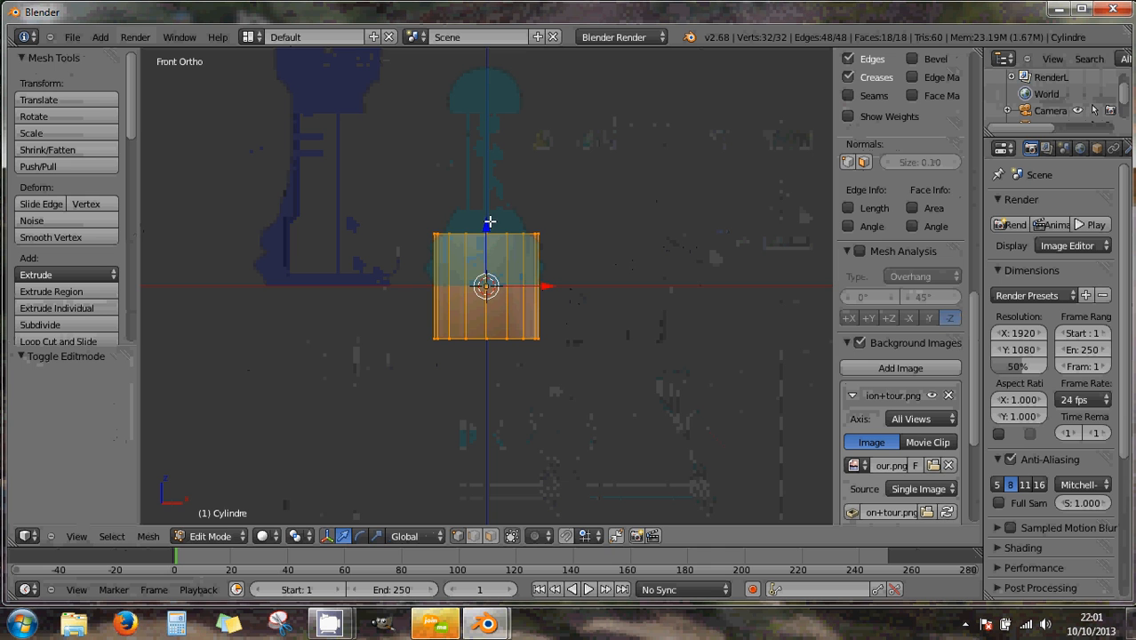
drag(487, 228, 482, 174)
scroll(516, 272, up, 4)
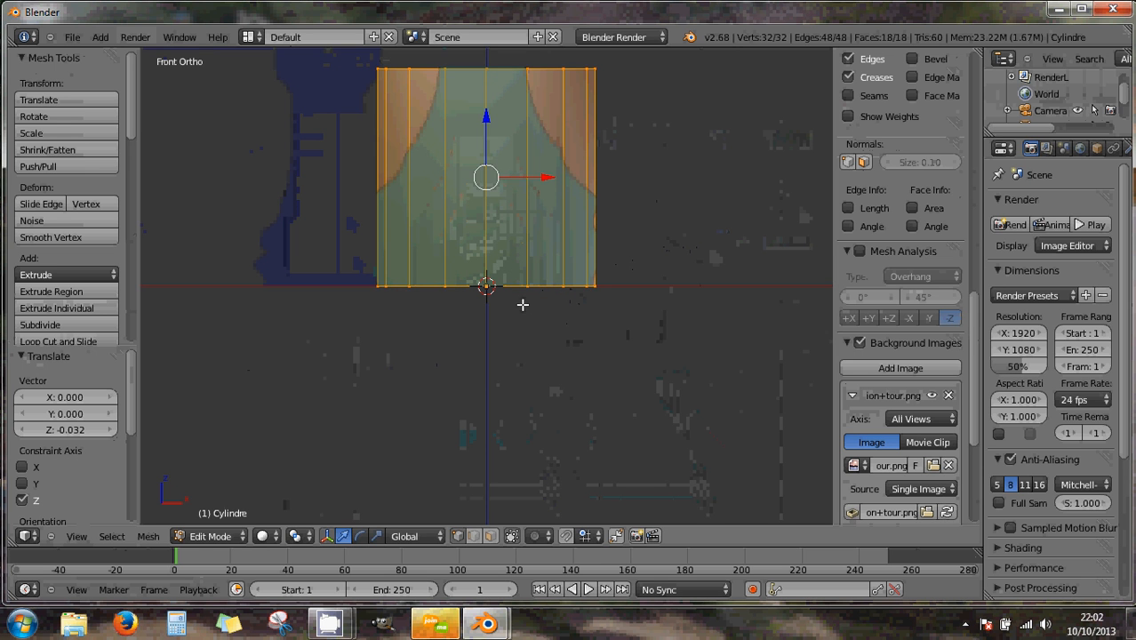
scroll(545, 294, down, 2)
scroll(544, 292, down, 2)
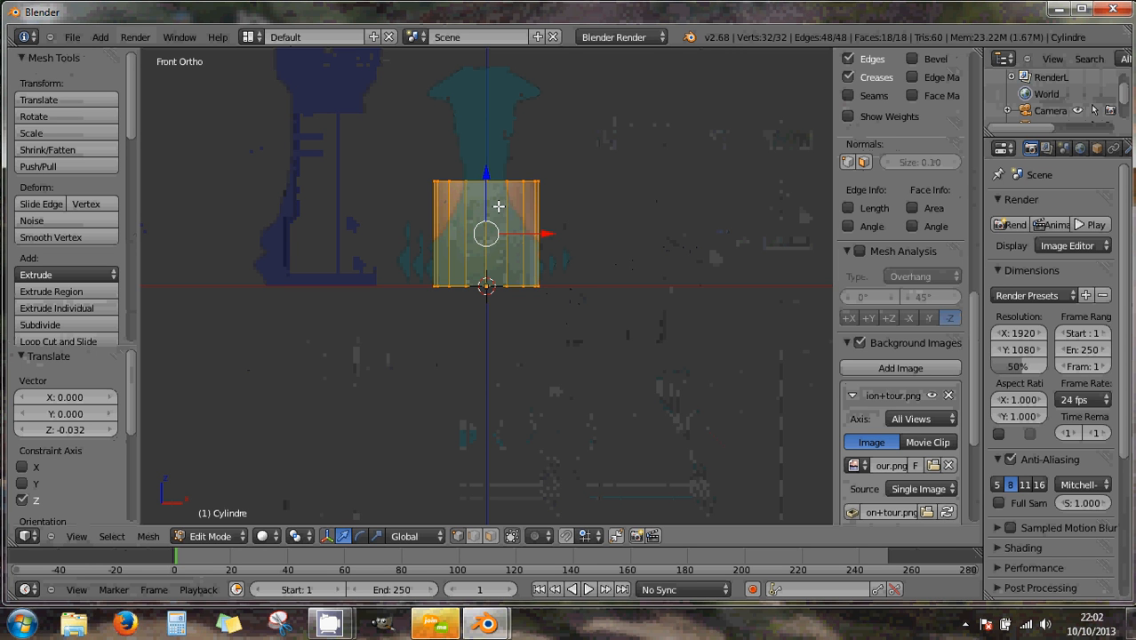
- Select only the cylinder's top ring of vertices and raise it about 2.19 units along Z
key(a)
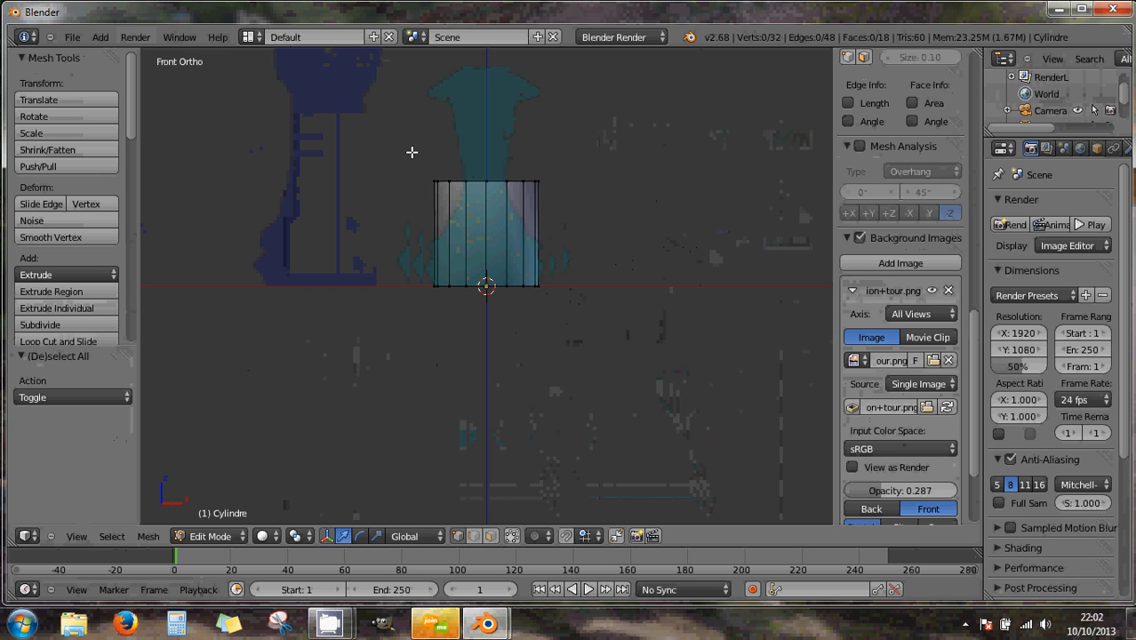
key(b)
drag(407, 147, 582, 197)
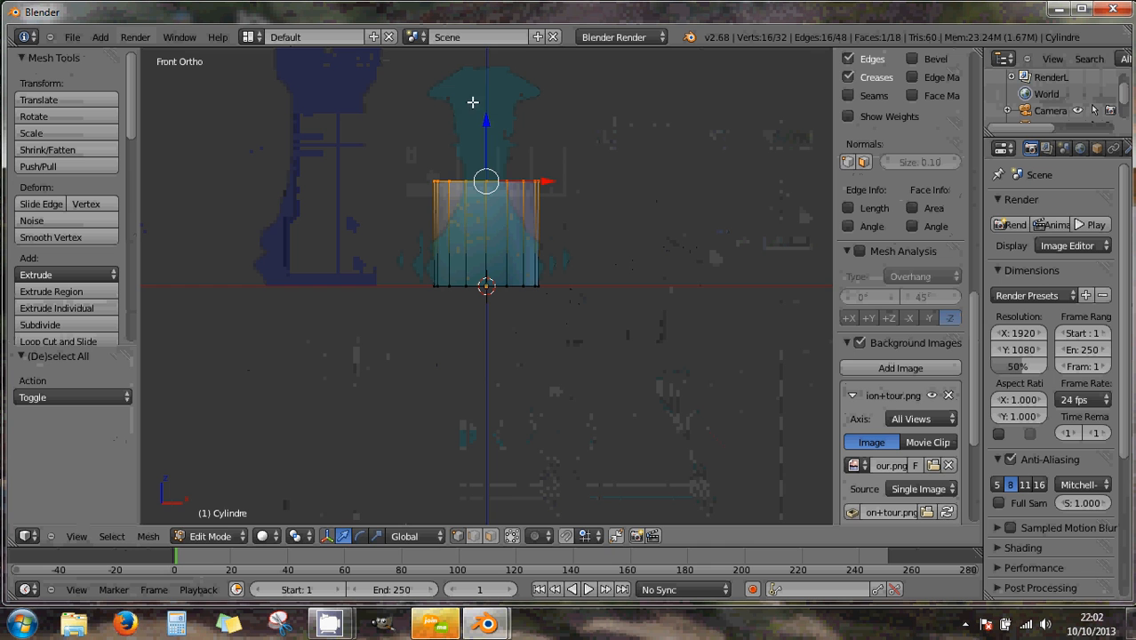
drag(487, 121, 486, 485)
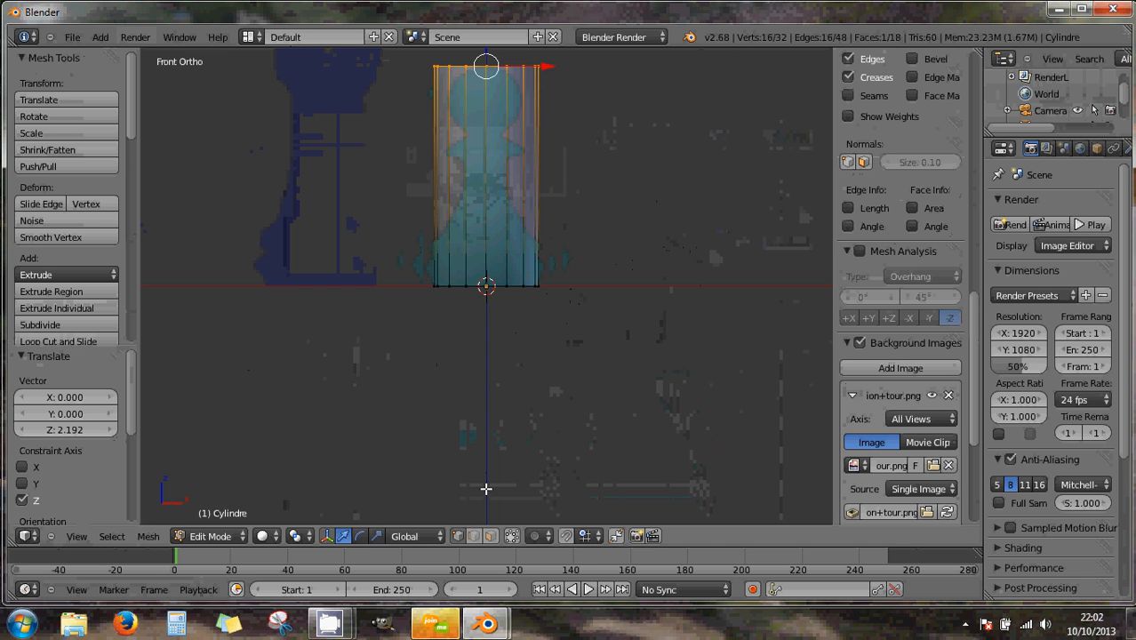
- Lower the selected top ring about 1.89 units along Z to shorten the cylinder
scroll(577, 407, down, 1)
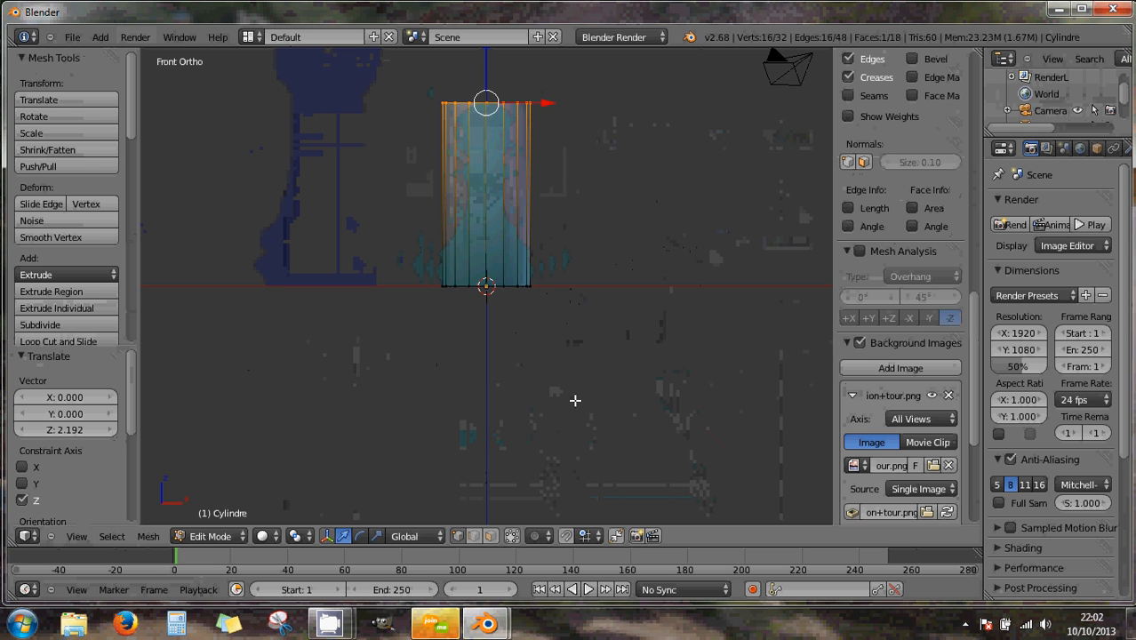
scroll(531, 265, up, 1)
scroll(533, 269, down, 3)
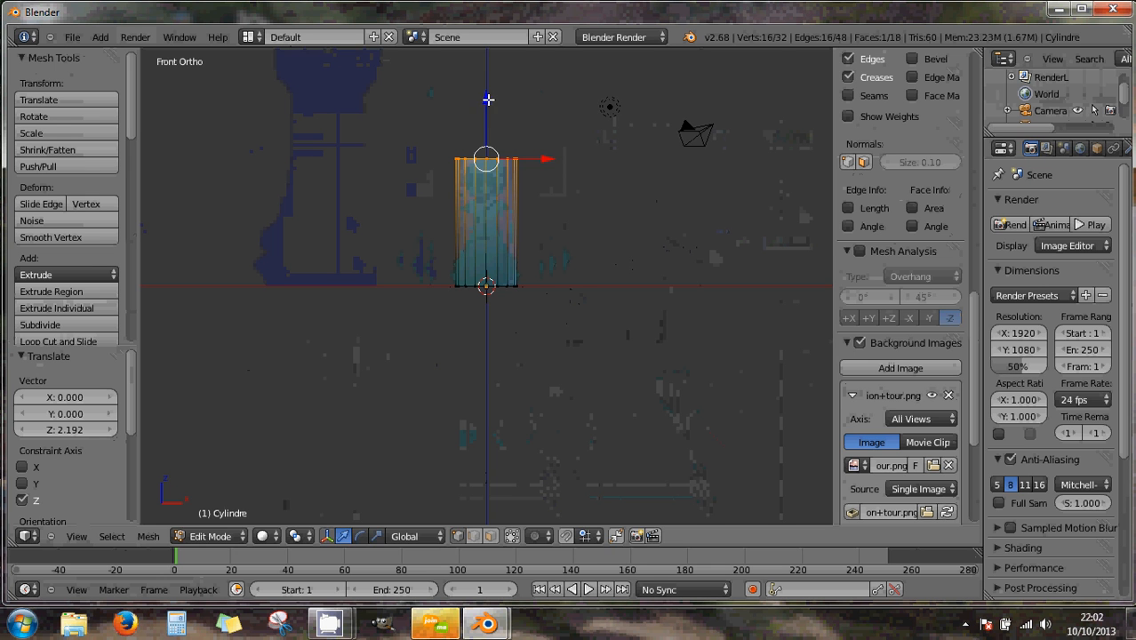
drag(488, 99, 492, 161)
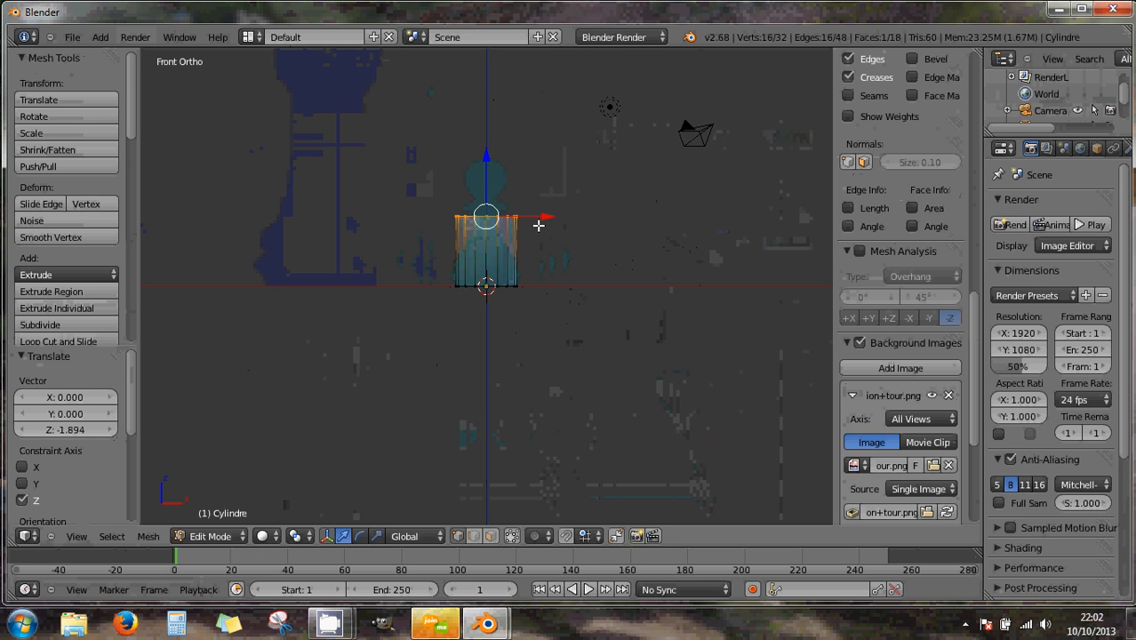
scroll(550, 239, up, 2)
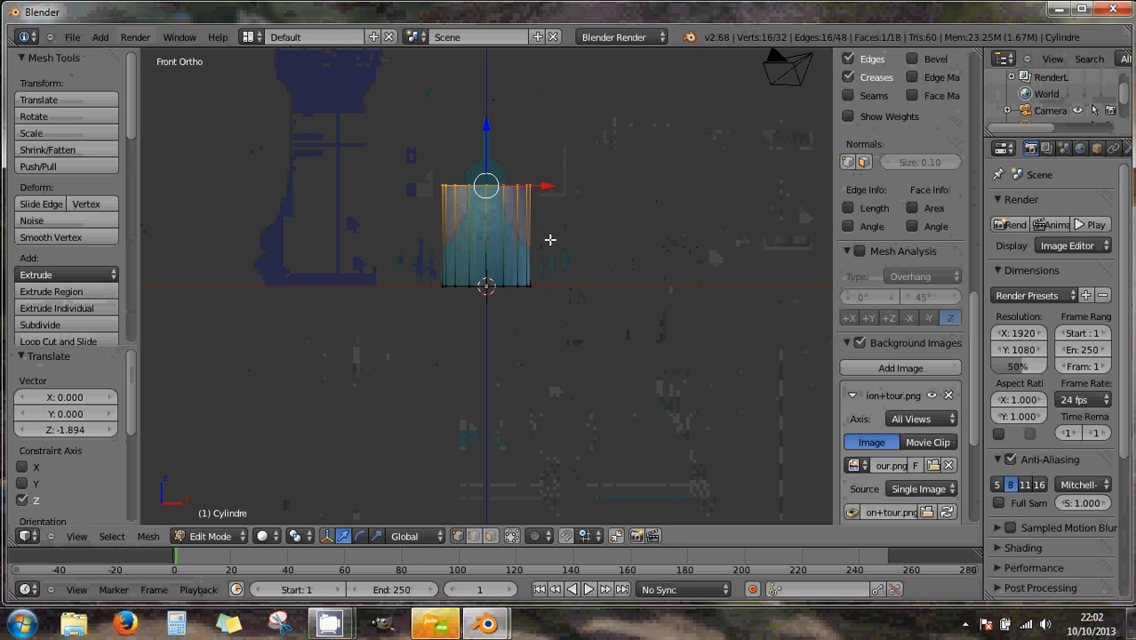
- Move the whole mesh down about 1.11 units, check it in Object Mode, and move it back up about 1.13 units in Edit Mode
key(a)
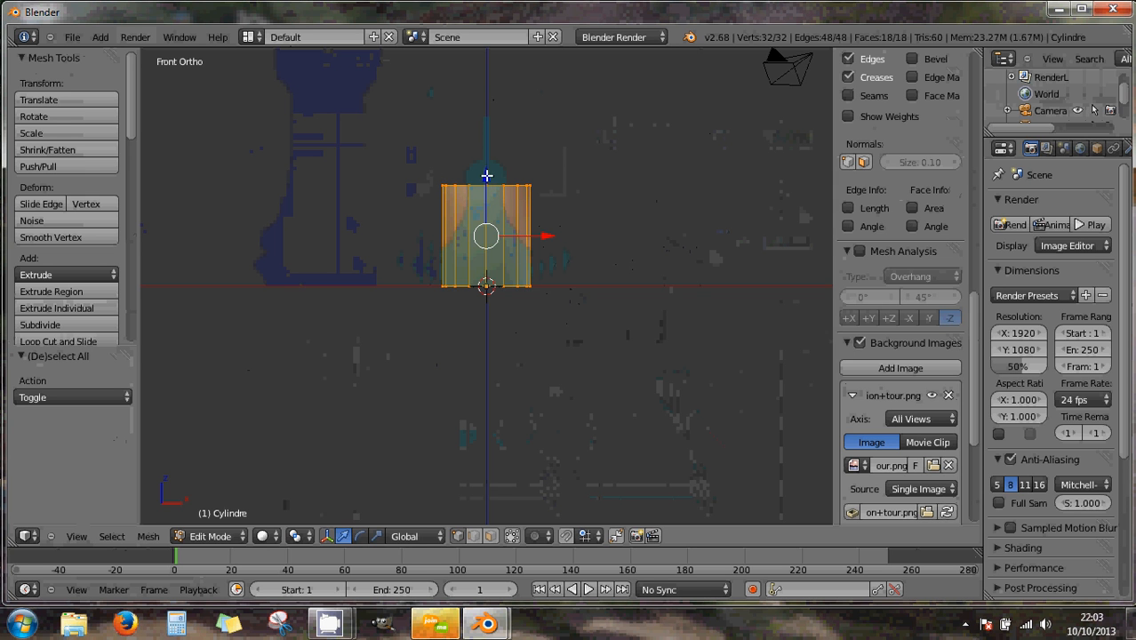
drag(486, 176, 484, 226)
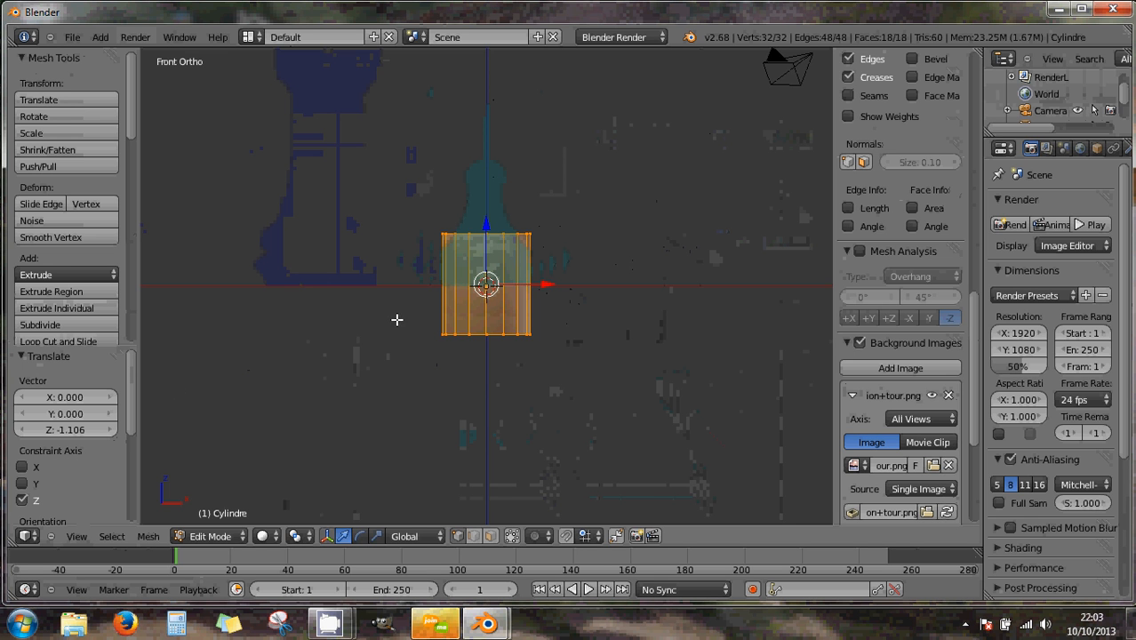
click(212, 536)
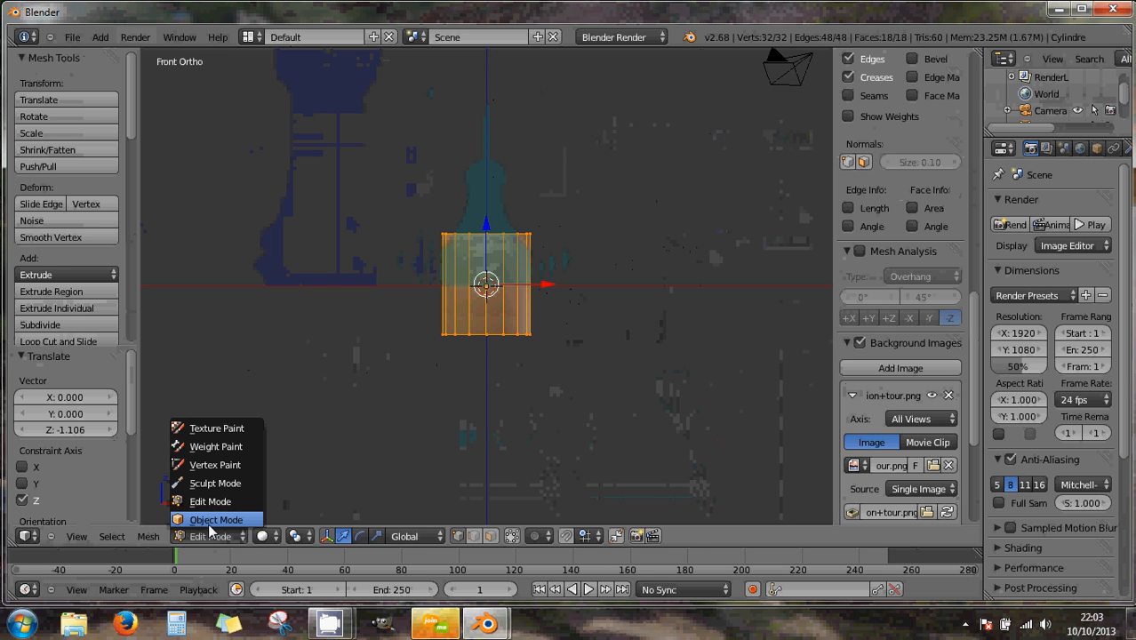
click(209, 519)
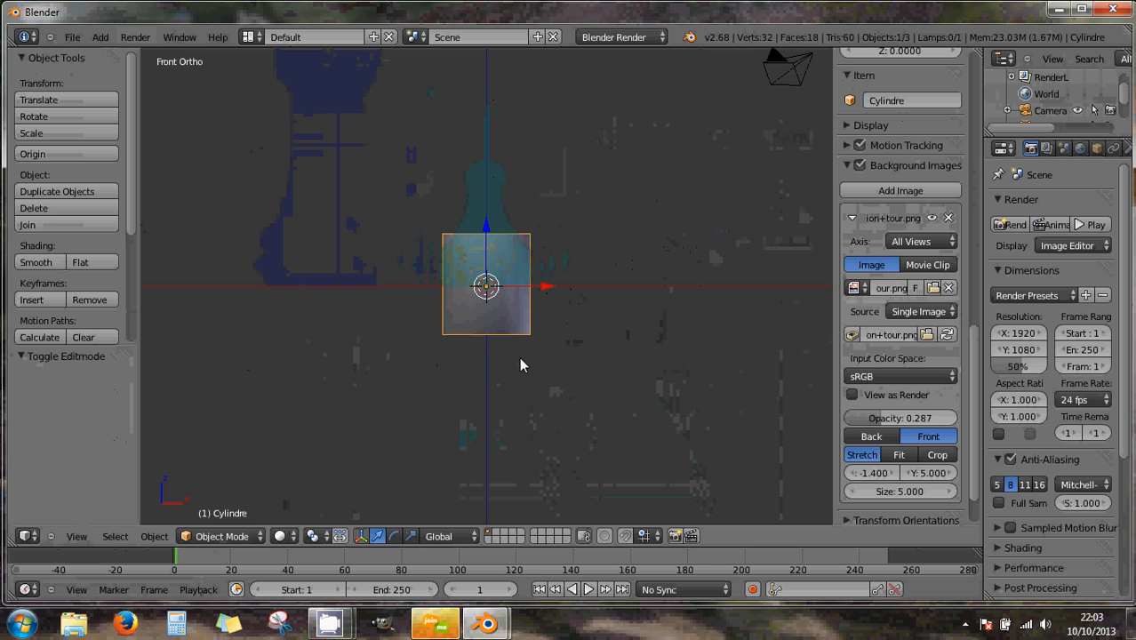
click(239, 536)
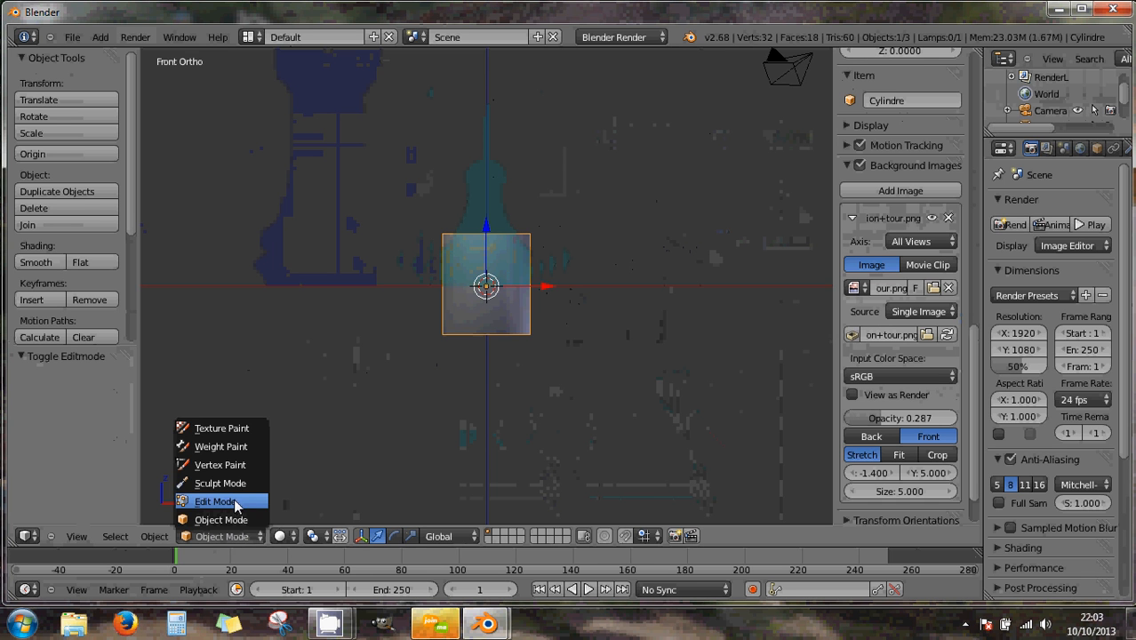
click(236, 504)
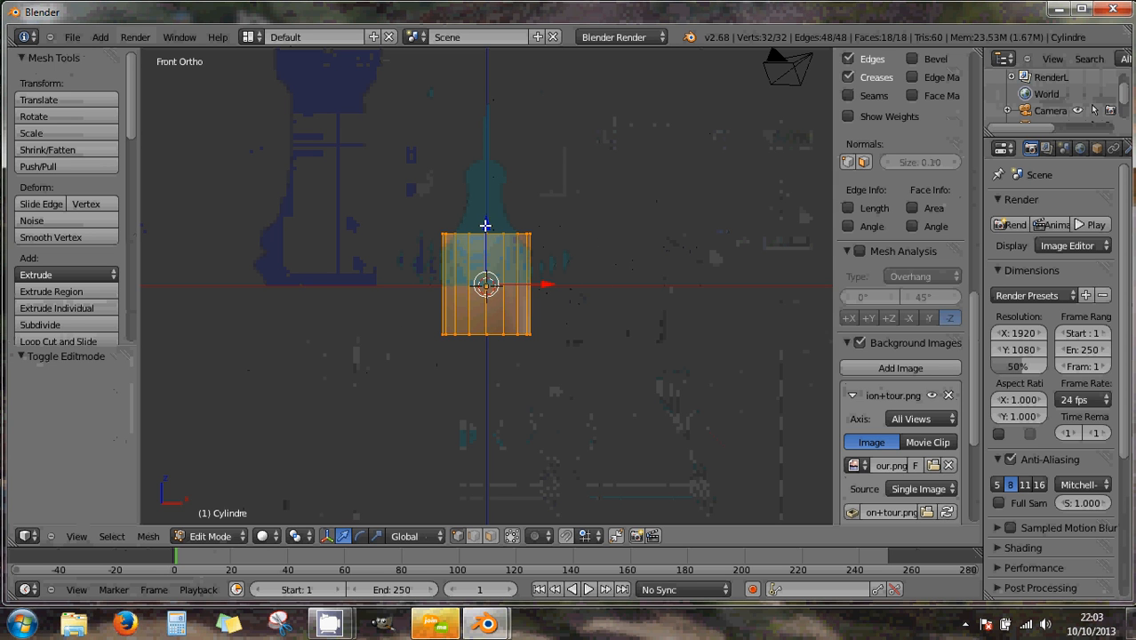
drag(487, 226, 486, 176)
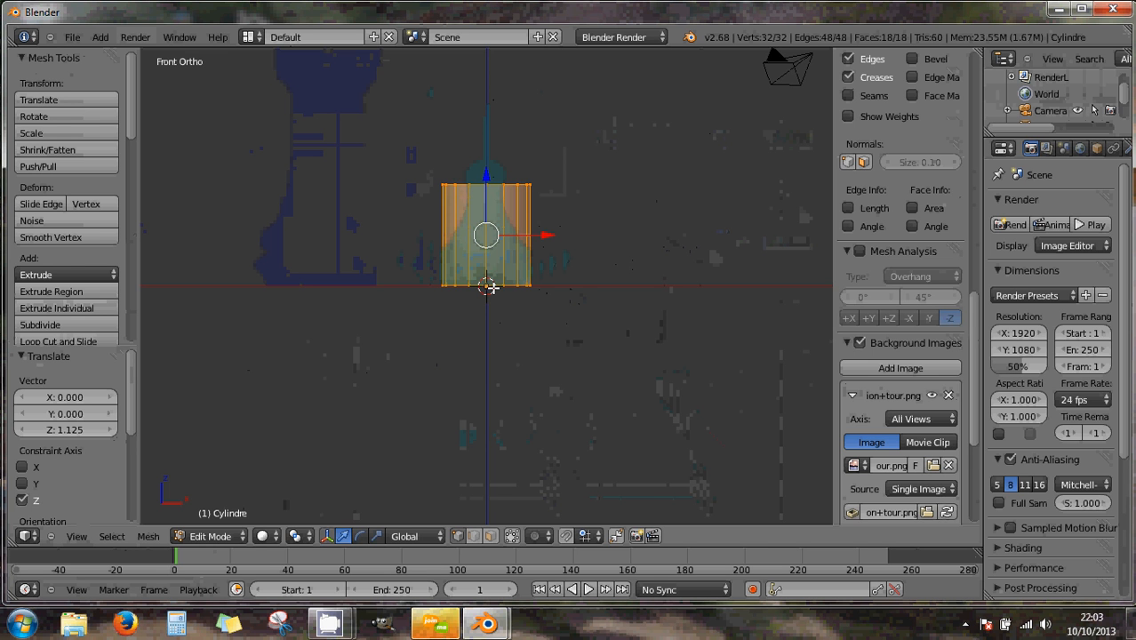
- Select the cylinder's top ring of vertices and show it in a perspective view tilted from above
key(a)
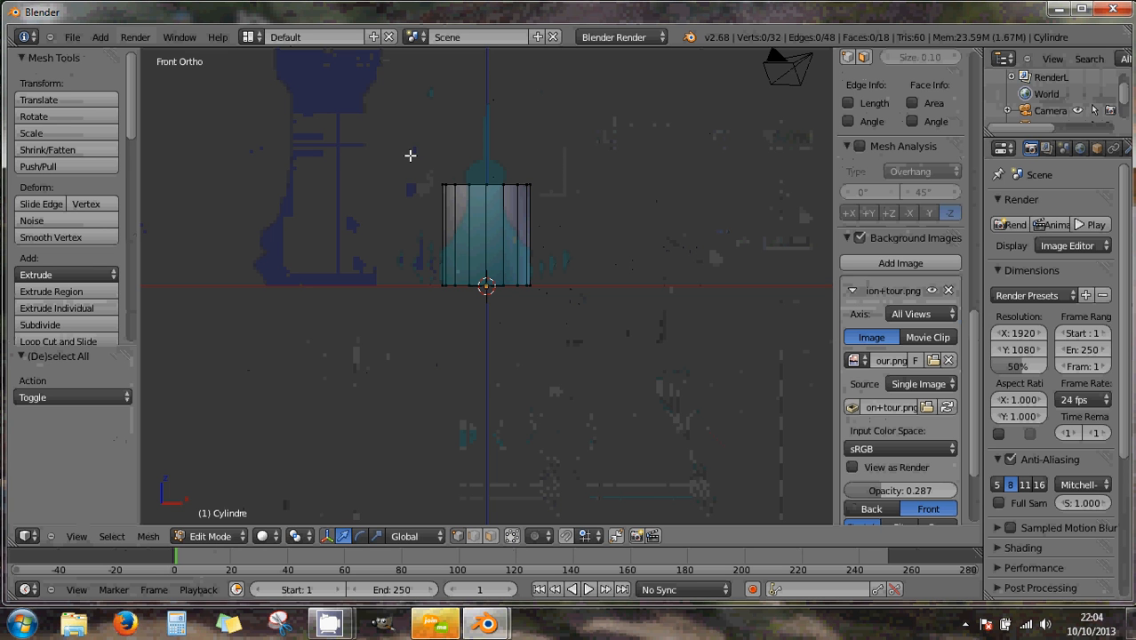
key(b)
drag(410, 155, 572, 207)
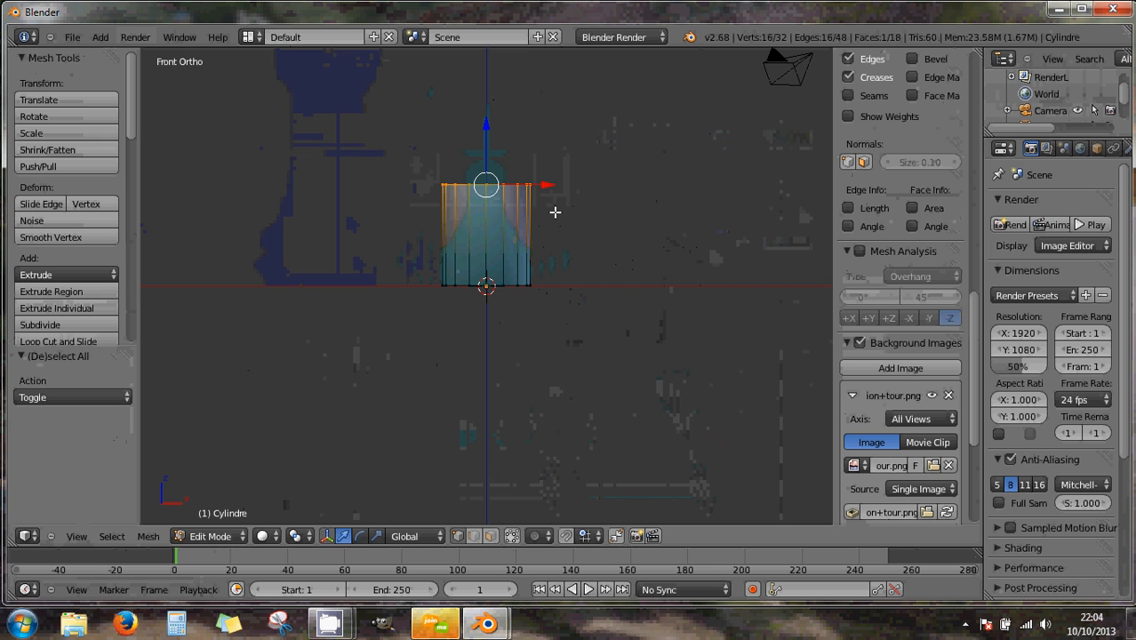
key(KP_5)
middle_drag(555, 211, 552, 257)
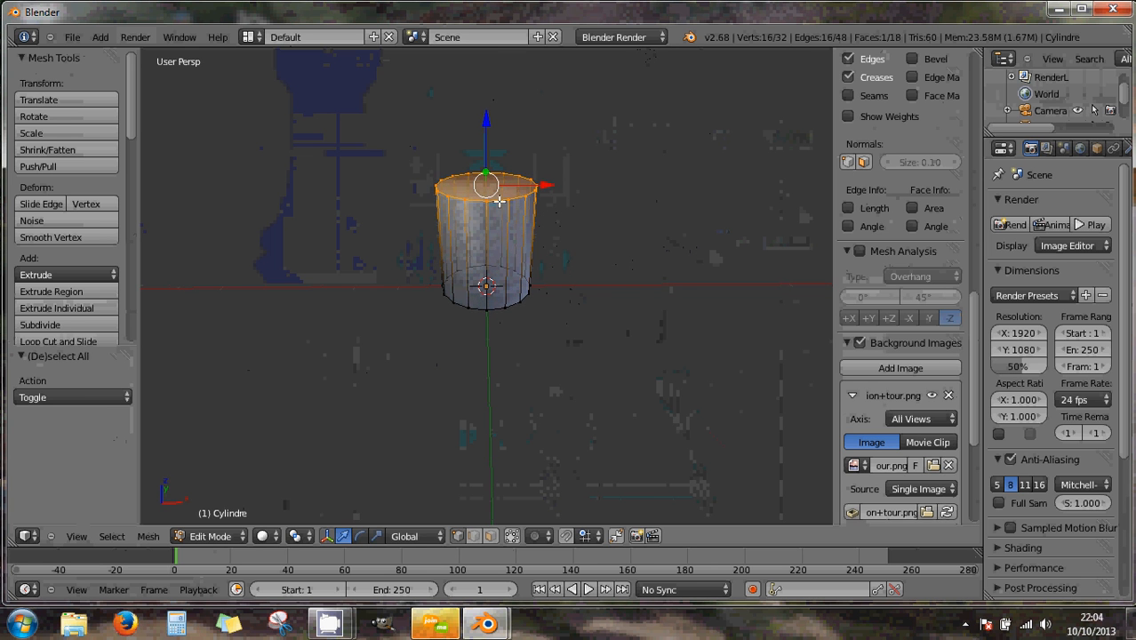
- Clear the selection, box-select the top ring again in perspective, and limit selection to visible geometry
key(a)
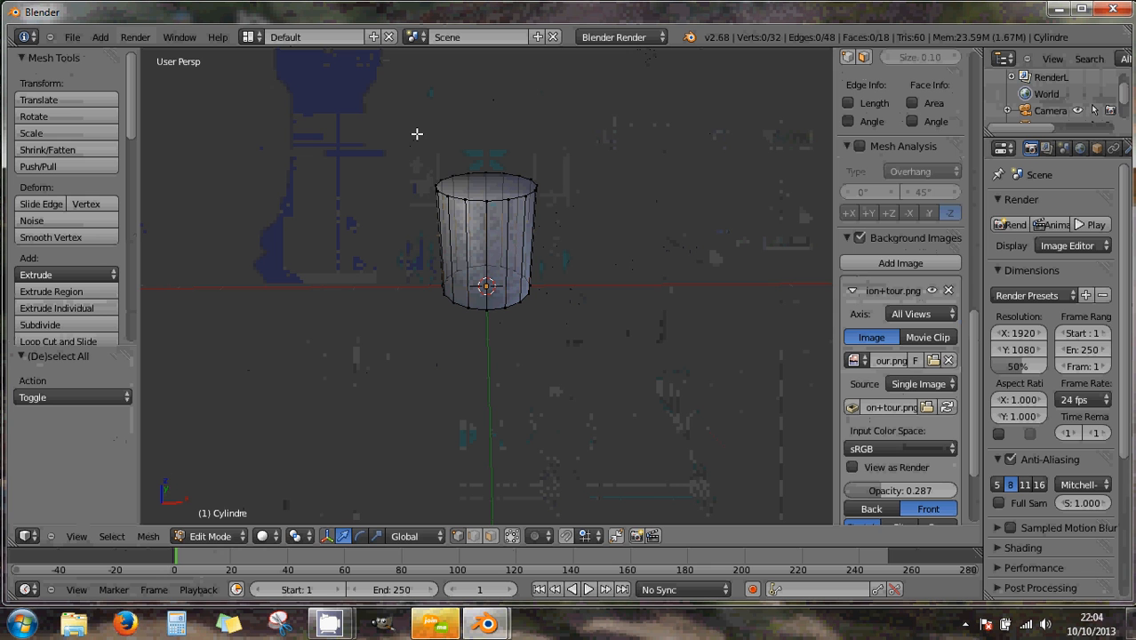
key(b)
drag(418, 122, 558, 223)
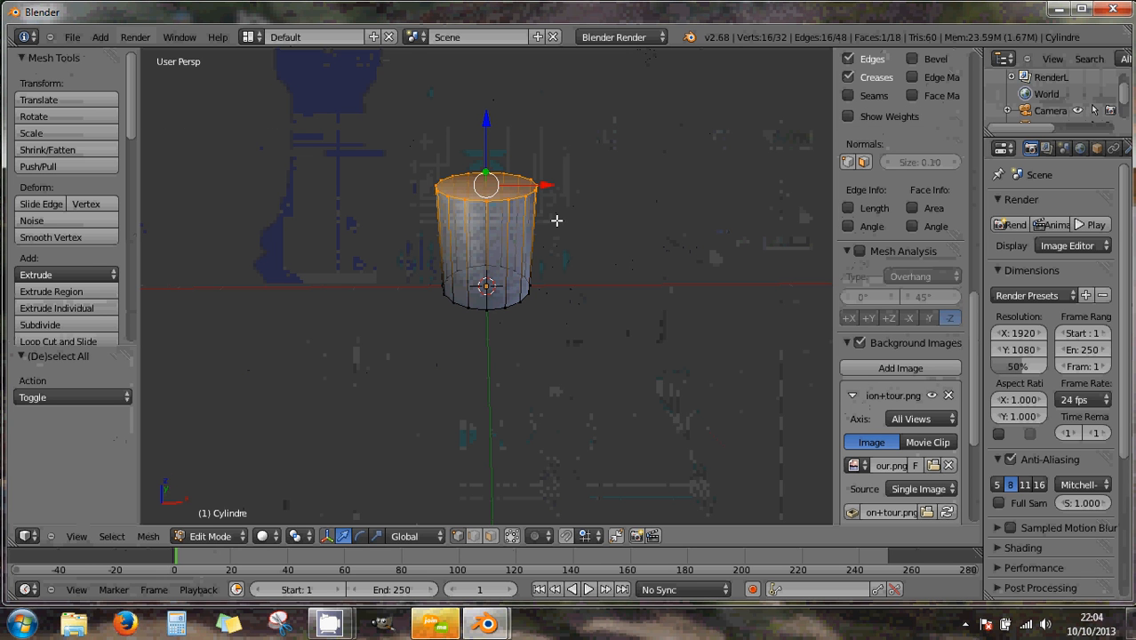
click(512, 537)
click(558, 389)
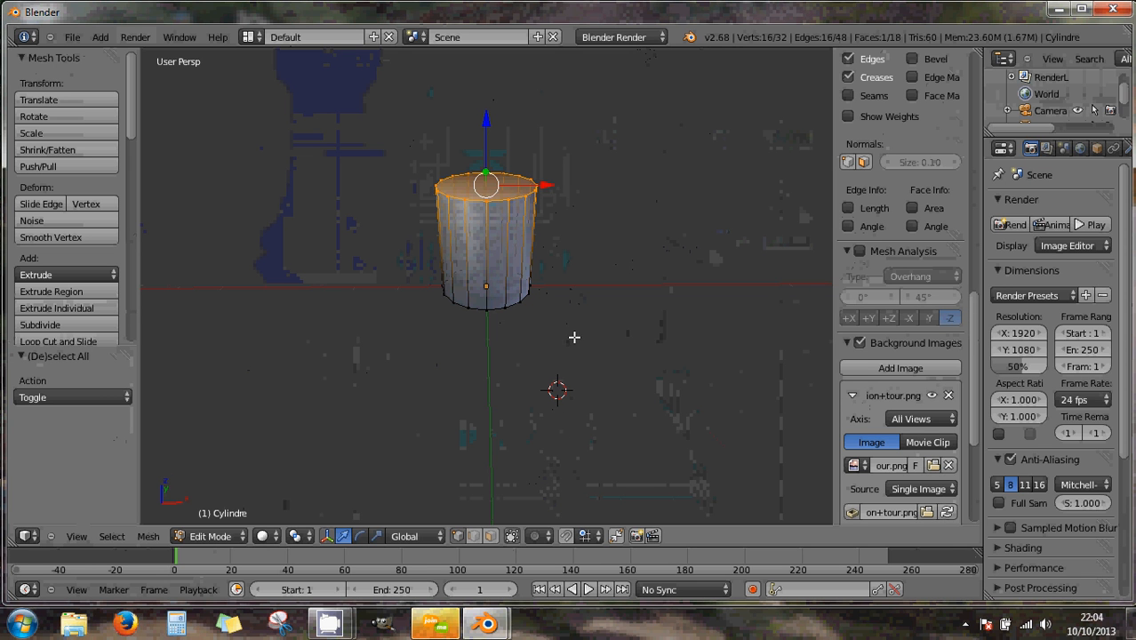
- Place the 3D cursor in the empty space below the cylinder, beside its base
click(540, 341)
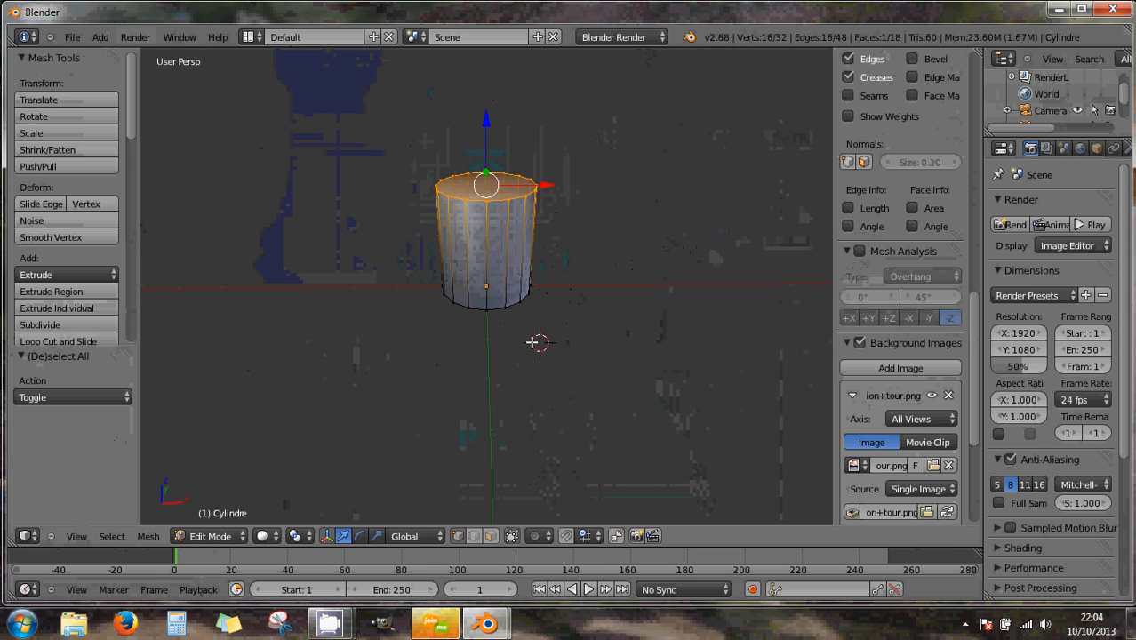
click(436, 344)
middle_drag(525, 373, 536, 338)
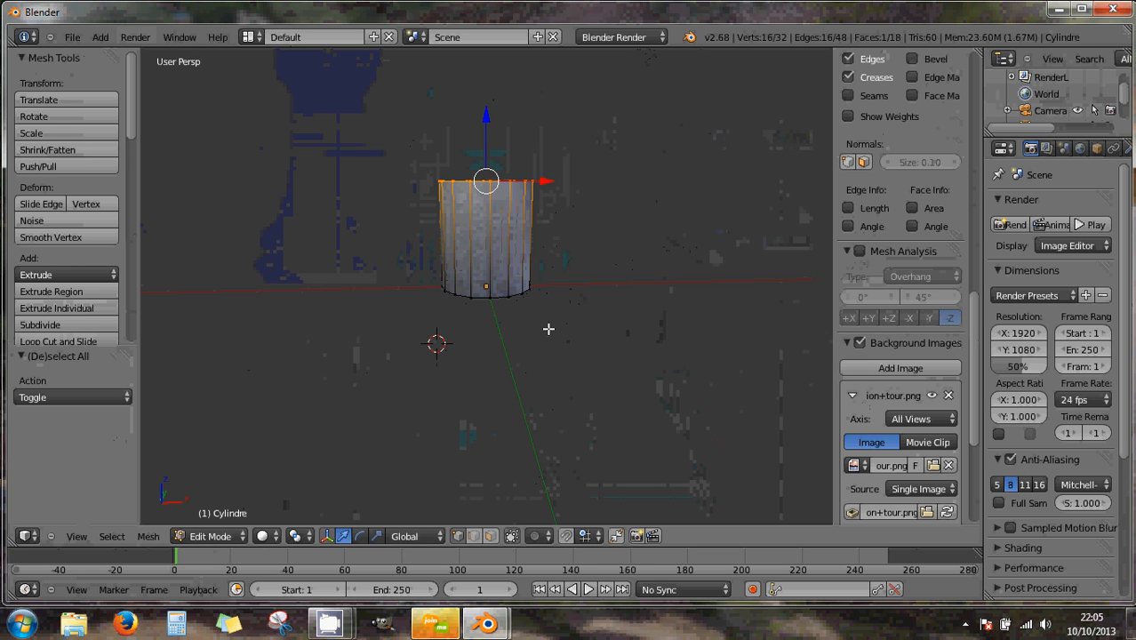
middle_drag(494, 254, 493, 281)
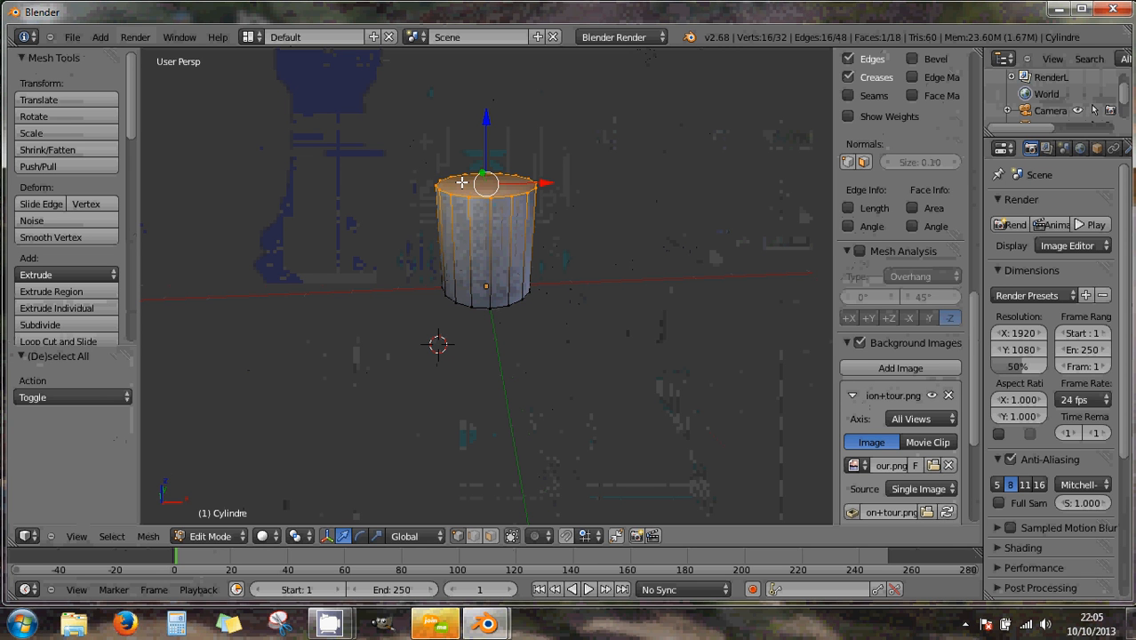
- In front view, raise the selected top ring about 1.83 units along Z to the top of the reference pawn's head
key(KP_1)
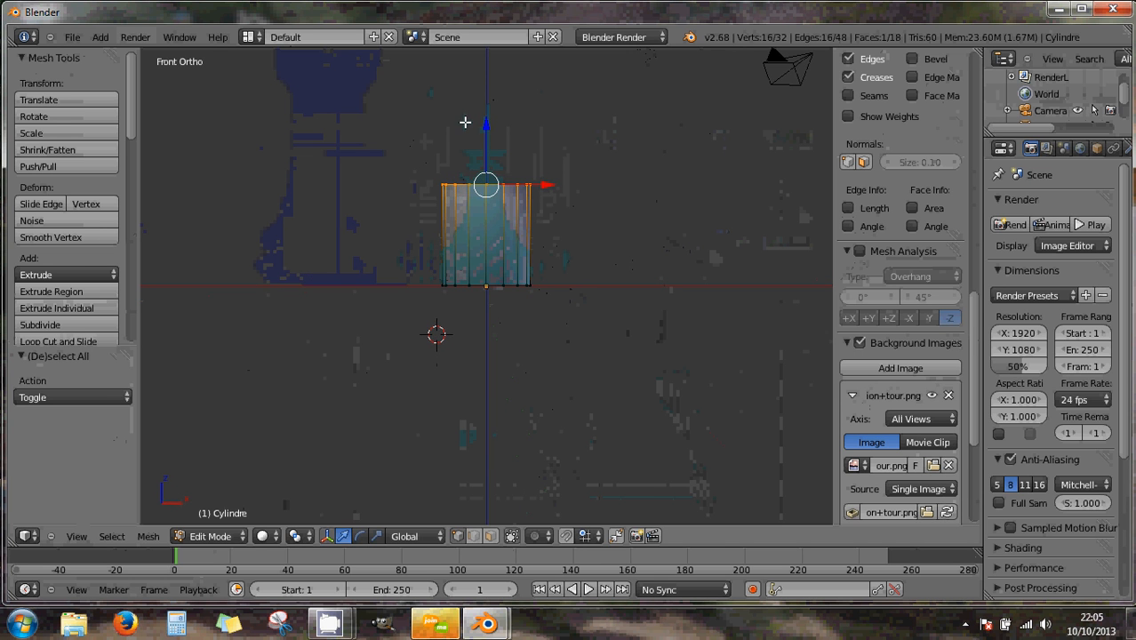
scroll(470, 126, up, 2)
scroll(473, 131, down, 2)
drag(484, 123, 483, 519)
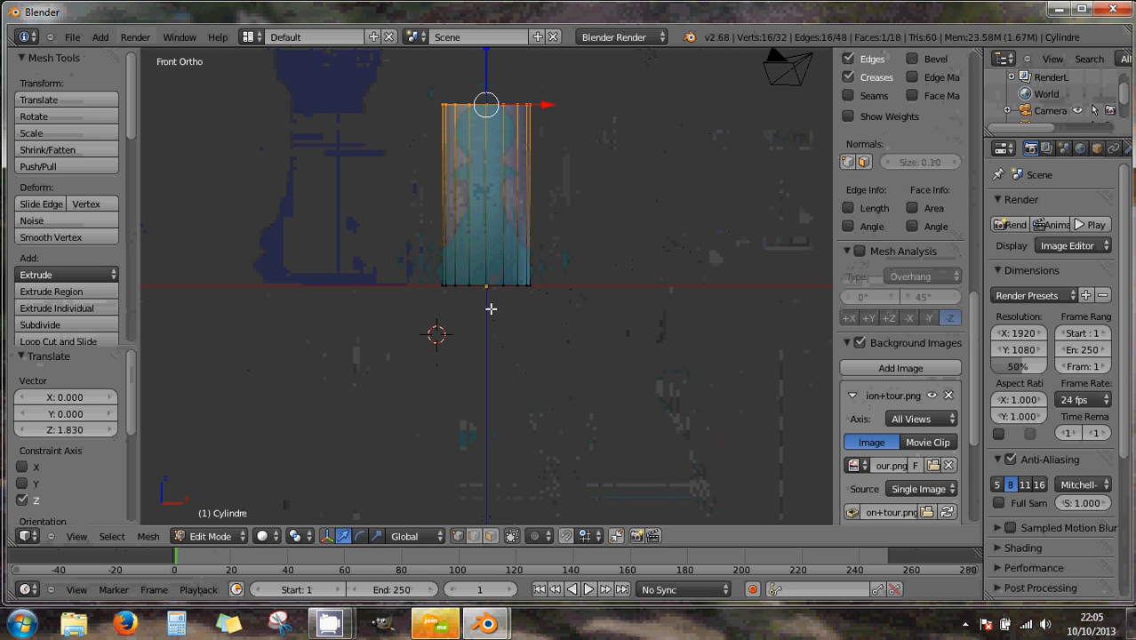
shift+middle_drag(490, 309, 508, 356)
scroll(544, 344, up, 2)
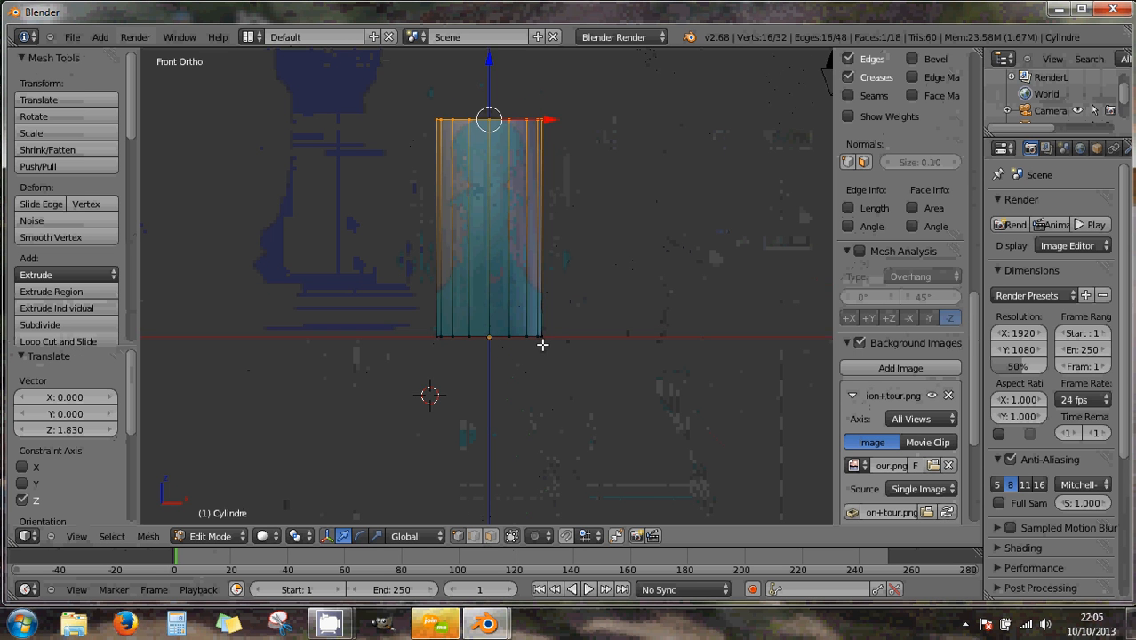
scroll(543, 344, up, 1)
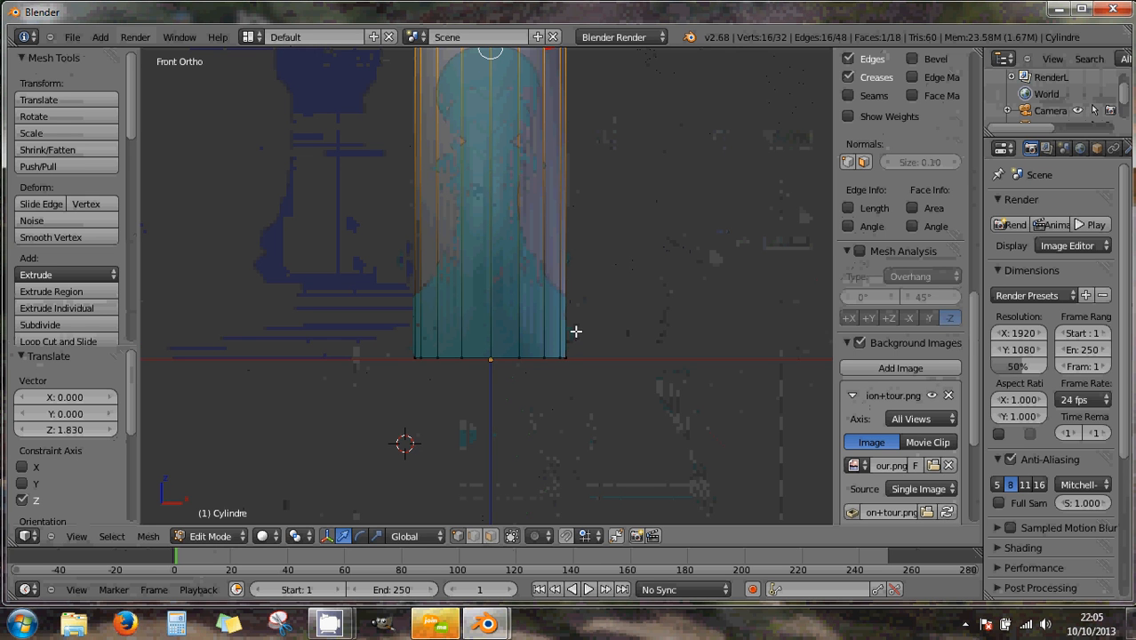
scroll(597, 376, down, 2)
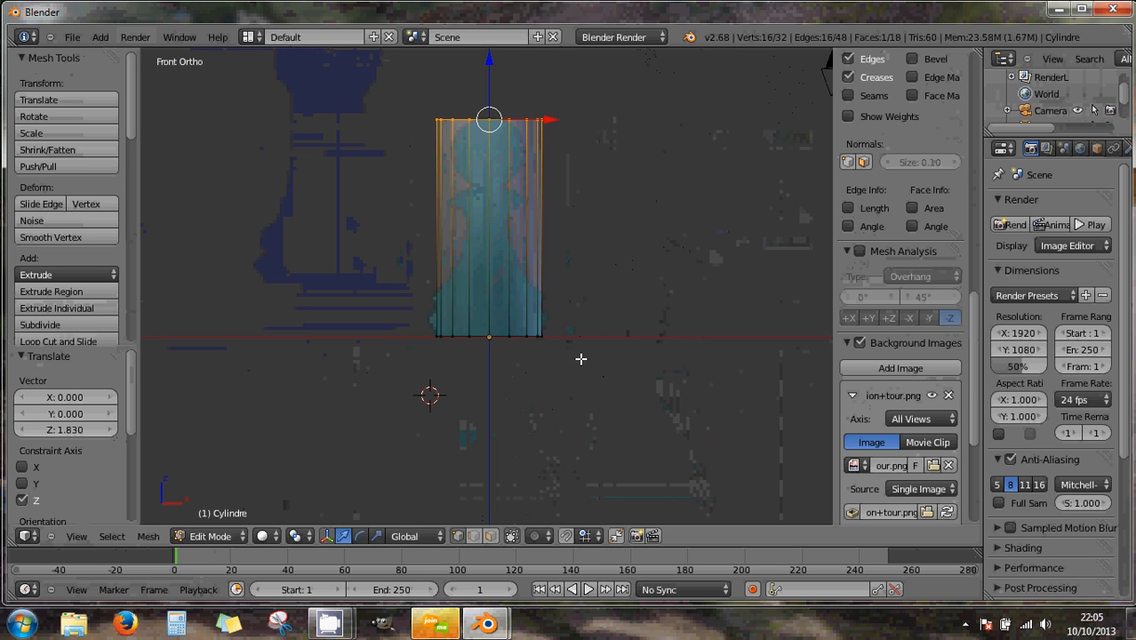
- Select the whole mesh and scale it by about 1.121 in X and Y only, keeping its height, to cover the pawn's base width
key(a)
key(a)
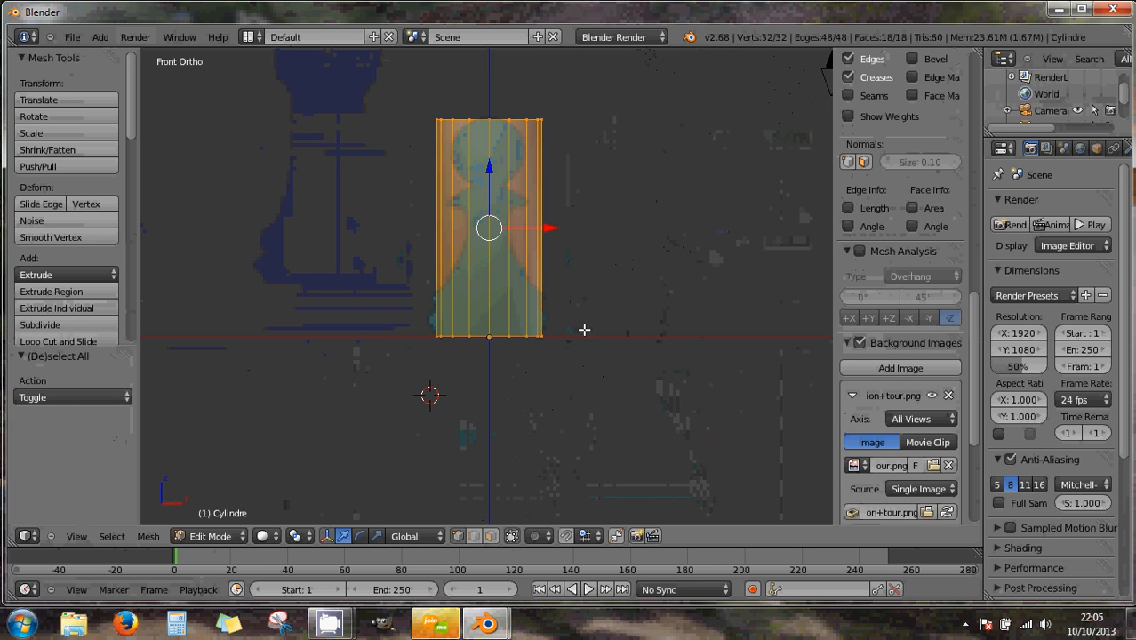
scroll(582, 337, up, 4)
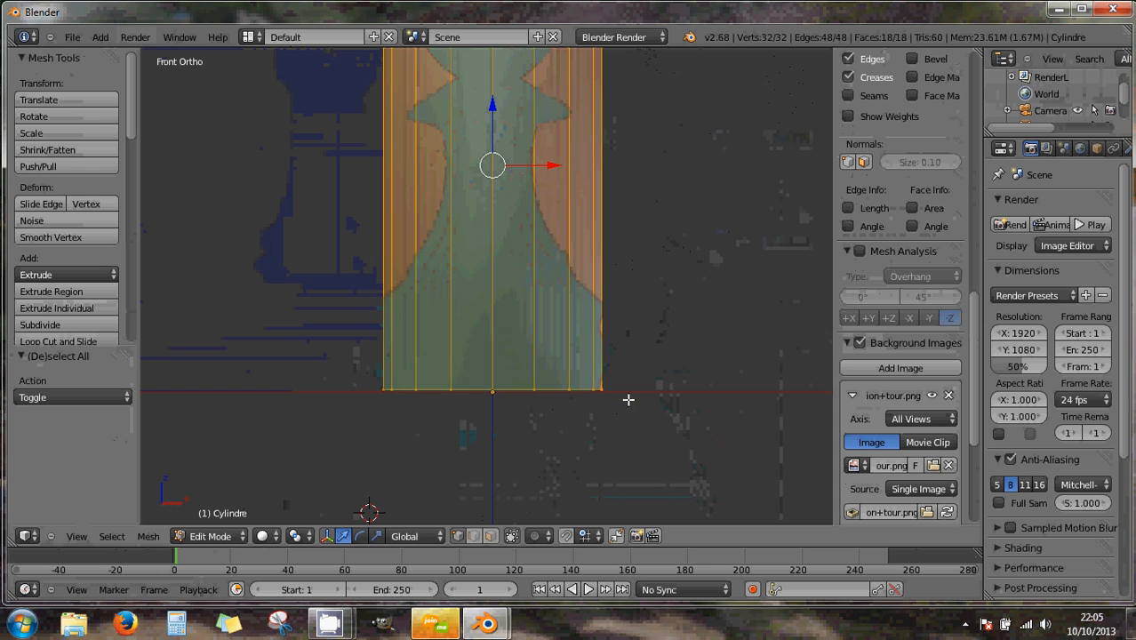
scroll(629, 400, down, 4)
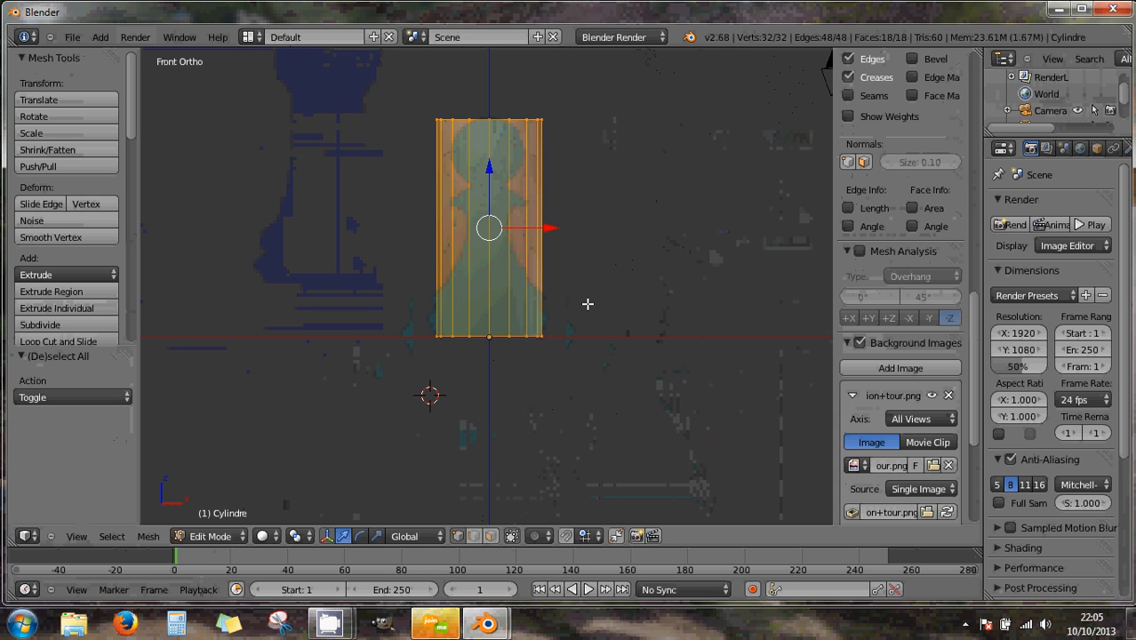
mouse_move(582, 242)
middle_down()
mouse_move(594, 271)
mouse_move(500, 318)
mouse_move(563, 236)
middle_up()
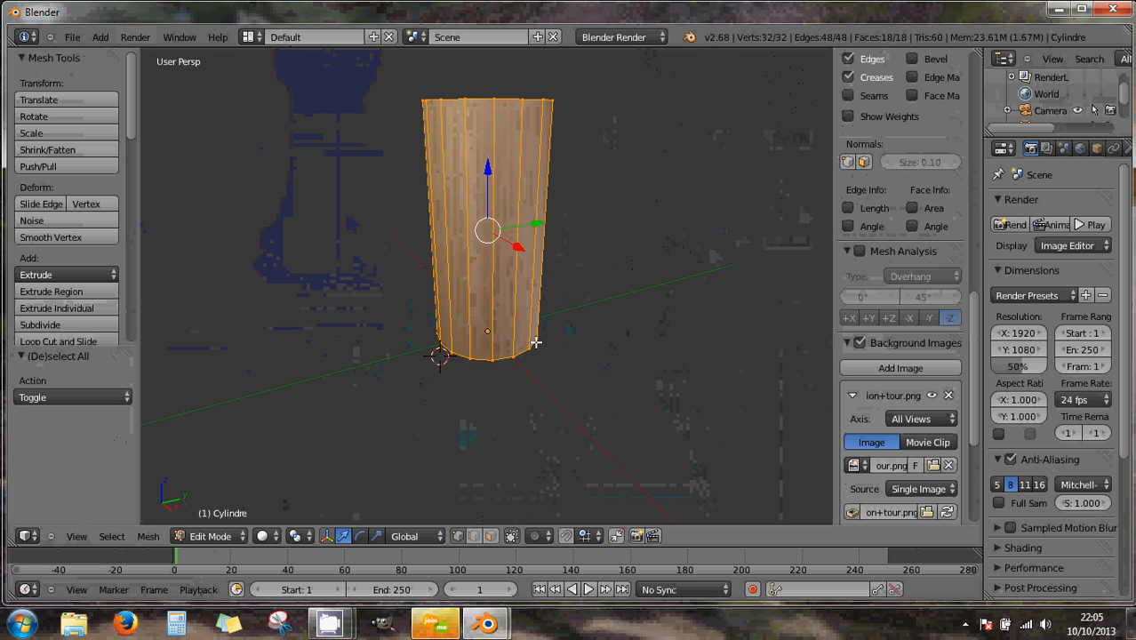
key(KP_1)
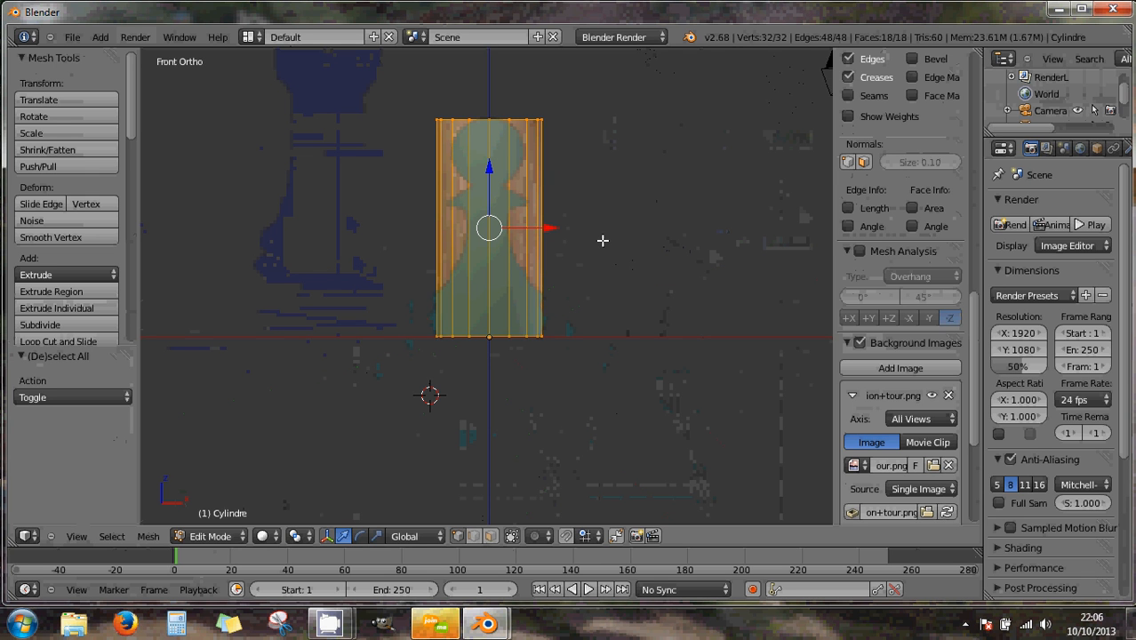
key(shift+s)
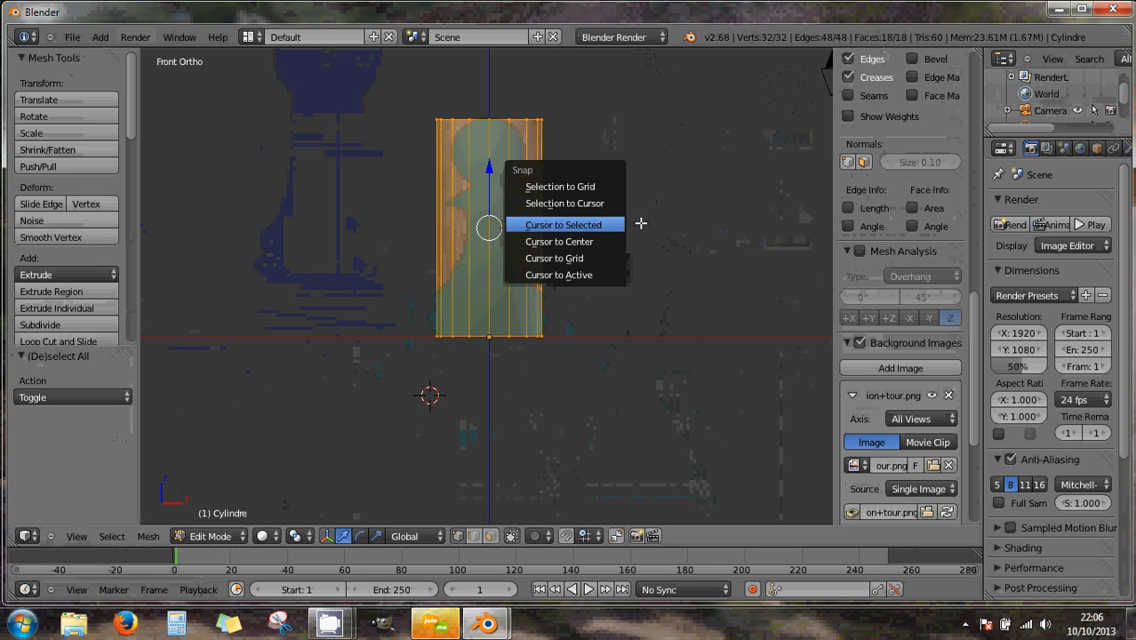
key(s)
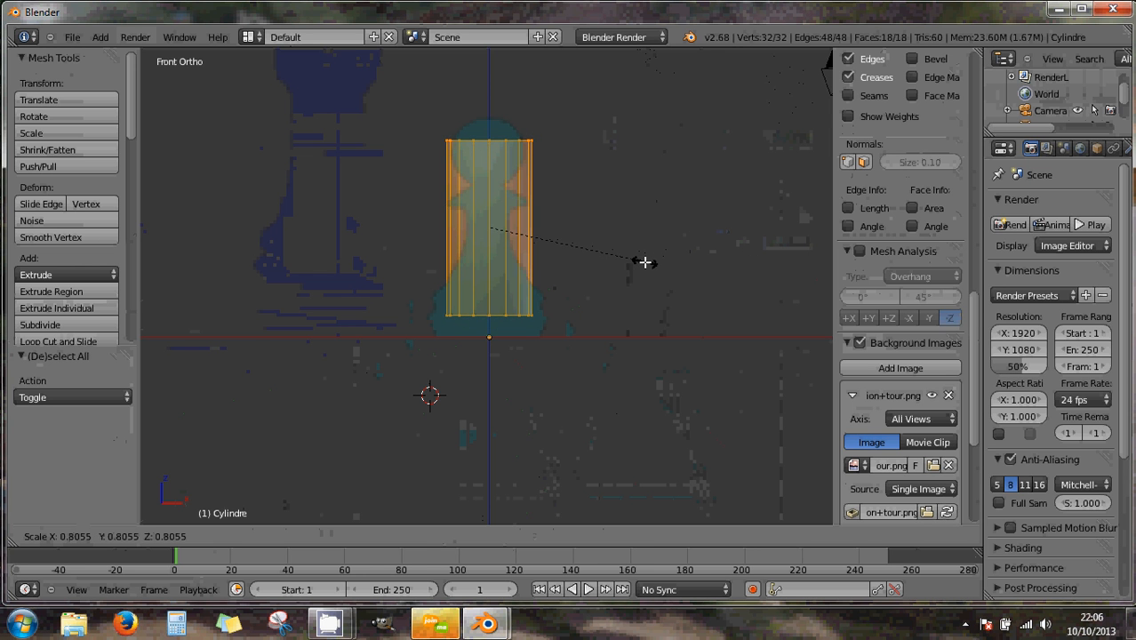
key(shift+z)
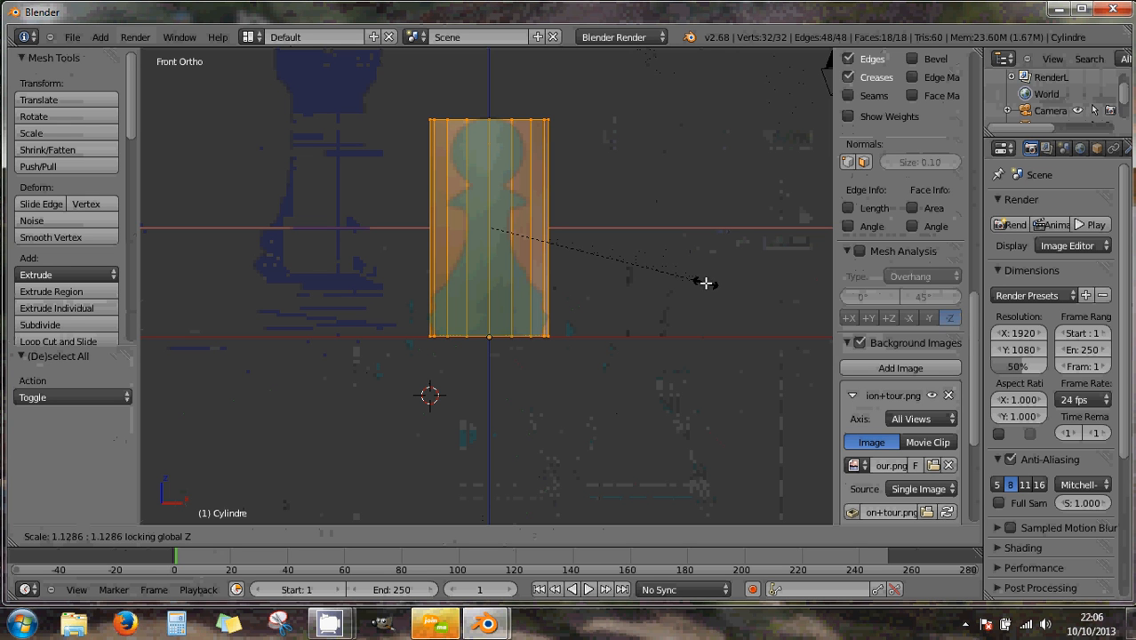
click(702, 282)
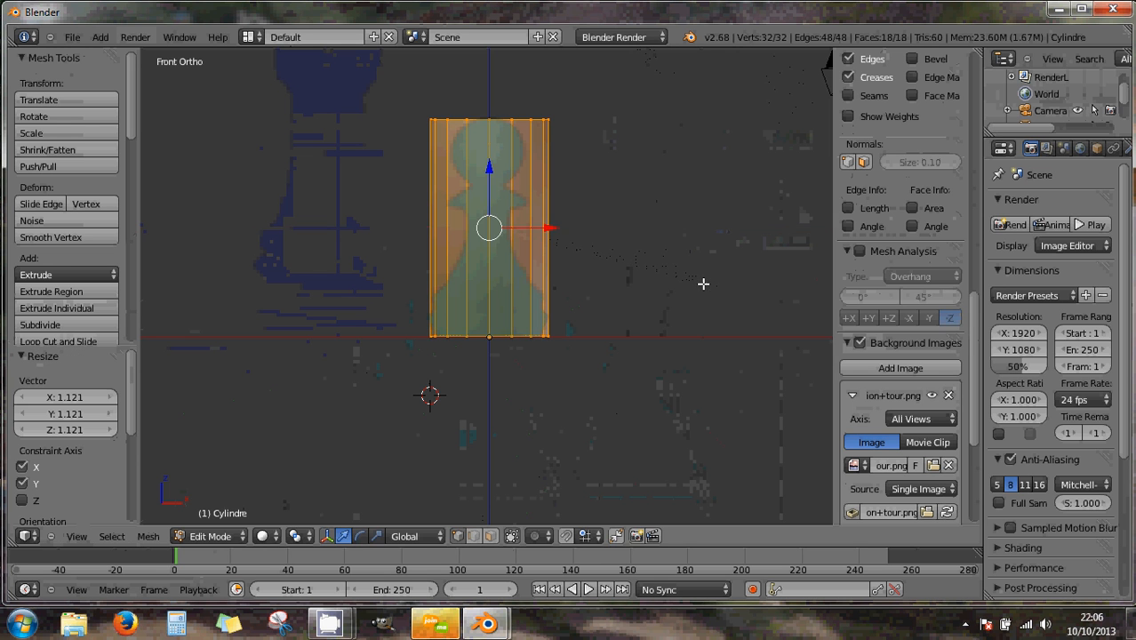
- Shift the whole mesh about -0.009 units along X to centre it on the reference pawn
scroll(520, 347, up, 2)
scroll(525, 347, up, 1)
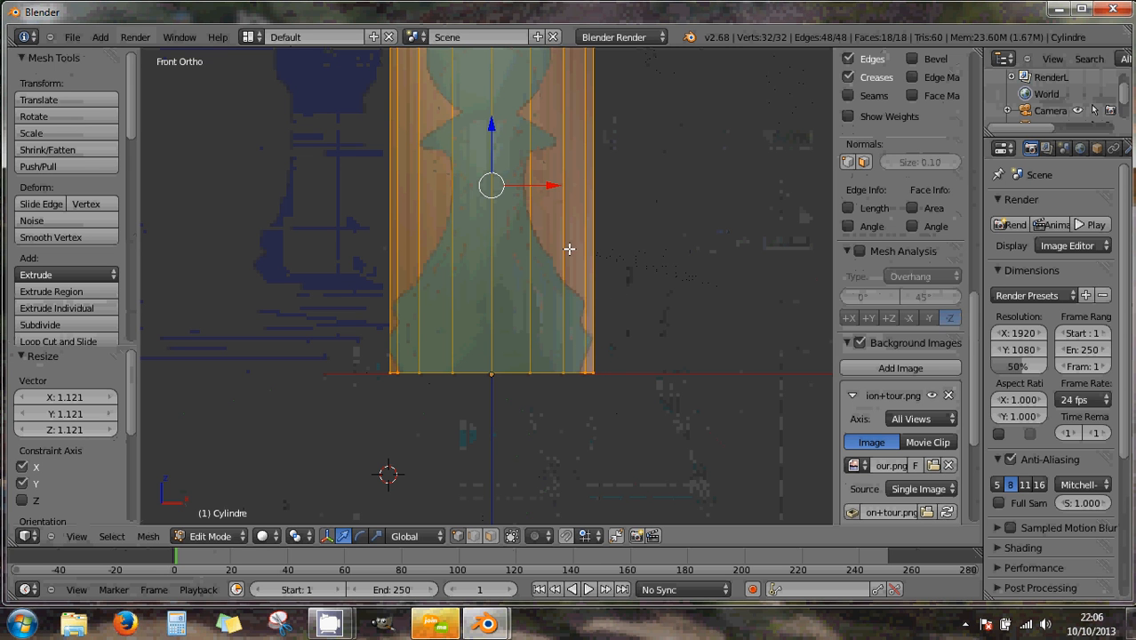
click(548, 184)
drag(548, 184, 547, 185)
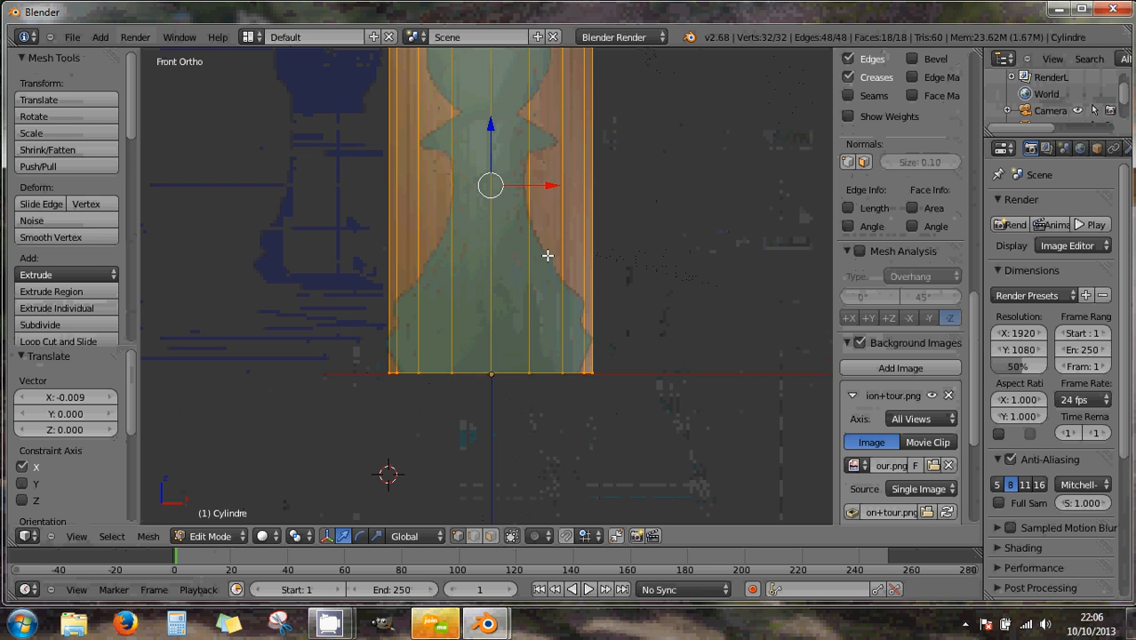
scroll(548, 256, down, 1)
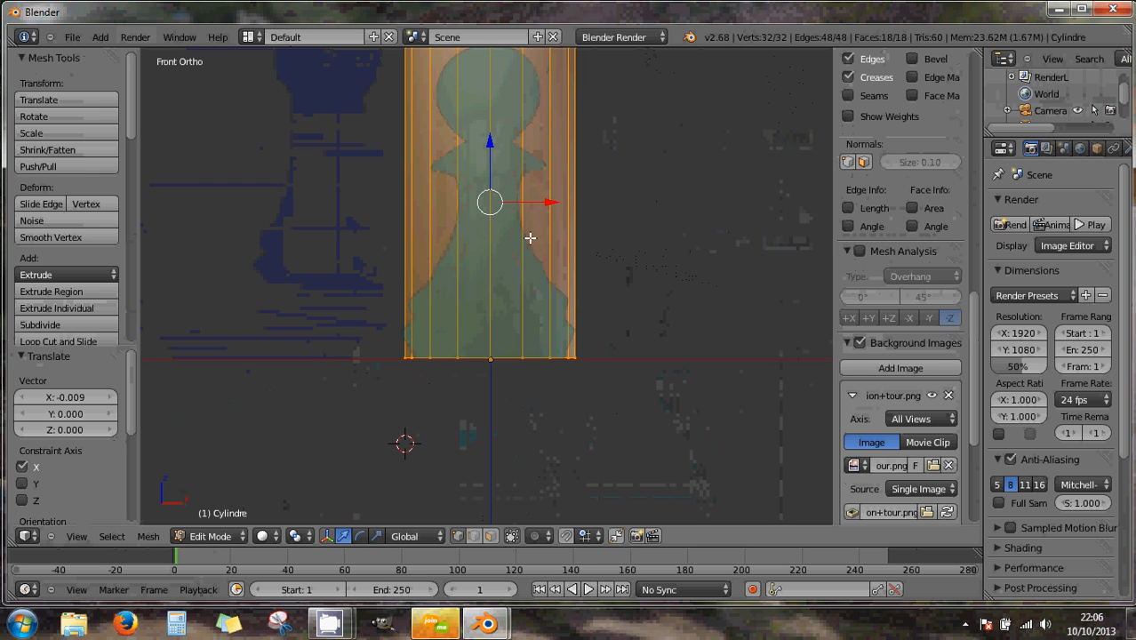
scroll(531, 239, down, 1)
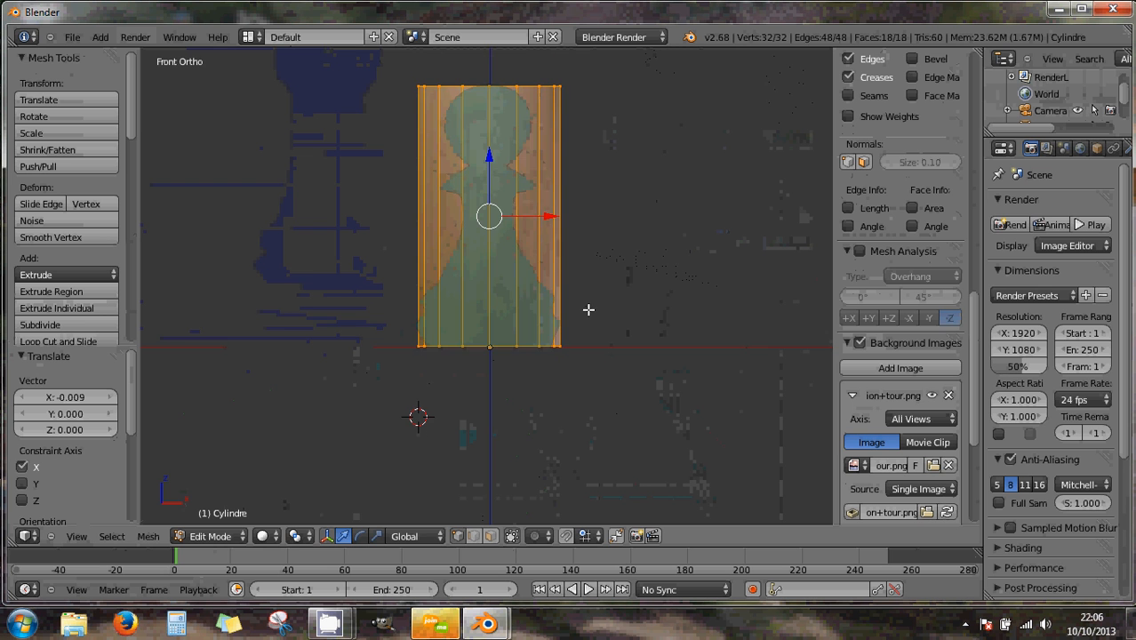
- Scale the whole mesh by about 0.981 in X and Y only, fitting its sides to the pawn's base in front view
middle_drag(588, 309, 559, 368)
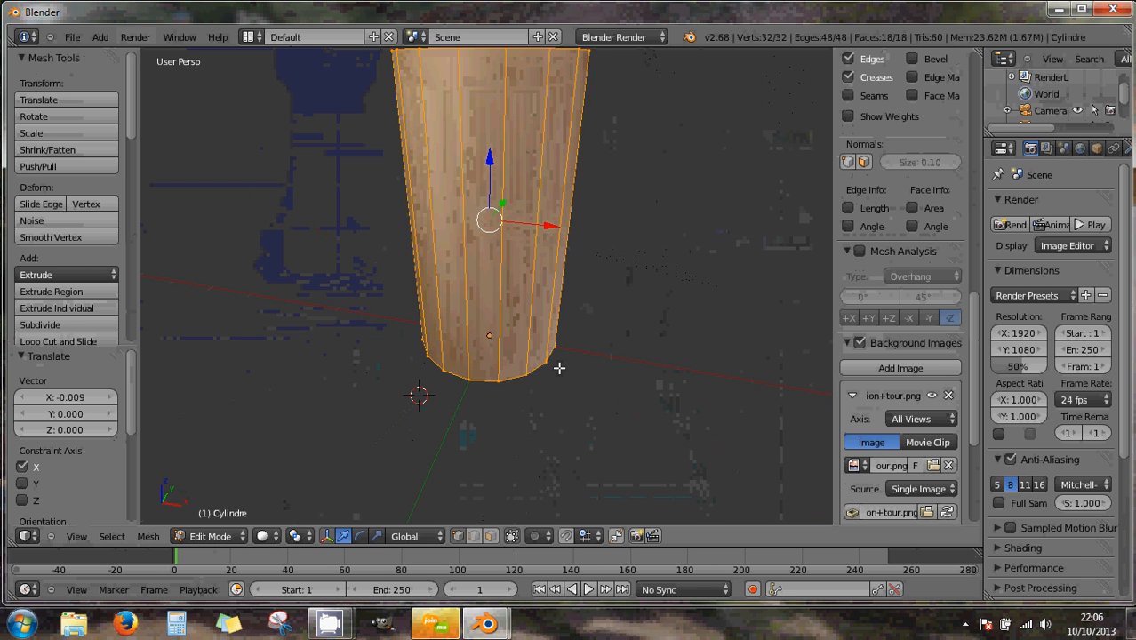
key(KP_1)
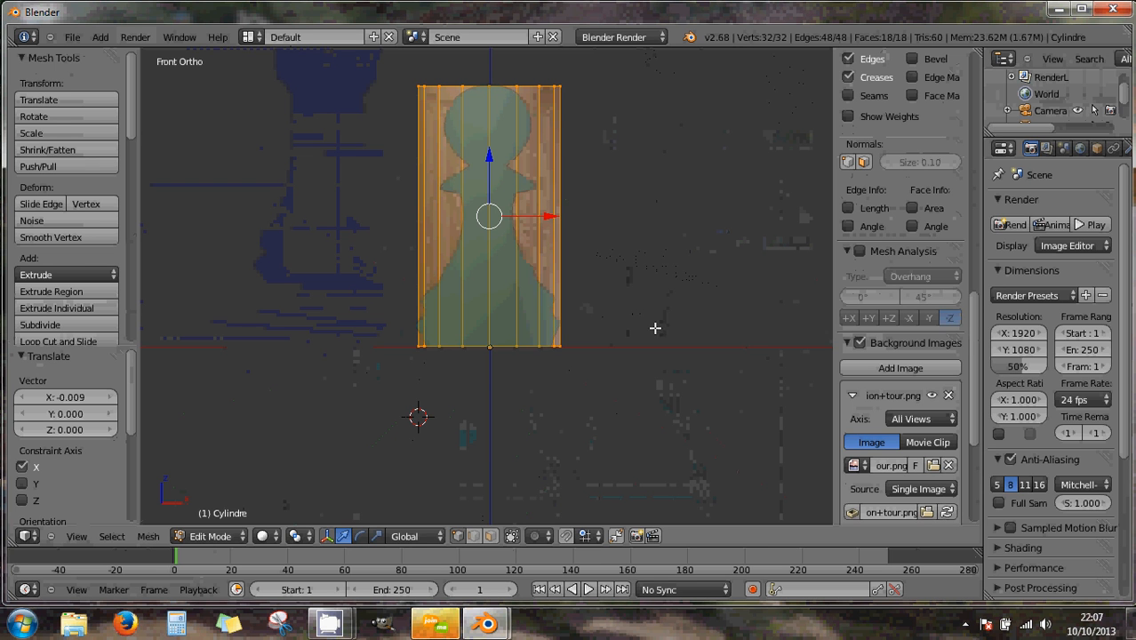
key(s)
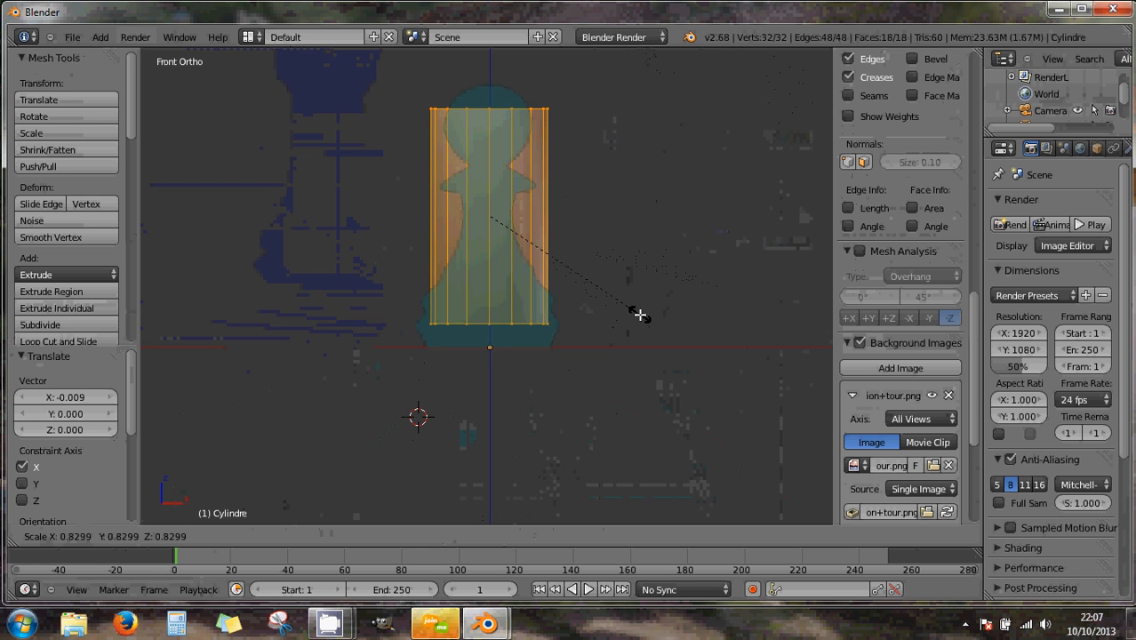
key(shift+z)
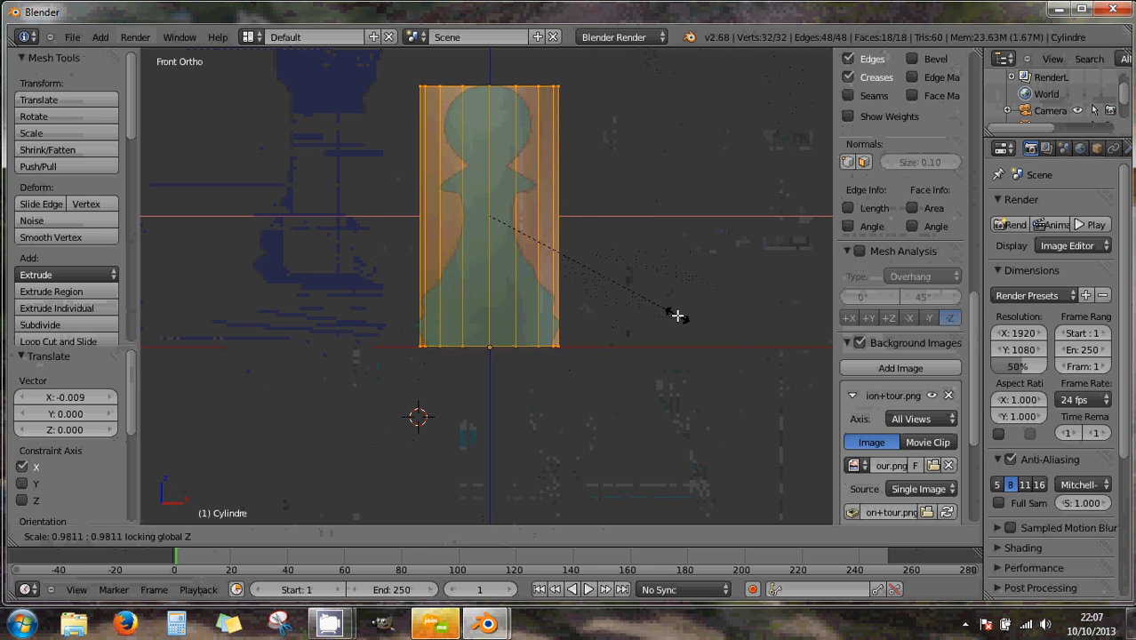
click(678, 315)
scroll(616, 356, up, 2)
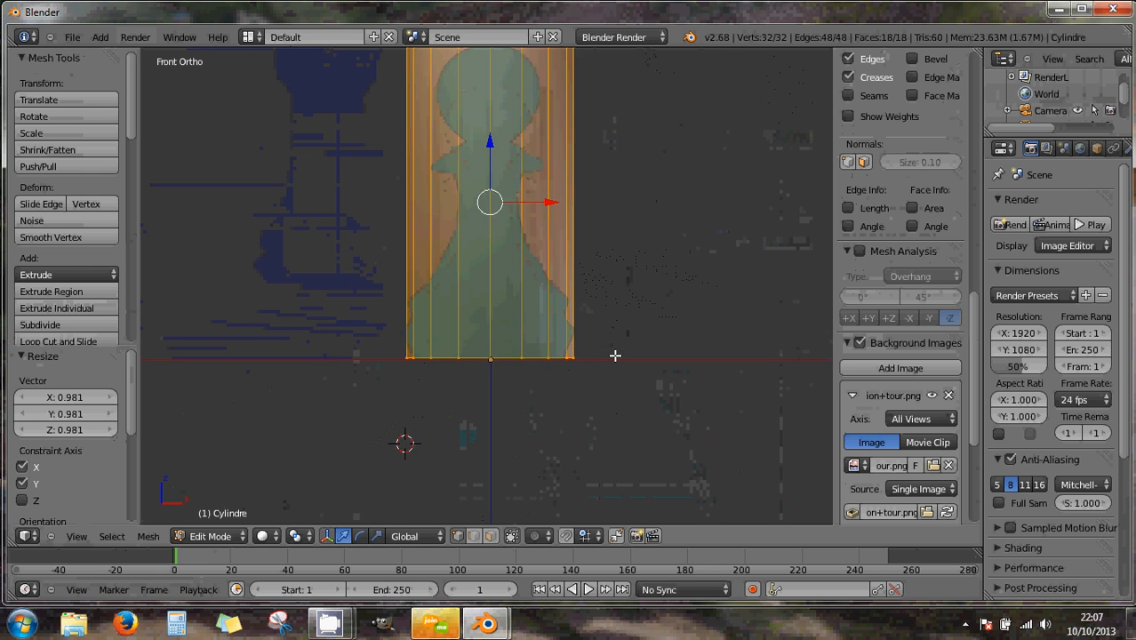
scroll(620, 355, down, 2)
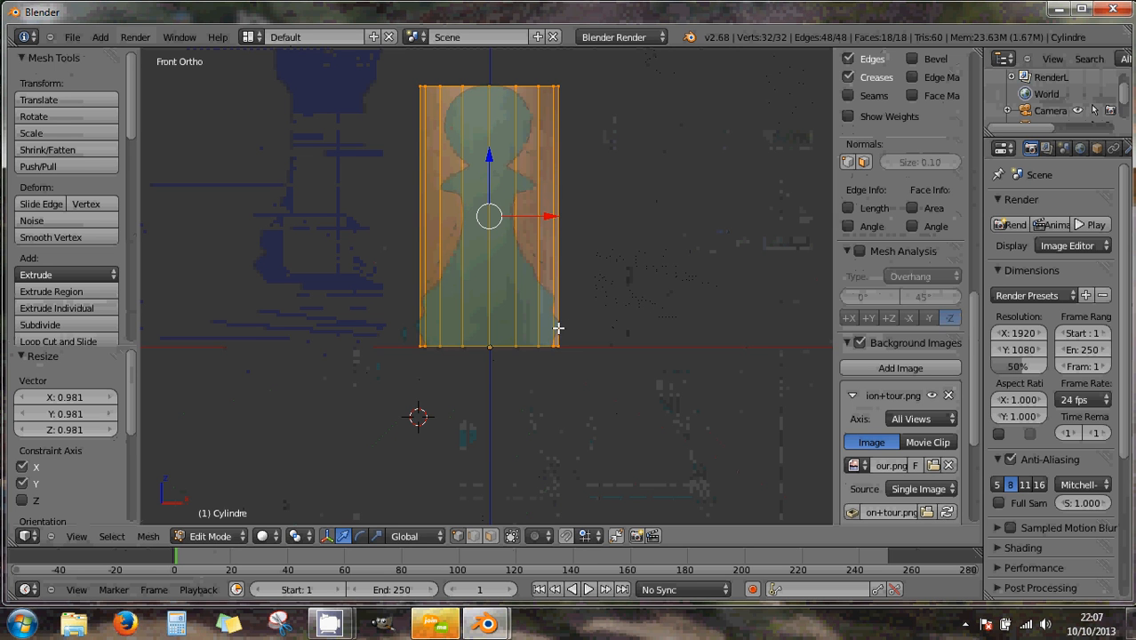
- Try to add six horizontal loop cuts around the cylinder
scroll(525, 330, up, 3)
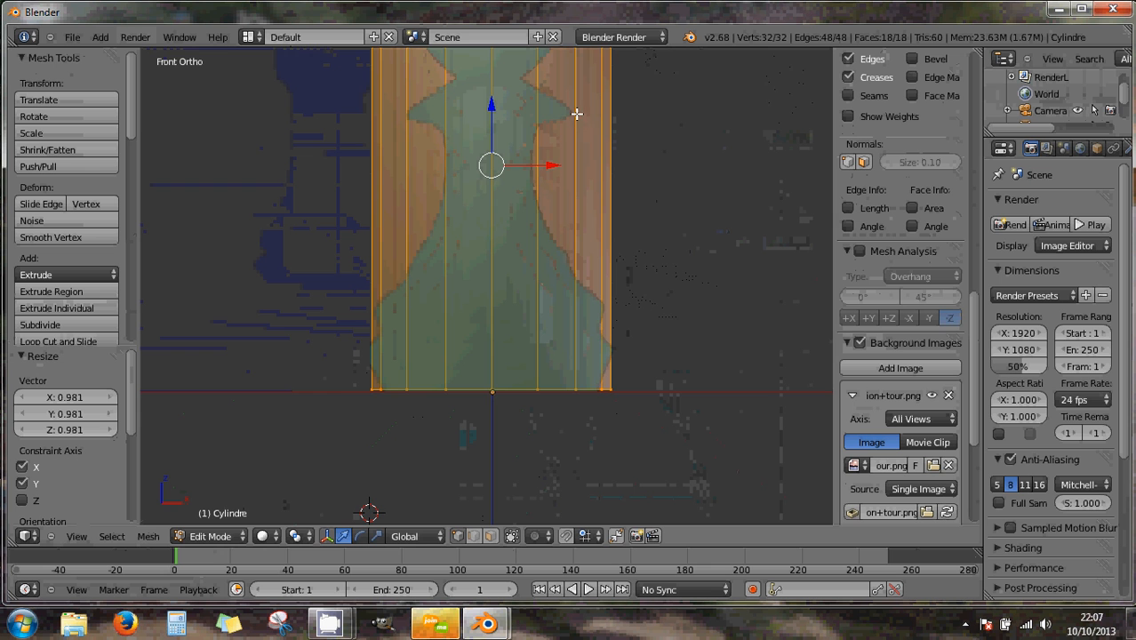
scroll(603, 181, down, 2)
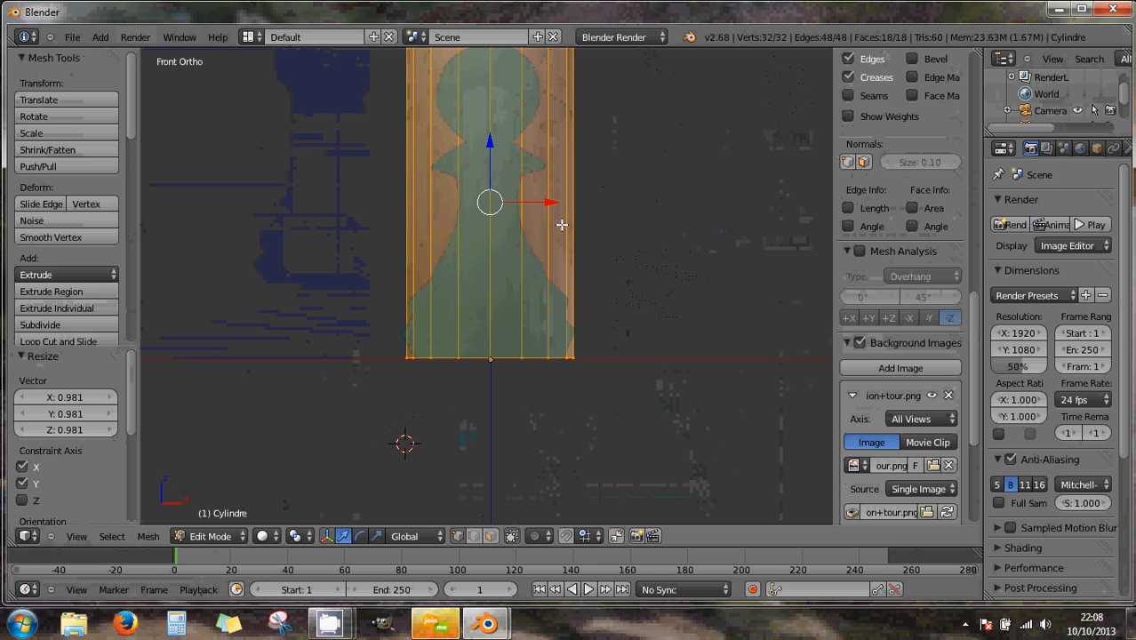
scroll(567, 162, down, 1)
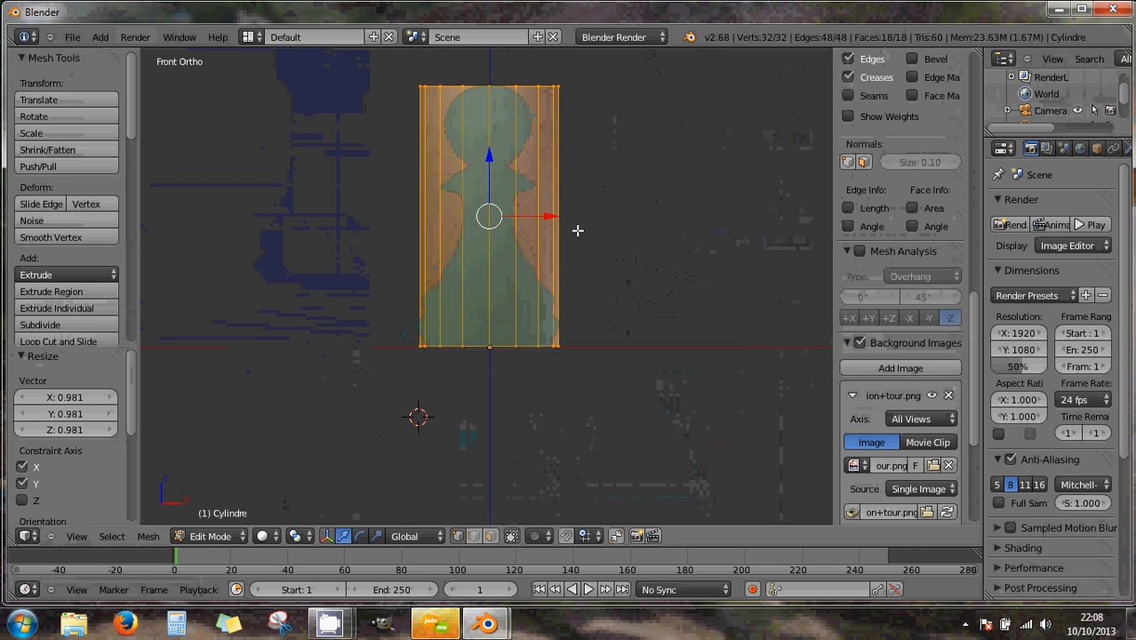
key(ctrl+r)
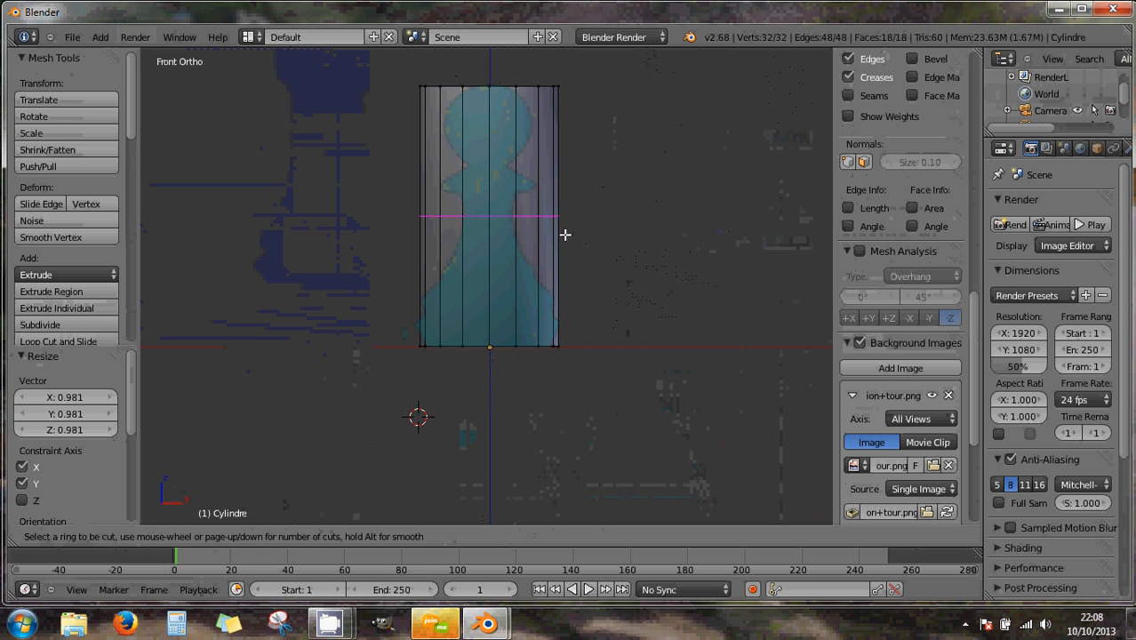
scroll(551, 239, up, 1)
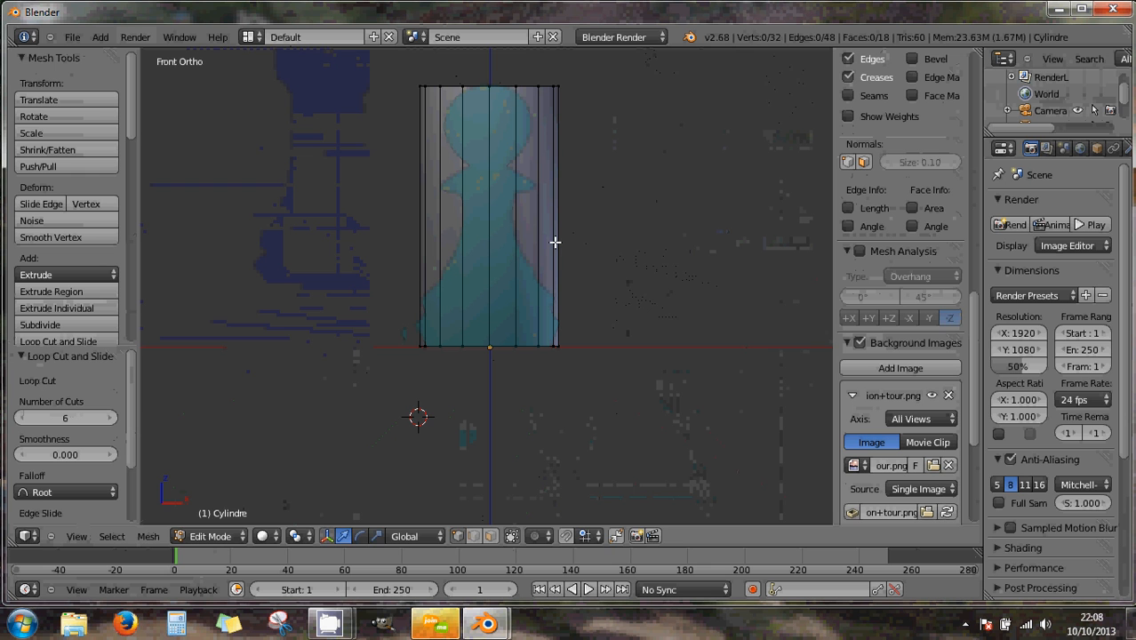
- Add one horizontal loop cut and slide it down by a factor of about 0.84 to the widest part of the pawn's base
key(ctrl+r)
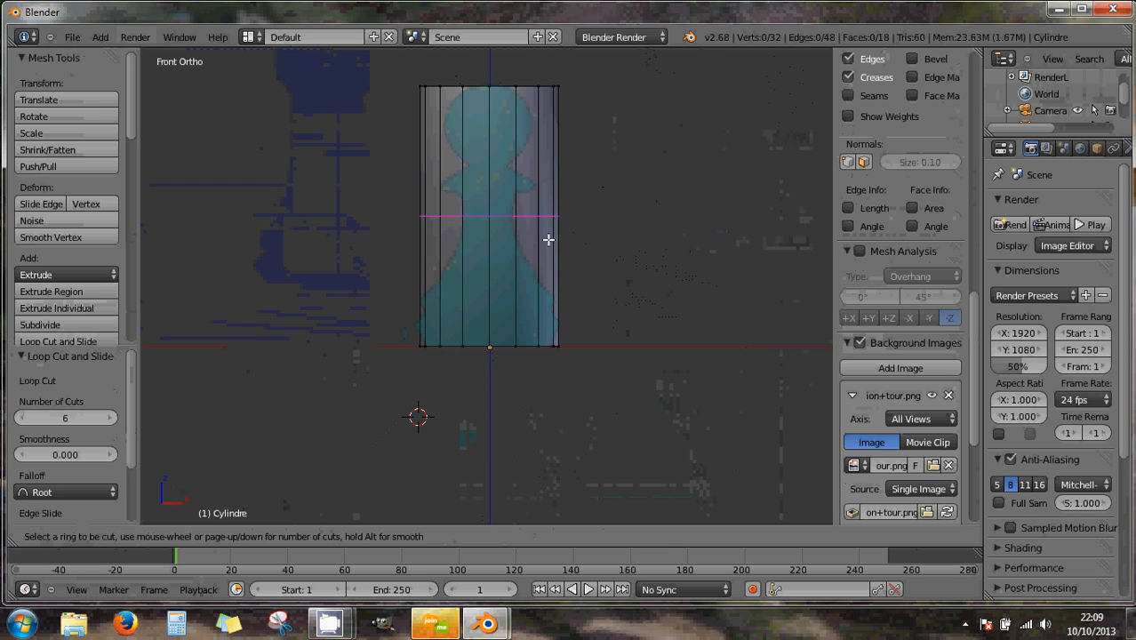
click(549, 239)
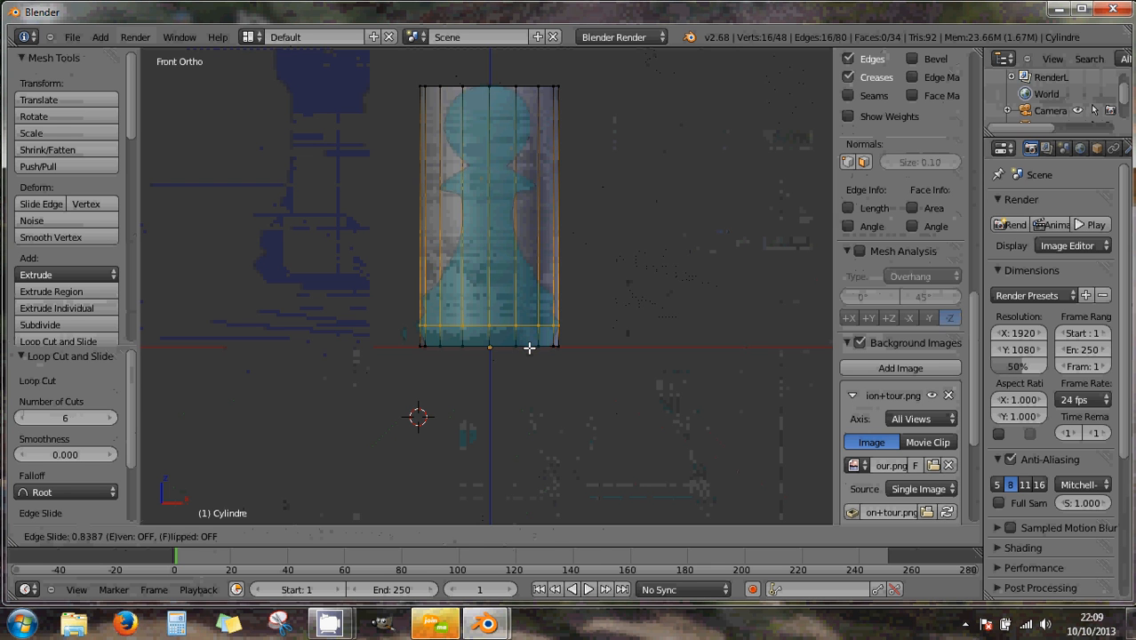
click(529, 348)
scroll(529, 348, up, 6)
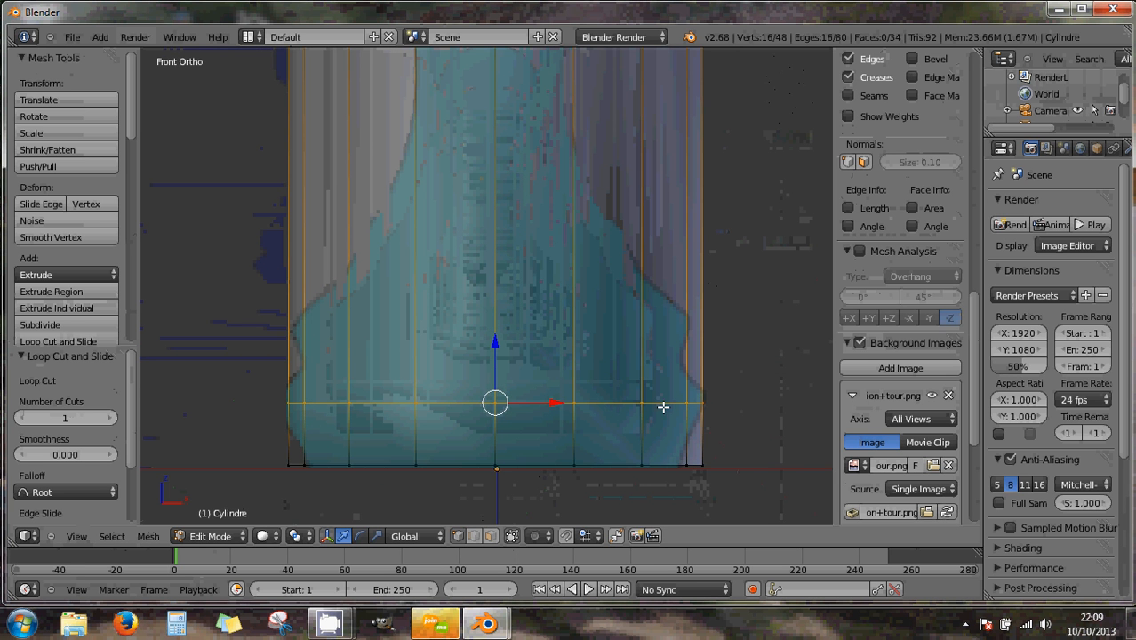
- Adjust the base loop's height slightly along Z, then add a horizontal loop cut above it and slide it down about 0.77 to the base's upper edge
drag(499, 343, 495, 335)
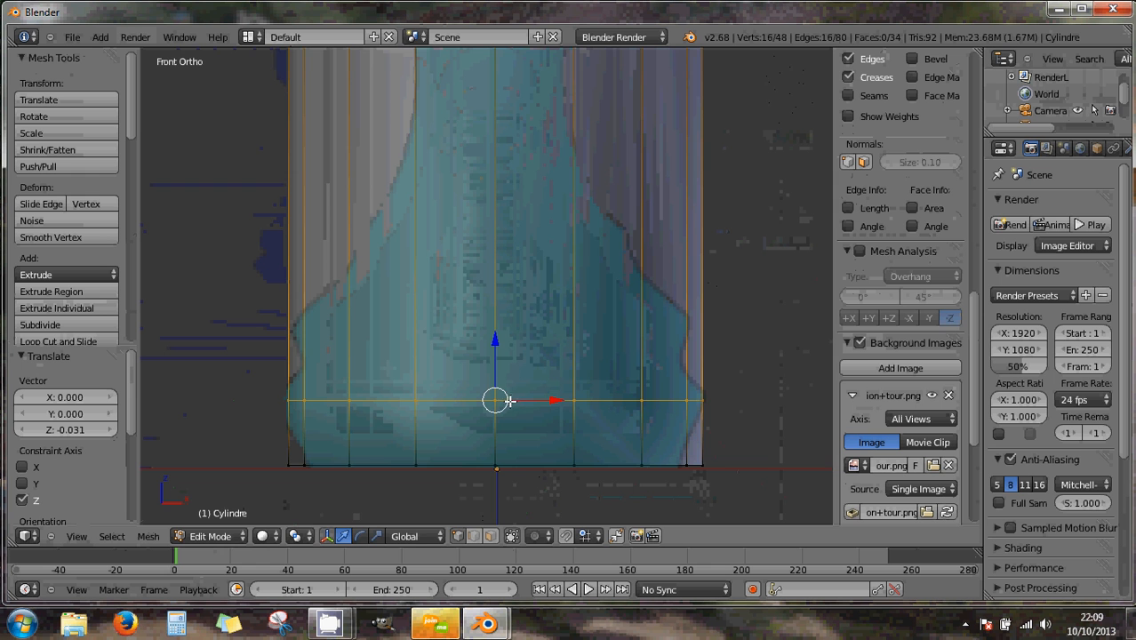
scroll(538, 298, down, 2)
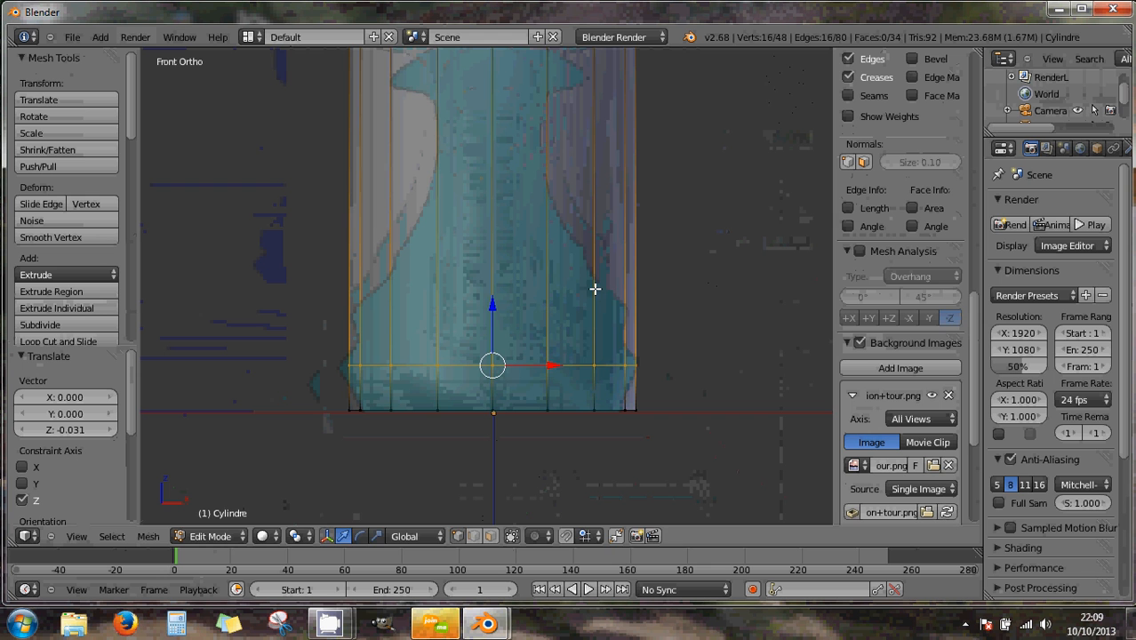
key(ctrl+r)
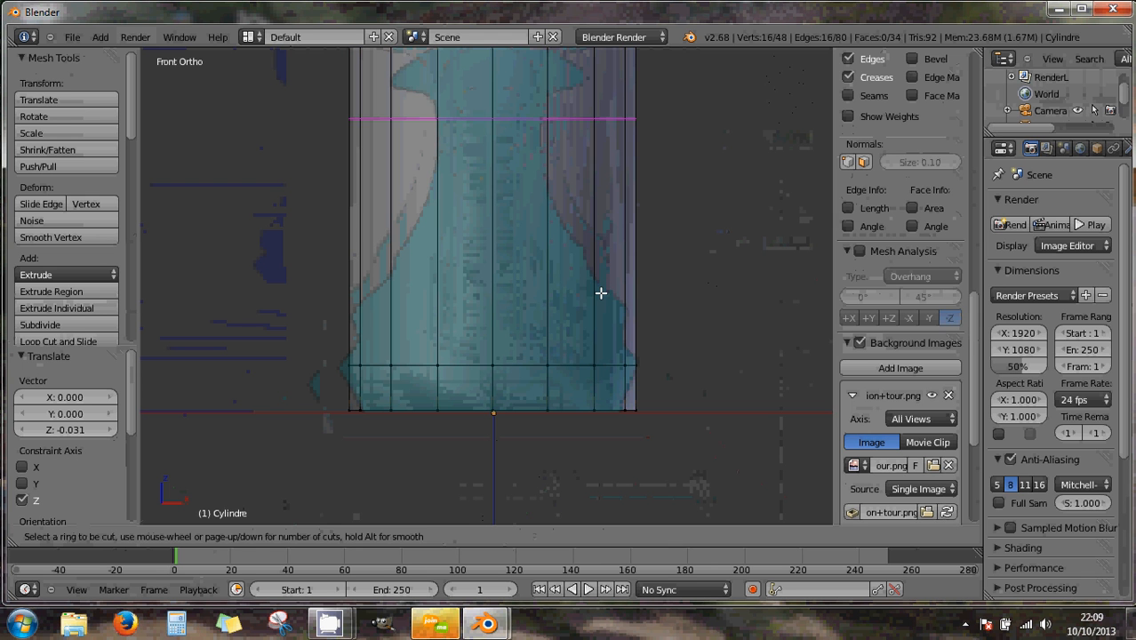
click(601, 294)
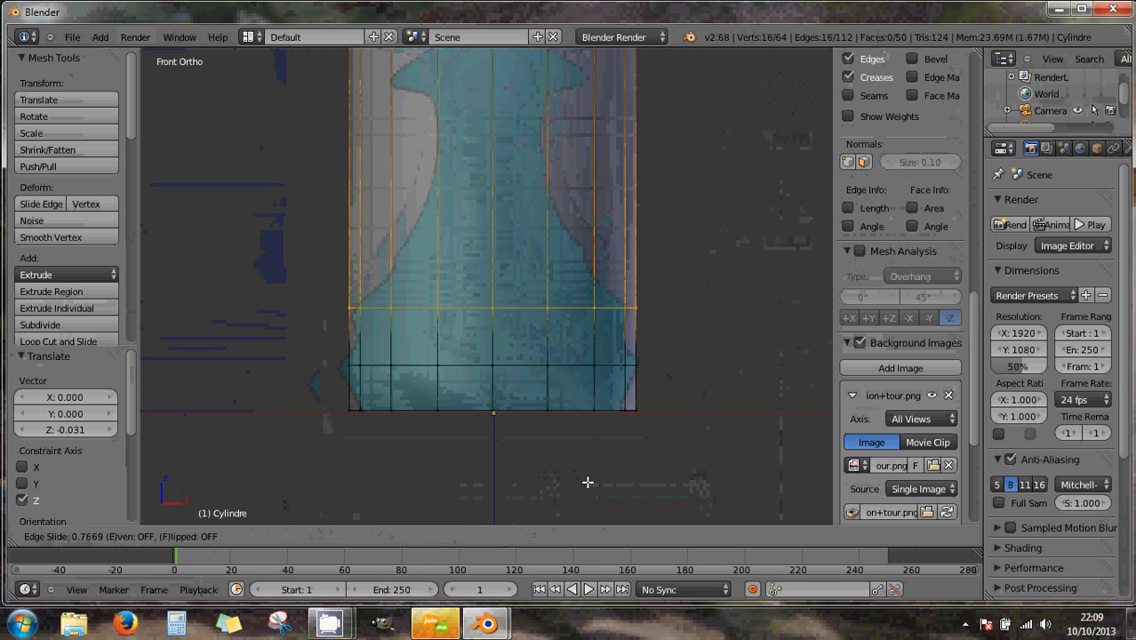
click(588, 482)
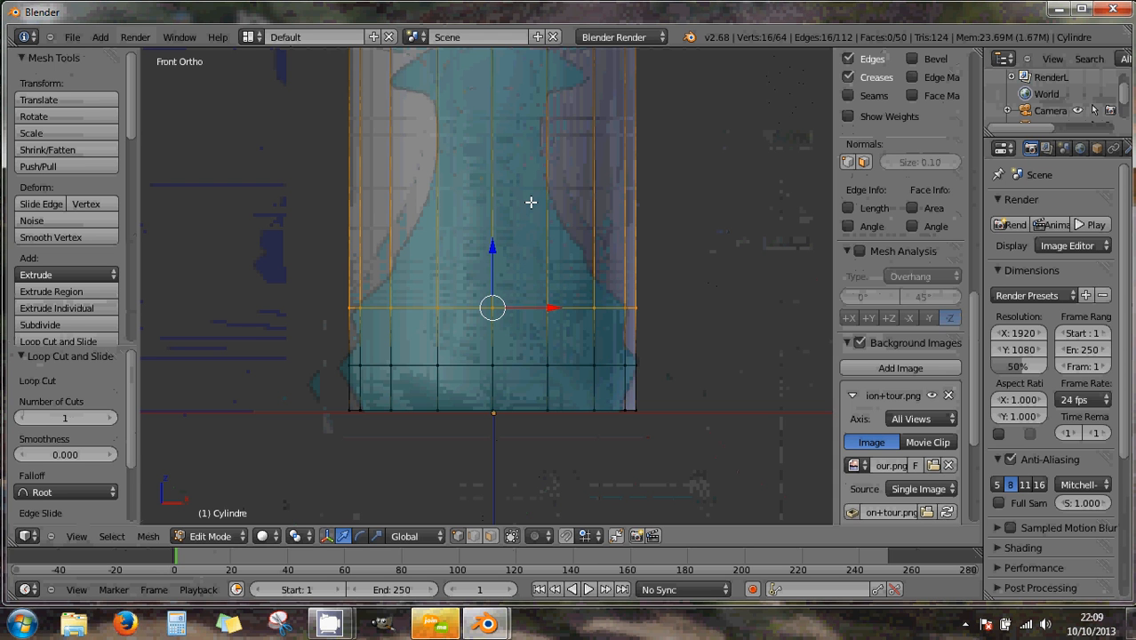
- Add another horizontal loop cut above the base and slide it down by about 0.72 to the flared lower body
key(ctrl+r)
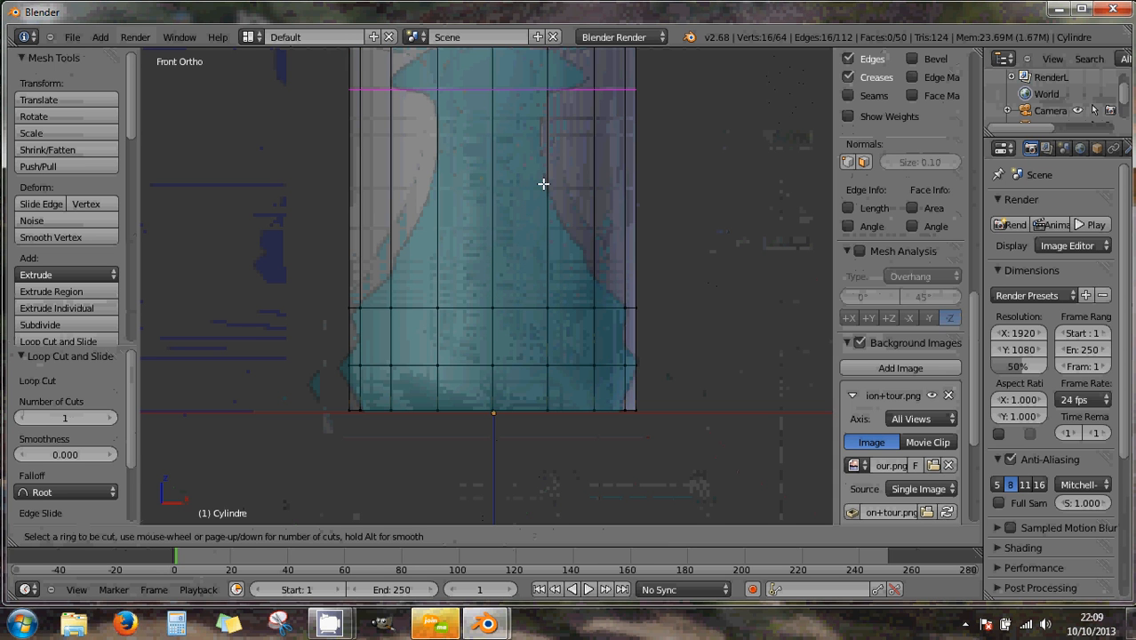
click(541, 233)
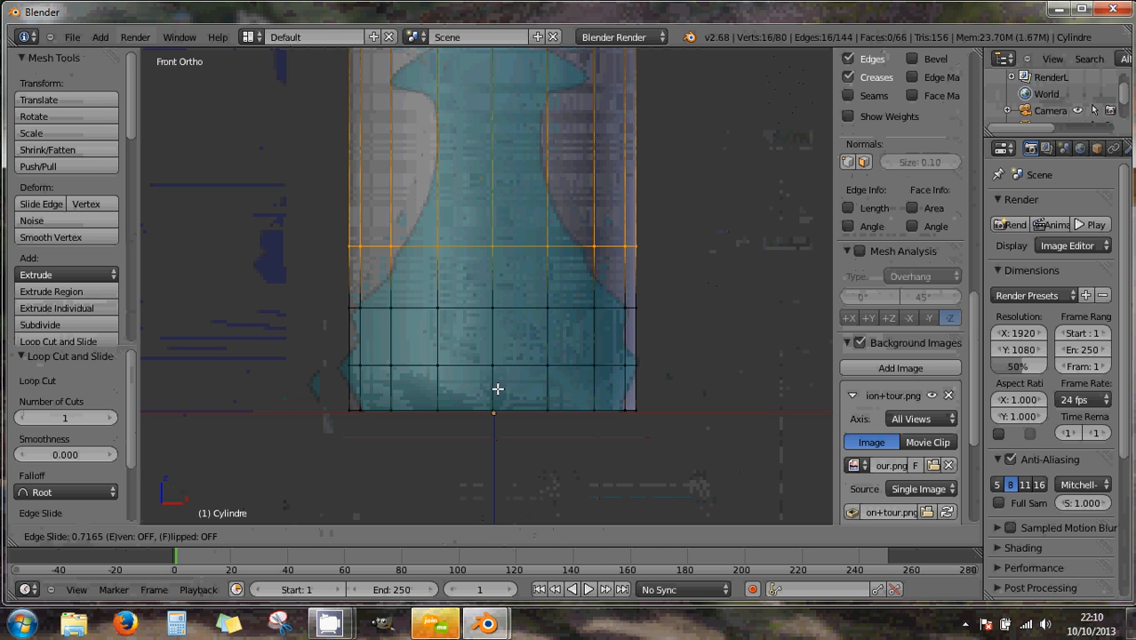
click(498, 389)
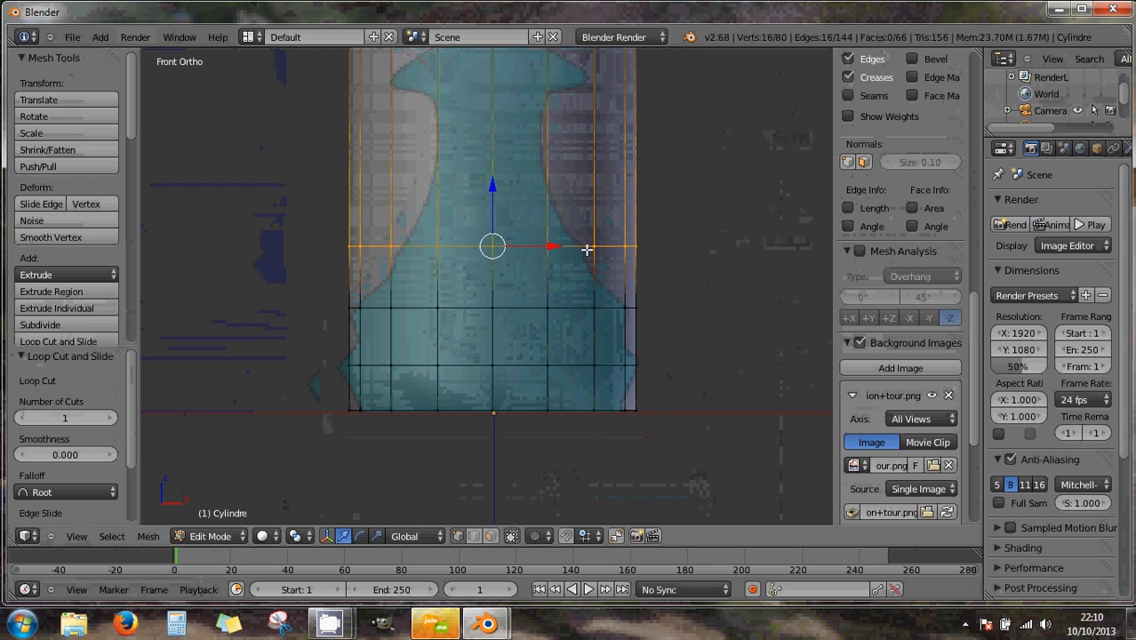
- Add a horizontal loop cut near the pawn's collar and move it up 0.115 along Z to the collar's height
key(ctrl+r)
click(564, 109)
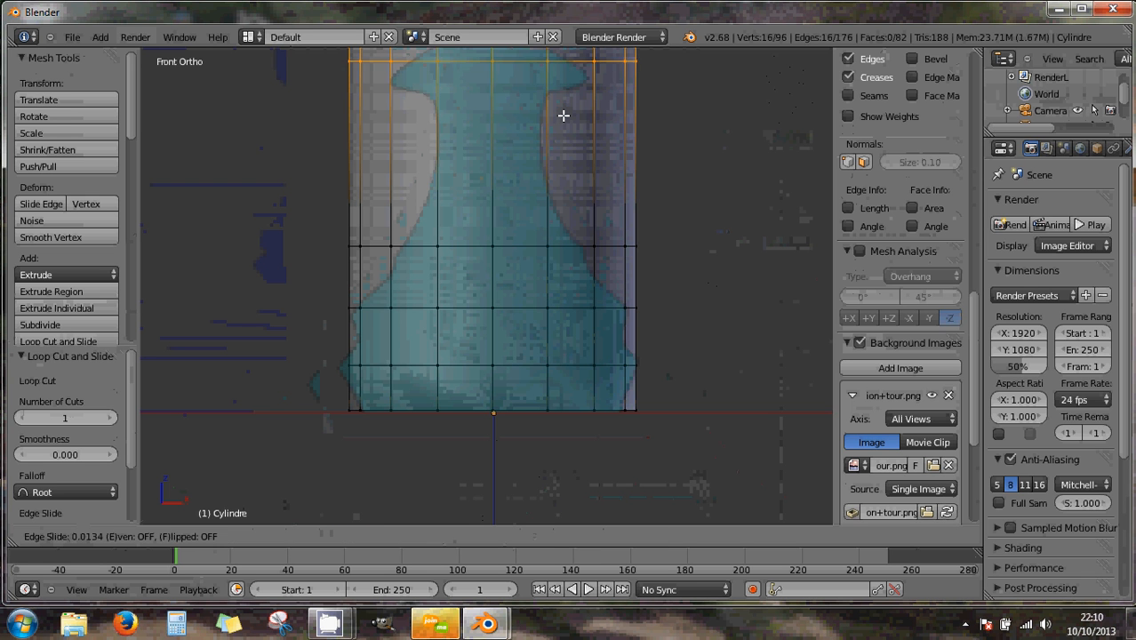
click(564, 143)
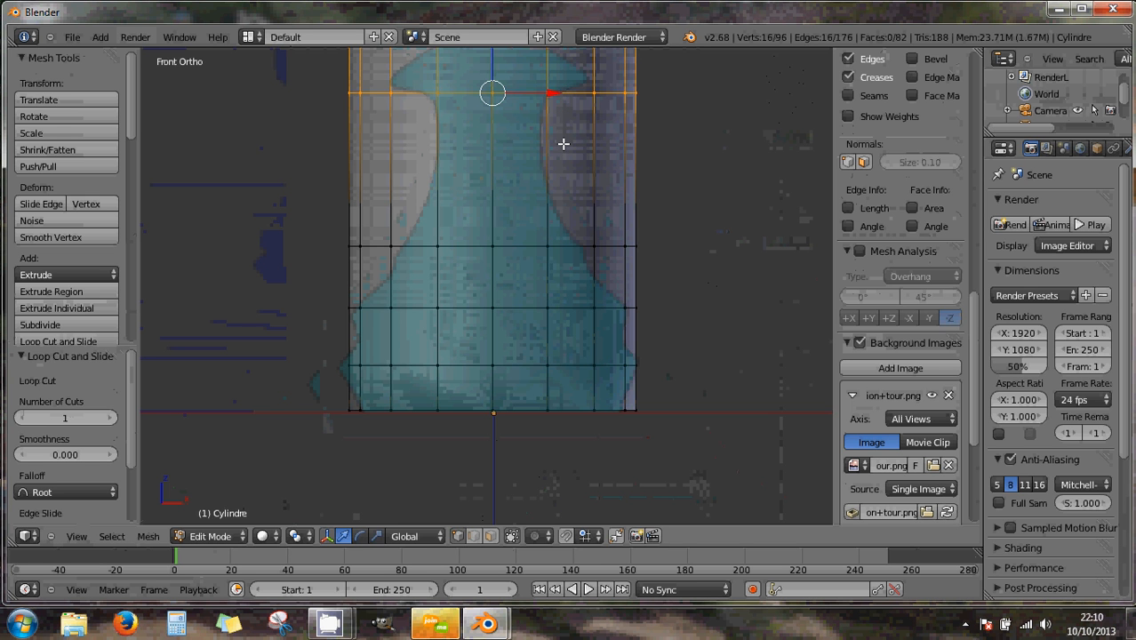
shift+middle_drag(560, 142, 527, 273)
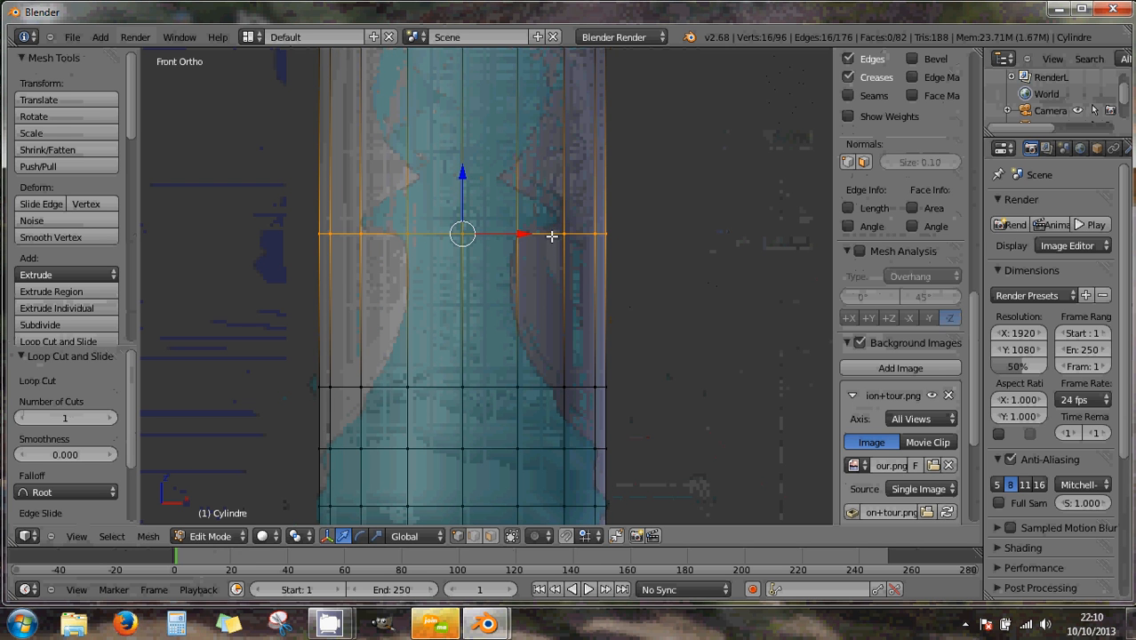
key(g)
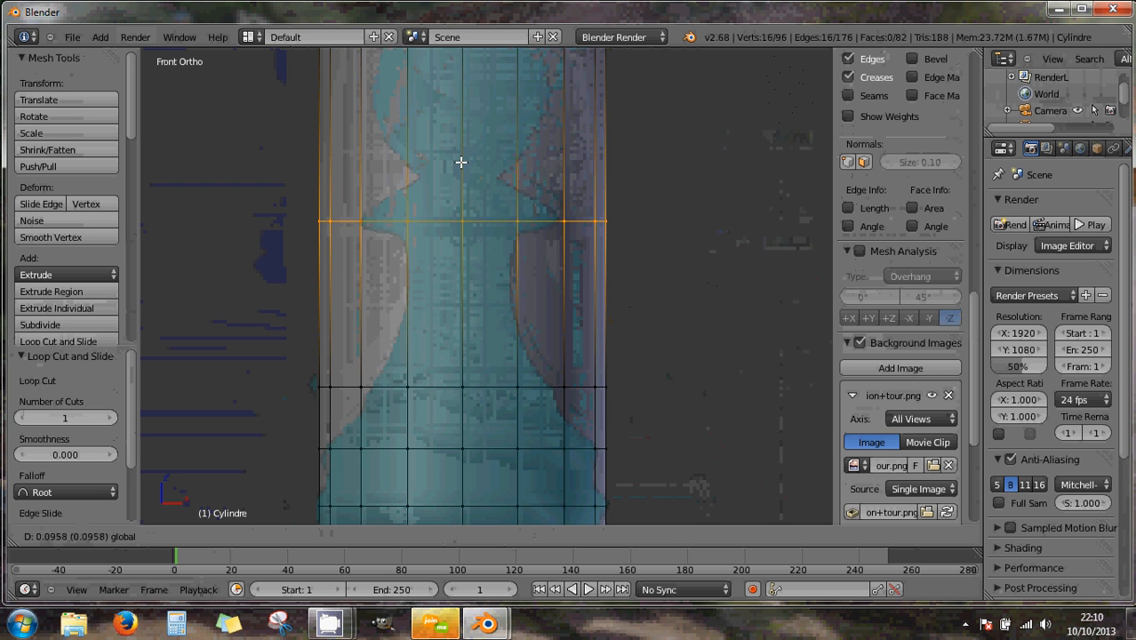
click(463, 164)
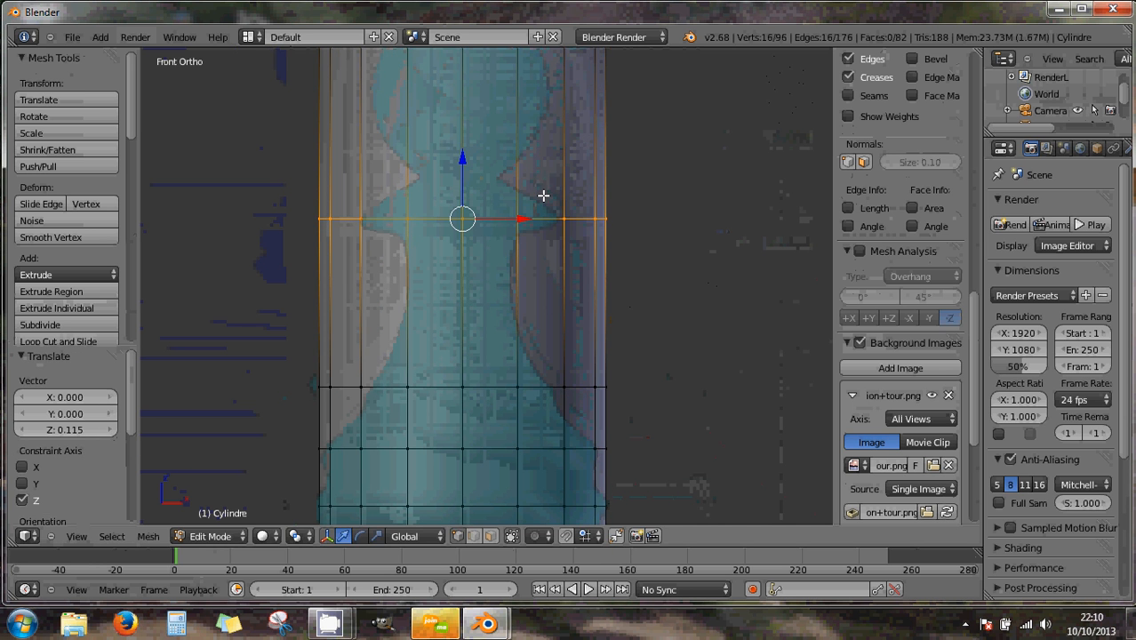
- Add a horizontal loop cut above the collar and slide it up by about 0.23 to the widest part of the head
shift+middle_drag(548, 191, 527, 290)
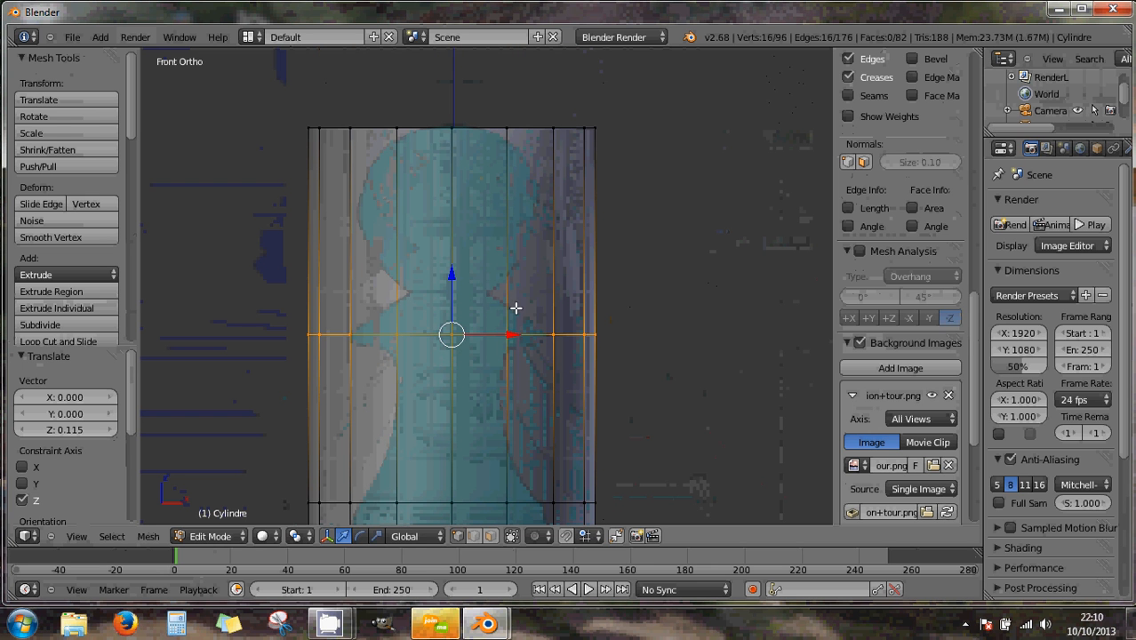
key(ctrl+r)
click(539, 214)
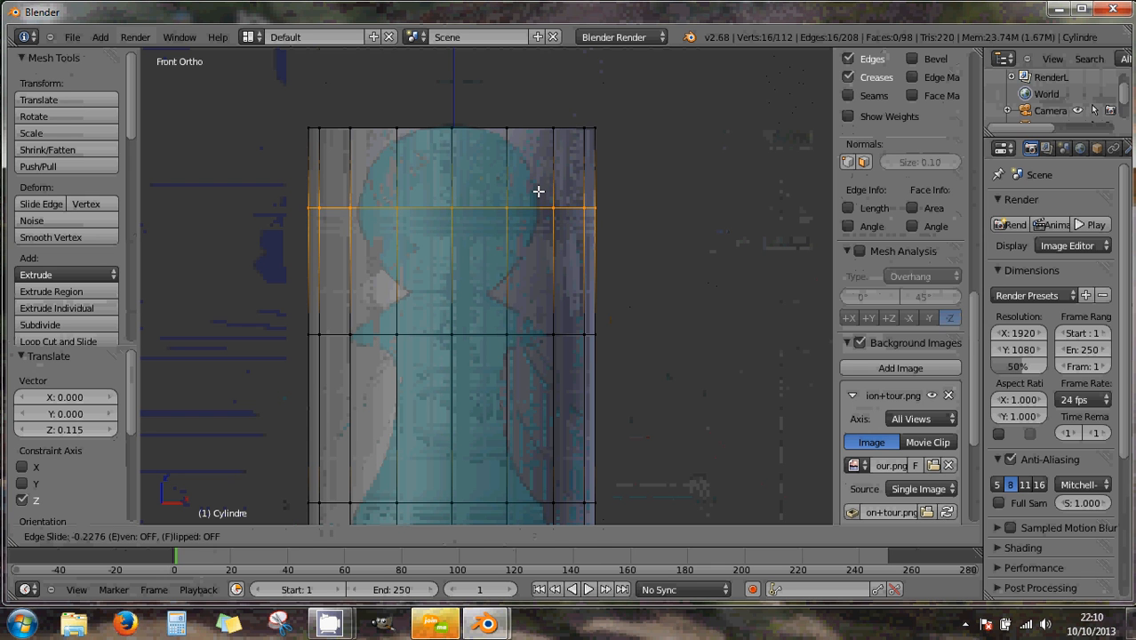
click(539, 191)
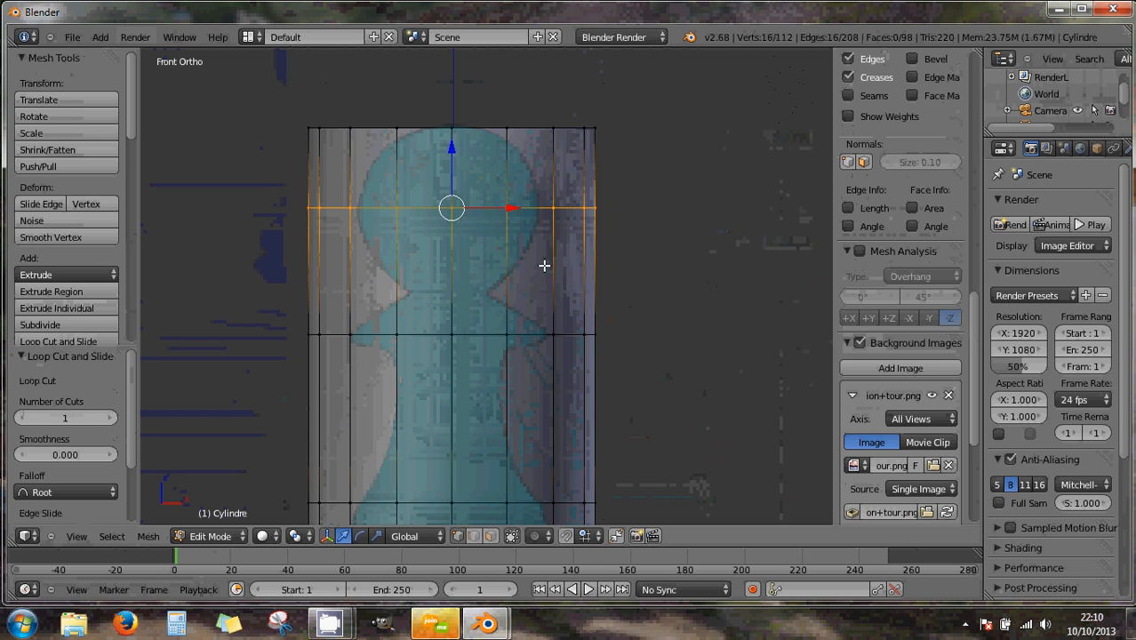
scroll(601, 288, down, 4)
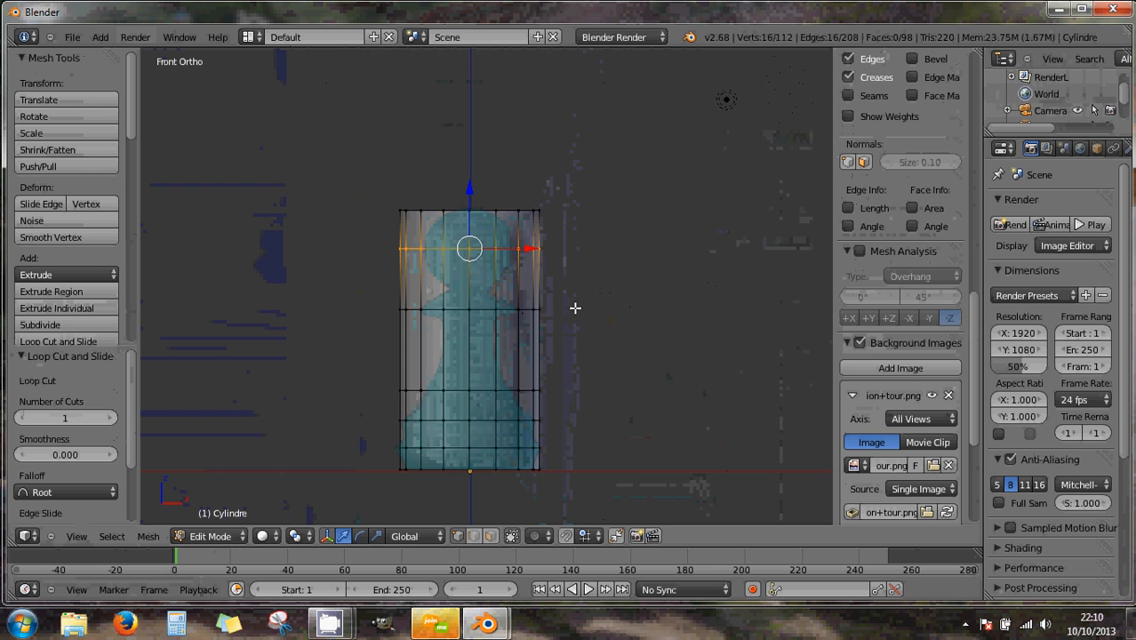
scroll(573, 316, down, 1)
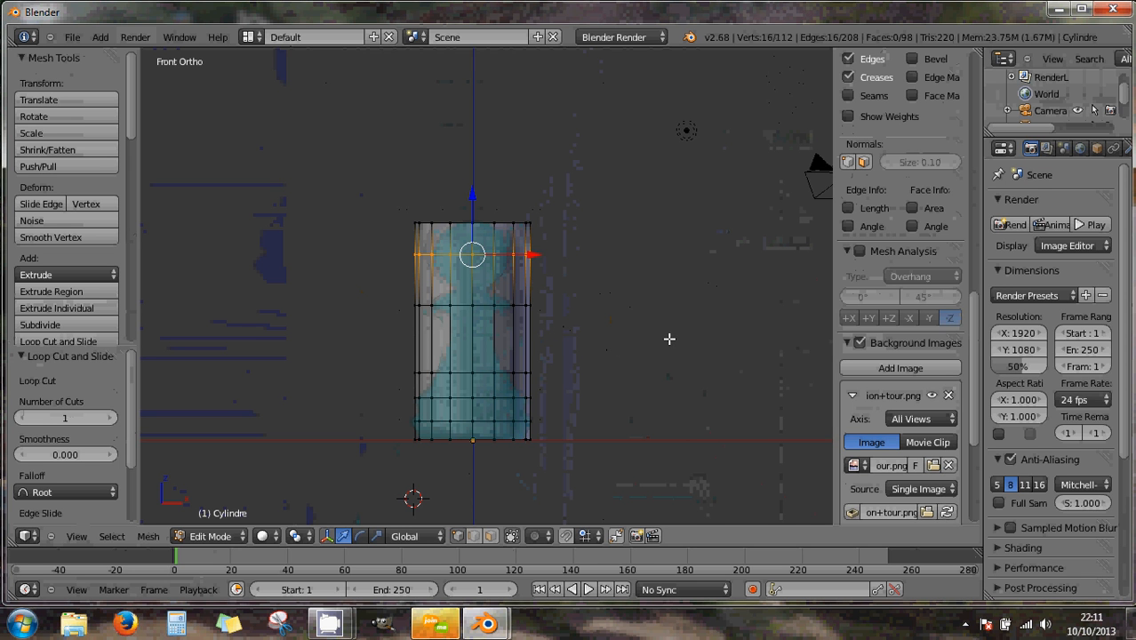
- Widen the Outliner and Properties editor area beside the 3D view
click(594, 332)
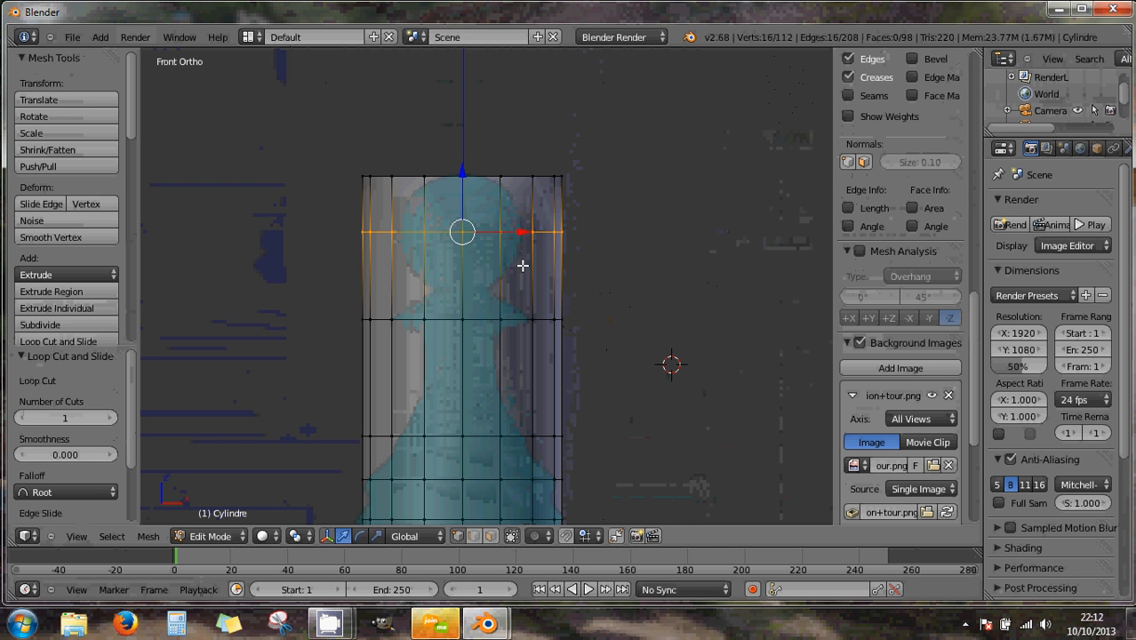
key(ctrl+r)
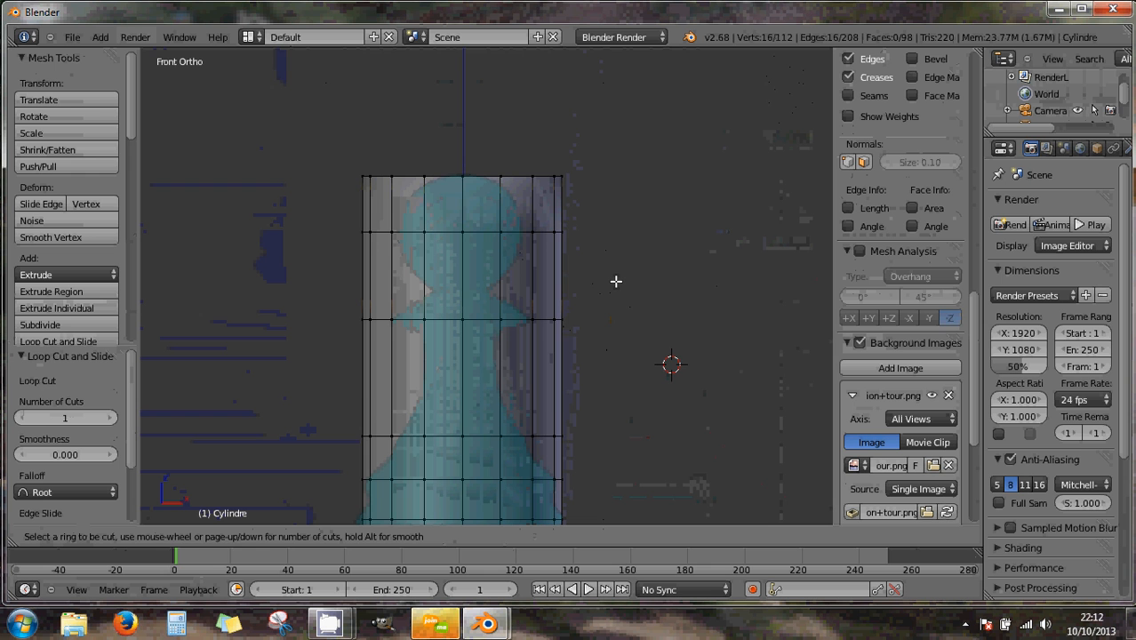
scroll(617, 281, down, 1)
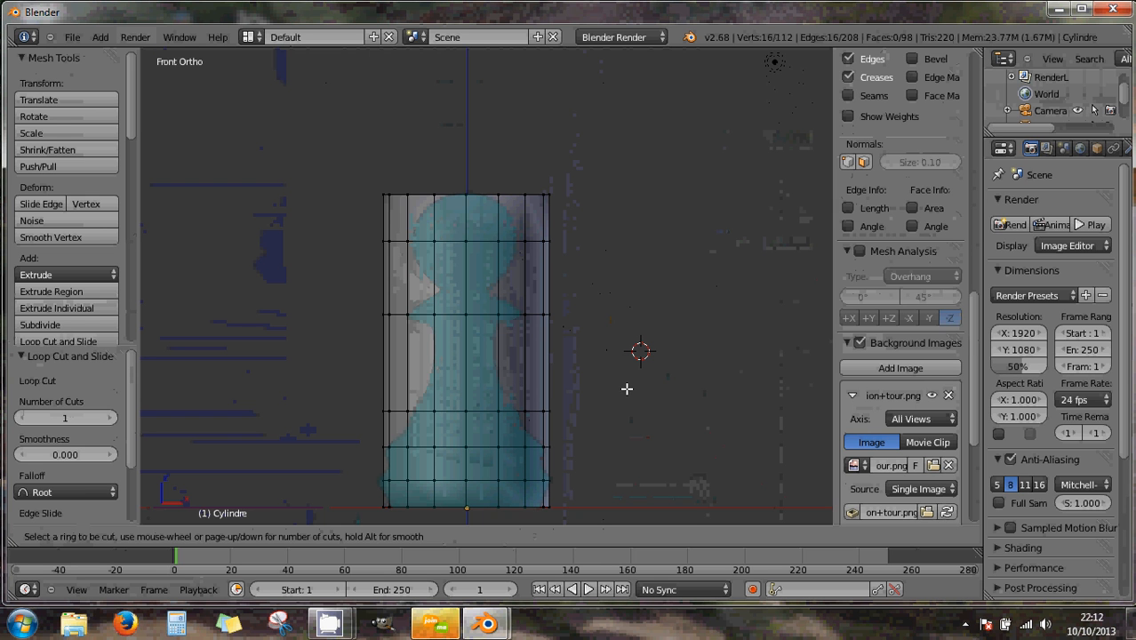
scroll(961, 267, down, 3)
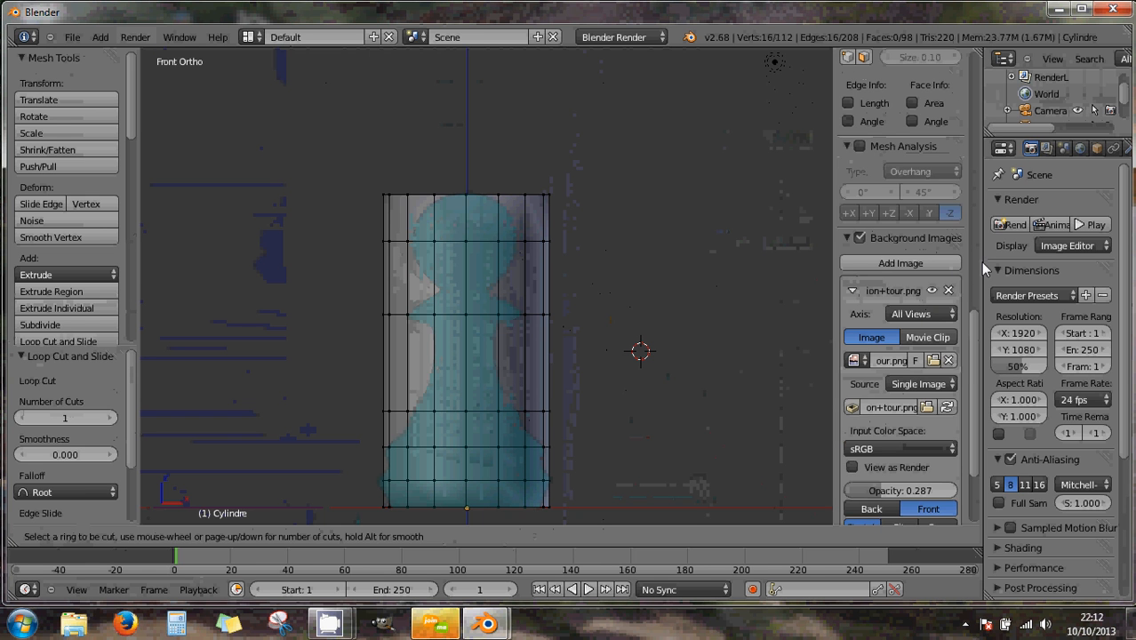
drag(981, 263, 867, 264)
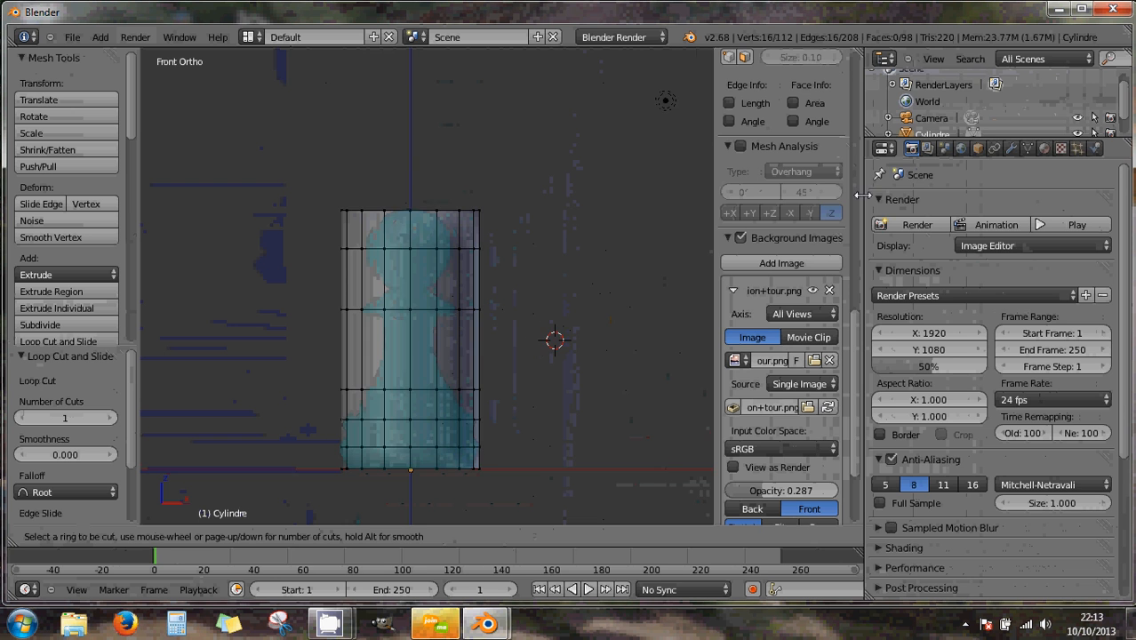
drag(864, 196, 837, 195)
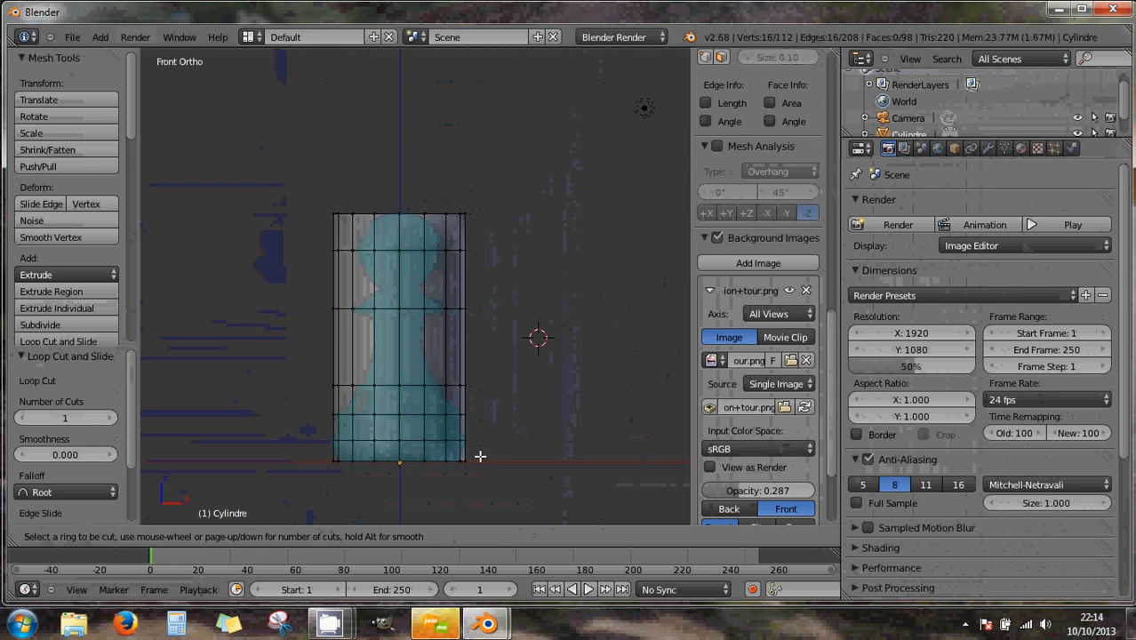
scroll(521, 424, down, 2)
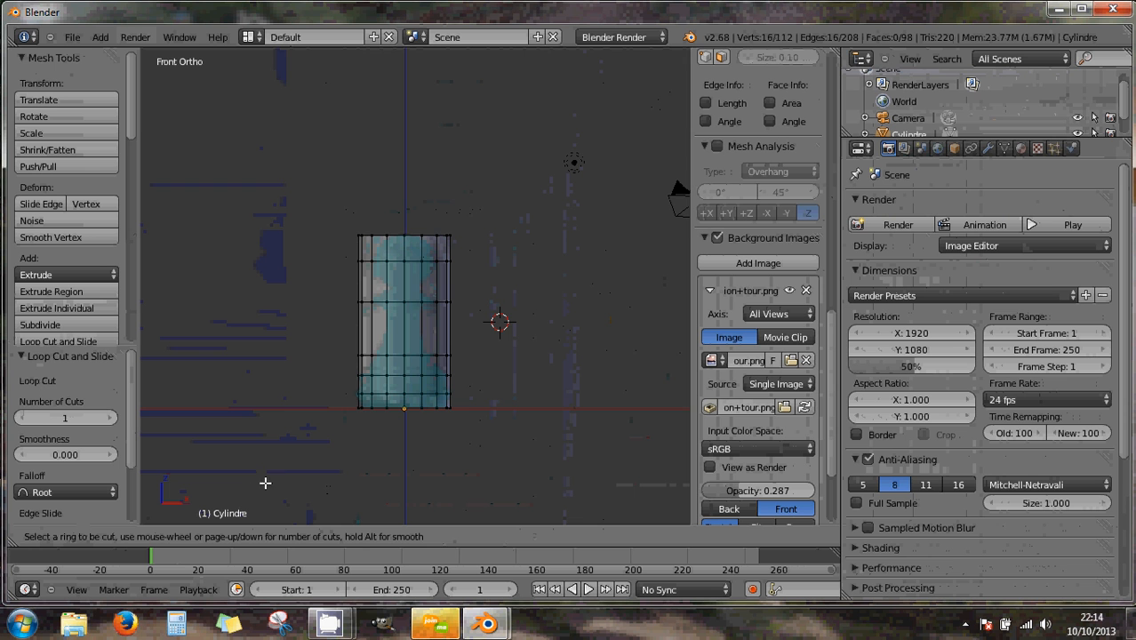
click(432, 442)
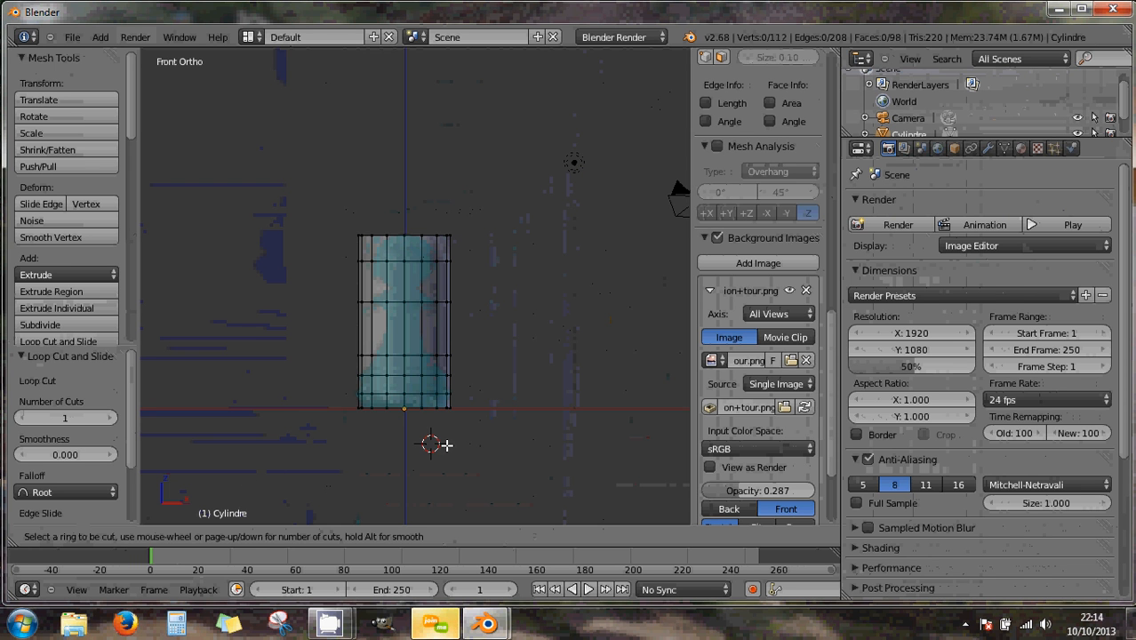
click(539, 388)
click(522, 427)
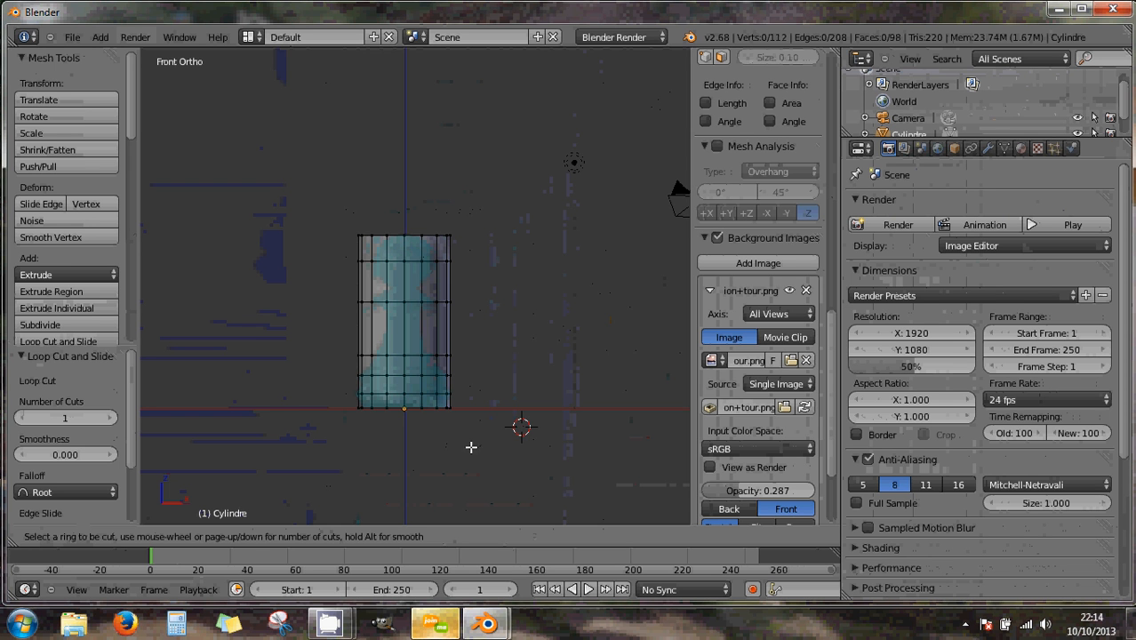
click(524, 329)
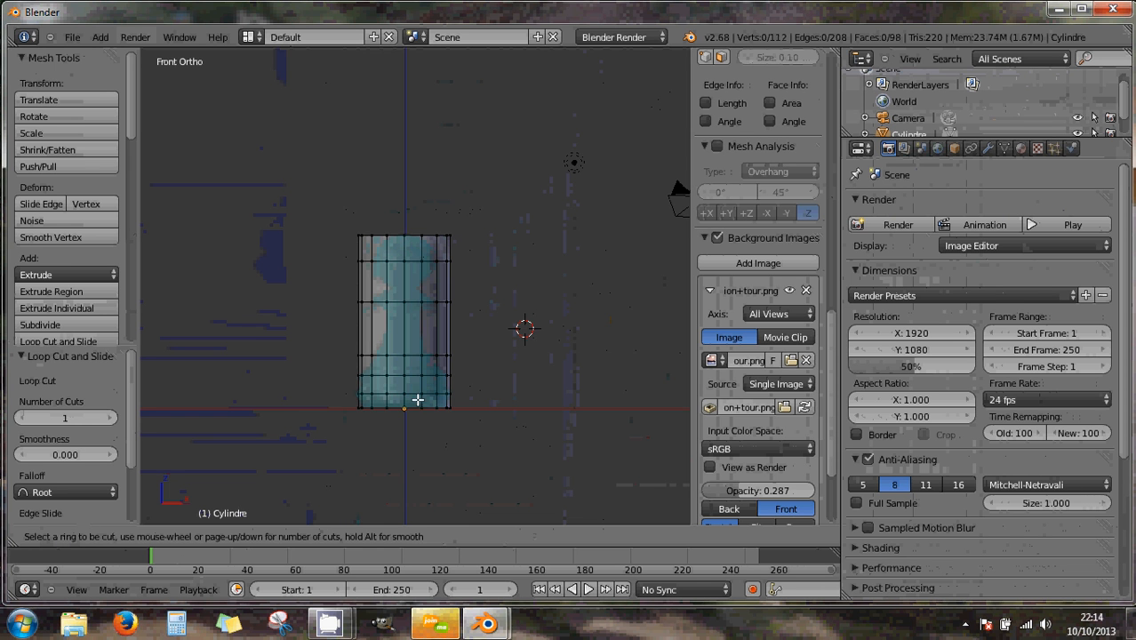
click(541, 265)
click(517, 378)
- Try to add one horizontal loop cut around the body between the collar and the flared section, and undo it
key(Up)
key(Up)
click(419, 330)
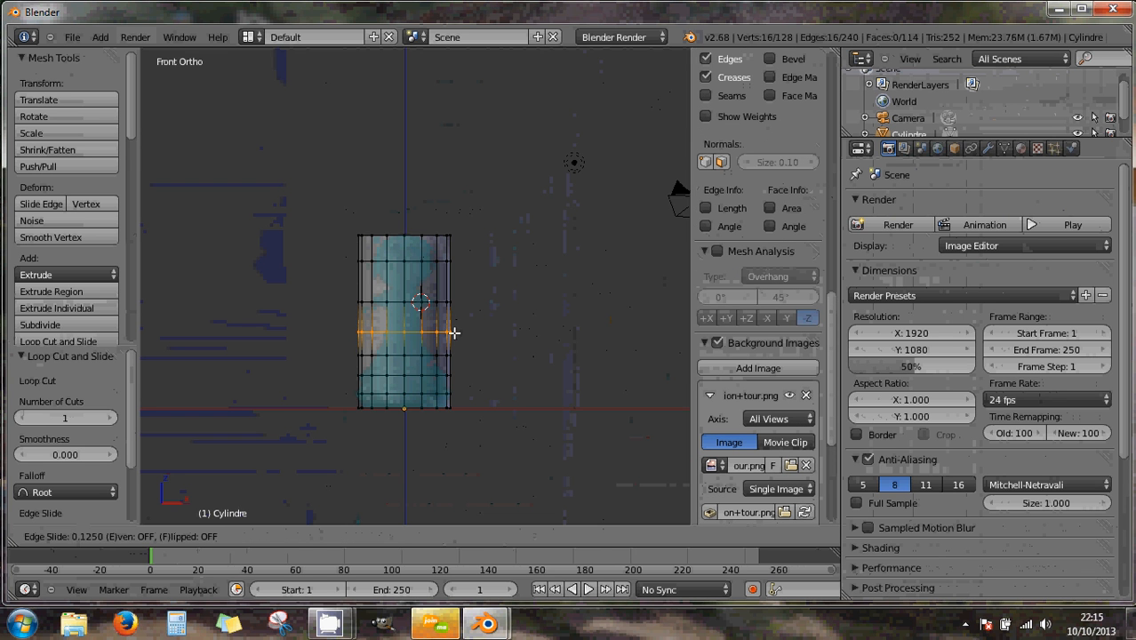
click(462, 329)
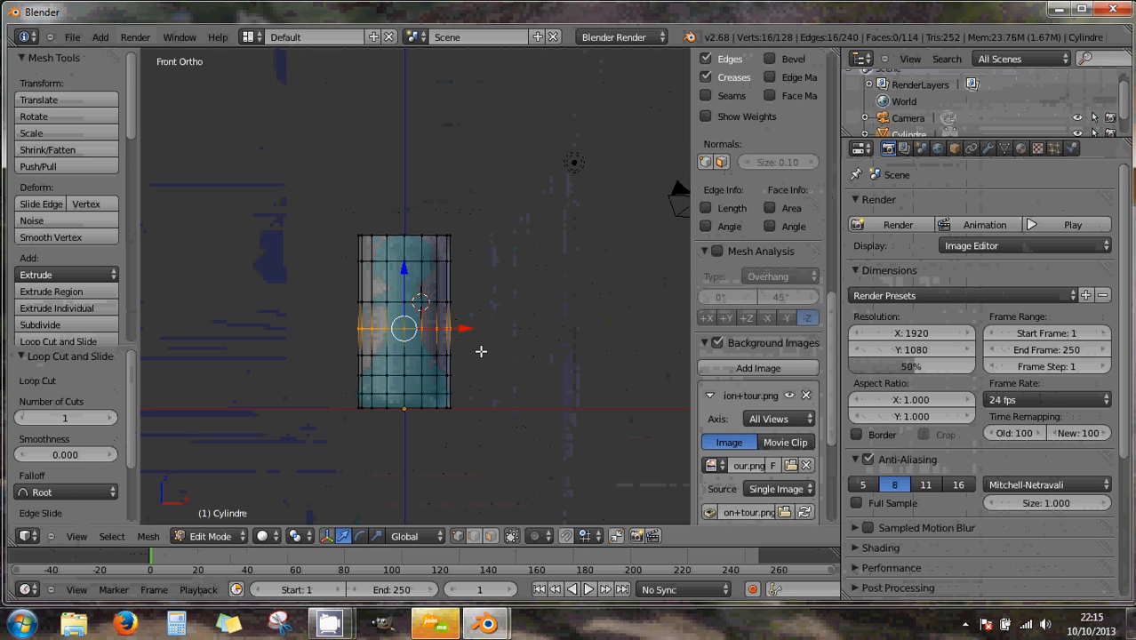
key(ctrl+z)
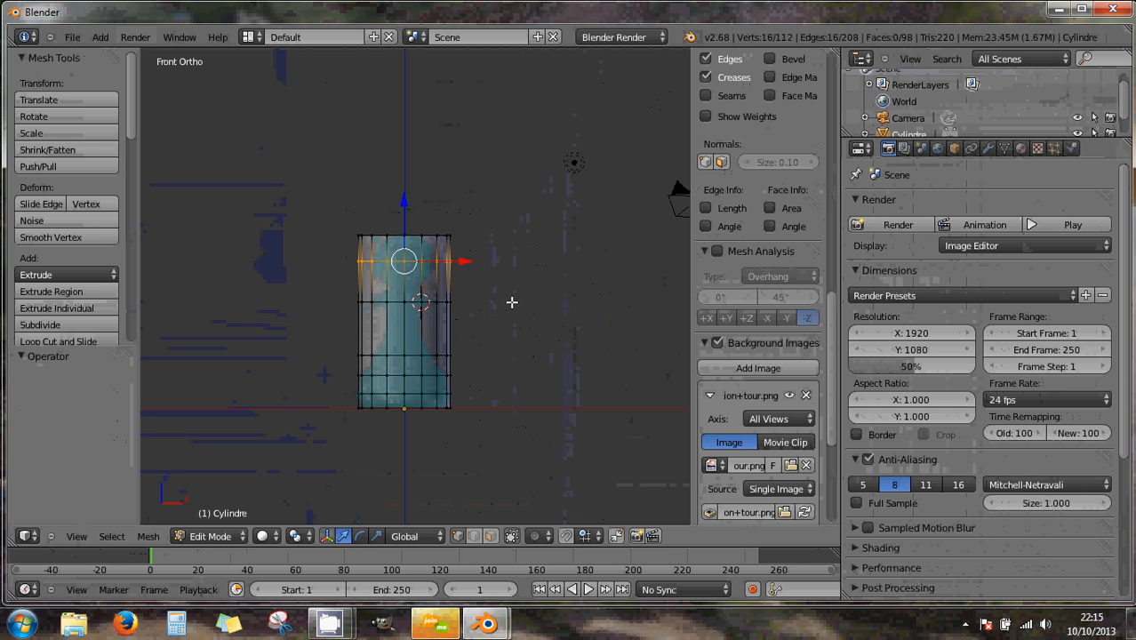
- Deselect the whole mesh and preview a horizontal loop cut across the middle of the pawn's body without keeping it
key(a)
key(ctrl+r)
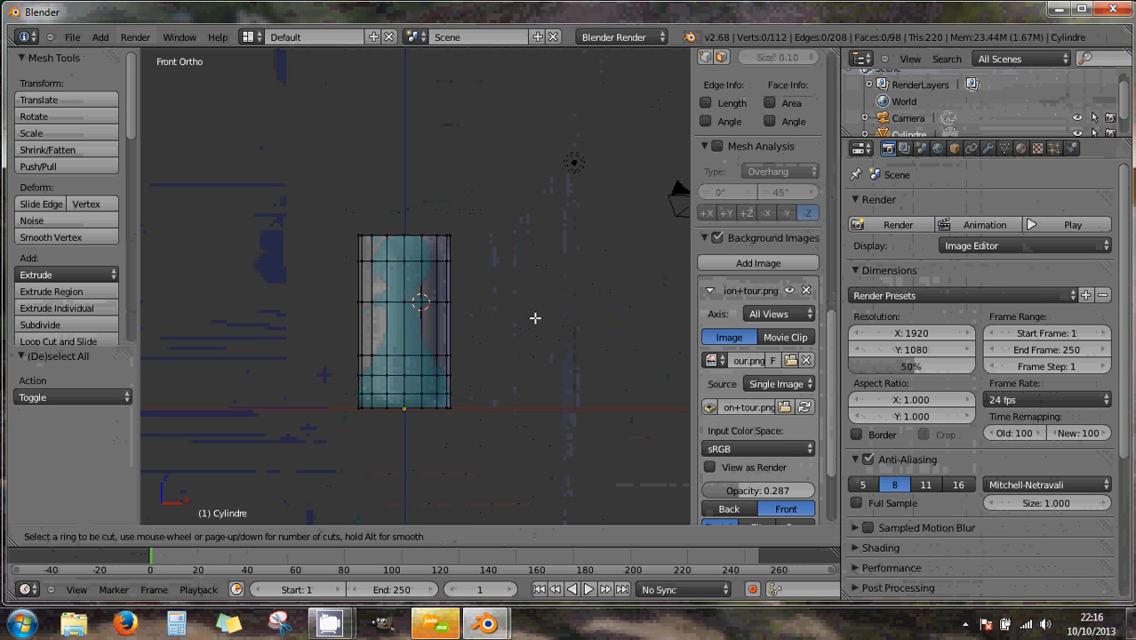
double_click(413, 342)
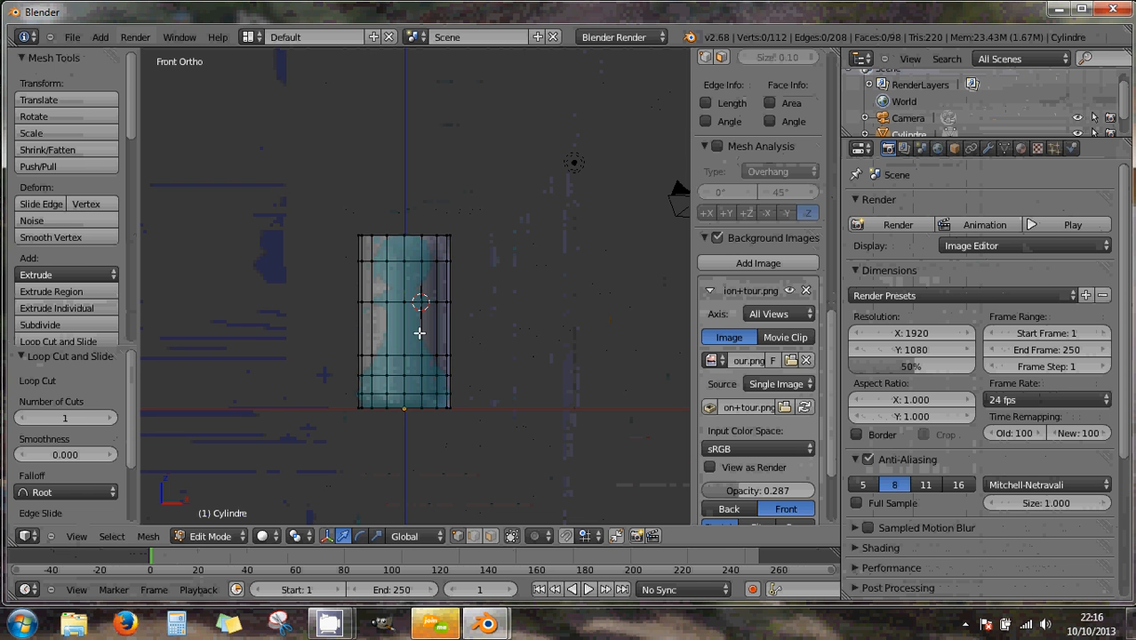
key(ctrl+r)
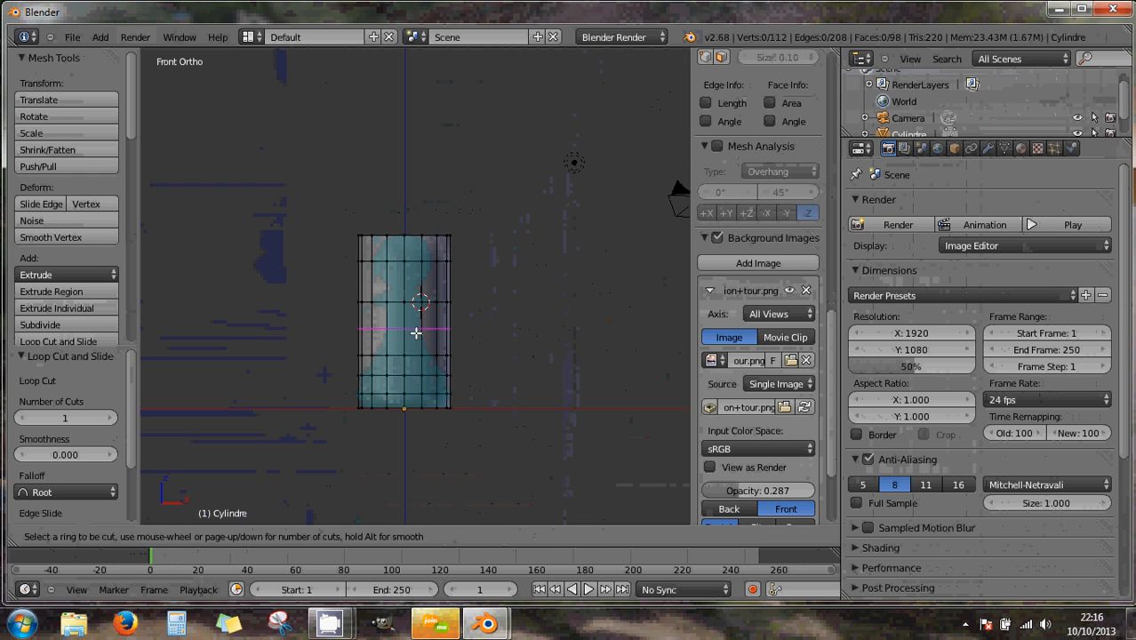
key(Escape)
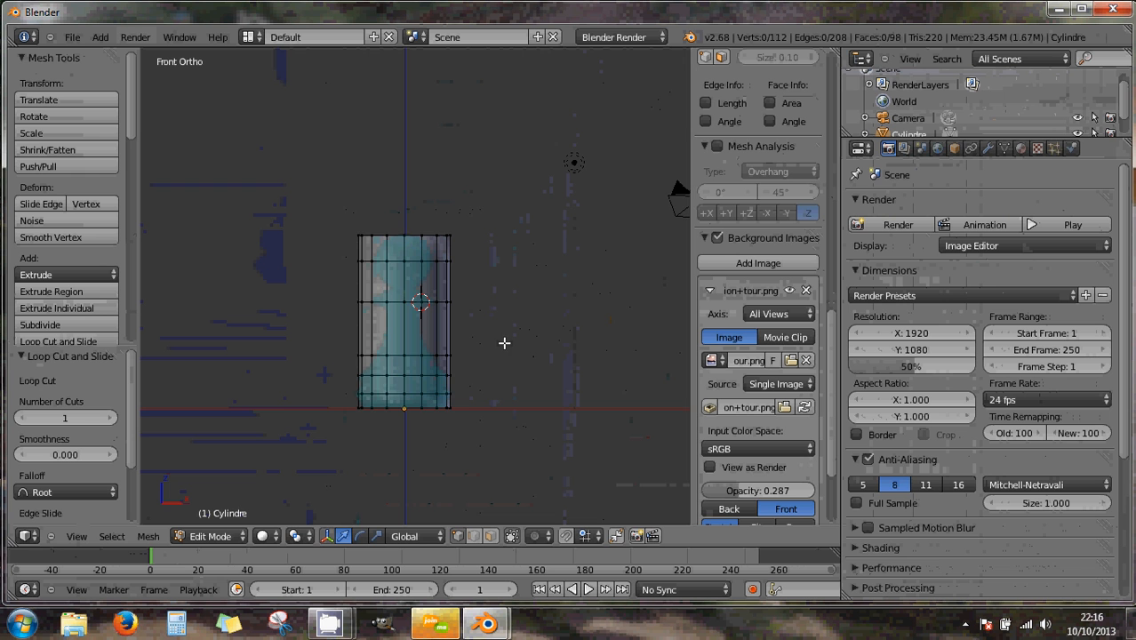
- Select the whole mesh, move it up about 1.78 along Z, move it back down onto the reference, and clear the selection
scroll(461, 339, up, 4)
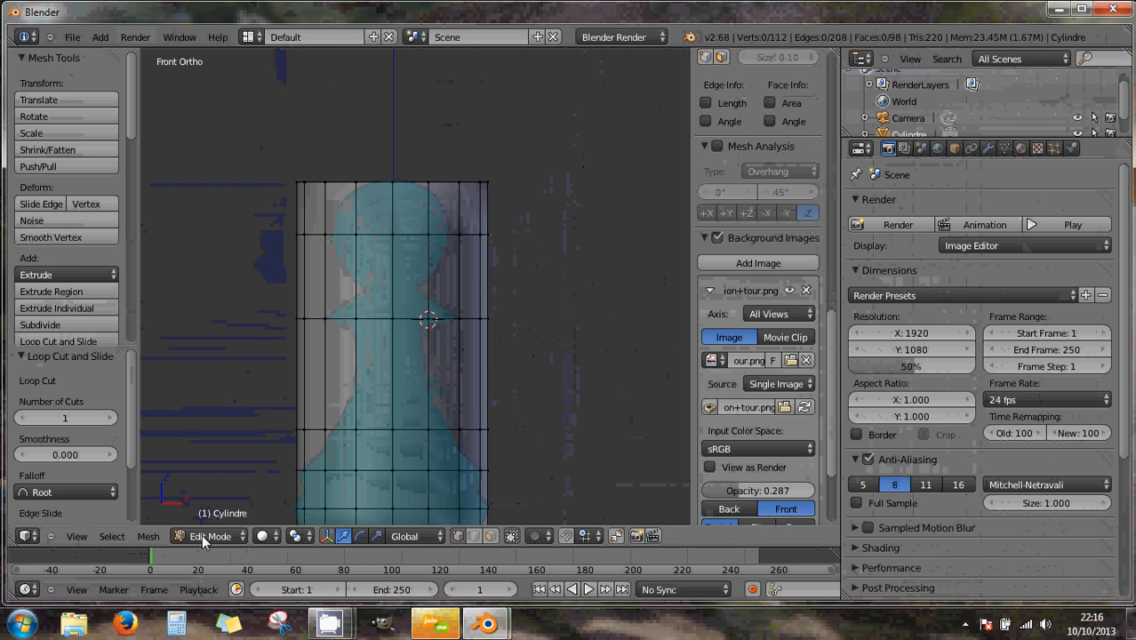
scroll(293, 441, down, 2)
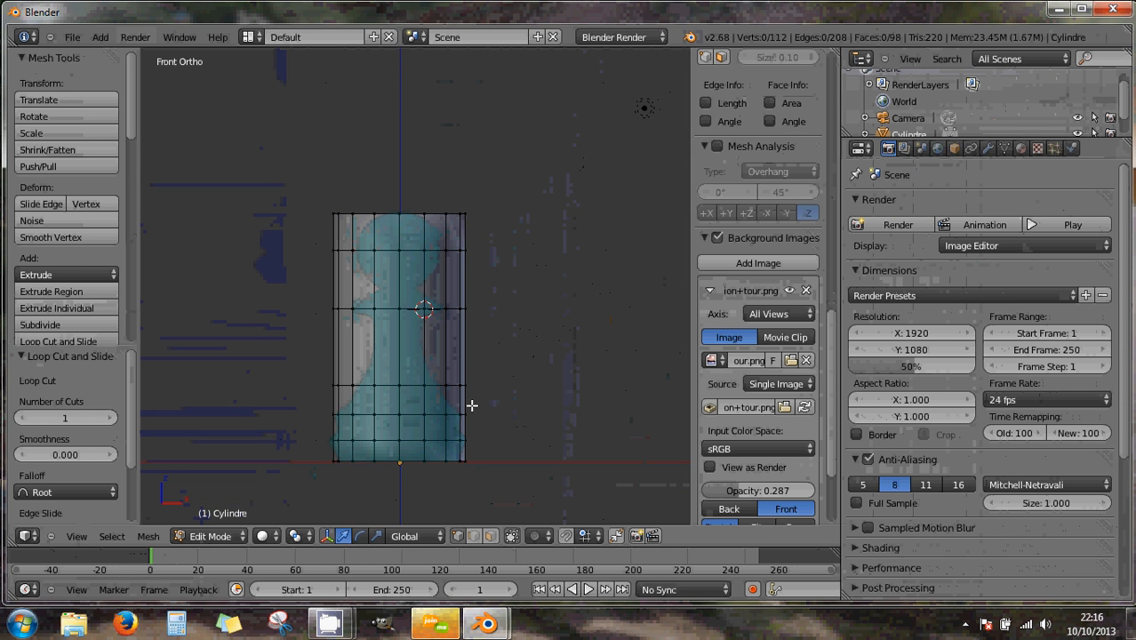
key(a)
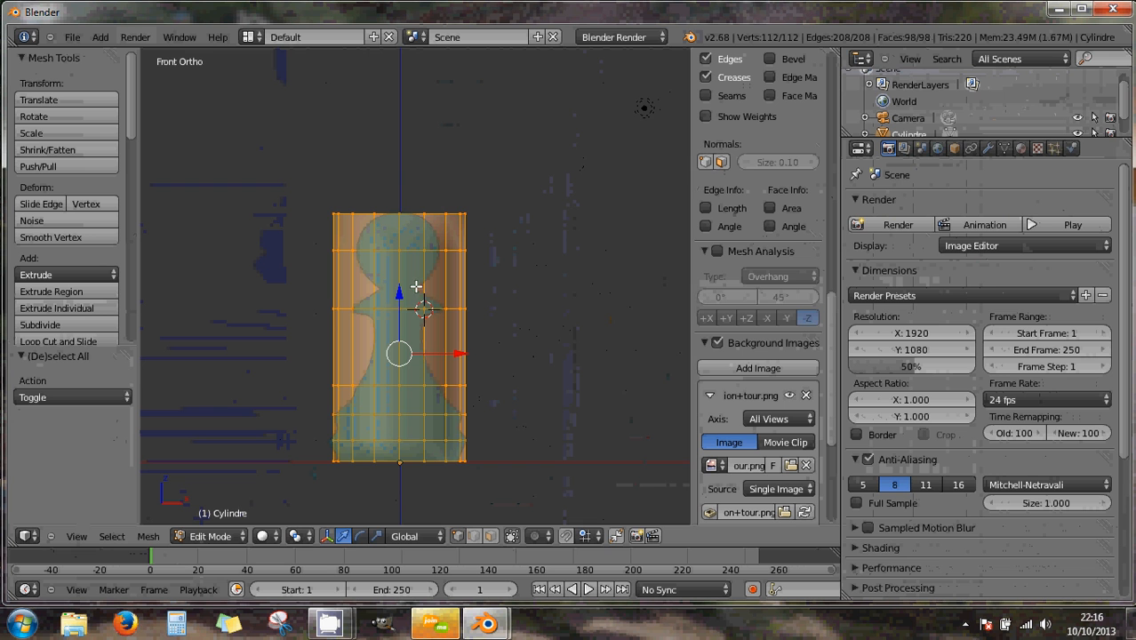
drag(401, 294, 404, 186)
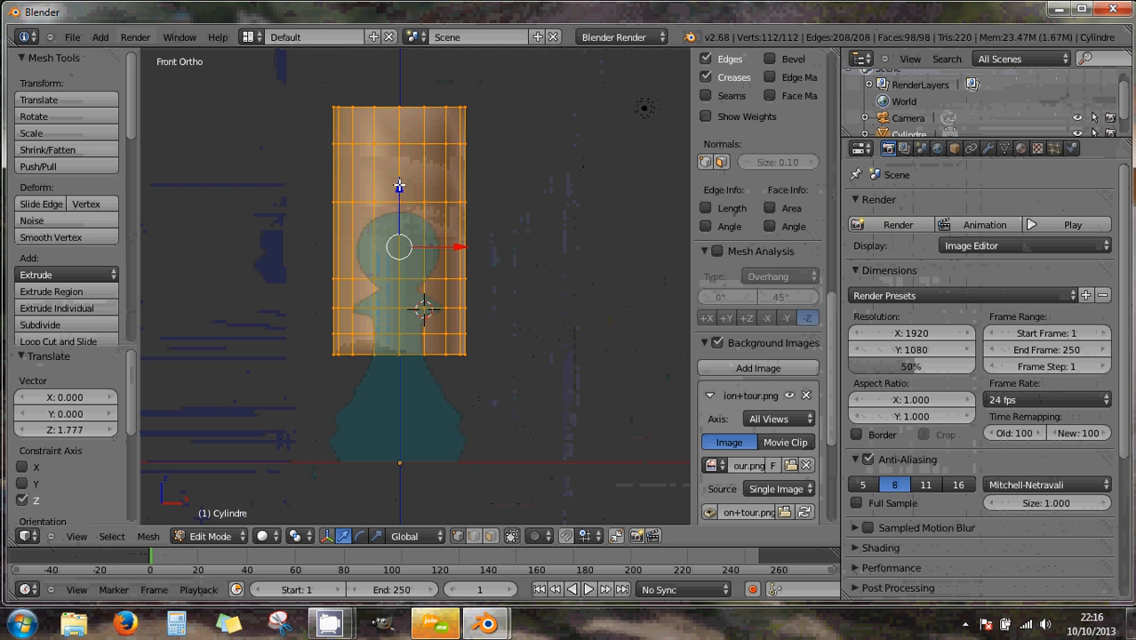
drag(400, 186, 412, 293)
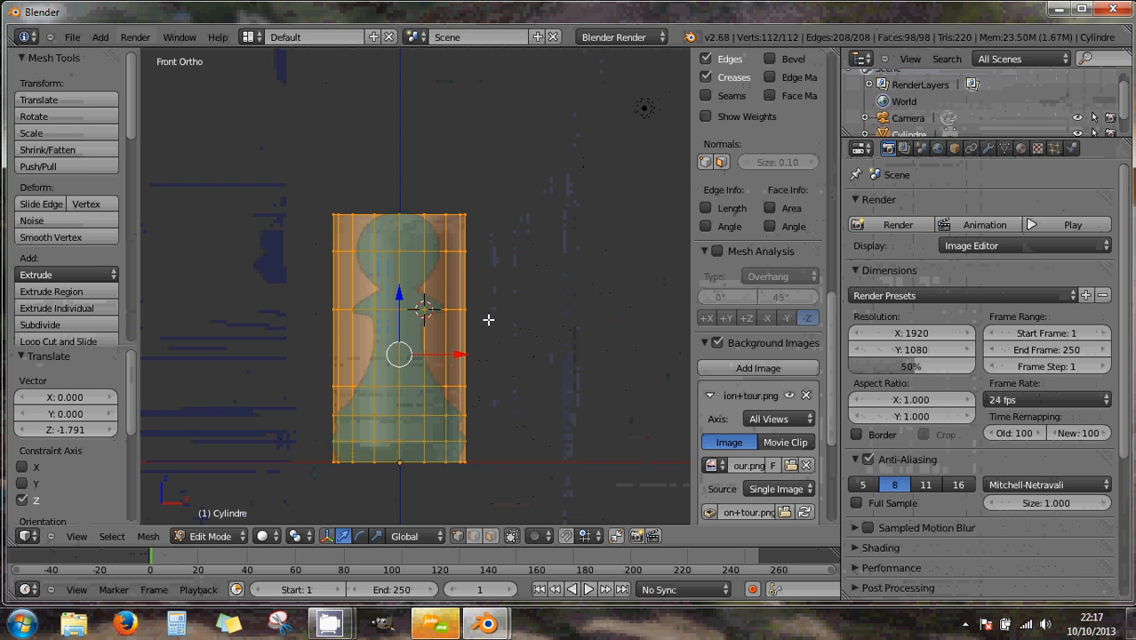
key(a)
- Box-select the cylinder's top ring of vertices, remove the stray vertex below it from the selection, and return to front orthographic view
middle_drag(355, 213, 364, 274)
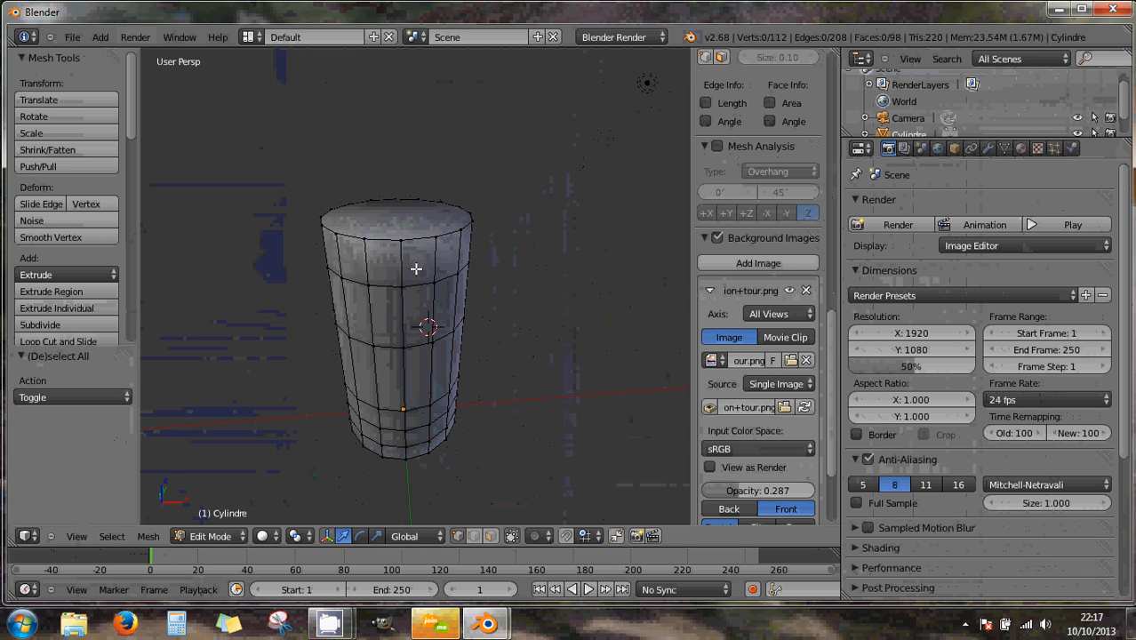
mouse_move(426, 319)
middle_down()
mouse_move(431, 293)
mouse_move(443, 299)
mouse_move(435, 327)
middle_up()
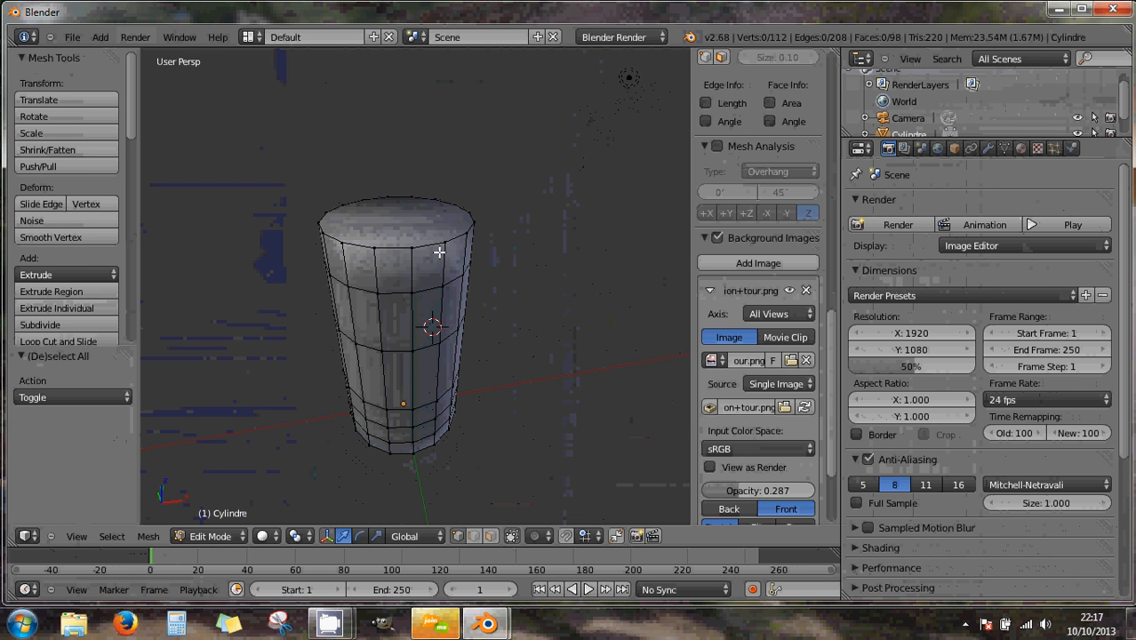
middle_drag(420, 301, 413, 256)
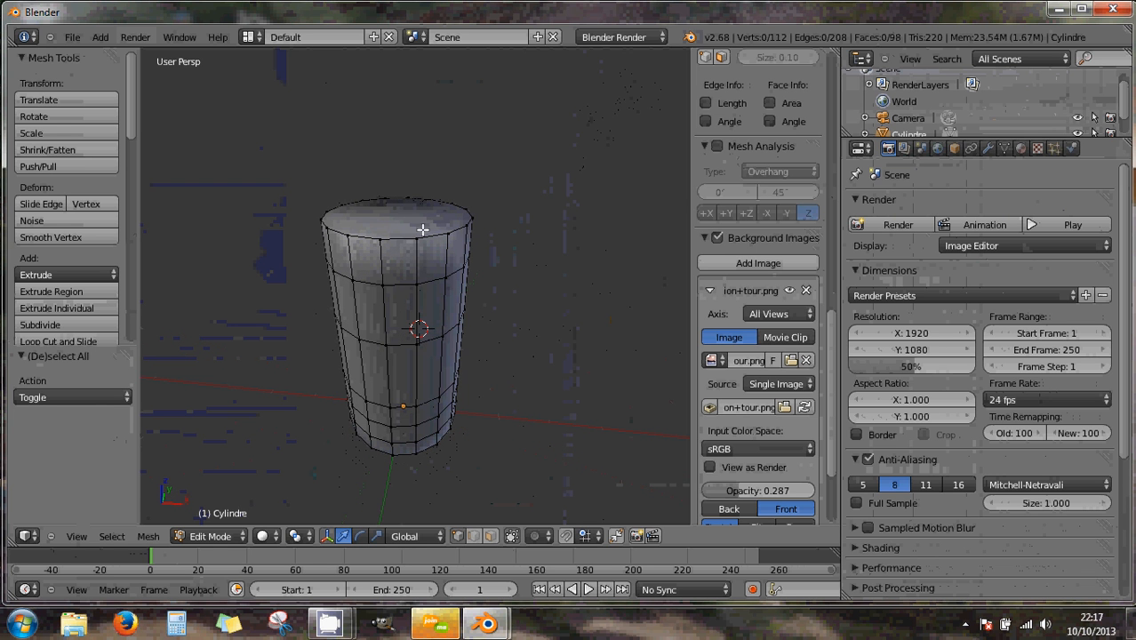
middle_drag(373, 211, 388, 215)
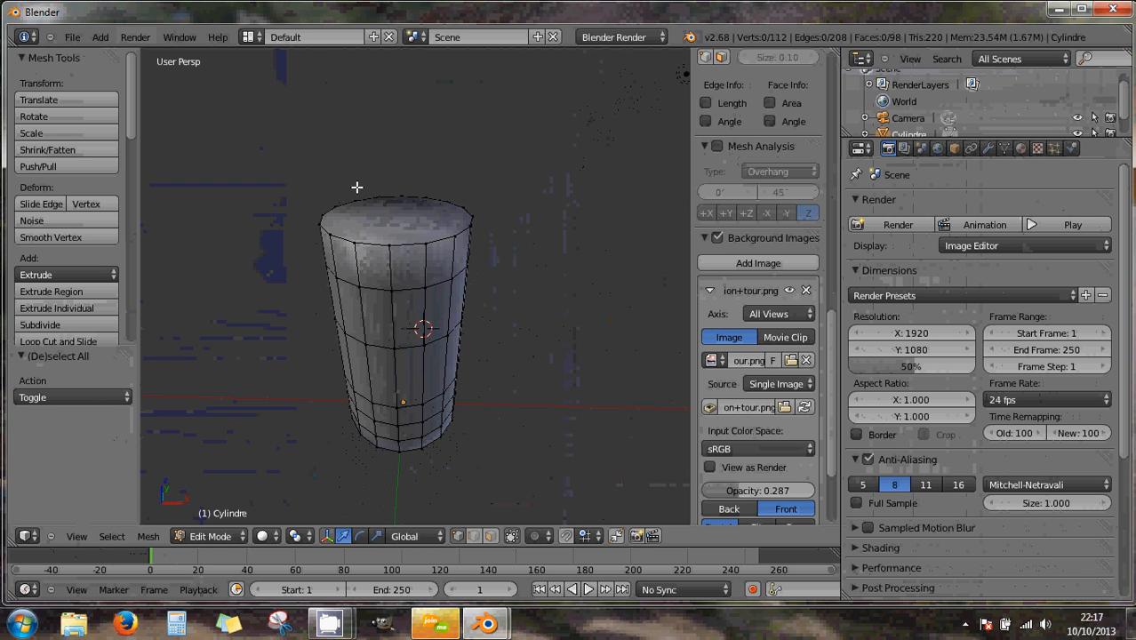
key(b)
drag(283, 153, 488, 256)
middle_drag(459, 266, 349, 251)
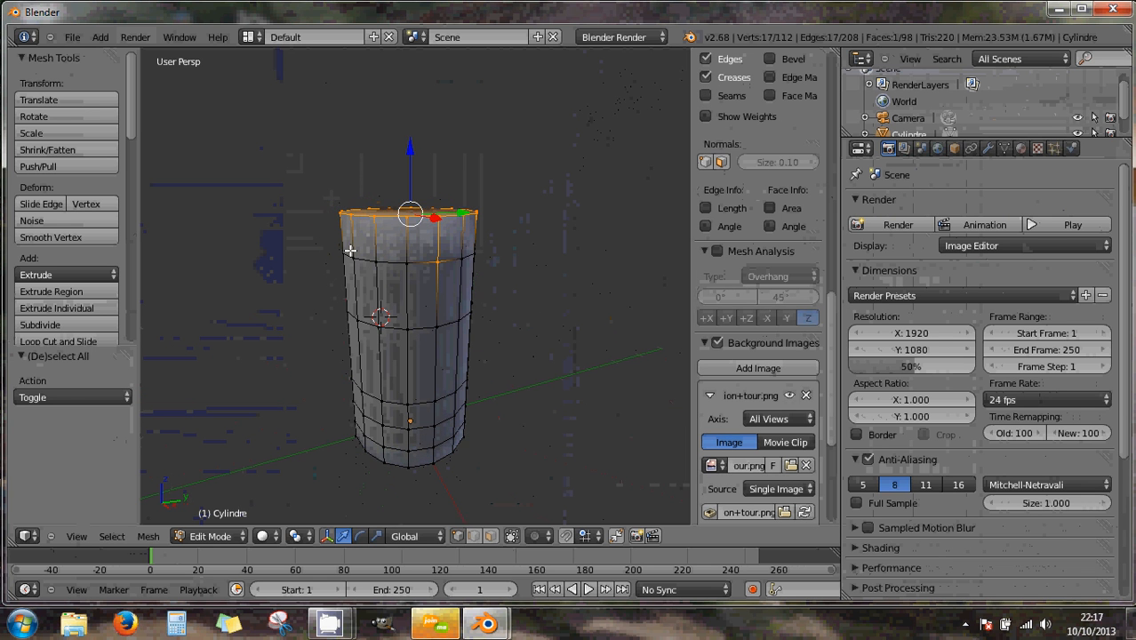
shift+right_click(441, 265)
middle_drag(441, 266, 591, 291)
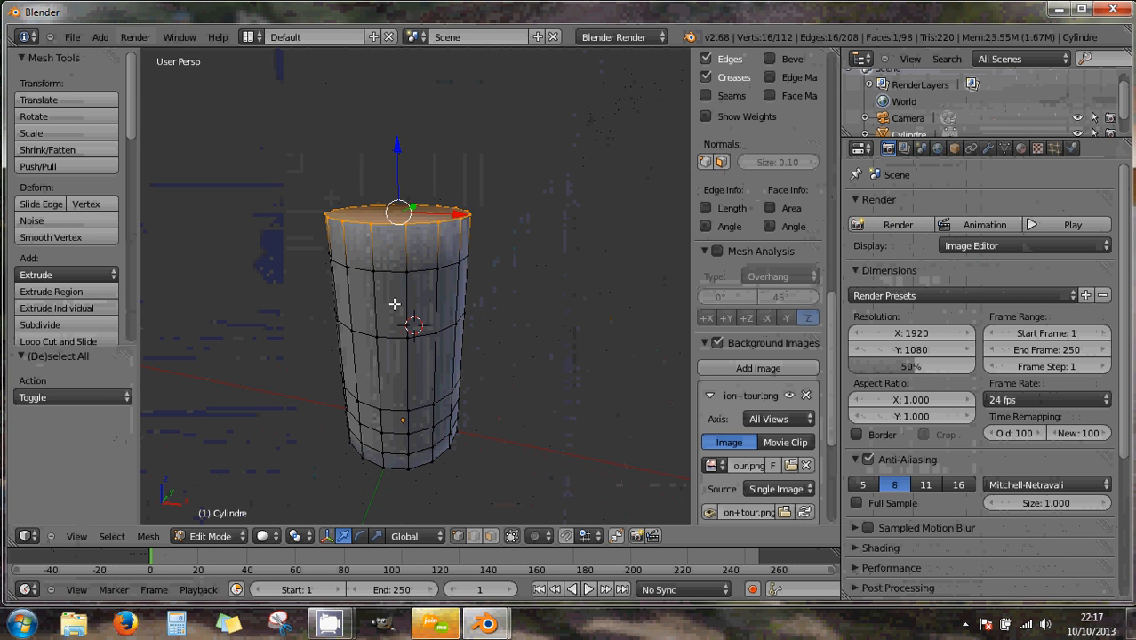
key(KP_1)
key(KP_5)
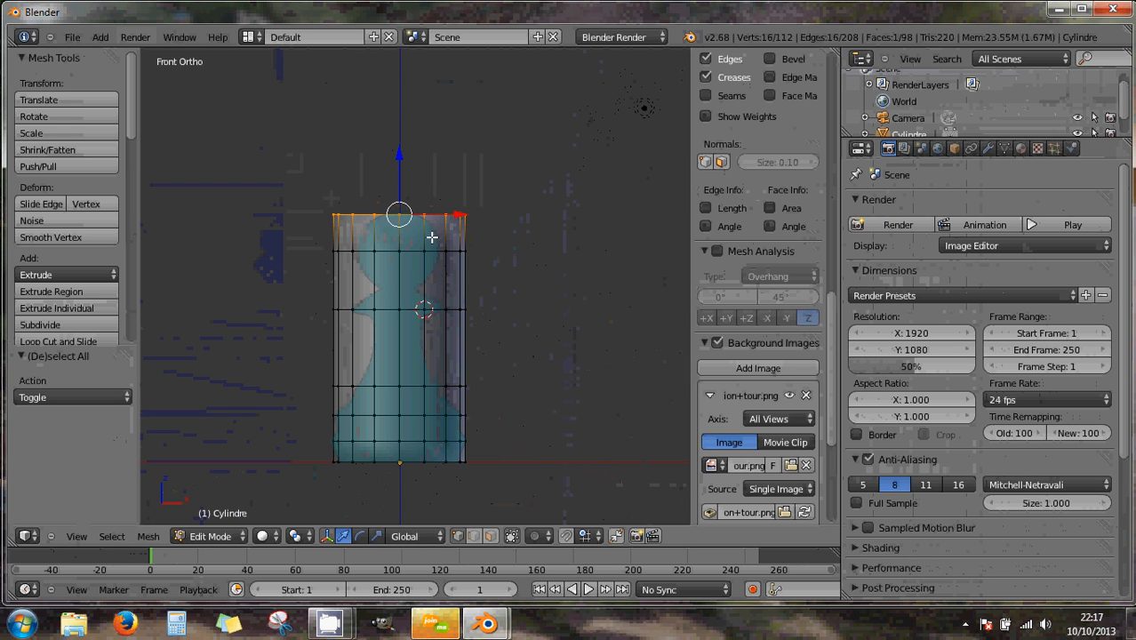
- Clear the selection and box-select the cylinder's top ring again in perspective view
middle_drag(402, 245, 408, 304)
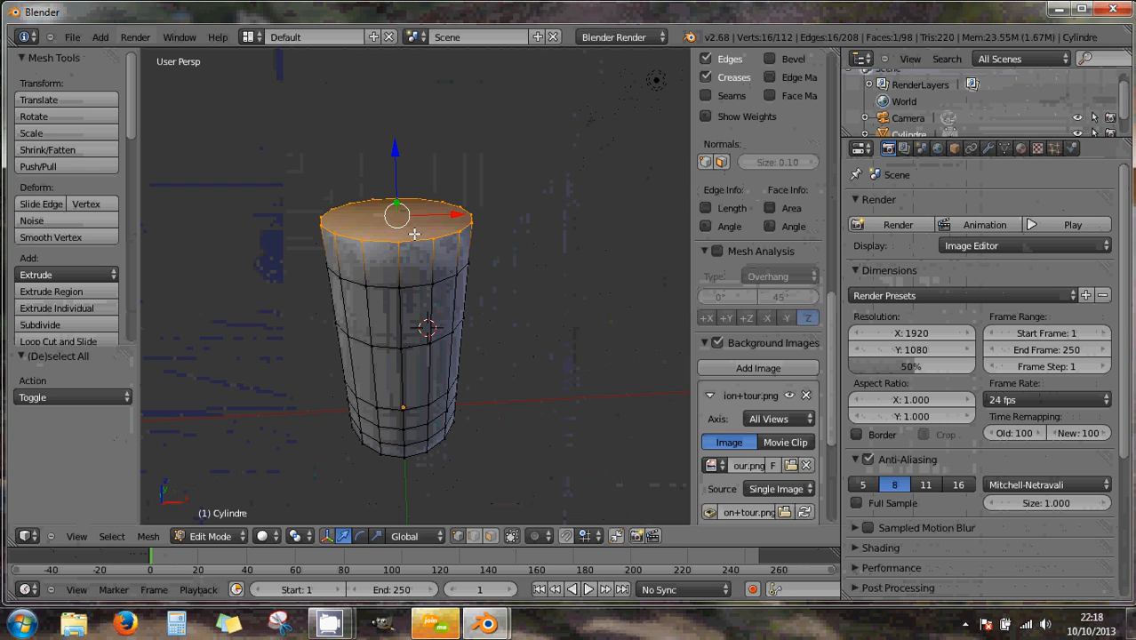
click(507, 233)
right_click(425, 283)
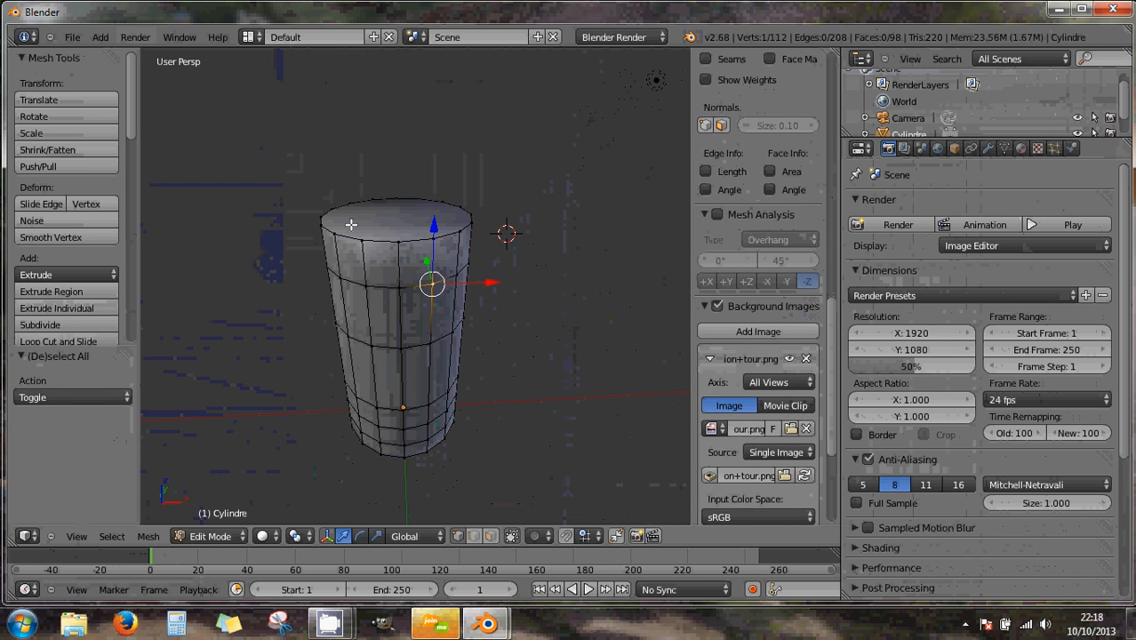
key(a)
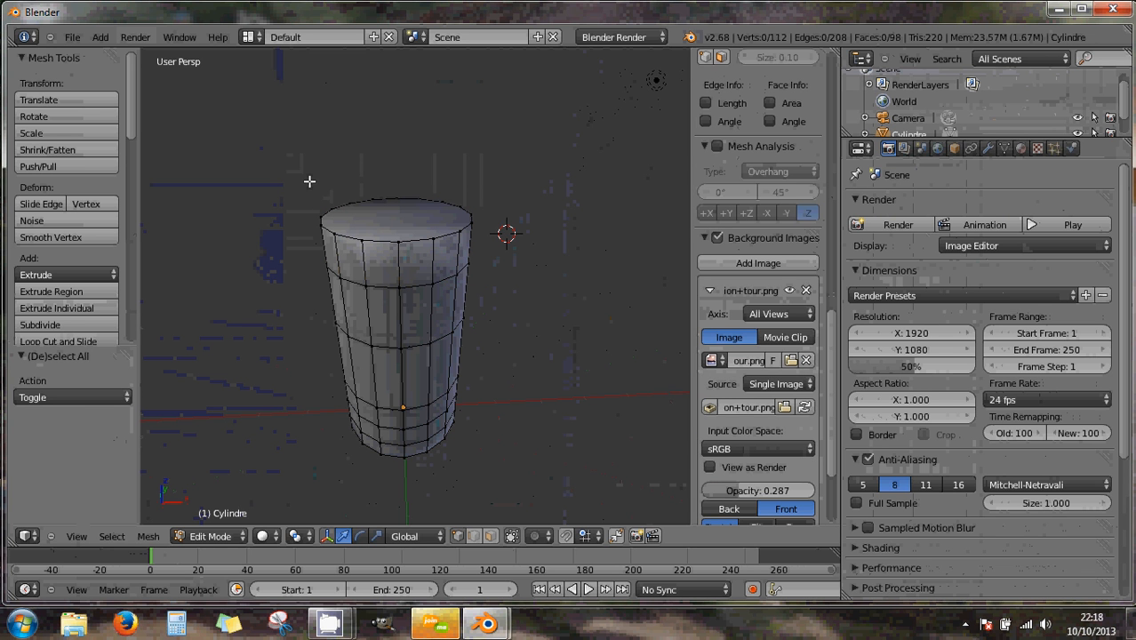
key(b)
drag(298, 150, 503, 256)
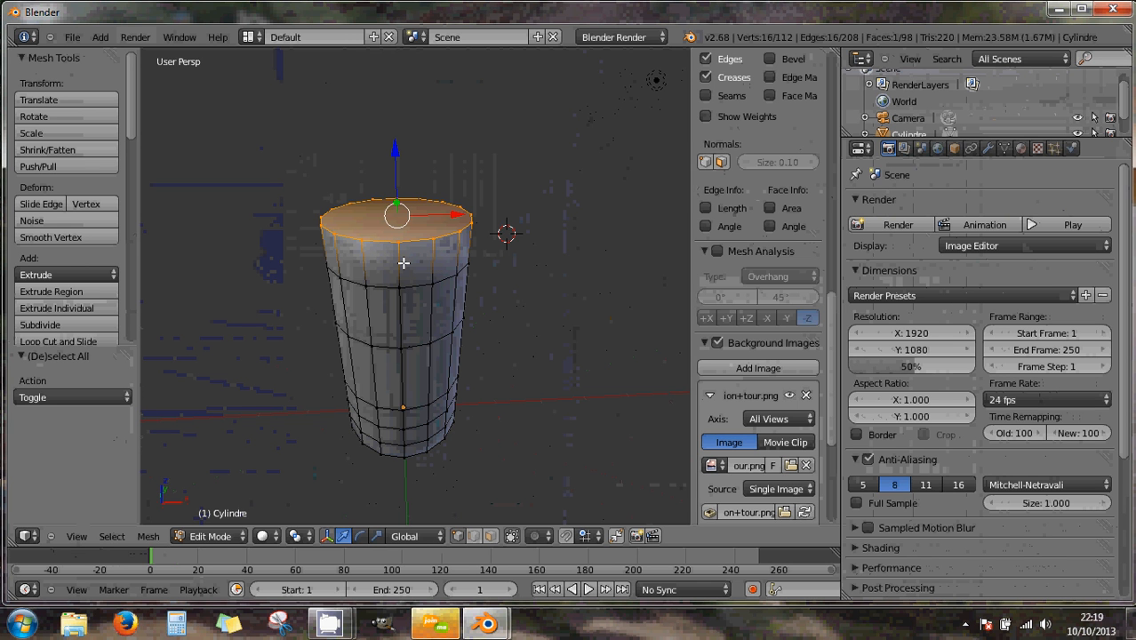
- Select single vertices one at a time on the head loop and the top rim, and return to front orthographic view
right_click(402, 291)
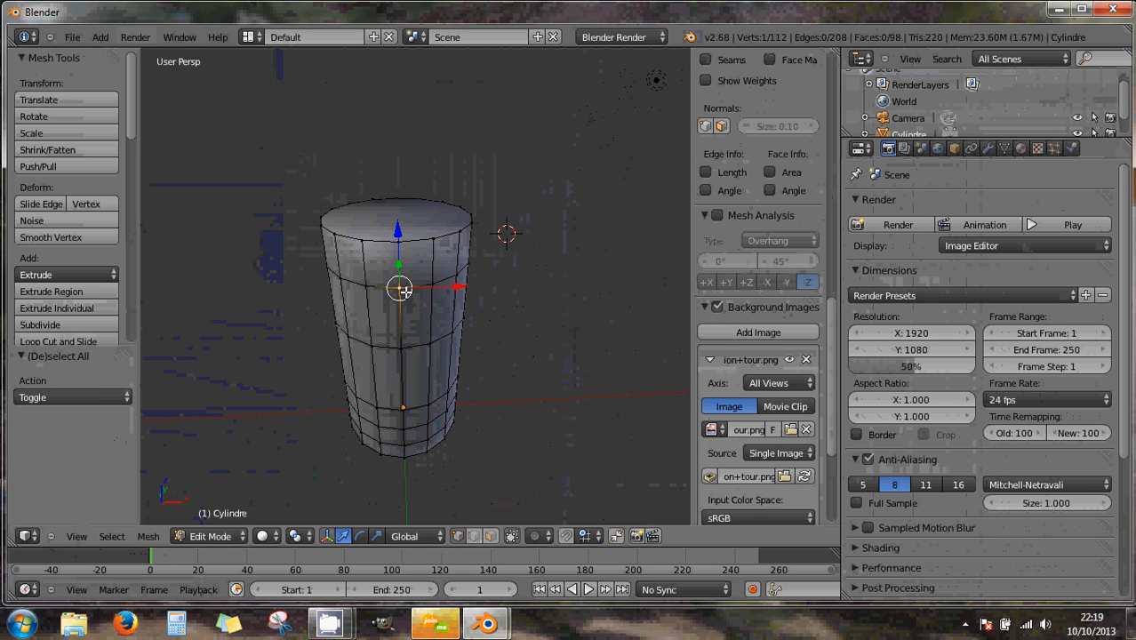
right_click(432, 283)
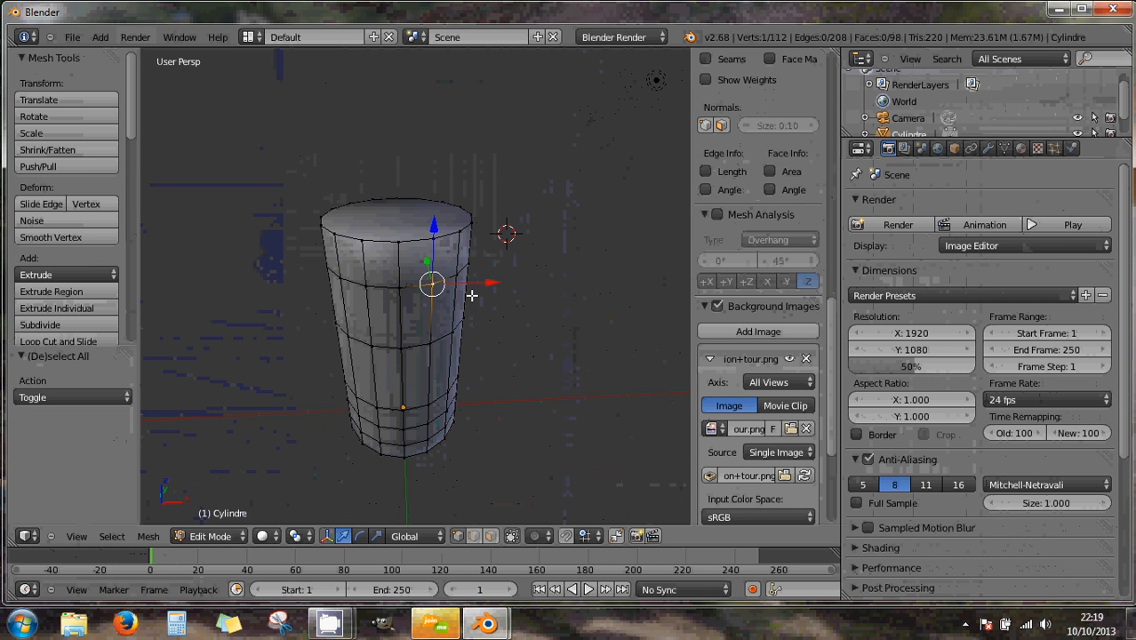
right_click(399, 240)
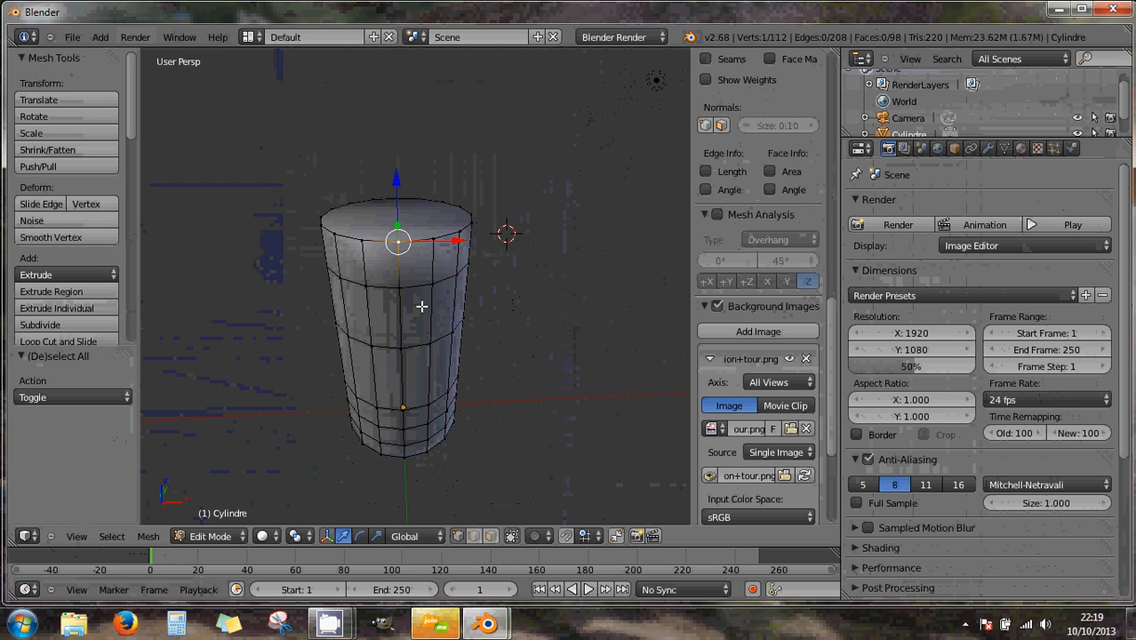
middle_drag(423, 307, 319, 206)
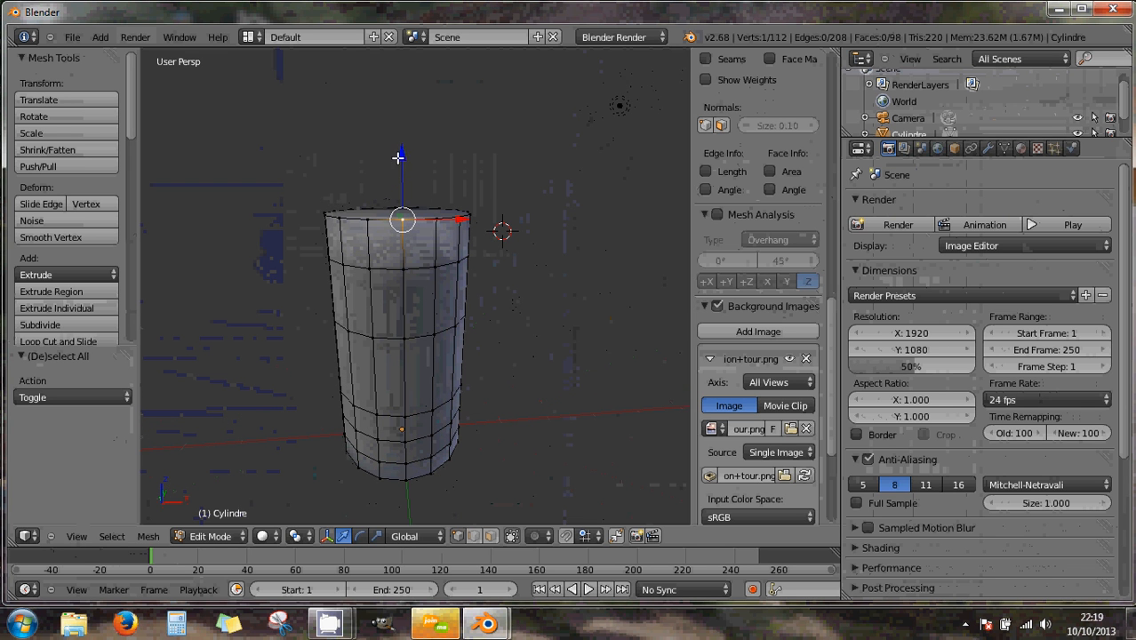
key(KP_1)
key(KP_5)
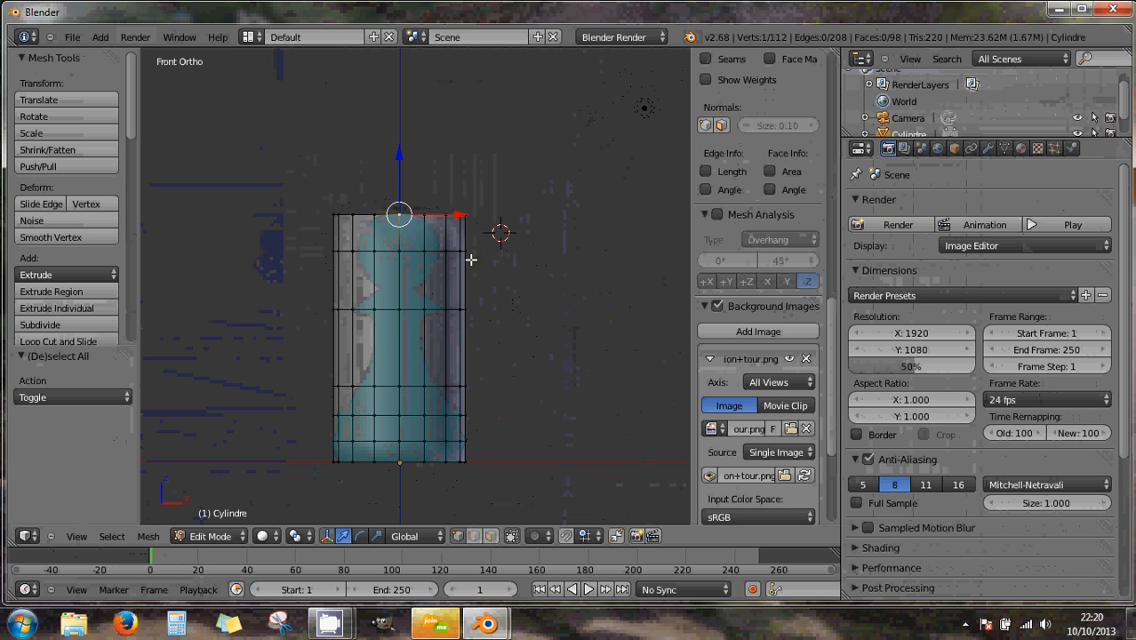
- Select the whole mesh, box-select its top row of vertices in front view, and deselect everything
key(a)
key(a)
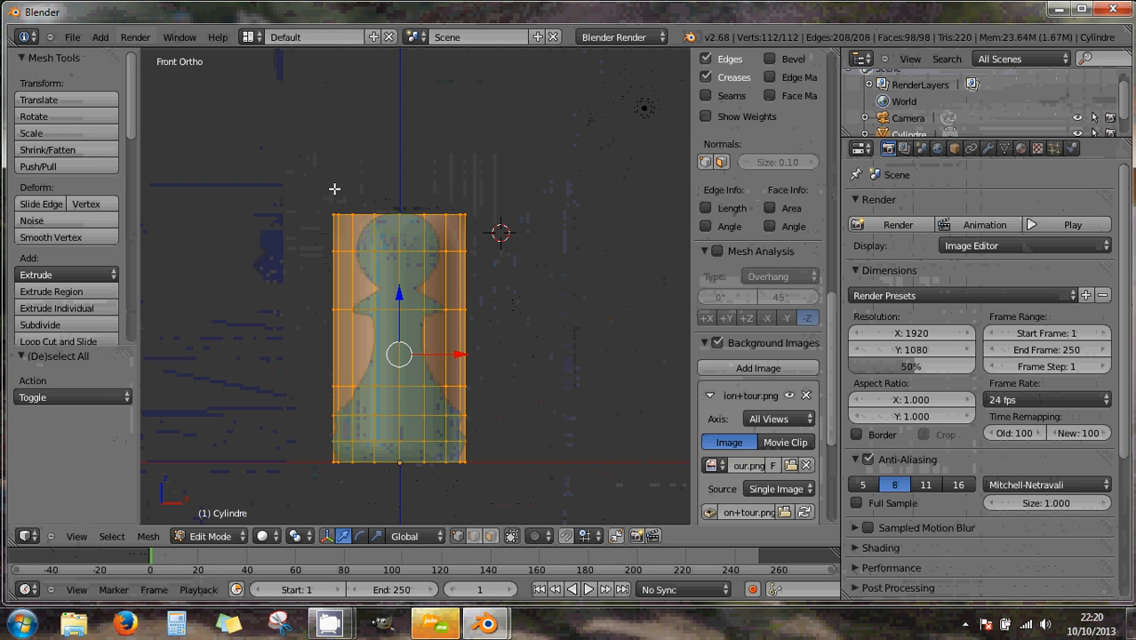
key(b)
drag(322, 177, 500, 233)
key(a)
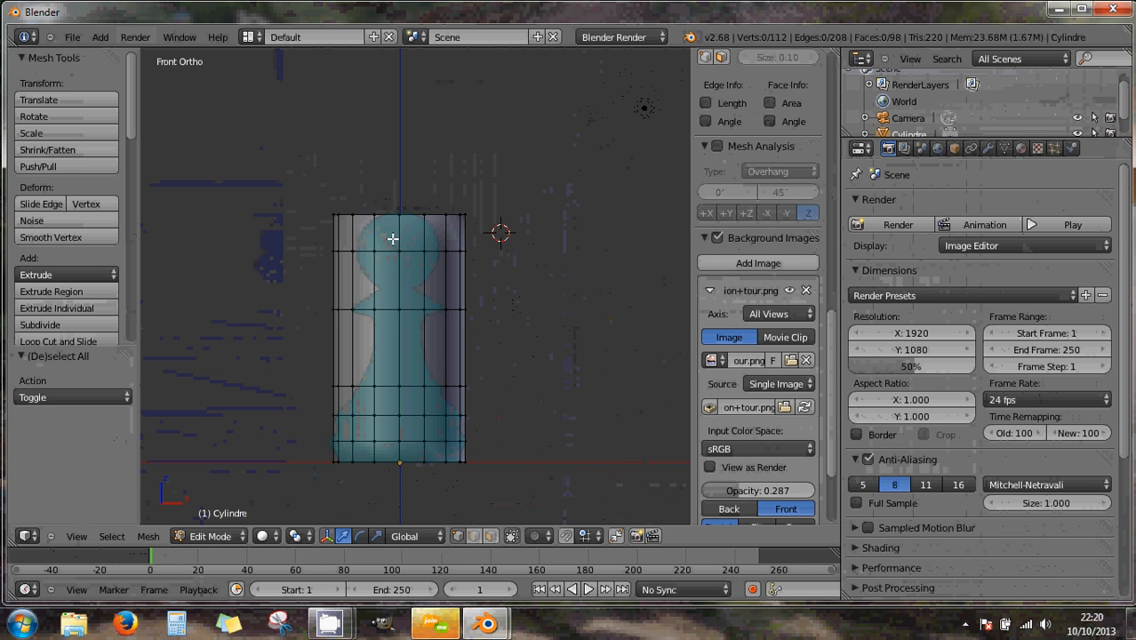
- Select the top rim loop, switch the selection to the collar's edge loop, and try scaling that loop
middle_drag(393, 239, 397, 307)
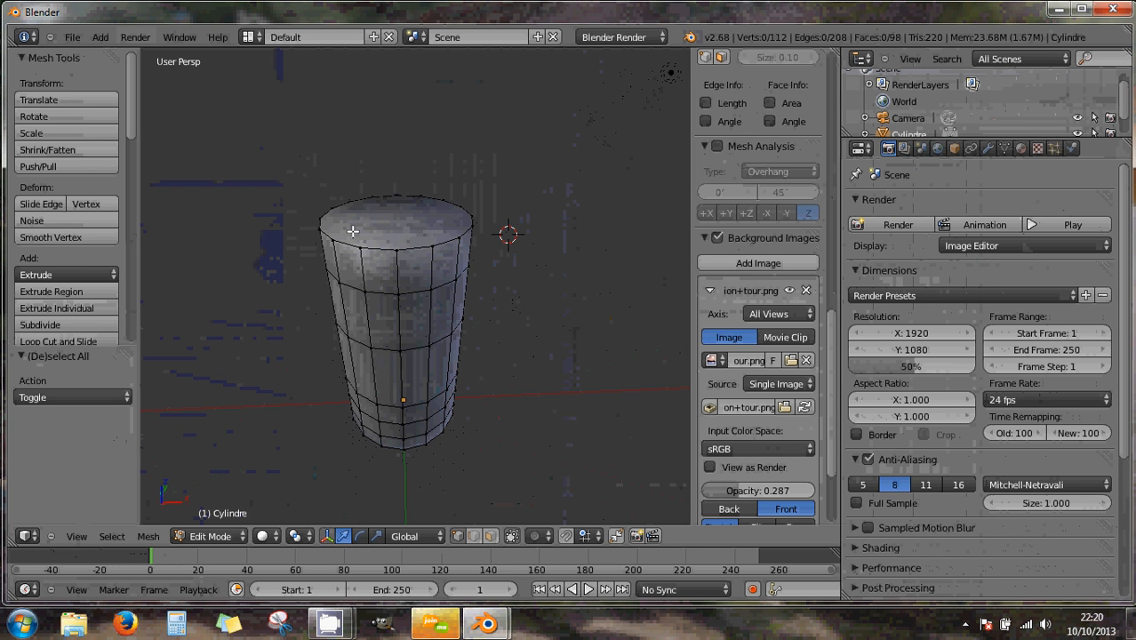
right_click(417, 247)
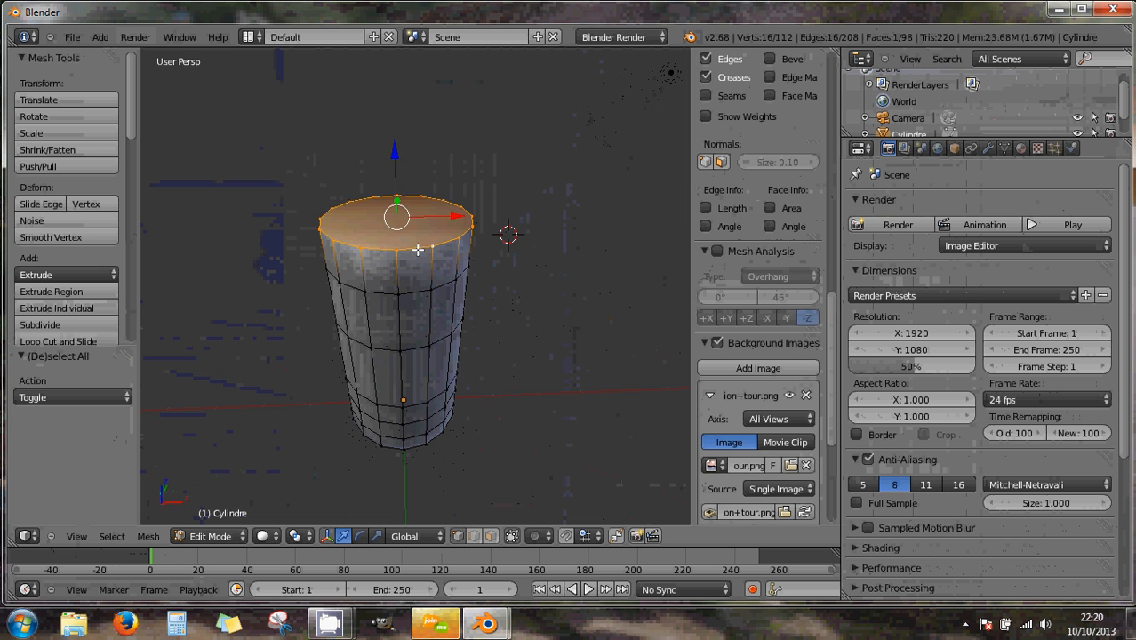
alt+right_click(417, 348)
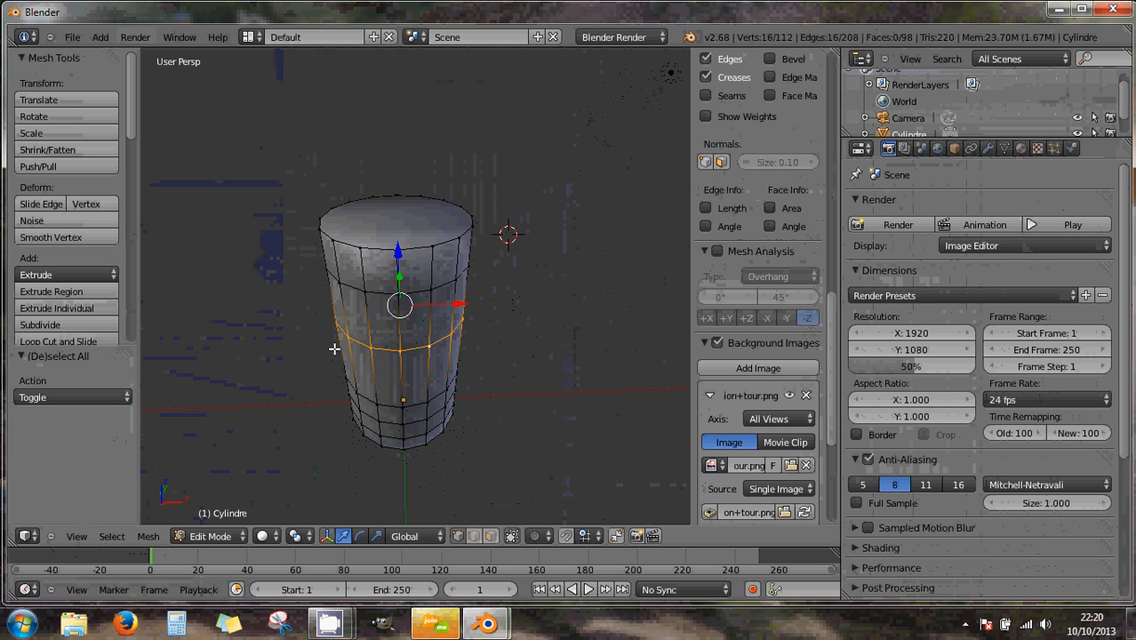
middle_drag(346, 343, 423, 341)
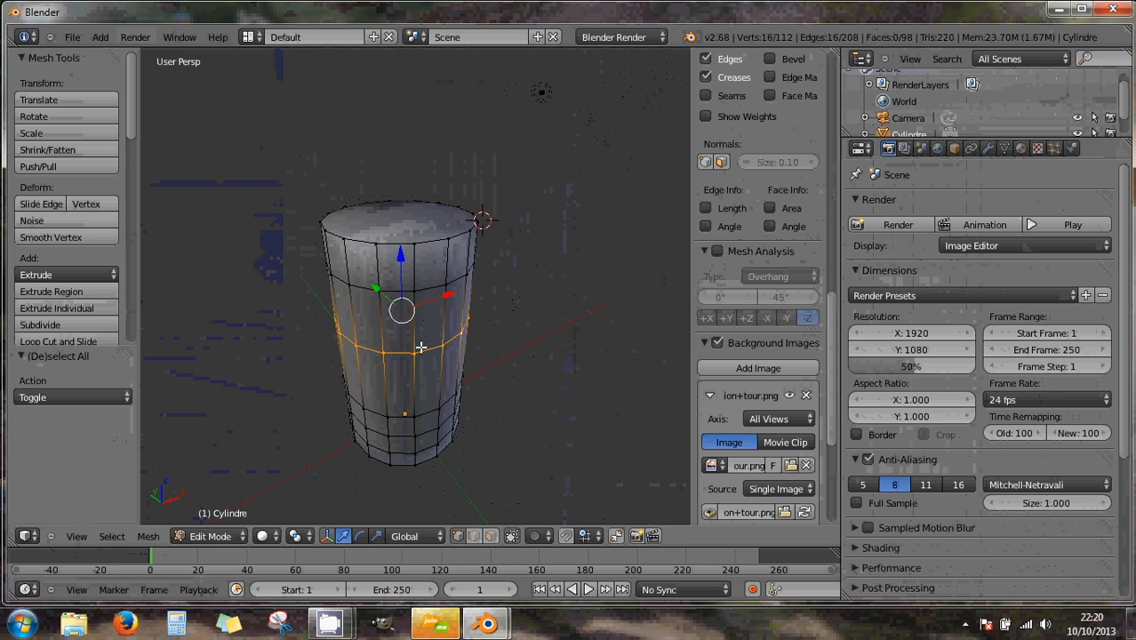
key(s)
key(Escape)
- Select the top rim loop, the head loop and several vertical edge lines of the cylinder in turn
alt+right_click(428, 247)
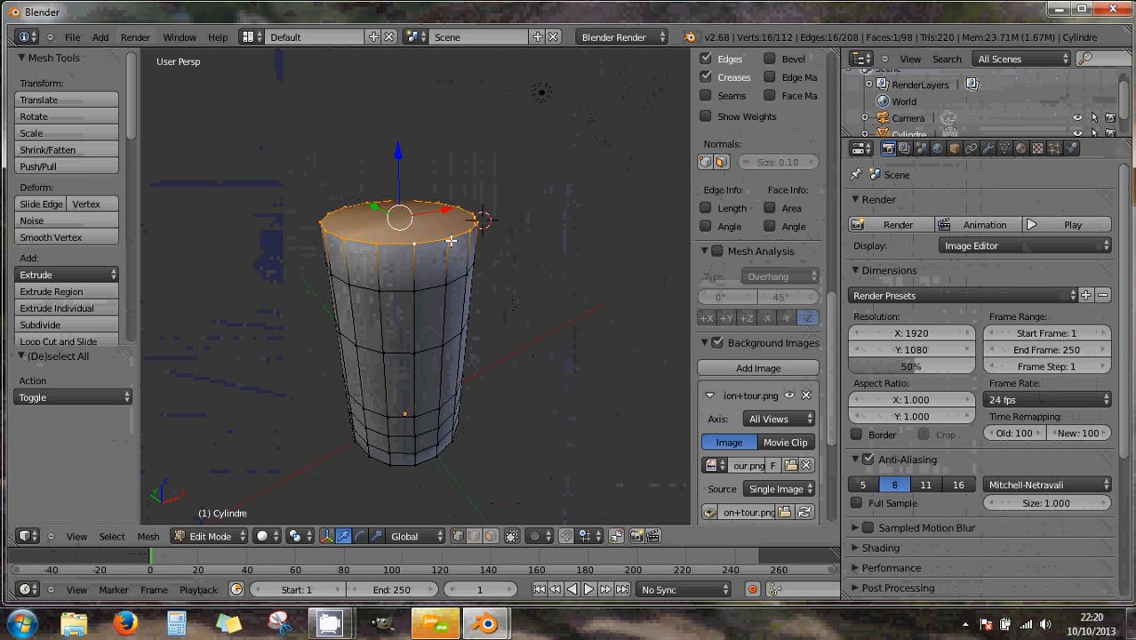
alt+right_click(432, 288)
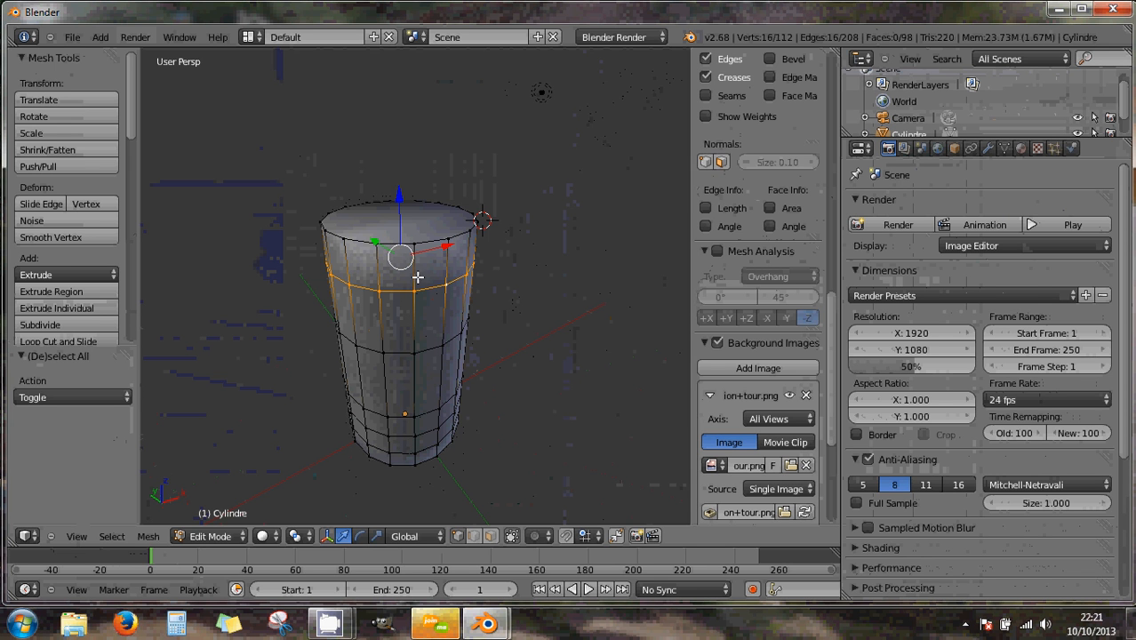
alt+right_click(414, 324)
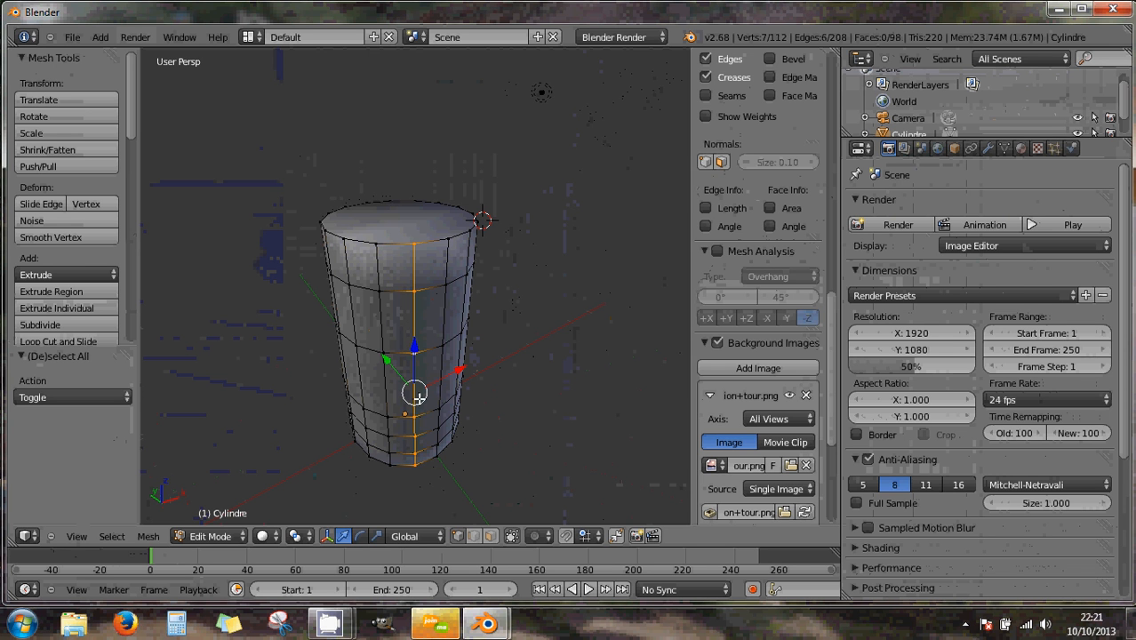
alt+right_click(444, 333)
alt+right_click(389, 324)
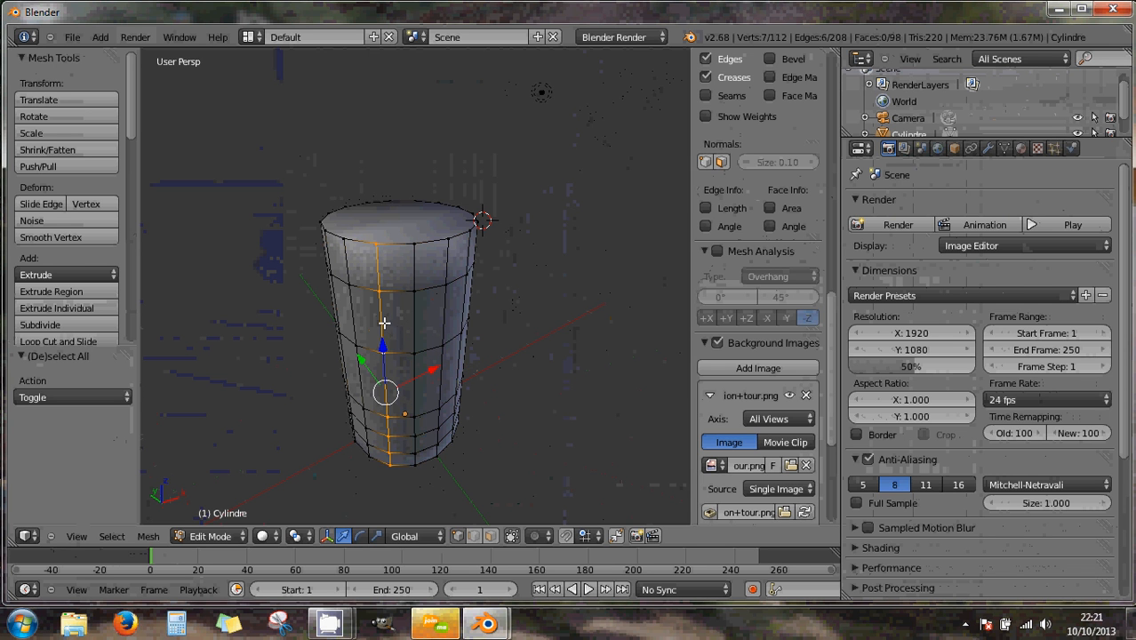
alt+right_click(404, 293)
- Select the collar's edge loop and add the head loop, the two upper base loops and the bottom rim to the selection
alt+right_click(407, 345)
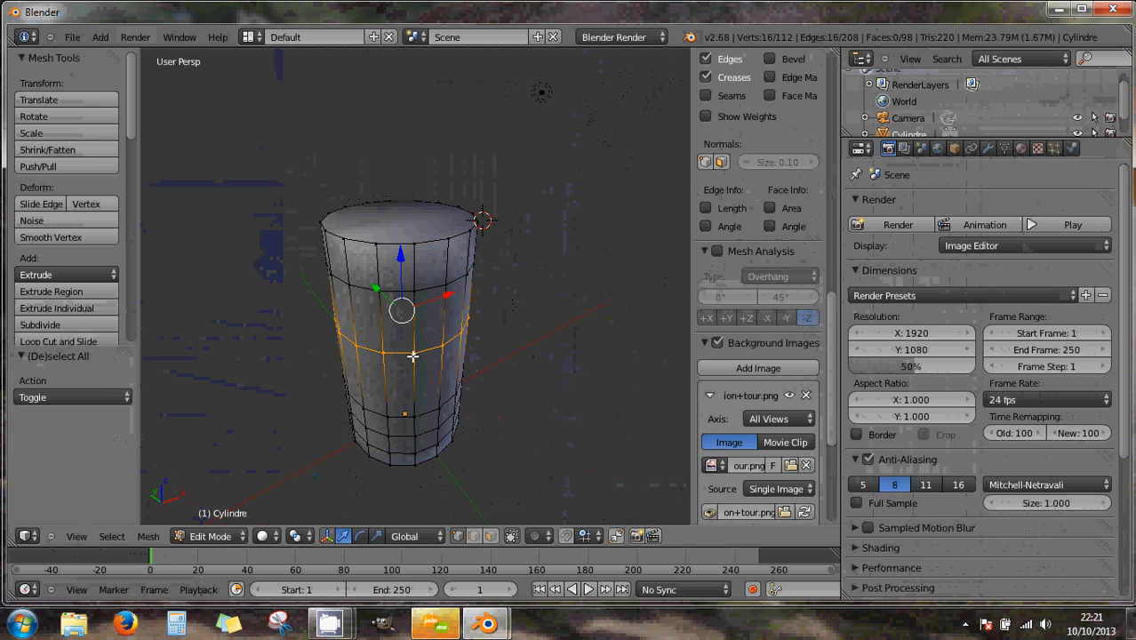
alt+shift+right_click(402, 293)
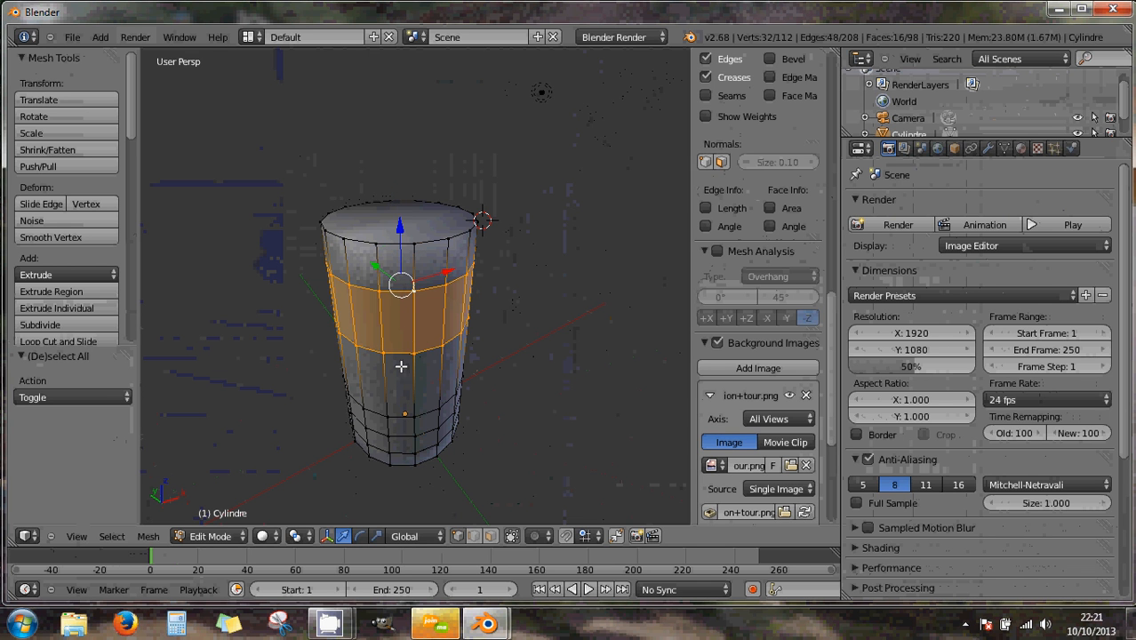
alt+shift+right_click(400, 411)
alt+shift+right_click(401, 432)
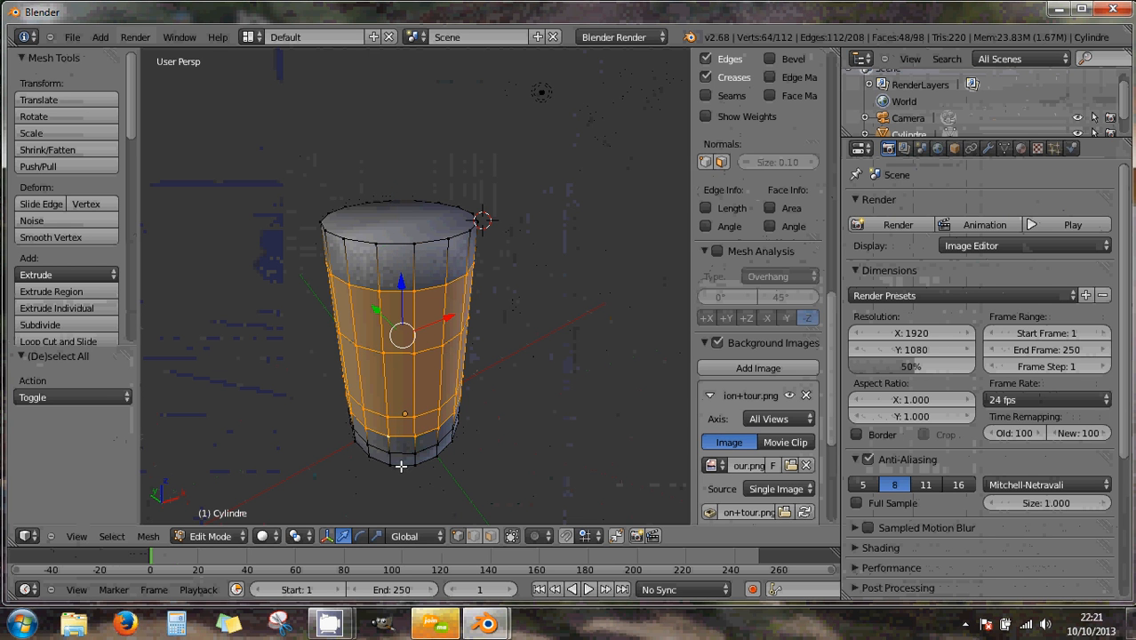
alt+shift+right_click(403, 470)
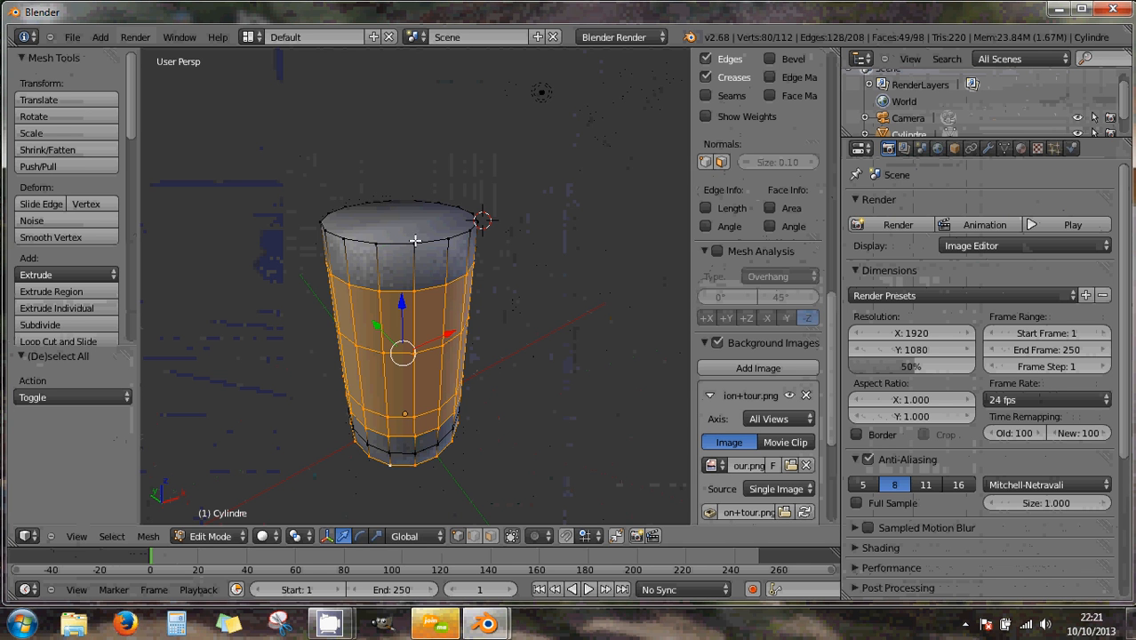
- Try scaling all the selected edge loops together, and clear the selection
key(s)
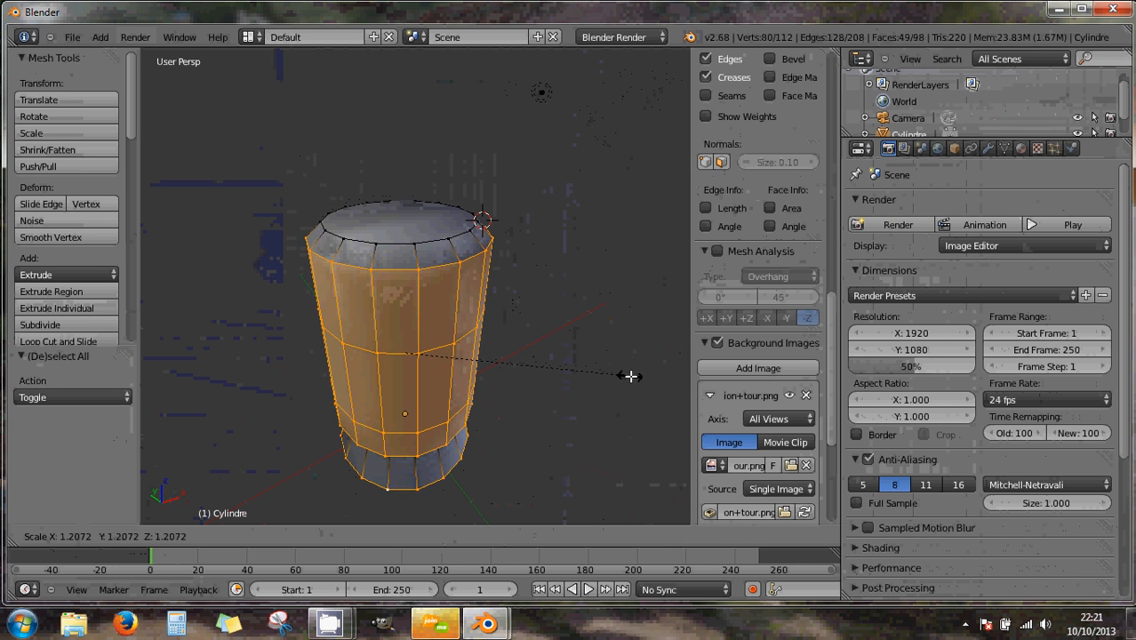
right_click(585, 369)
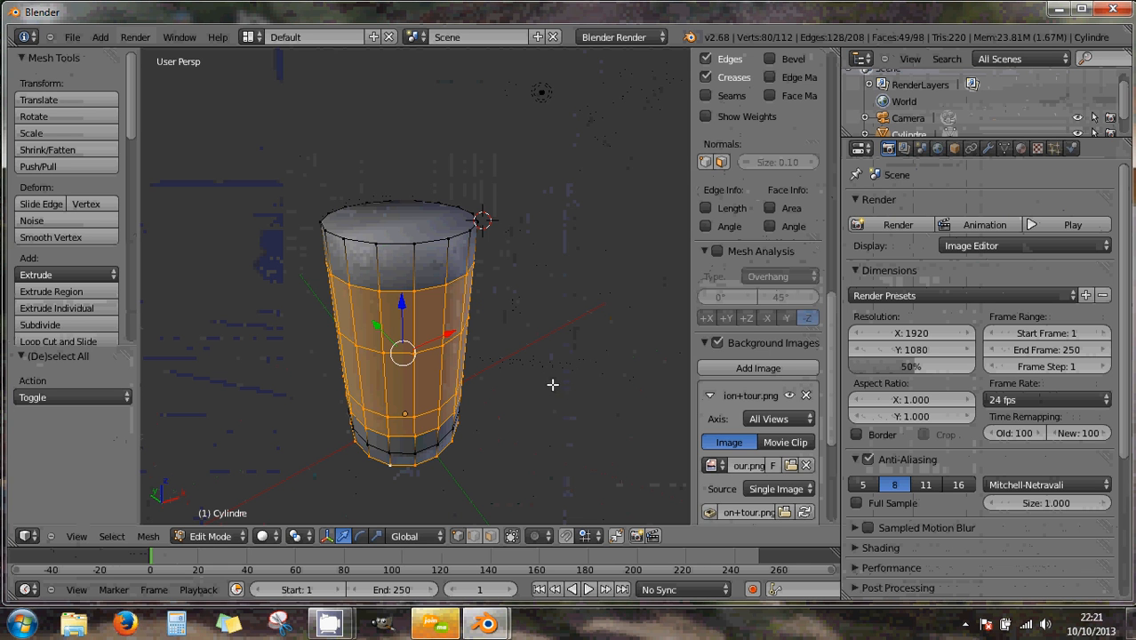
key(a)
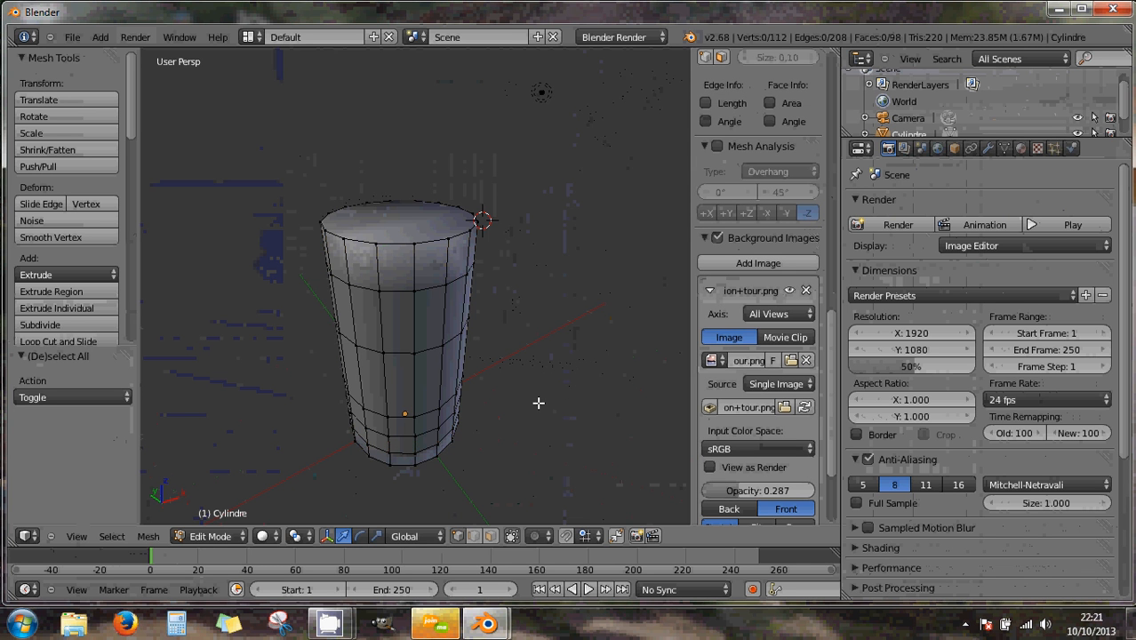
- In front view, scale the cylinder's bottom rim loop to about 0.885 to match the pawn's foot in the reference image
key(KP_1)
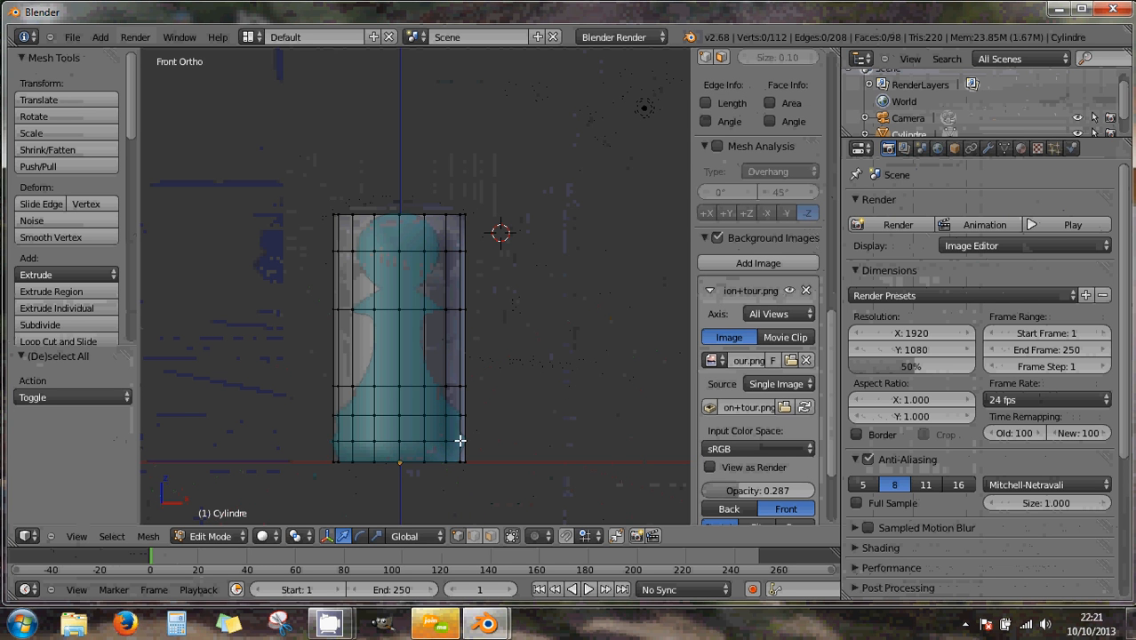
shift+middle_drag(459, 431, 474, 384)
scroll(474, 383, up, 3)
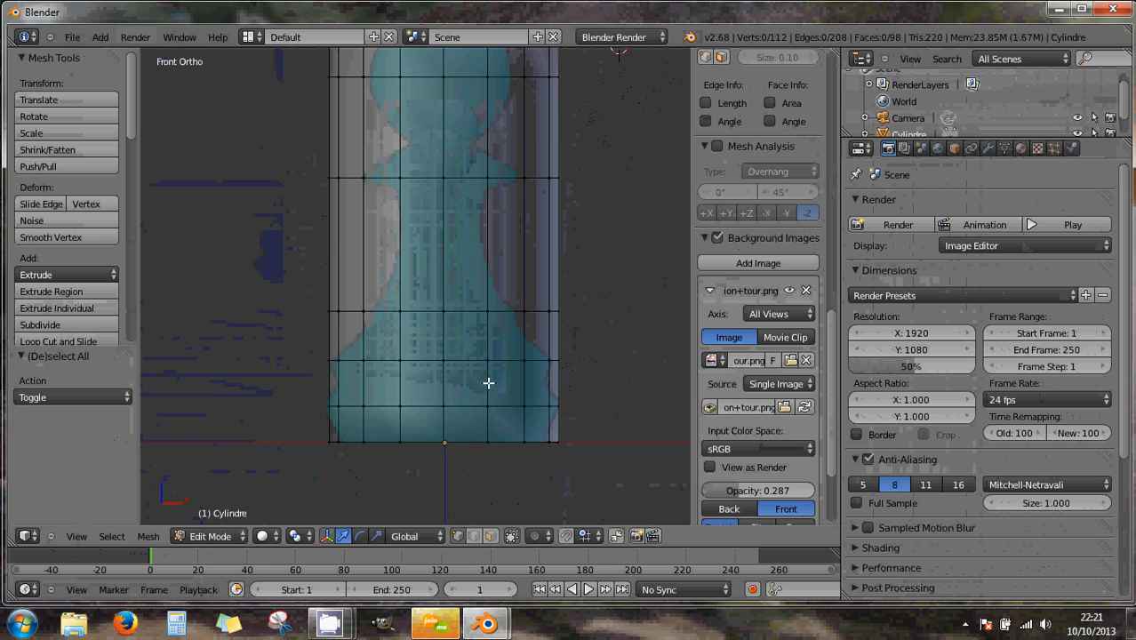
scroll(509, 438, up, 1)
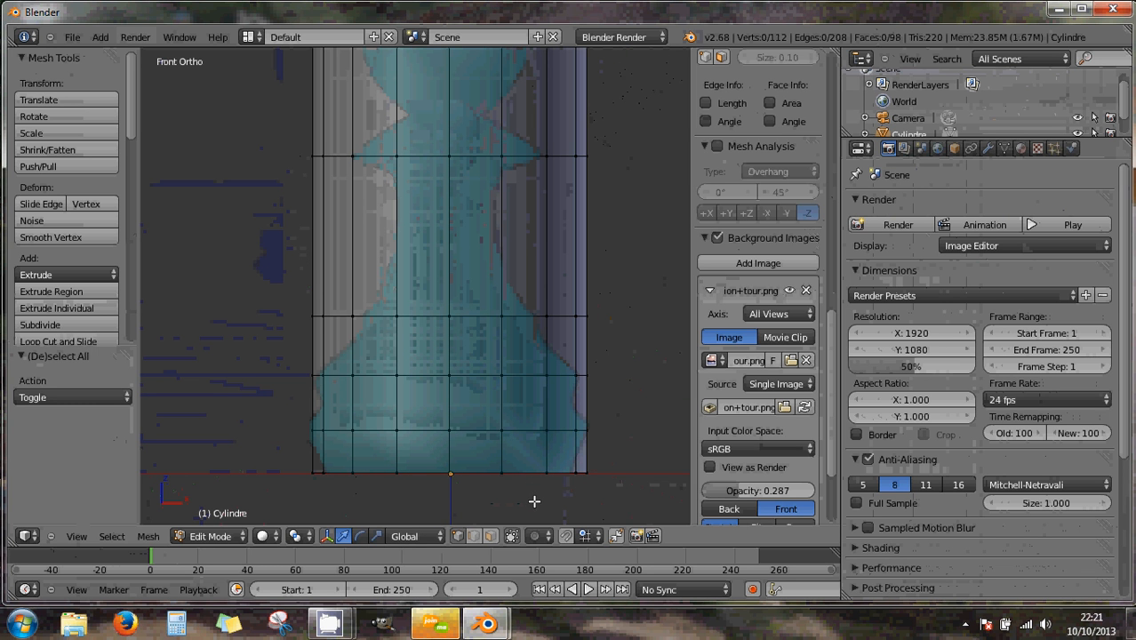
alt+right_click(525, 474)
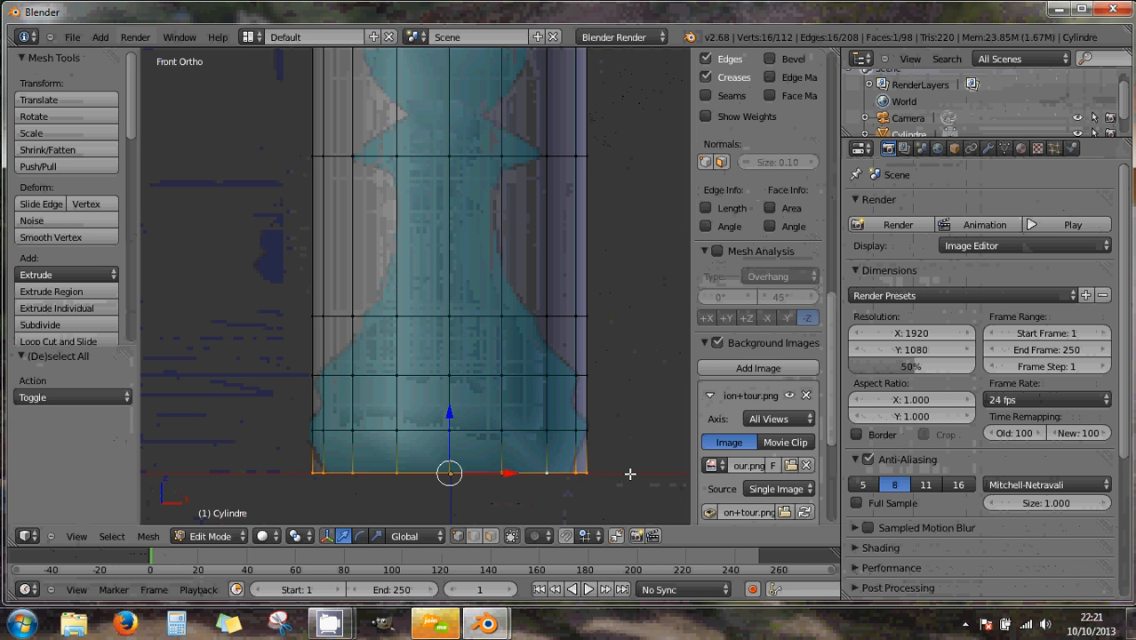
key(s)
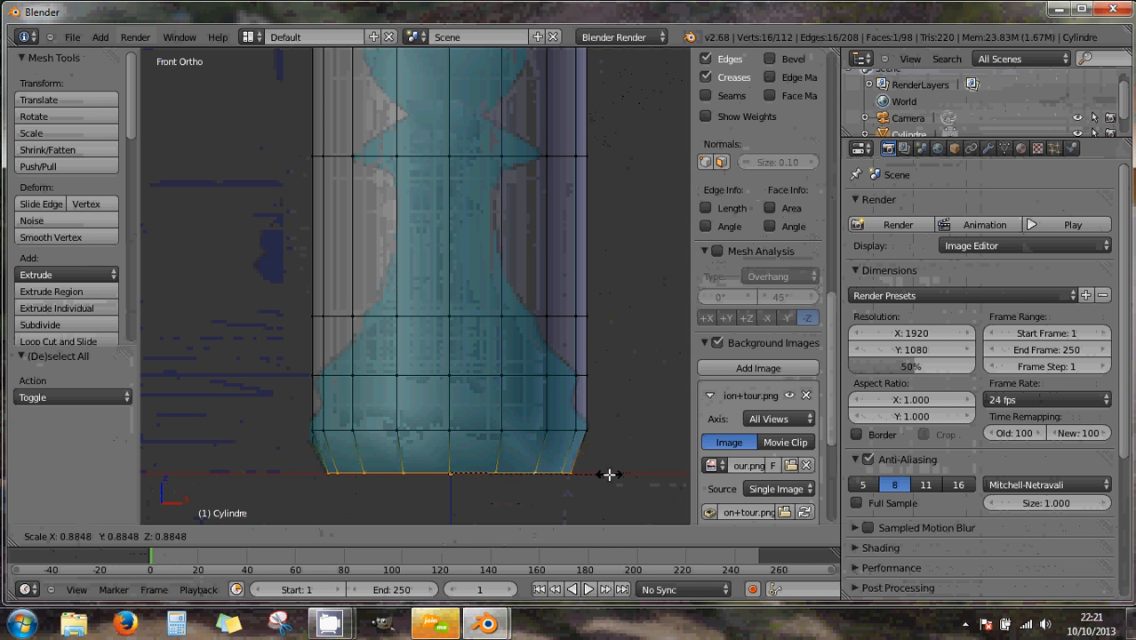
click(600, 474)
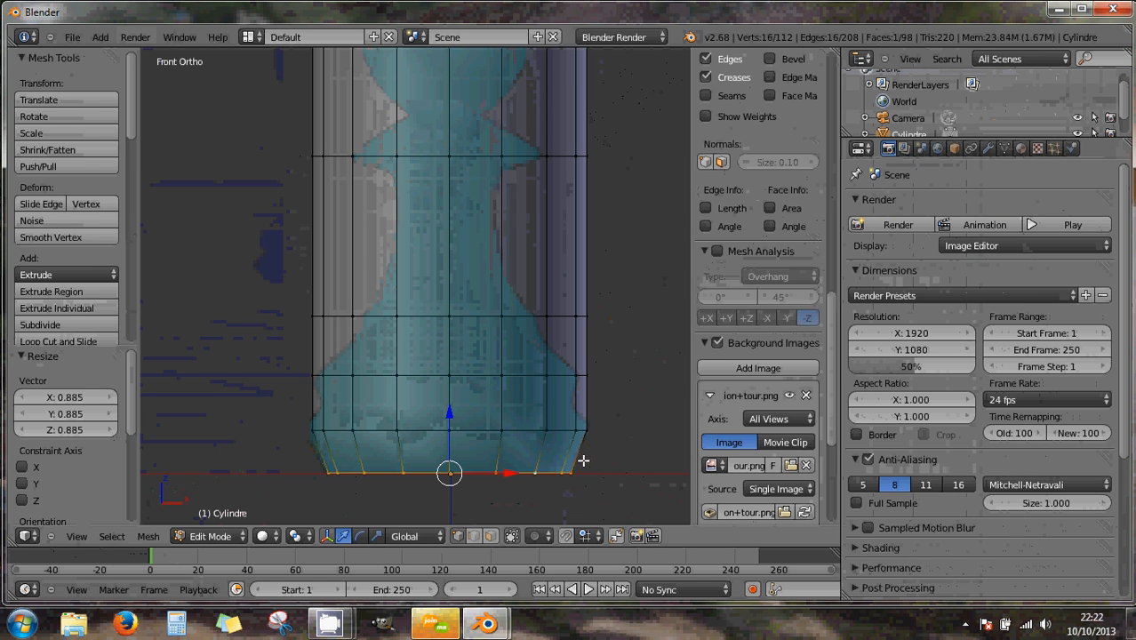
- Scale the second edge loop above the bottom rim to about 0.94 to follow the base's narrowing
alt+right_click(561, 375)
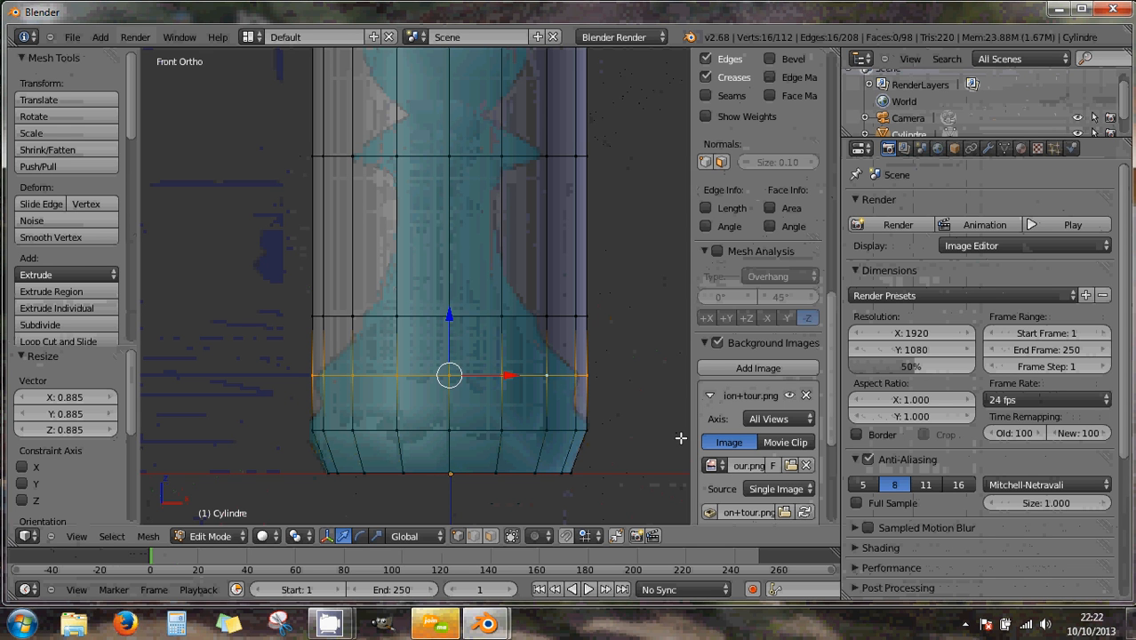
key(s)
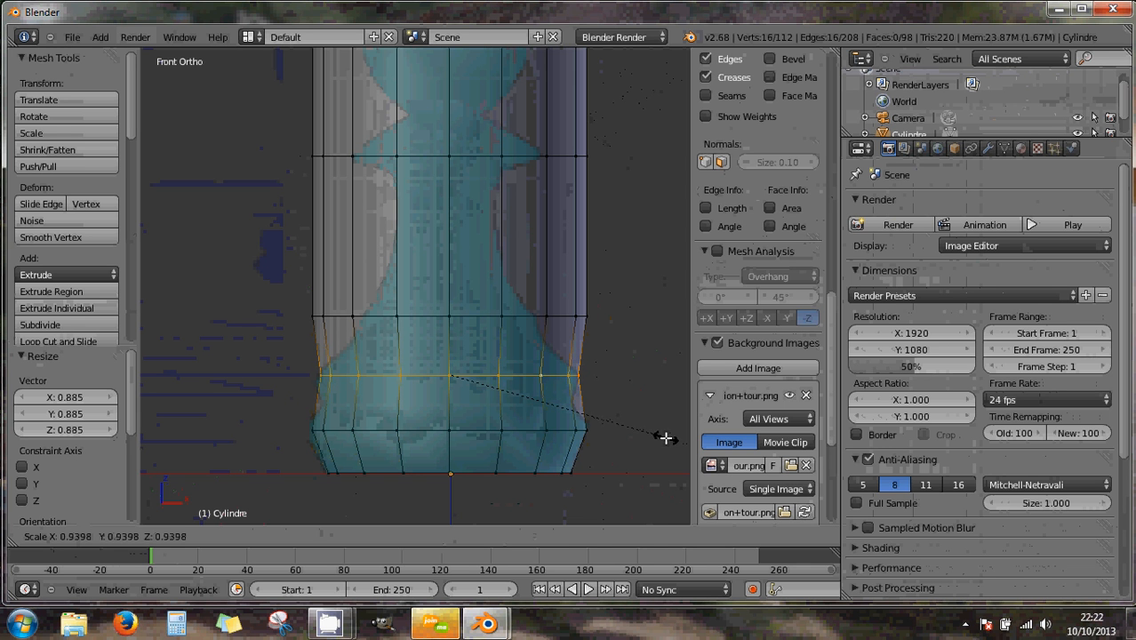
click(665, 438)
- Select the whole mesh and move it about -0.028 along X to center it on the reference pawn in front view
scroll(630, 439, down, 1)
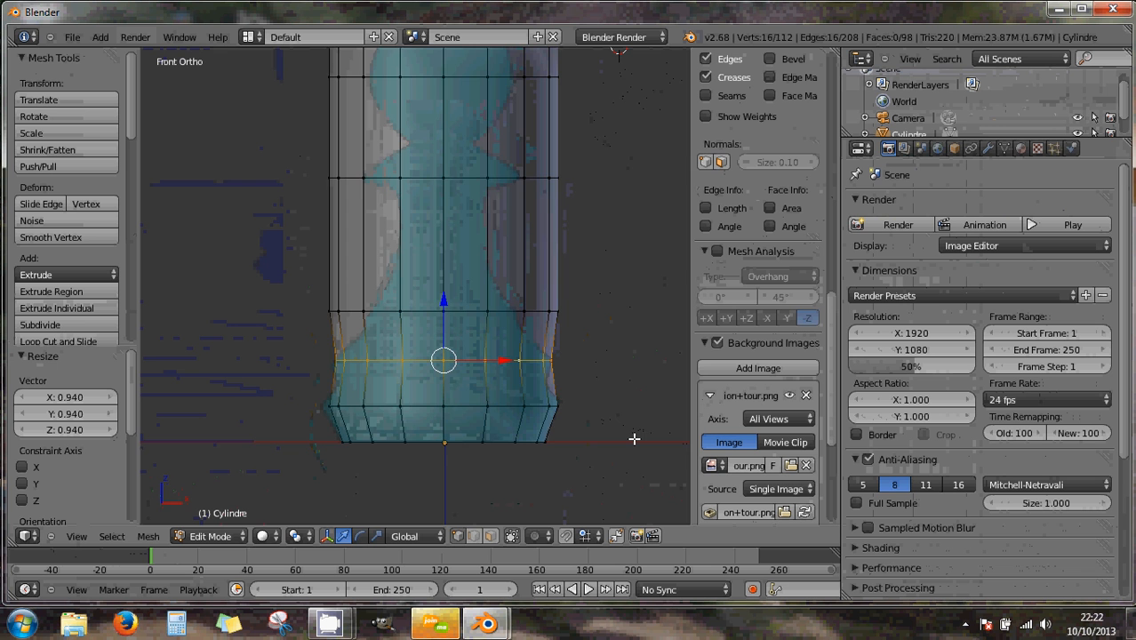
middle_drag(634, 439, 577, 443)
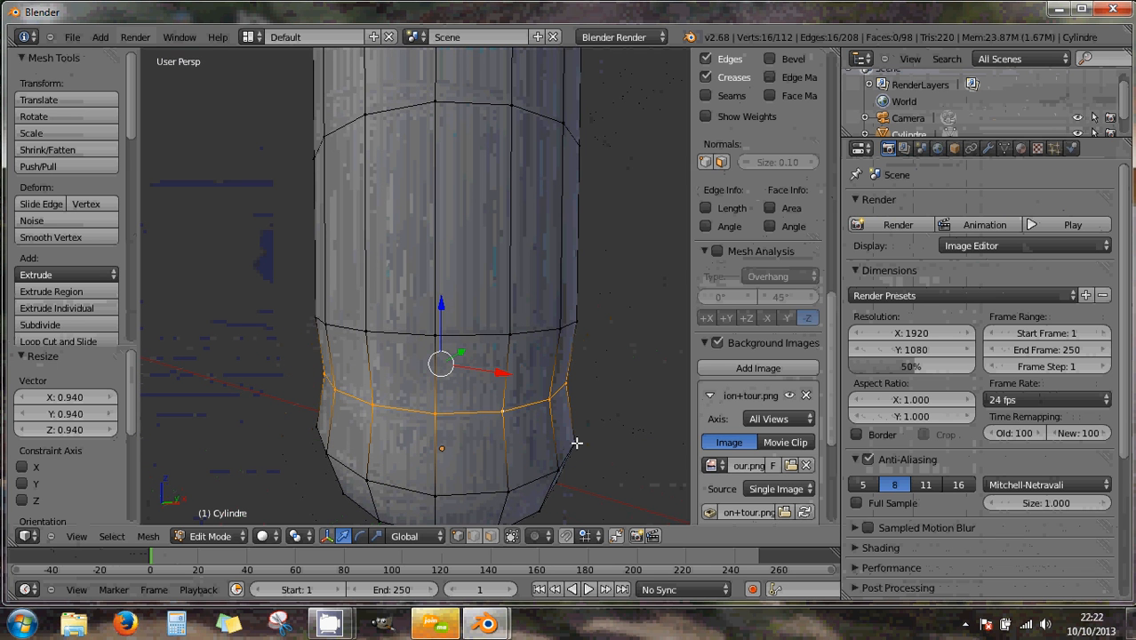
key(KP_1)
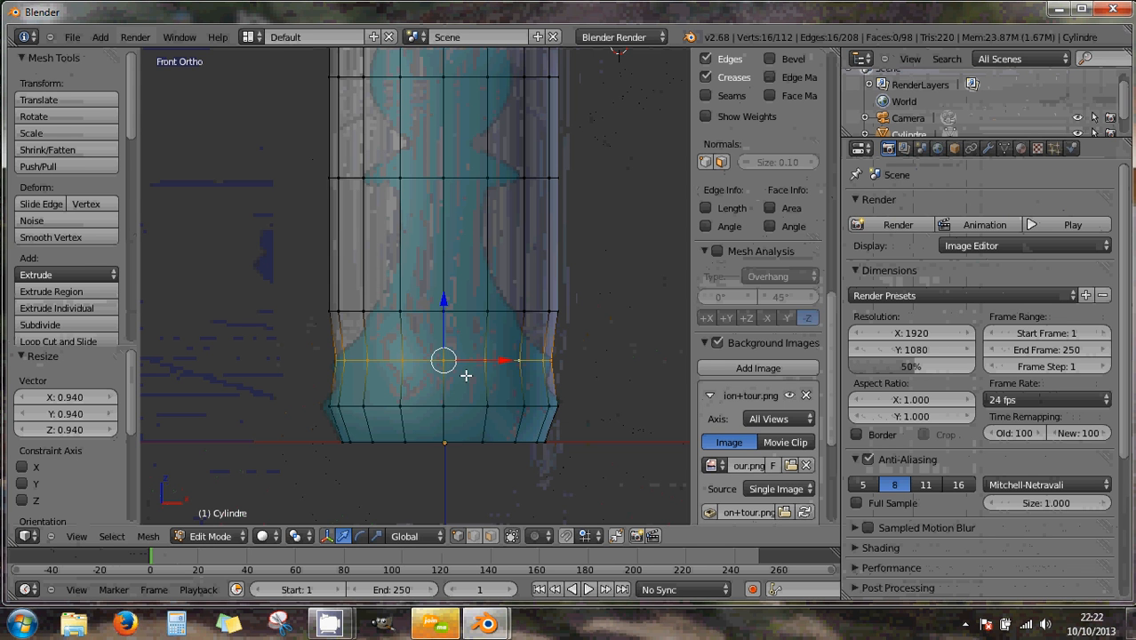
scroll(578, 383, up, 2)
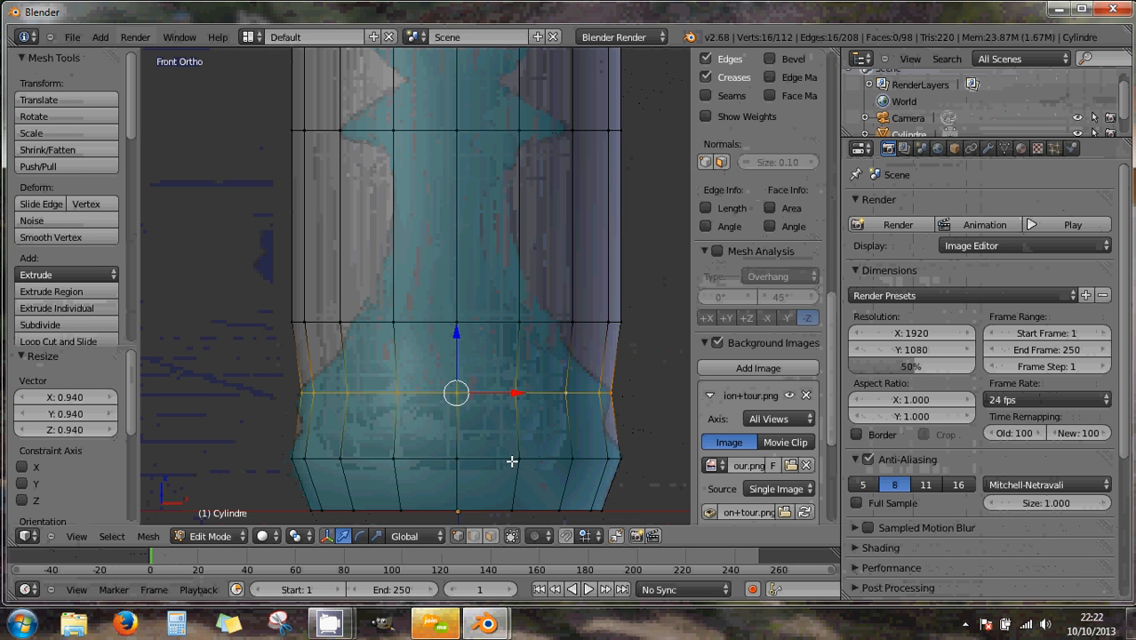
key(a)
key(a)
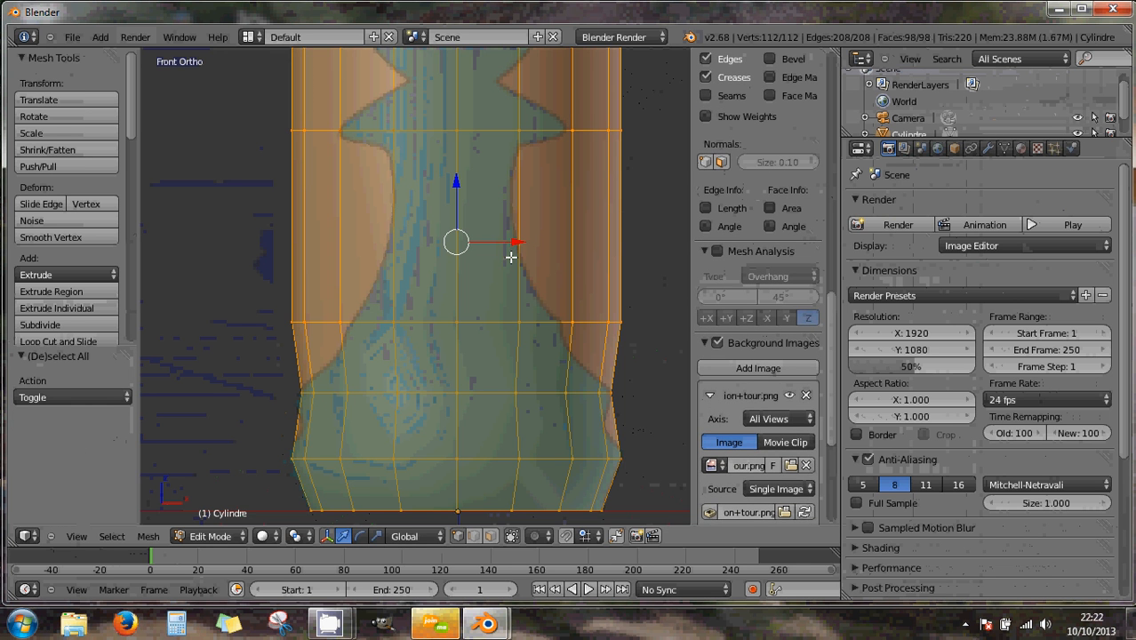
key(g)
key(x)
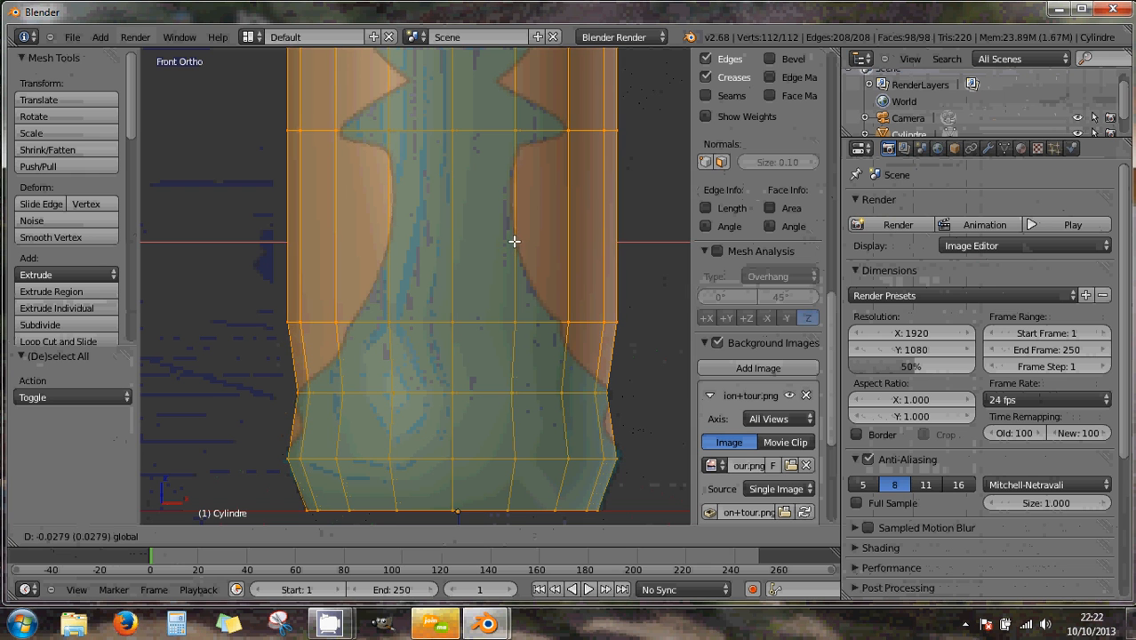
click(514, 241)
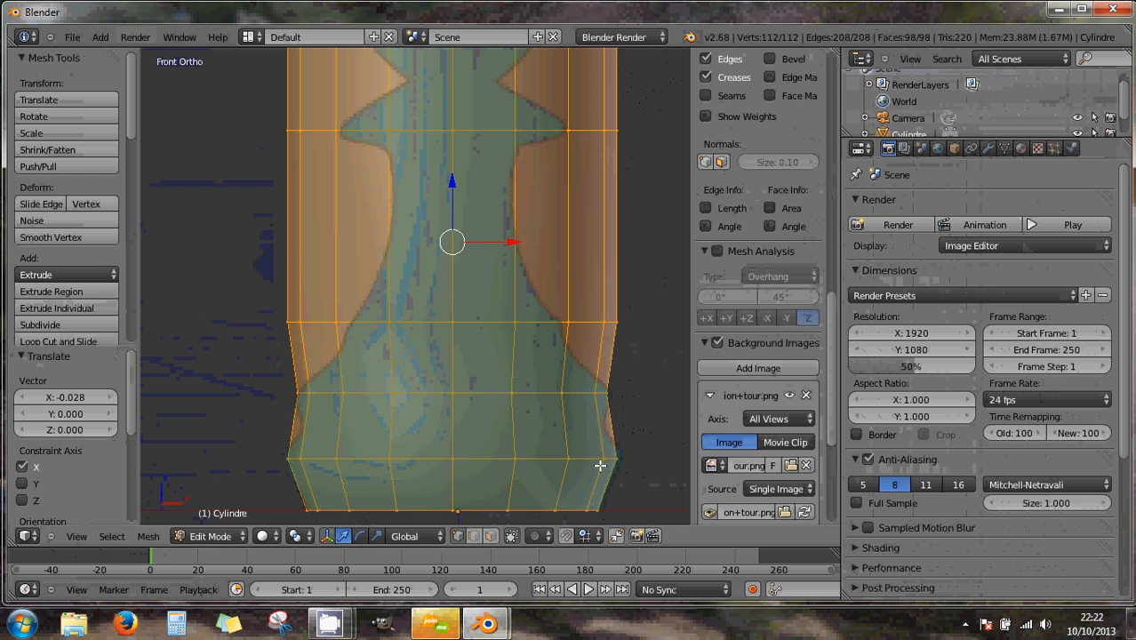
- Scale the bottom rim loop by about 1.038 and the edge loop directly above it by about 1.032
alt+right_click(578, 511)
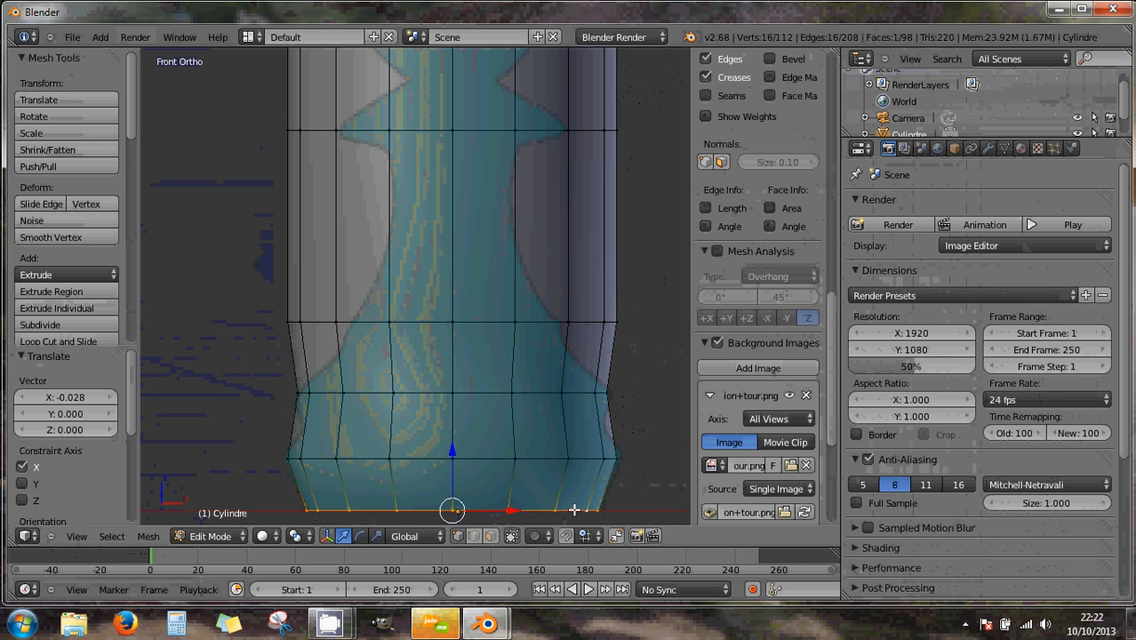
key(s)
click(628, 506)
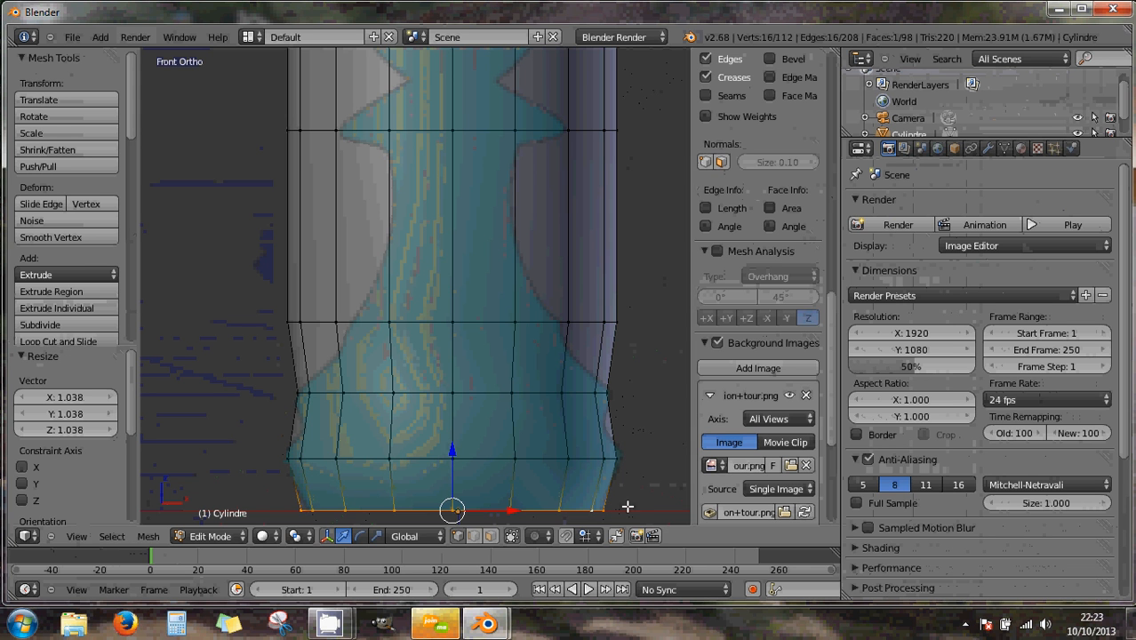
alt+right_click(547, 459)
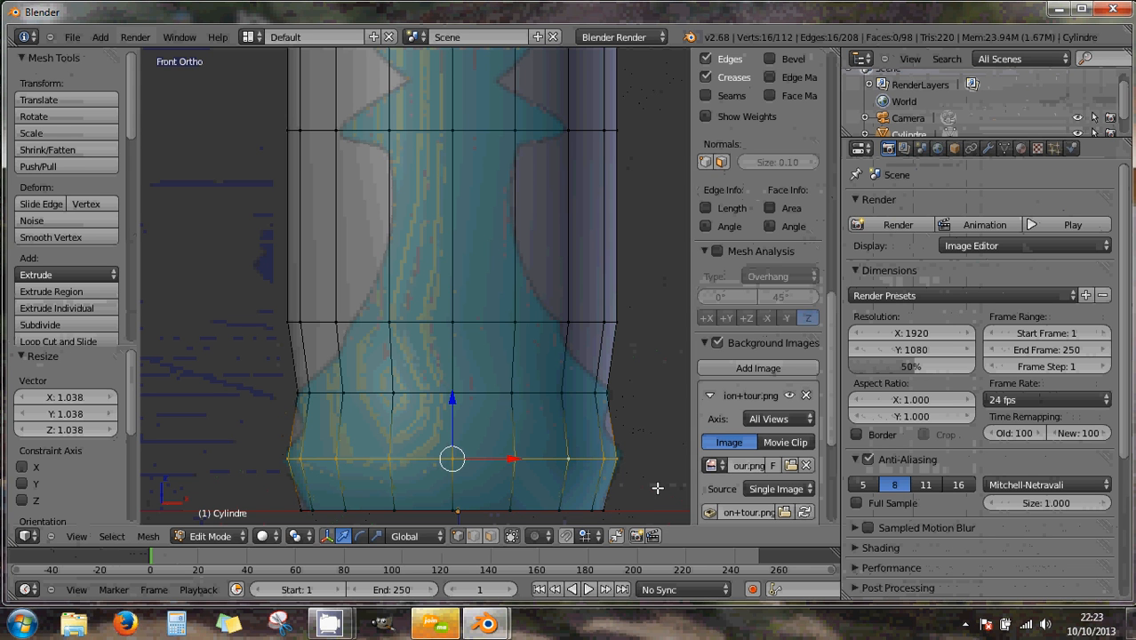
key(s)
click(659, 484)
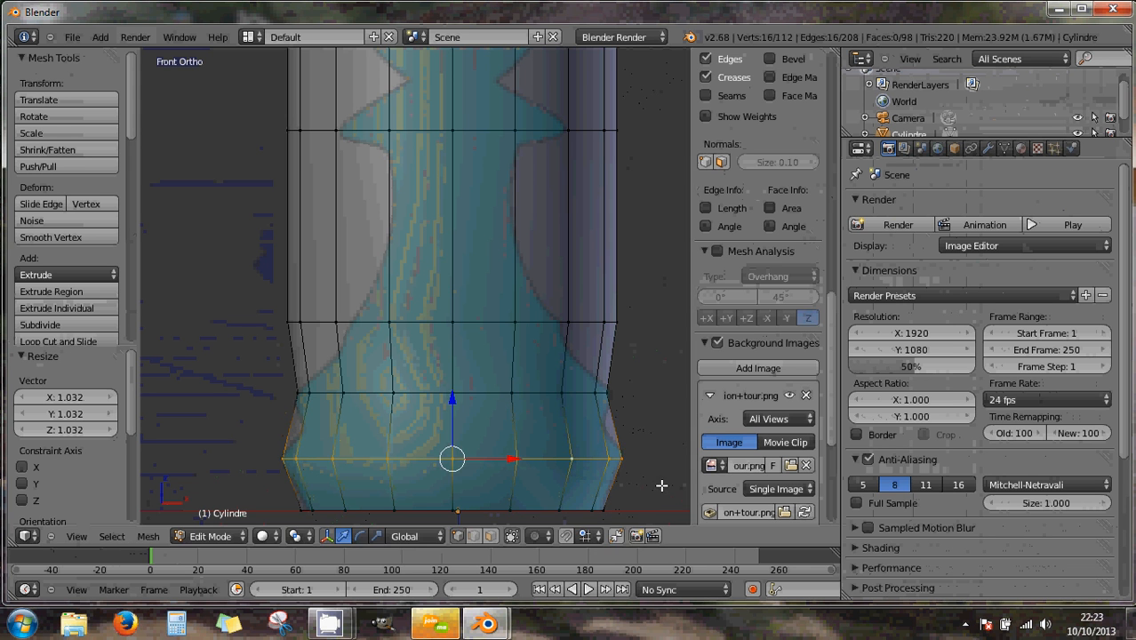
- Scale the second loop above the bottom rim by about 1.02 and the third loop by about 0.662 to fit the profile
alt+right_click(537, 393)
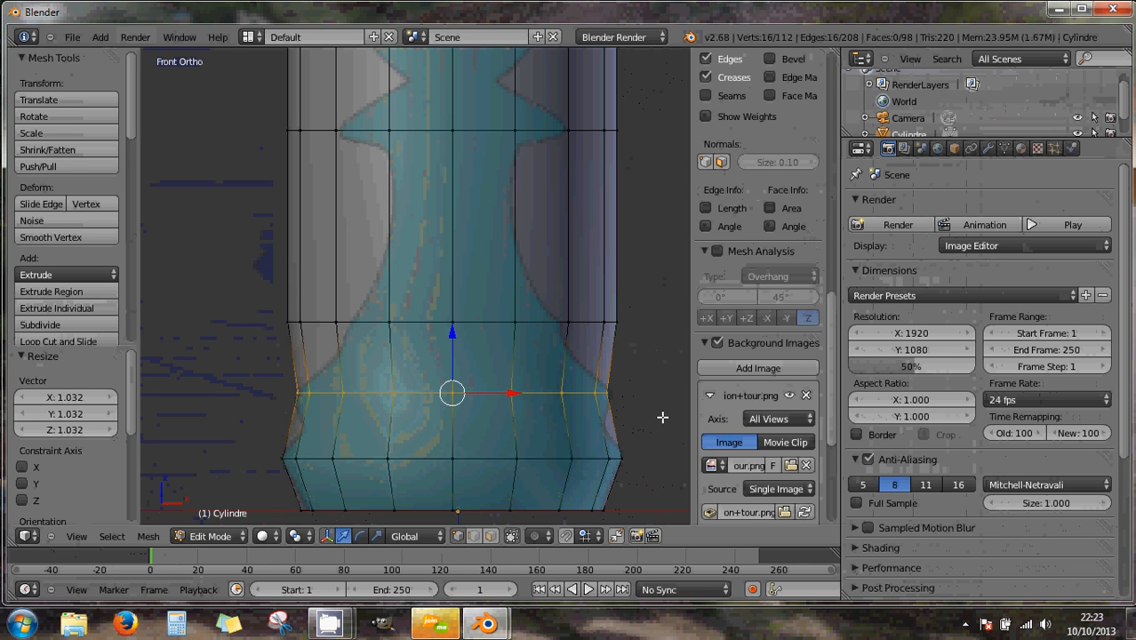
key(s)
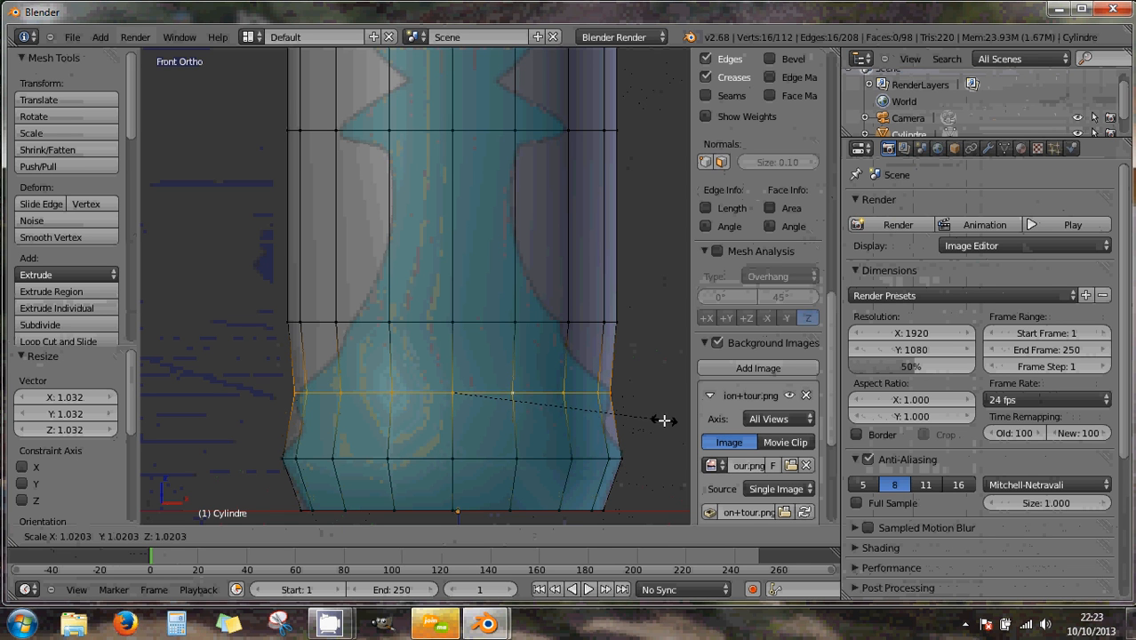
click(664, 421)
alt+right_click(540, 322)
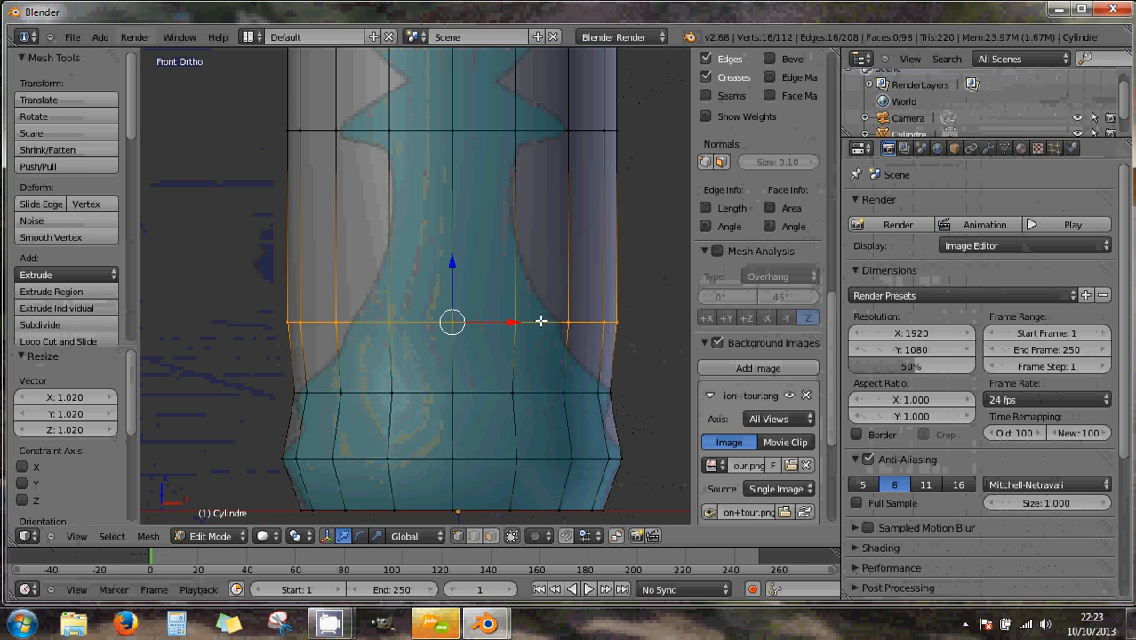
key(s)
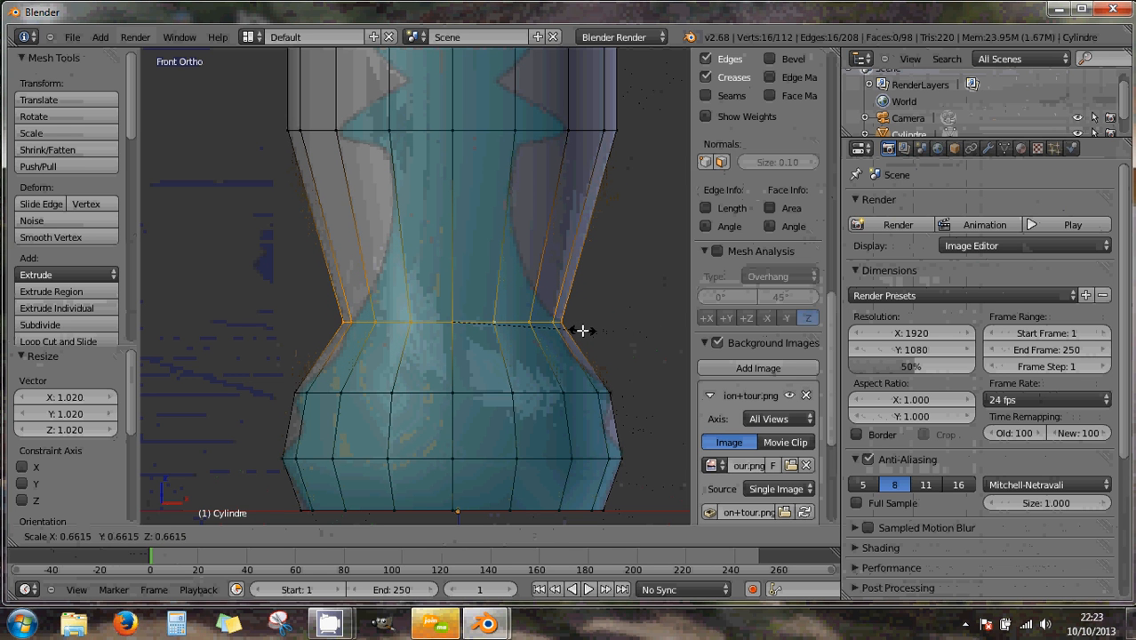
click(582, 330)
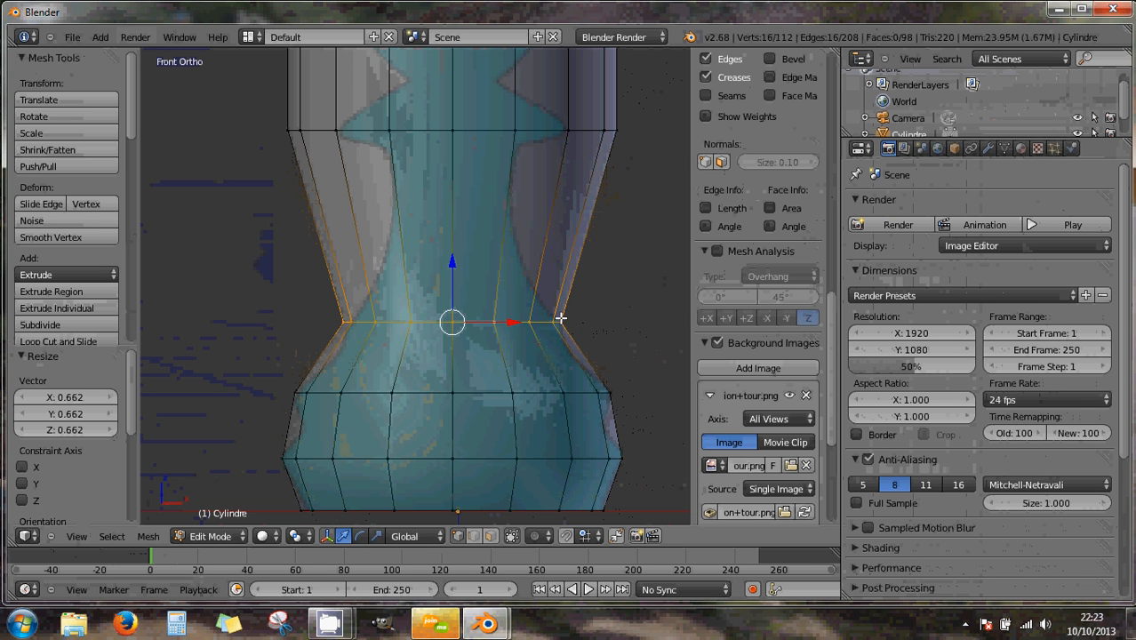
- Scale the collar's edge loop to about 0.699 to match the reference collar width
shift+middle_drag(552, 315, 528, 409)
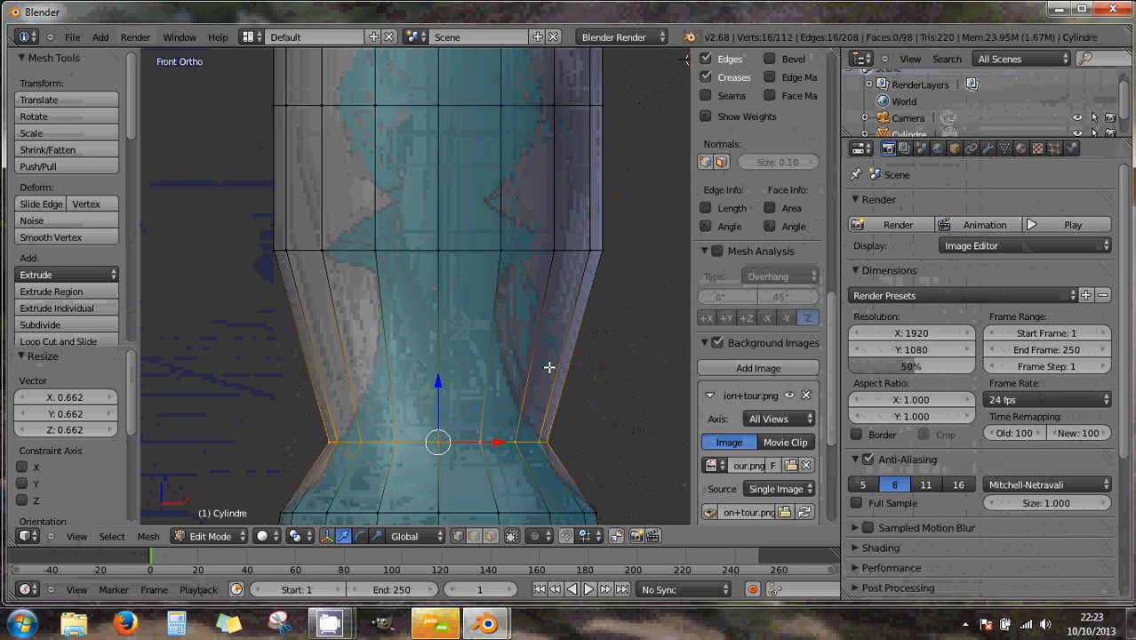
scroll(549, 367, down, 2)
shift+middle_drag(532, 360, 532, 399)
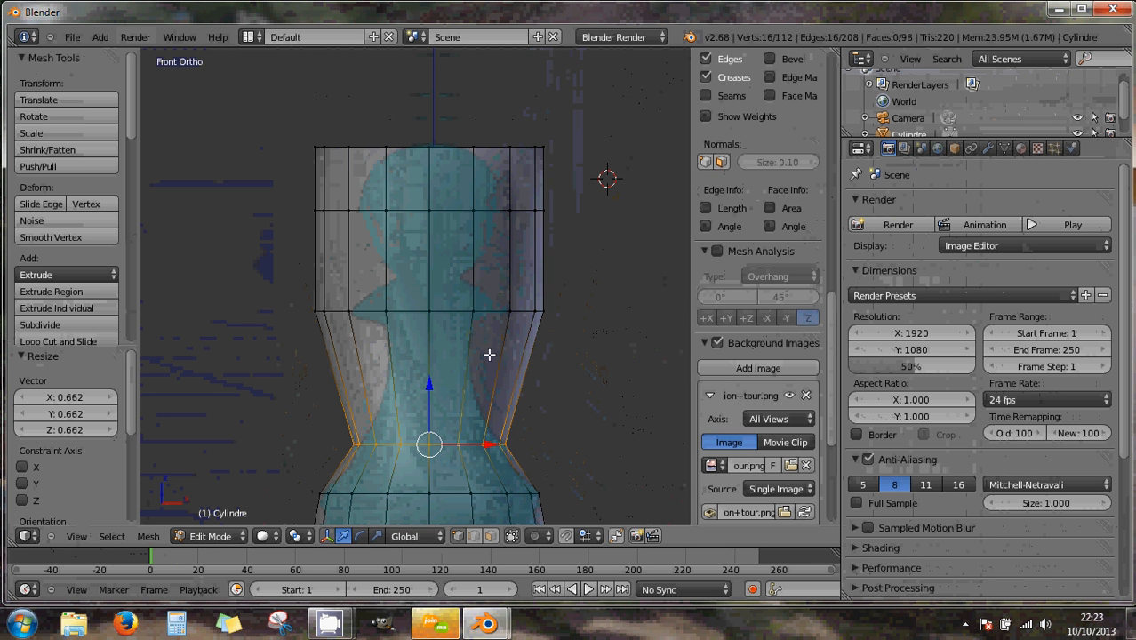
alt+right_click(450, 312)
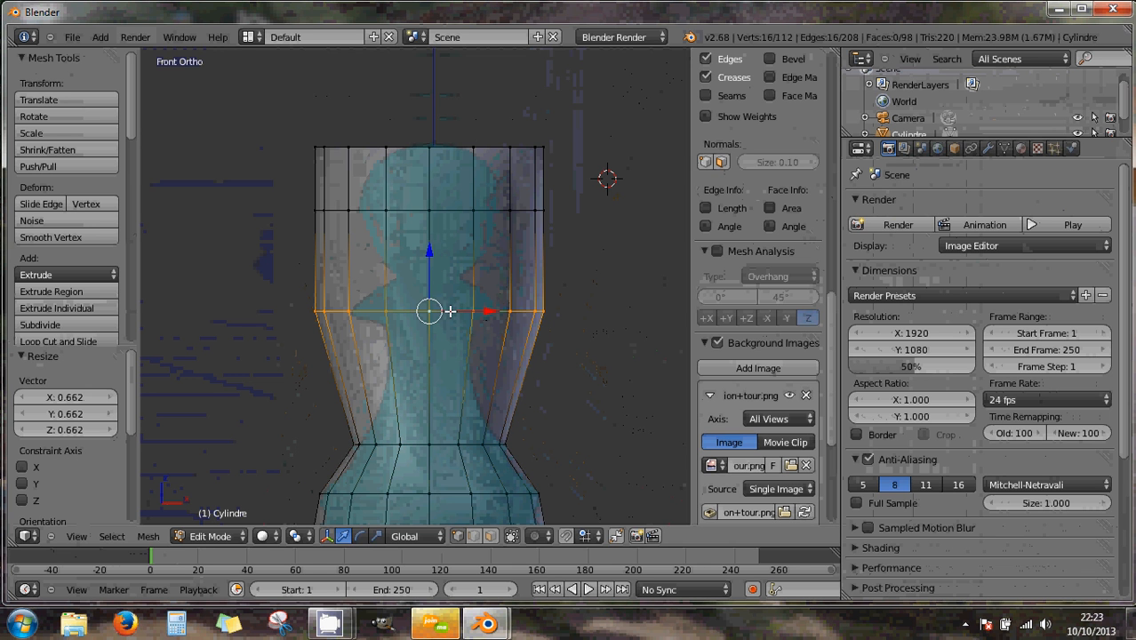
key(s)
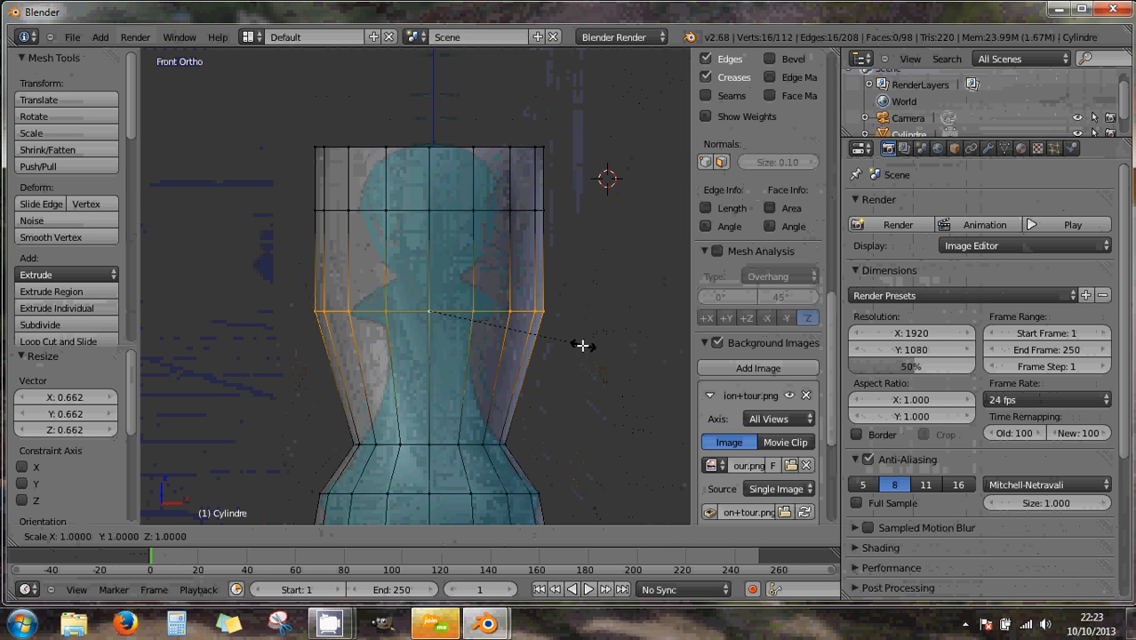
click(536, 340)
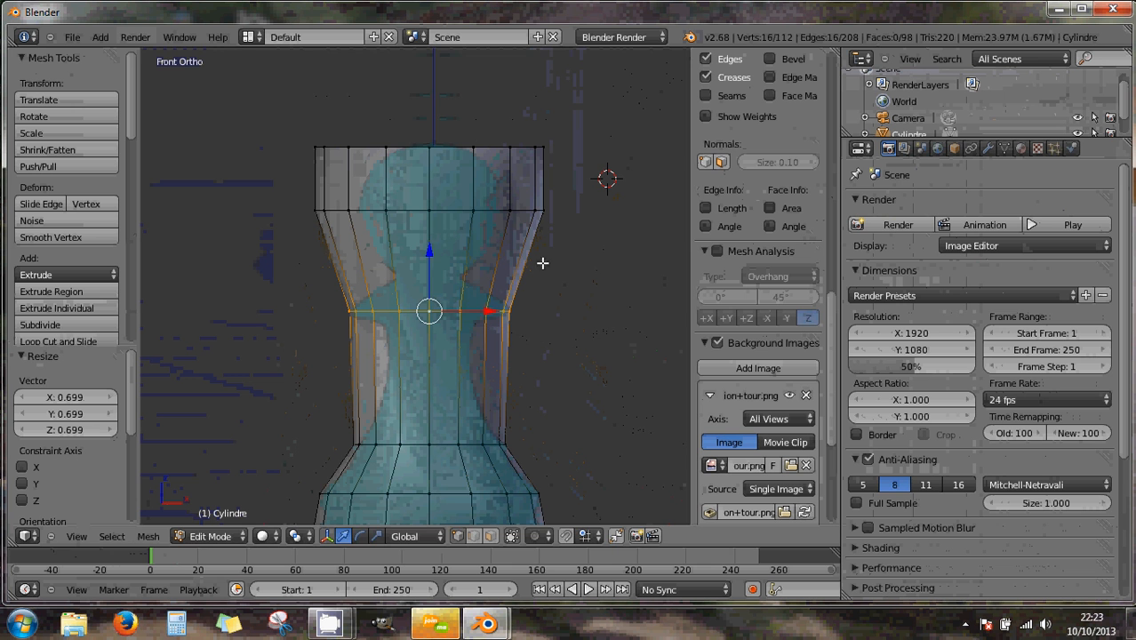
- Scale the edge loop at the middle of the head to about 0.636 to approach the head's outline
alt+right_click(459, 210)
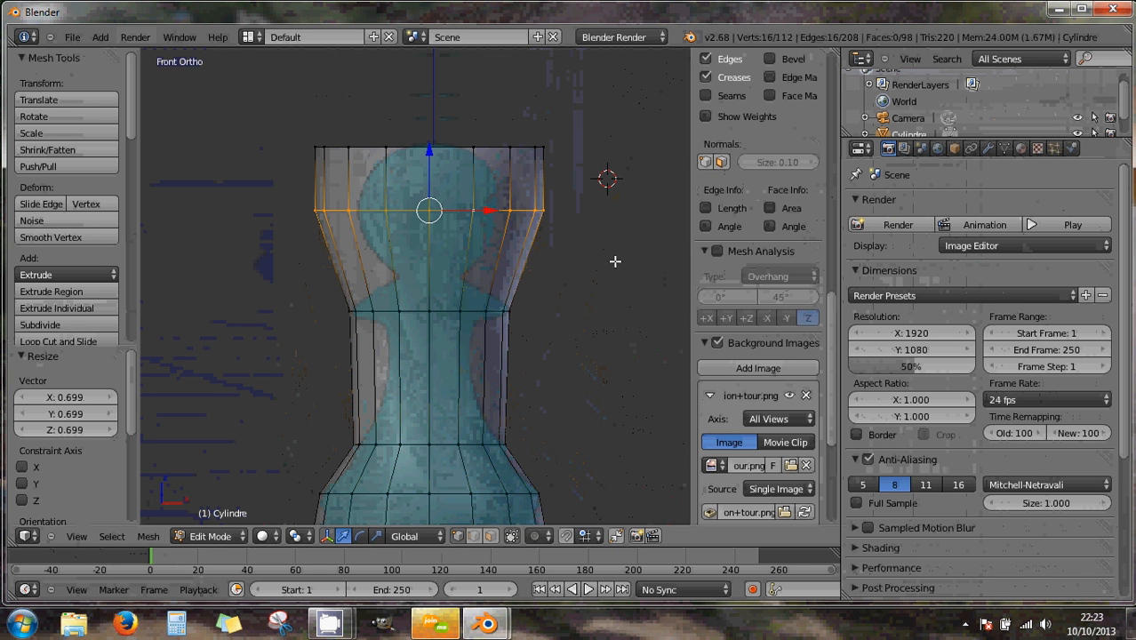
key(s)
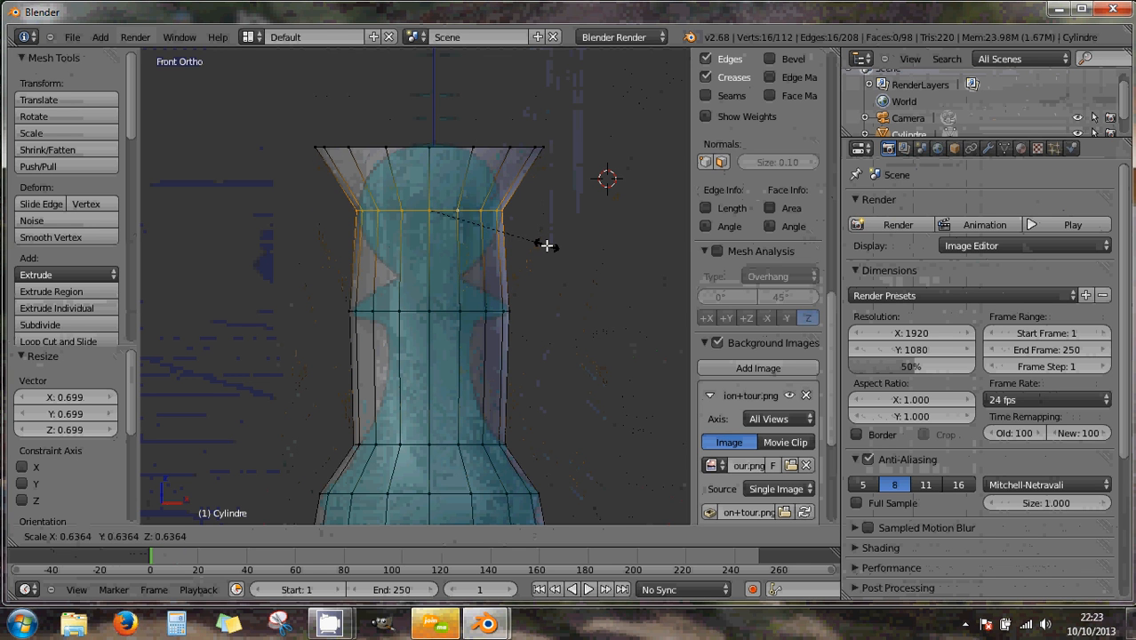
click(546, 245)
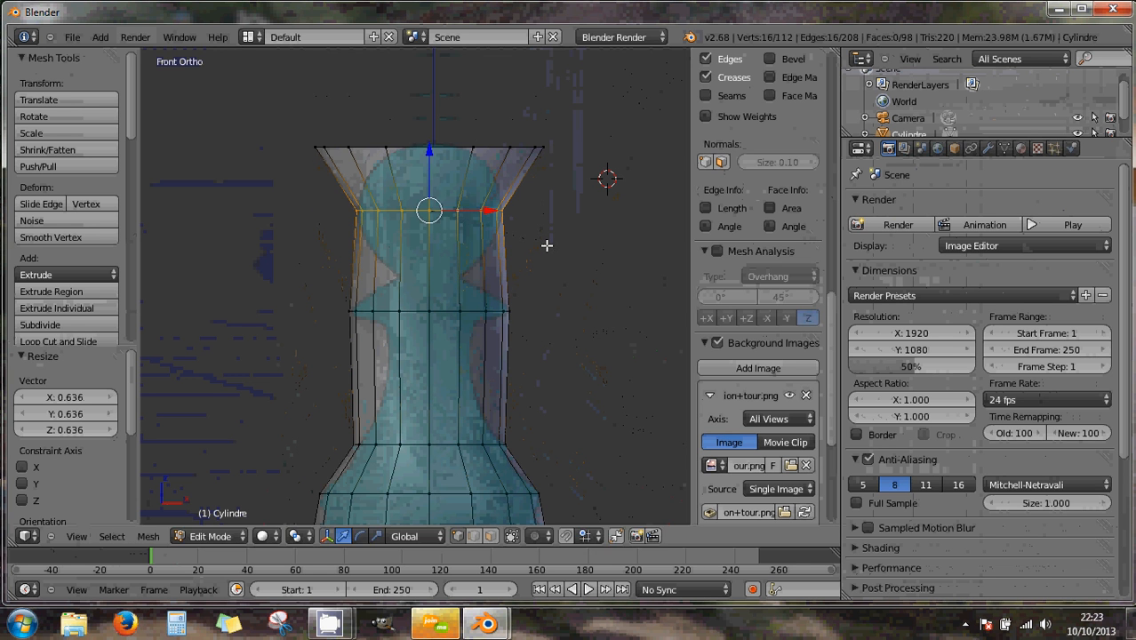
- Scale the cylinder's top rim loop to about 0.06 and raise it 0.032 along Z to close the head's top
alt+right_click(459, 147)
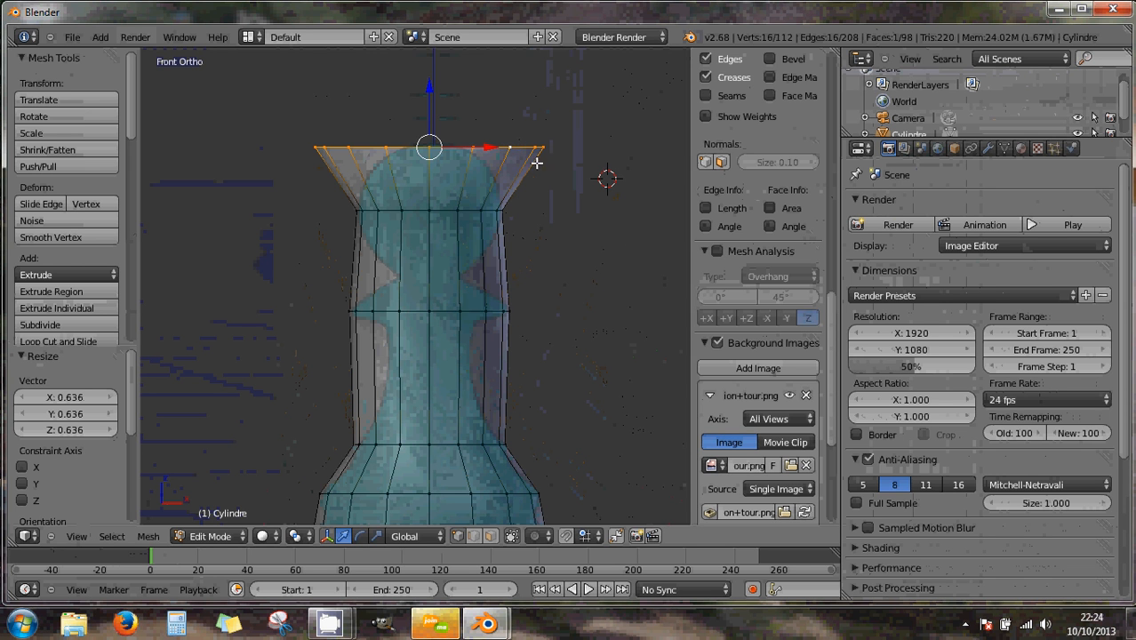
key(s)
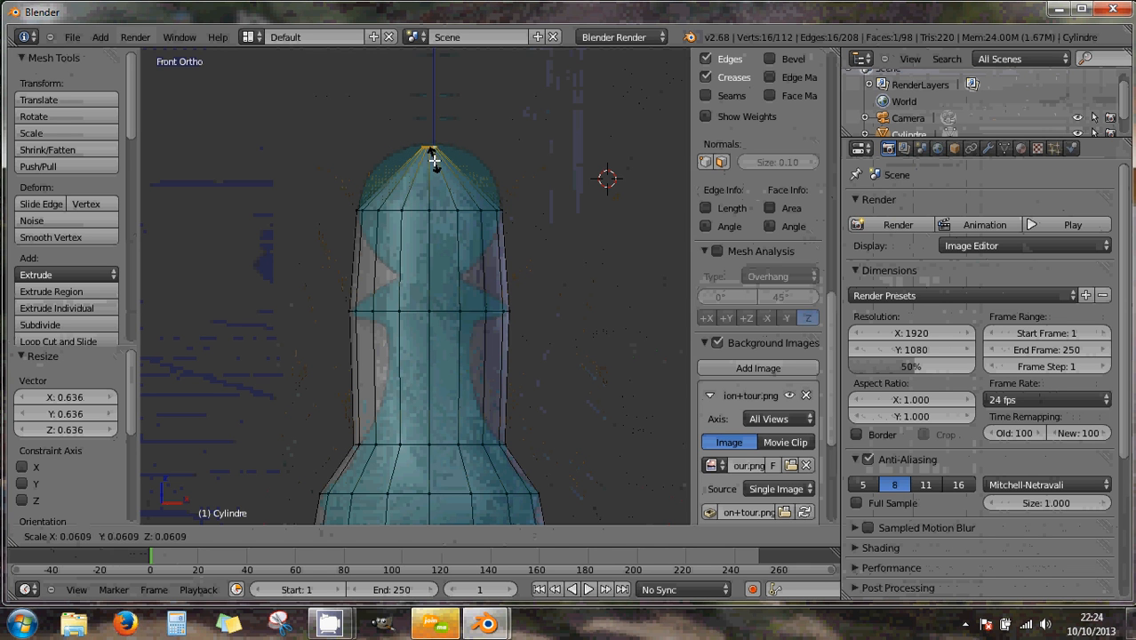
click(433, 153)
drag(430, 87, 430, 82)
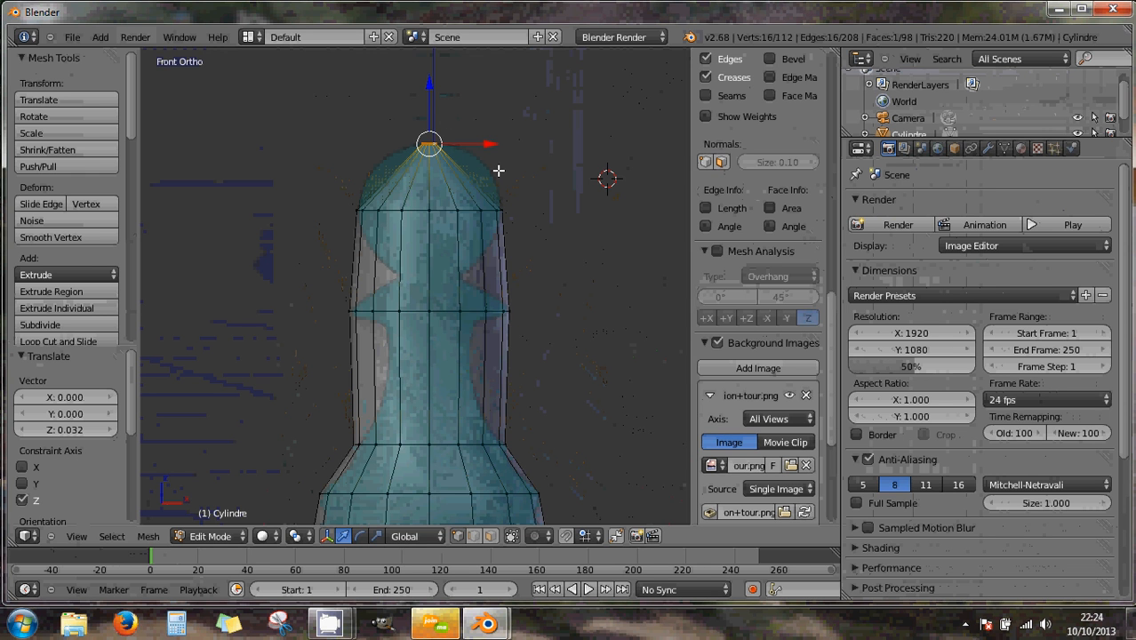
- Open the cylinder's modifier settings and look through the list of available modifiers without adding one
scroll(498, 171, down, 3)
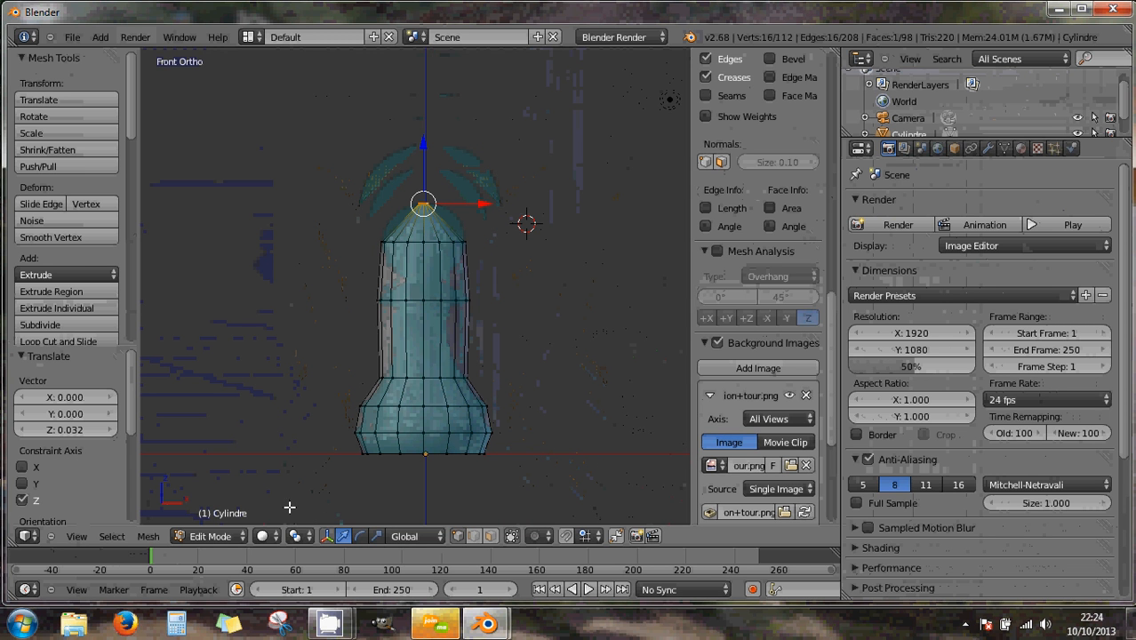
scroll(477, 456, up, 1)
scroll(476, 455, up, 1)
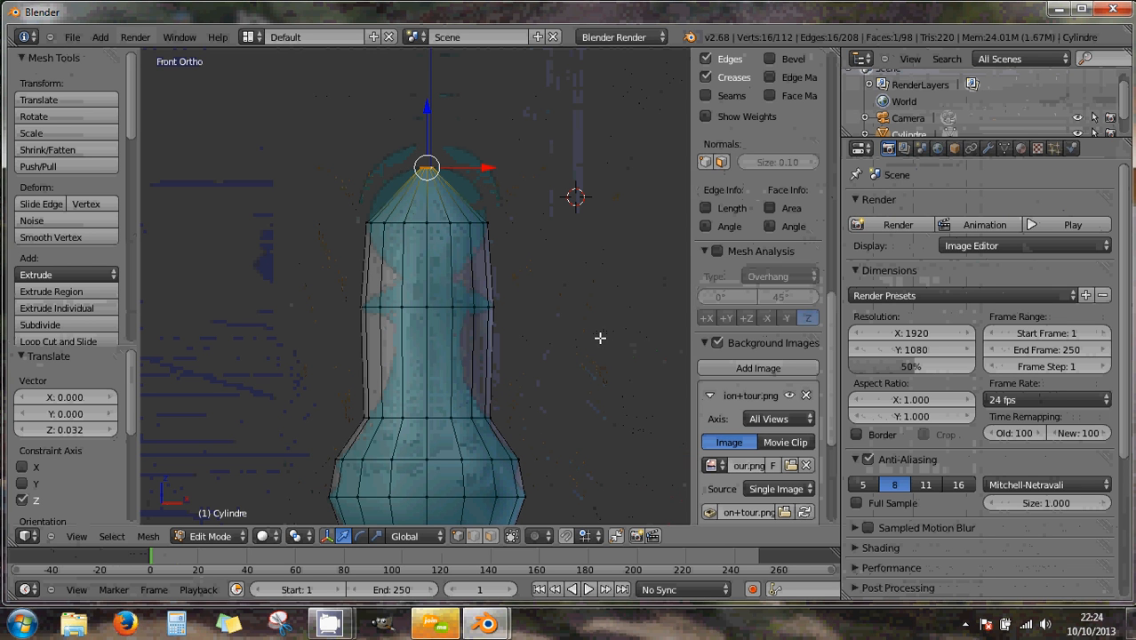
scroll(581, 335, down, 1)
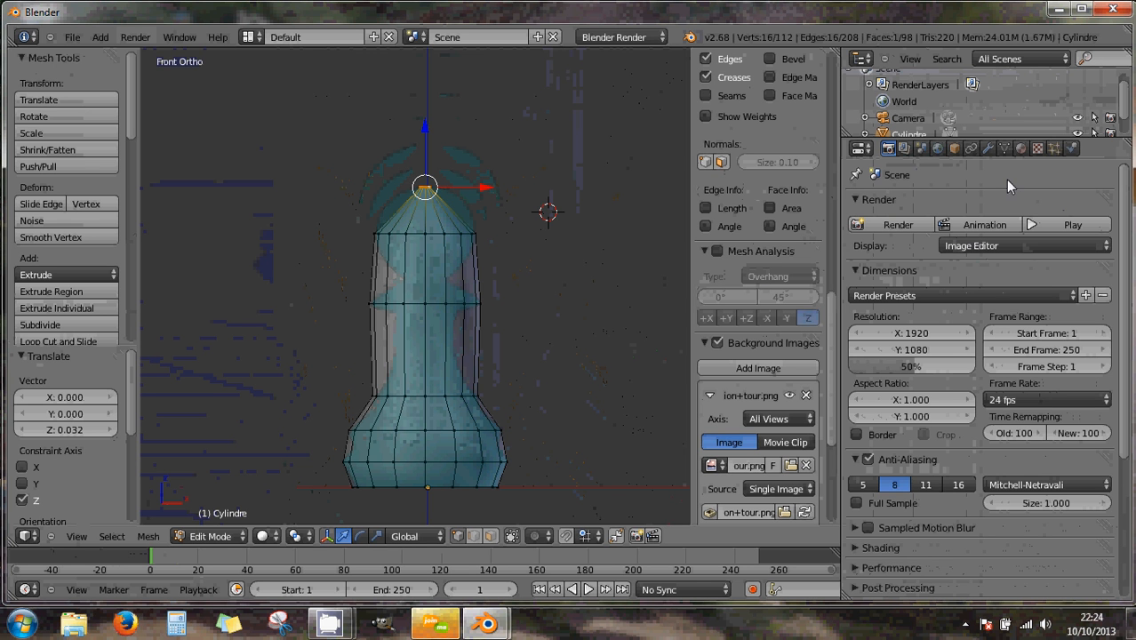
click(988, 148)
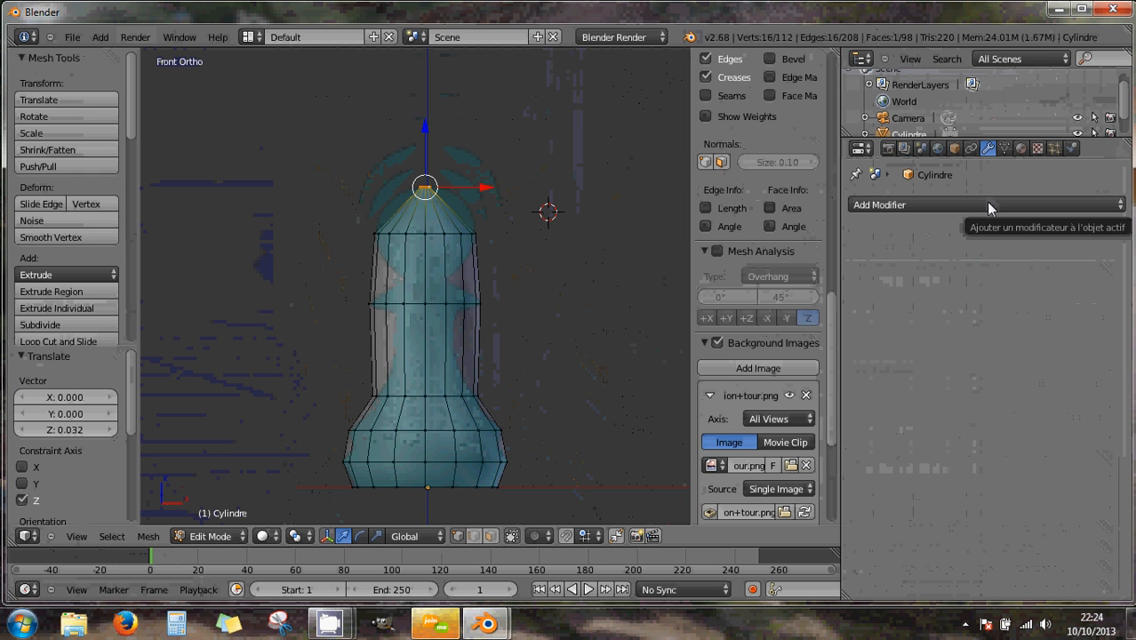
click(936, 208)
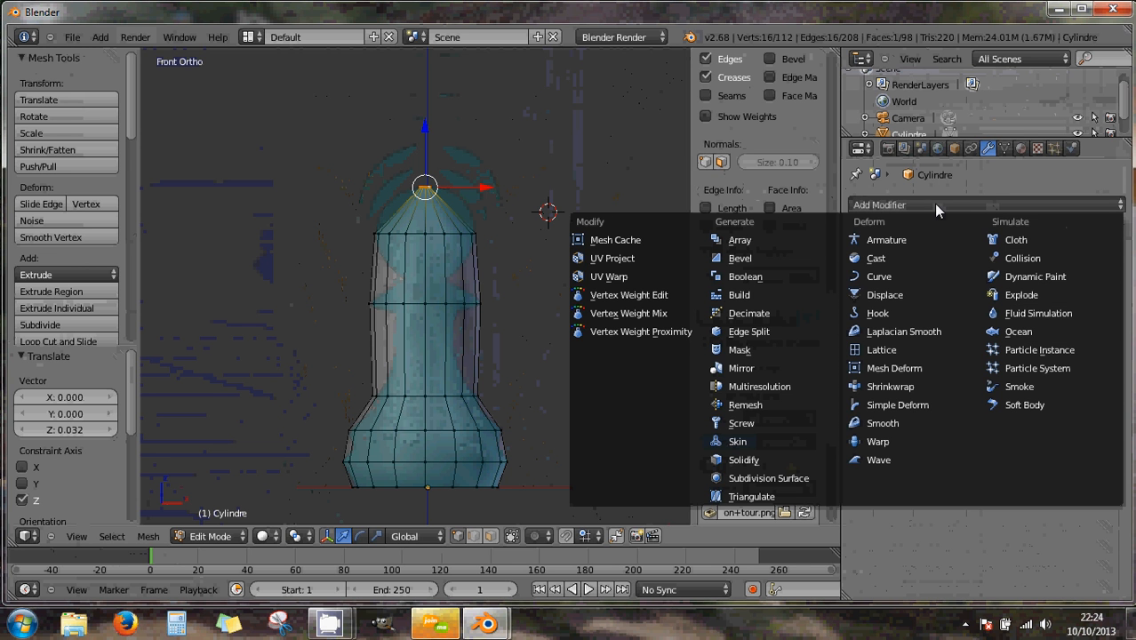
click(991, 179)
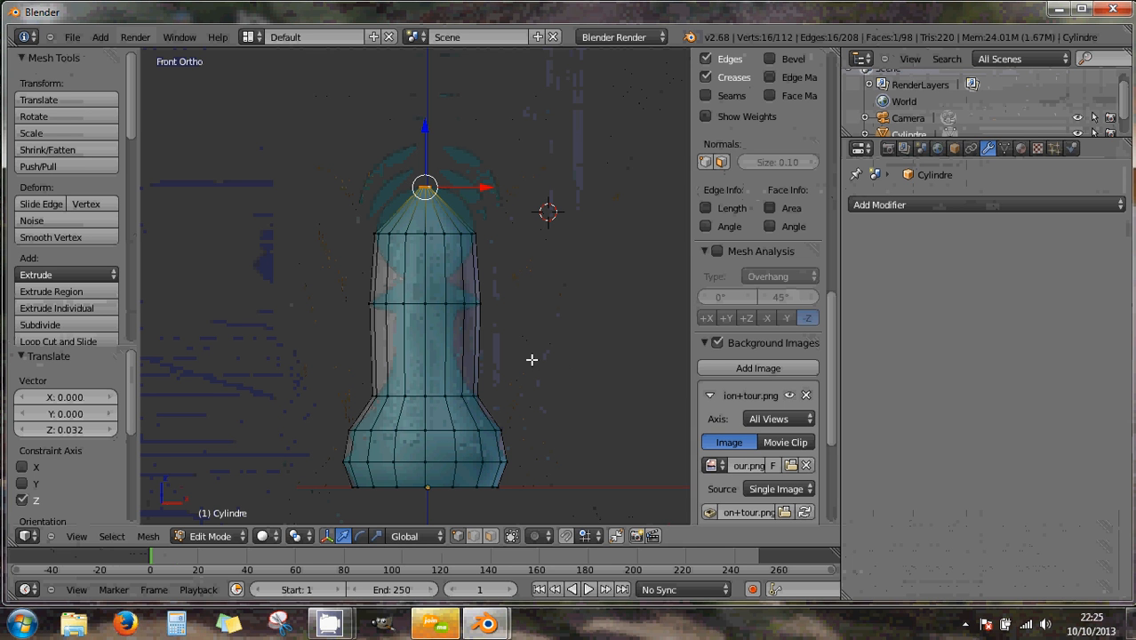
middle_drag(532, 358, 444, 333)
key(KP_1)
key(KP_1)
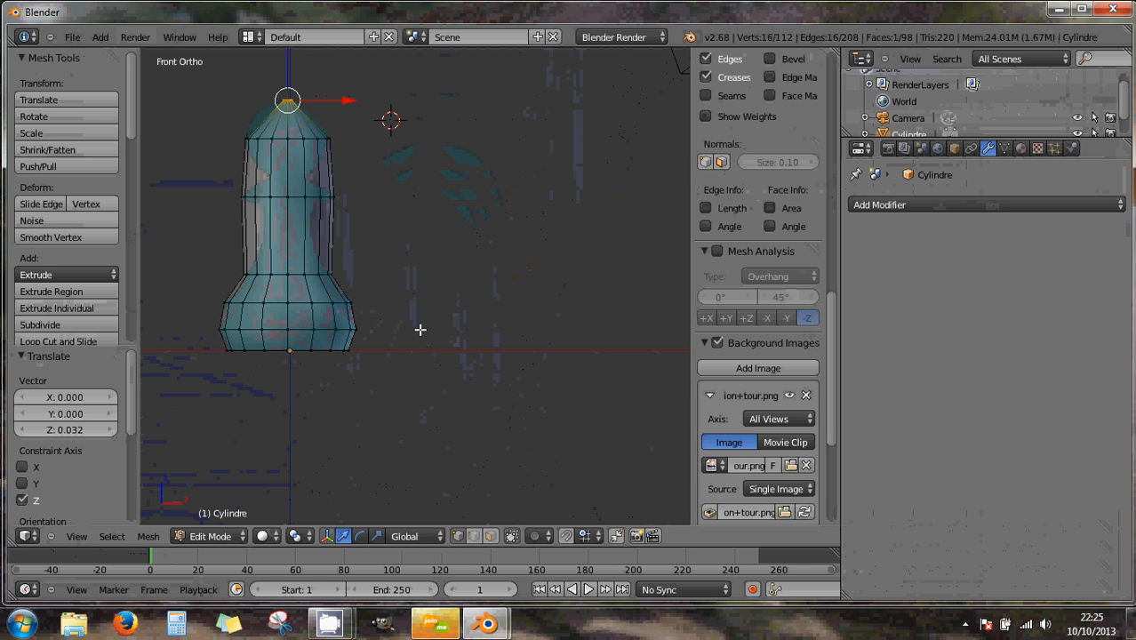
shift+middle_drag(419, 325, 598, 409)
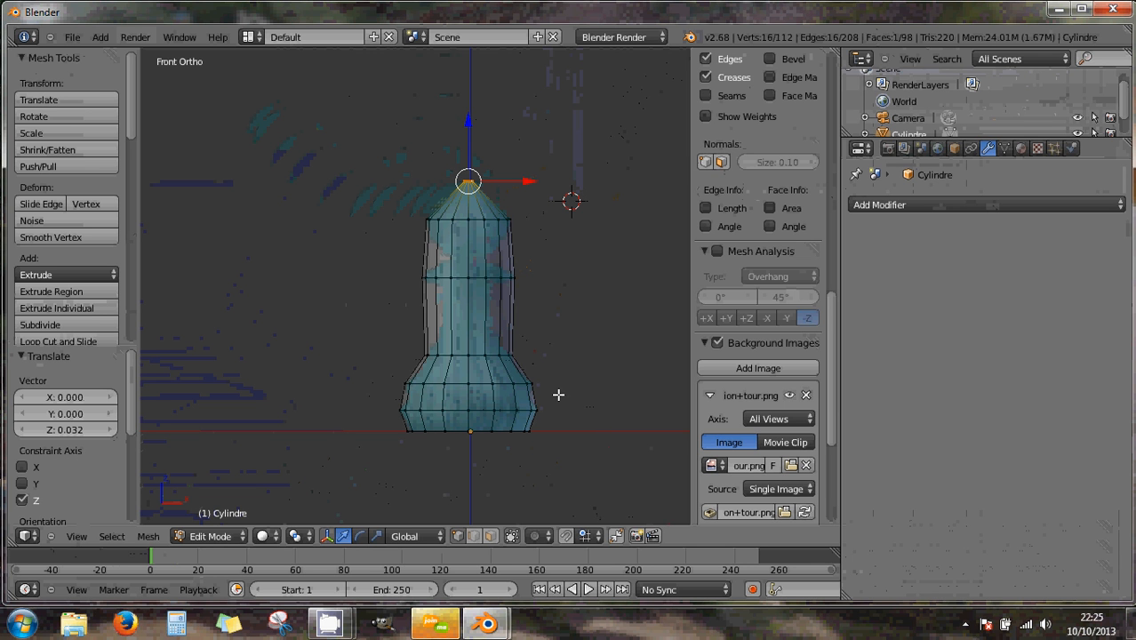
shift+middle_drag(576, 363, 549, 359)
scroll(544, 356, up, 1)
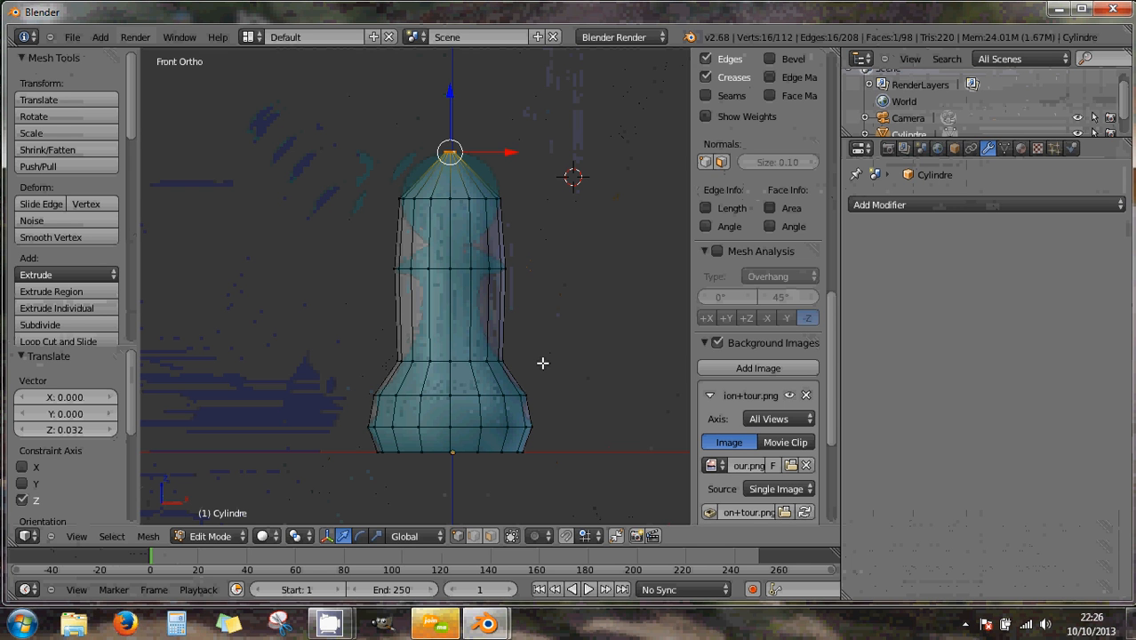
shift+middle_drag(542, 362, 512, 353)
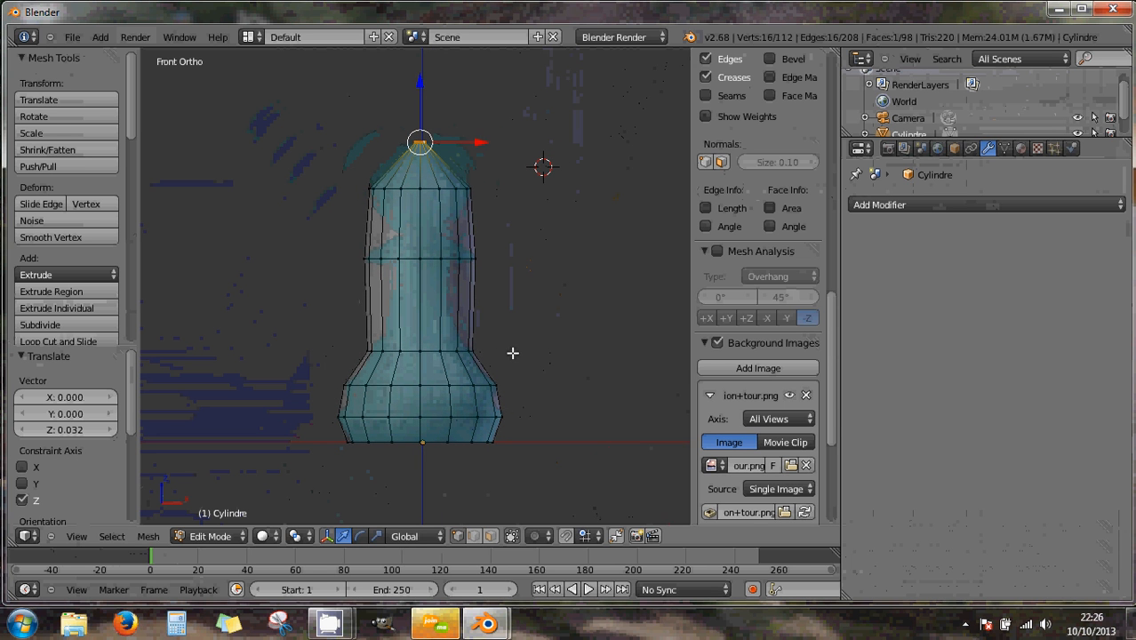
- Select the collar's edge loop and scale it by about 0.988 to match the reference collar
scroll(506, 349, up, 1)
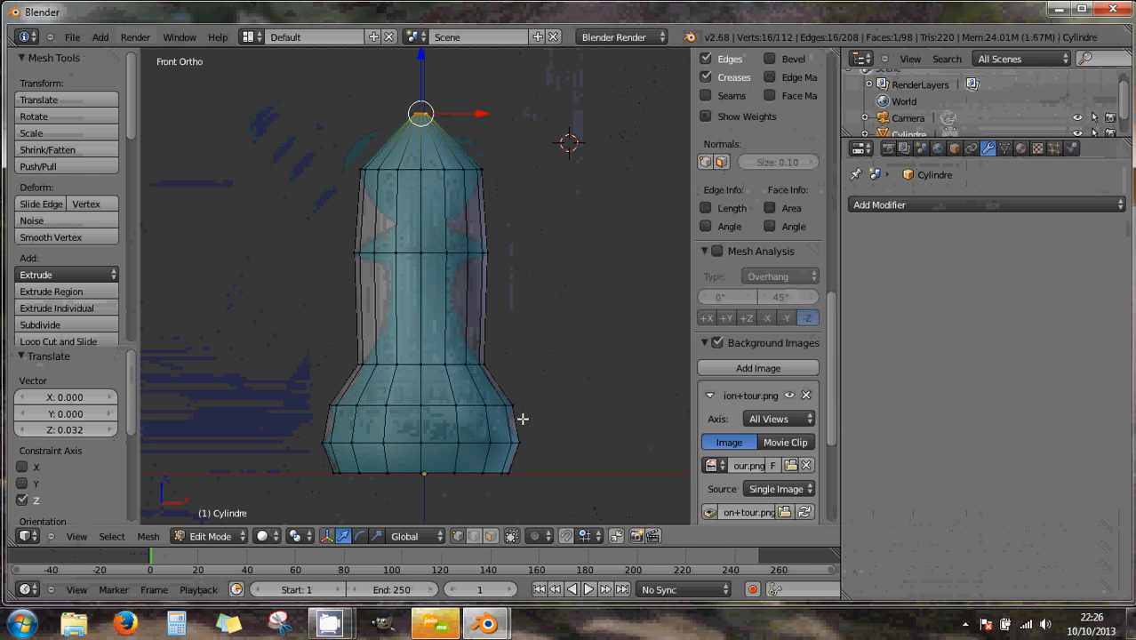
right_click(435, 250)
alt+right_click(425, 252)
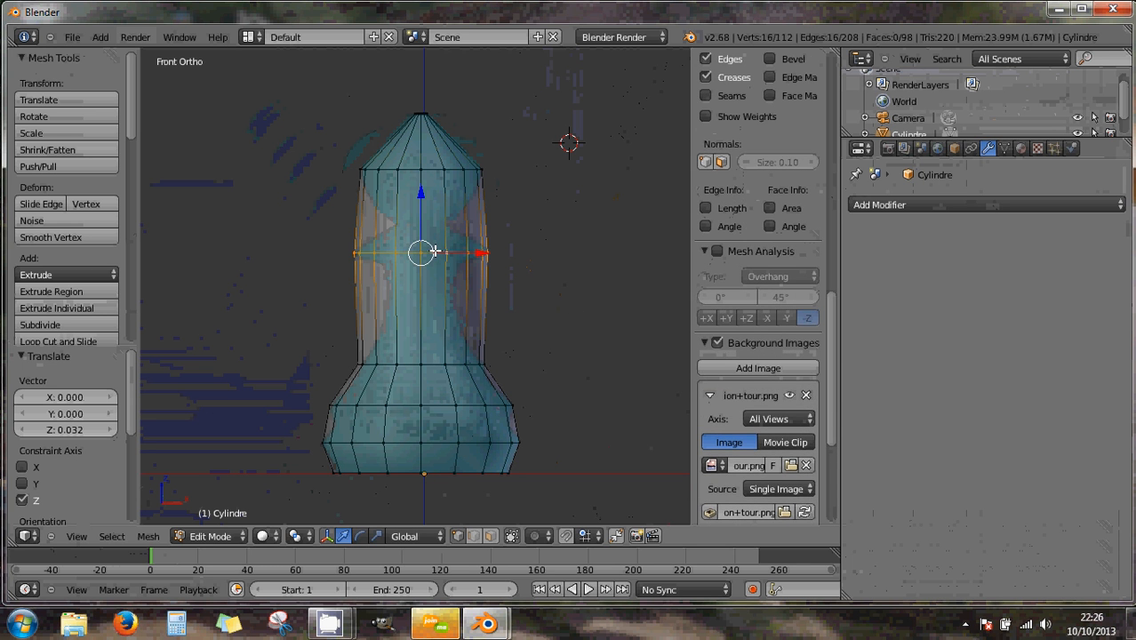
scroll(540, 304, up, 2)
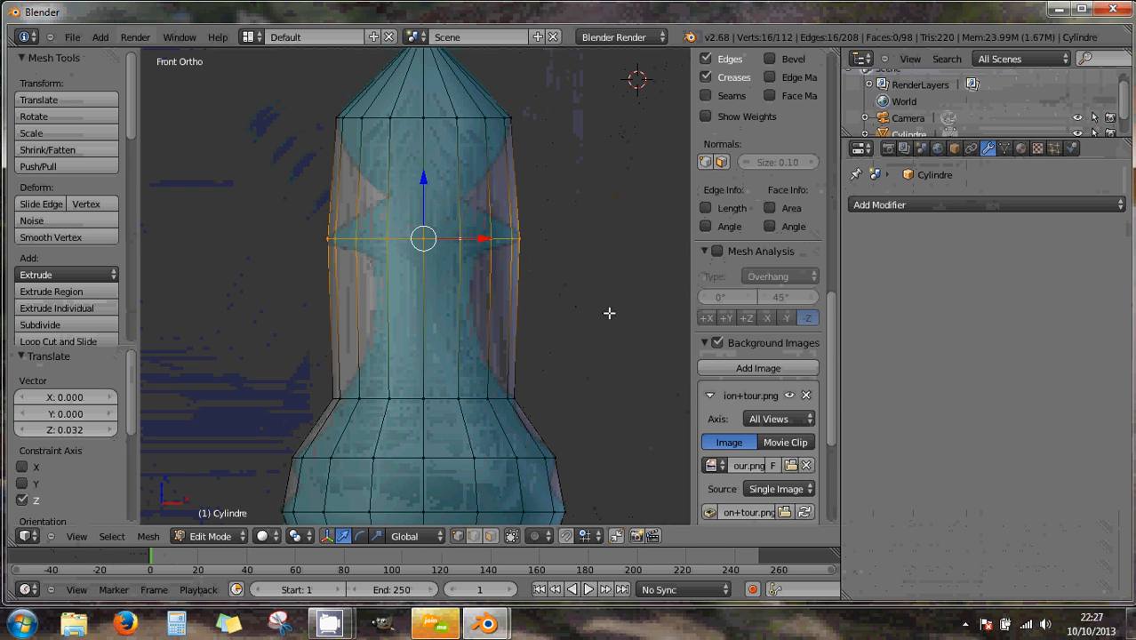
key(s)
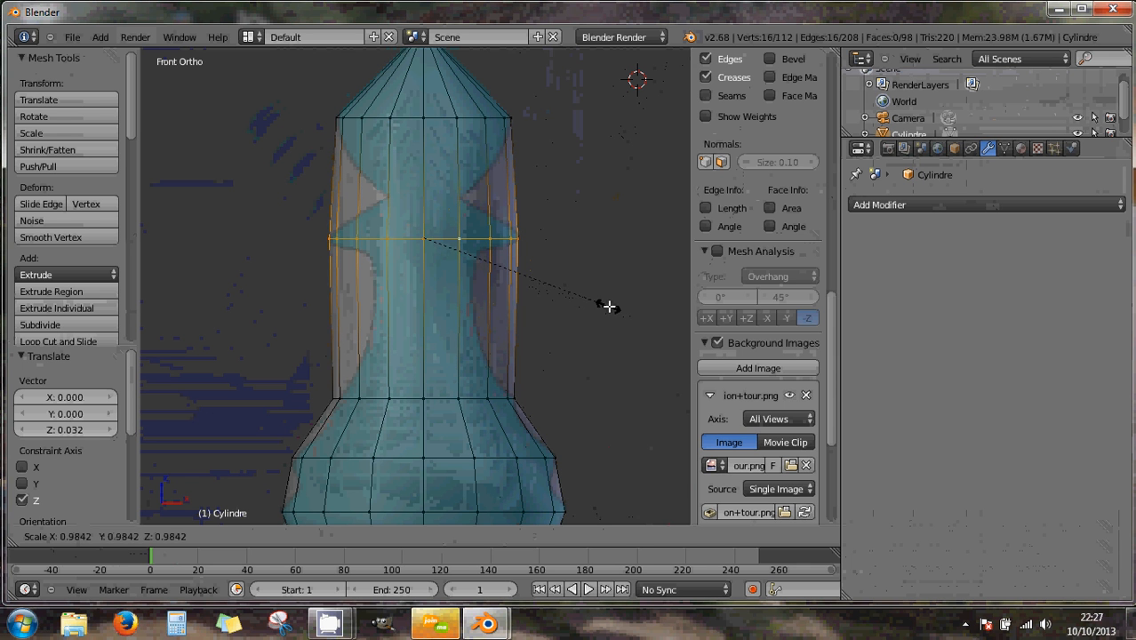
click(609, 305)
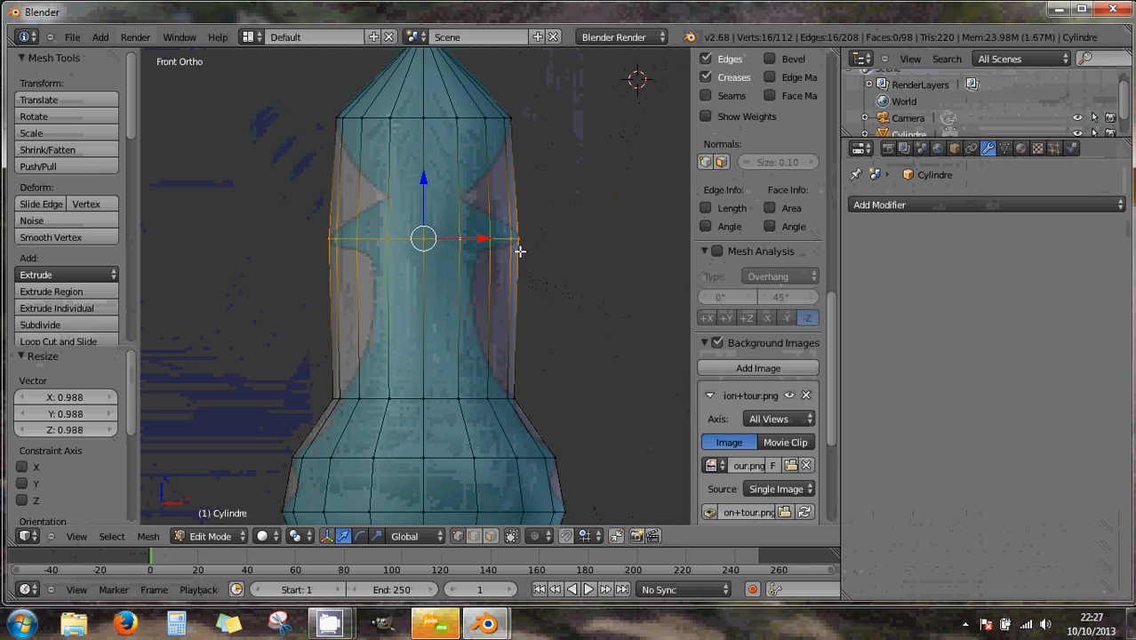
- Switch the viewport shading to Wireframe to compare the mesh with the reference profile
click(262, 535)
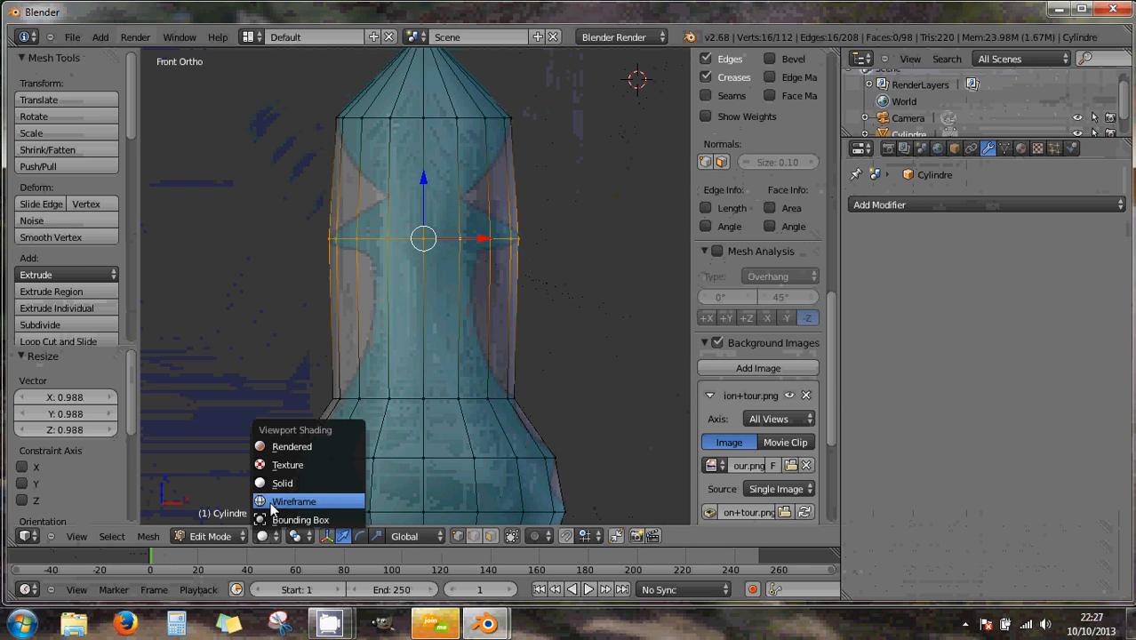
click(273, 504)
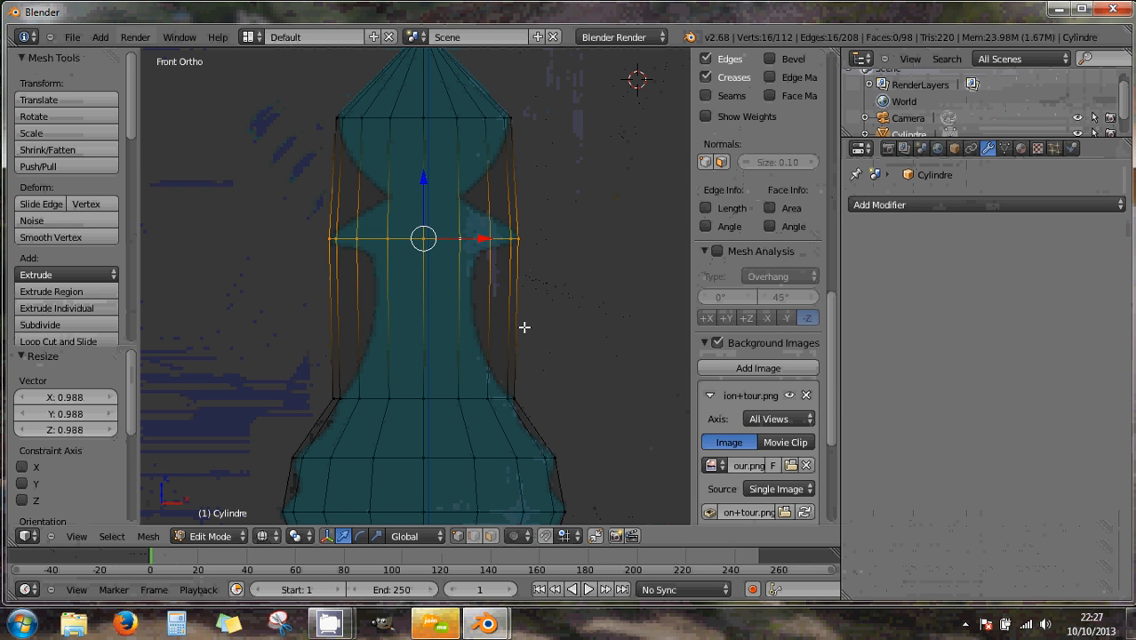
click(261, 537)
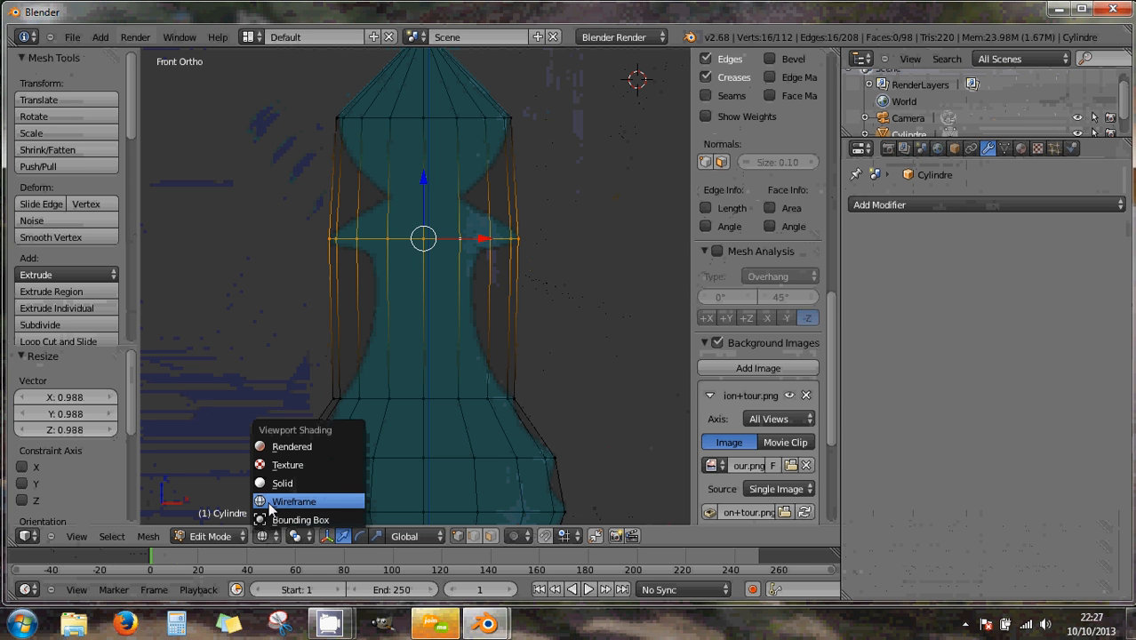
click(271, 502)
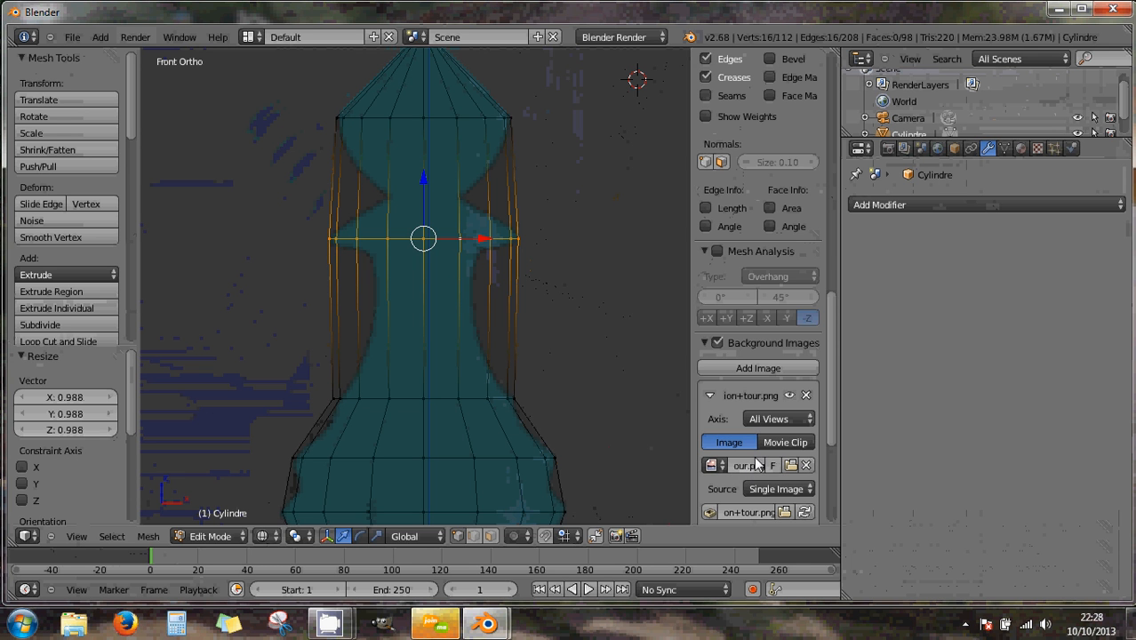
- Try the Back setting for the background image with Solid shading, and return the image to Front
scroll(753, 461, down, 5)
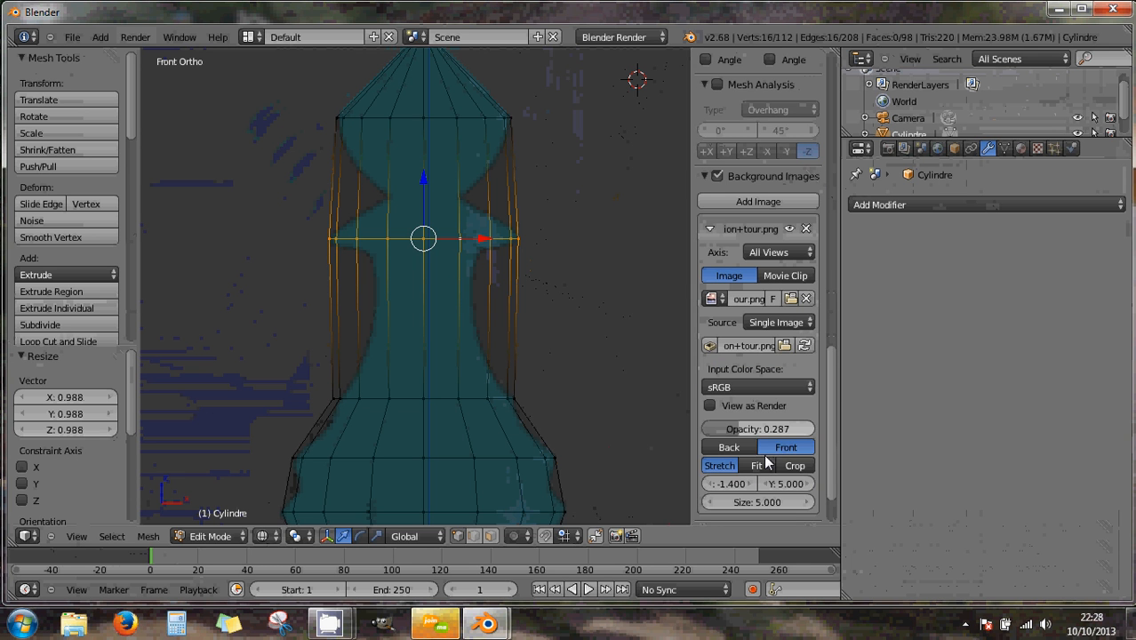
click(728, 448)
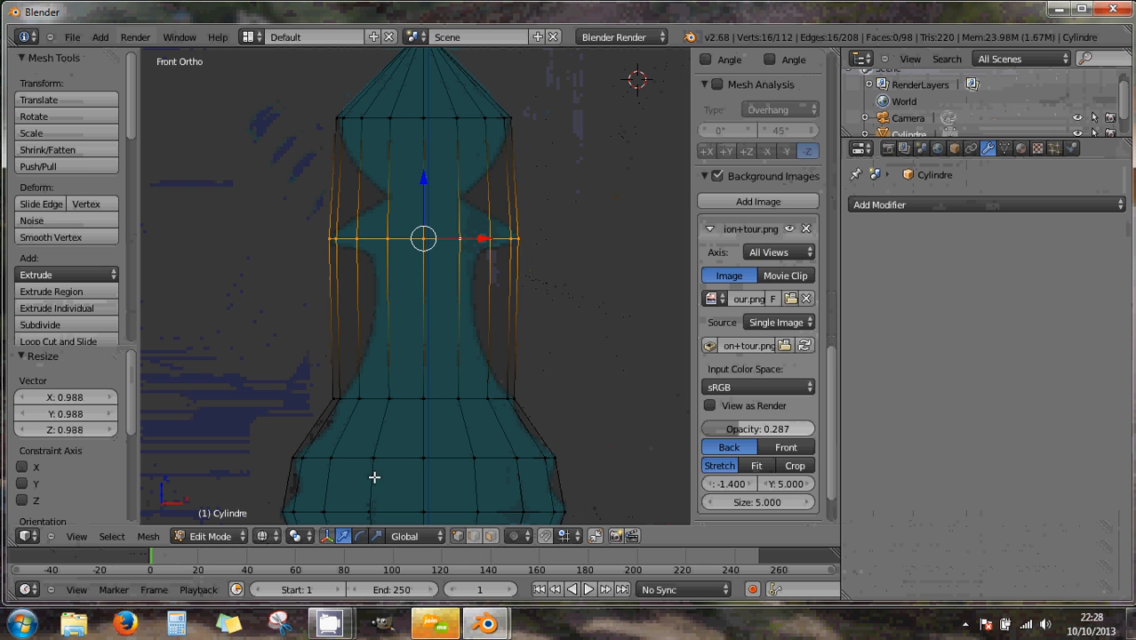
click(264, 537)
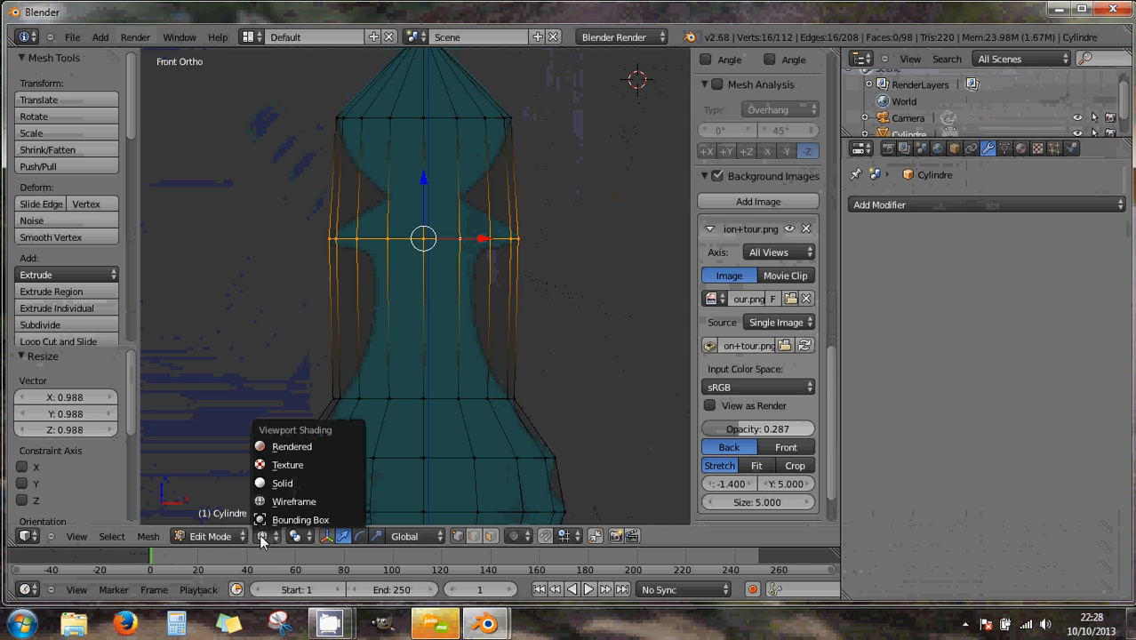
click(278, 482)
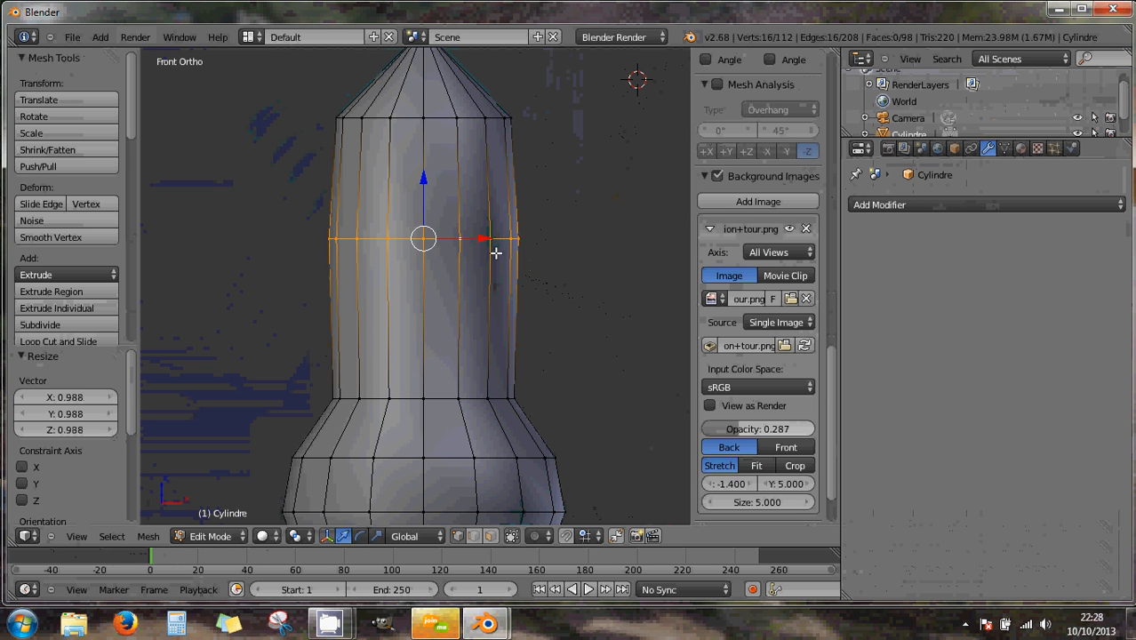
click(779, 447)
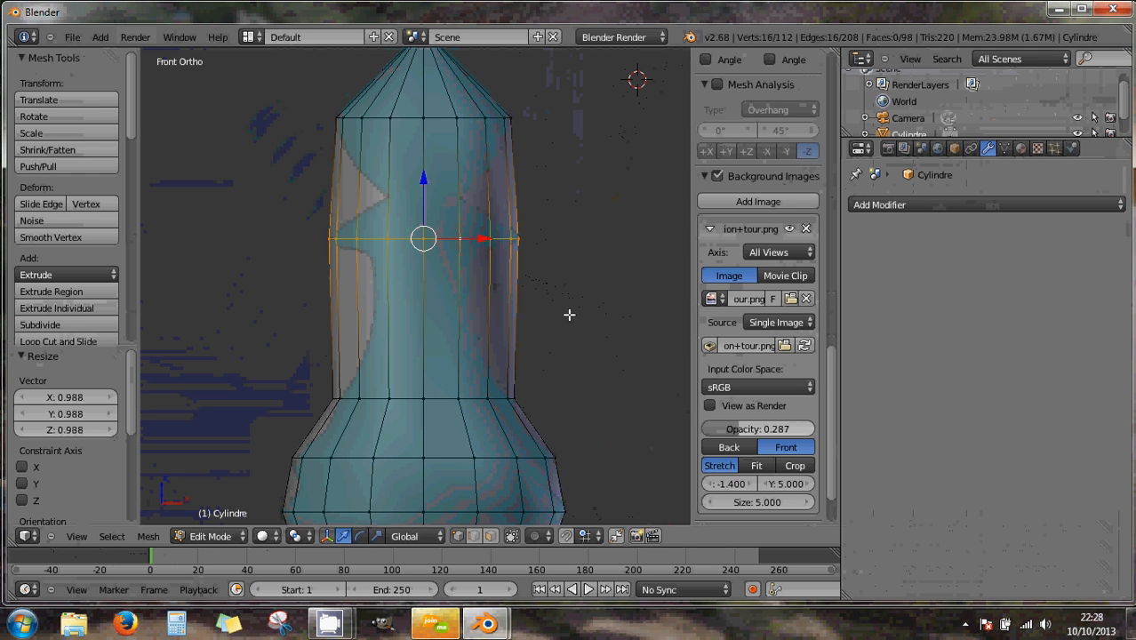
- Fine-tune the collar's edge loop by scaling it by about 0.997
key(s)
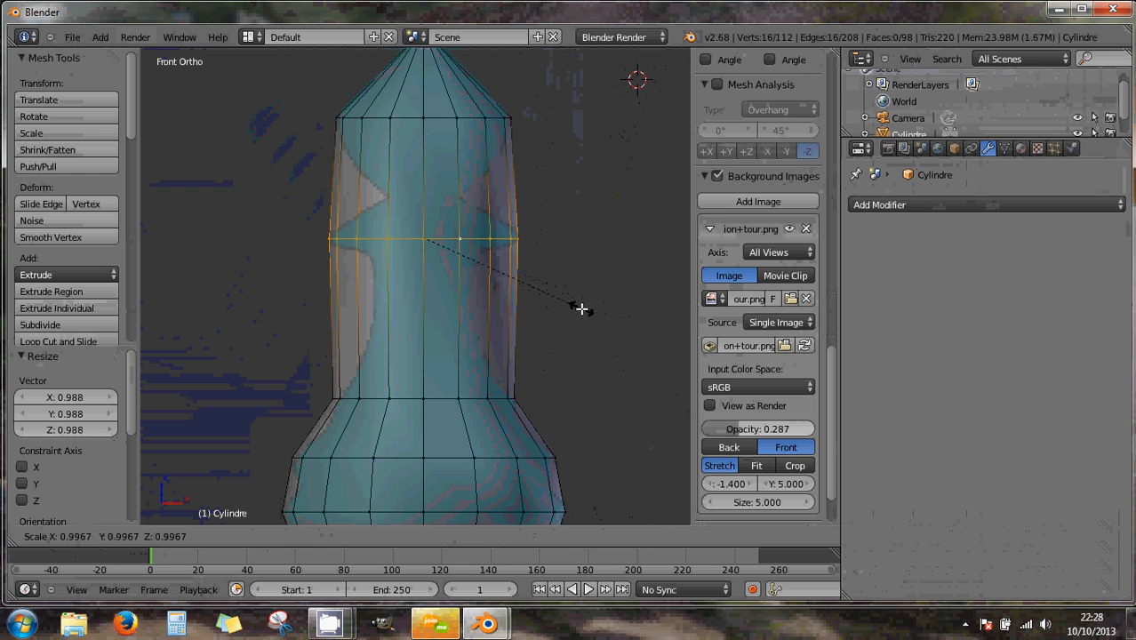
click(579, 308)
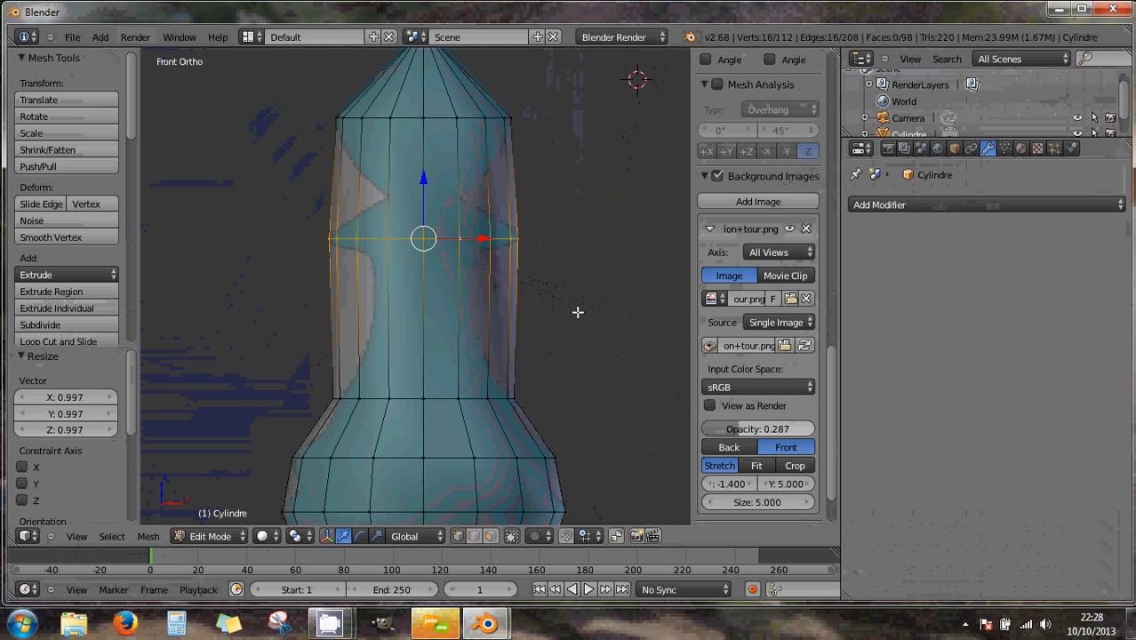
- Try a Subdivision Surface modifier on the cylinder and remove it again
click(992, 201)
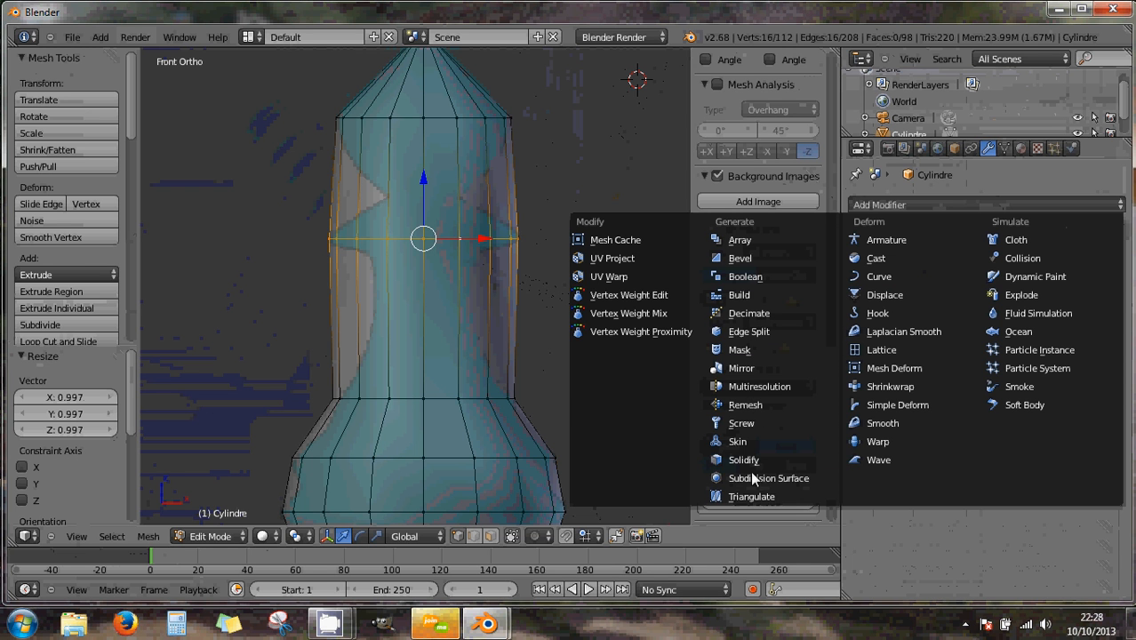
click(548, 363)
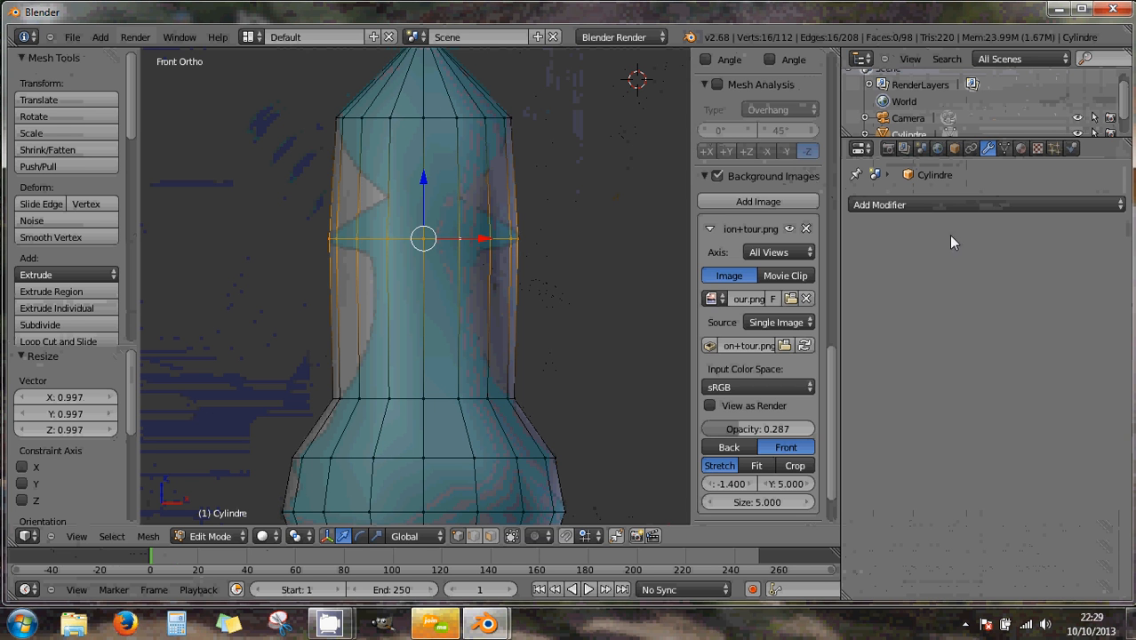
click(941, 204)
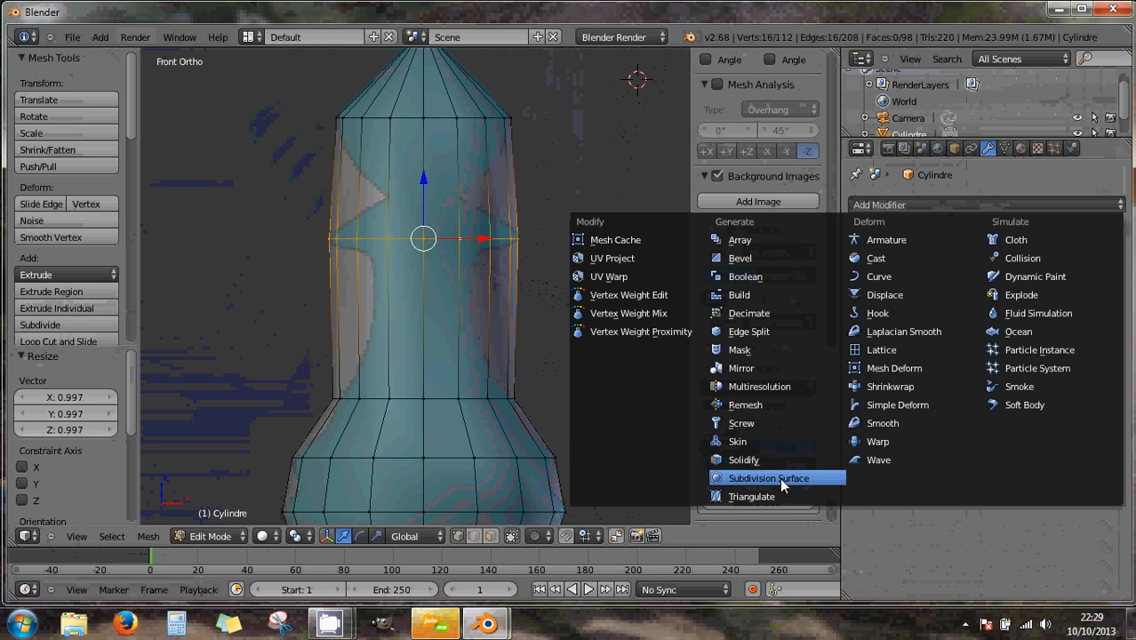
click(803, 481)
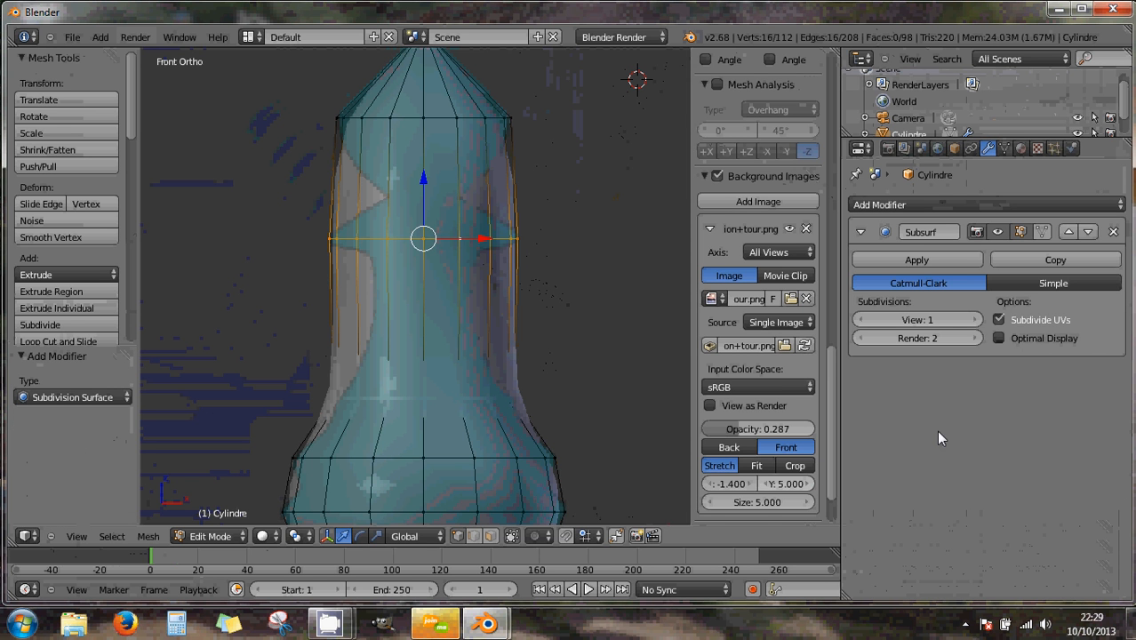
click(1115, 232)
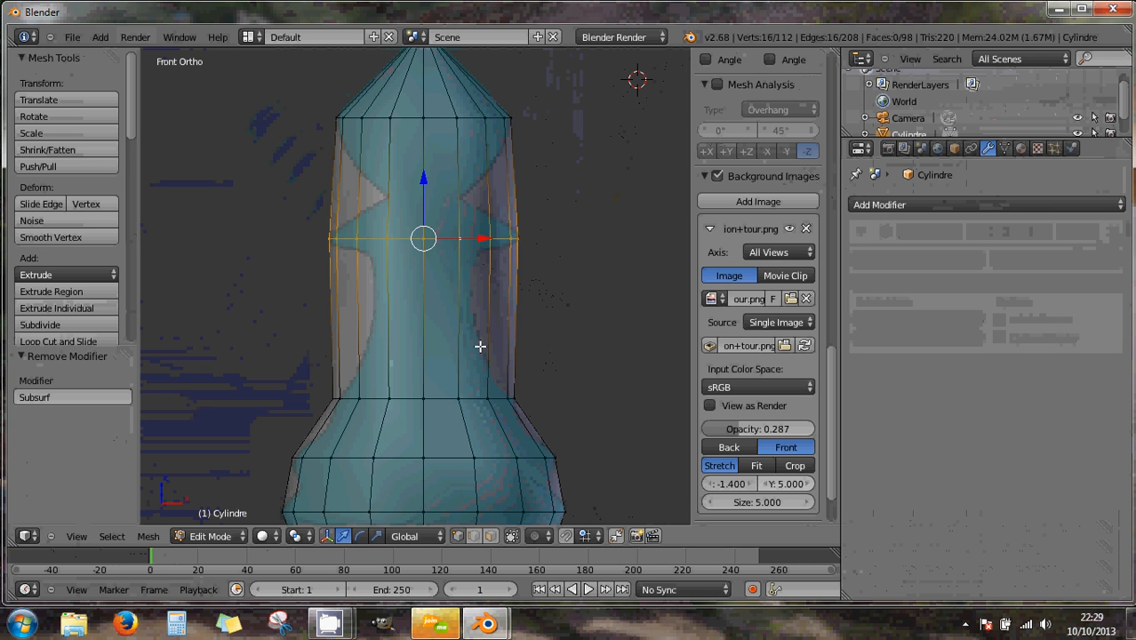
- Try a loop cut across the stem between the collar and the flared base, and undo it
key(ctrl+r)
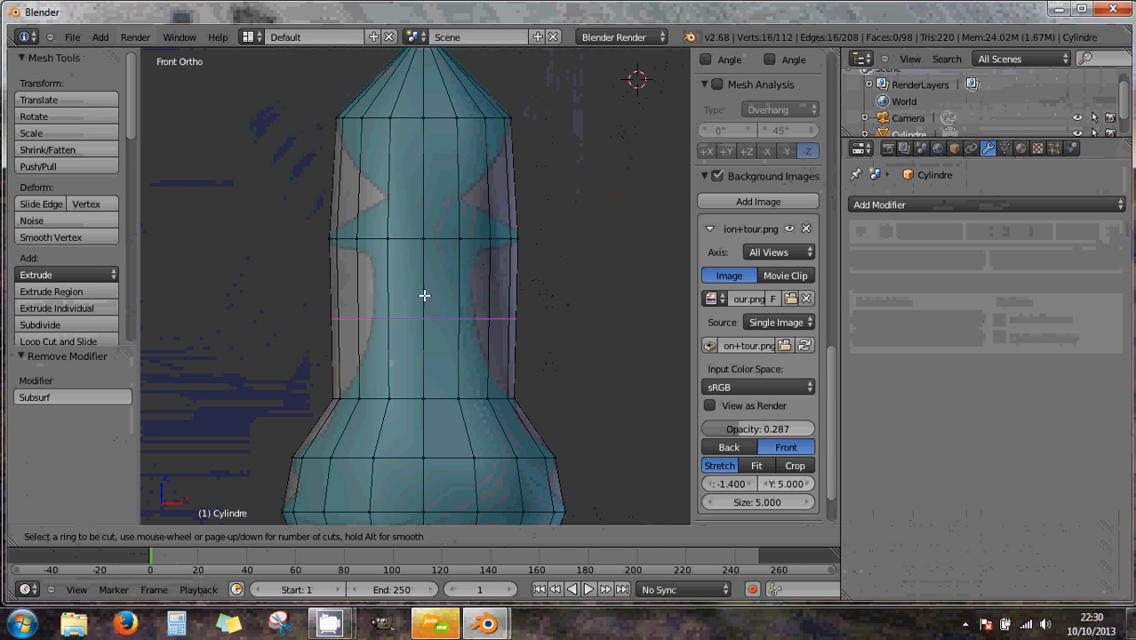
click(492, 326)
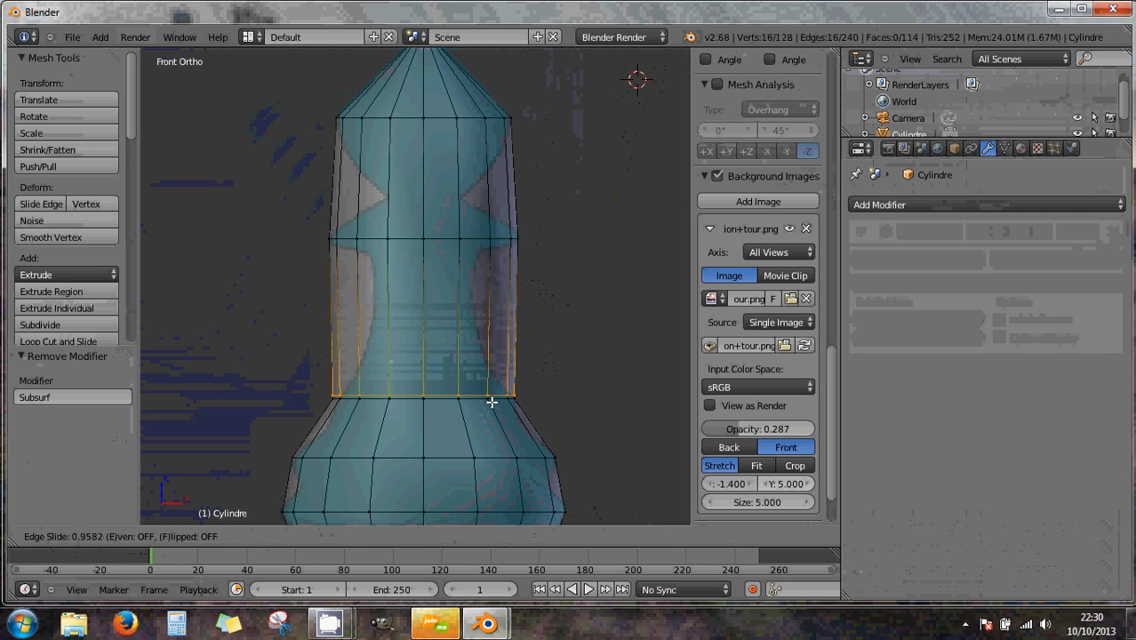
click(483, 317)
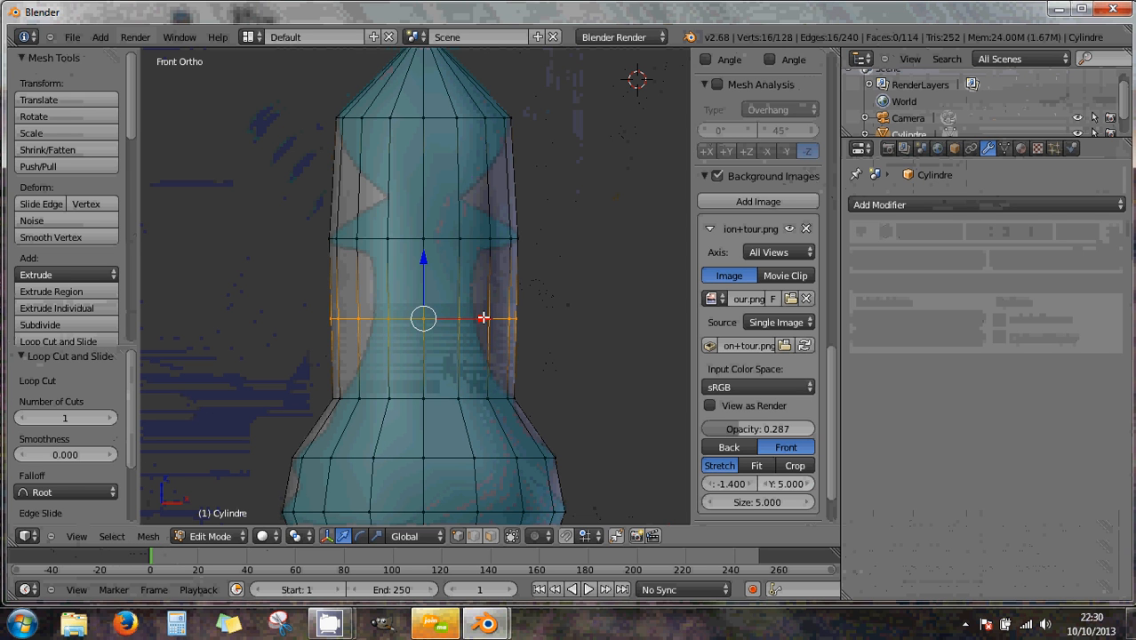
key(ctrl+z)
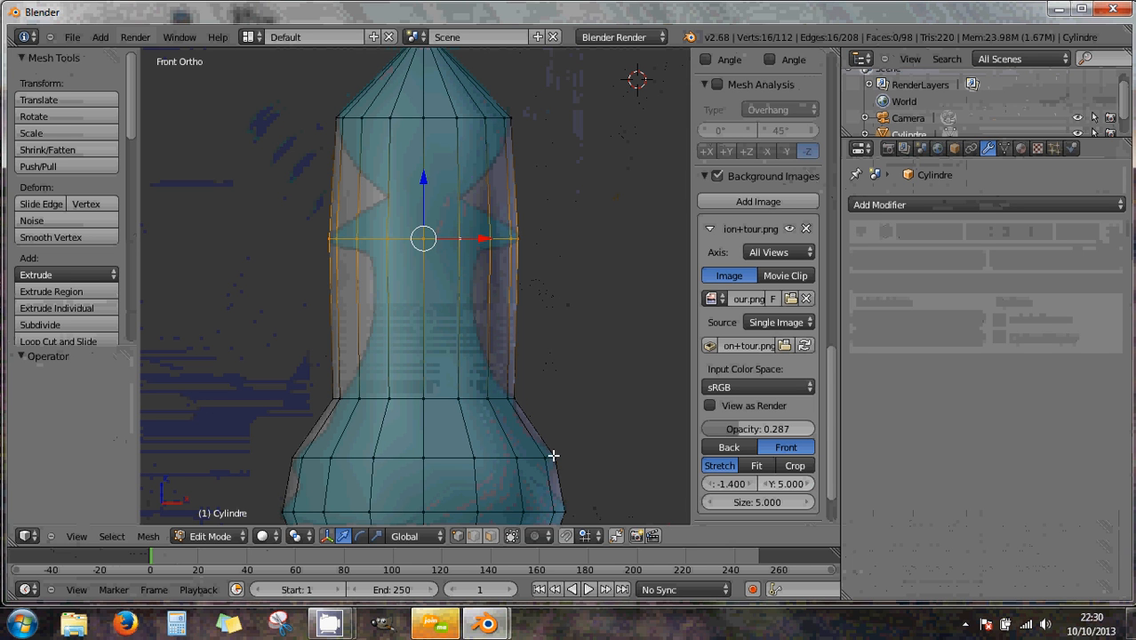
- Try narrowing the stem below the collar with a new loop cut scaled to 0.560, and undo both operations
scroll(594, 457, down, 2)
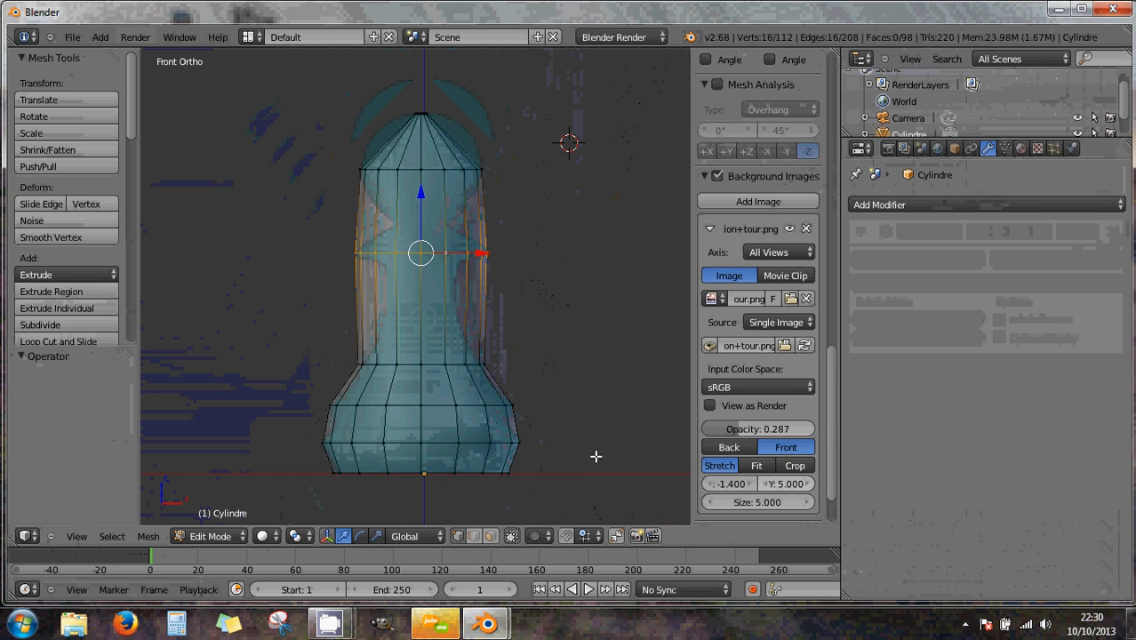
scroll(591, 455, up, 2)
scroll(593, 453, down, 1)
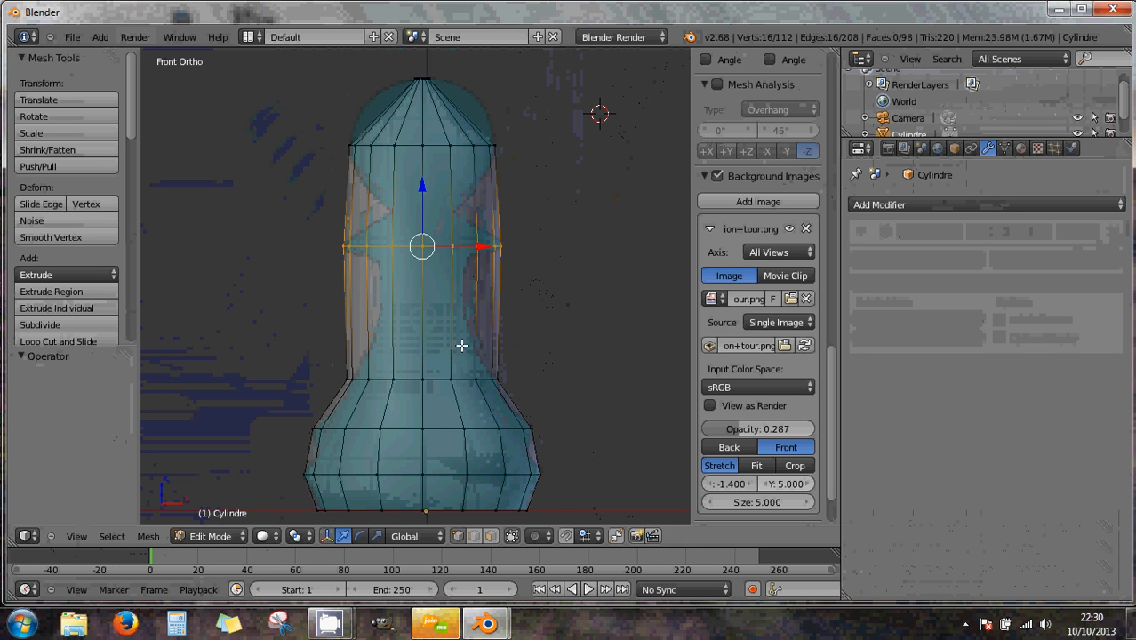
scroll(462, 351, up, 3)
scroll(464, 354, down, 2)
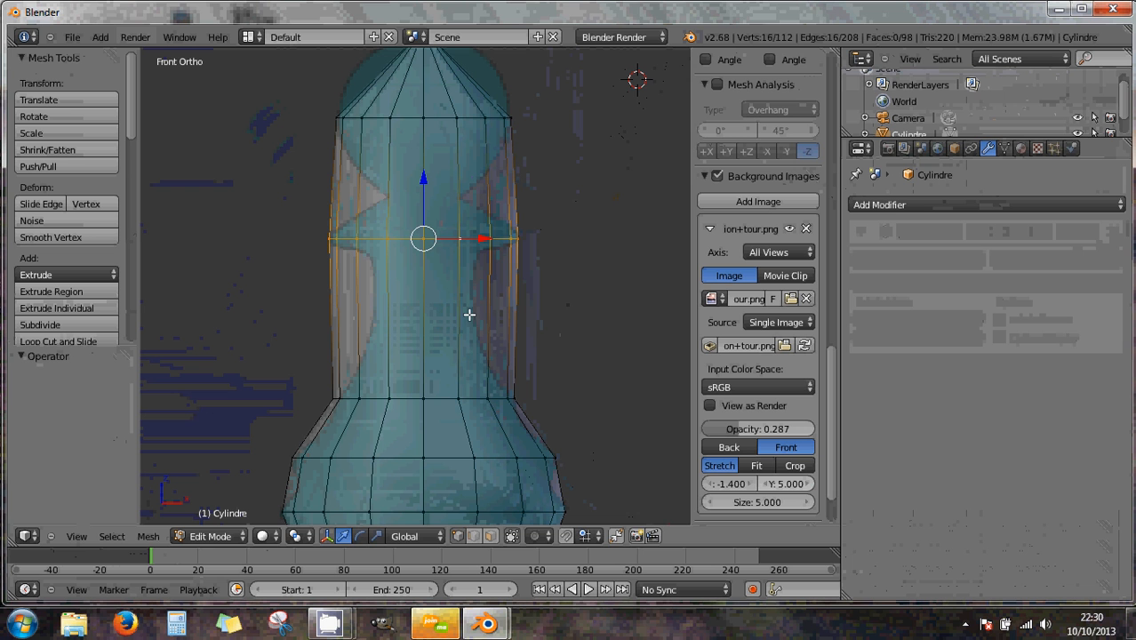
key(ctrl+r)
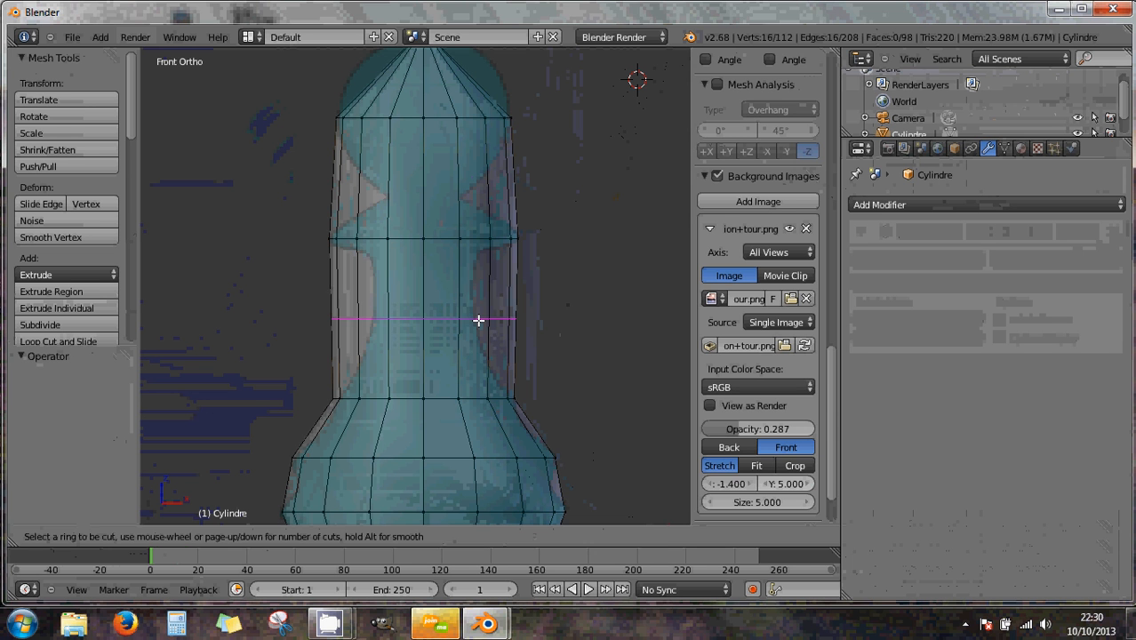
click(479, 318)
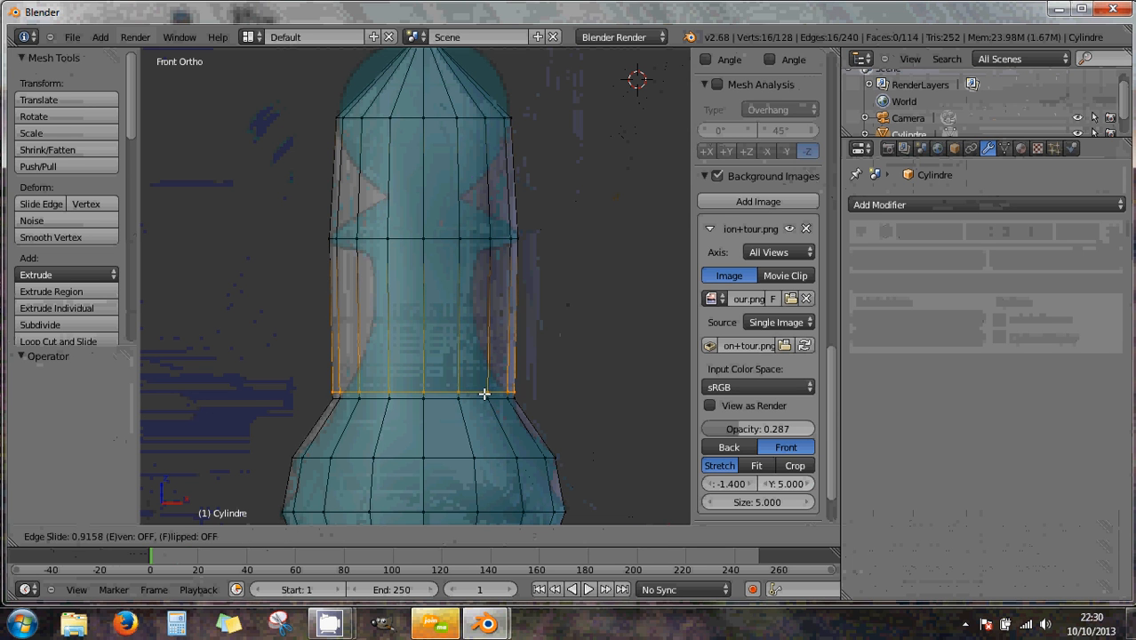
click(481, 312)
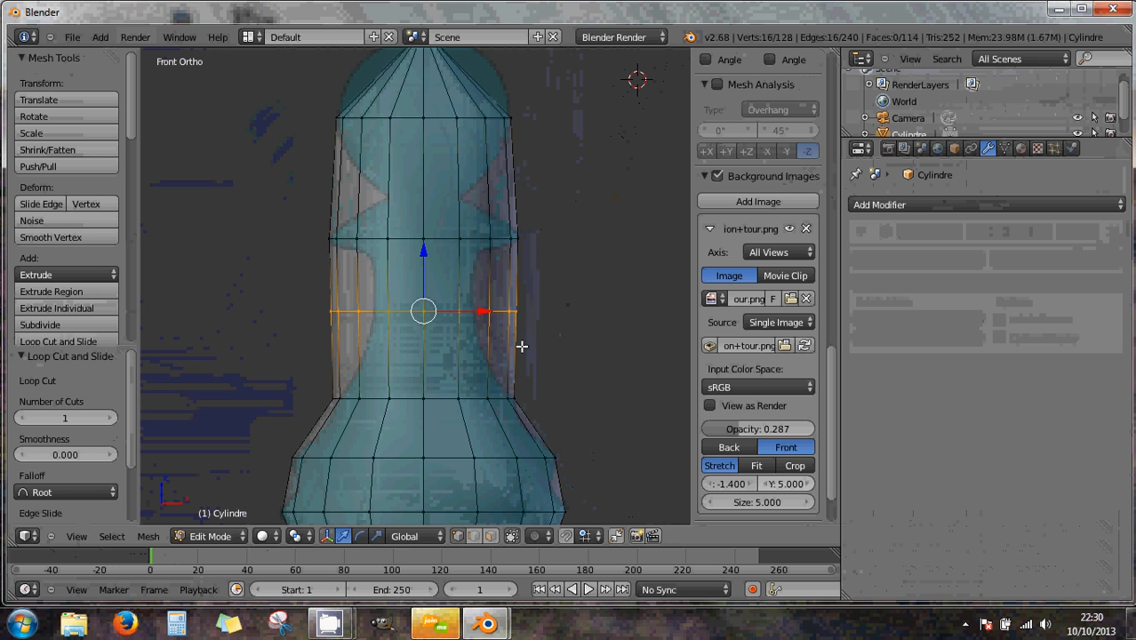
key(s)
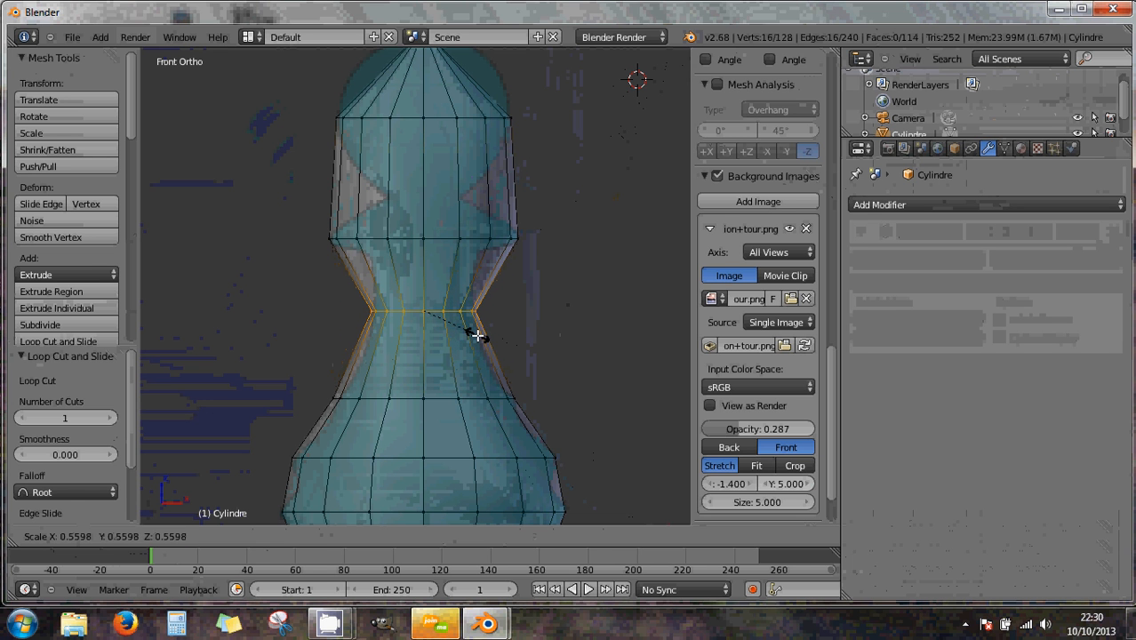
click(494, 338)
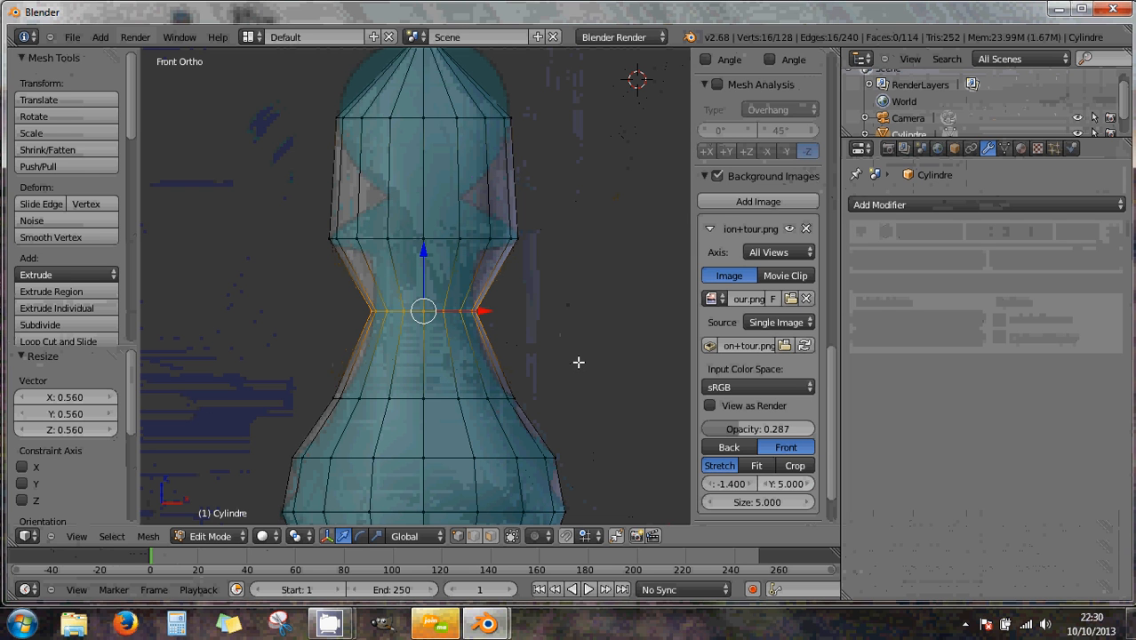
key(ctrl+z)
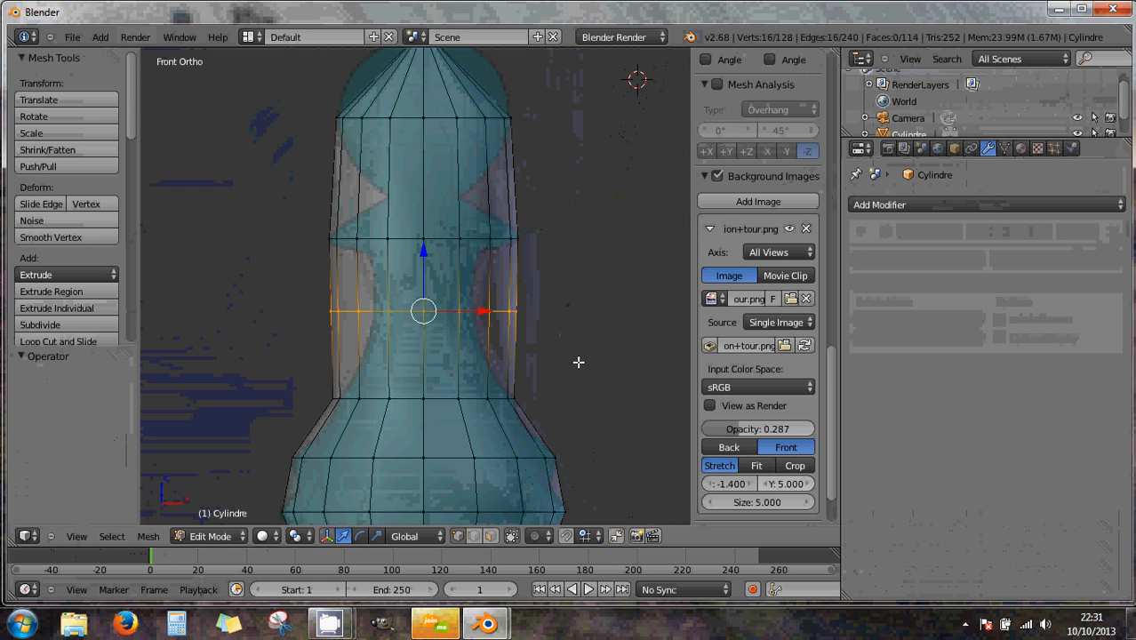
key(ctrl+z)
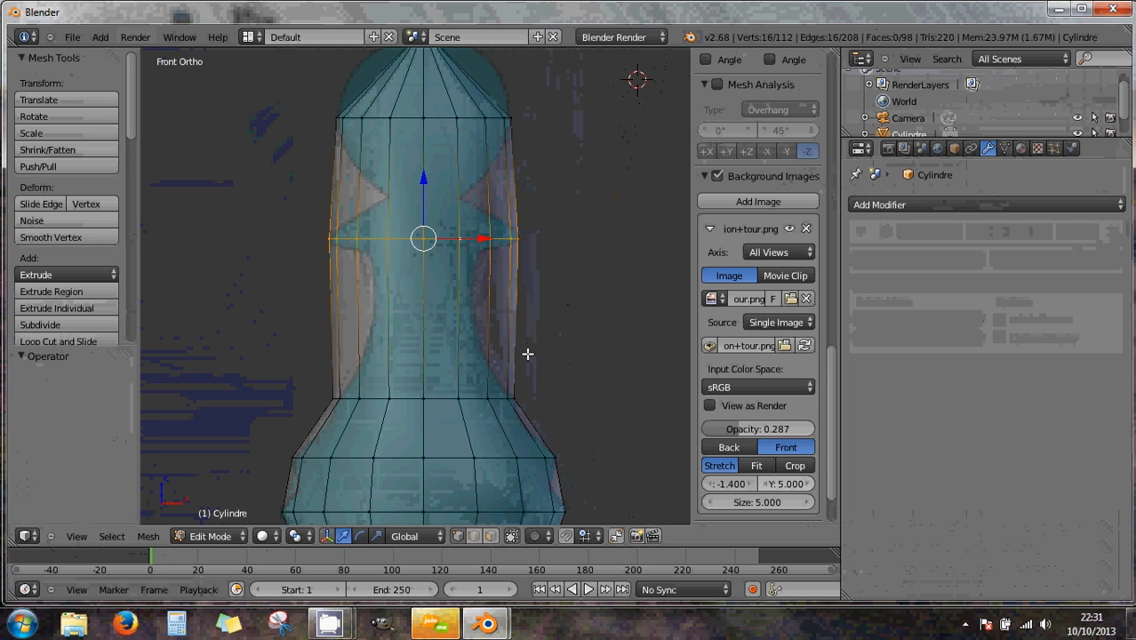
- Select the second edge loop below the collar, on the flared base, and try the Inset operation on it
scroll(527, 359, down, 1)
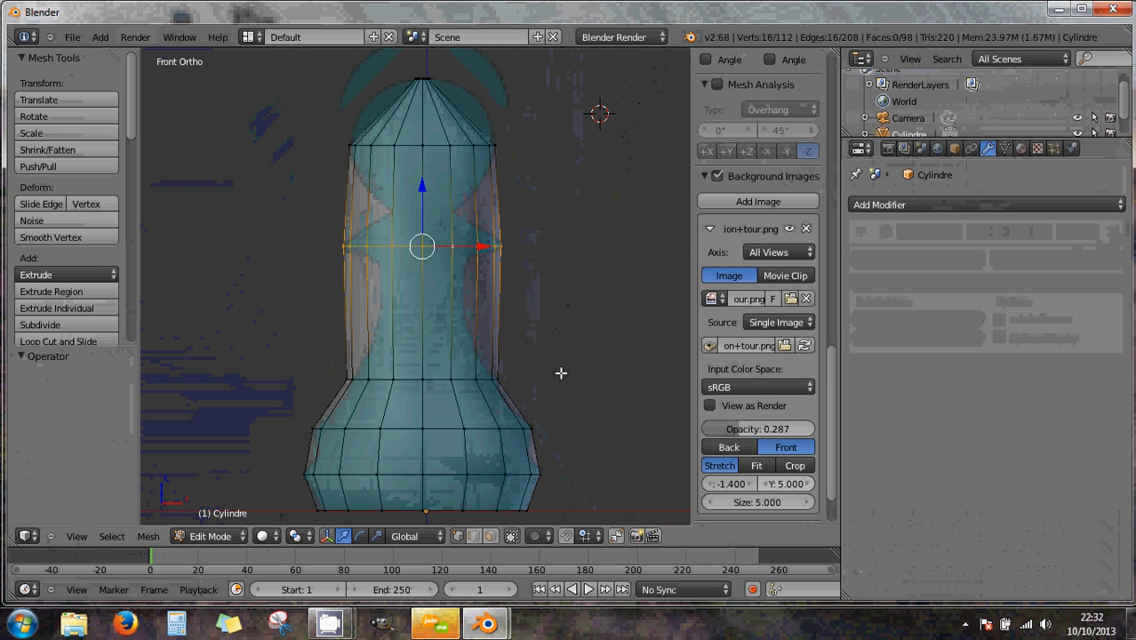
alt+right_click(466, 381)
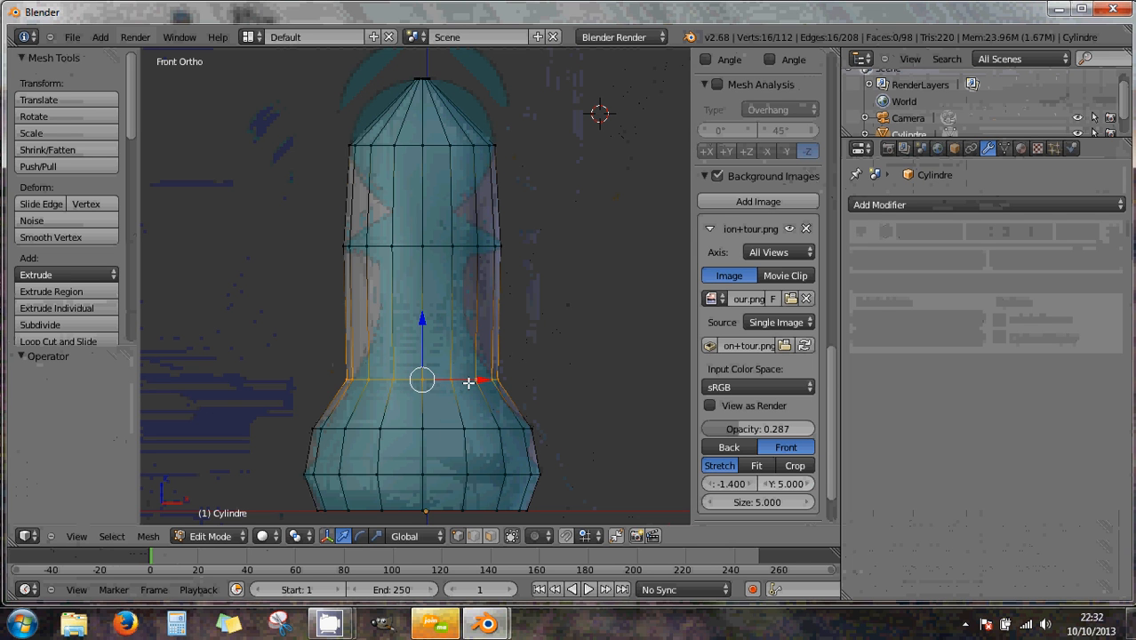
alt+right_click(444, 427)
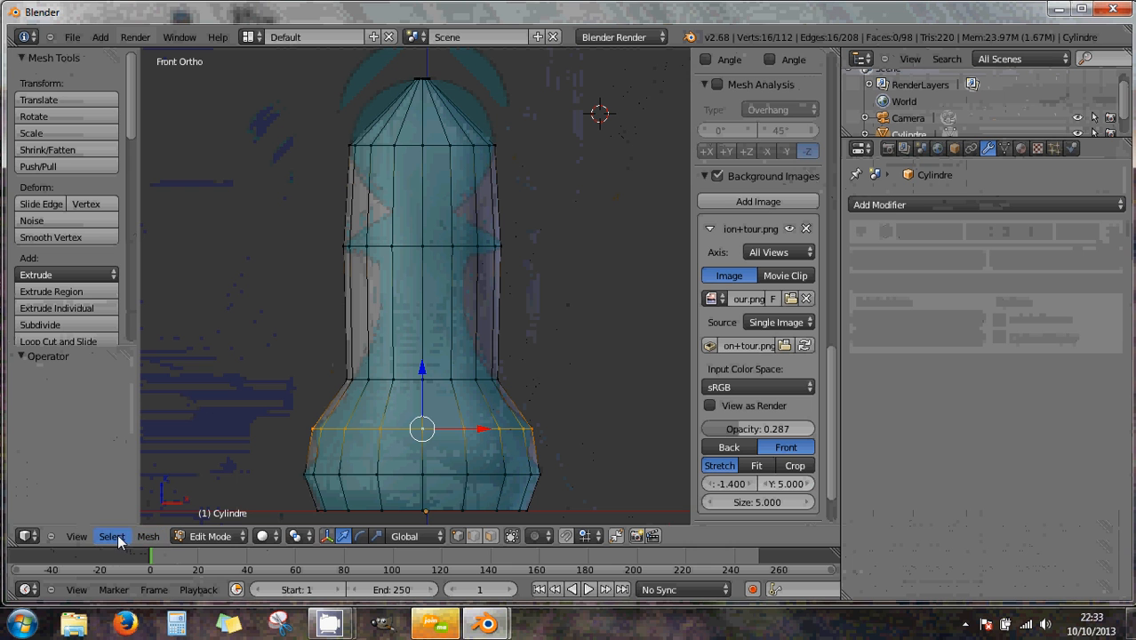
click(84, 538)
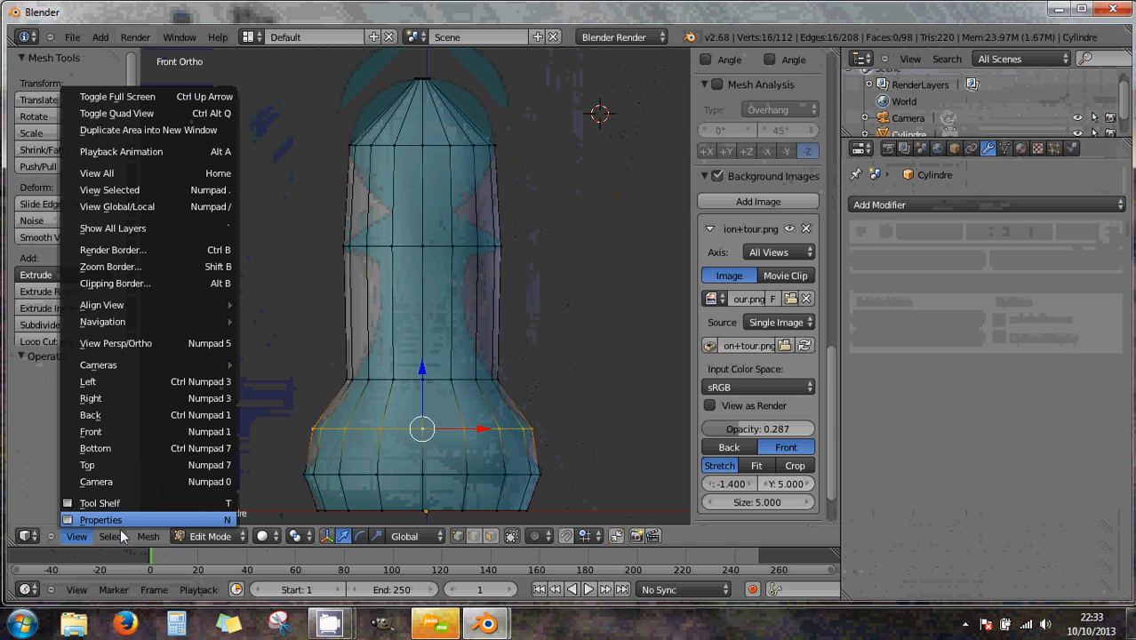
click(113, 538)
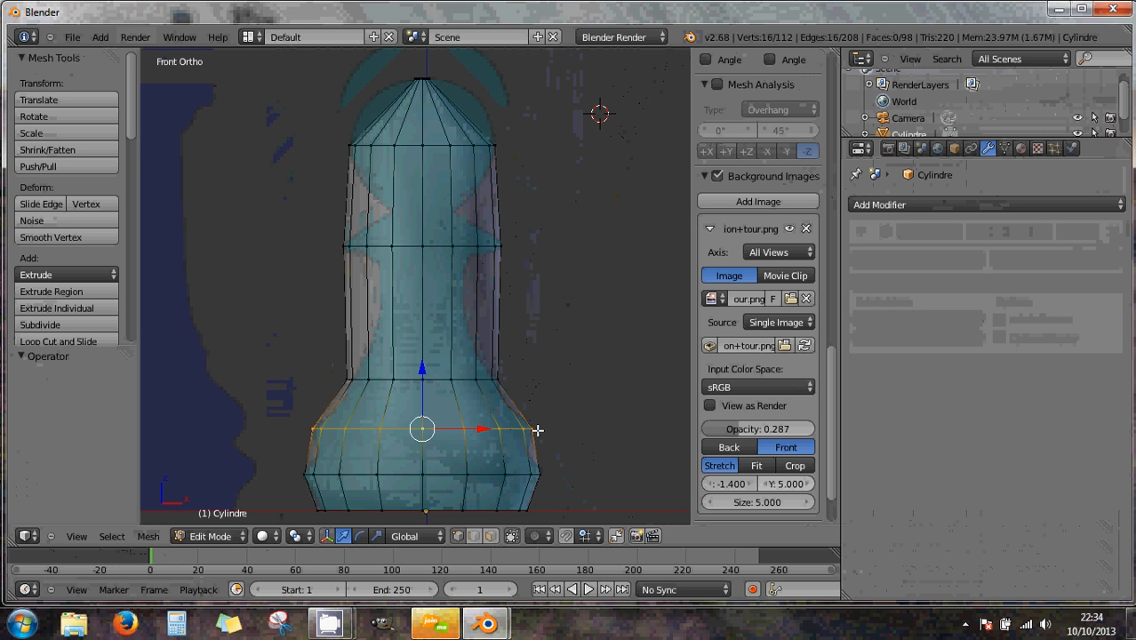
click(579, 386)
key(i)
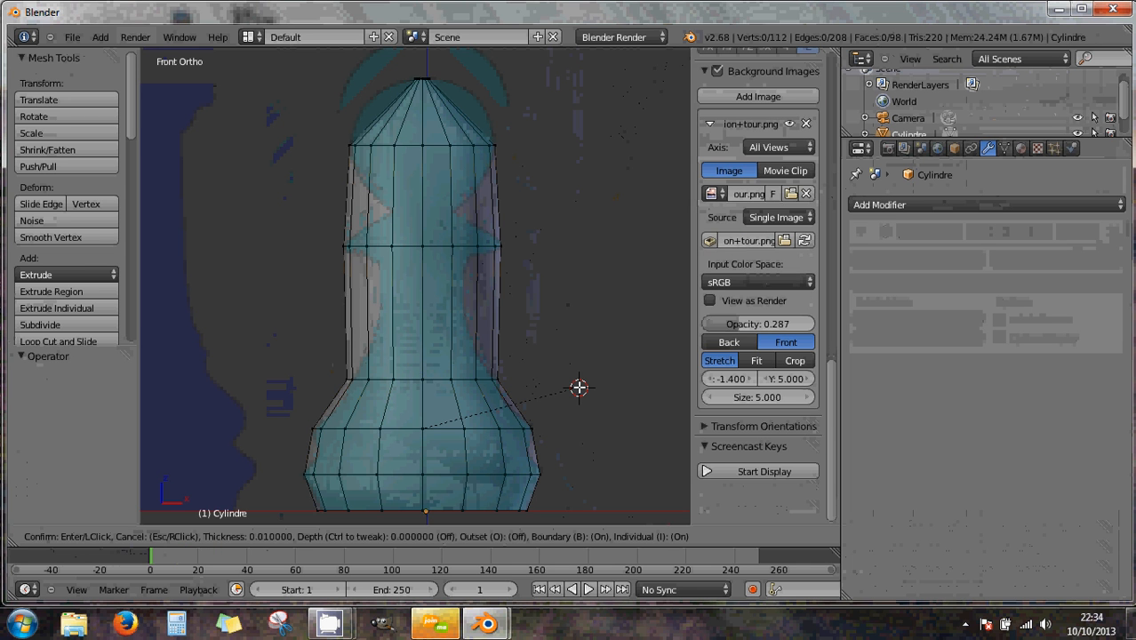
key(Escape)
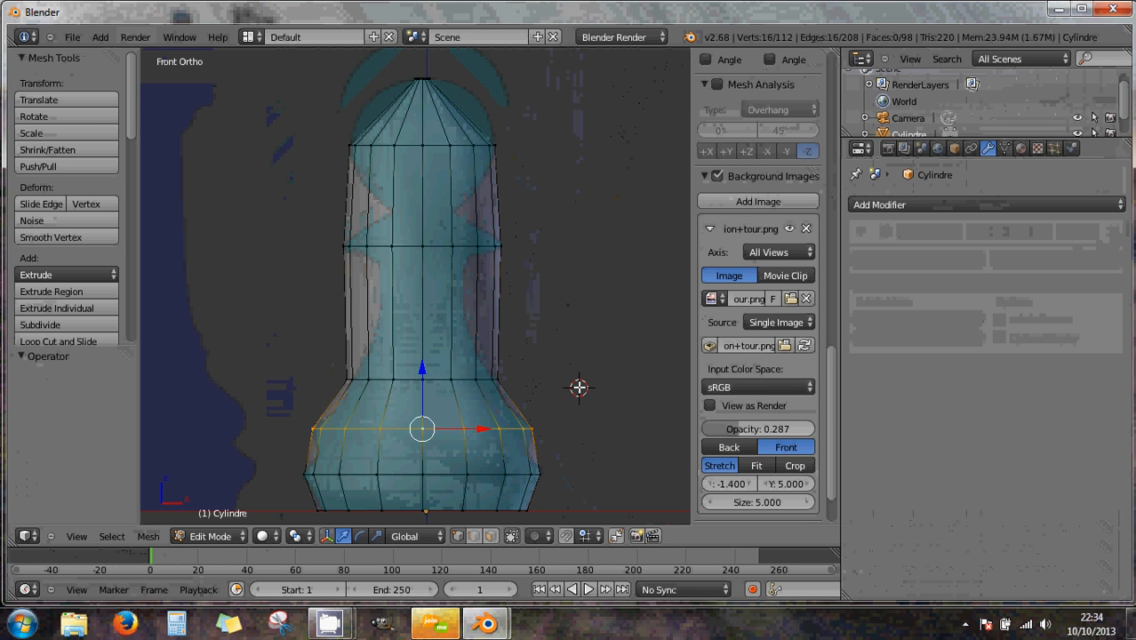
- Select only the edge loop where the stem meets the flared base and invert the selection
key(a)
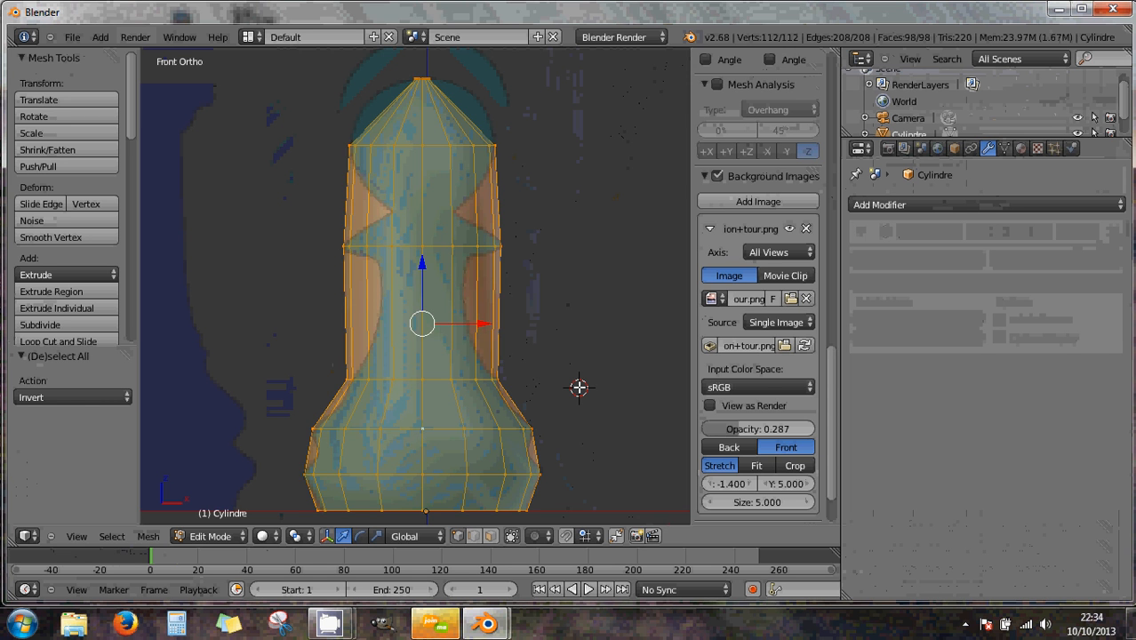
key(a)
alt+right_click(465, 381)
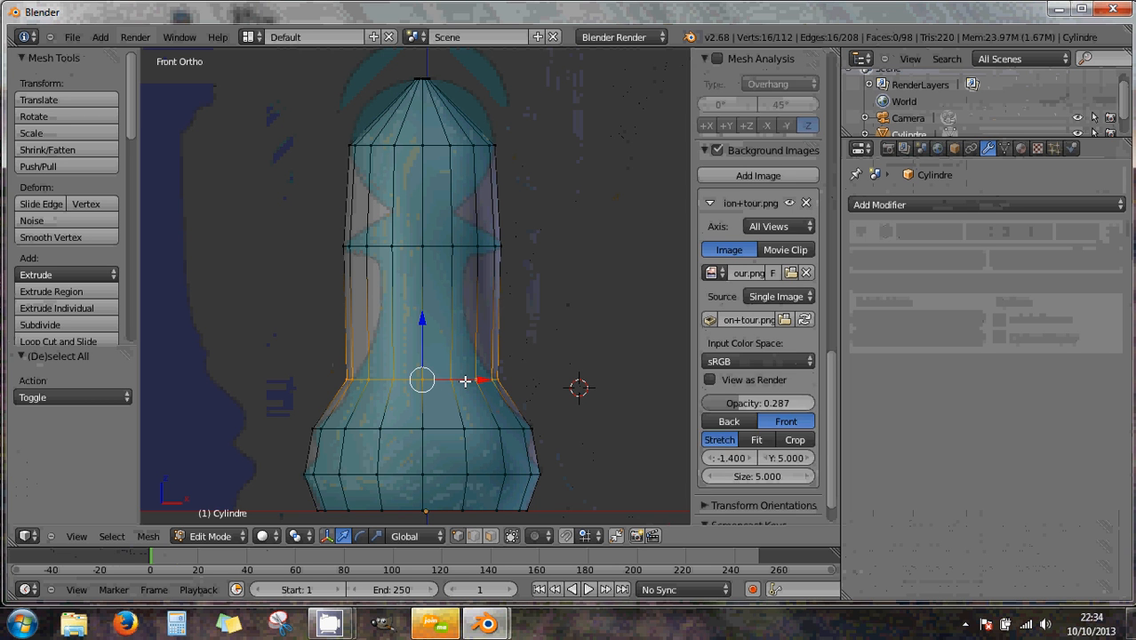
key(ctrl+i)
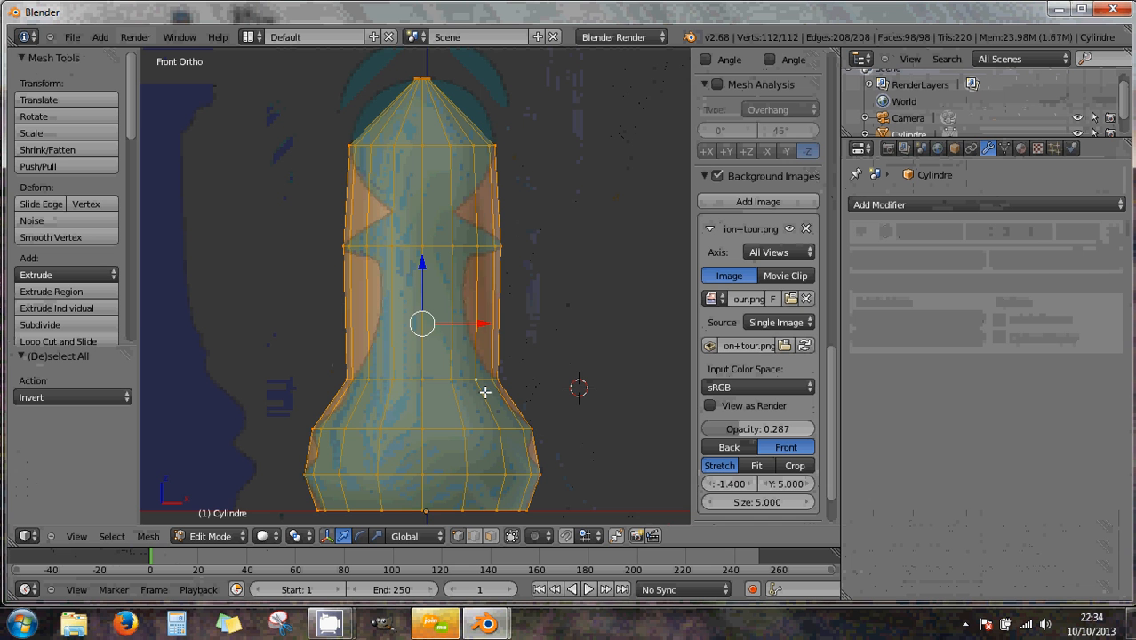
scroll(533, 388, up, 2)
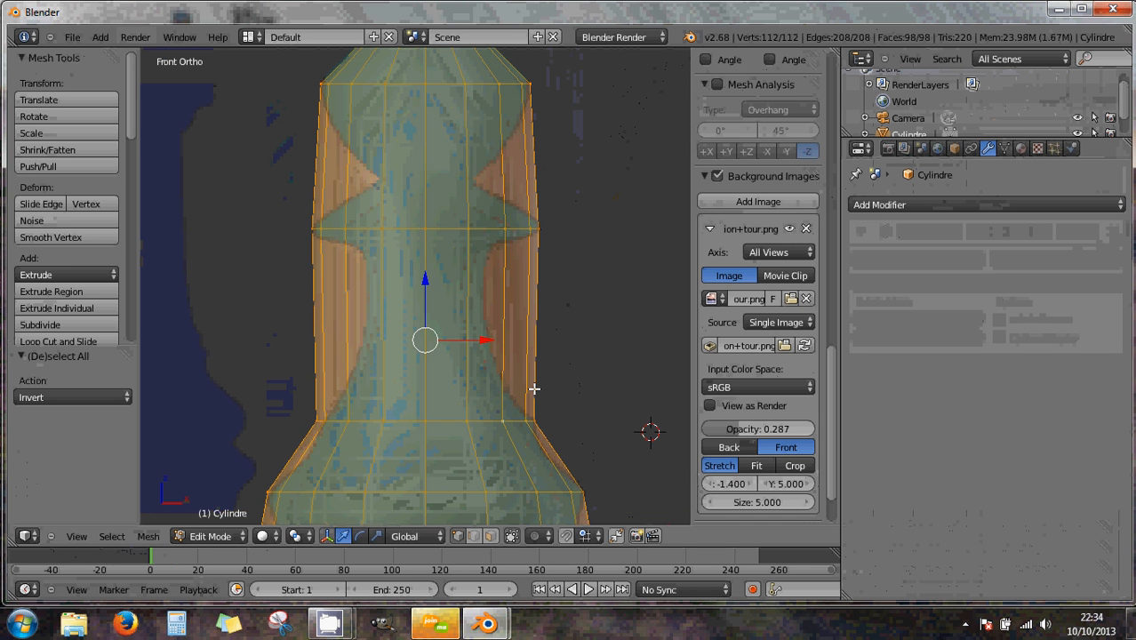
scroll(542, 471, down, 1)
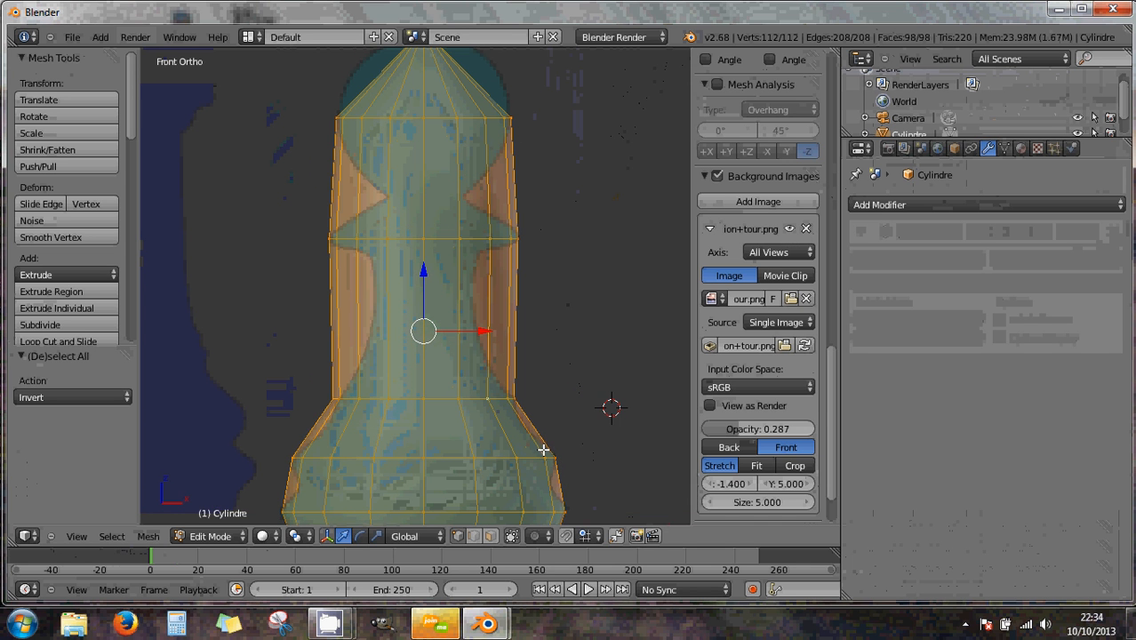
- Reselect the edge loop at the foot of the stem and apply the Inverse selection once more
click(109, 537)
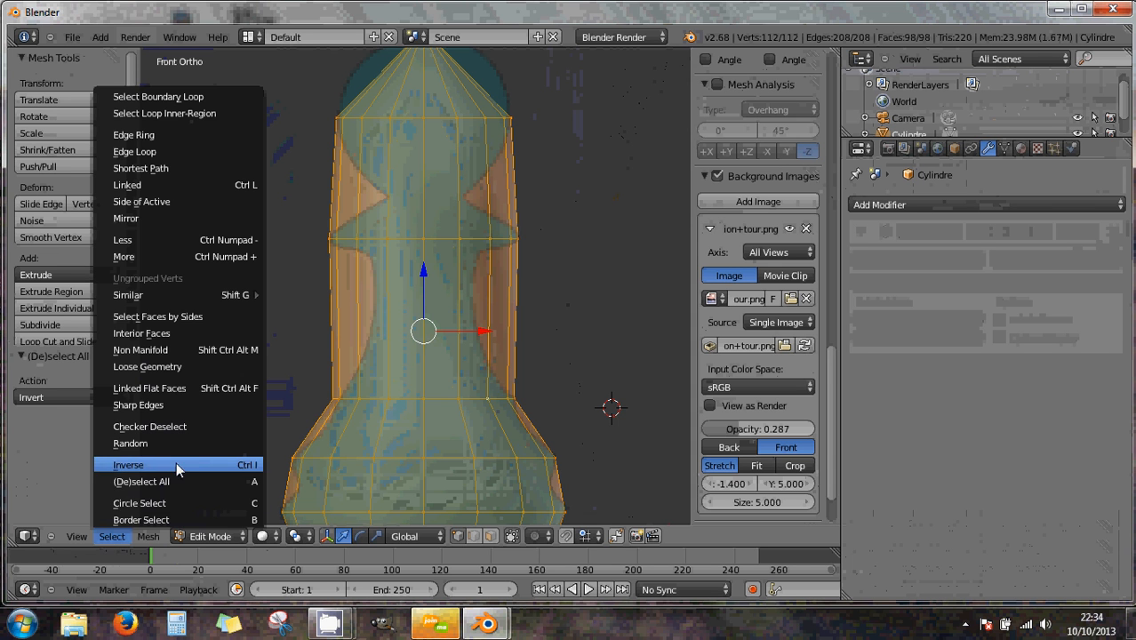
click(303, 398)
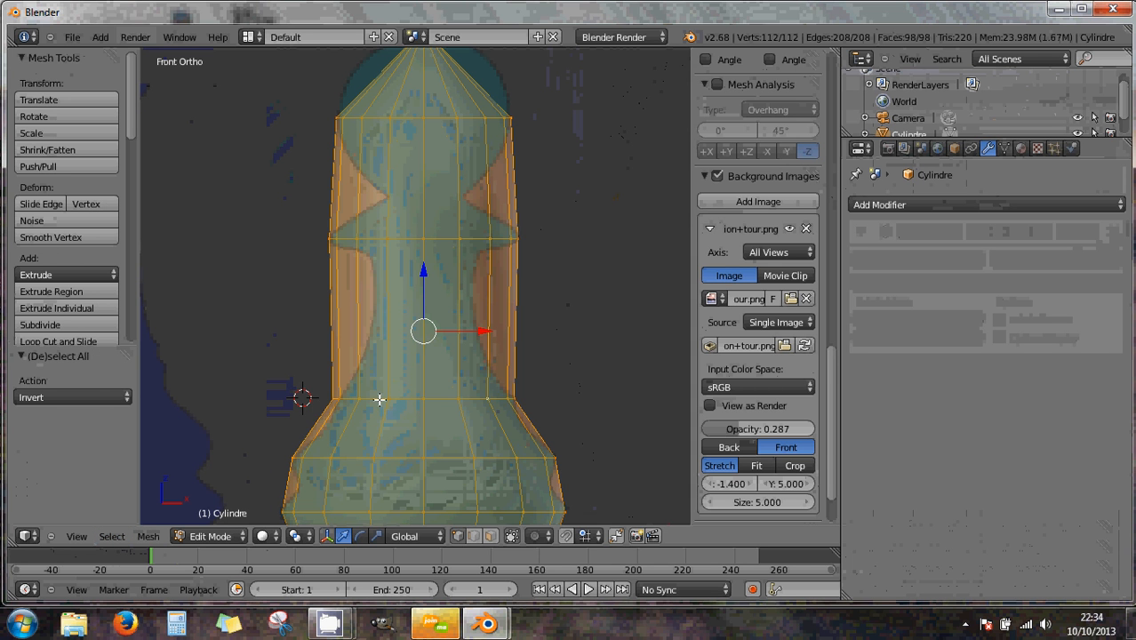
right_click(377, 400)
alt+right_click(377, 400)
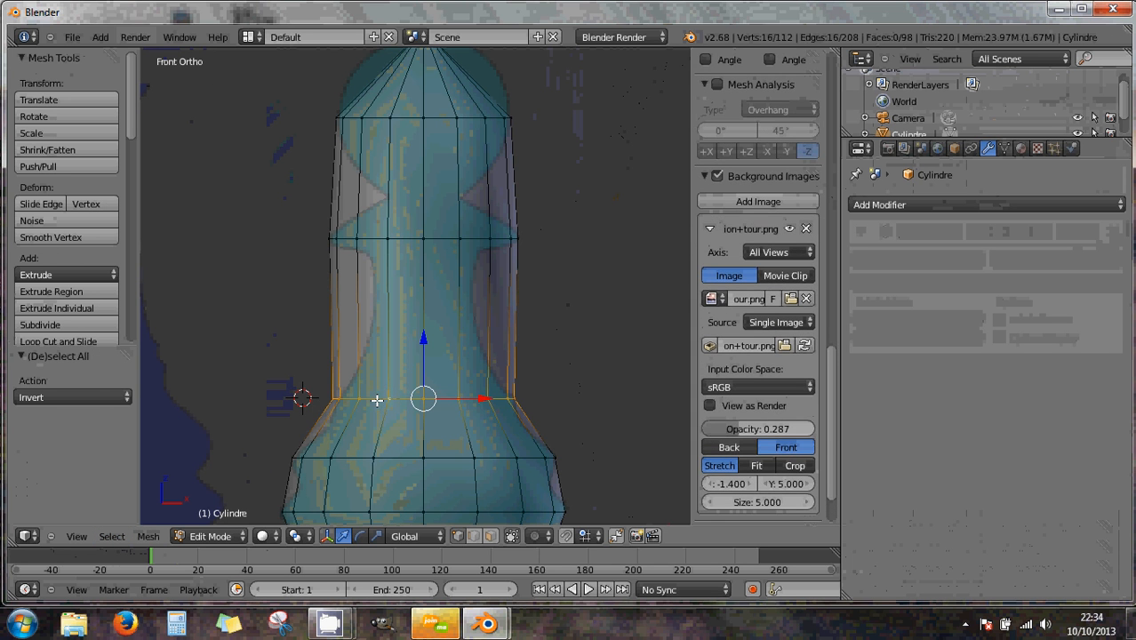
click(116, 537)
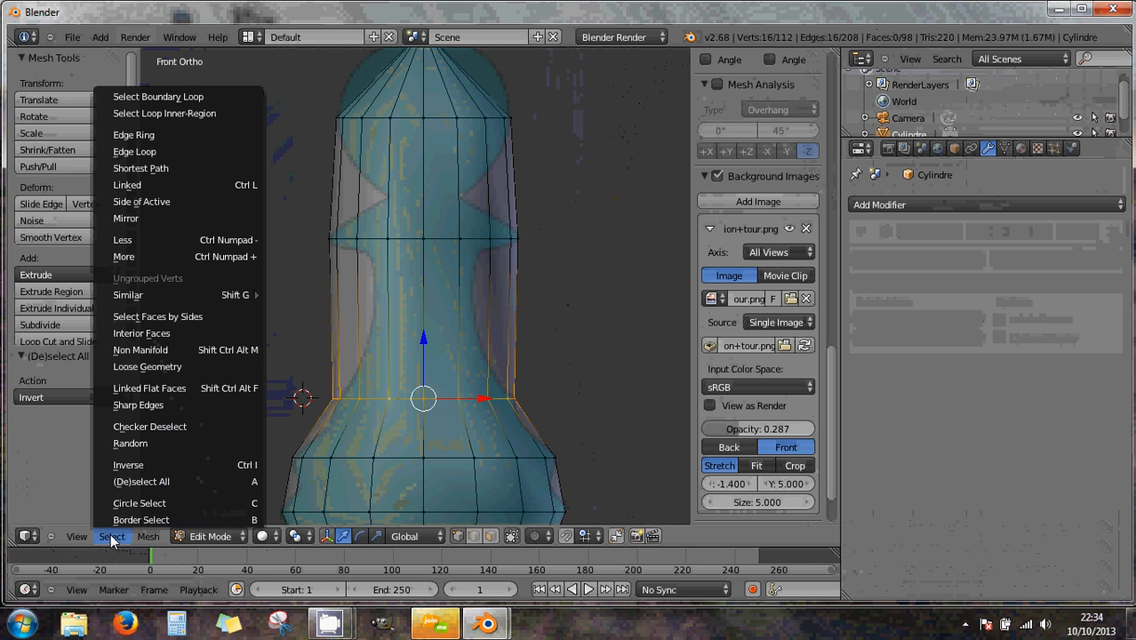
click(186, 461)
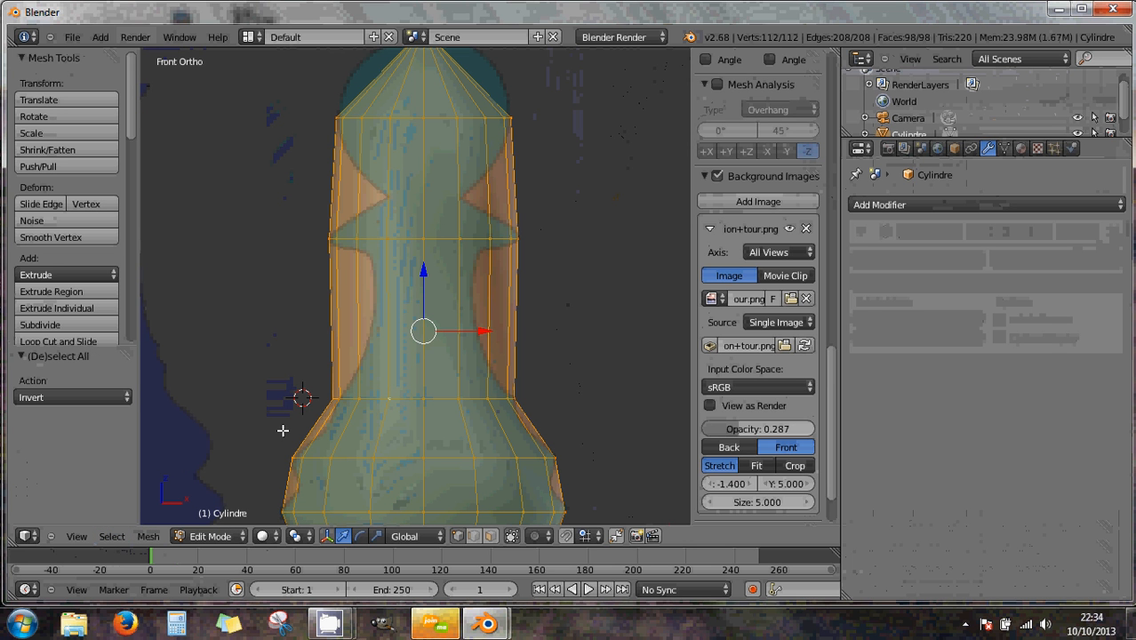
- Switch to face selection, select only the face loop at the upper part of the flared base, and invert the selection
scroll(253, 425, down, 2)
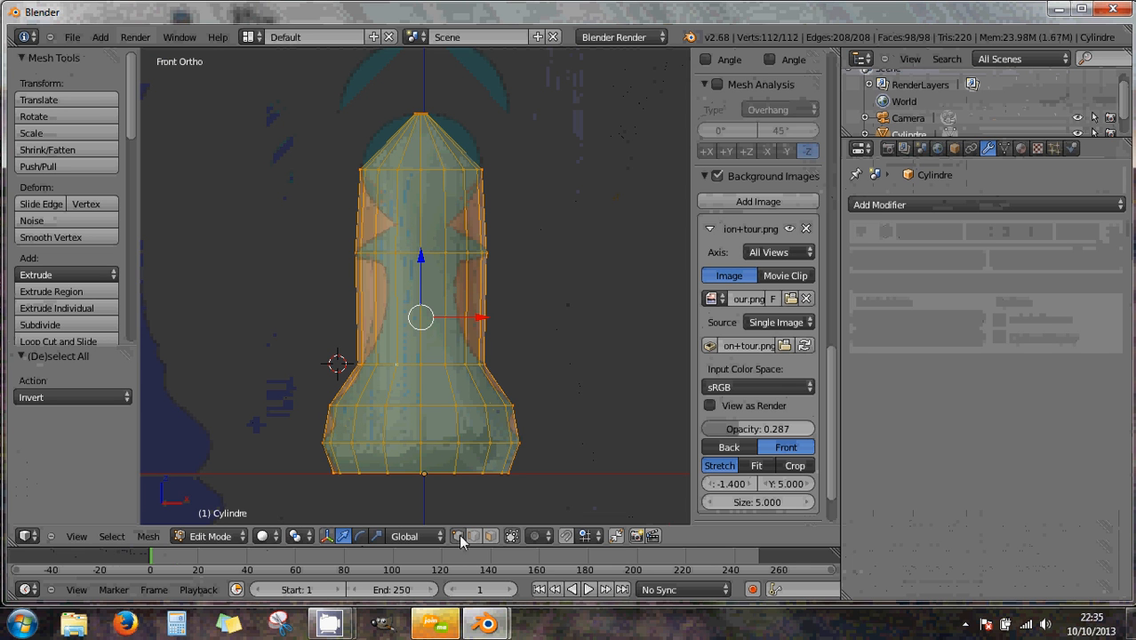
click(488, 539)
key(a)
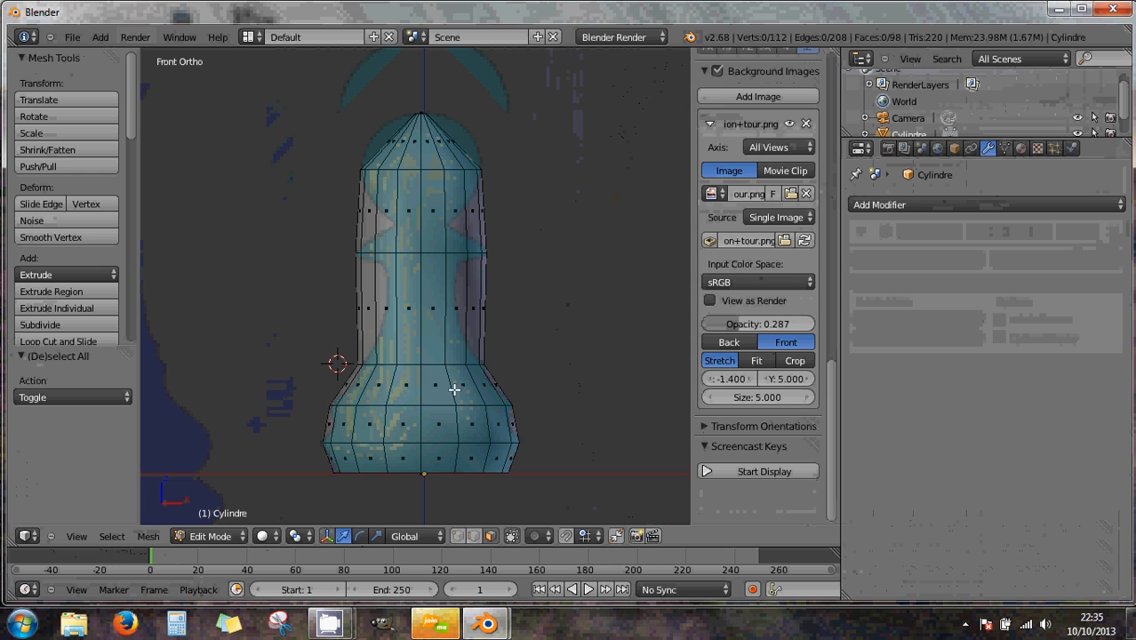
alt+right_click(419, 387)
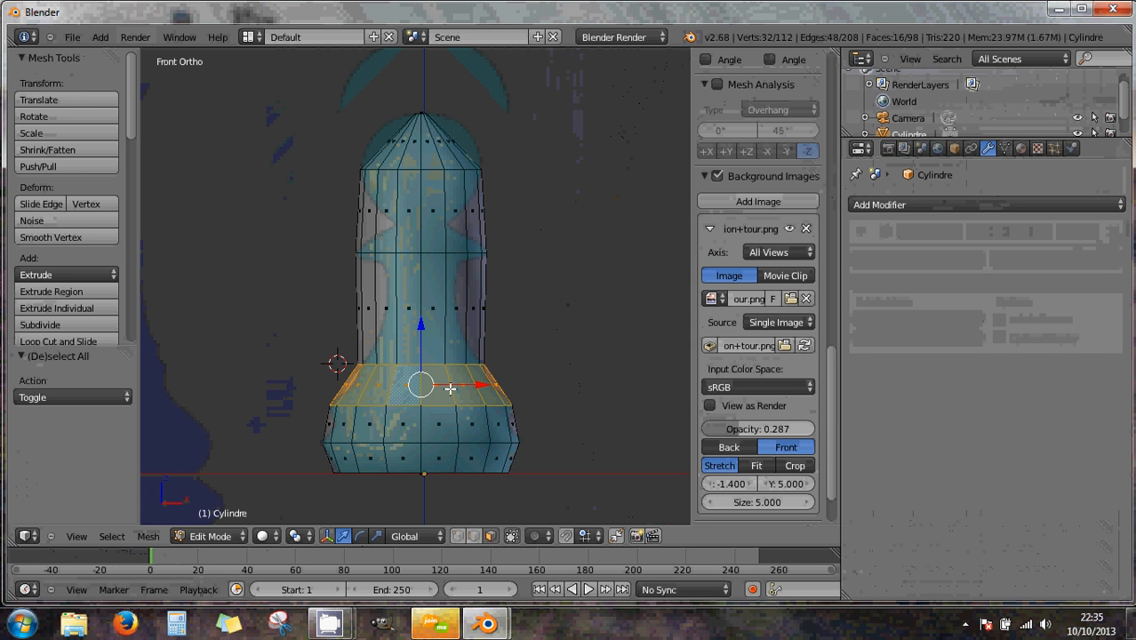
click(112, 536)
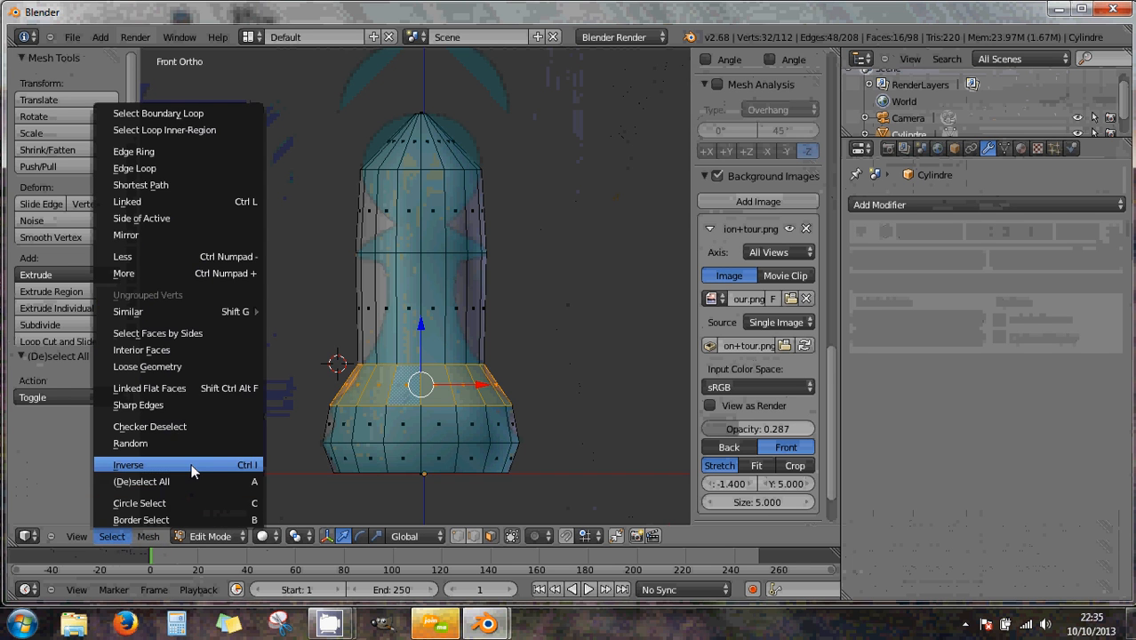
click(191, 464)
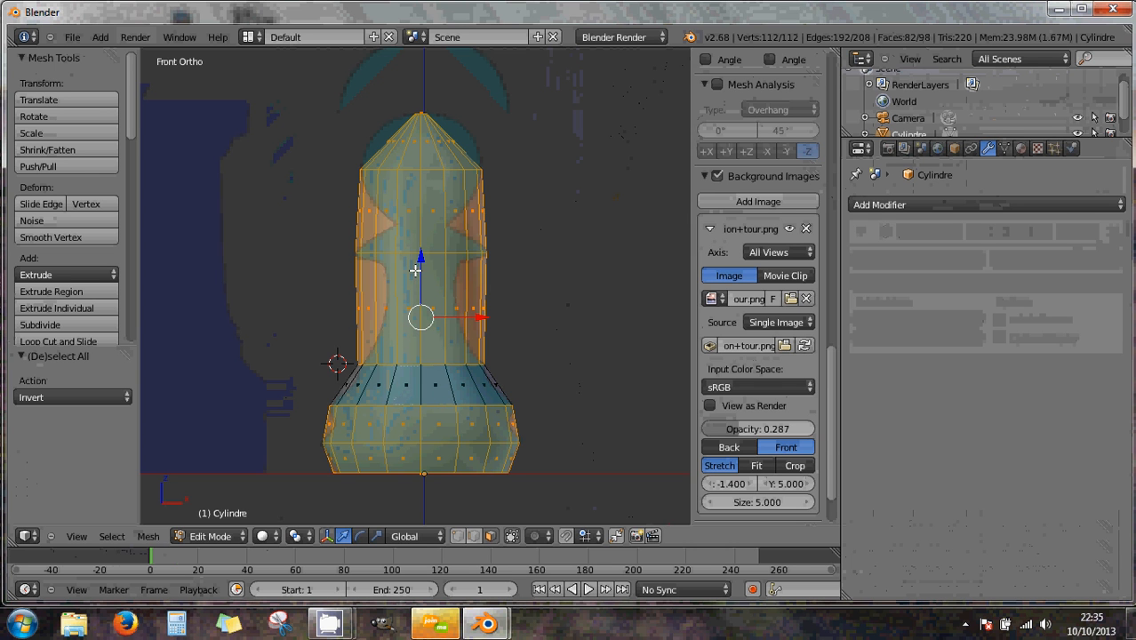
- In edge selection mode, select only the edge loop at the foot of the stem and invert the selection
click(457, 538)
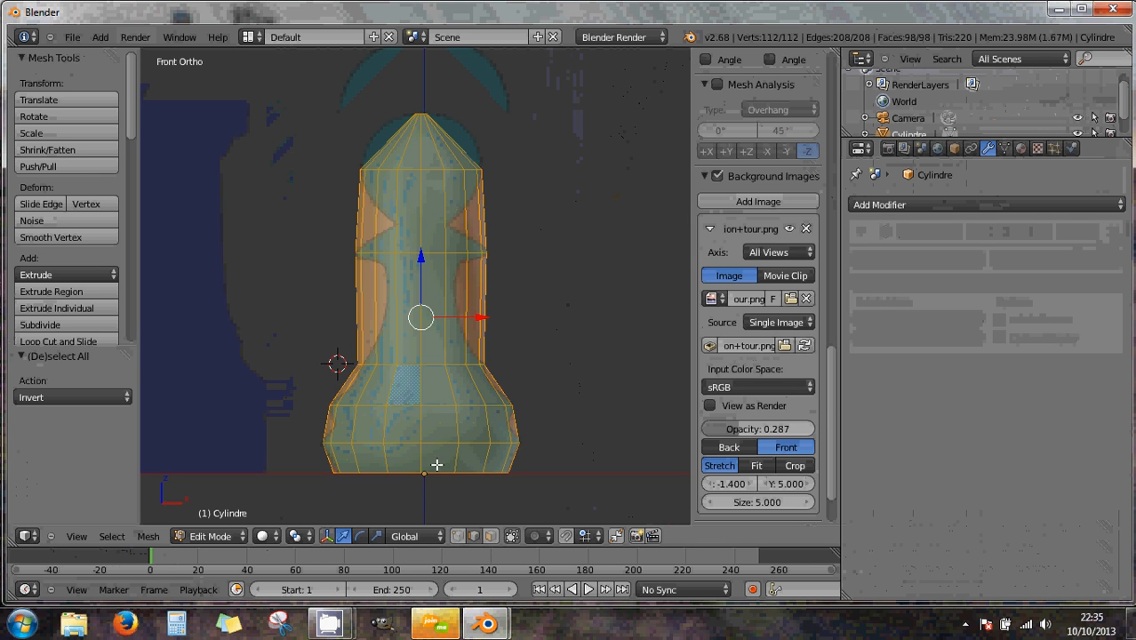
key(a)
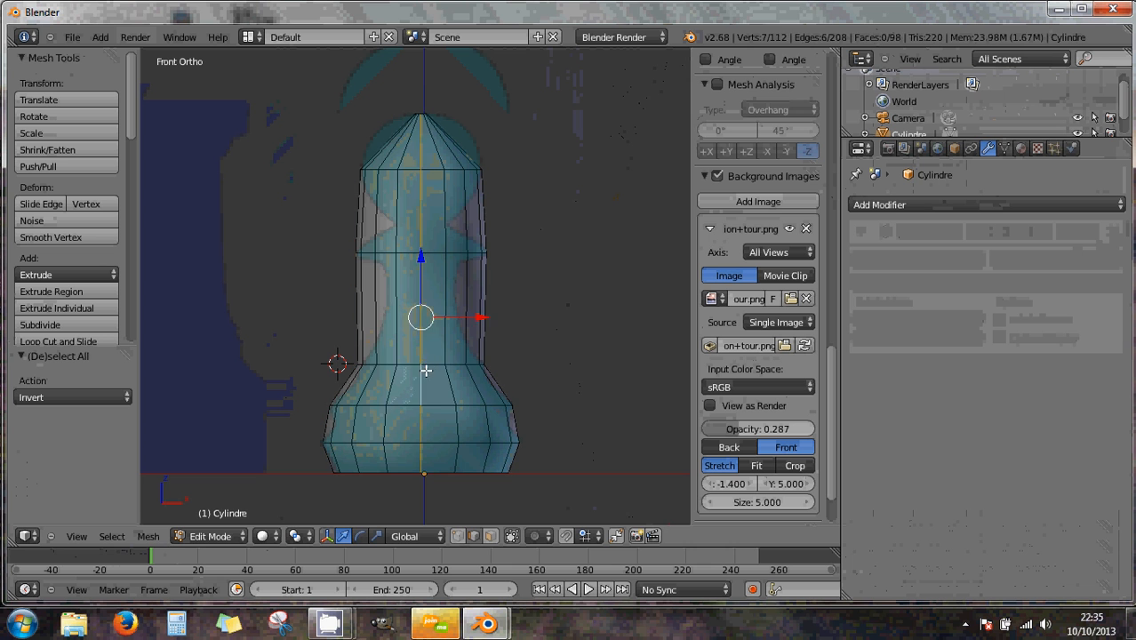
alt+right_click(427, 364)
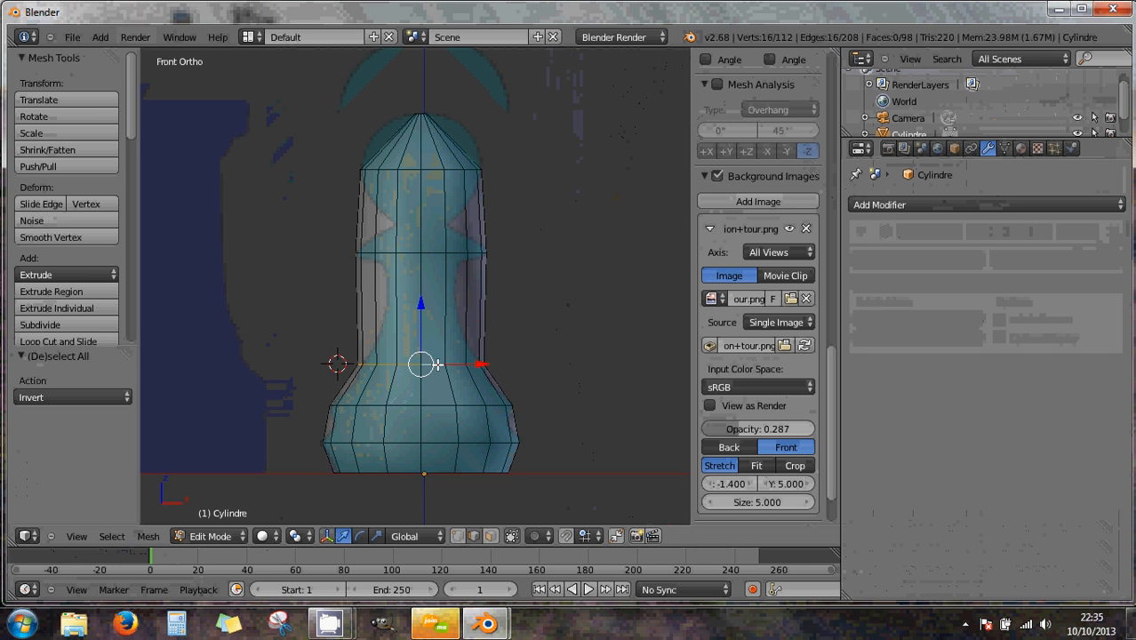
key(ctrl+i)
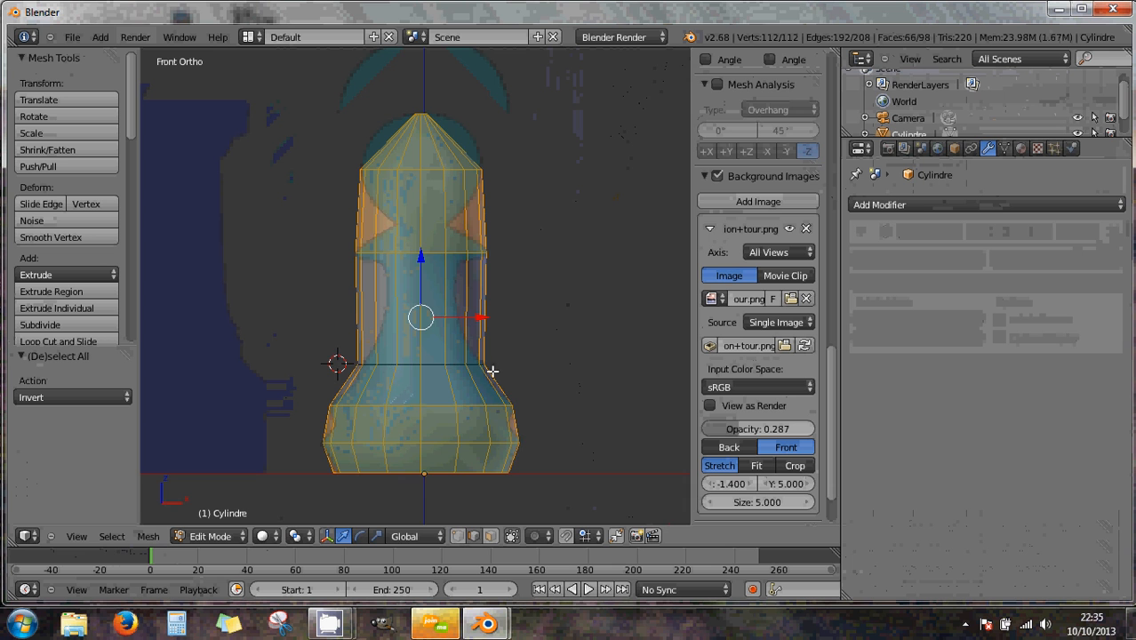
scroll(469, 367, up, 2)
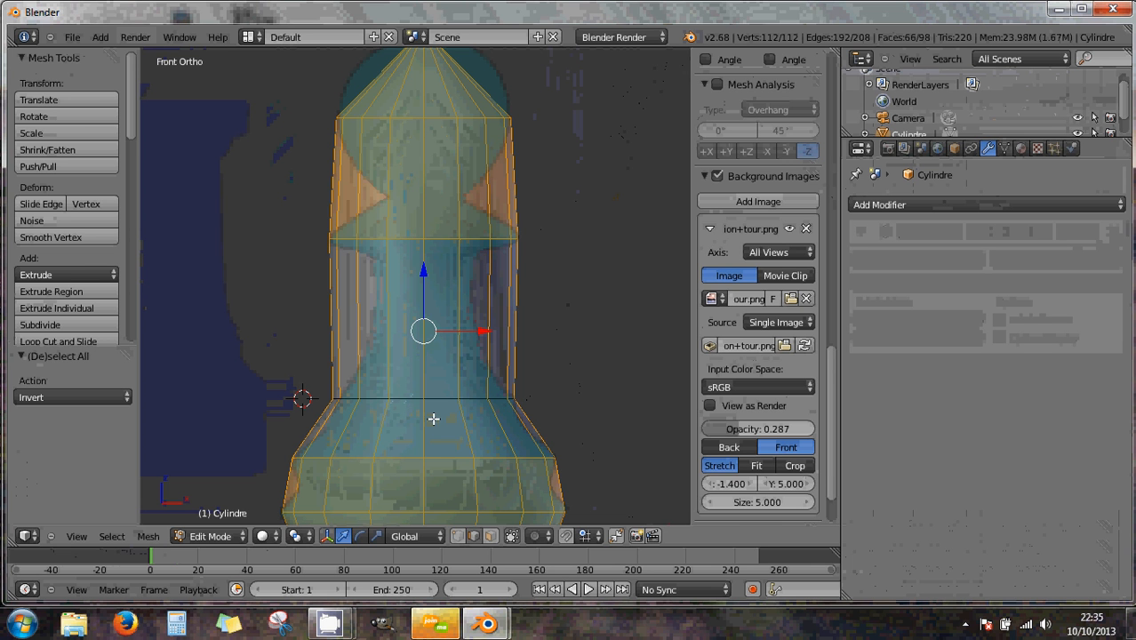
- Switch to vertex selection, select only the vertex loop at the foot of the stem, and apply Inverse to it
click(457, 536)
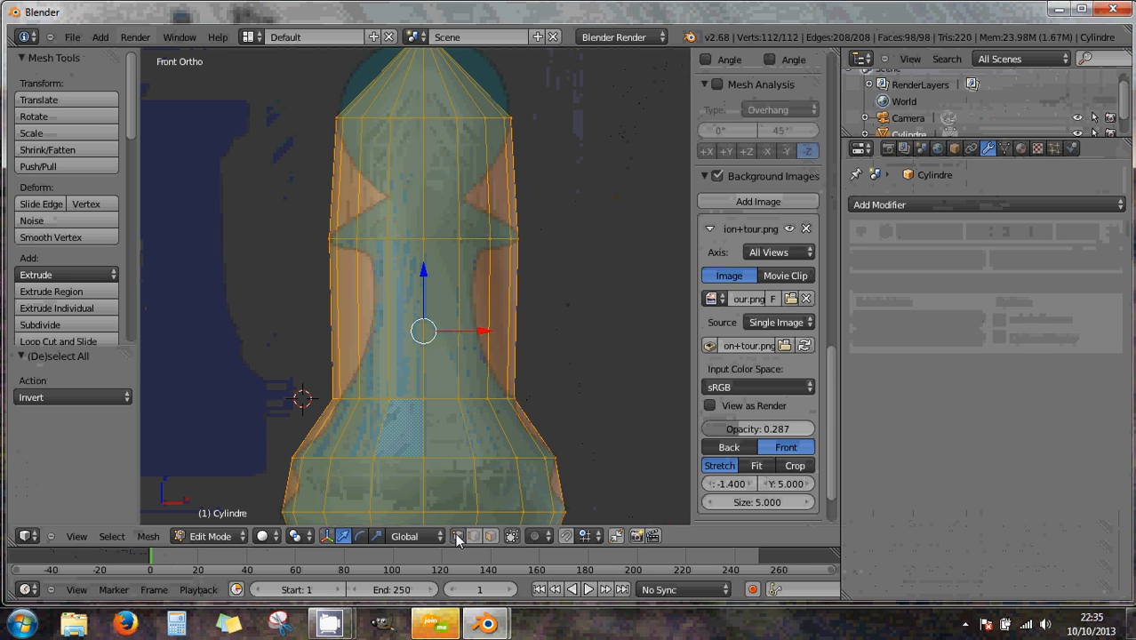
key(a)
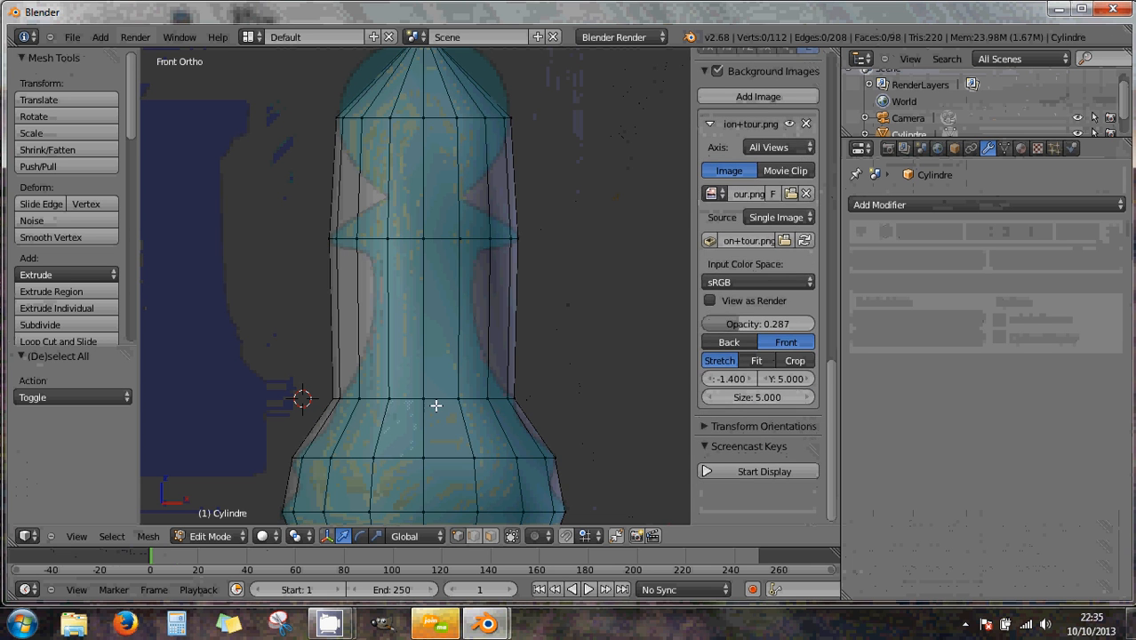
alt+right_click(440, 400)
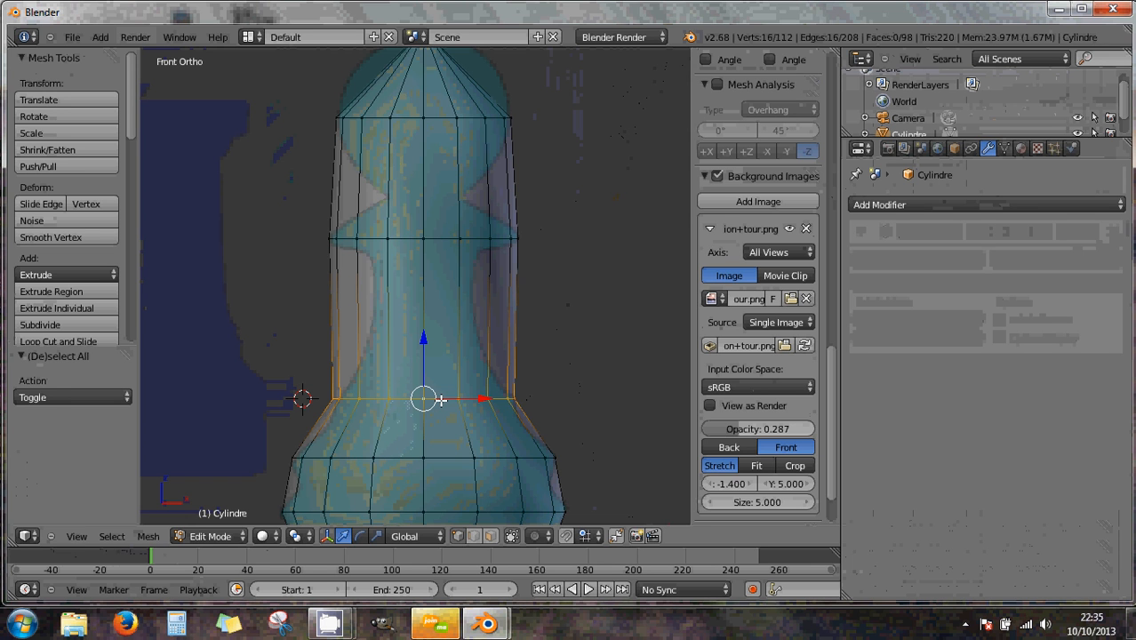
key(ctrl+i)
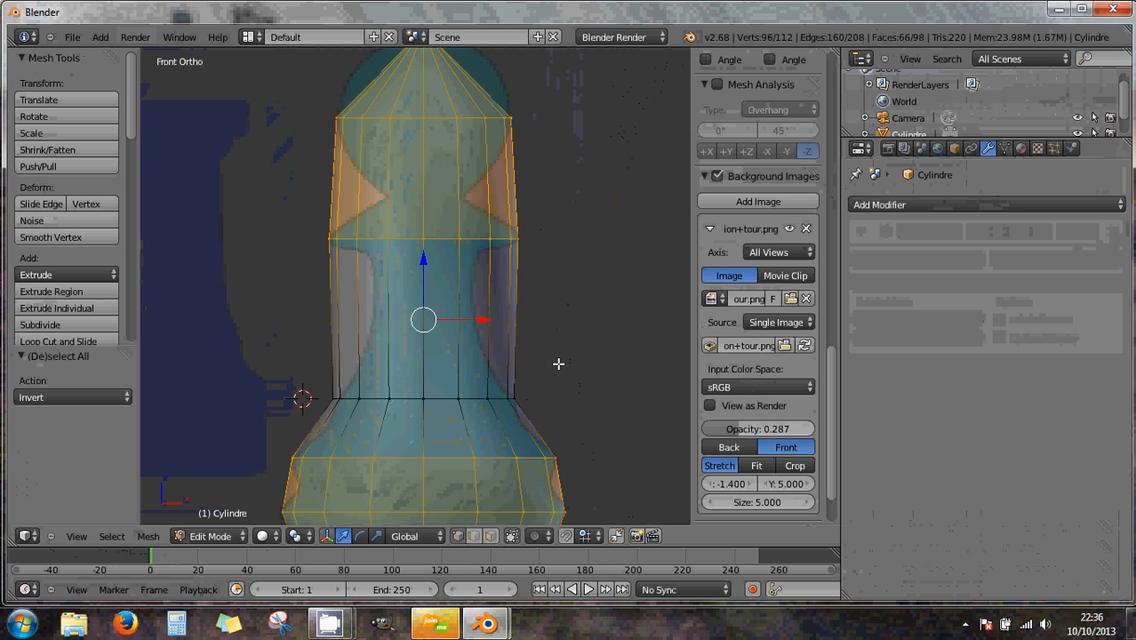
scroll(561, 370, down, 1)
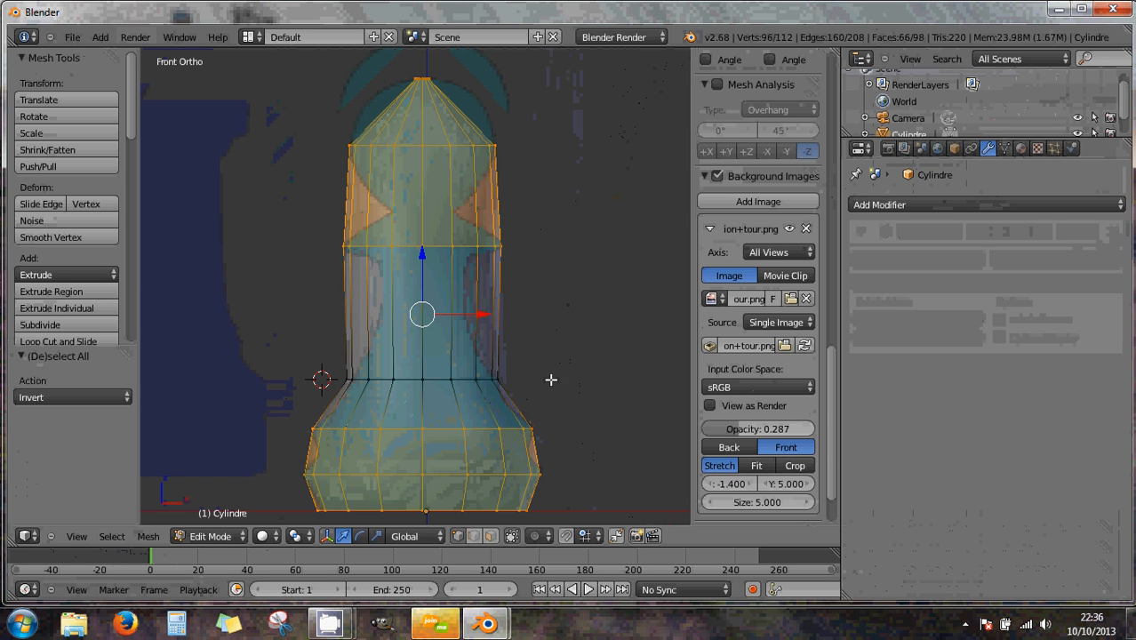
- Select the edge loop at the collar and try scaling it up by about 1.571
alt+right_click(416, 378)
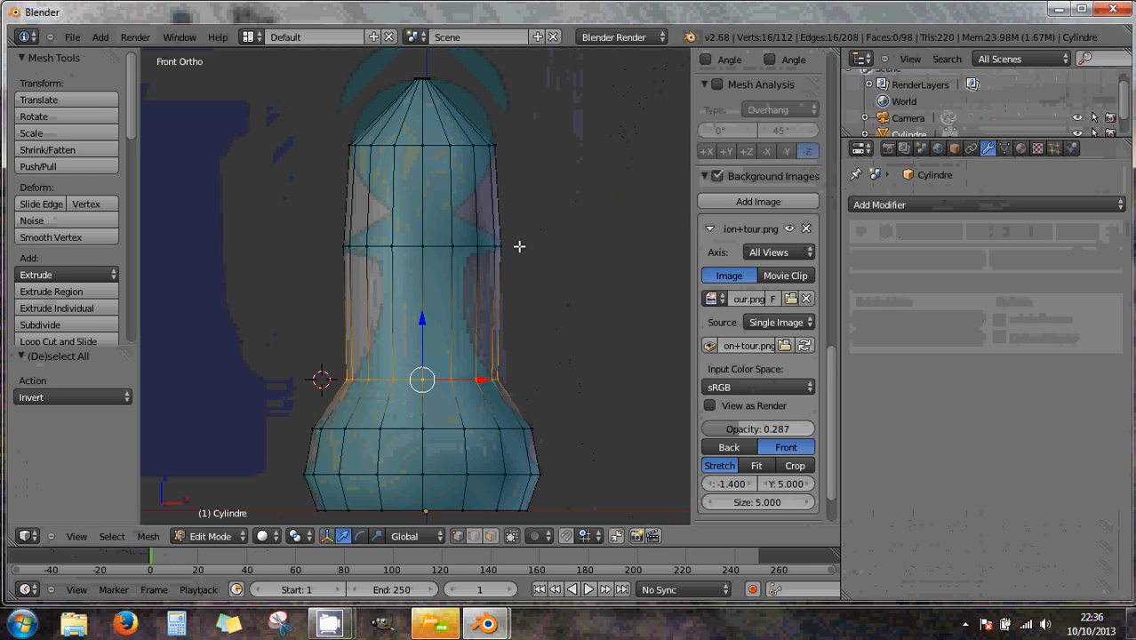
alt+right_click(439, 246)
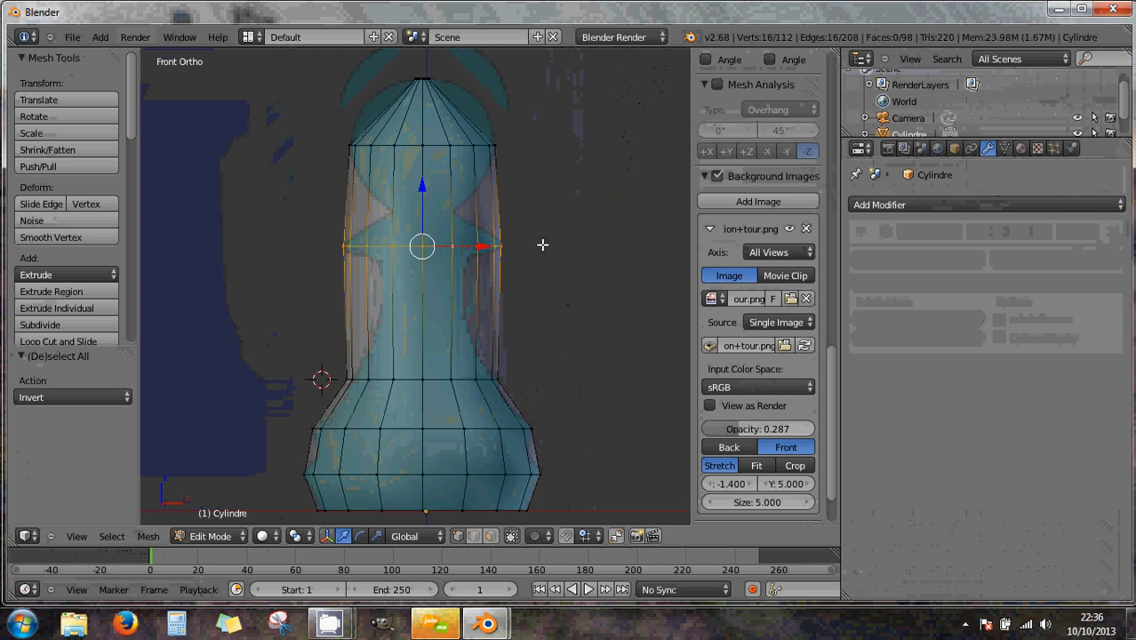
key(a)
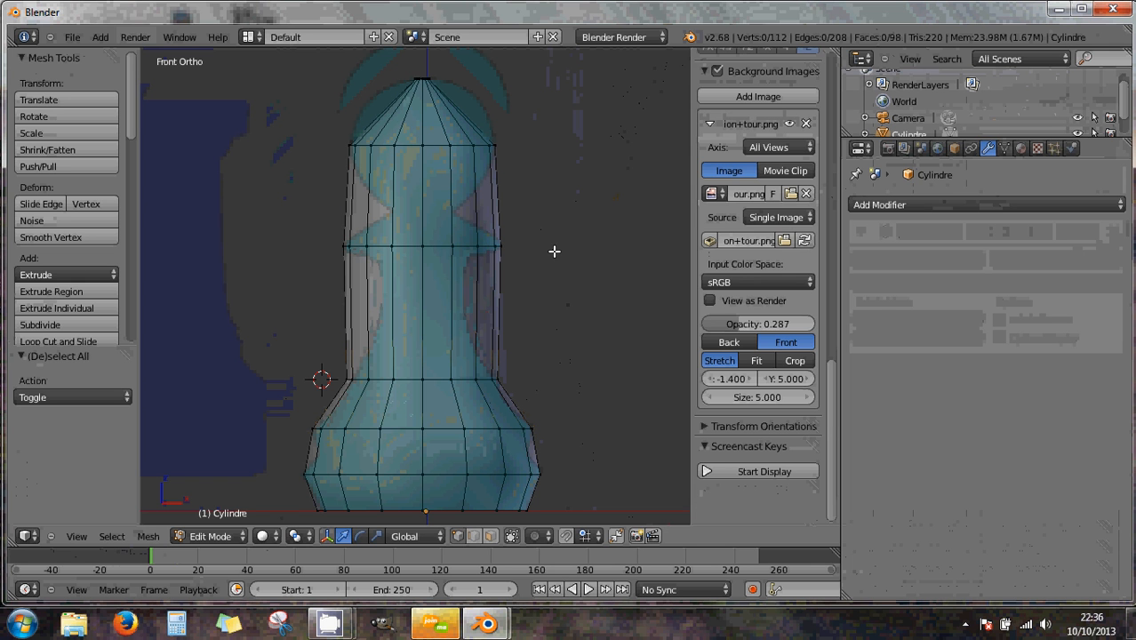
alt+right_click(466, 248)
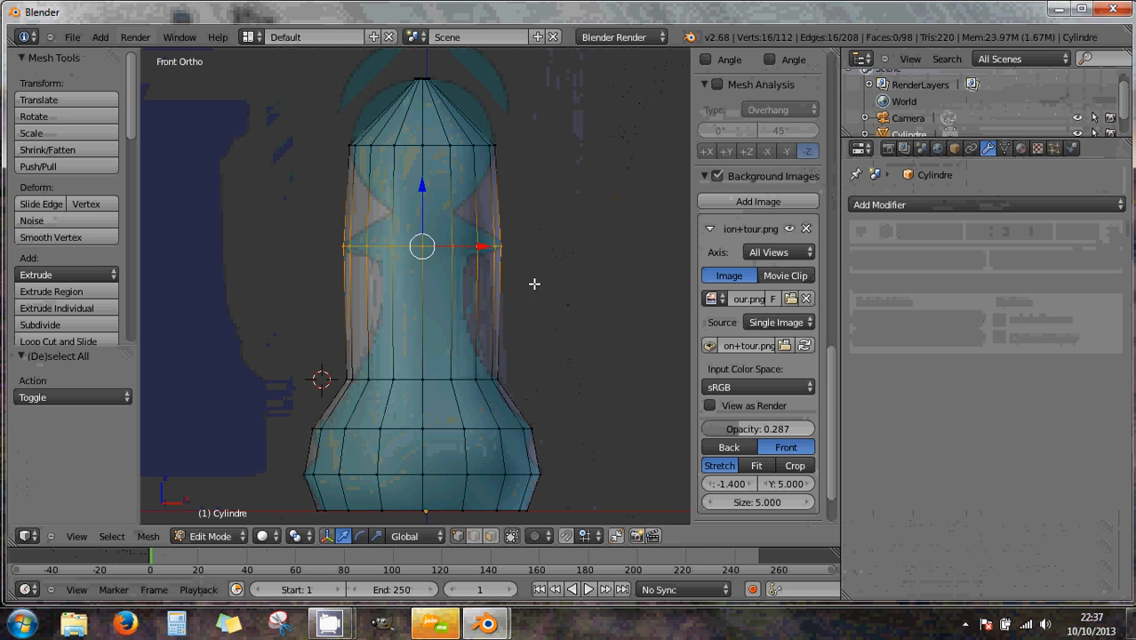
key(s)
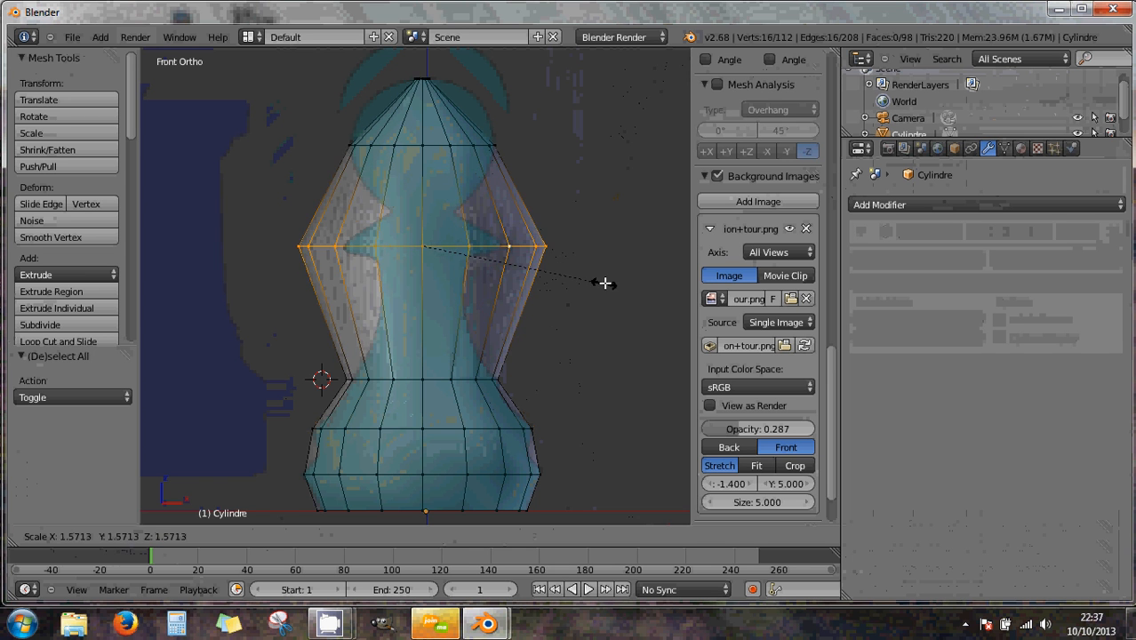
right_click(591, 282)
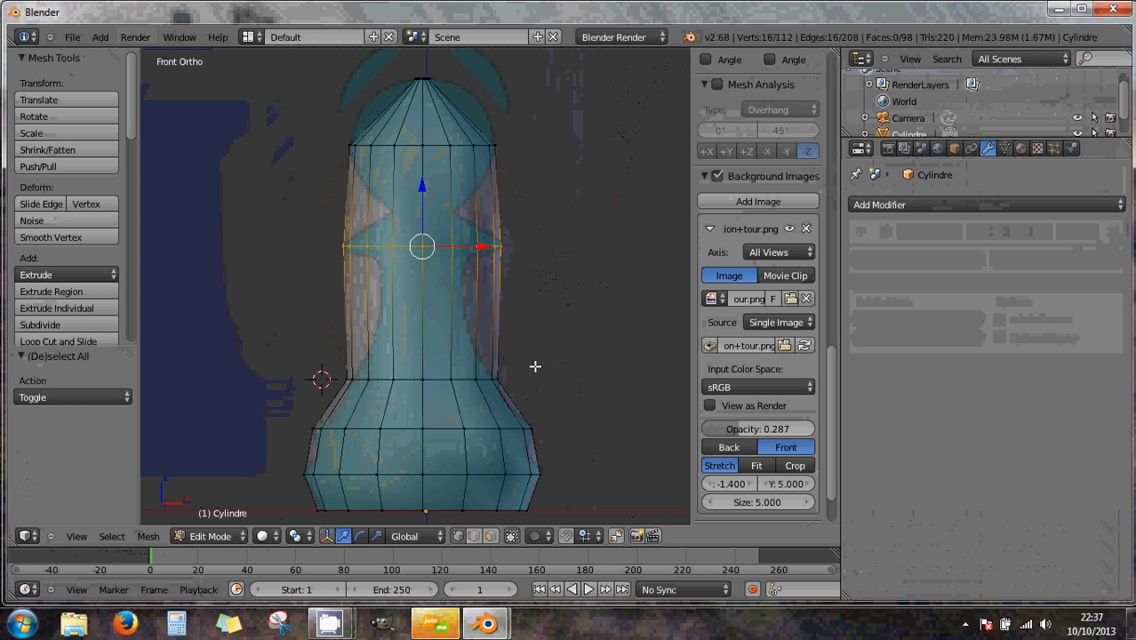
- Cycle the mesh select mode through Vertex, Edge and Face, return to Vertex, and select the collar's edge loop
key(ctrl+Tab)
key(ctrl+Tab)
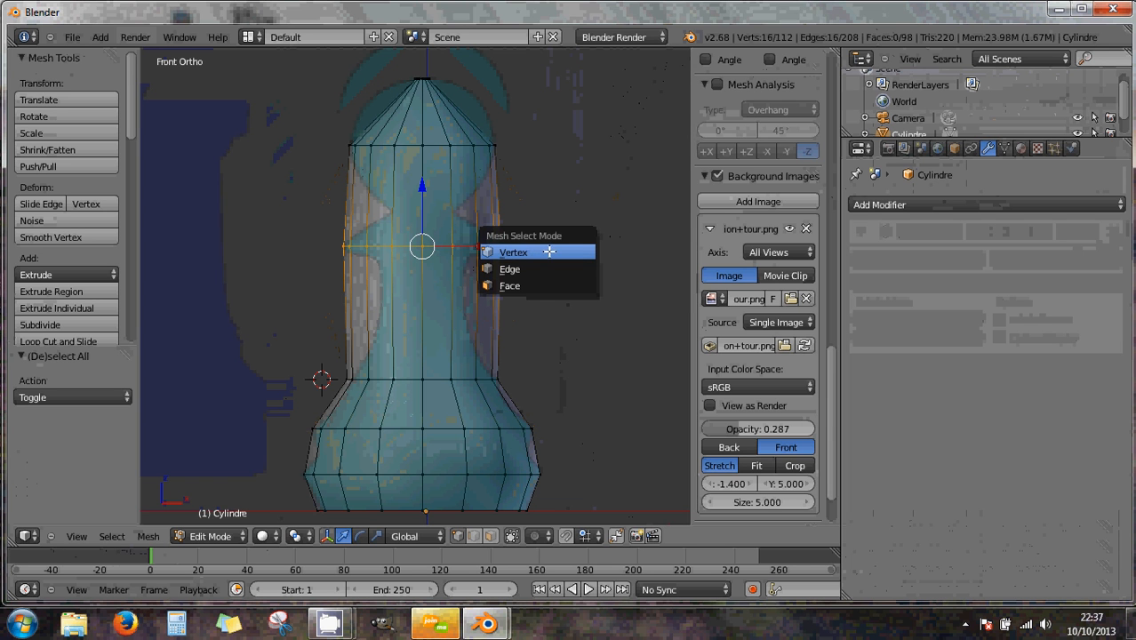
click(549, 251)
key(ctrl+Tab)
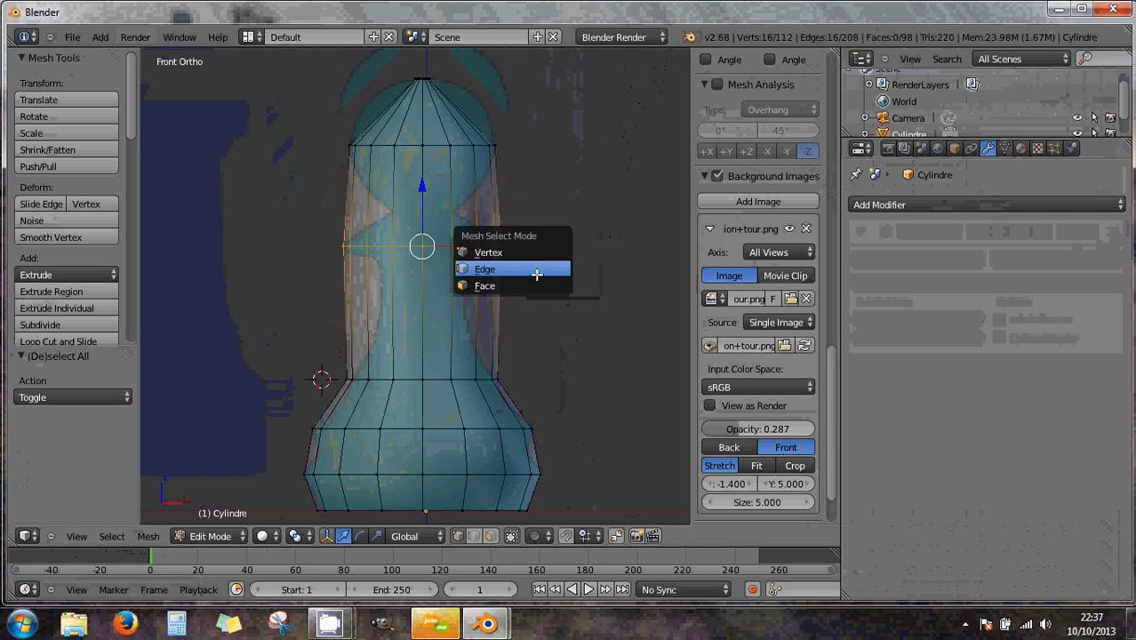
click(538, 271)
key(ctrl+Tab)
click(489, 292)
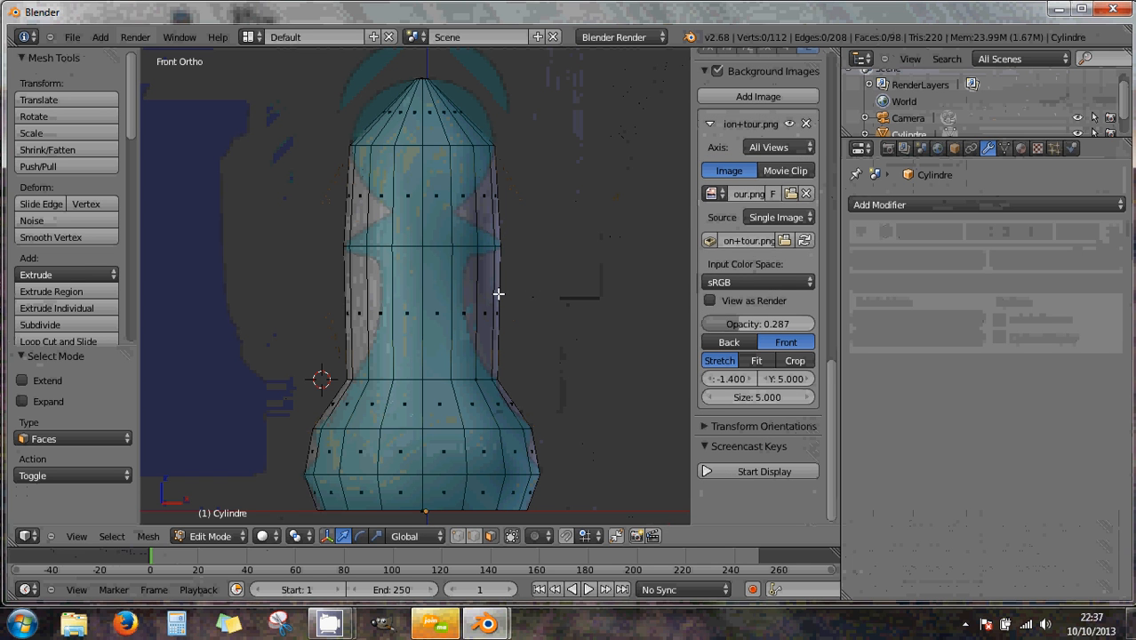
key(ctrl+Tab)
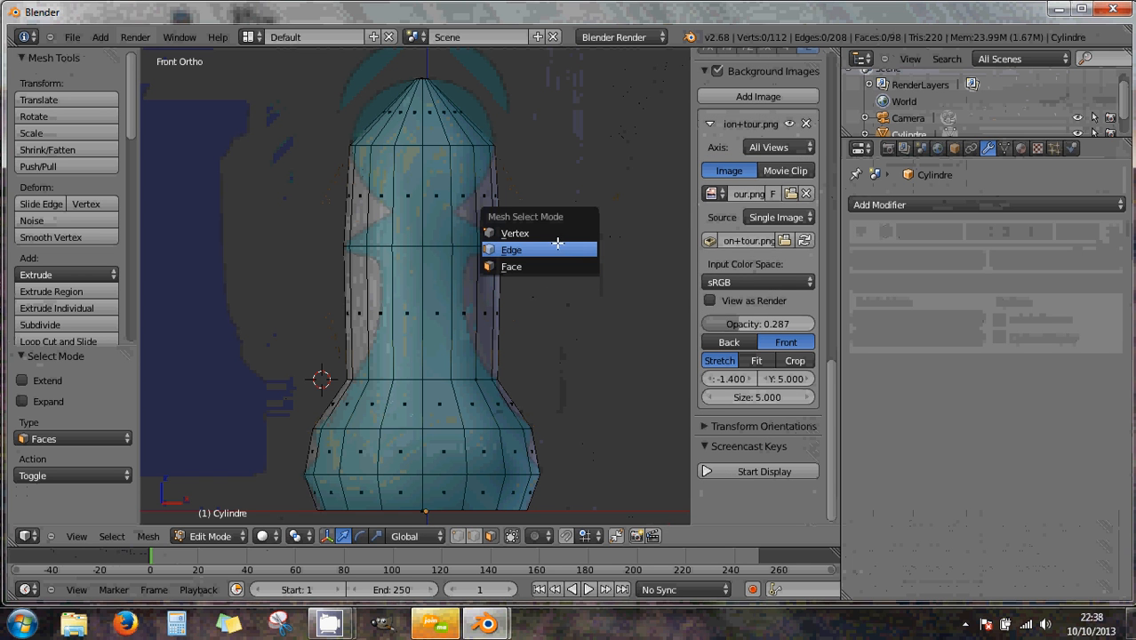
click(547, 233)
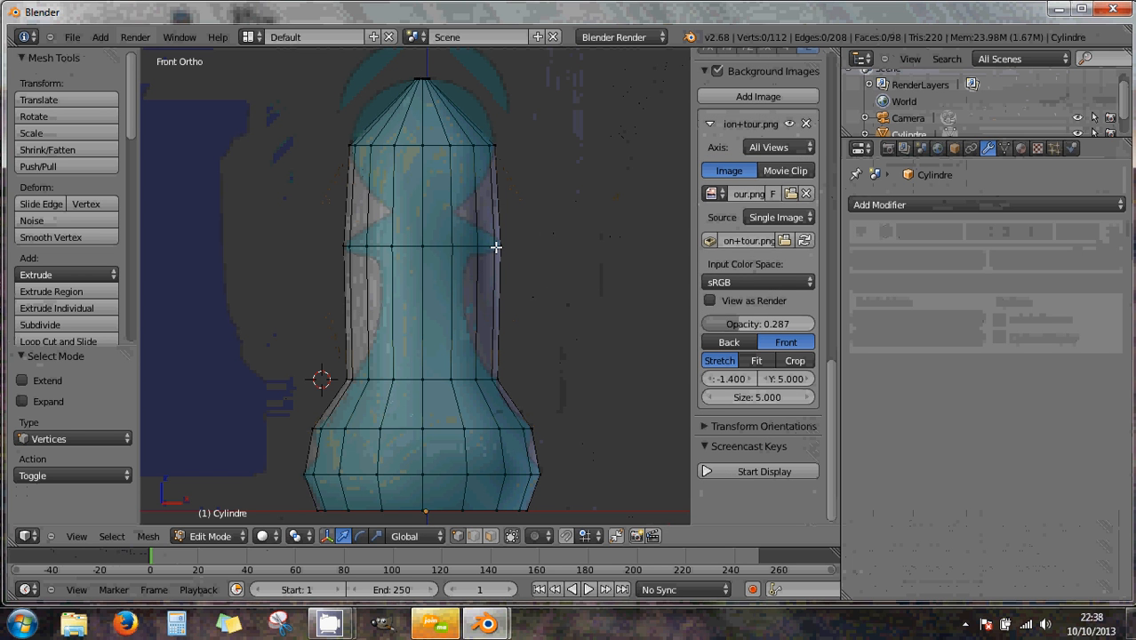
alt+right_click(468, 242)
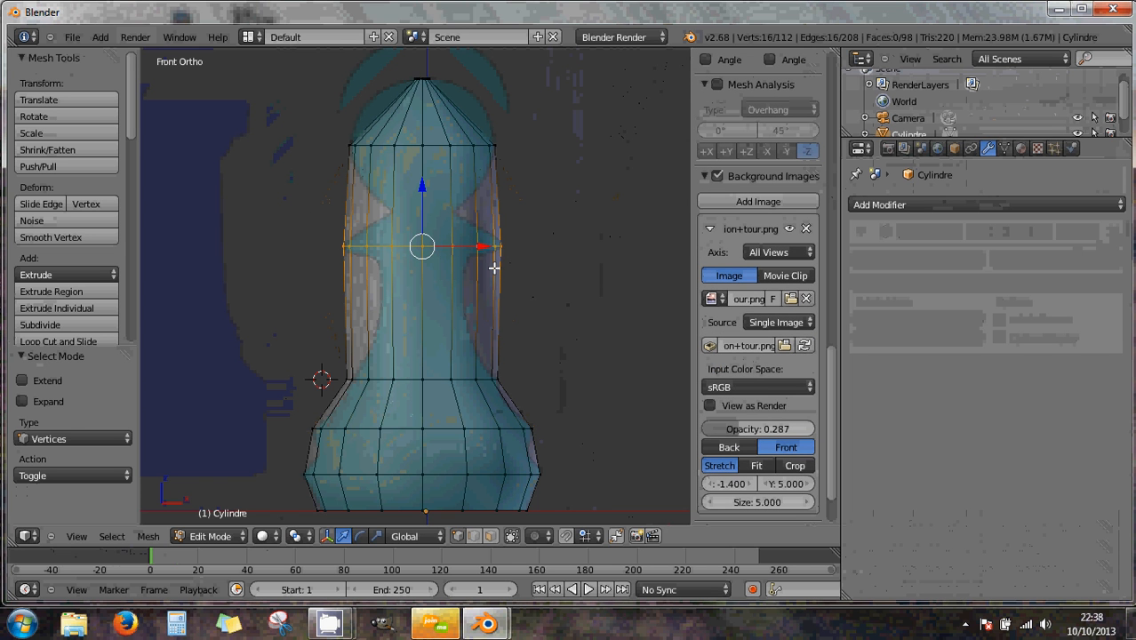
- Switch the mesh select mode to Face and select the face loop around the stem below the collar
key(ctrl+Tab)
click(475, 304)
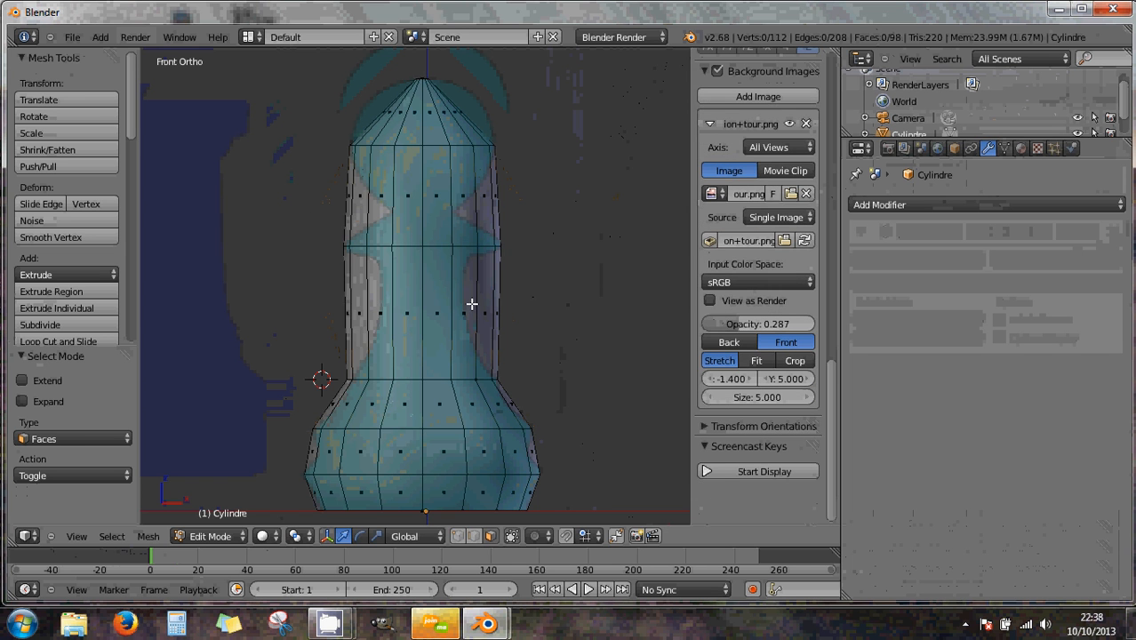
alt+right_click(464, 305)
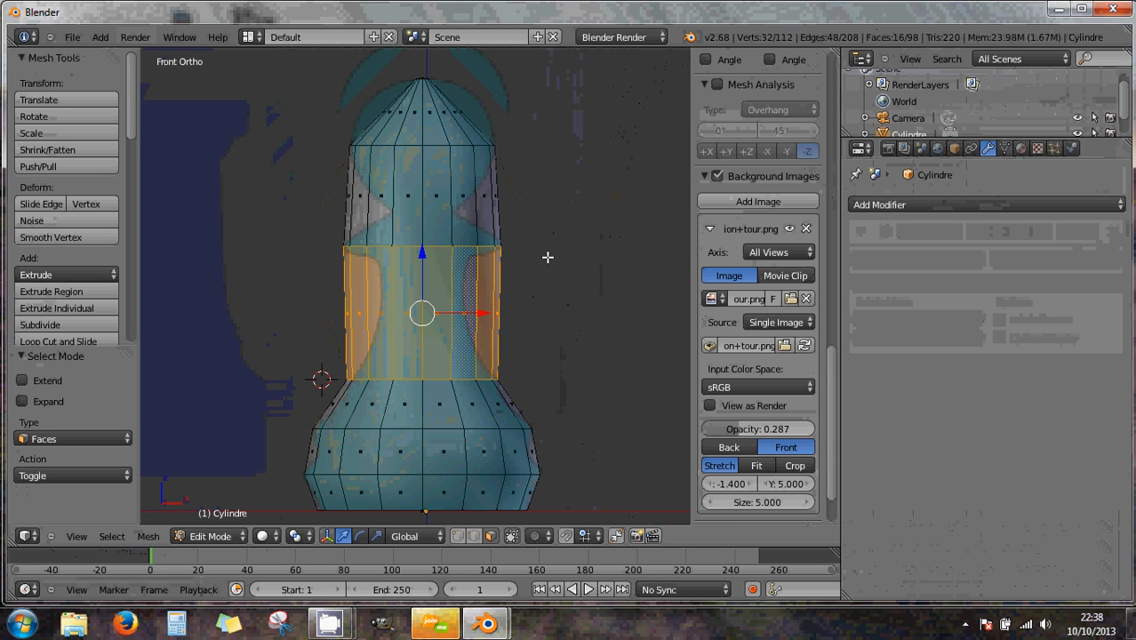
- Return the mesh select mode to Vertex and reselect the edge loop at the collar
key(ctrl+Tab)
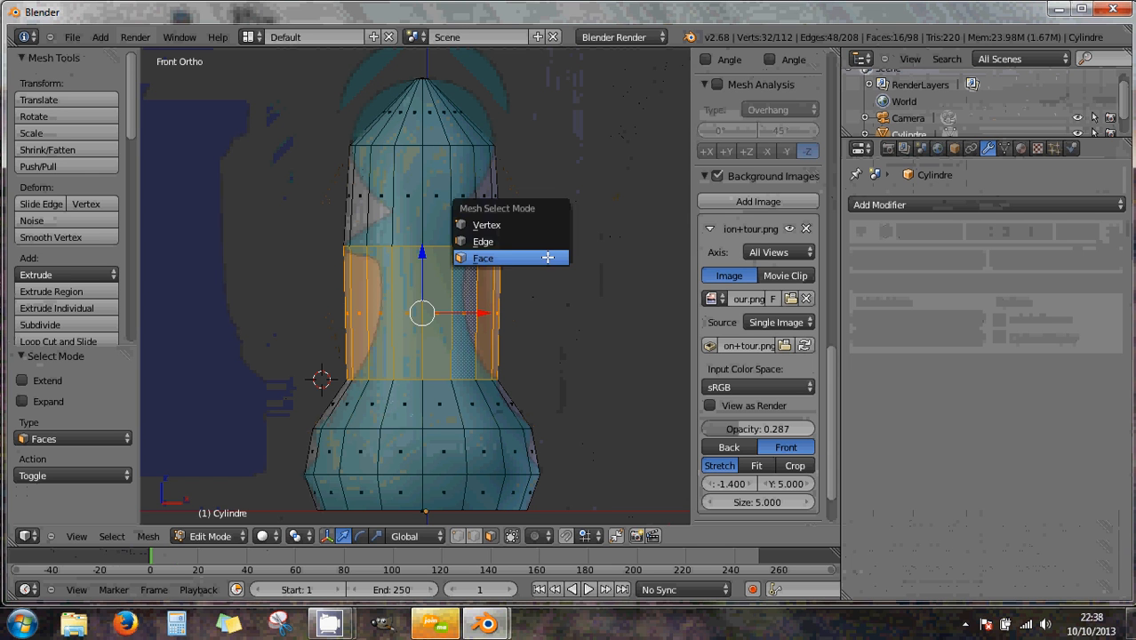
click(516, 225)
alt+right_click(465, 253)
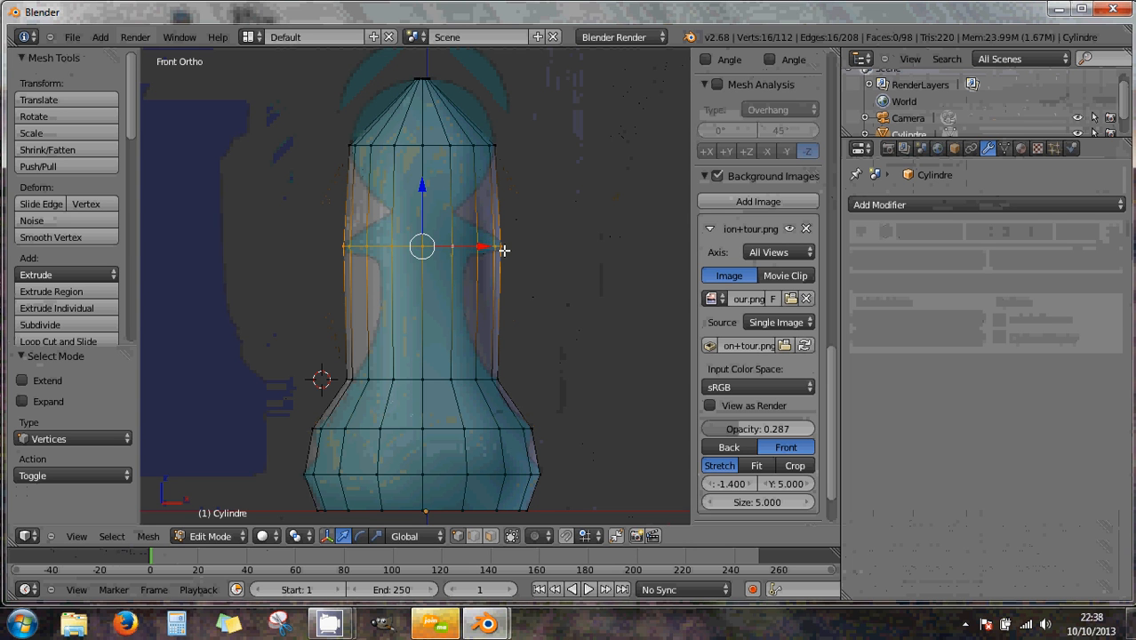
- Clear the selection, choose vertex select mode and select the edge loop around the middle of the cylinder's body
key(a)
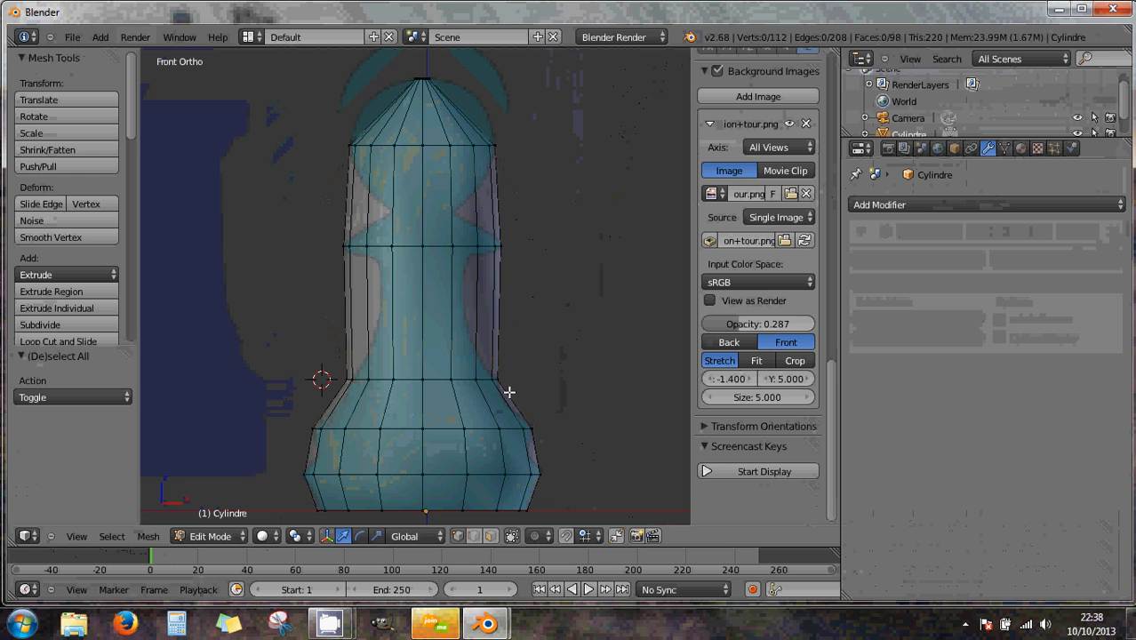
key(ctrl+Tab)
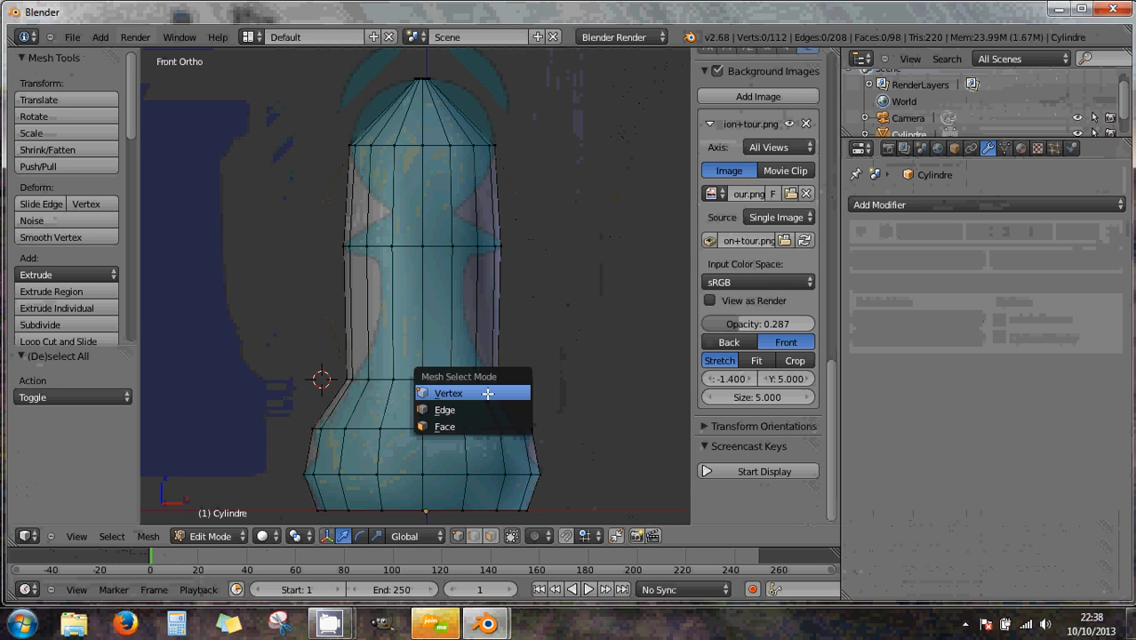
click(488, 393)
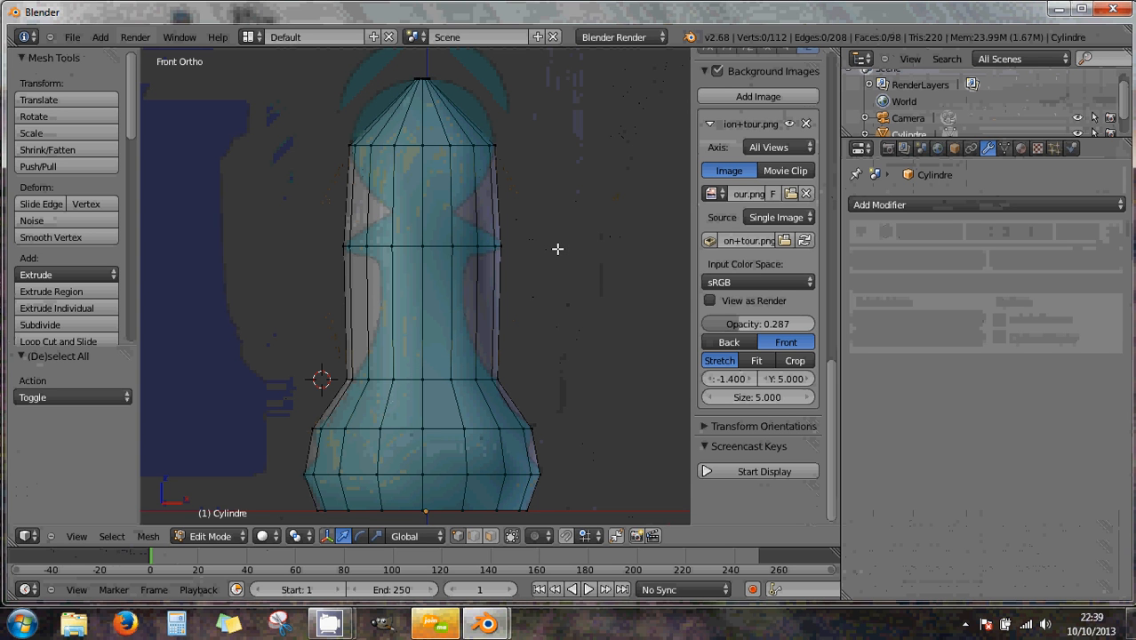
alt+right_click(466, 246)
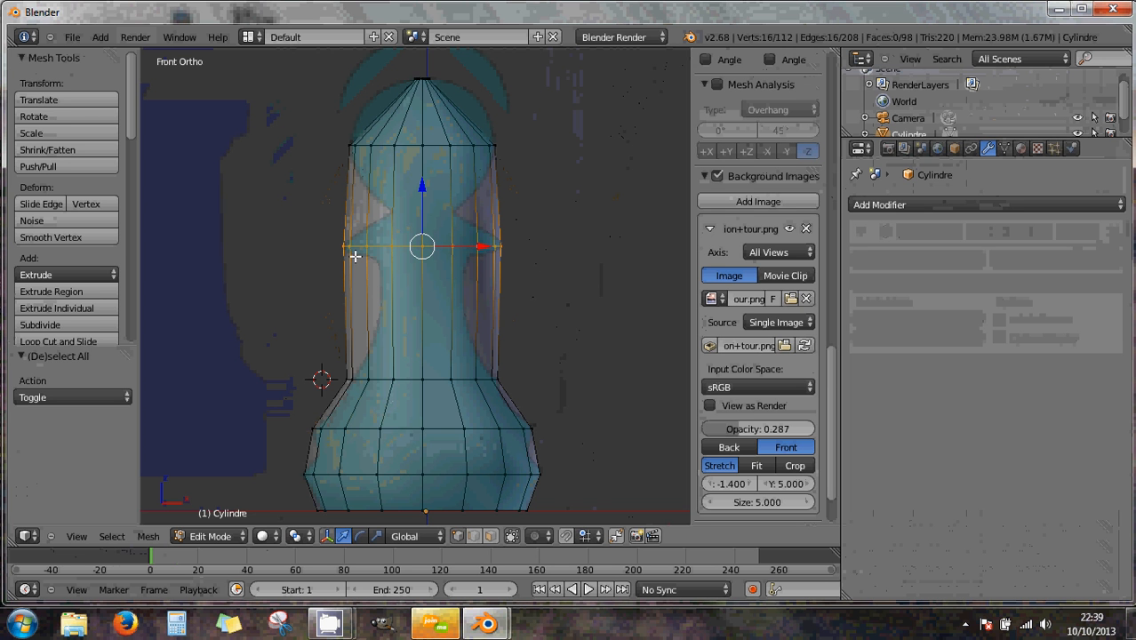
- Scale the selected middle edge loop uniformly by 1.003
middle_drag(548, 254, 453, 313)
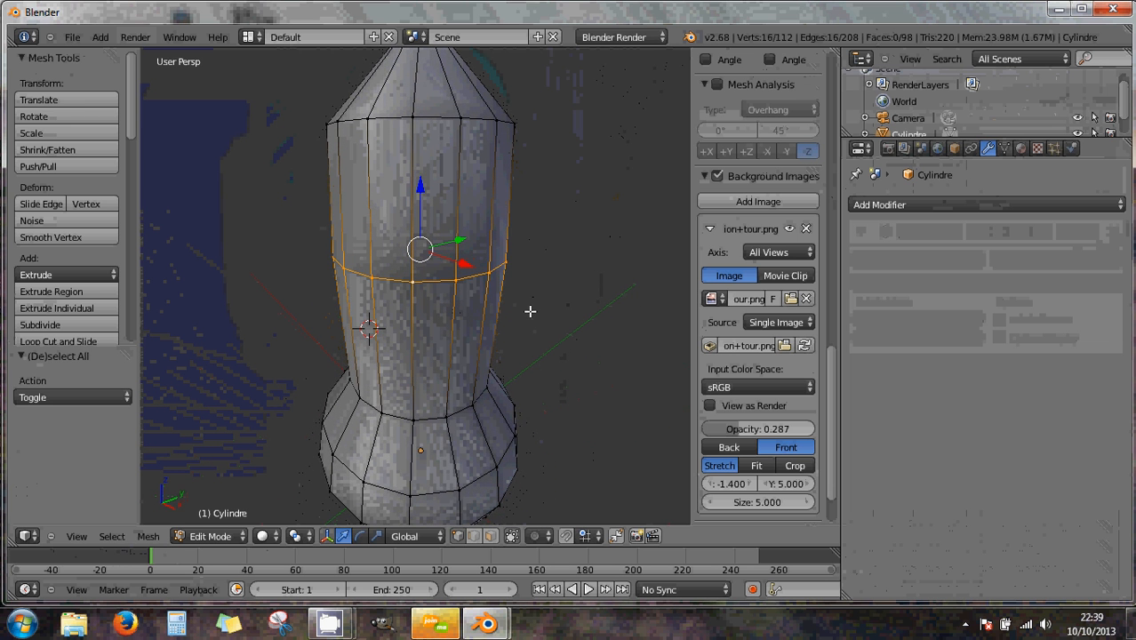
scroll(533, 312, down, 2)
key(KP_1)
key(KP_5)
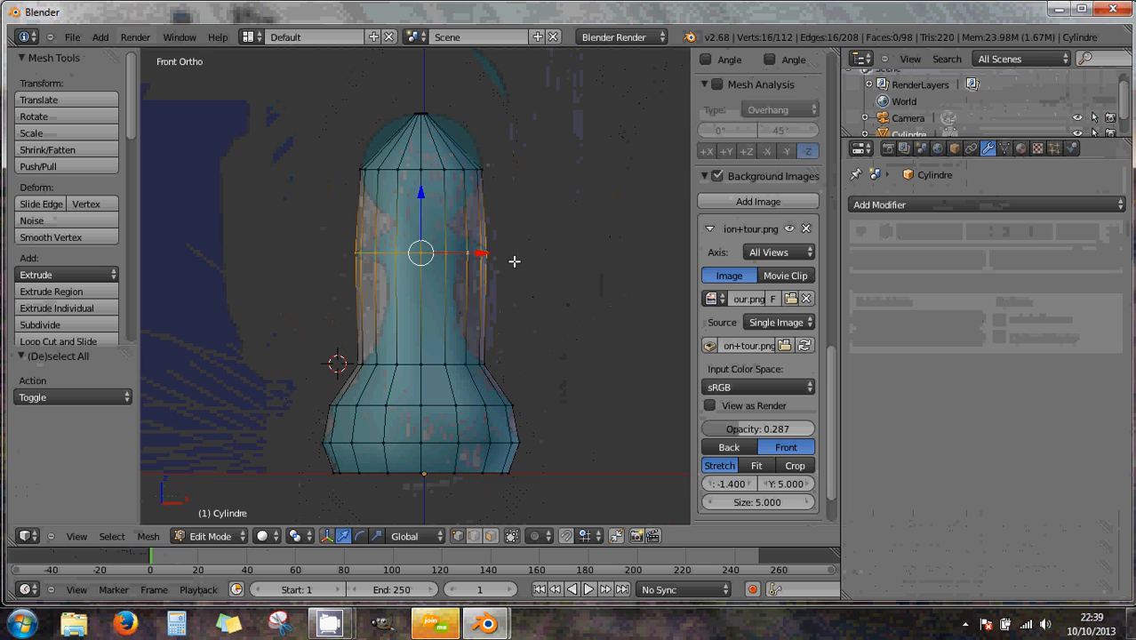
scroll(513, 260, up, 1)
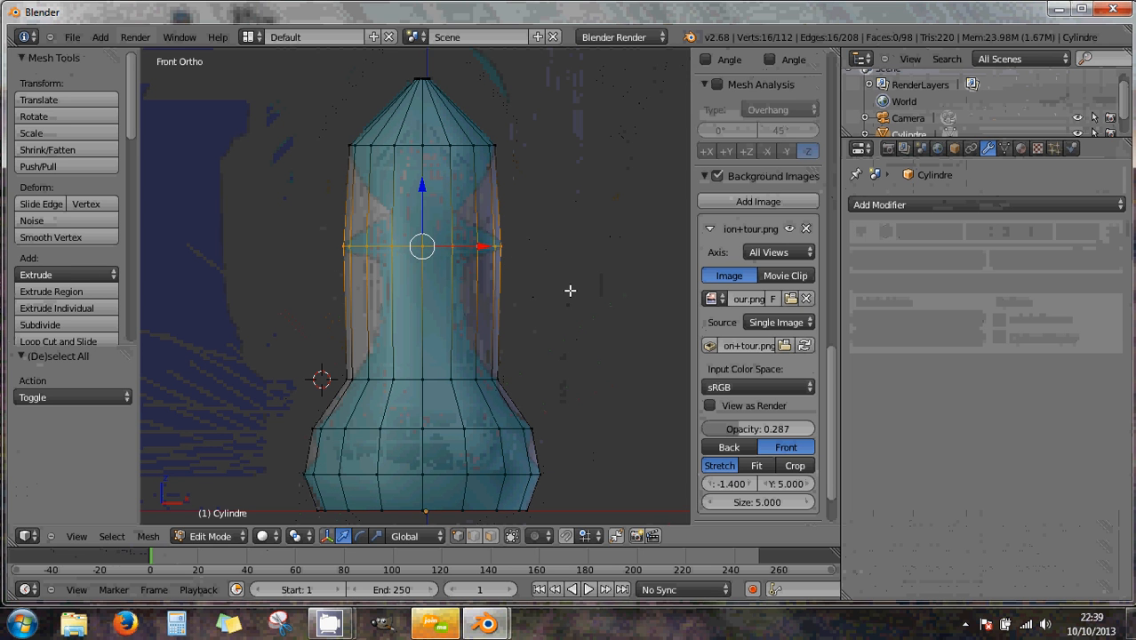
key(s)
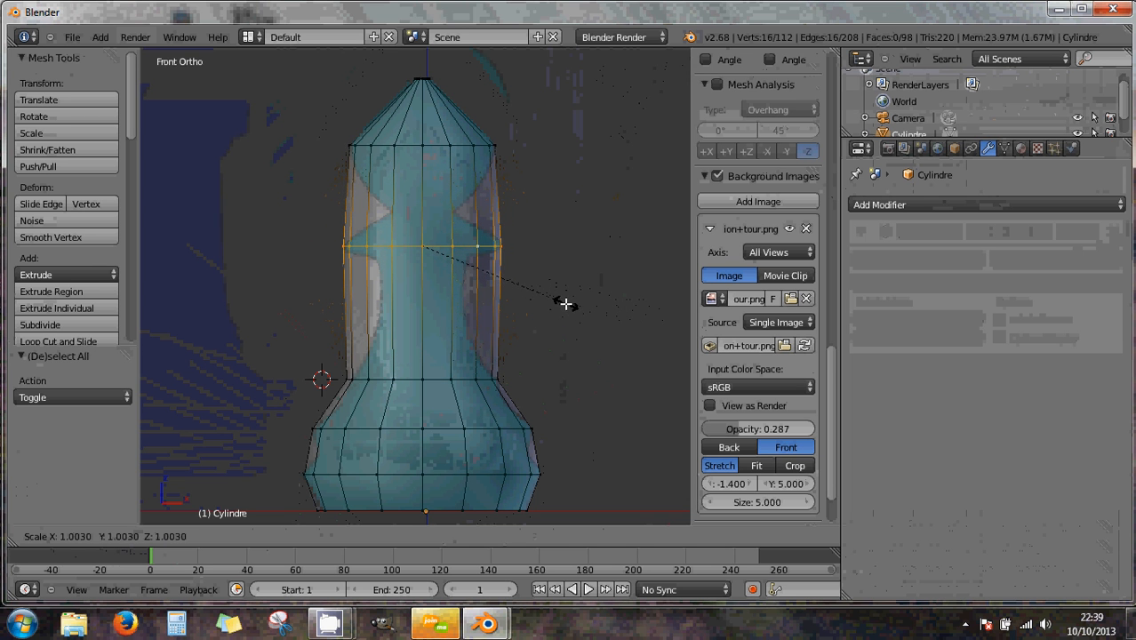
click(566, 304)
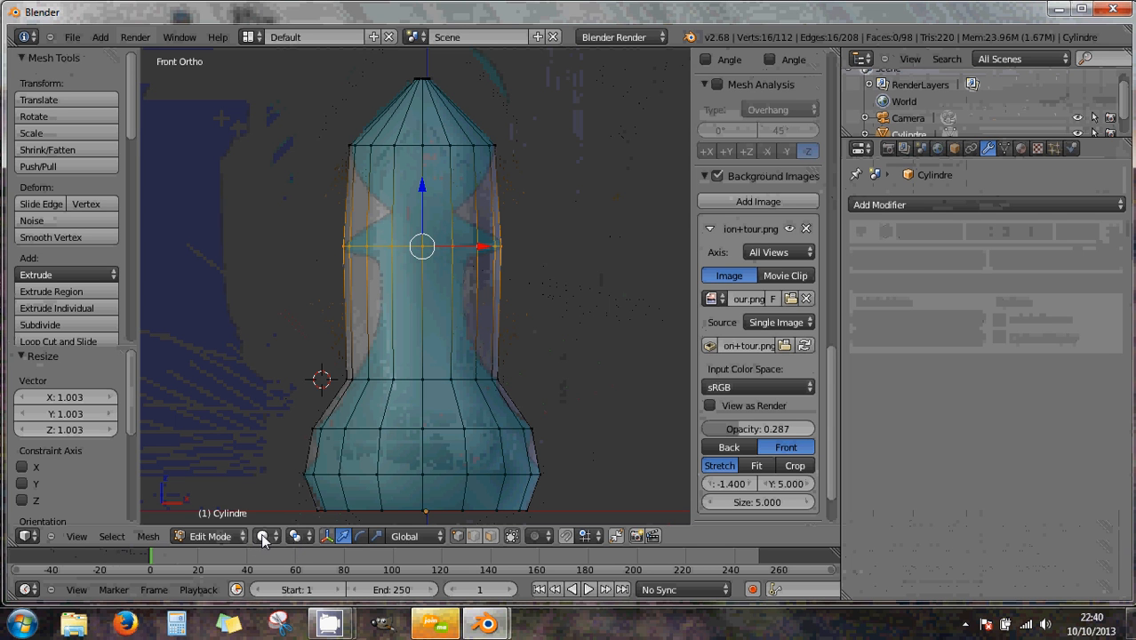
- Set the pivot point to Median Point and look through the list of available modifiers
click(296, 537)
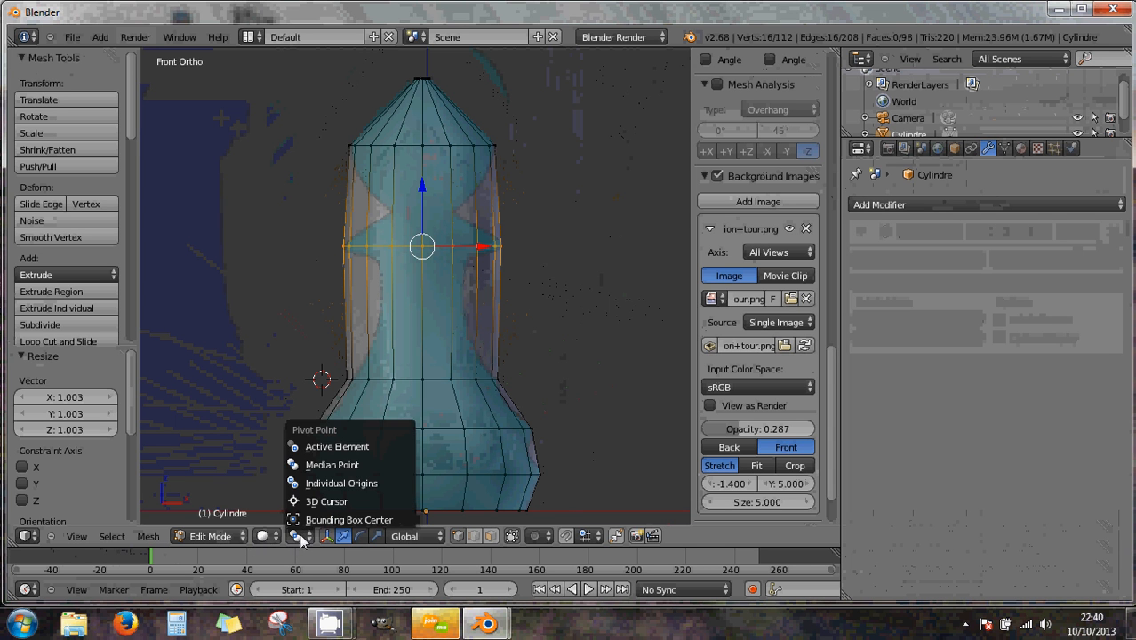
click(371, 466)
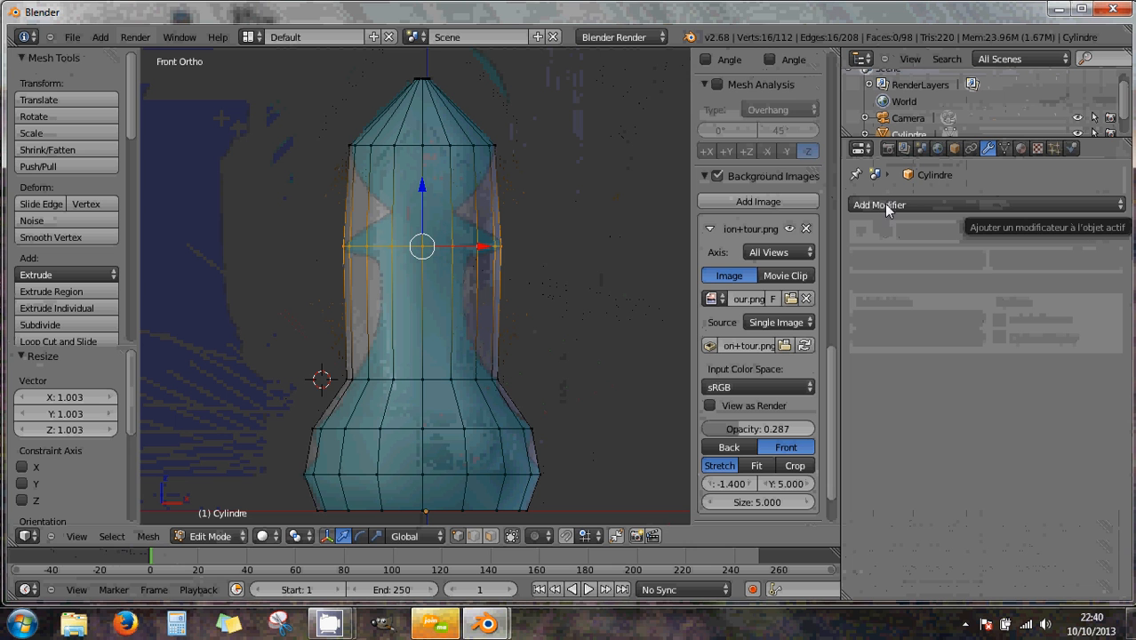
click(933, 204)
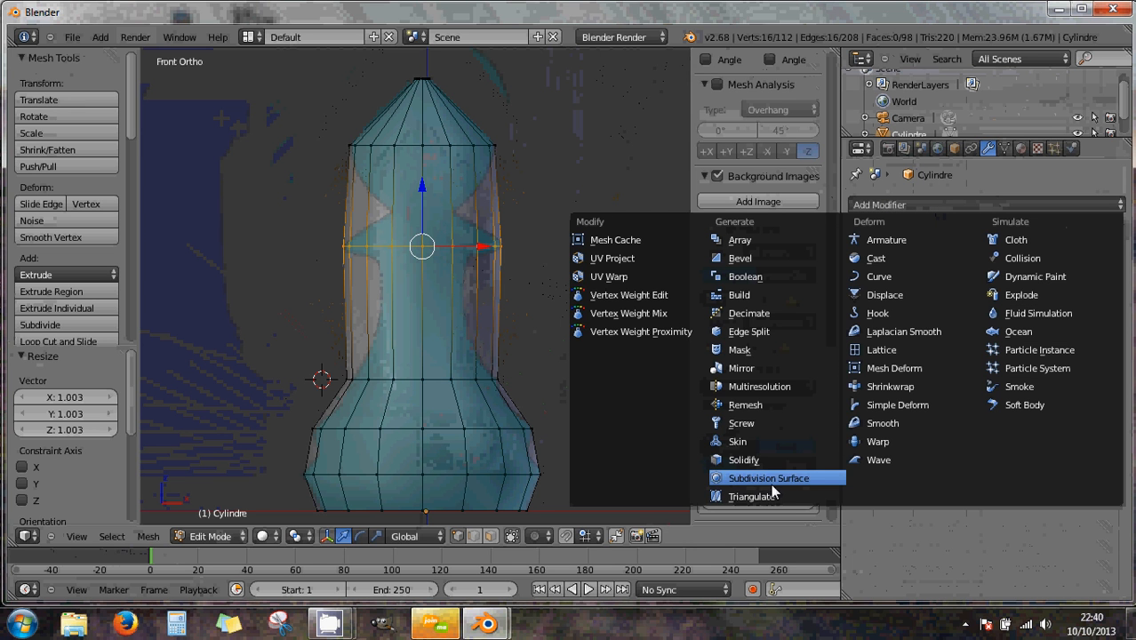
click(898, 517)
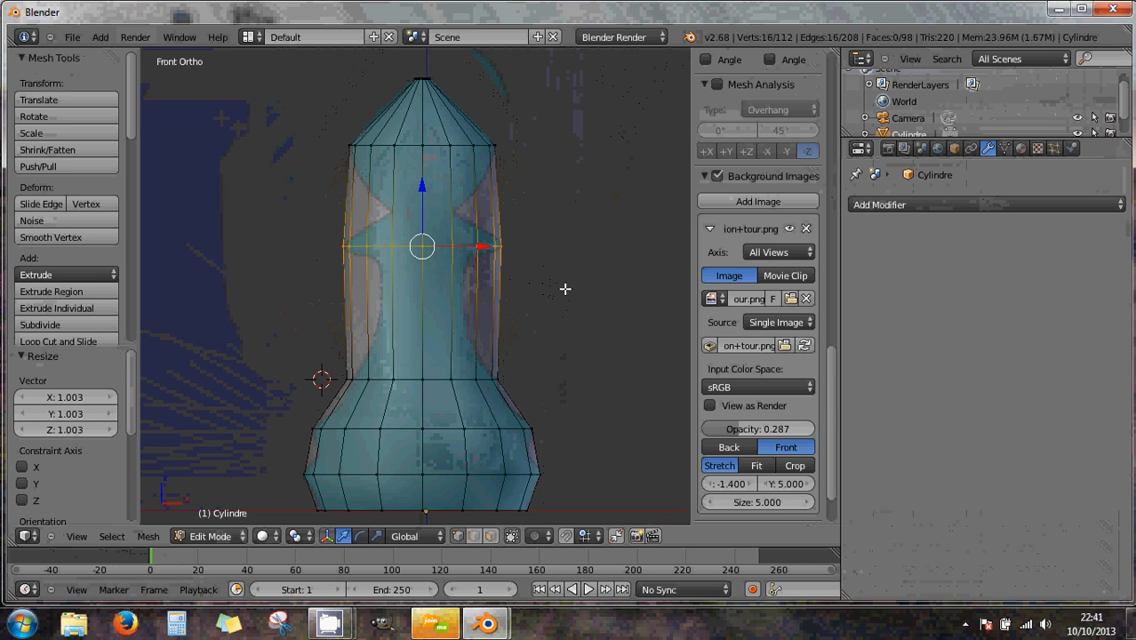
- Reselect the middle edge loop and try to scale it along the X axis in front view
middle_drag(566, 287, 520, 302)
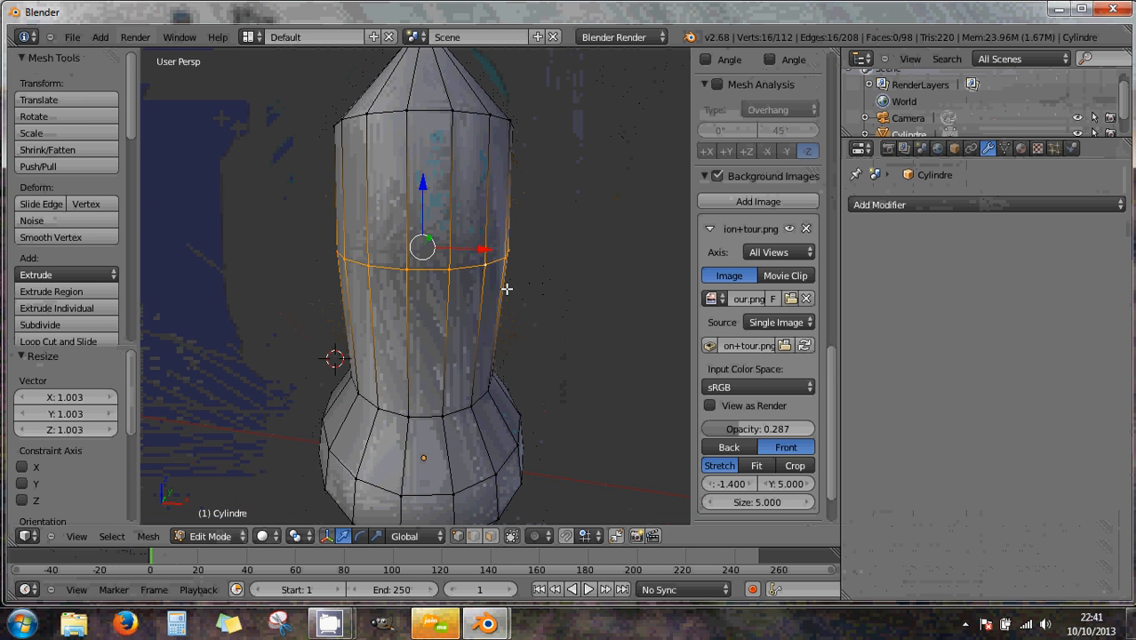
right_click(428, 271)
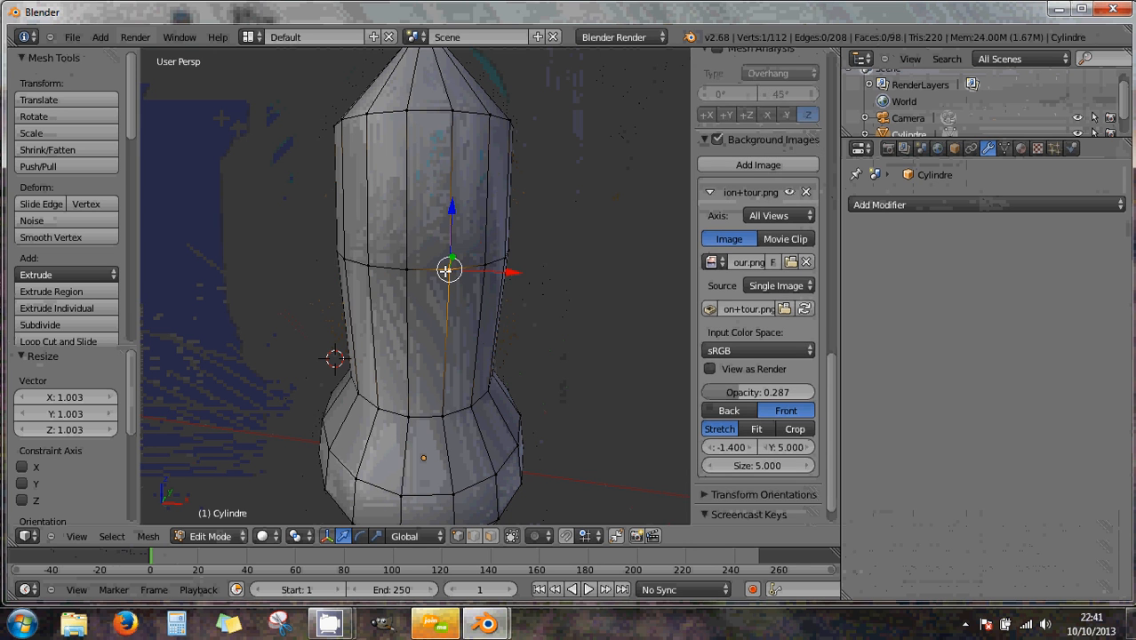
alt+right_click(424, 268)
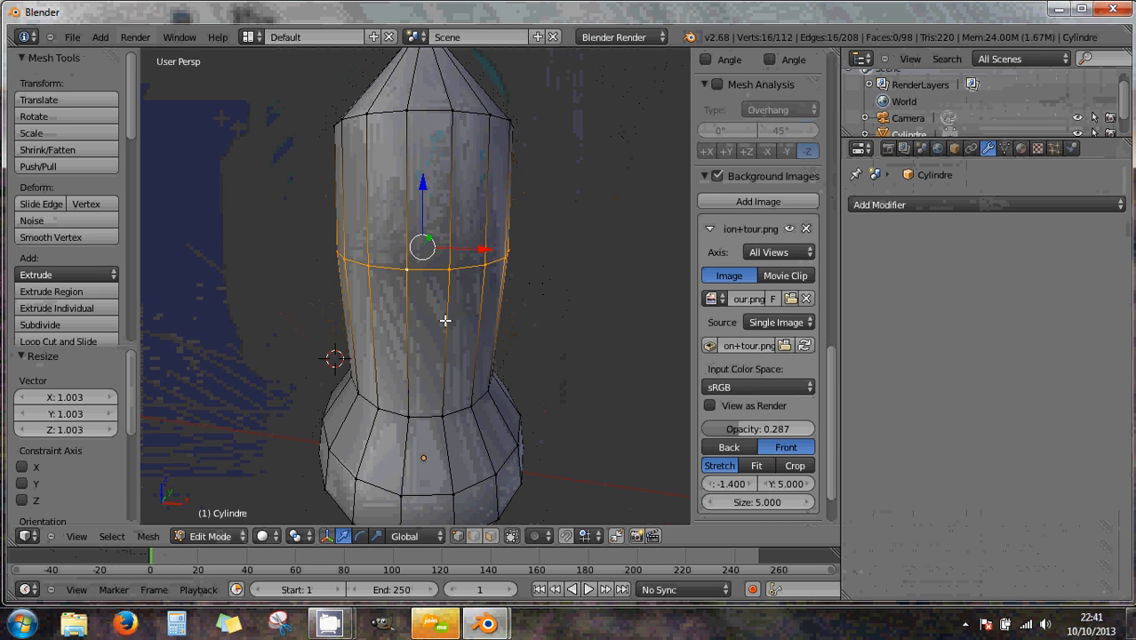
middle_drag(431, 327, 510, 304)
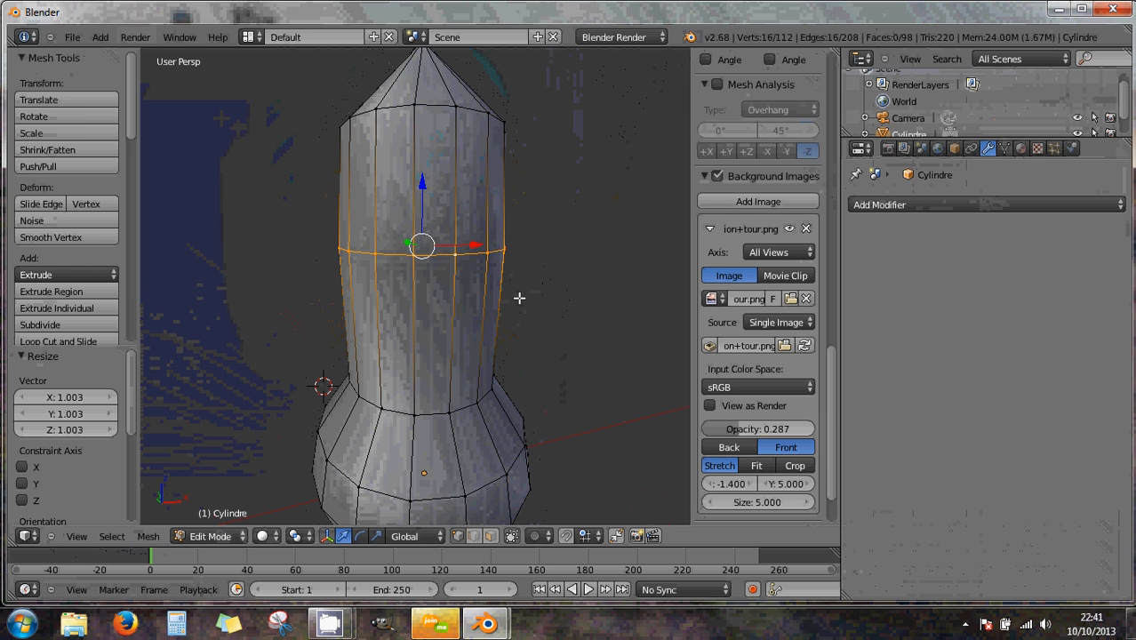
middle_drag(515, 300, 580, 303)
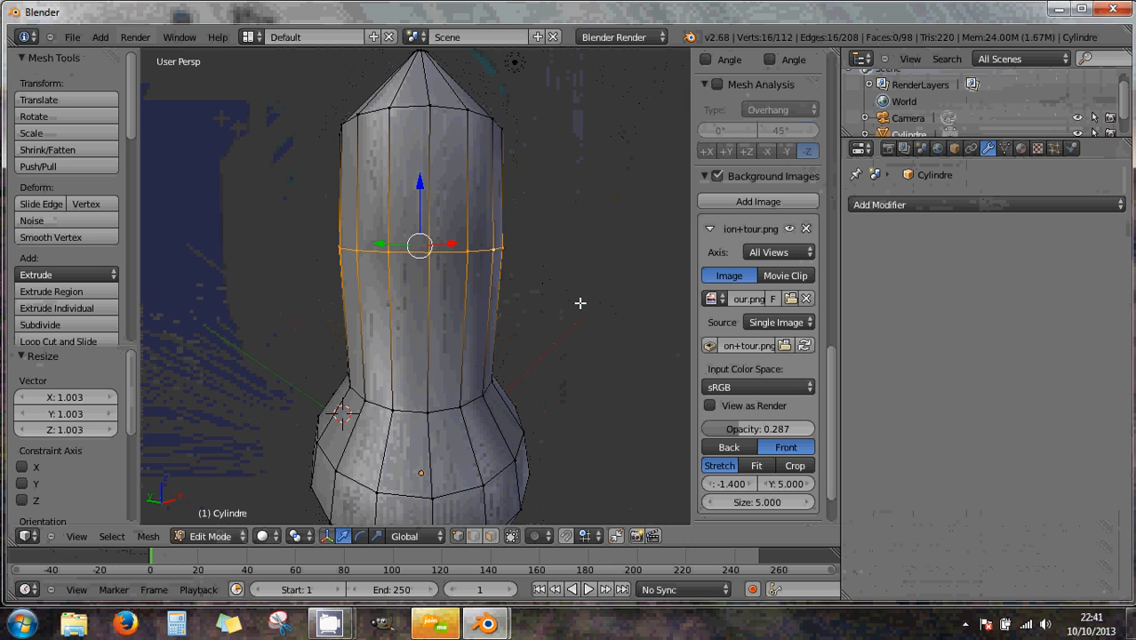
key(KP_1)
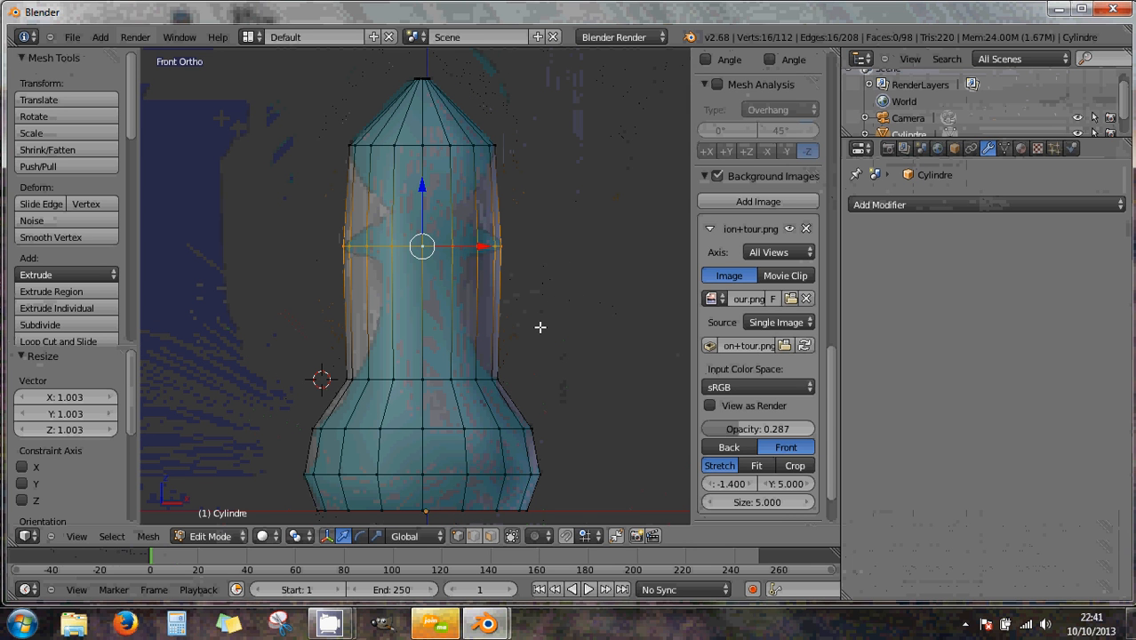
key(s)
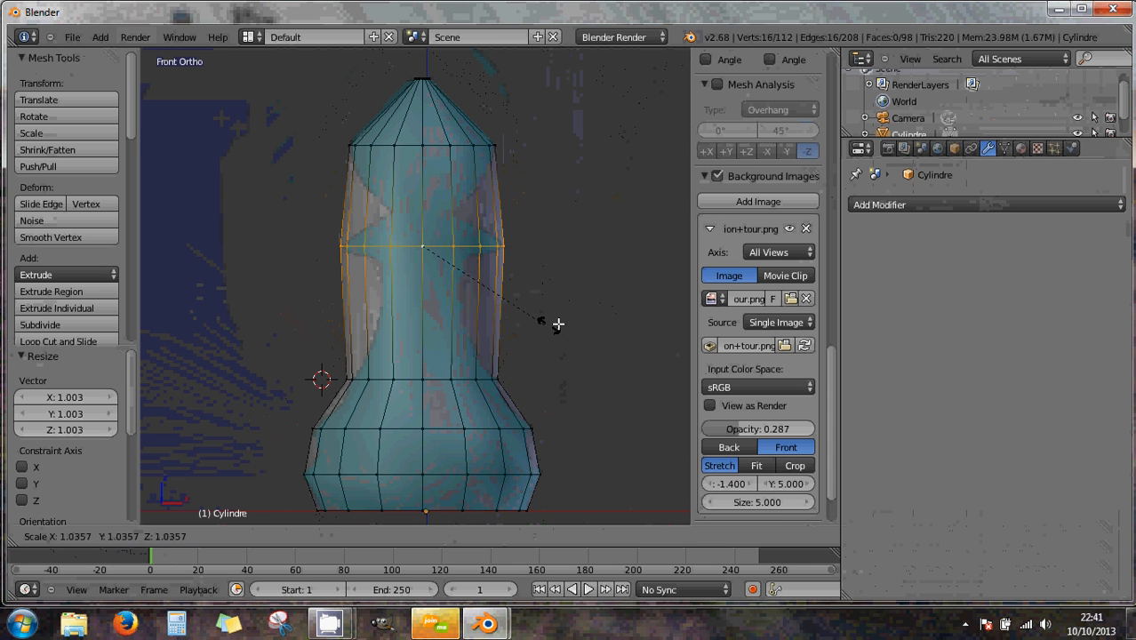
key(x)
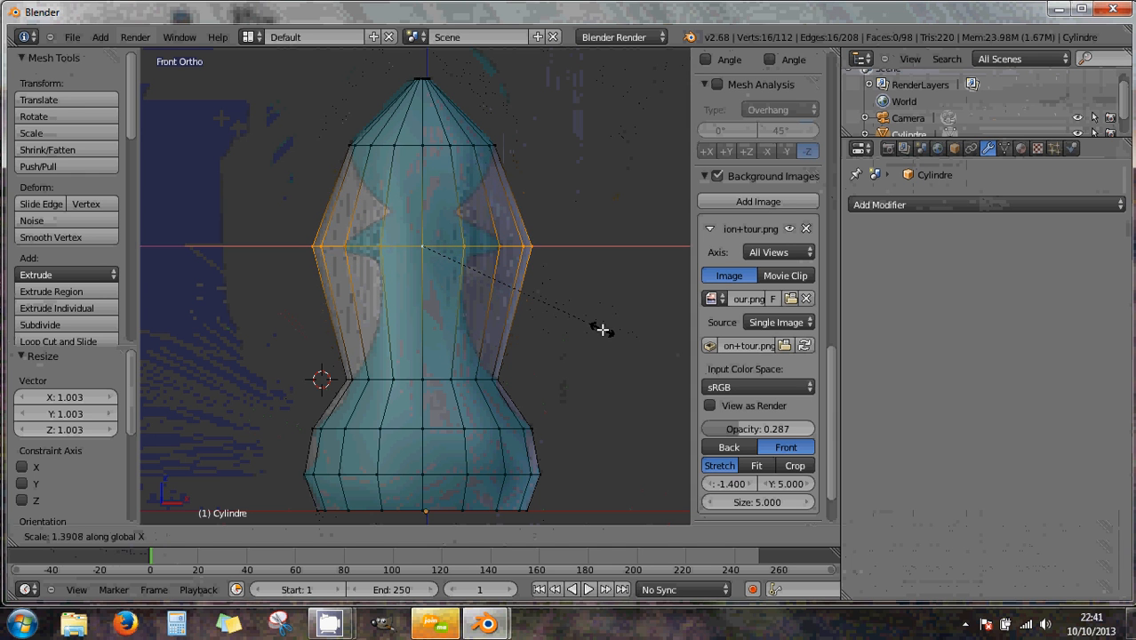
key(Escape)
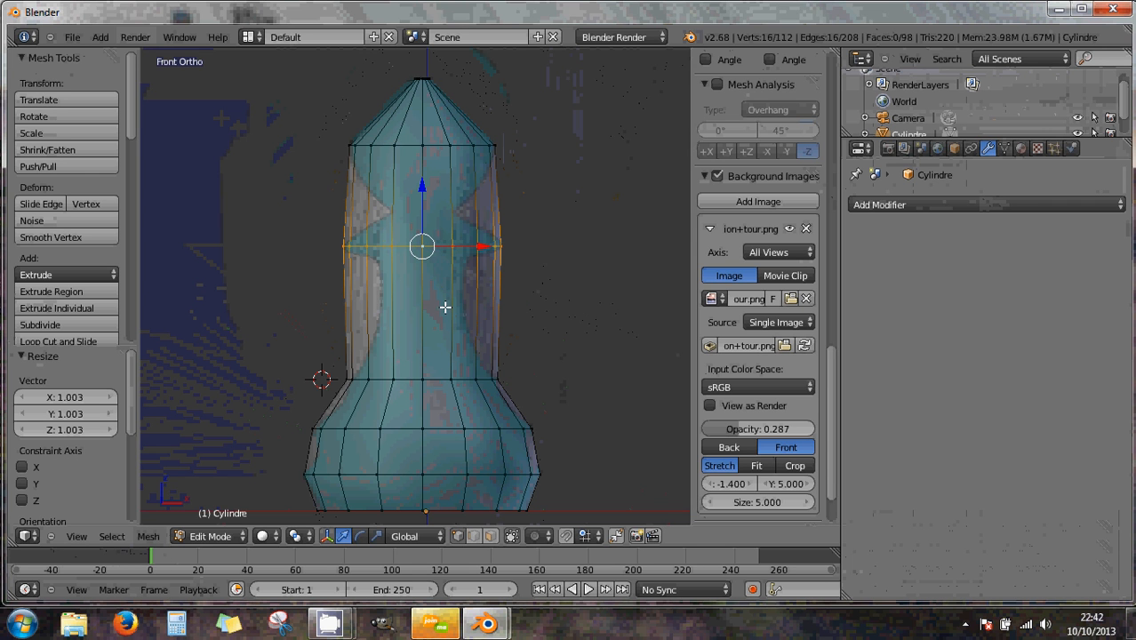
- Try adding one loop cut between the middle loop and the flared base, try scaling it, and undo the cut
key(ctrl+r)
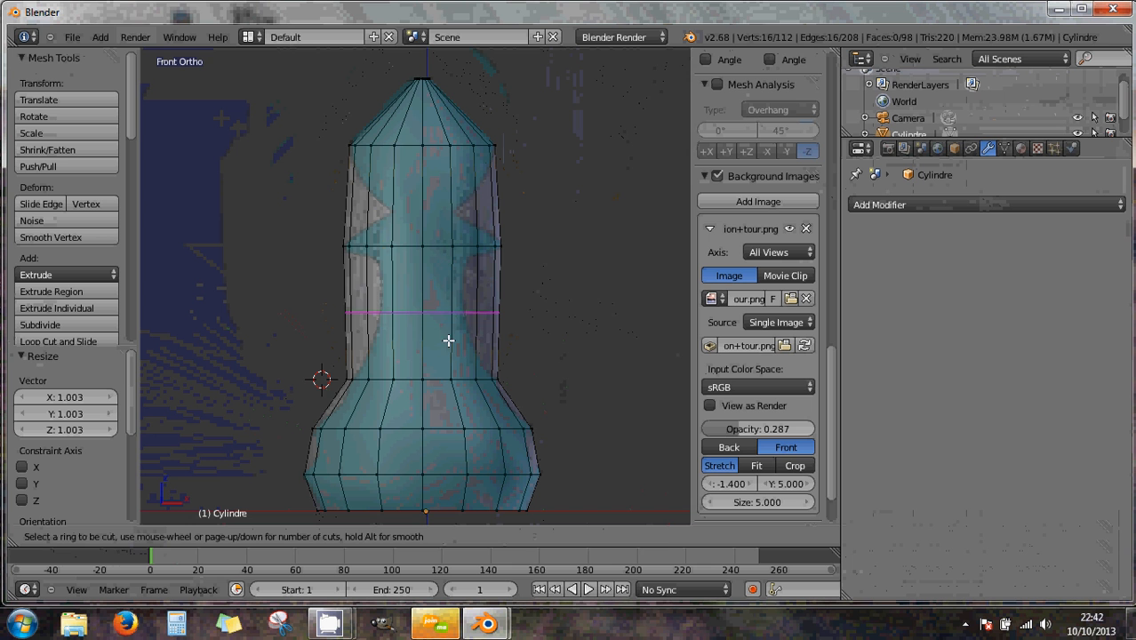
click(445, 341)
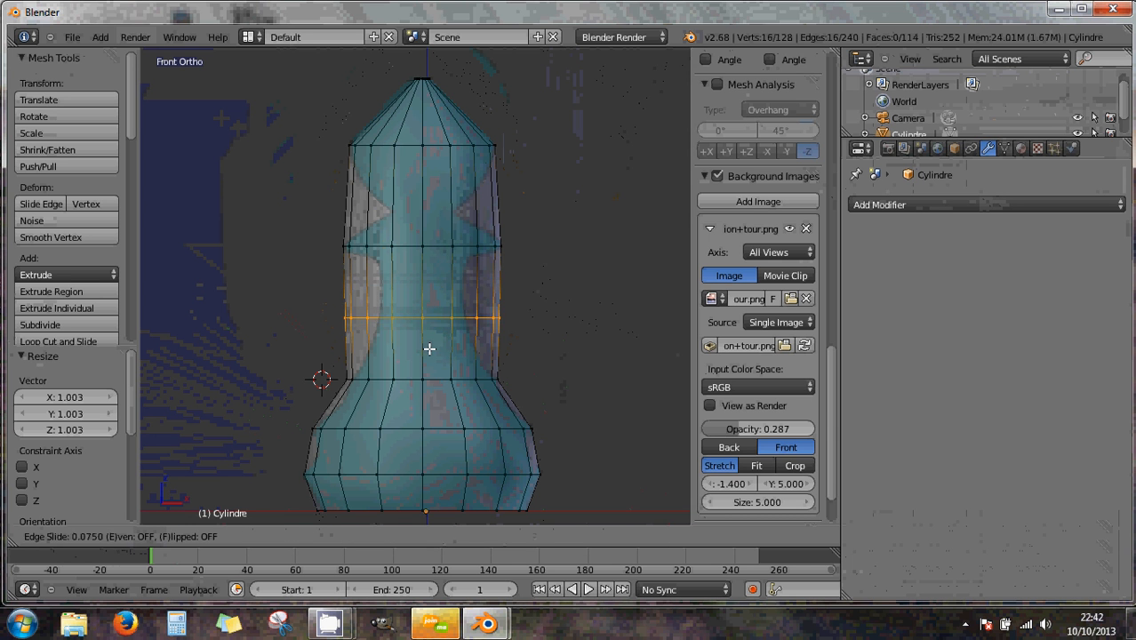
click(424, 348)
key(s)
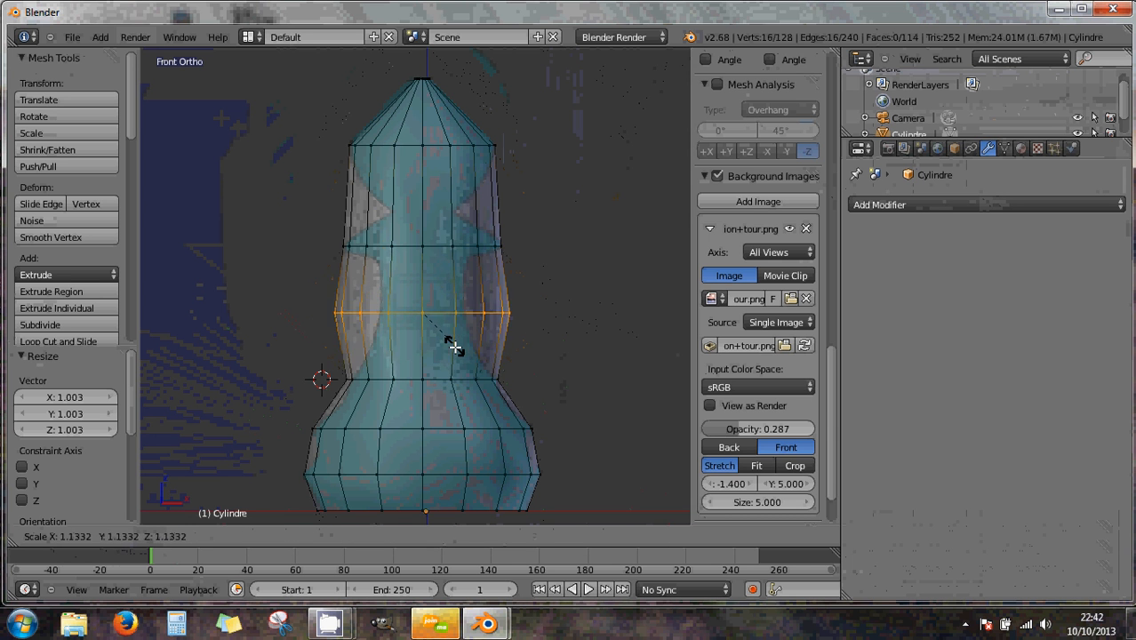
right_click(443, 340)
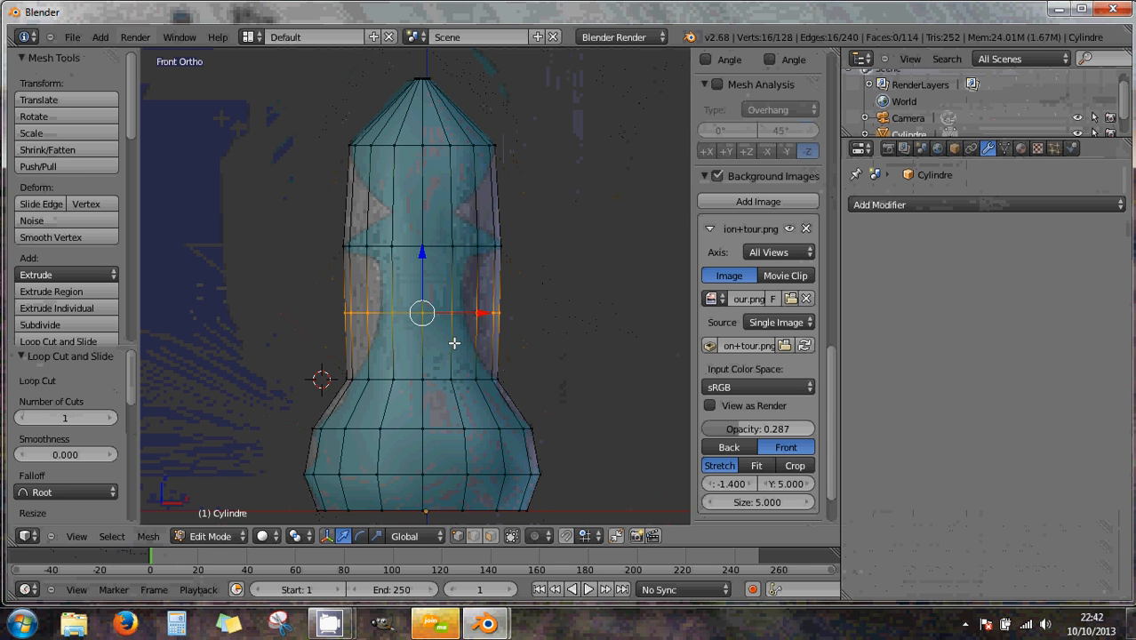
key(ctrl+z)
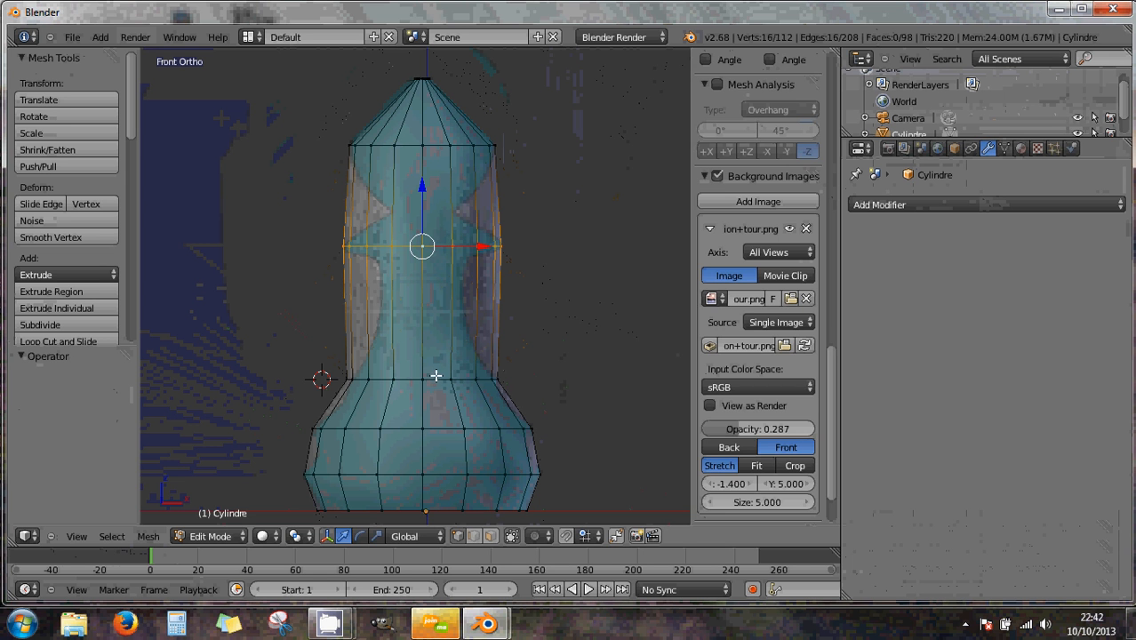
- Select the edge loop where the body meets the flared base and try to scale it
right_click(434, 380)
right_click(434, 251)
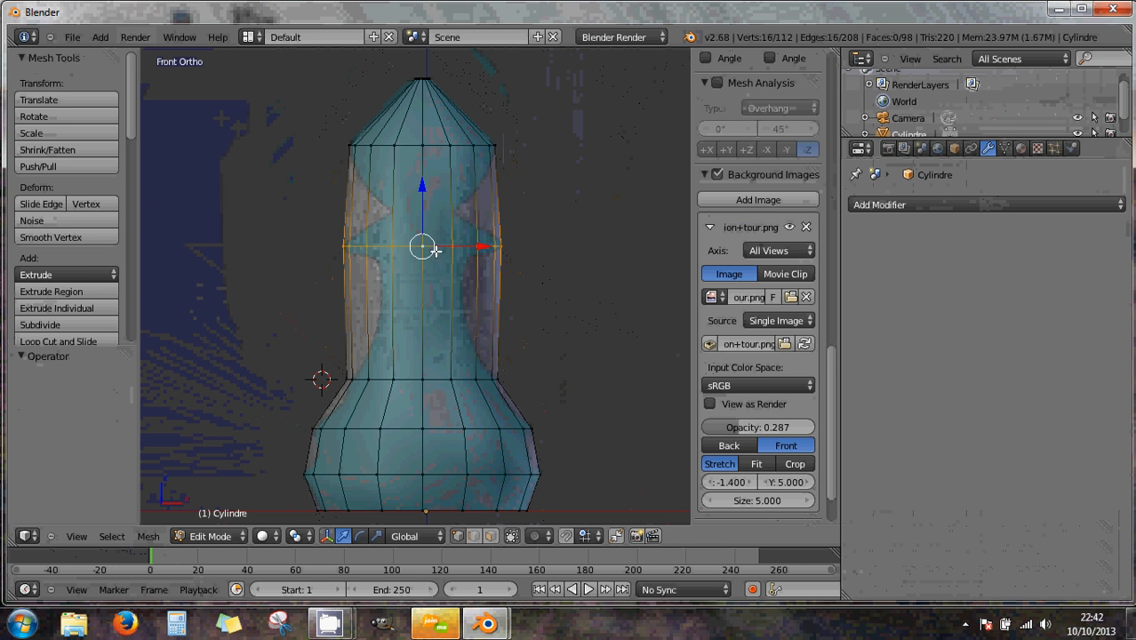
right_click(449, 381)
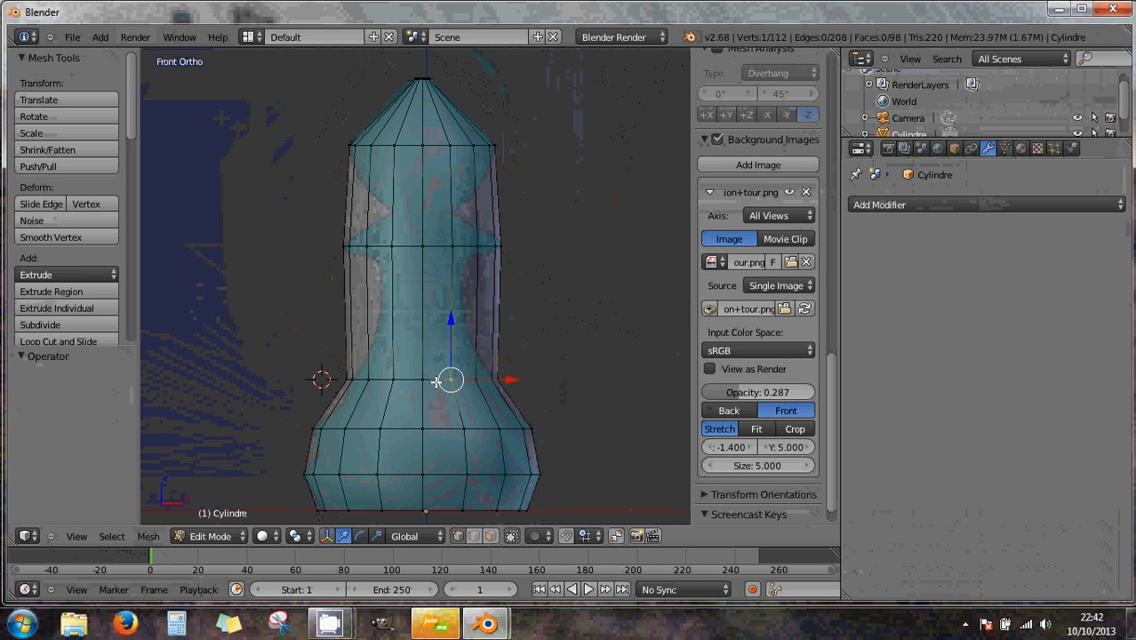
alt+right_click(451, 380)
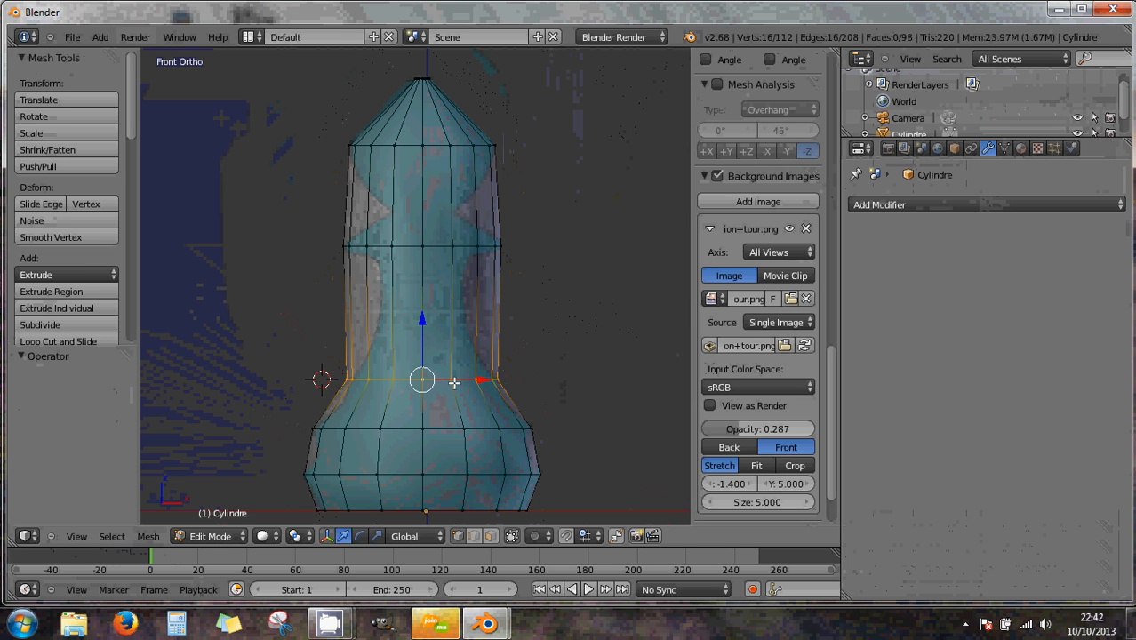
key(s)
right_click(550, 375)
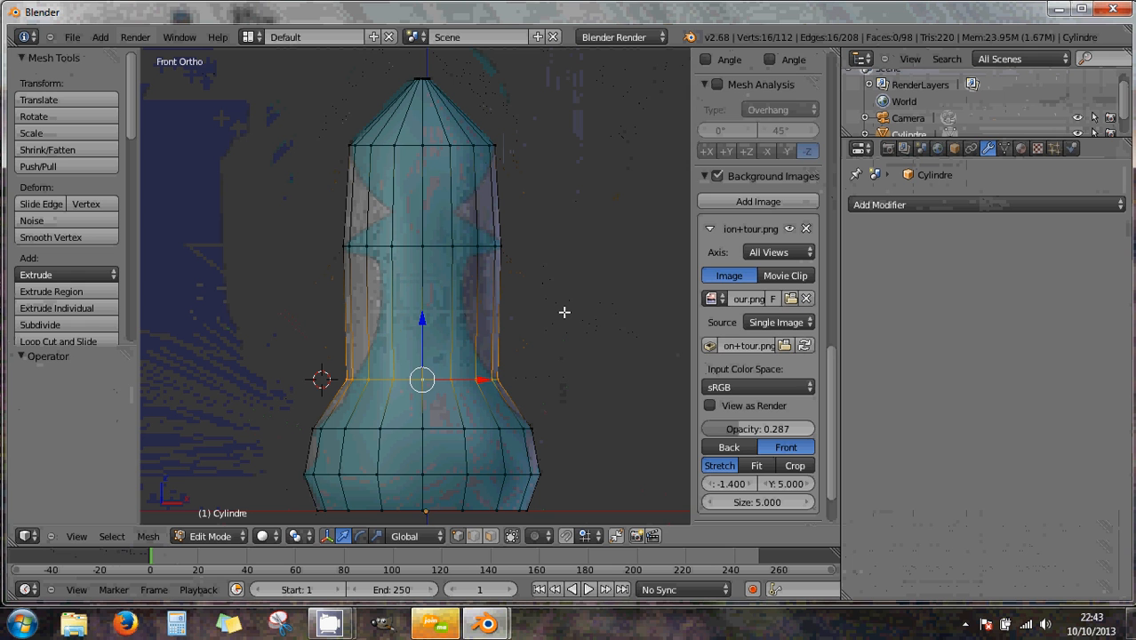
- Deselect all vertices, look at the delete options and view the mesh in perspective
key(a)
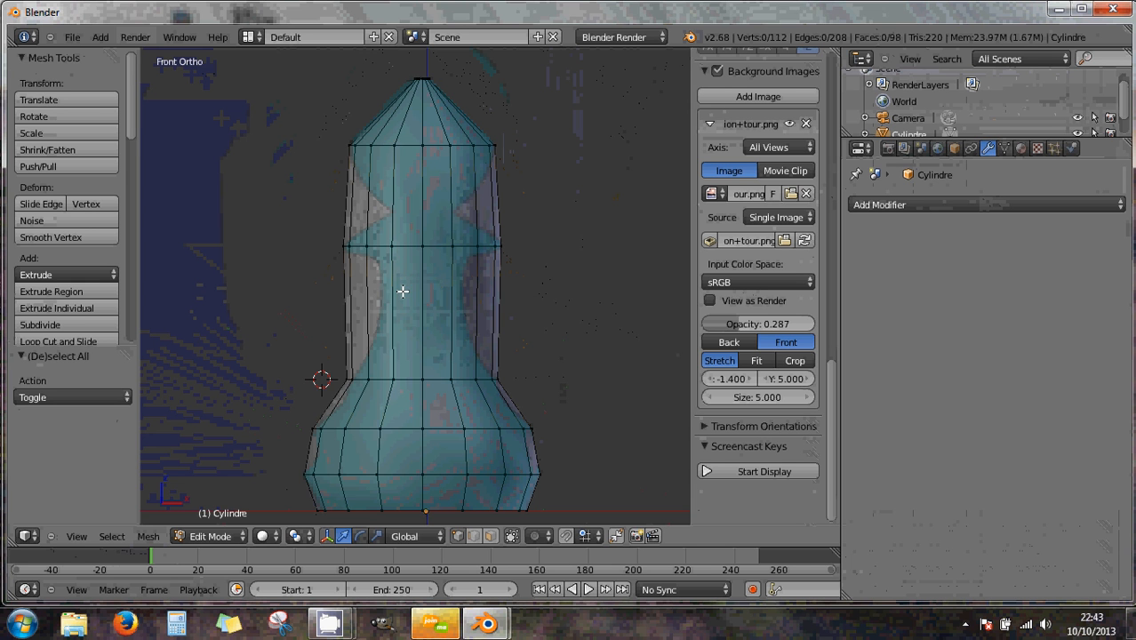
key(x)
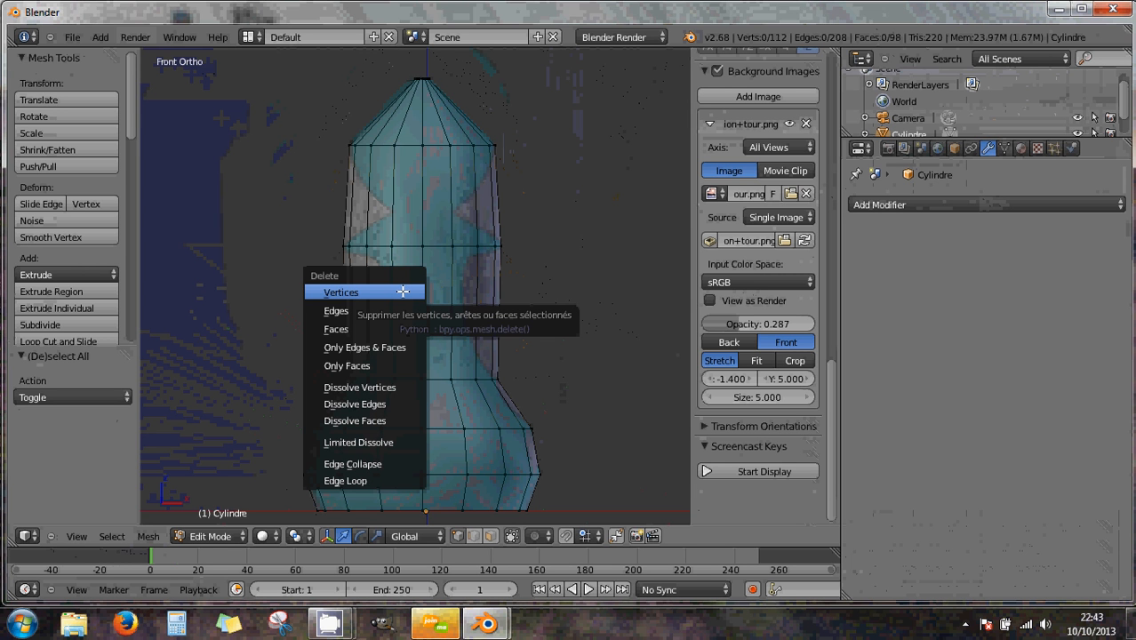
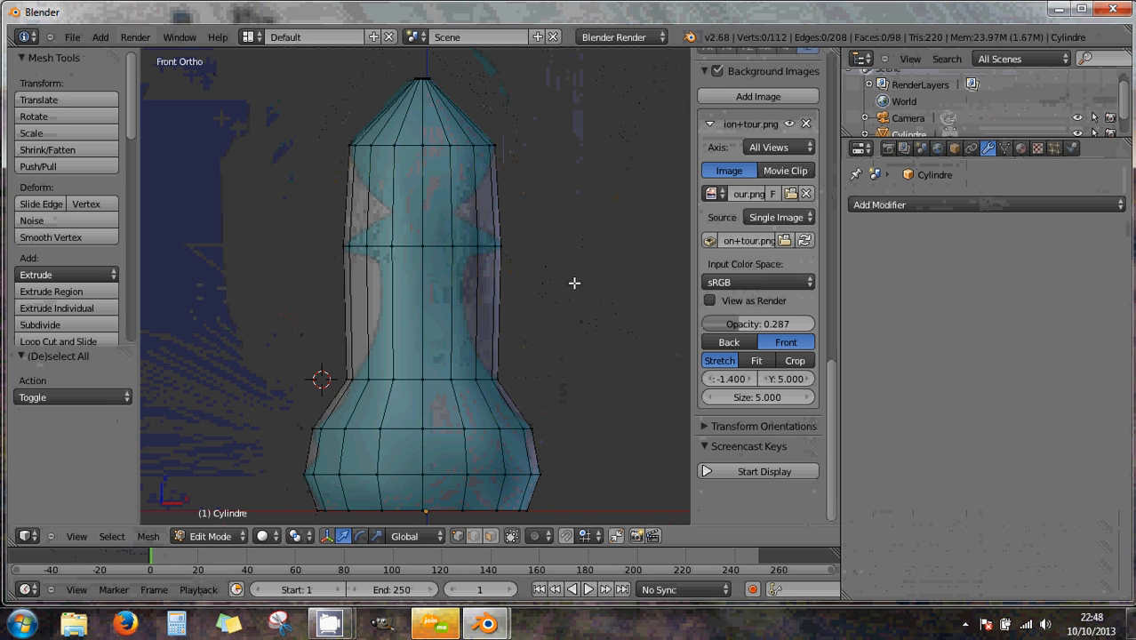
middle_drag(576, 282, 548, 312)
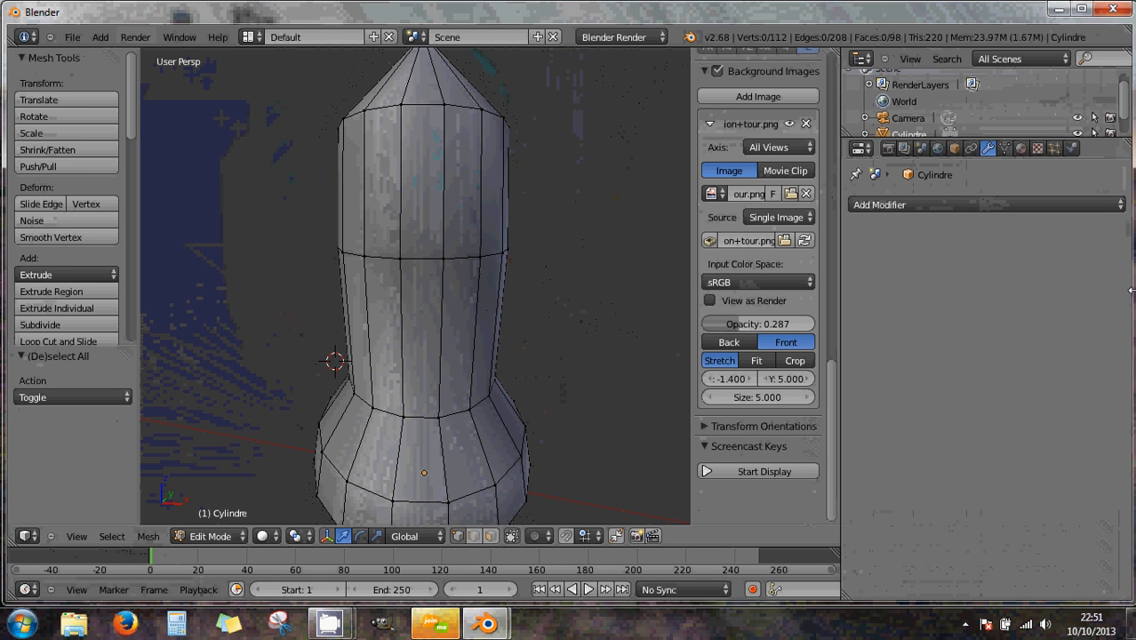
- Return the mesh to the front orthographic view against the reference image
click(640, 297)
key(a)
key(KP_1)
key(KP_5)
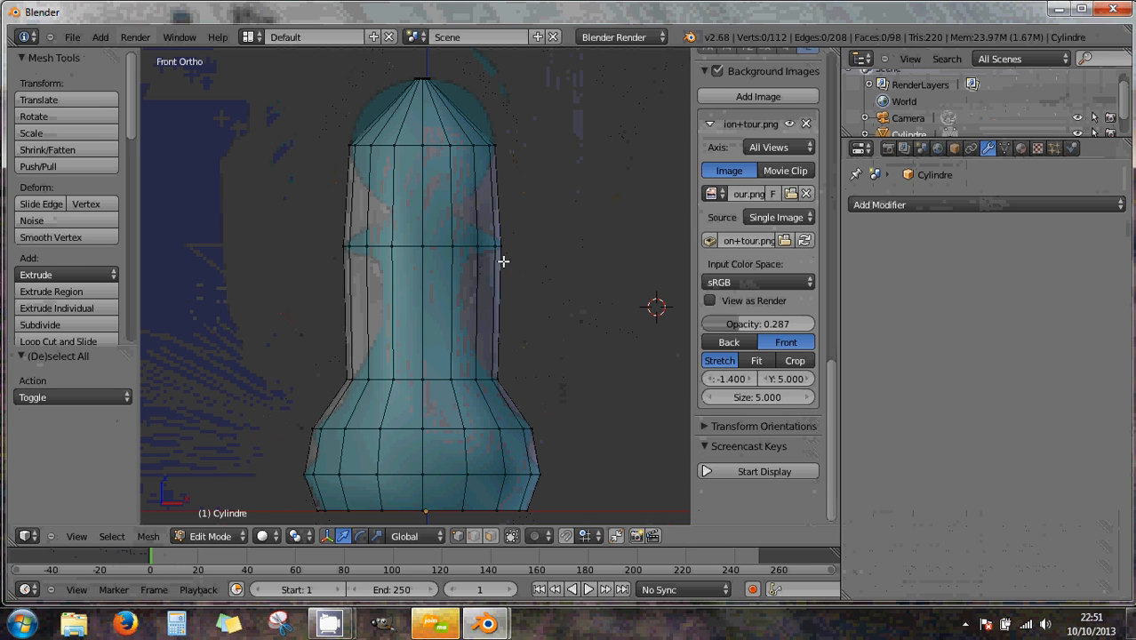
- Look through the list of modifiers available for the cylinder
click(908, 207)
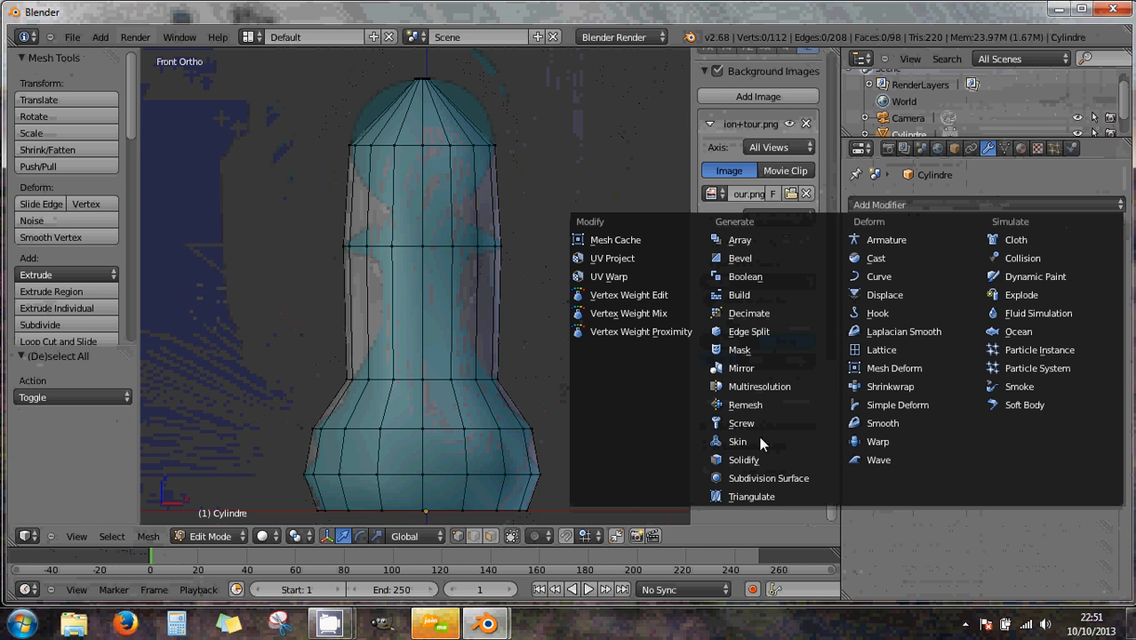
click(971, 148)
click(988, 148)
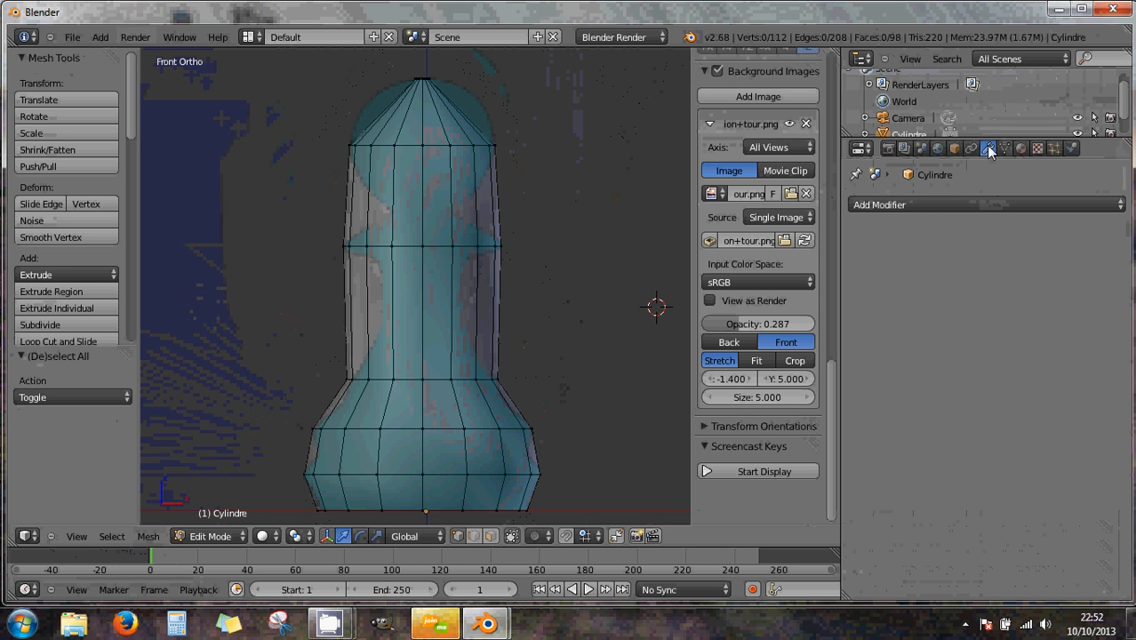
click(895, 206)
- Resize the properties editor, leaving it slightly narrower so the 3D view gains width
drag(840, 258, 915, 255)
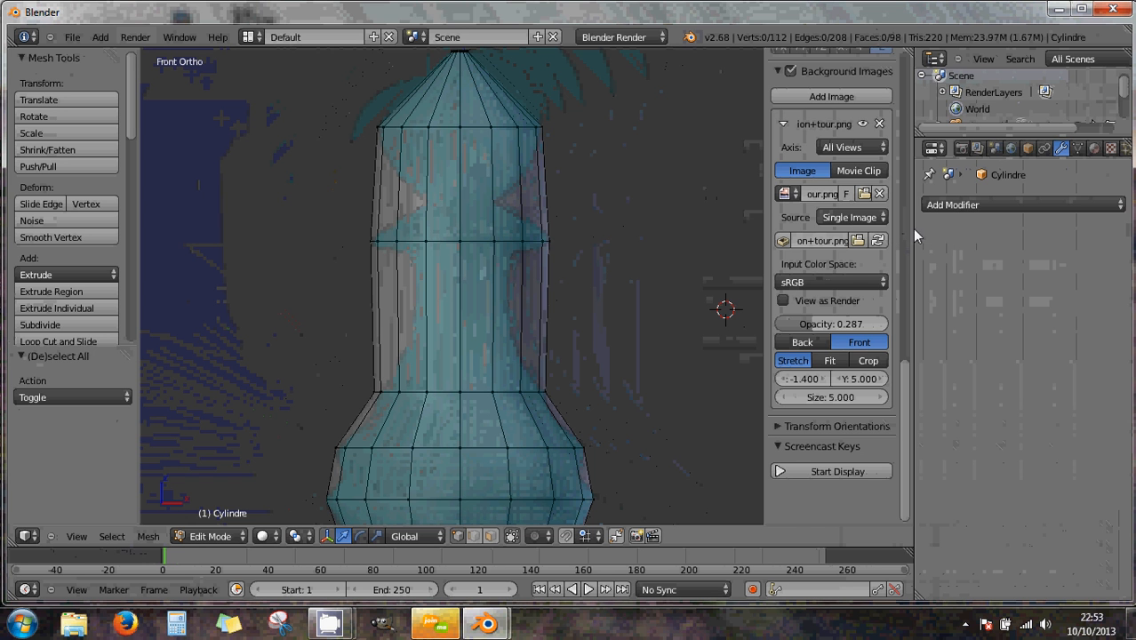
scroll(911, 281, up, 10)
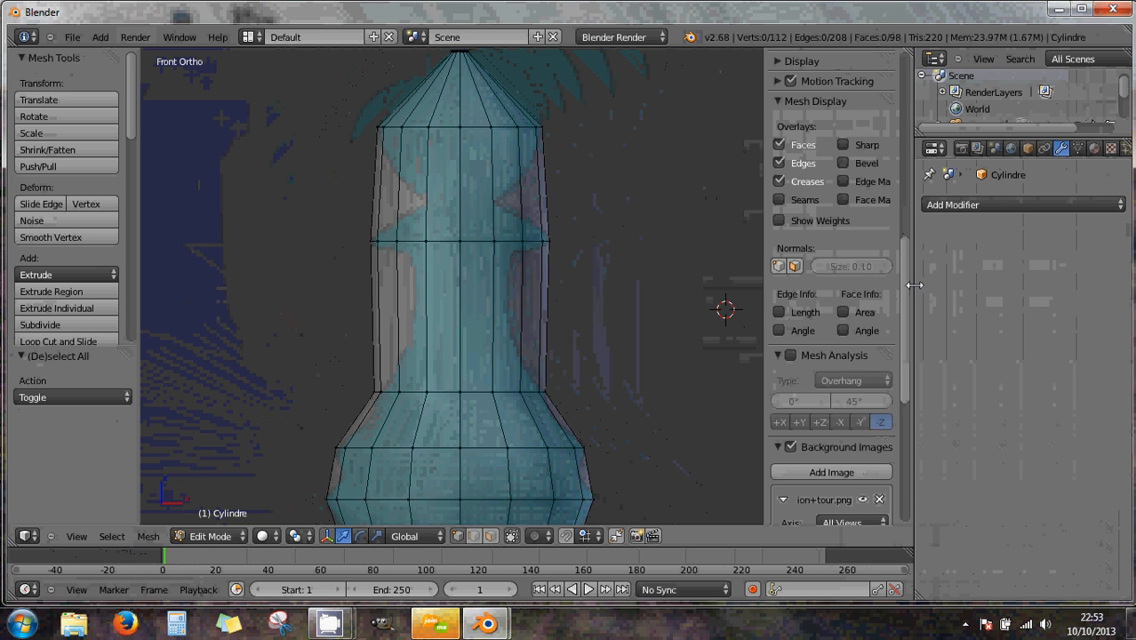
drag(914, 283, 1129, 272)
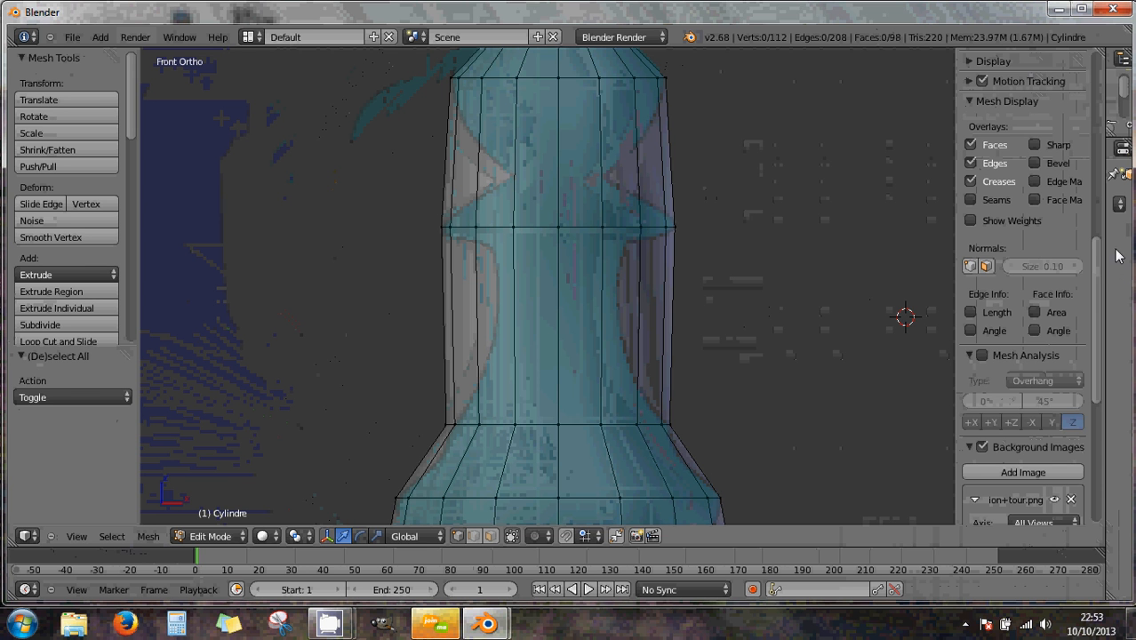
drag(1106, 234, 878, 227)
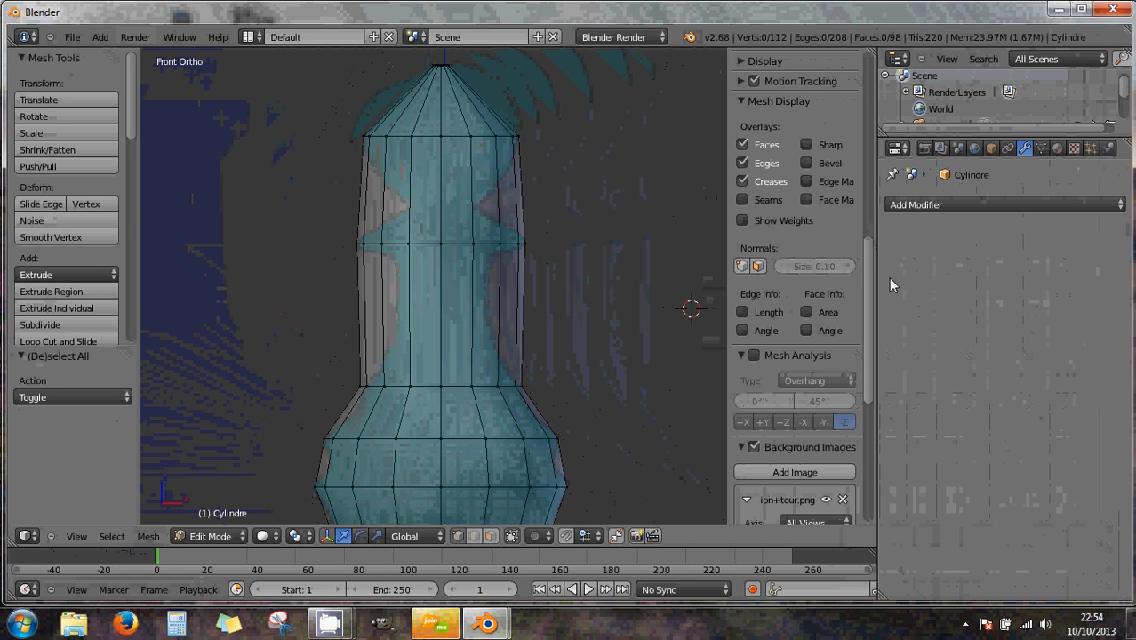
- Maximize the 3D view to full screen and restore the normal layout several times
click(657, 266)
click(633, 314)
key(ctrl+Up)
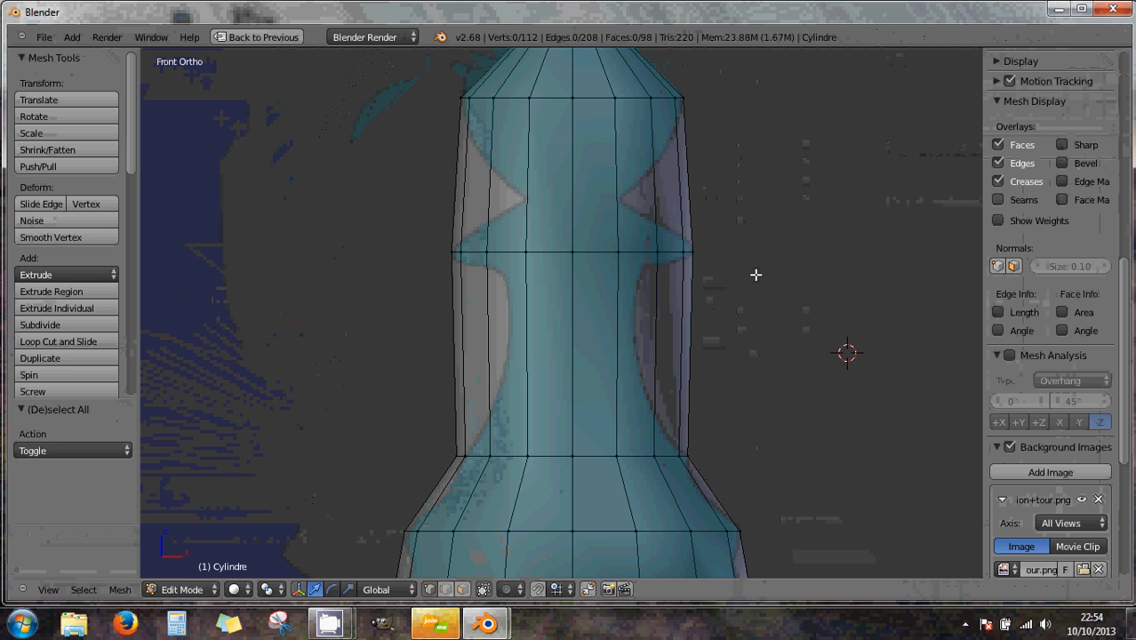
key(ctrl+Up)
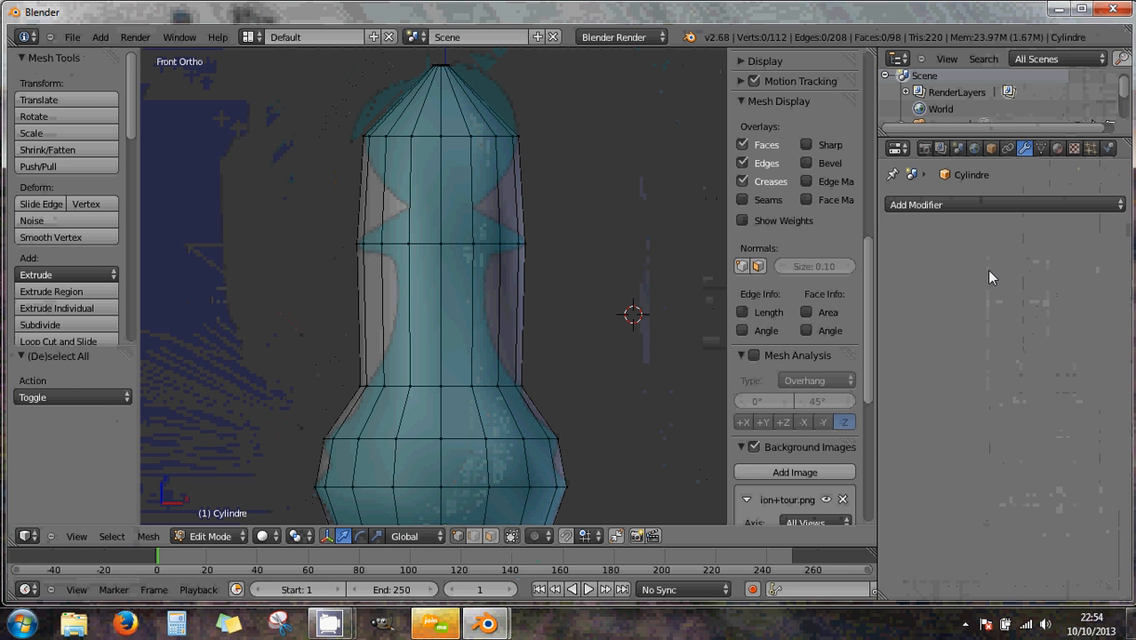
click(611, 239)
key(ctrl+Up)
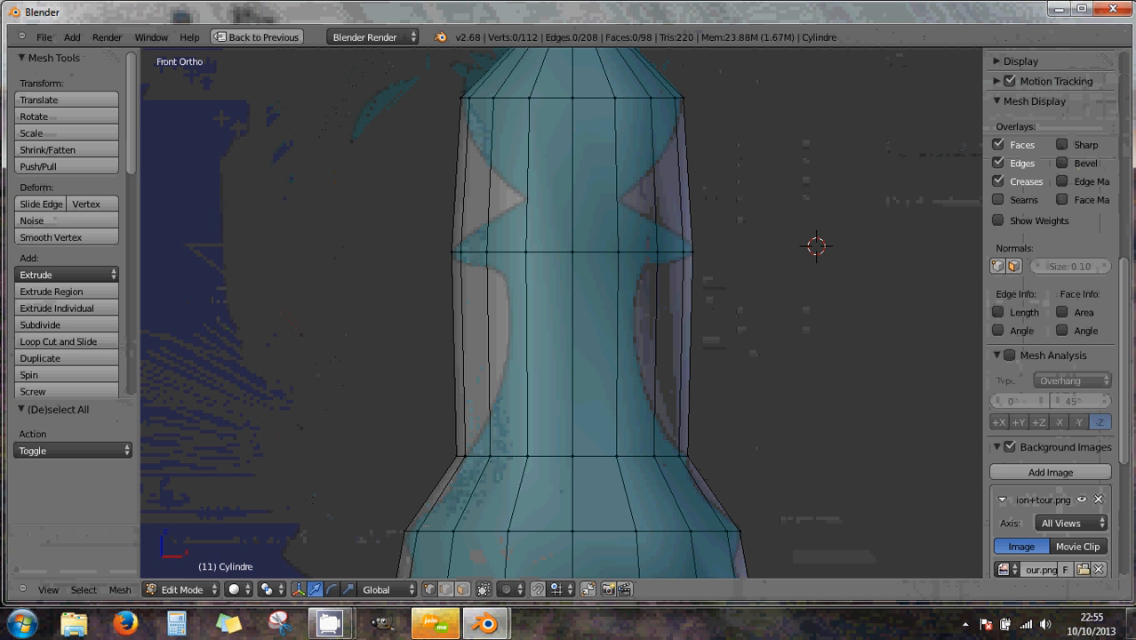
key(Up)
key(ctrl+Up)
key(ctrl+Up)
key(ctrl+Up)
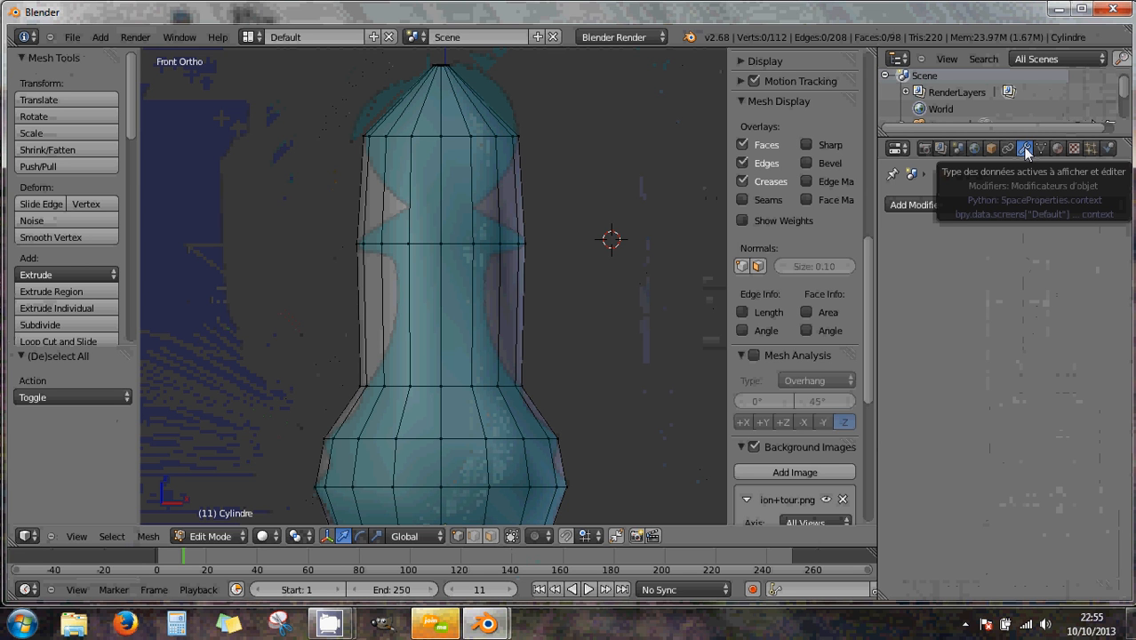
- Add a Subdivision Surface modifier to the cylinder, fit the edit cage to the smoothed result and set the View subdivisions to 2
click(916, 205)
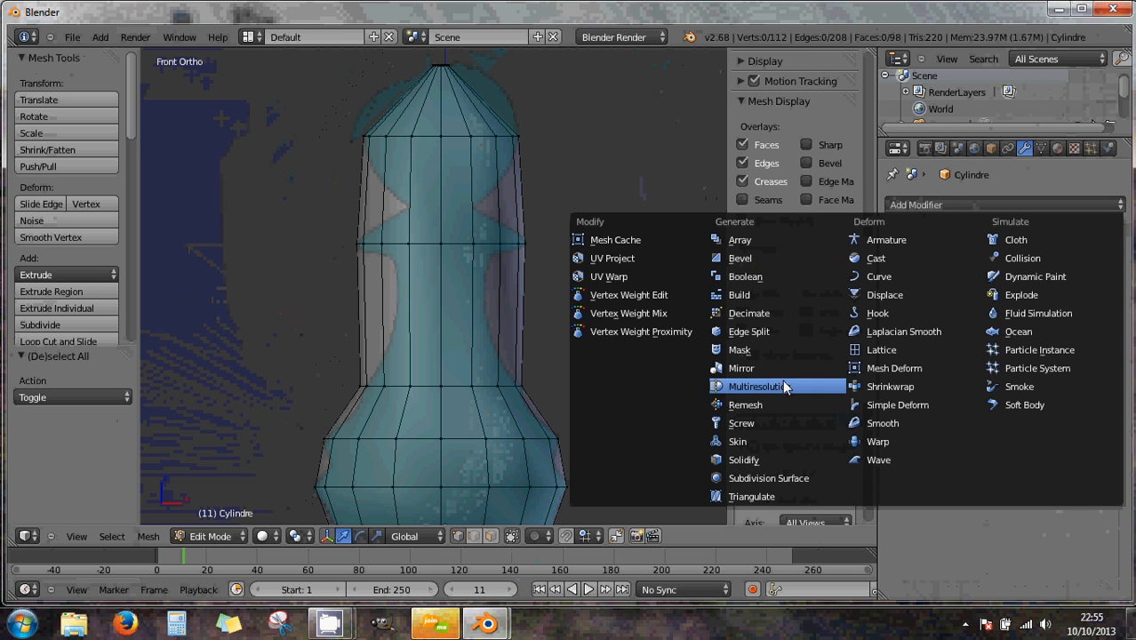
click(720, 480)
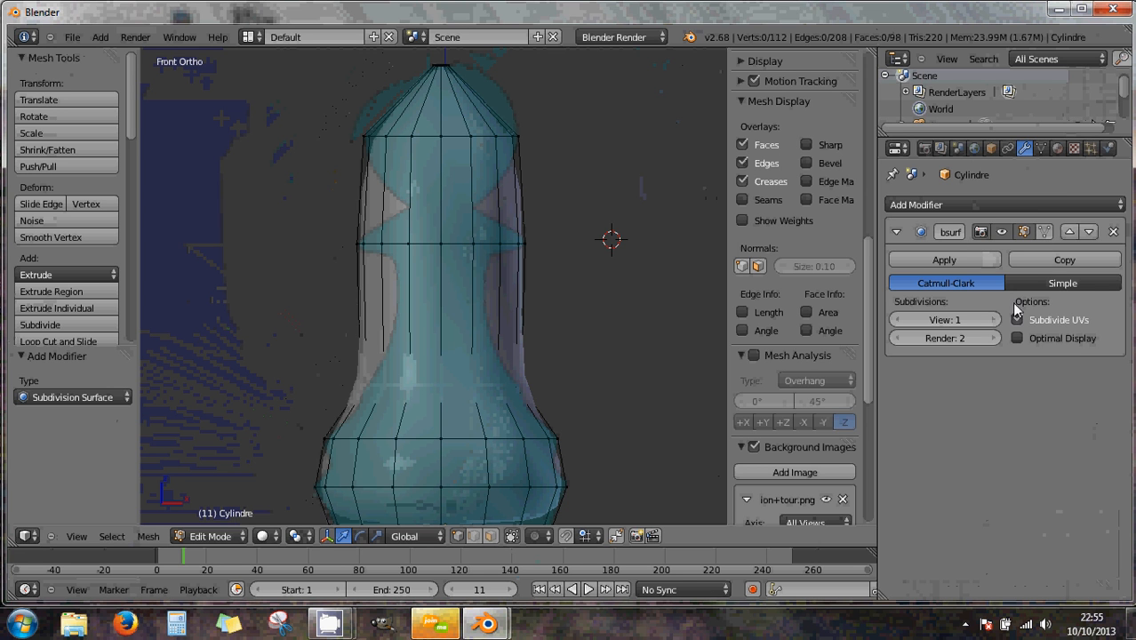
click(1044, 231)
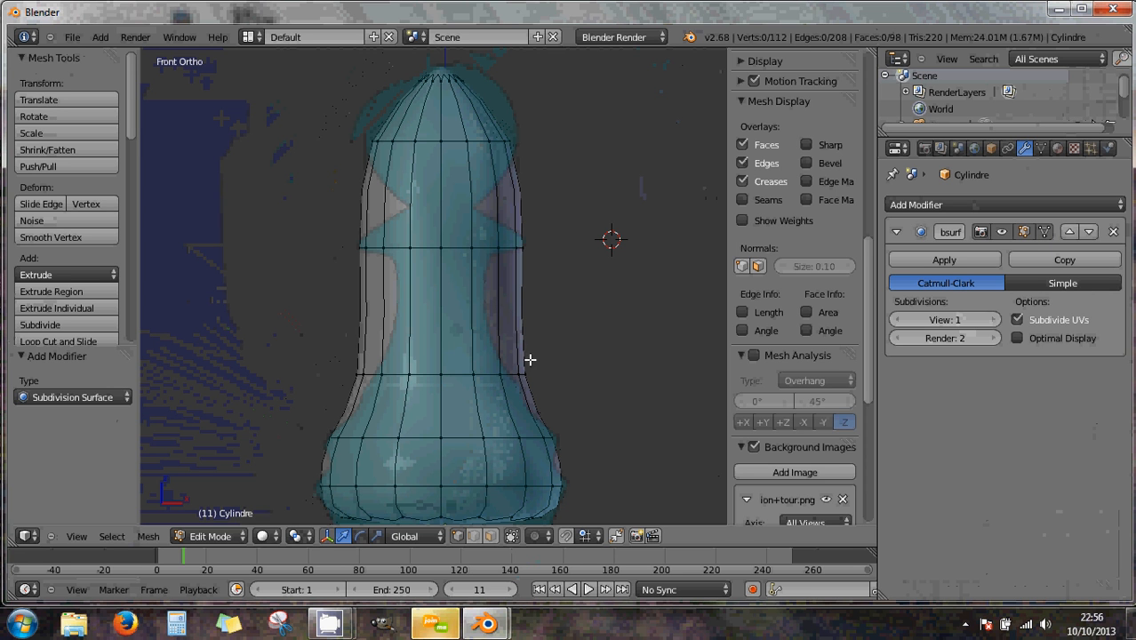
click(1044, 232)
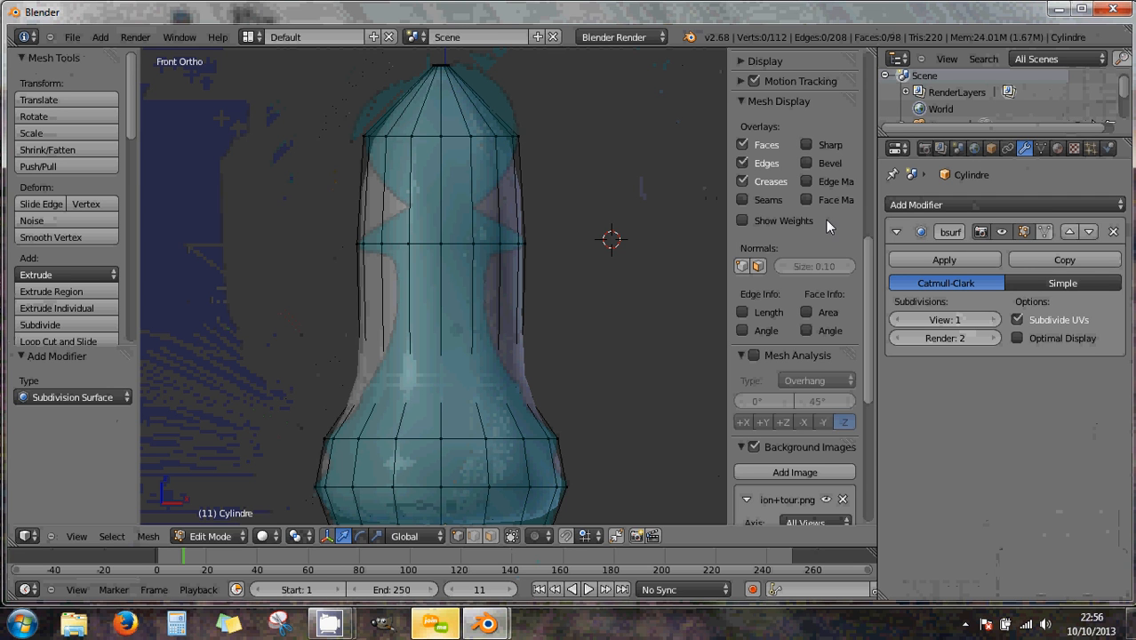
click(1045, 232)
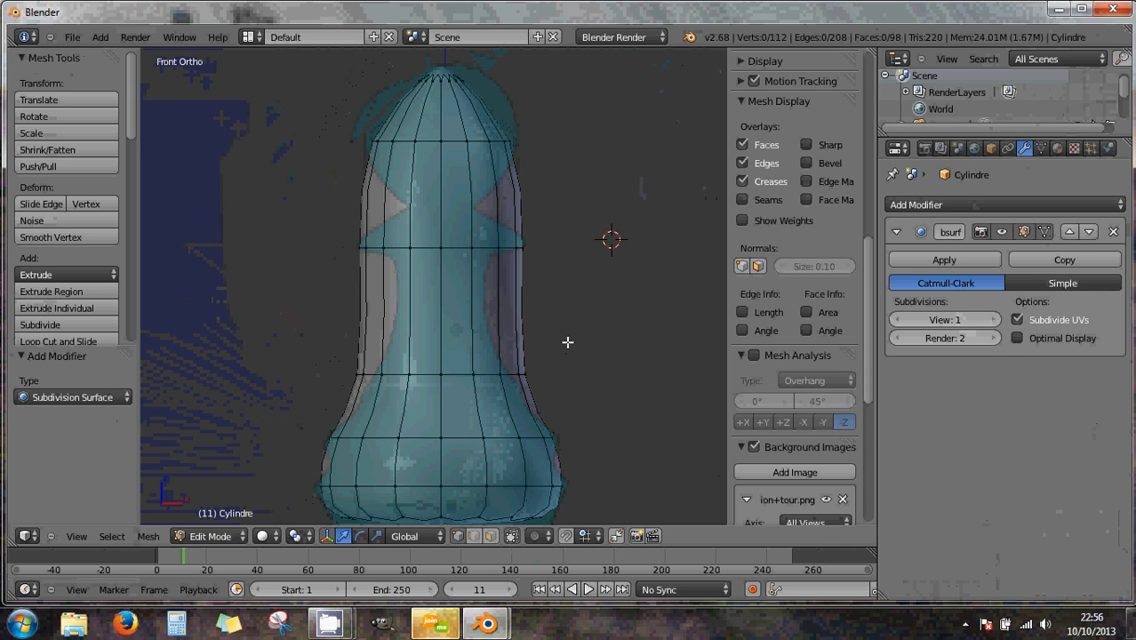
click(994, 322)
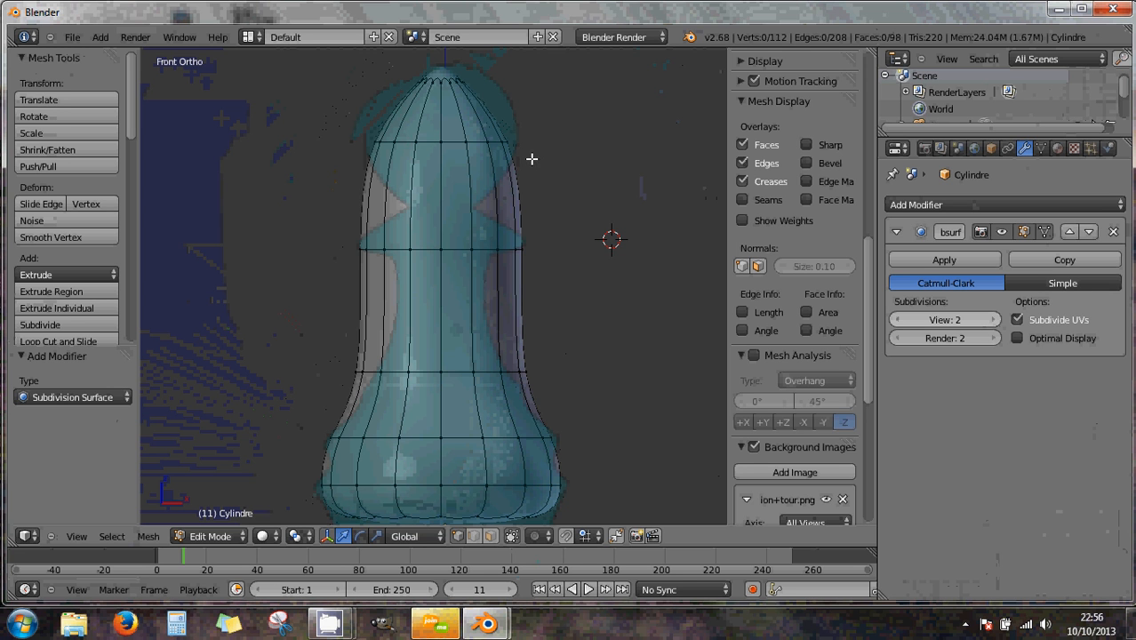
- Examine how the smoothed mesh fits the reference image, comparing the base with the edit cage adjustment off and on
scroll(437, 129, up, 1)
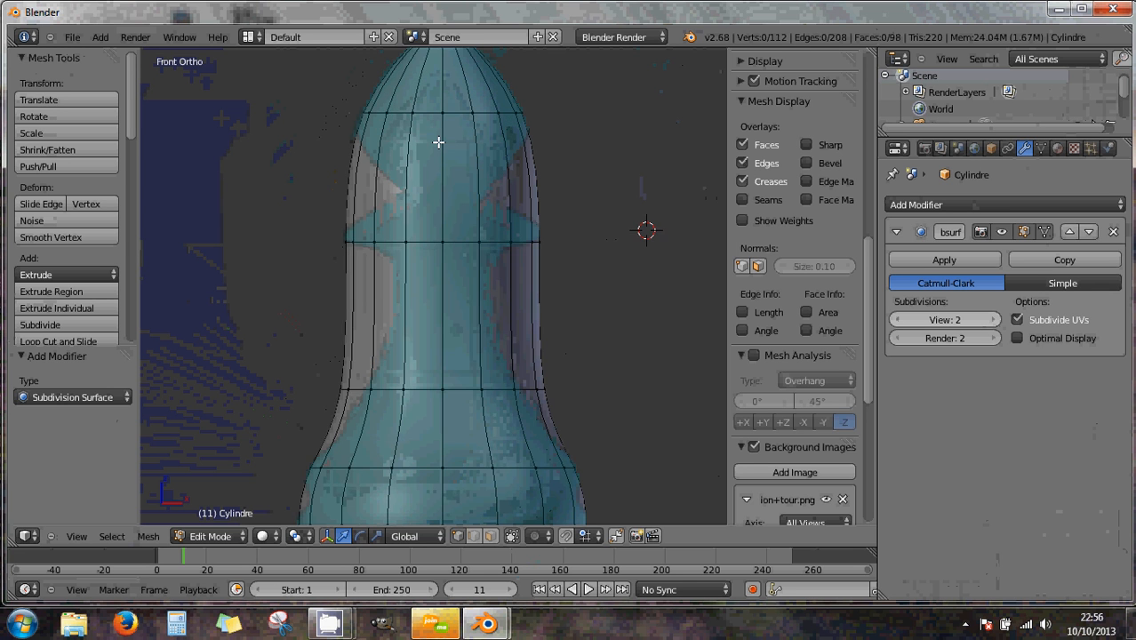
scroll(439, 142, down, 1)
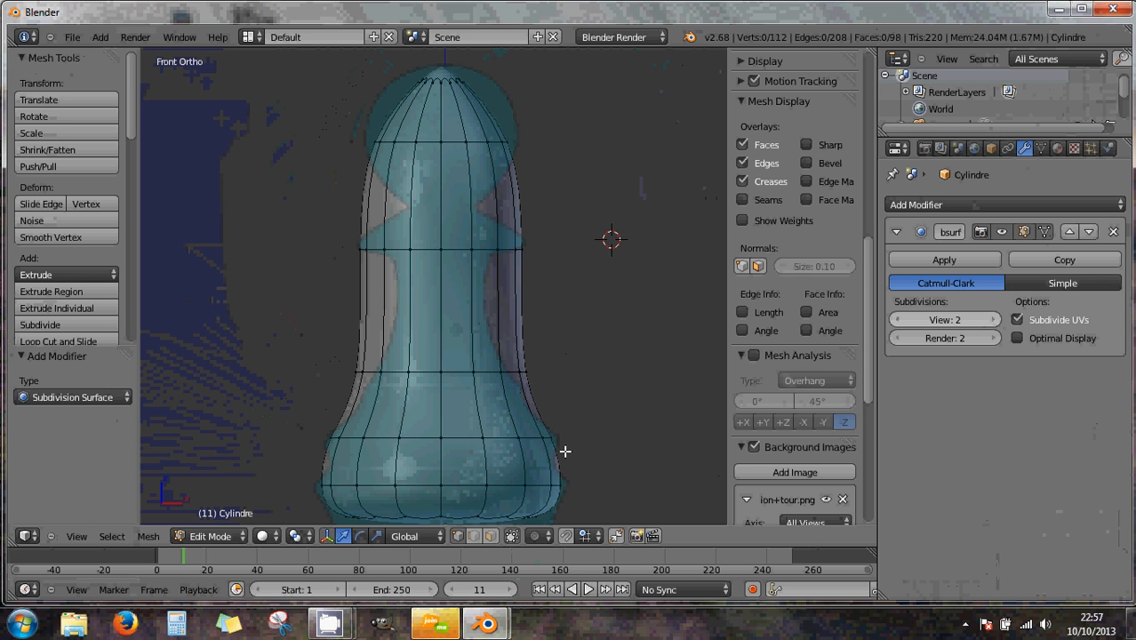
scroll(565, 452, down, 1)
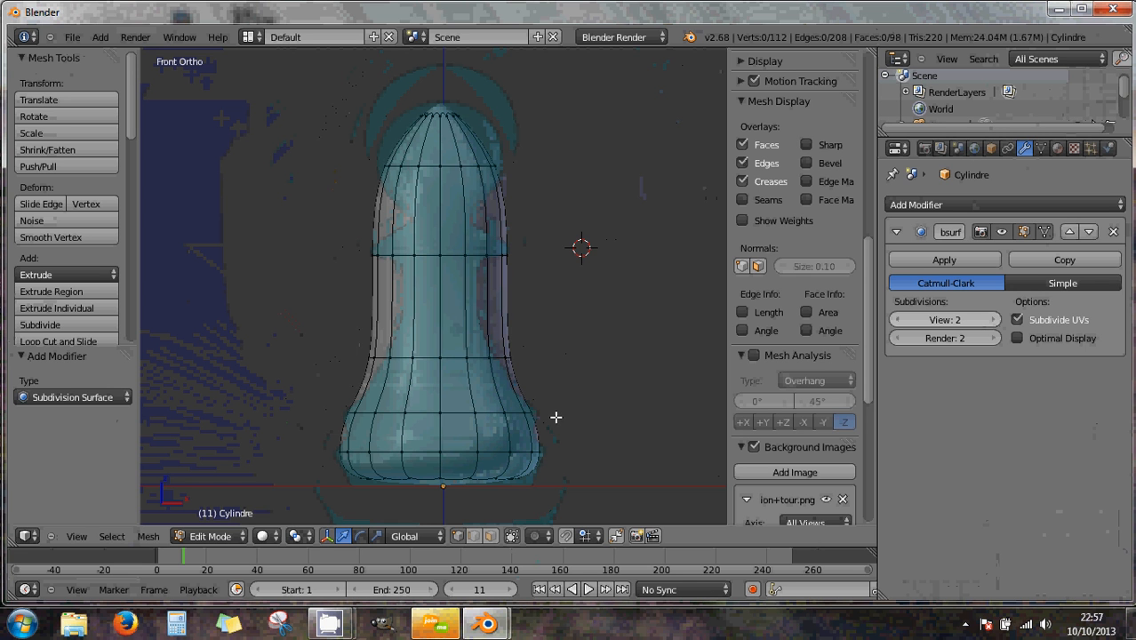
scroll(556, 417, up, 1)
shift+middle_drag(520, 419, 537, 330)
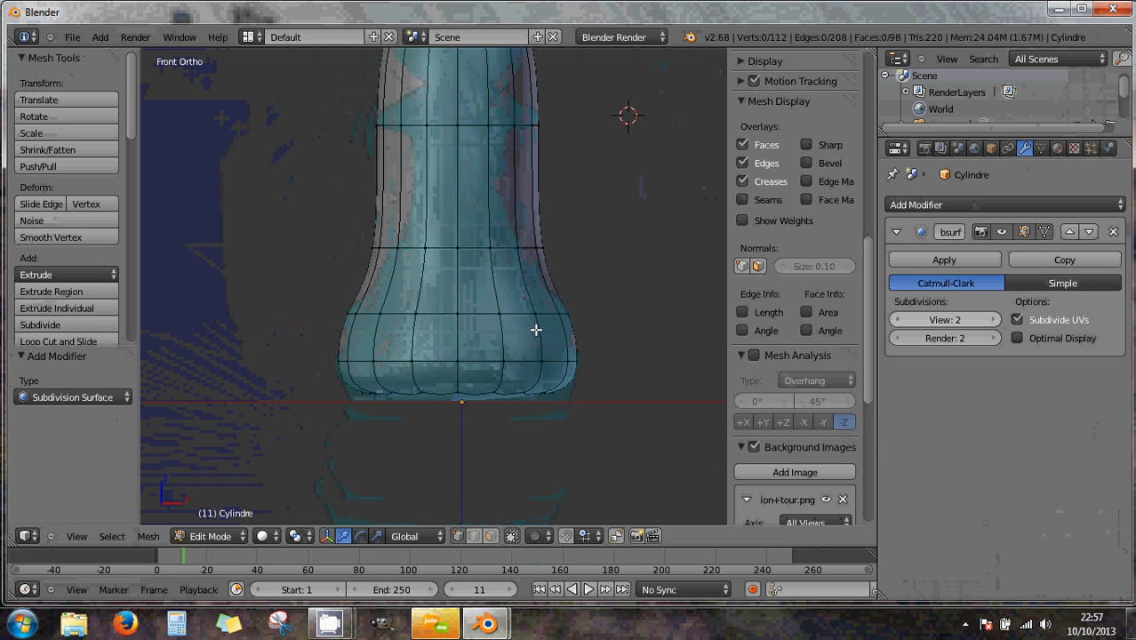
scroll(534, 372, up, 1)
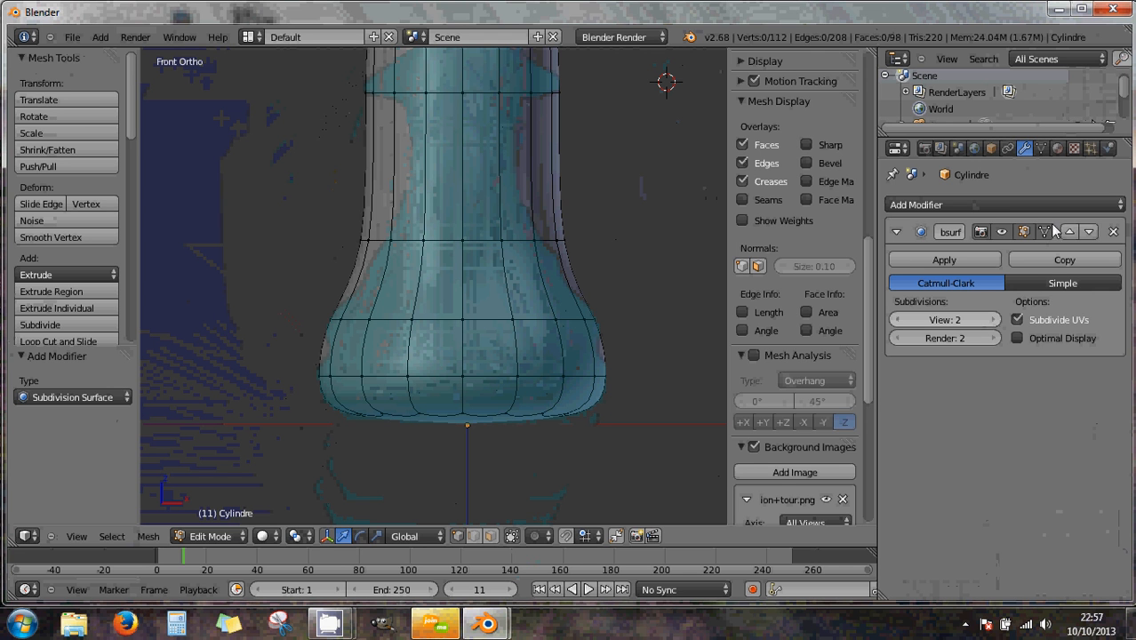
click(1045, 231)
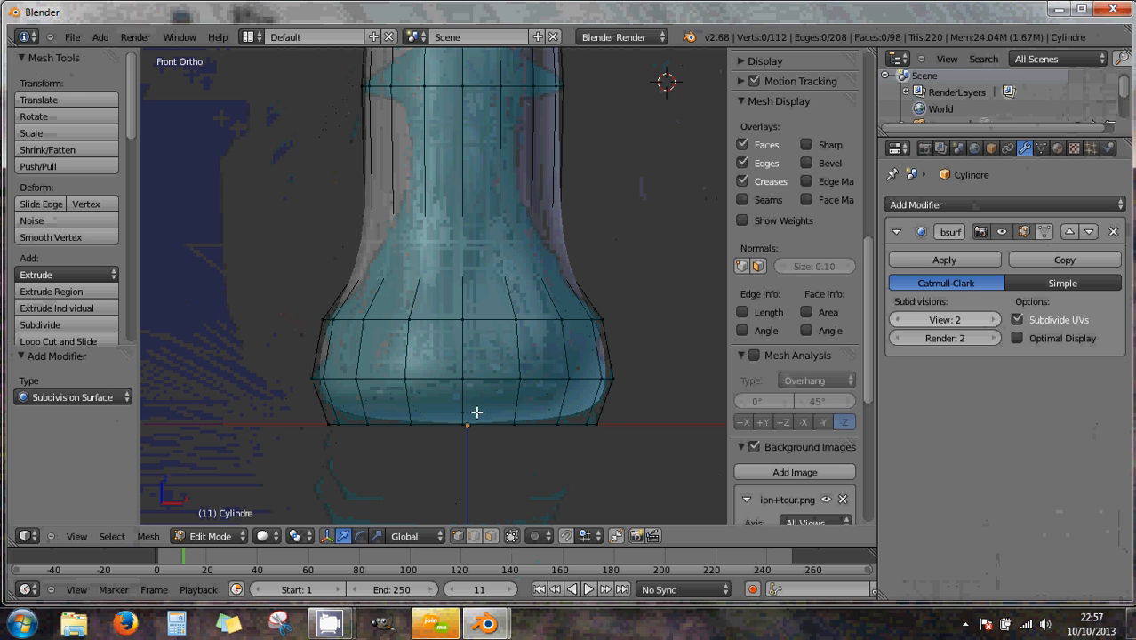
click(1045, 232)
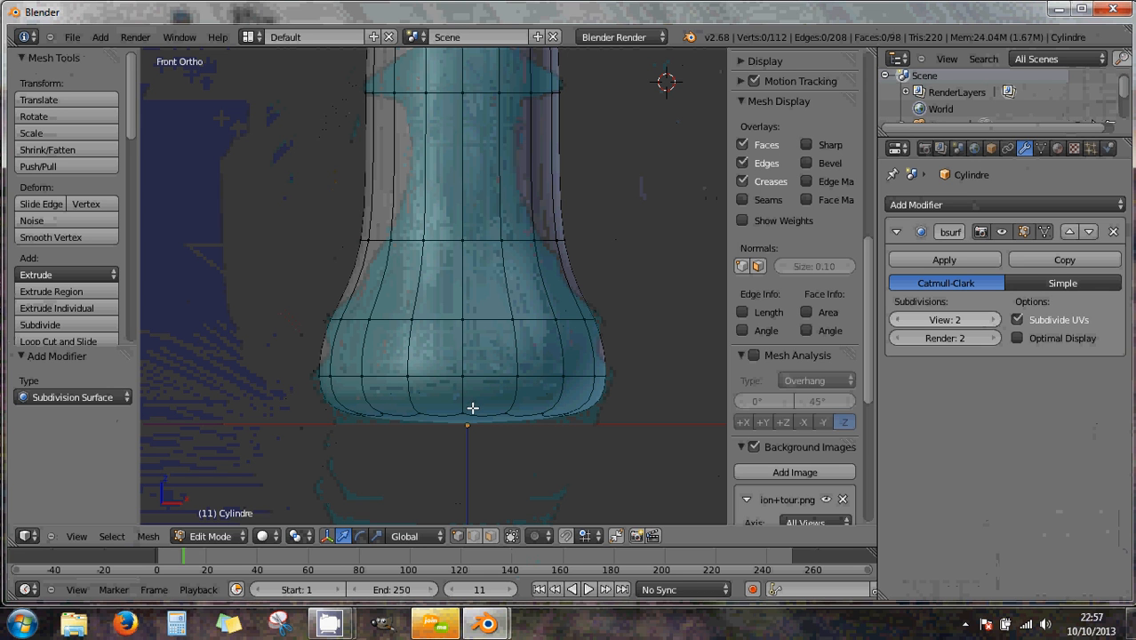
- Add one loop cut at the bottom of the base and slide it fully down against the bottom edge
key(ctrl+r)
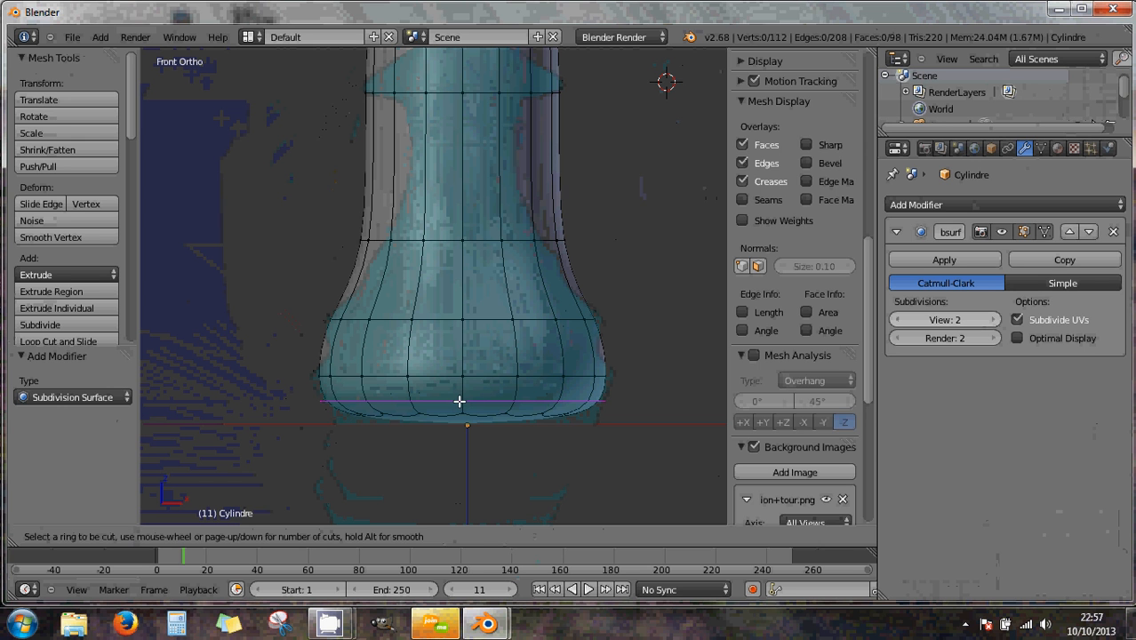
click(459, 401)
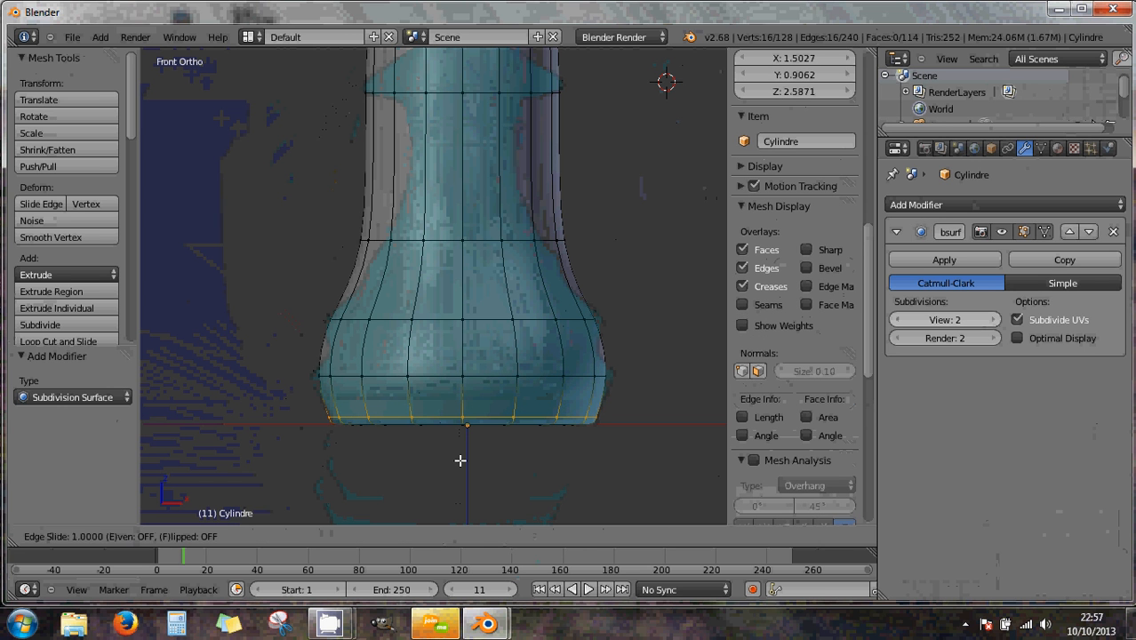
click(460, 460)
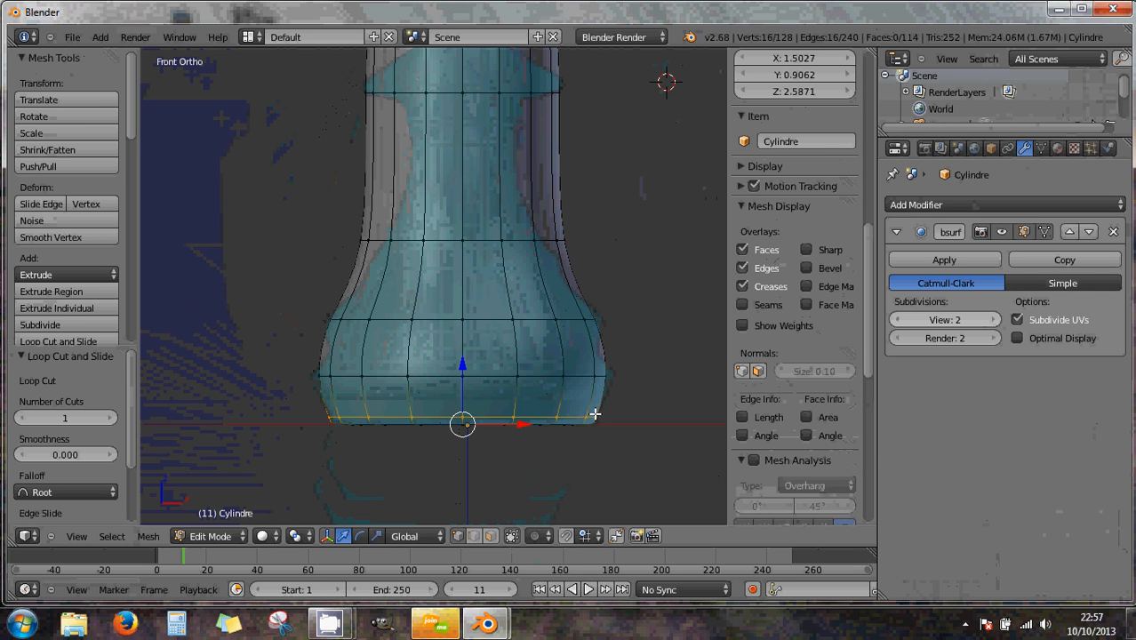
- Add a centred loop cut across the middle of the flared base and scale it to 0.911
key(ctrl+r)
click(603, 353)
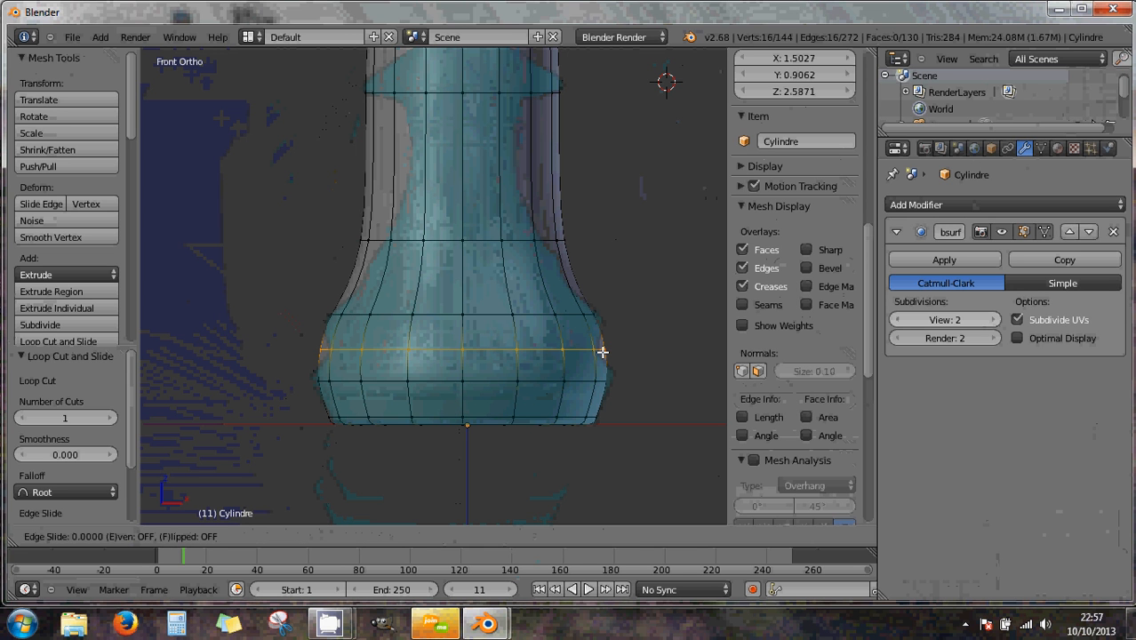
click(602, 352)
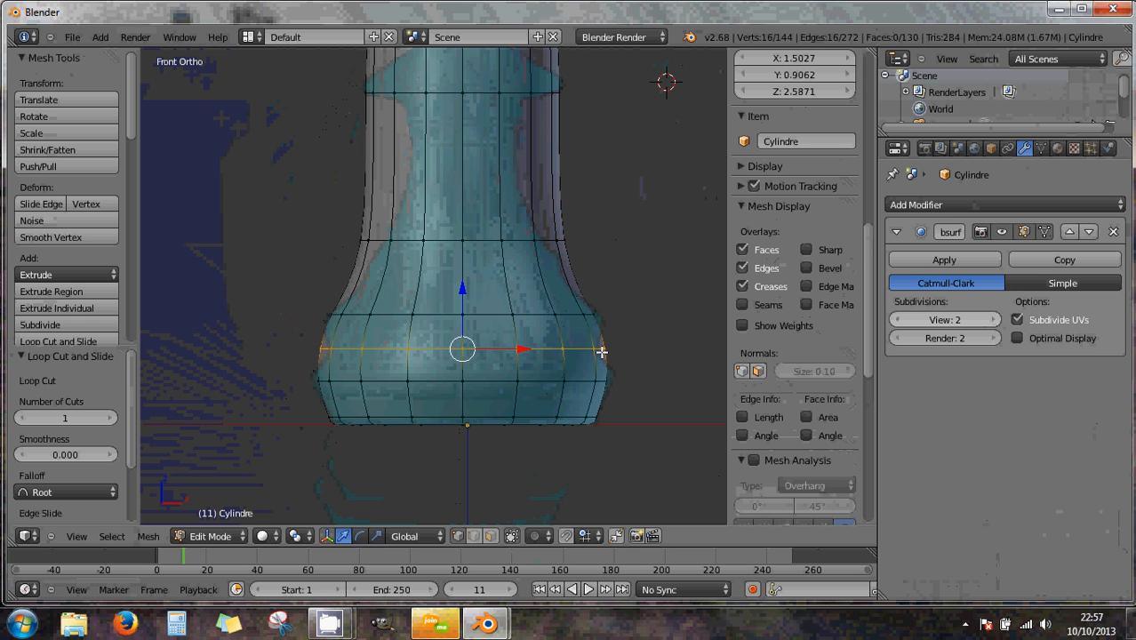
key(s)
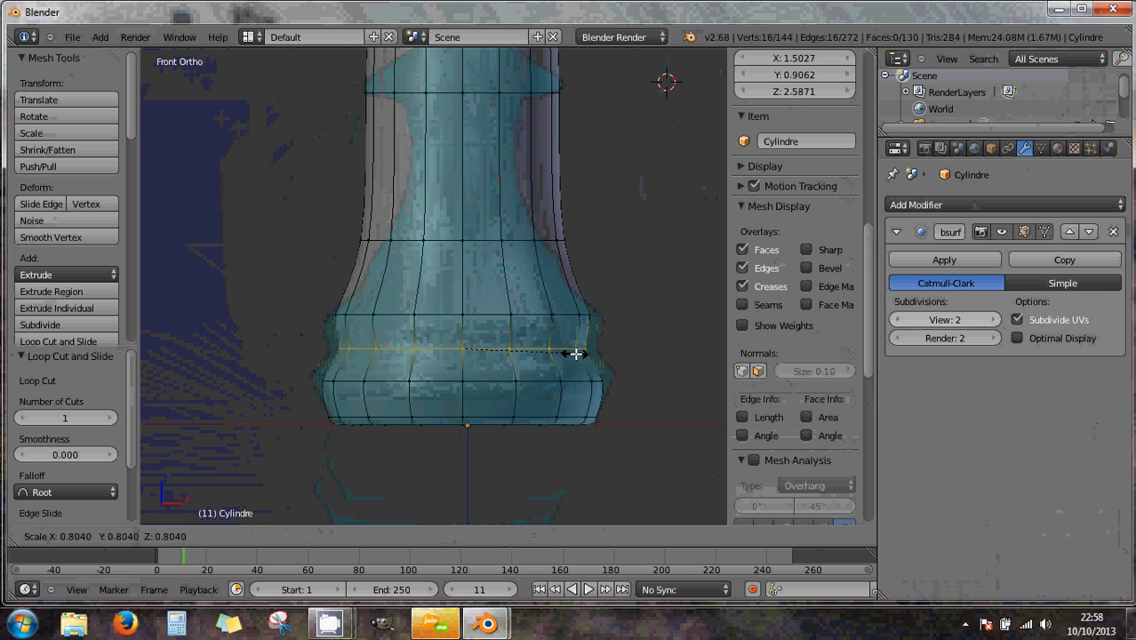
click(588, 353)
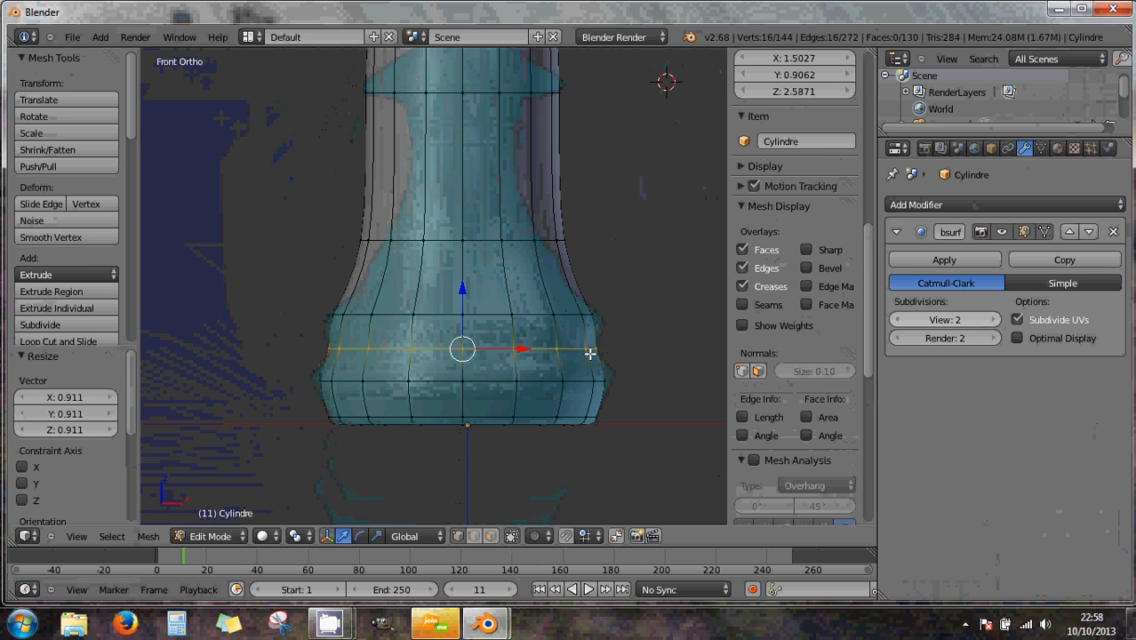
- Select the edge loop along the top of the flared base and scale it to 1.108
alt+right_click(563, 315)
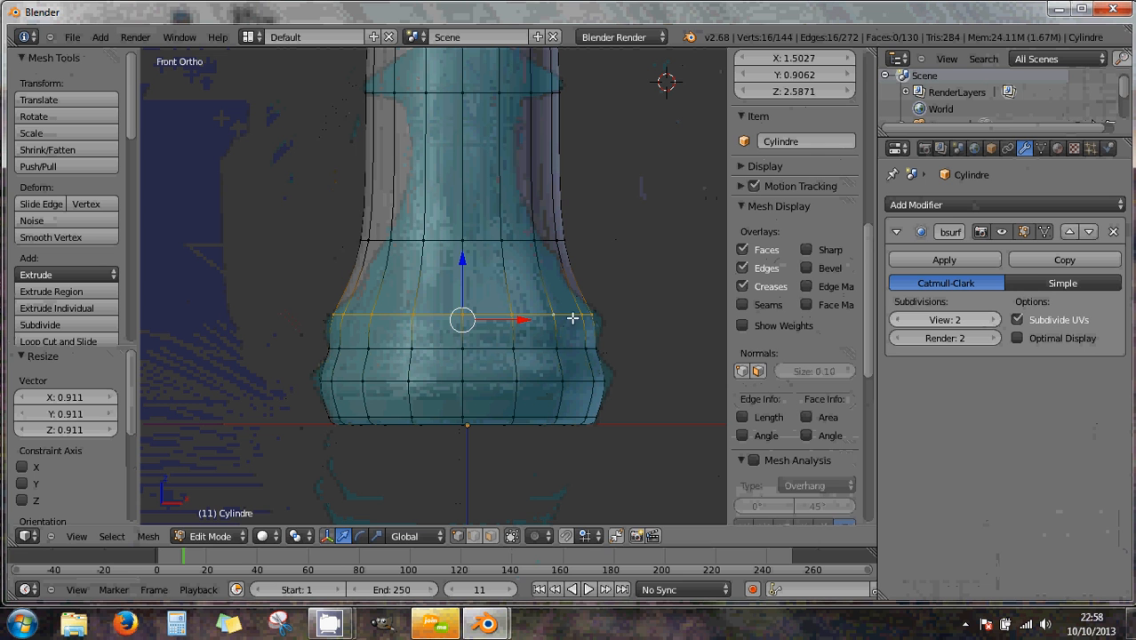
key(s)
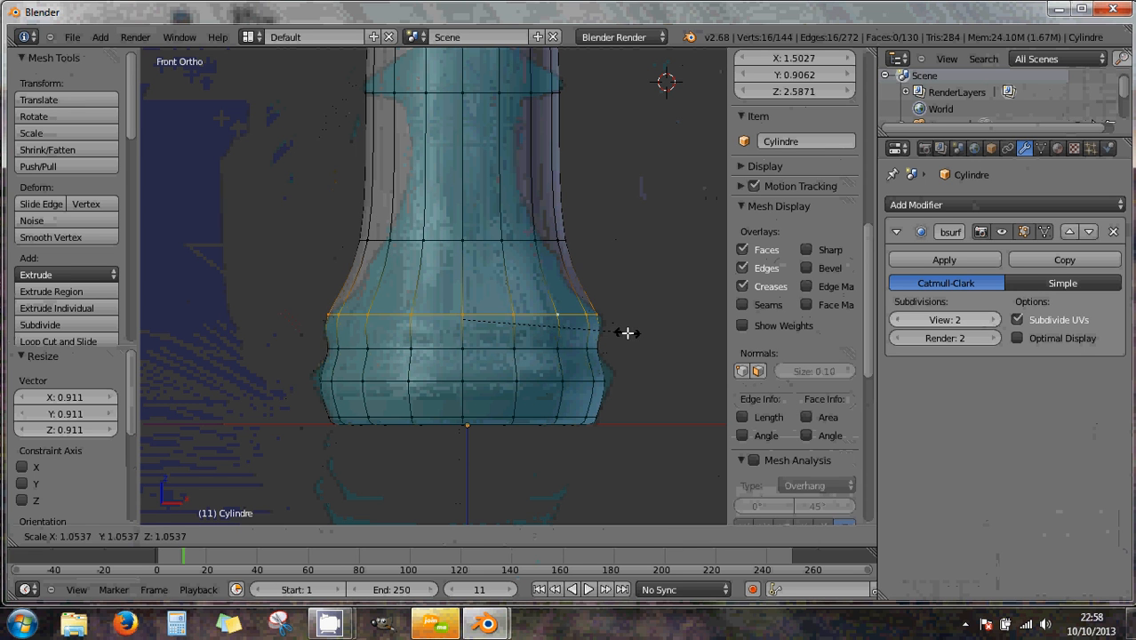
click(611, 323)
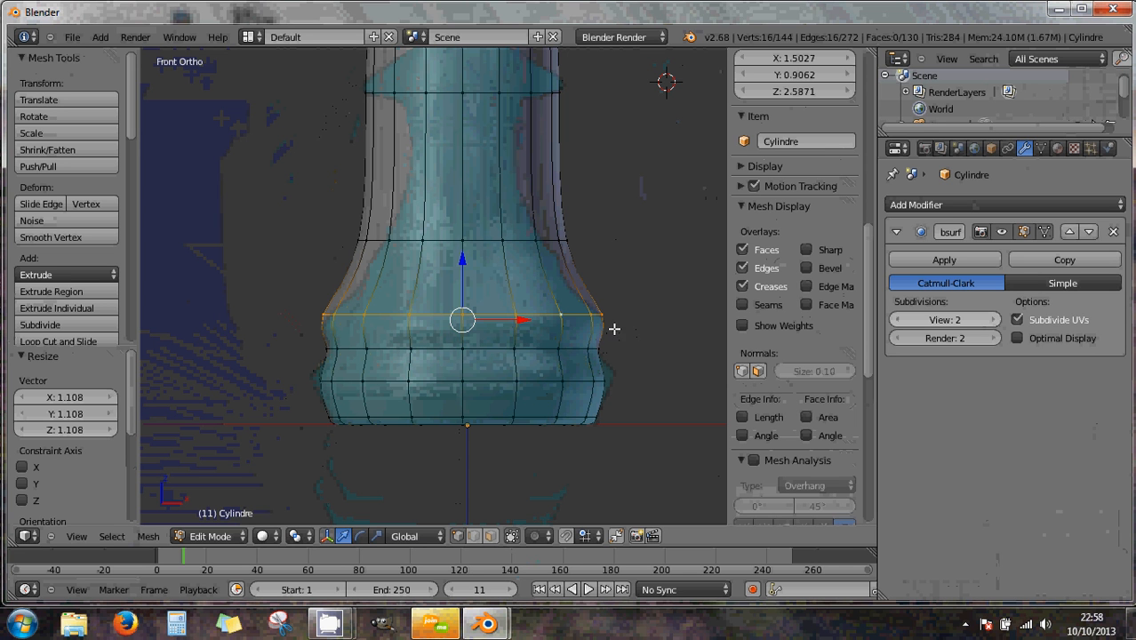
scroll(613, 328, up, 1)
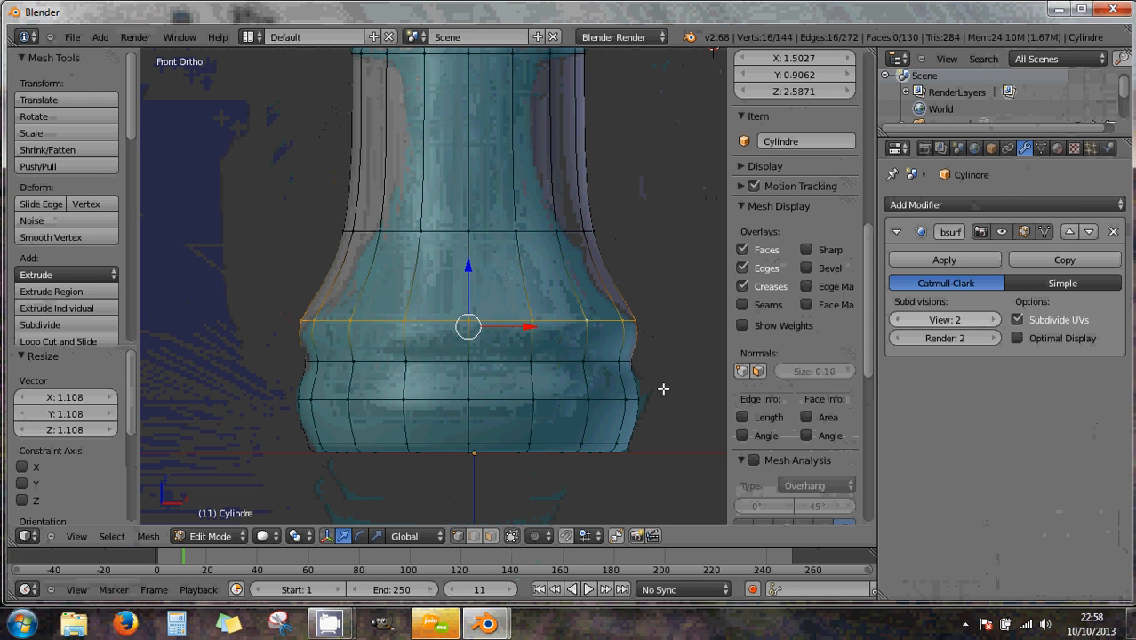
- Scale the edge loop around the base's lower bulge by 1.077, raise it 0.047 along Z and scale it by another 1.029
alt+right_click(609, 402)
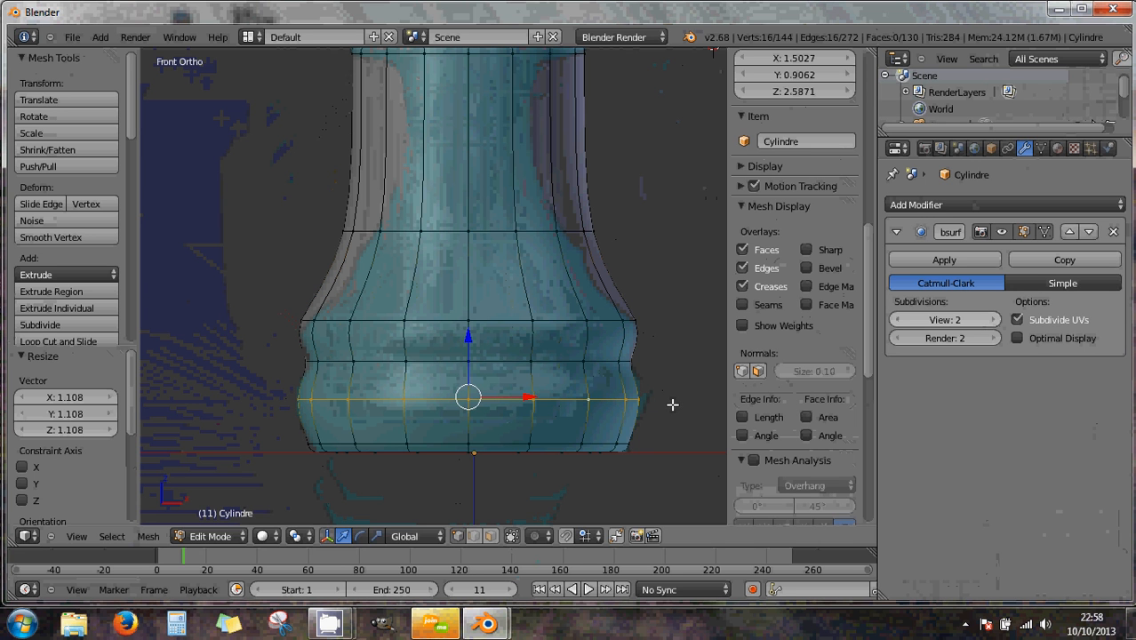
key(s)
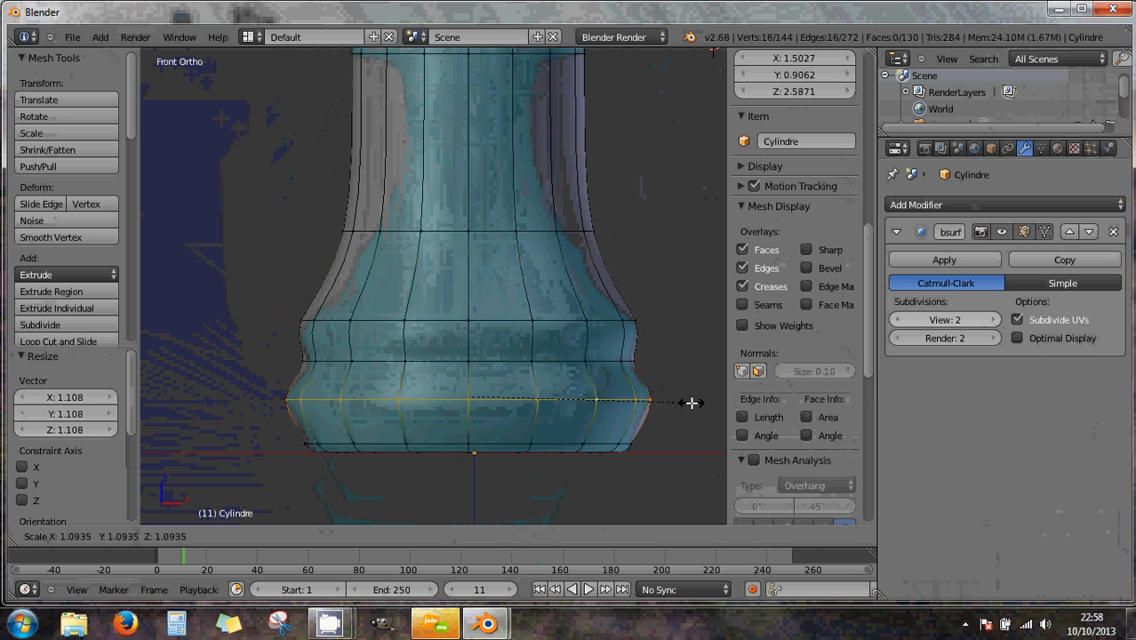
click(687, 402)
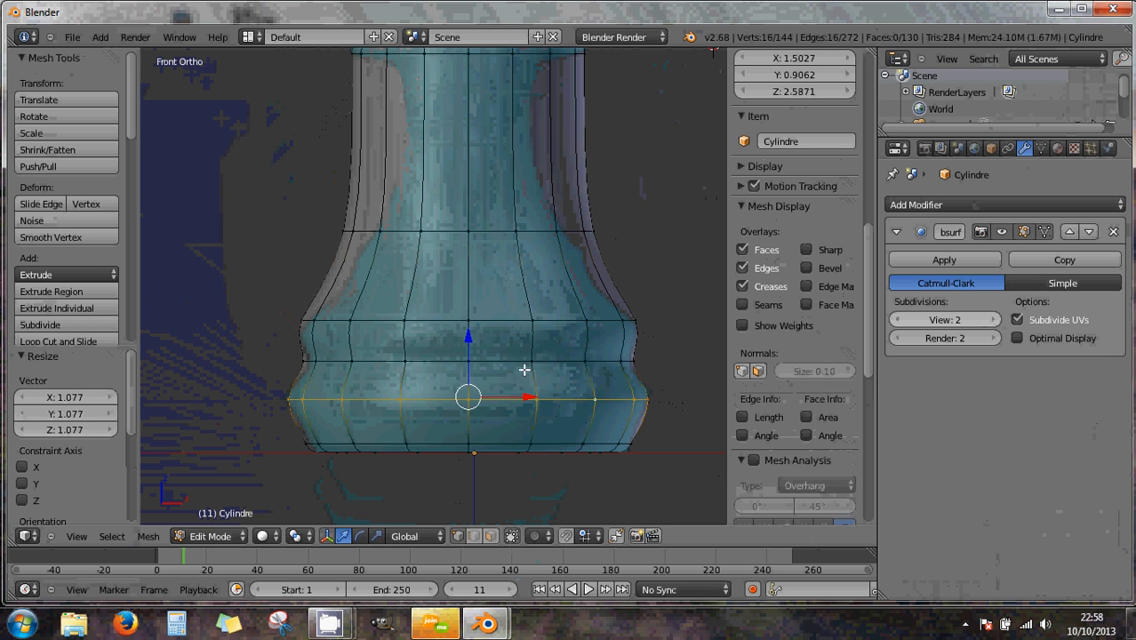
key(g)
key(z)
click(470, 338)
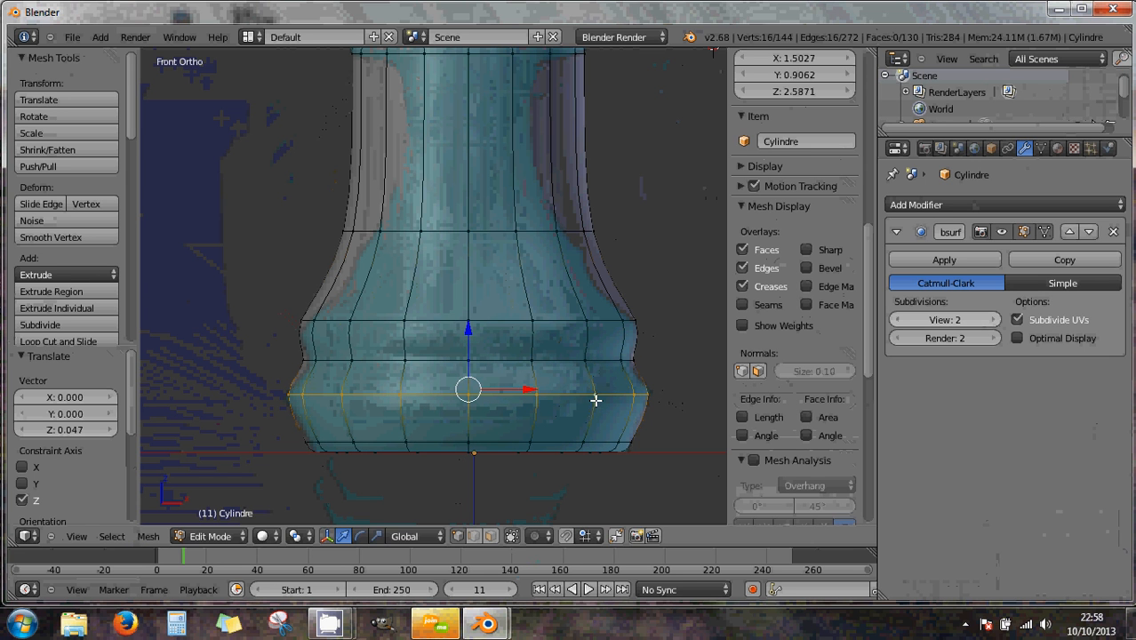
key(s)
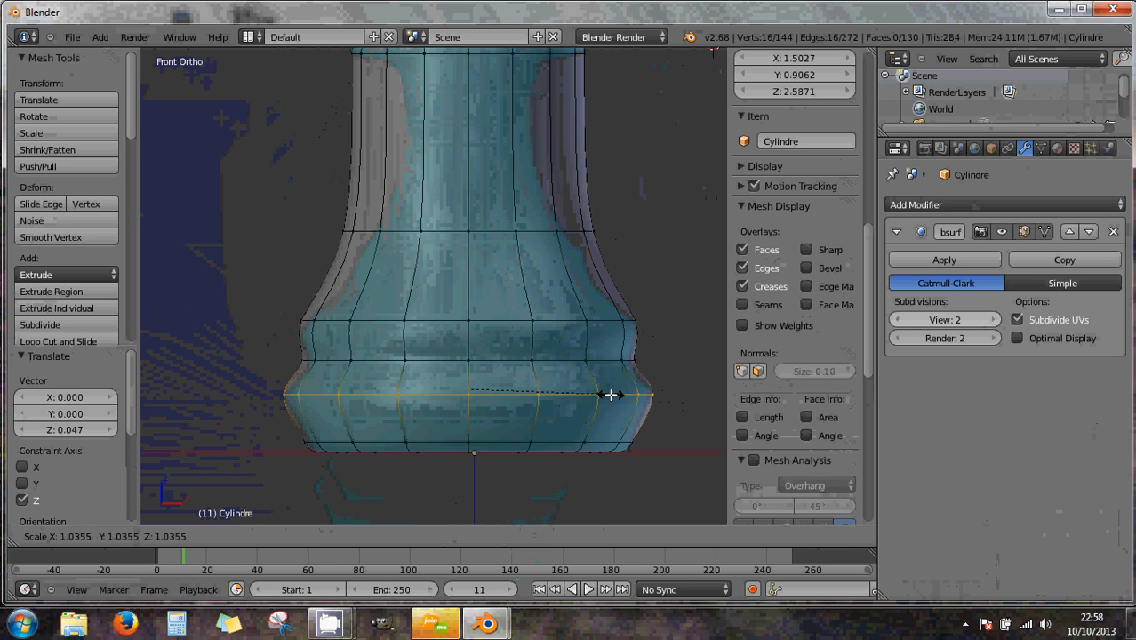
click(610, 393)
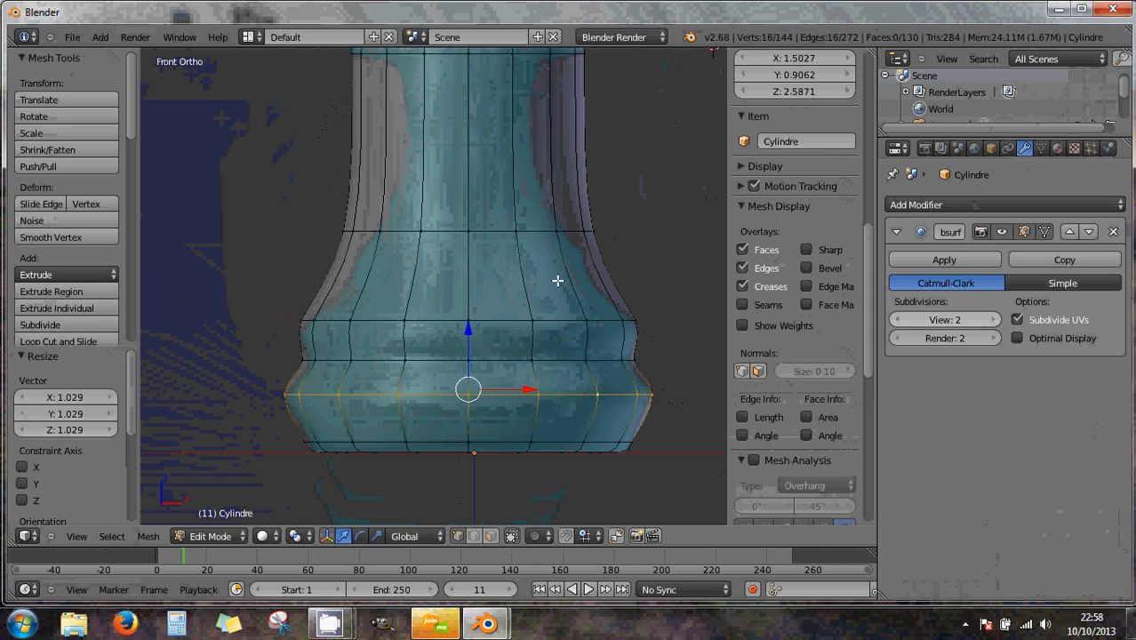
- Scale the edge loop in the groove above the lower bulge to 0.962 and lower it by 0.031 along Z
key(alt+r)
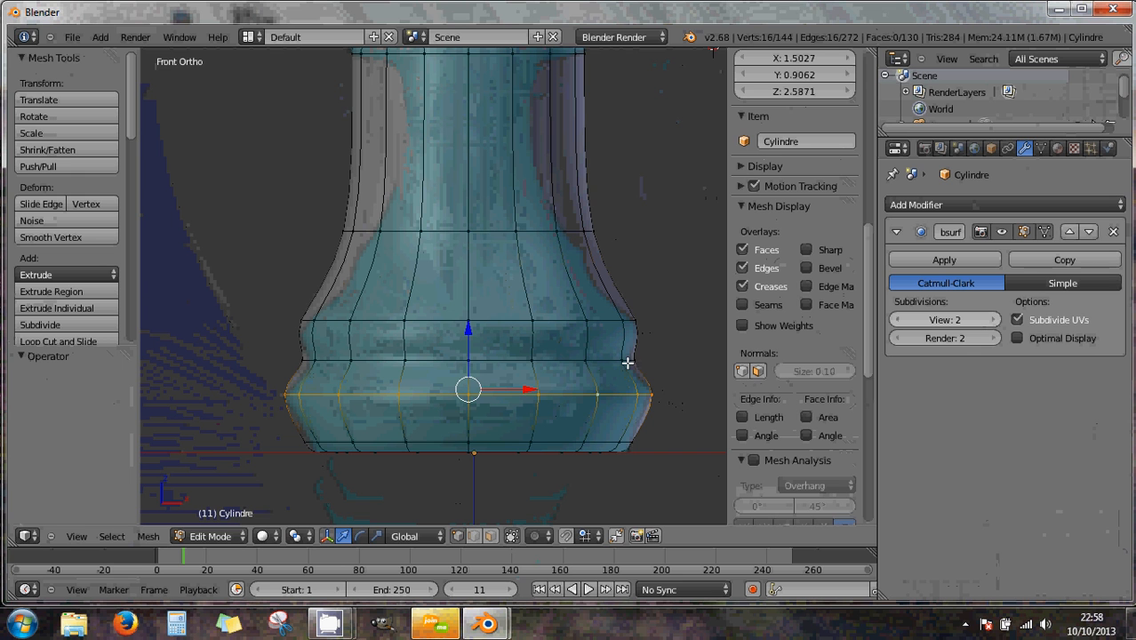
alt+right_click(558, 360)
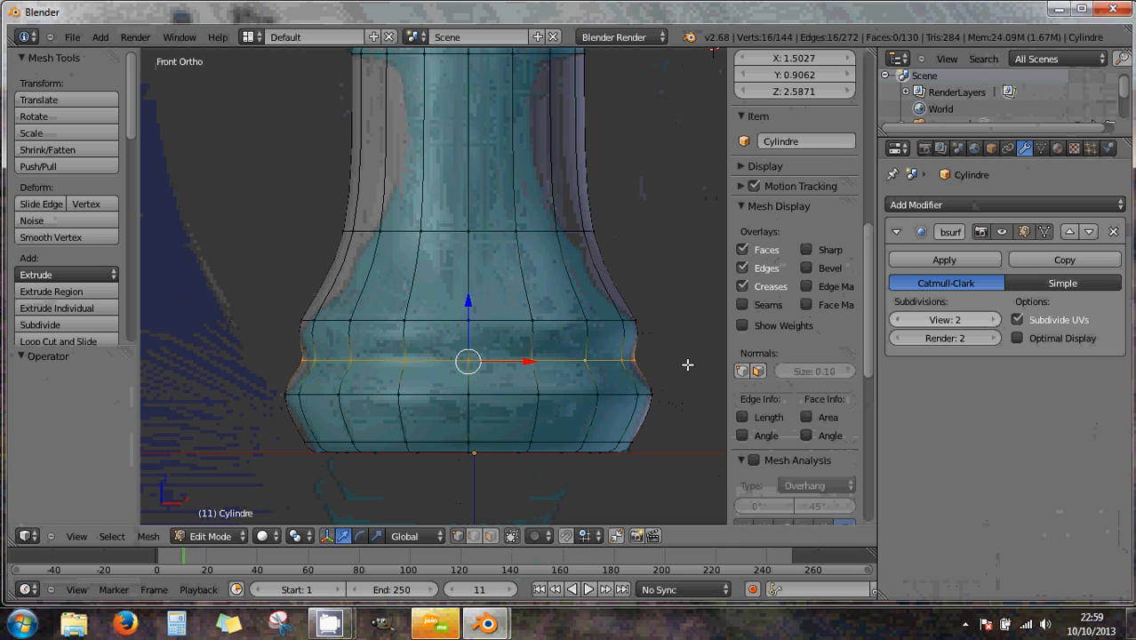
key(s)
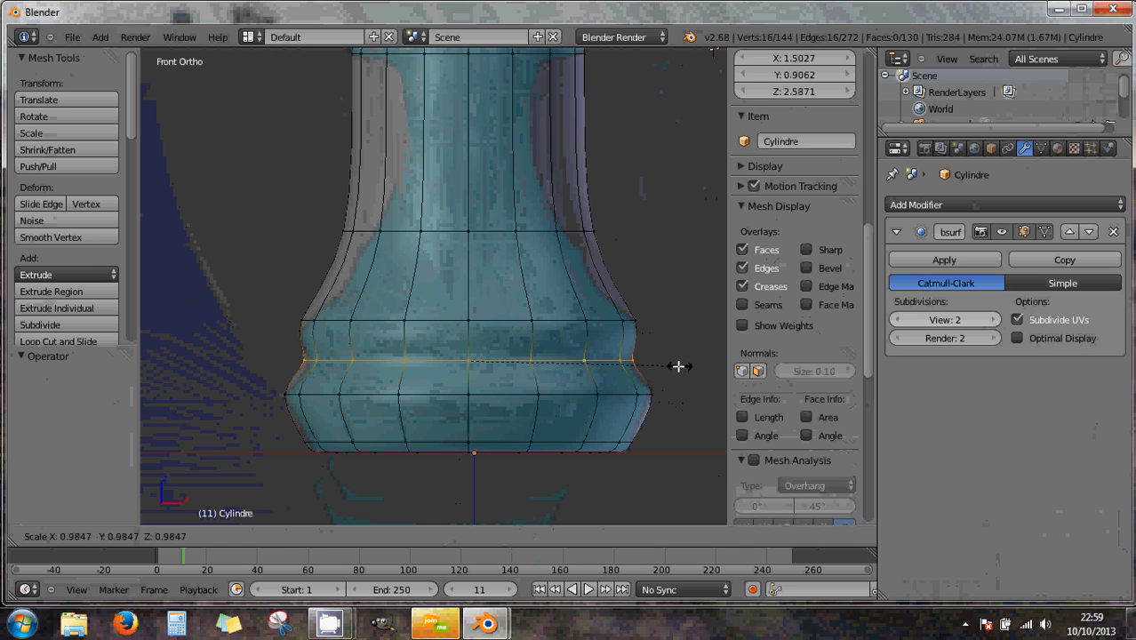
click(676, 368)
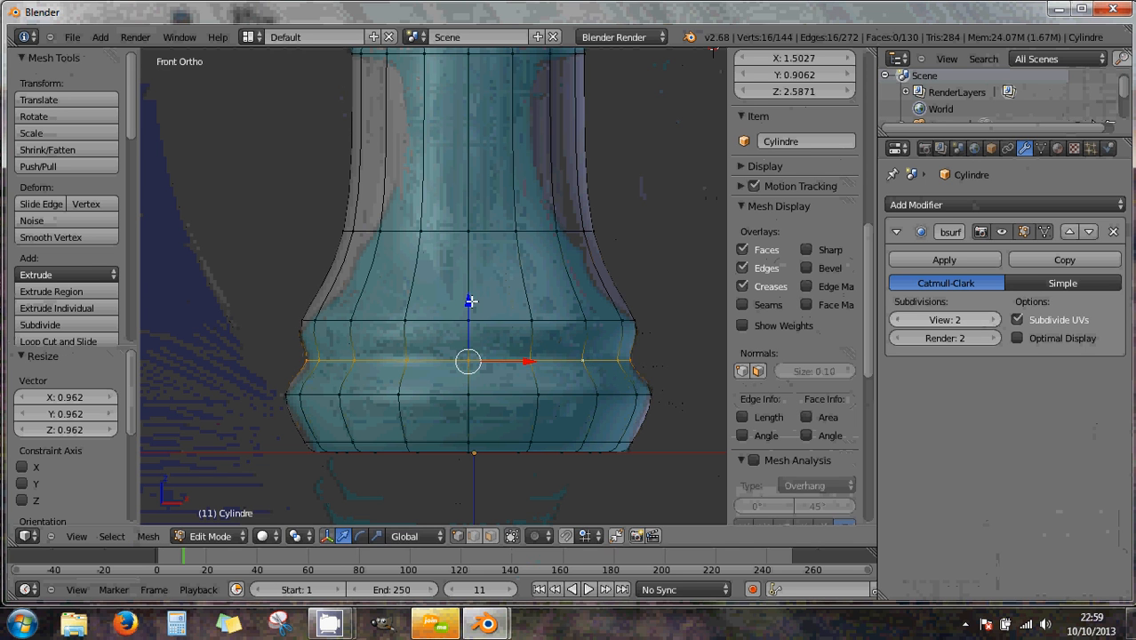
drag(470, 302, 472, 307)
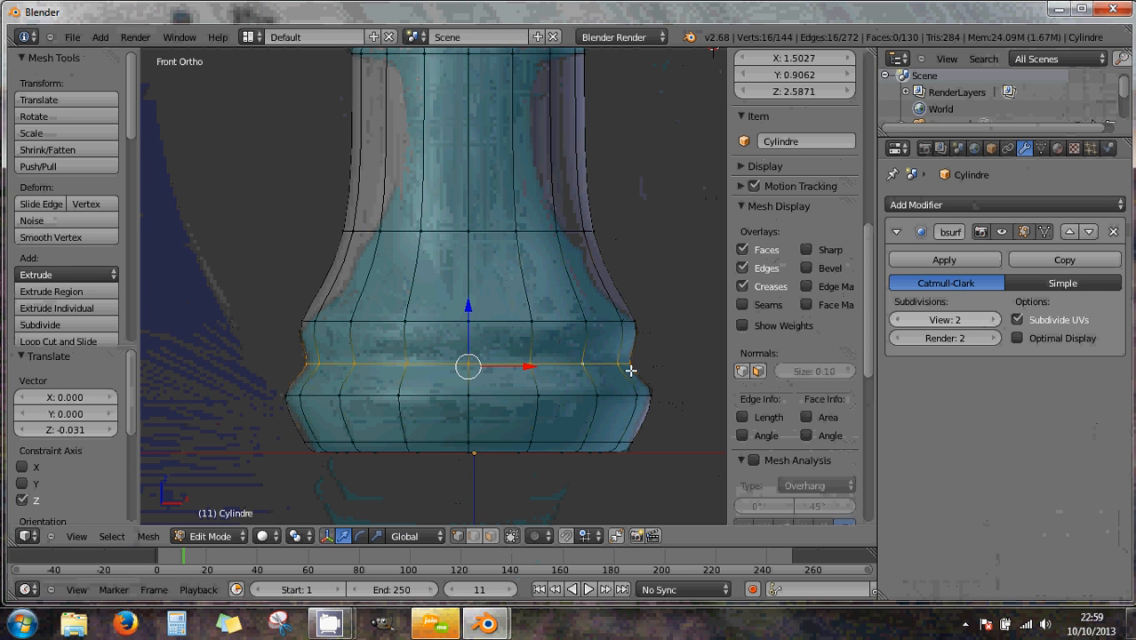
- Add a centred loop cut on the slope just above the flared base and scale it to 0.817
key(ctrl+r)
click(611, 289)
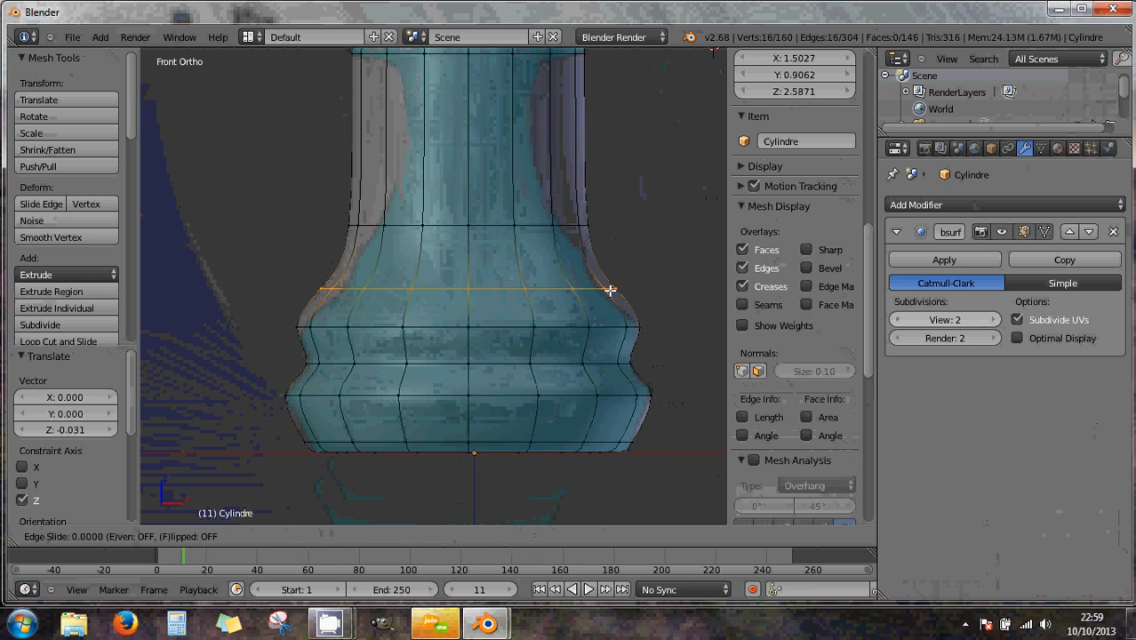
right_click(604, 291)
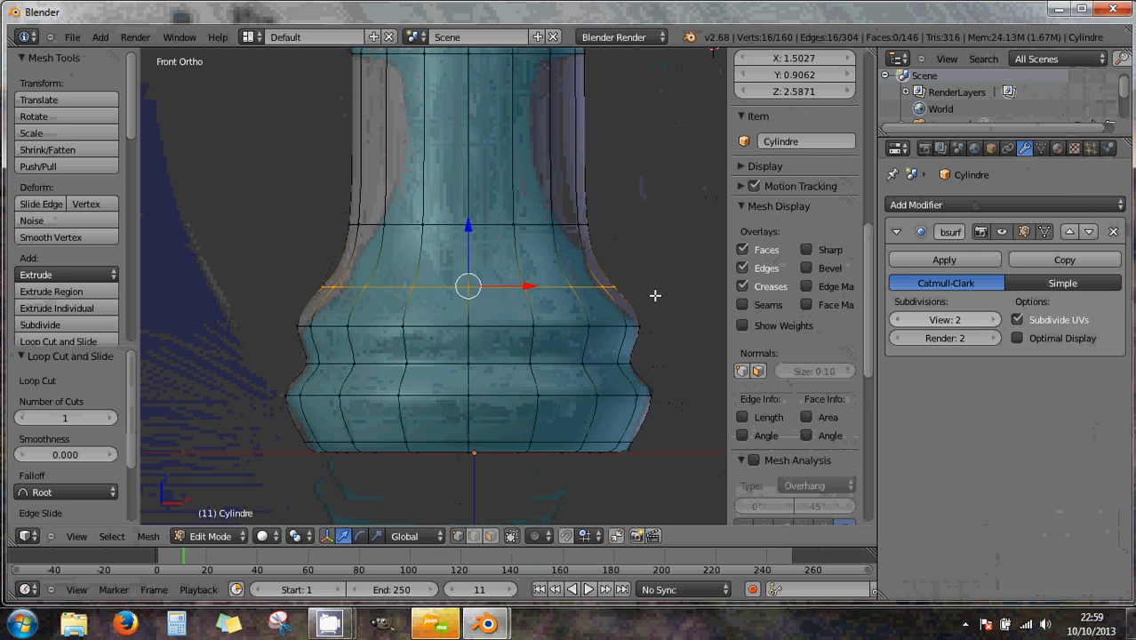
key(s)
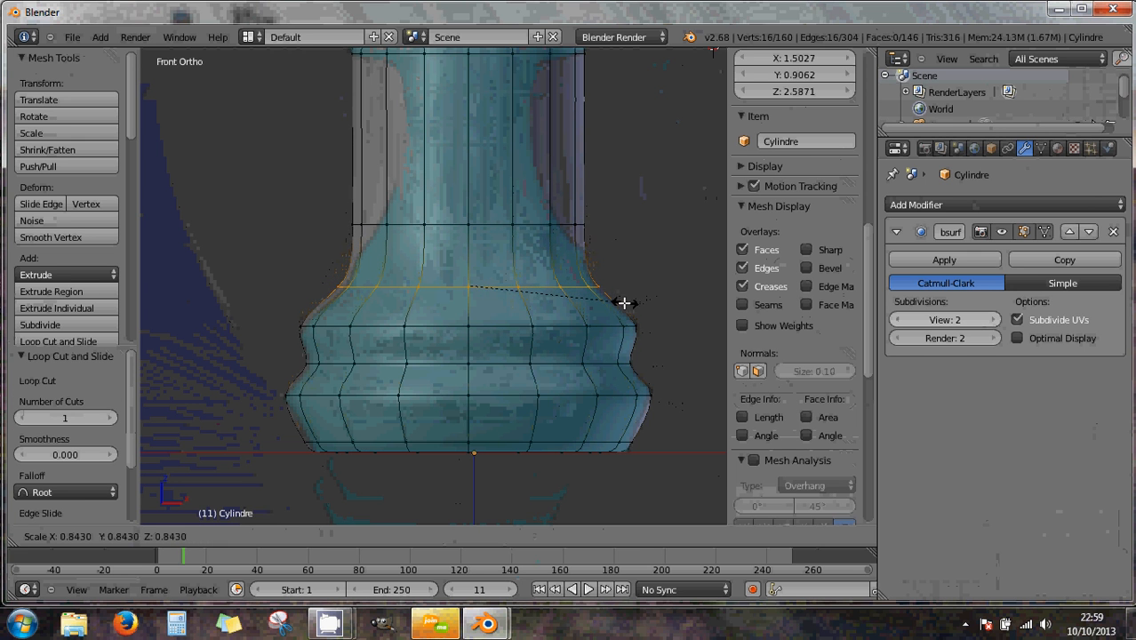
click(619, 305)
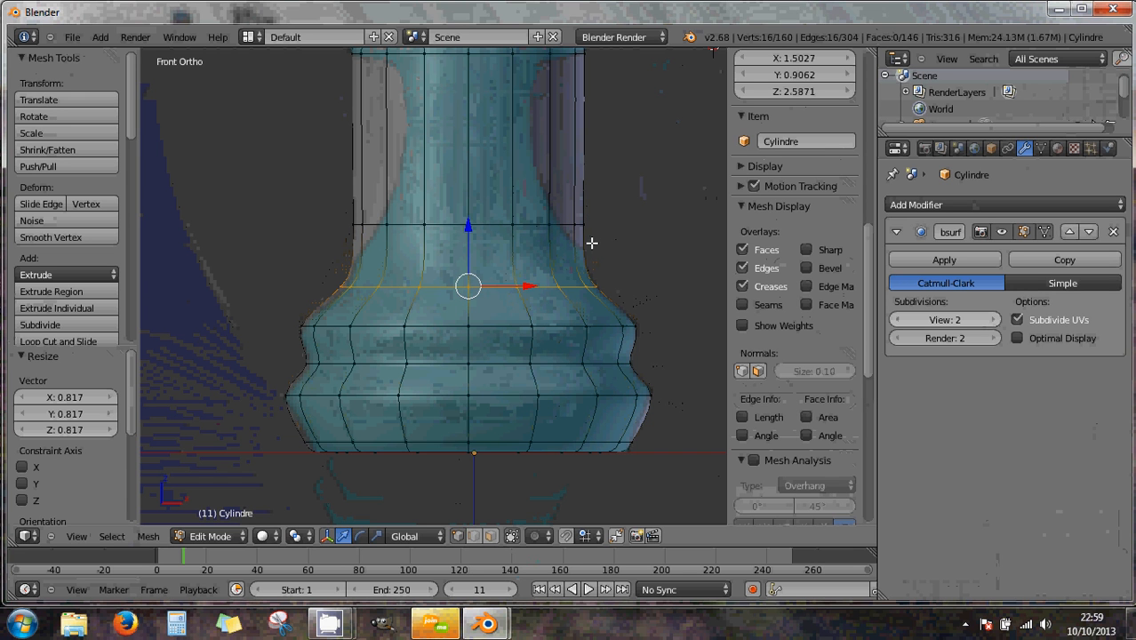
- Lower the edge loop at the foot of the straight neck by 0.209 along Z
alt+right_click(496, 224)
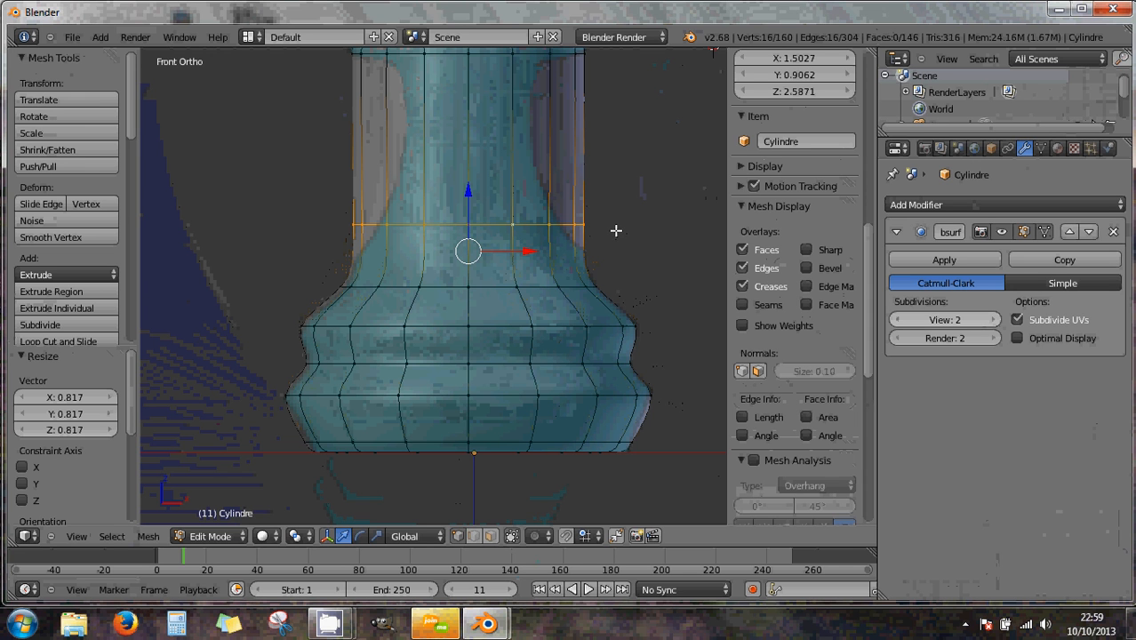
drag(469, 195, 475, 229)
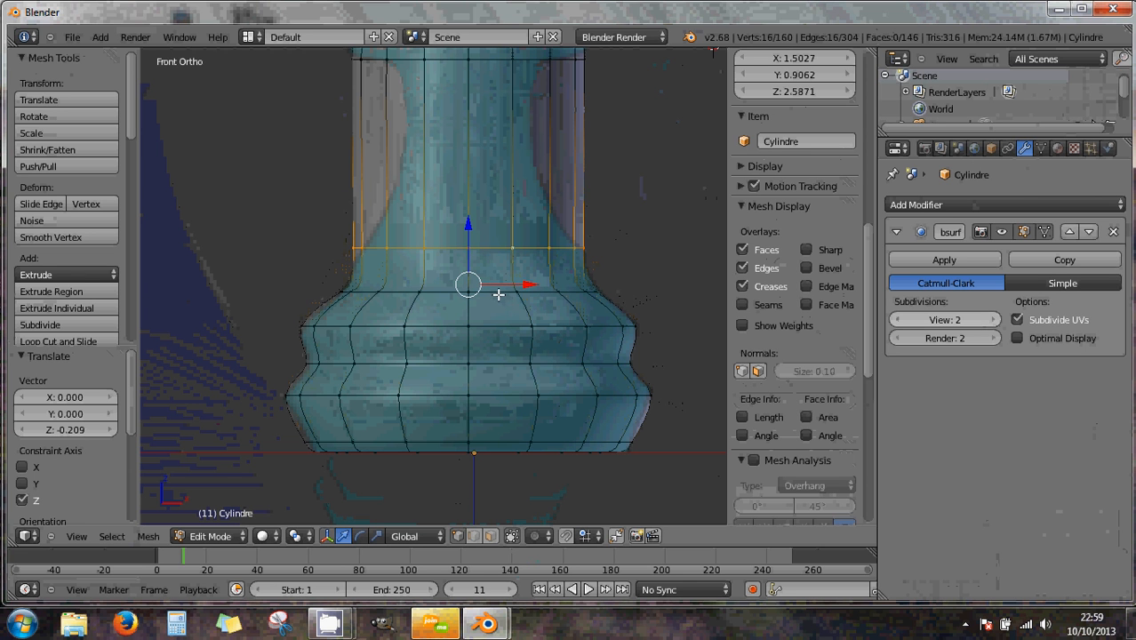
alt+right_click(498, 291)
mouse_move(468, 228)
mouse_down()
mouse_move(461, 203)
mouse_move(464, 214)
mouse_up()
key(ctrl+z)
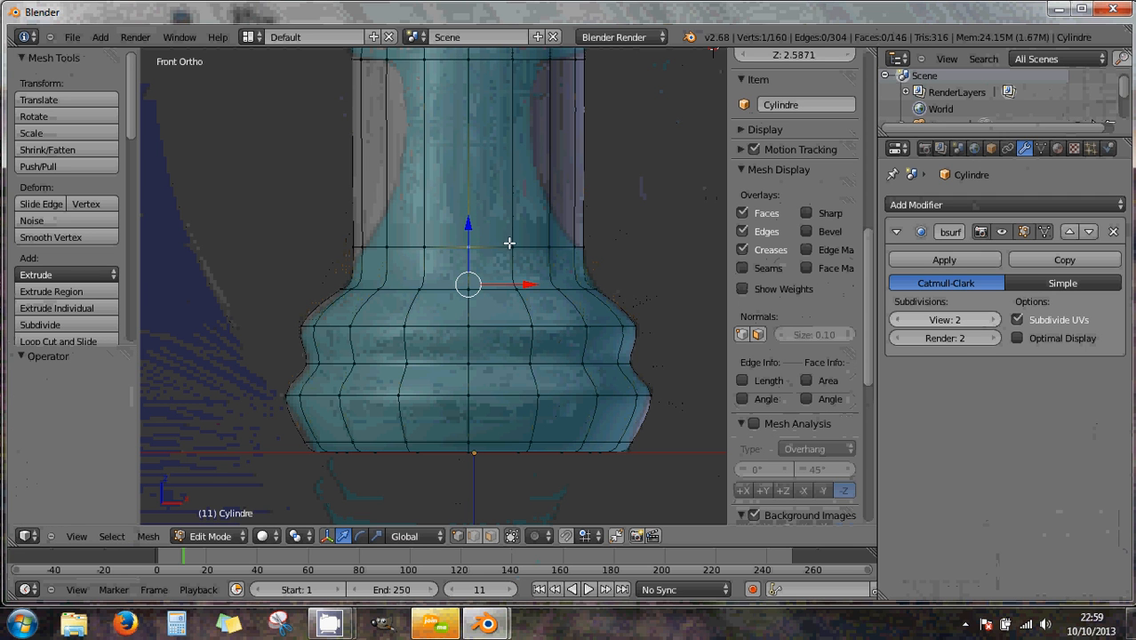
- Raise the edge loop at the foot of the straight neck by 0.115 along Z
alt+right_click(500, 247)
drag(472, 228, 469, 208)
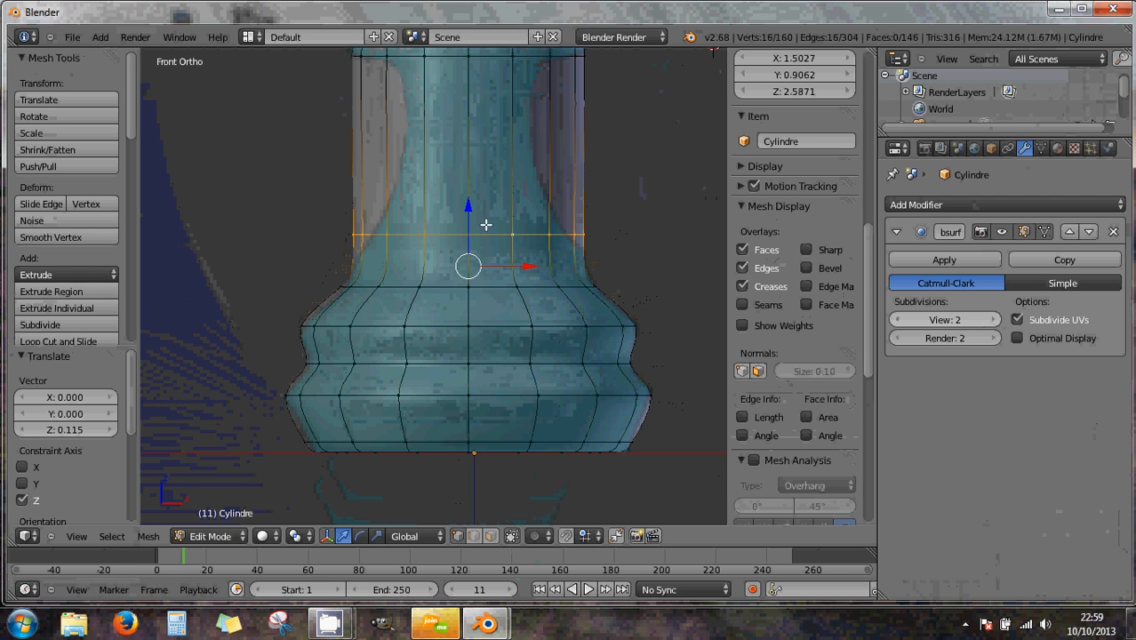
- Add a loop cut near the middle of the straight neck and scale it to about 0.52
key(ctrl+r)
click(559, 145)
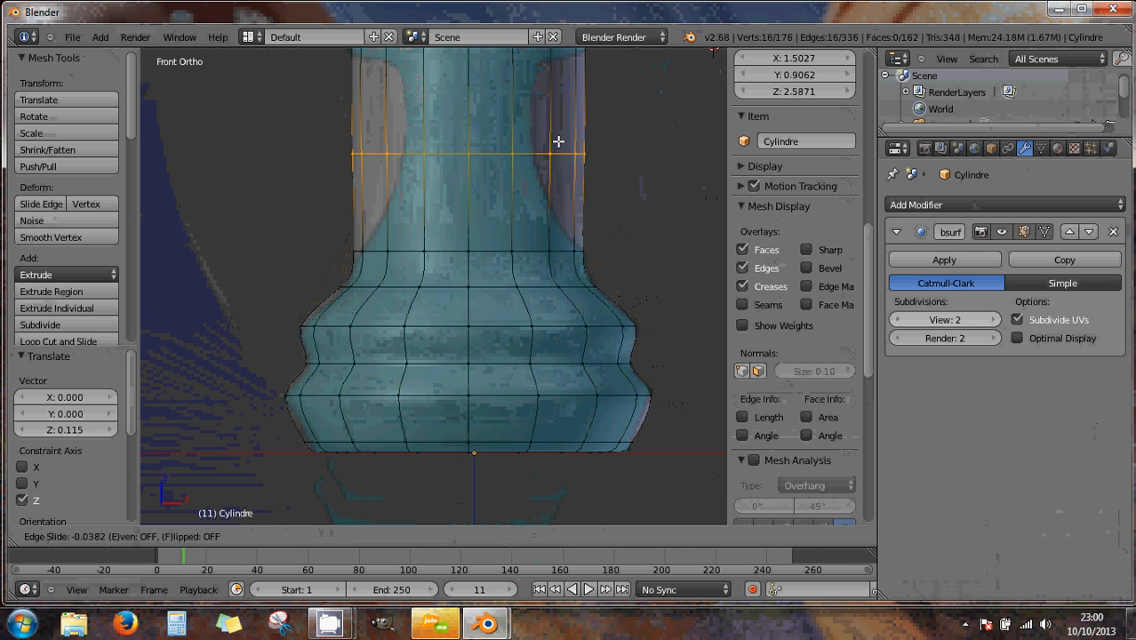
click(558, 142)
key(s)
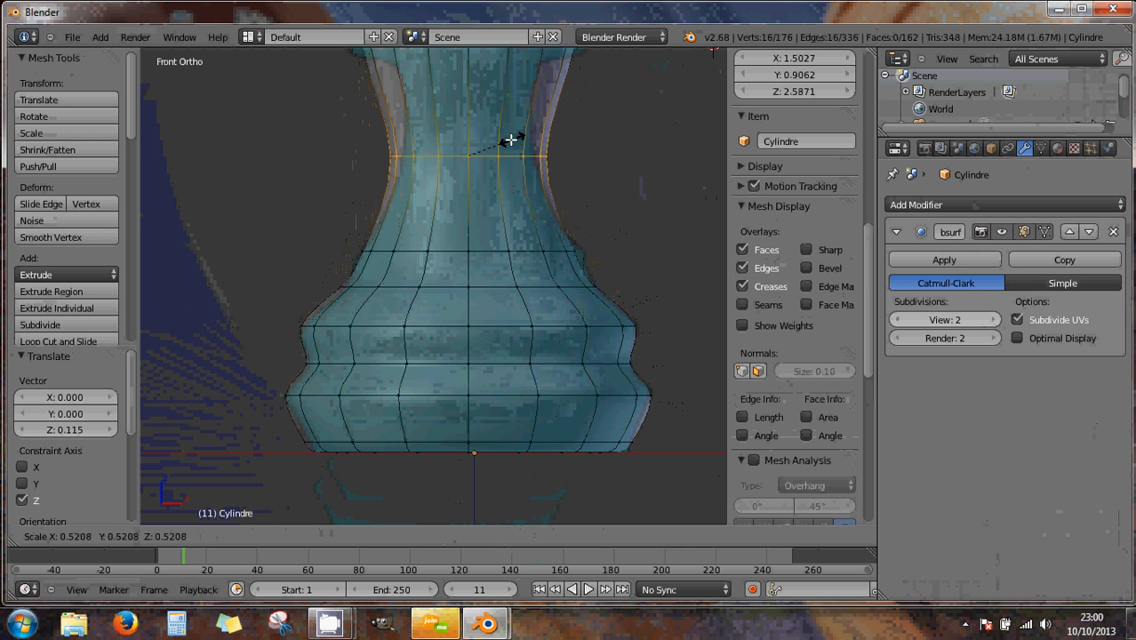
click(505, 137)
- Raise the new neck loop by 0.220 along Z and scale it to 0.773 to match the reference
drag(465, 95, 464, 71)
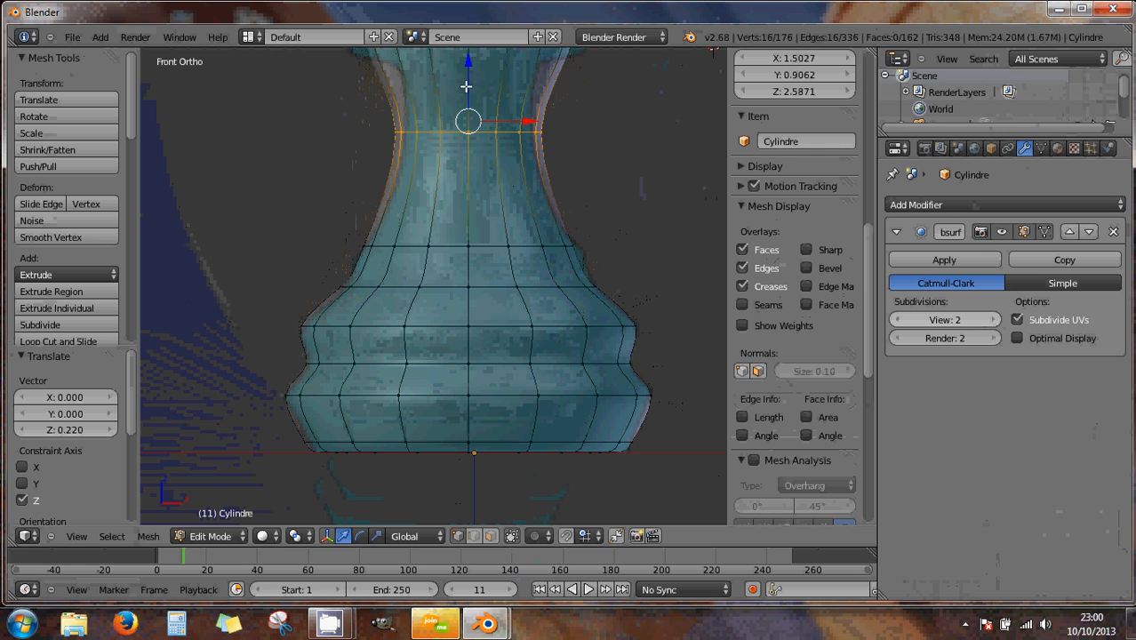
key(s)
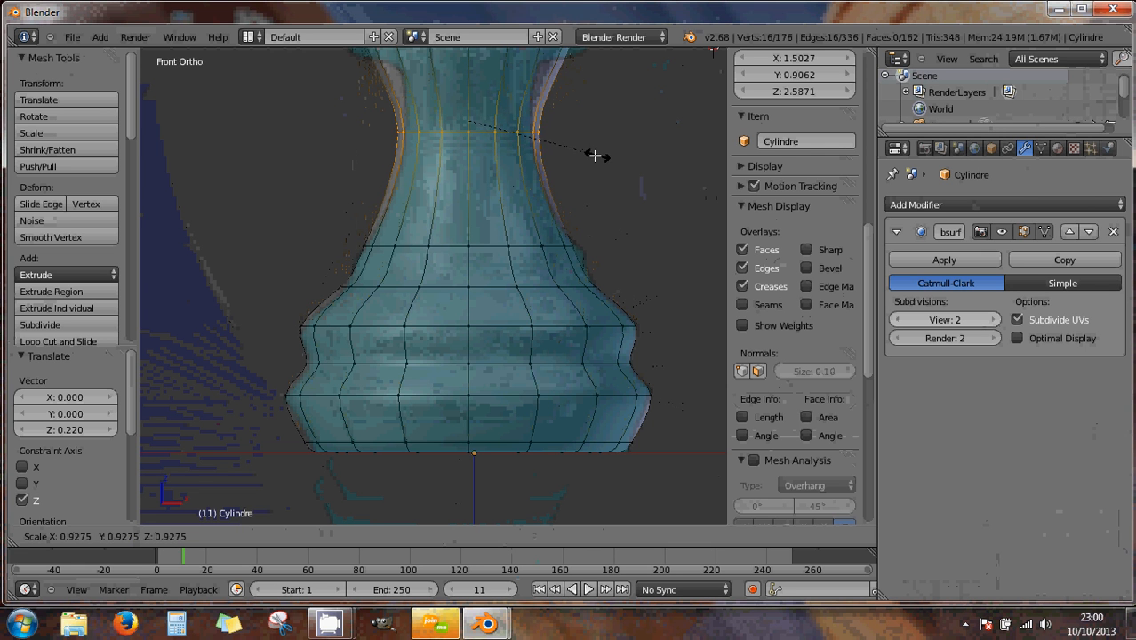
click(577, 159)
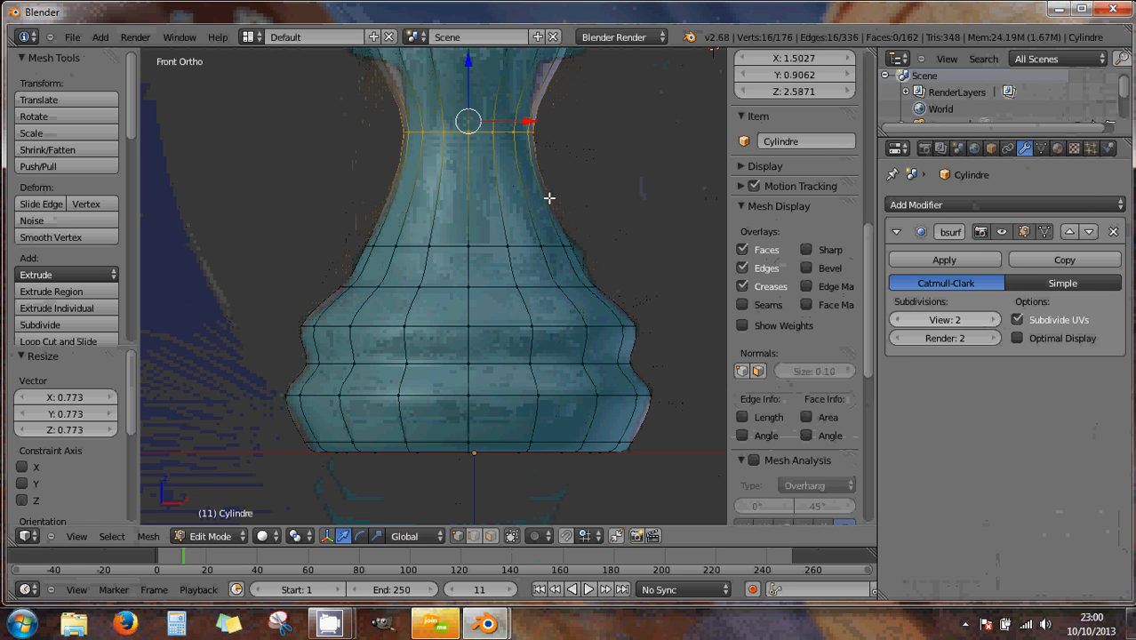
- Nudge the edge loop below the narrowed neck along Z, and edge-slide it by a factor of -0.245
alt+right_click(524, 248)
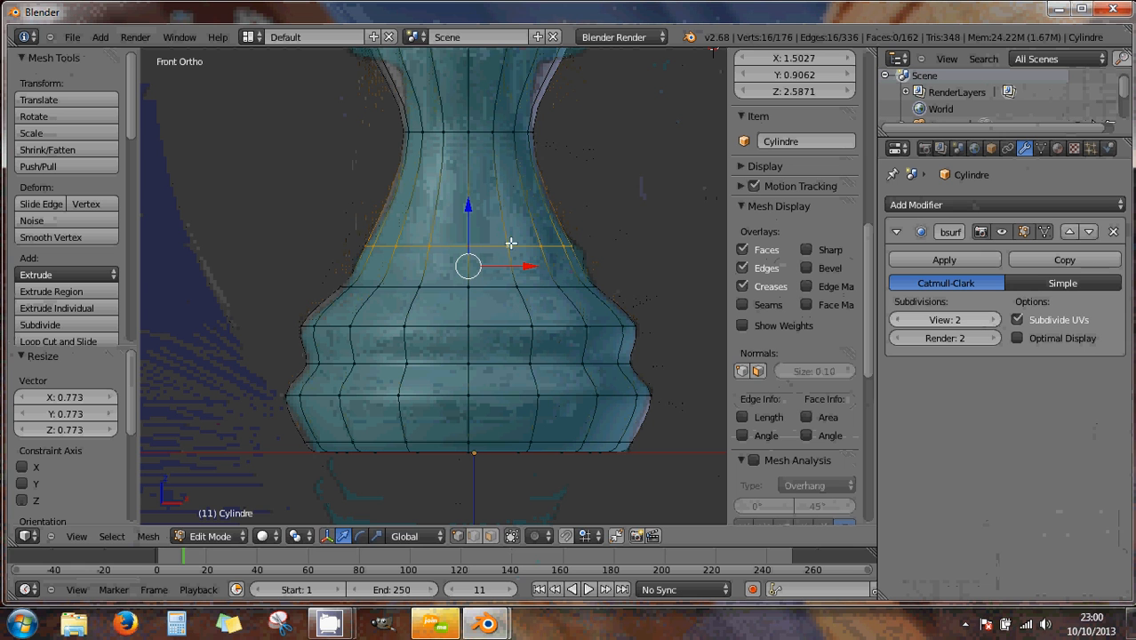
mouse_move(467, 206)
mouse_down()
mouse_move(473, 135)
mouse_move(477, 203)
mouse_up()
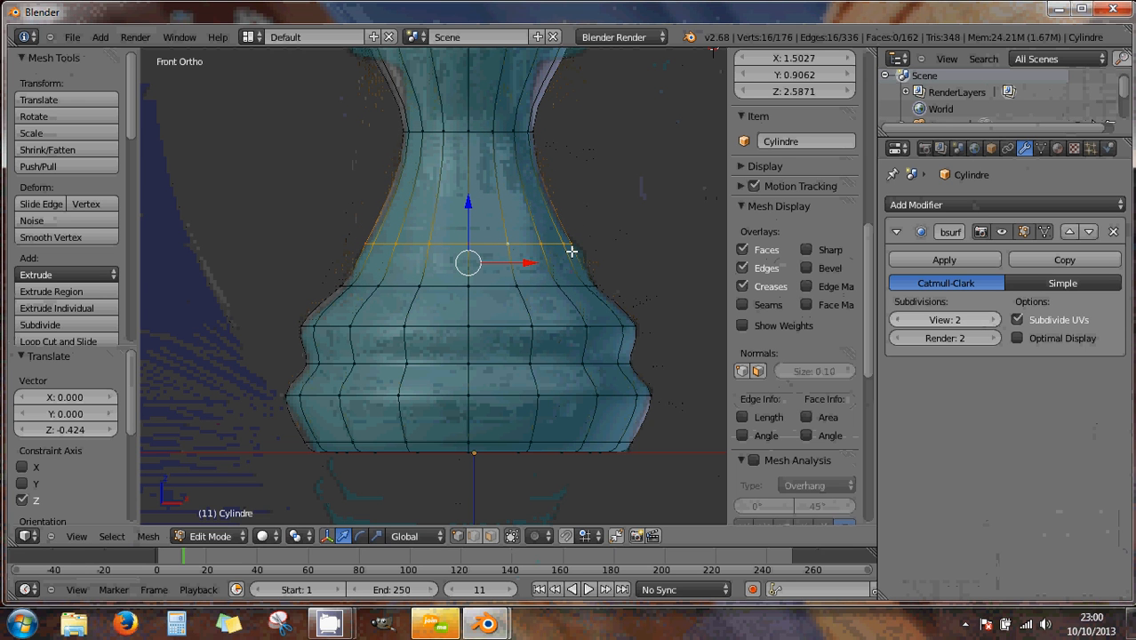
key(g)
key(g)
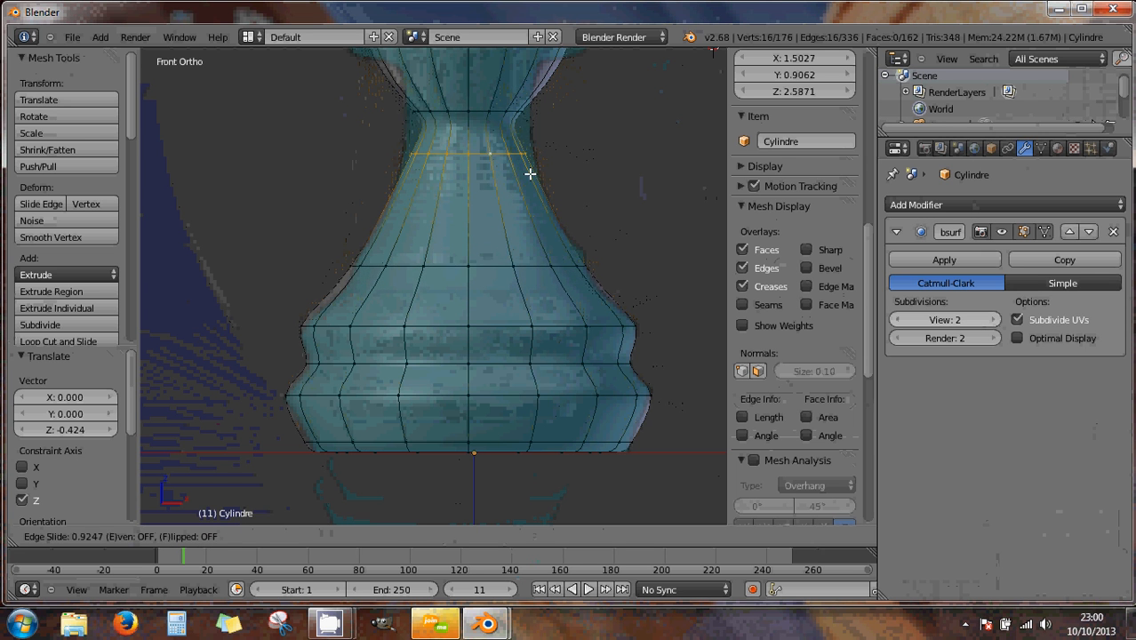
click(568, 268)
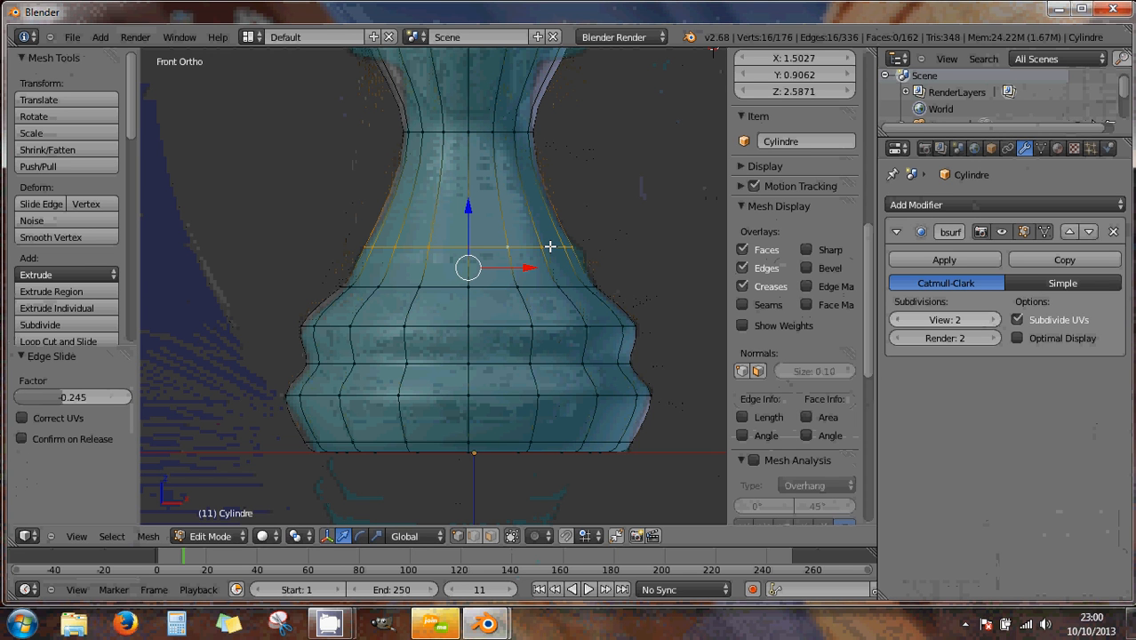
- Edge-slide the loop below the narrowed neck again, using a factor of -0.135
key(g)
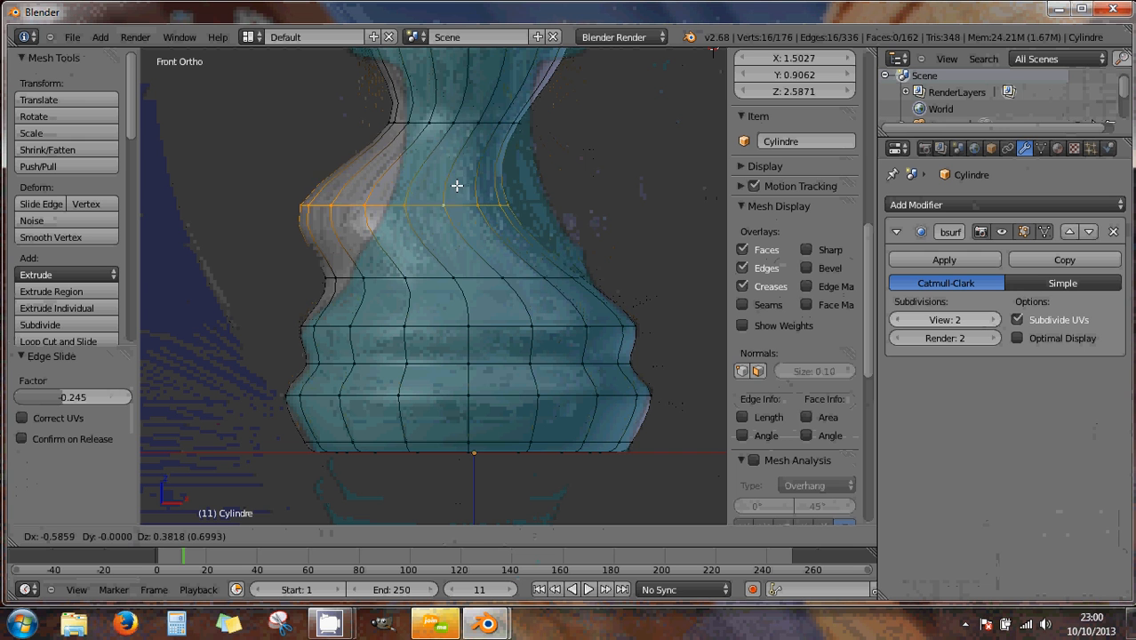
click(604, 186)
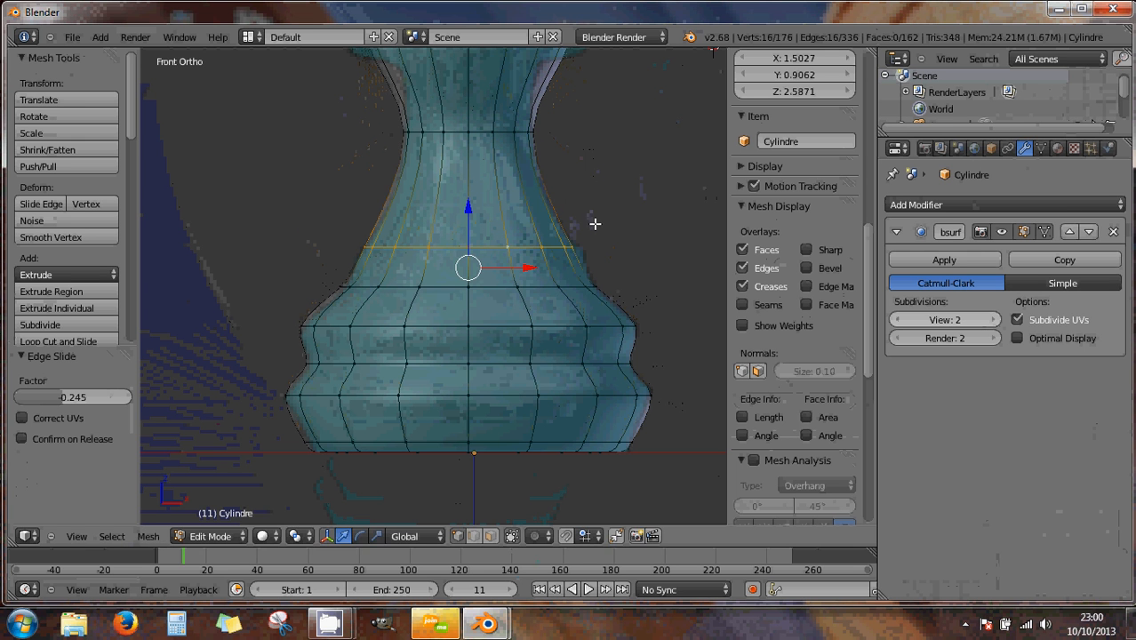
key(g)
key(g)
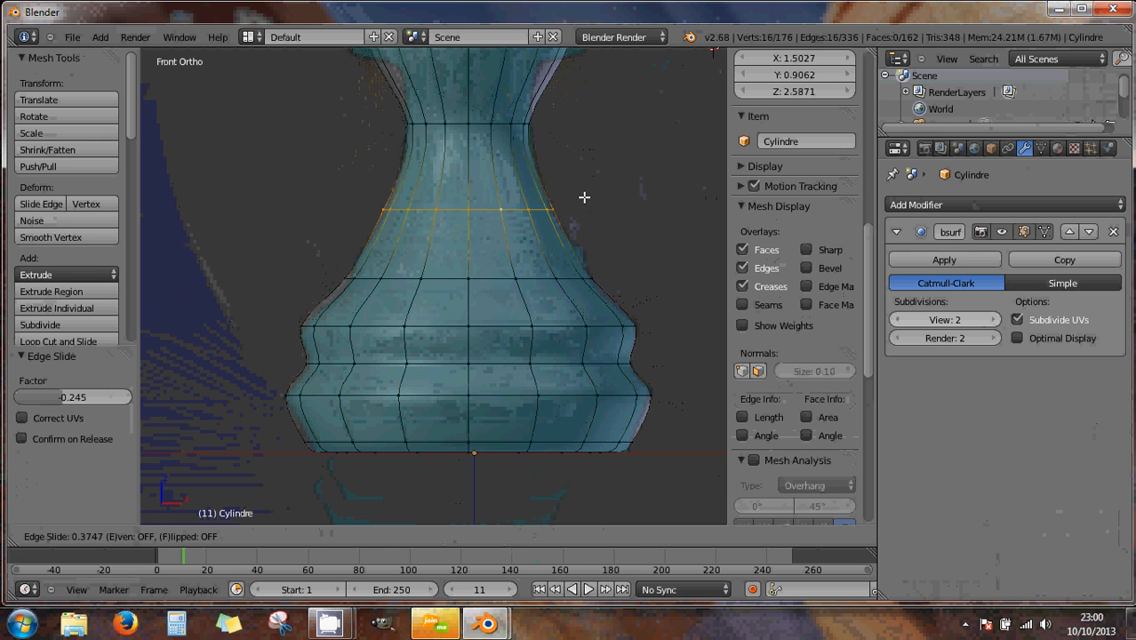
click(609, 238)
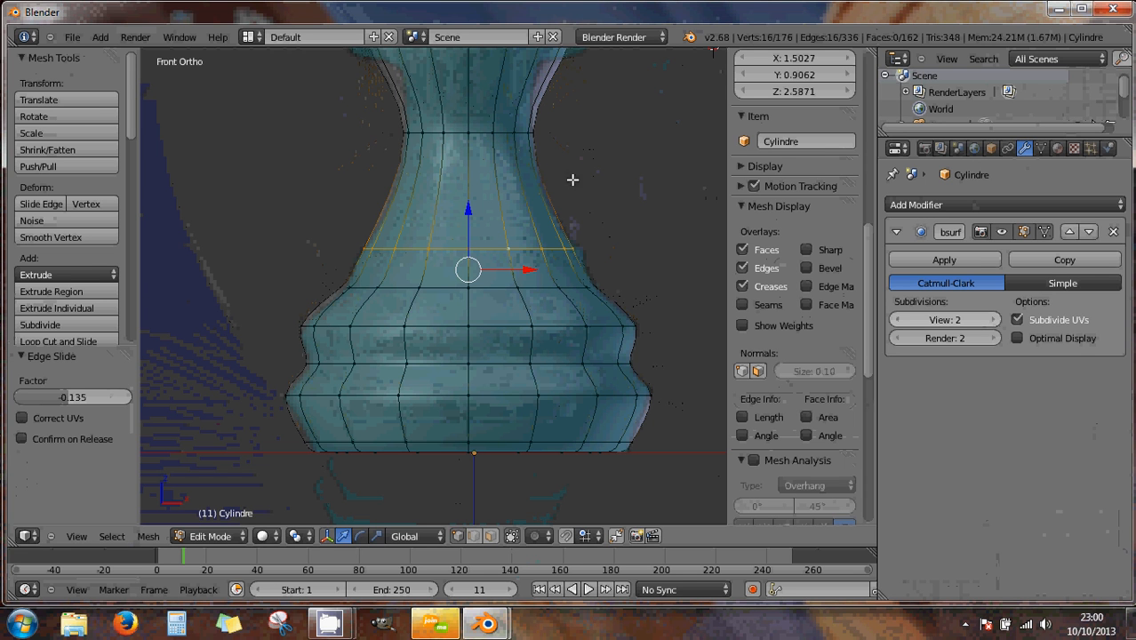
- Select the edge loop at the narrowest part of the neck and edge-slide it by a factor of 0.016
alt+right_click(507, 133)
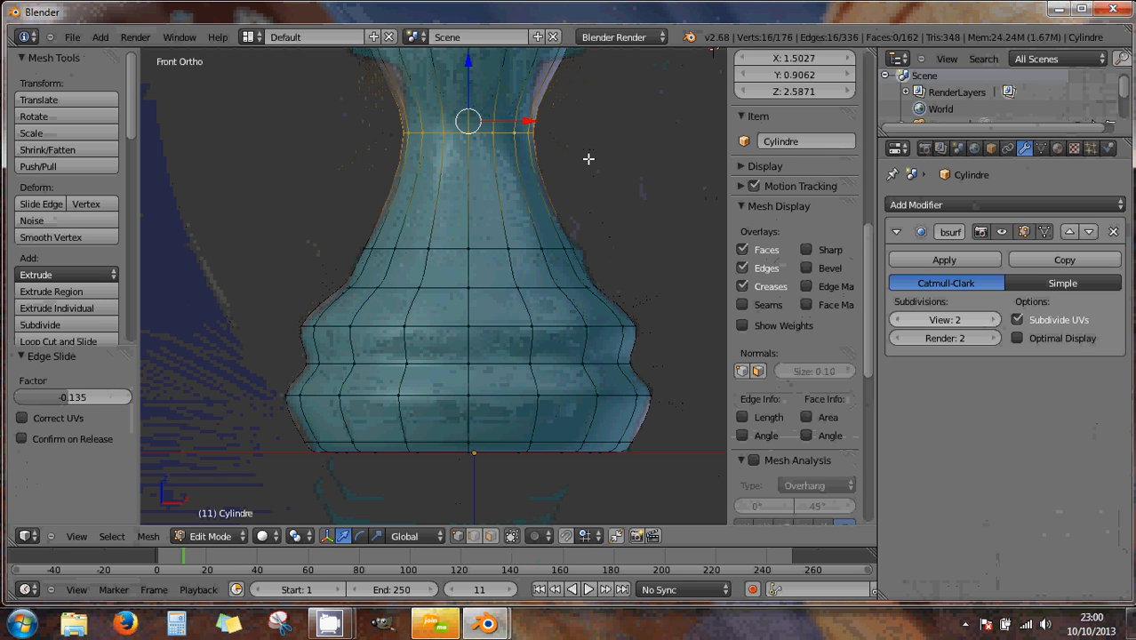
key(g)
key(g)
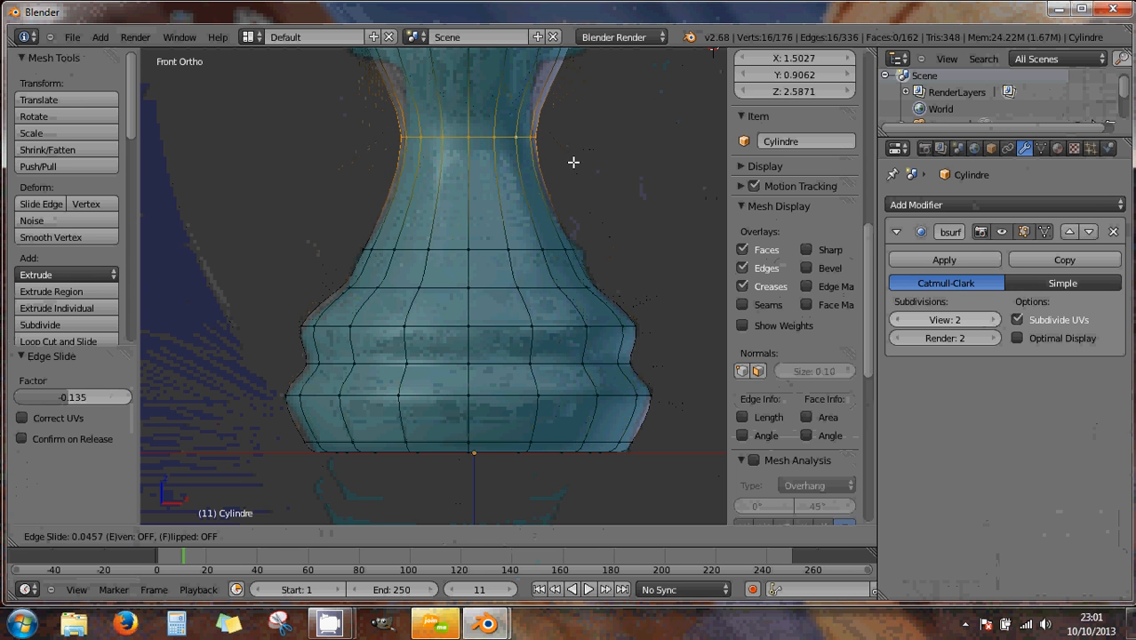
click(574, 161)
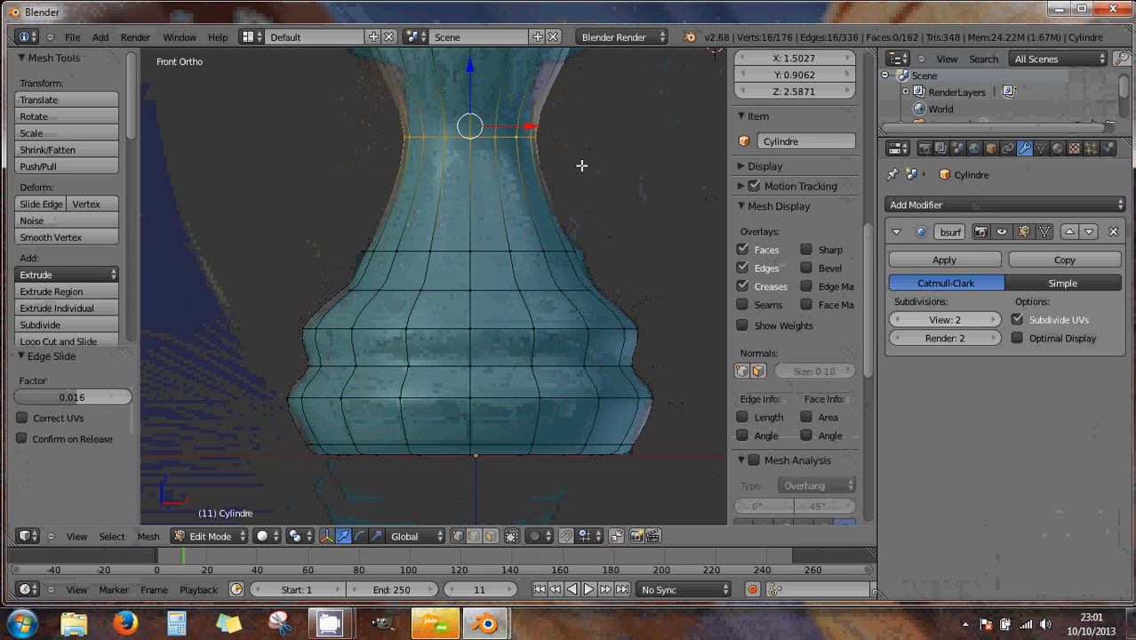
- Add an edge loop between the neck and the head, scale it to 0.657 and raise it by 0.037 along Z
shift+scroll(583, 164, up, 8)
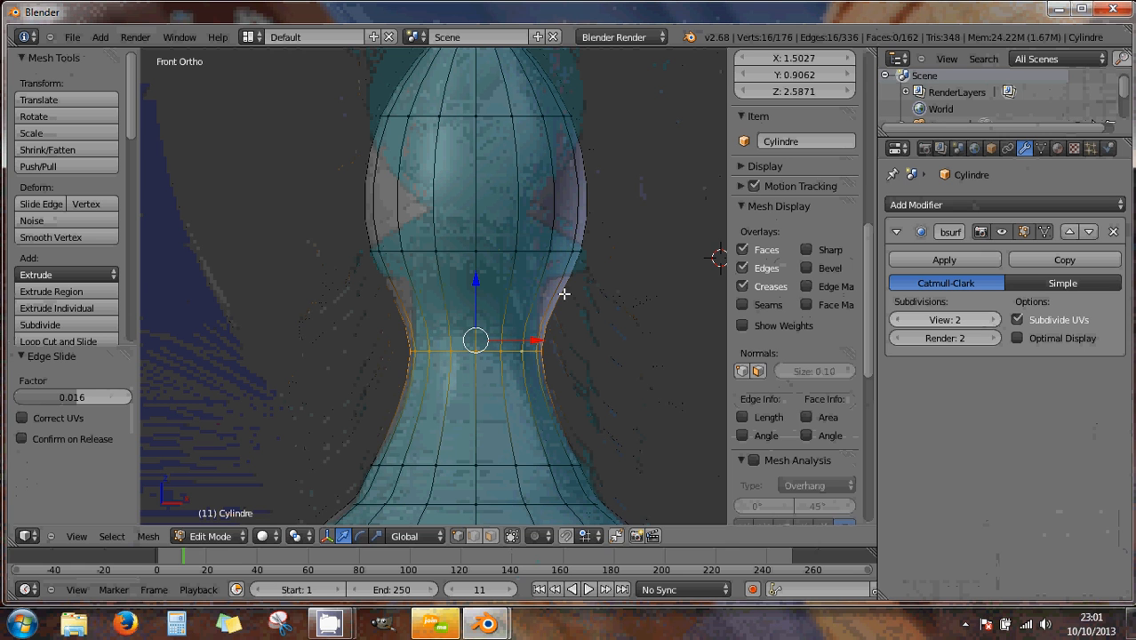
key(ctrl+r)
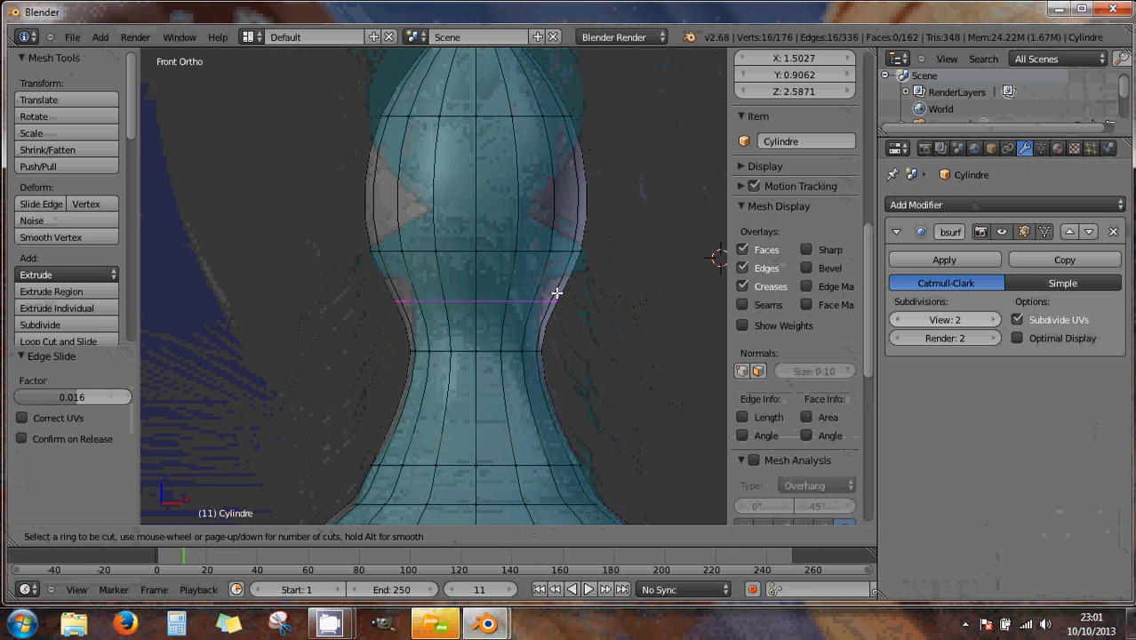
click(556, 292)
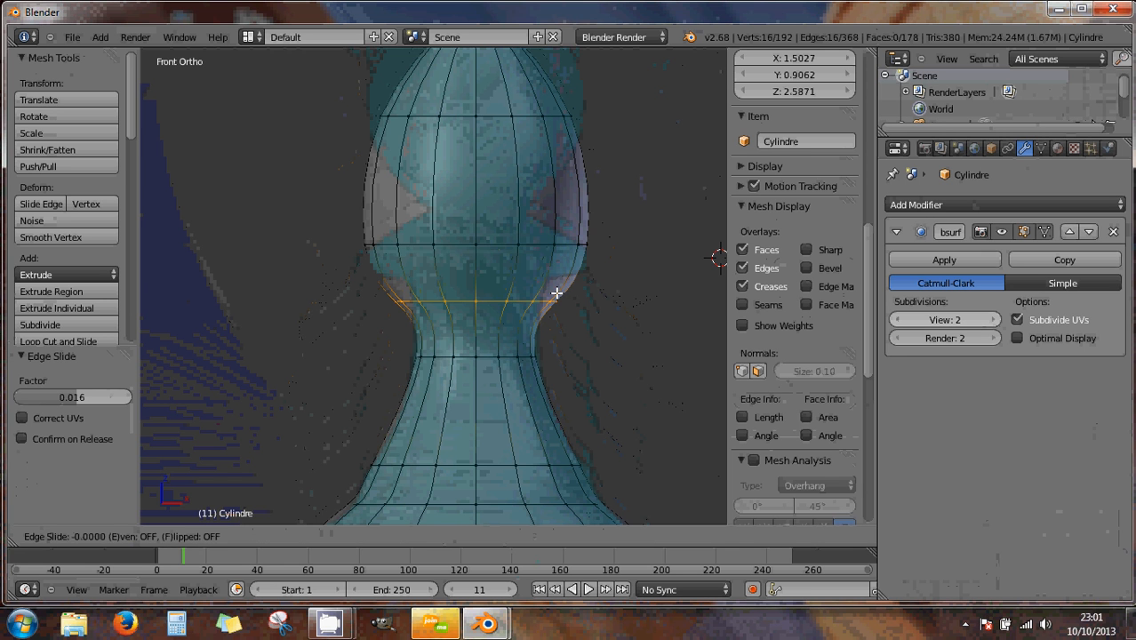
click(551, 236)
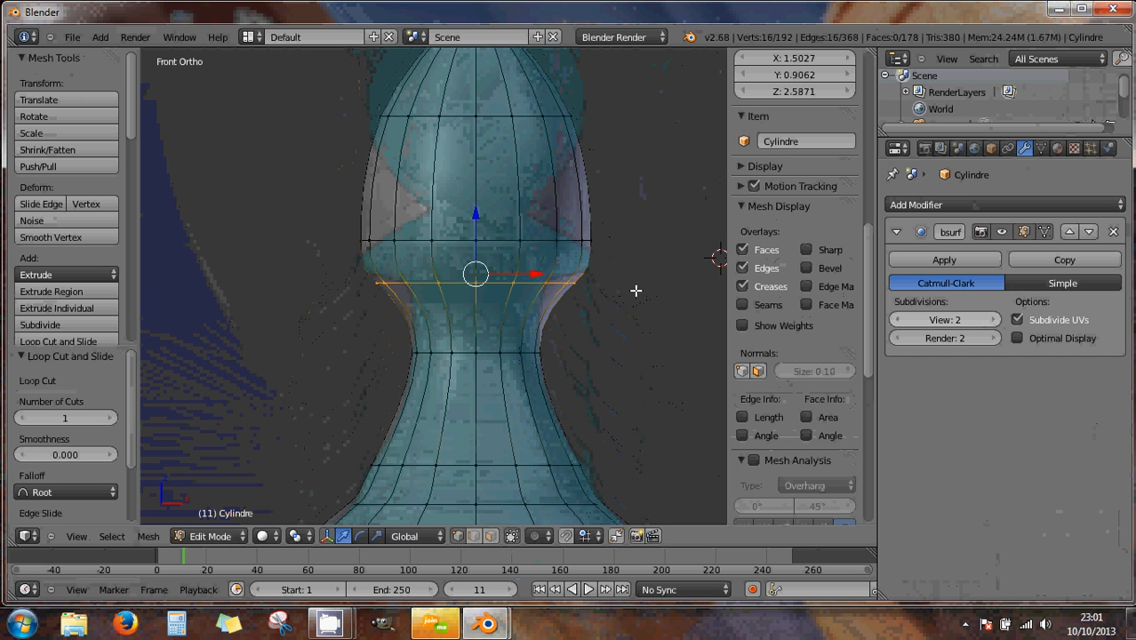
key(s)
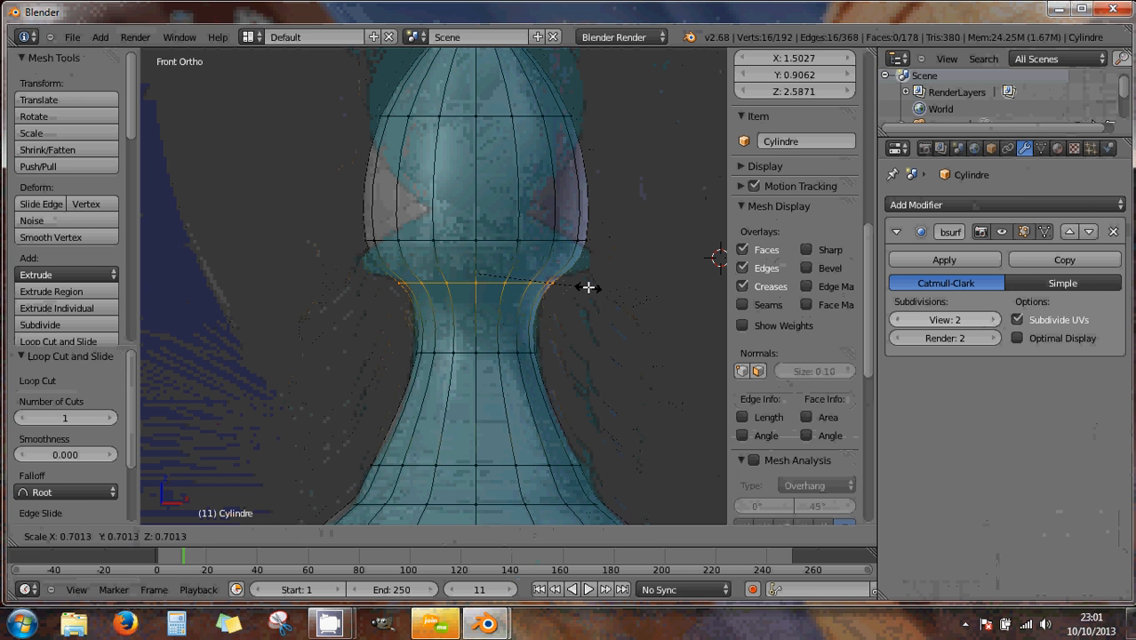
click(581, 282)
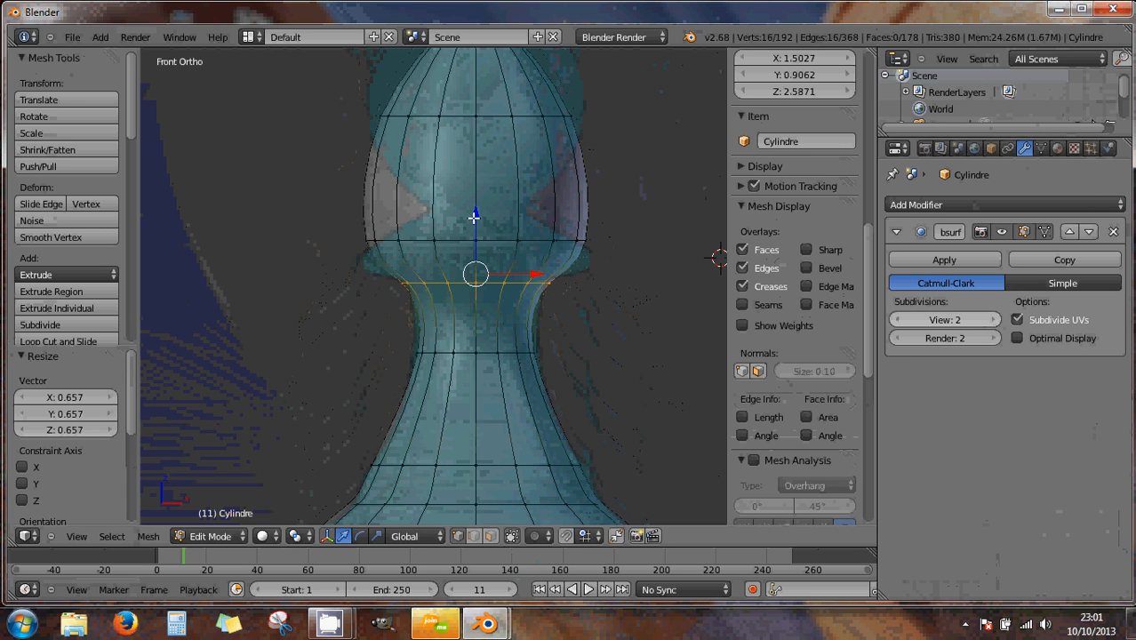
drag(475, 222, 476, 213)
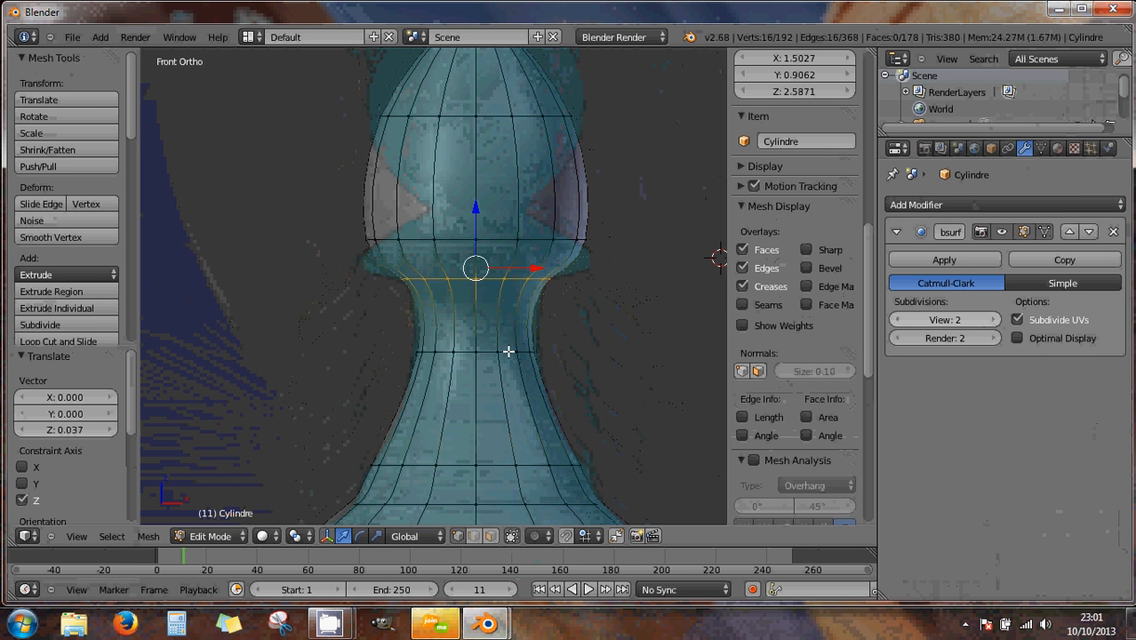
- Select the edge loop at the narrowest part of the neck and edge-slide it by a factor of 0.083
key(ctrl+z)
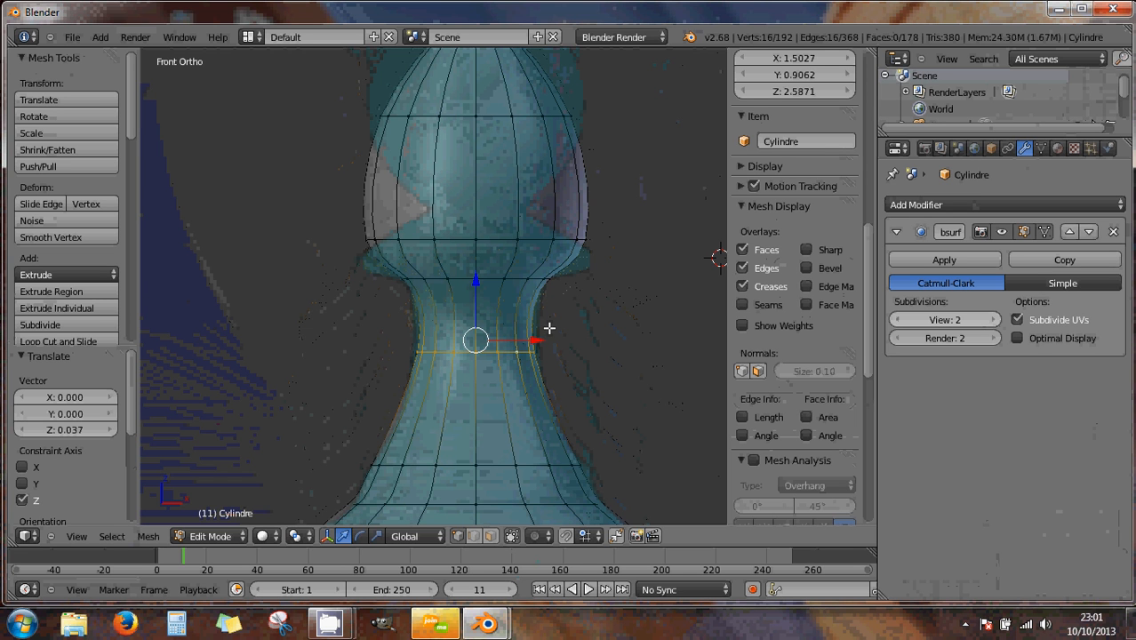
key(g)
key(g)
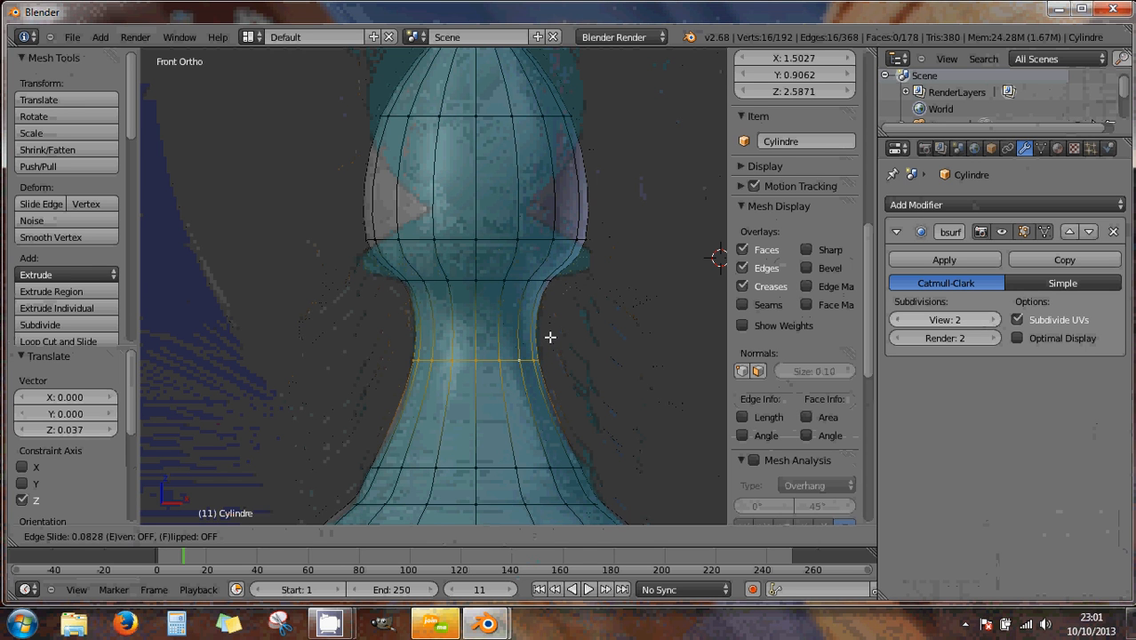
click(548, 337)
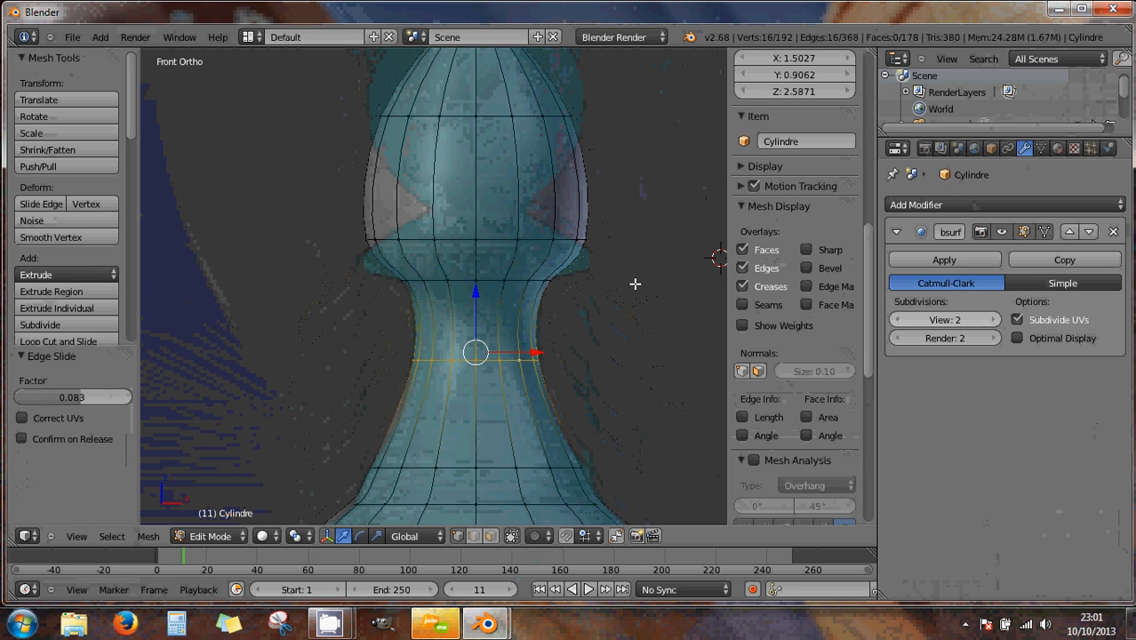
- Add an edge loop low on the head, above the collar, and narrow it by scaling to 0.201 and again to 0.755
alt+right_click(564, 240)
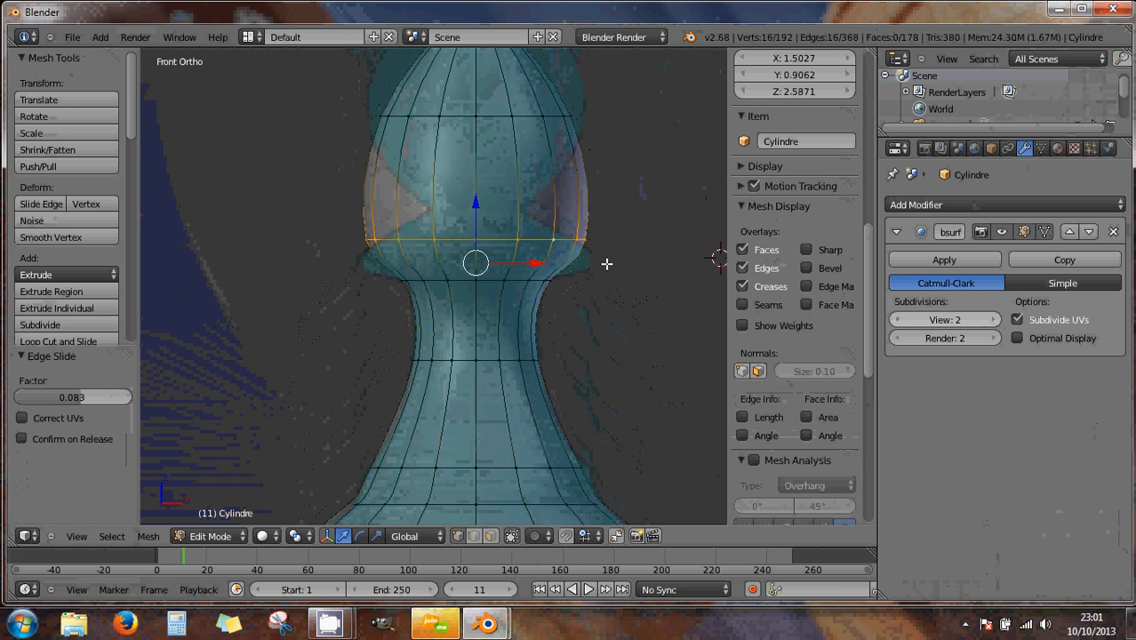
key(ctrl+r)
click(551, 209)
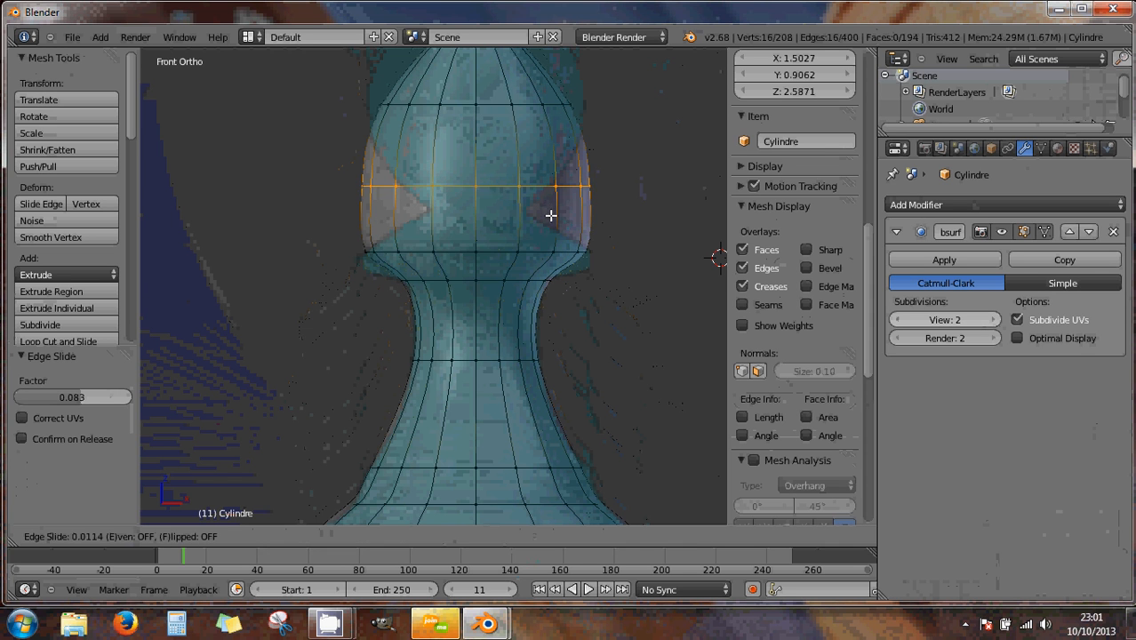
click(551, 241)
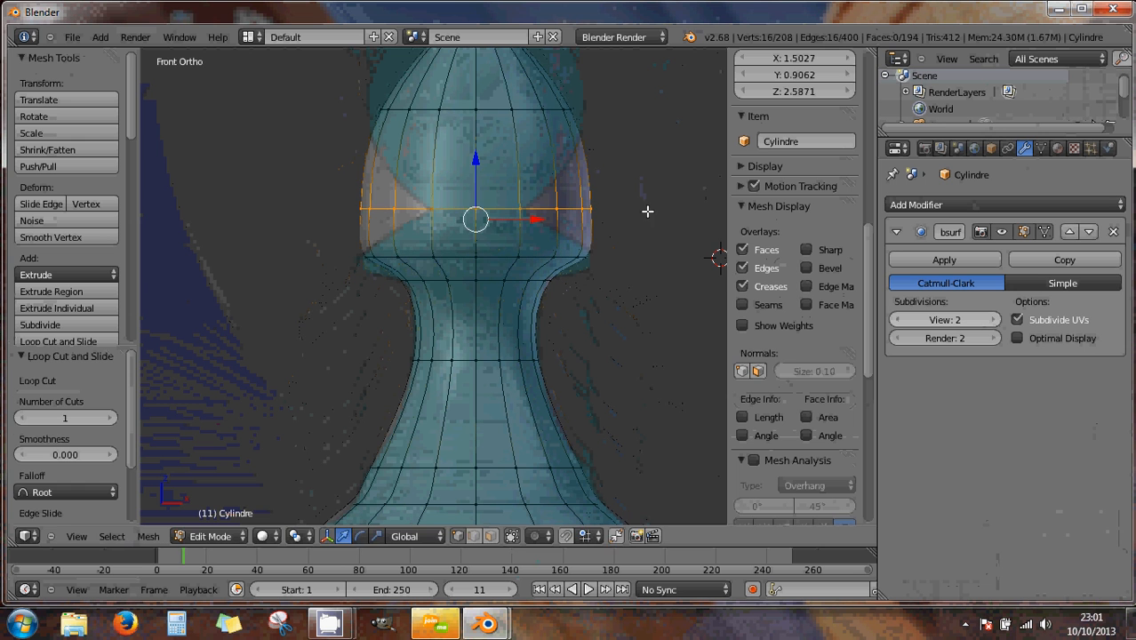
key(s)
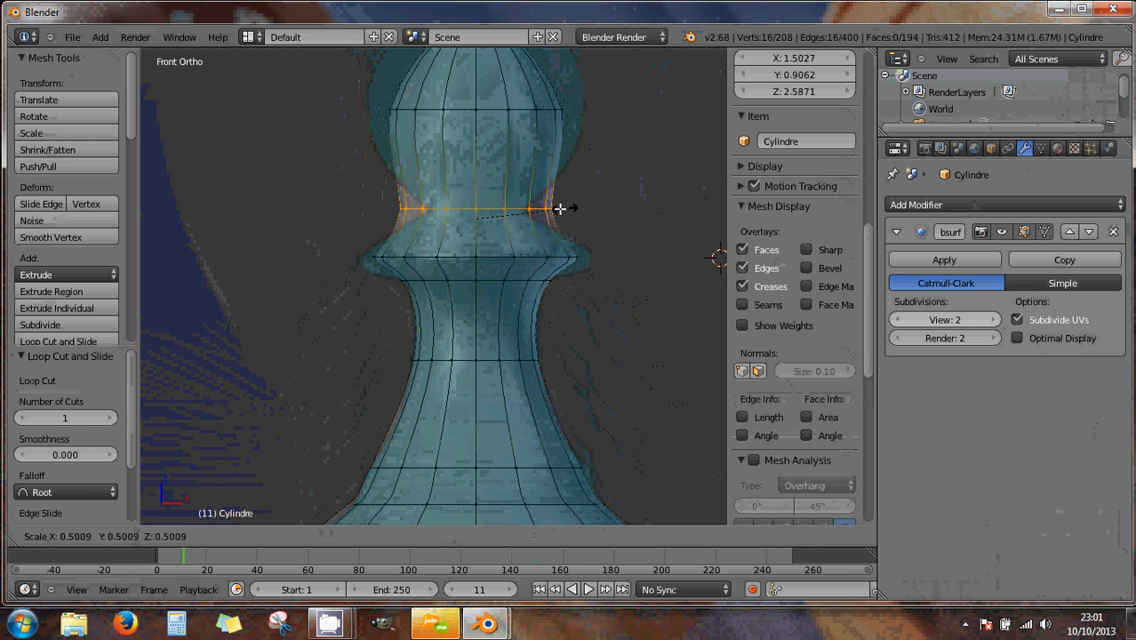
click(511, 207)
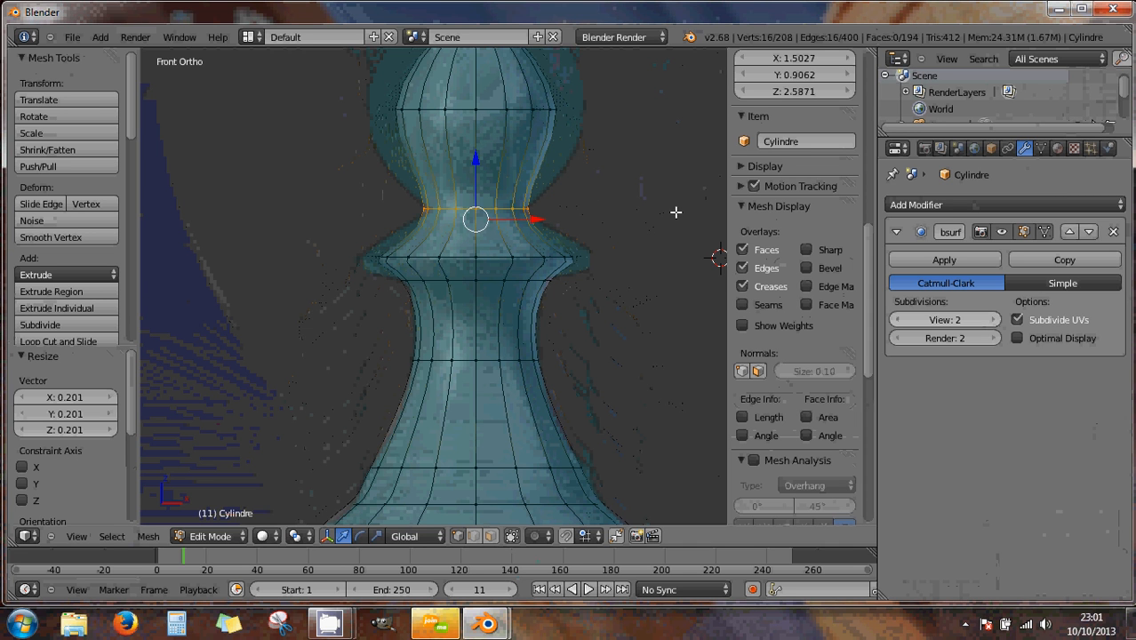
key(s)
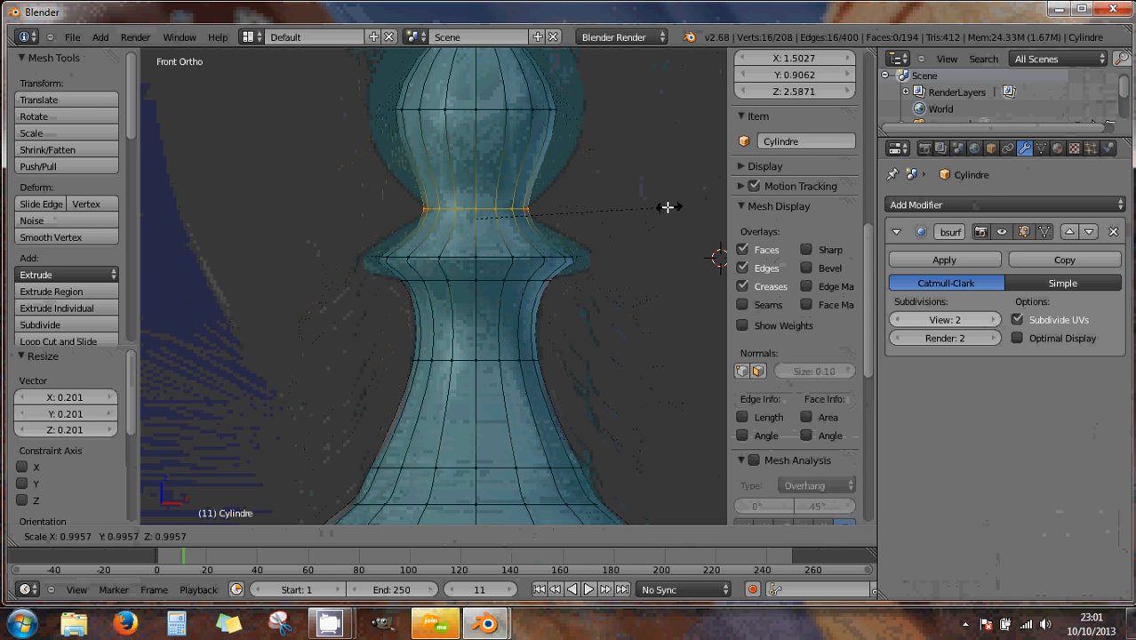
click(621, 215)
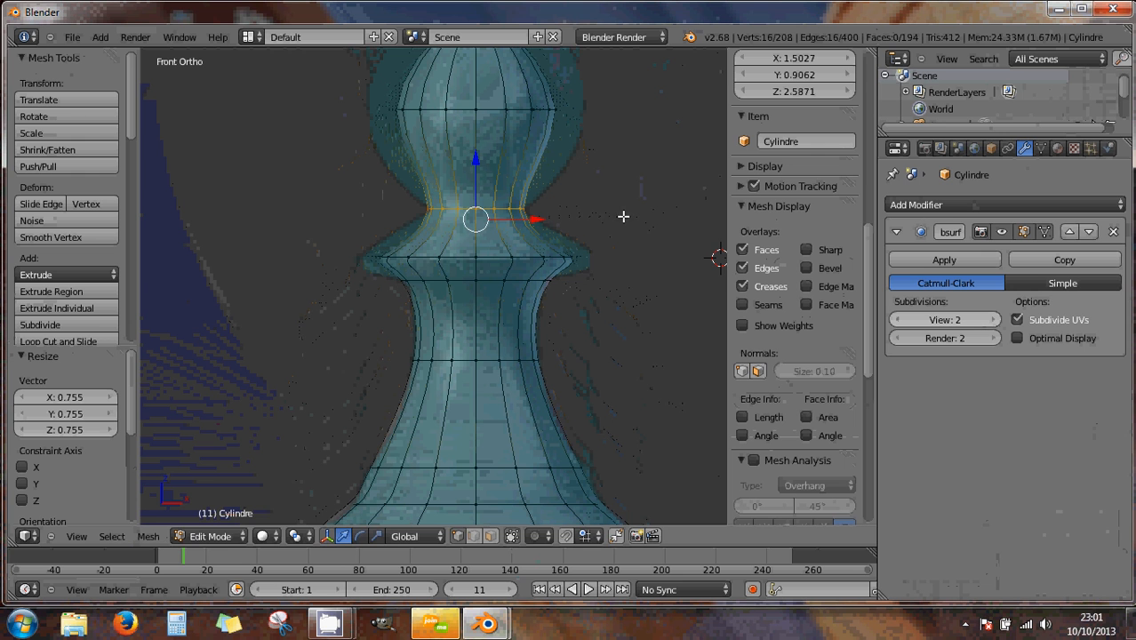
- Select the collar's edge loop and scale it to 1.367 to match the reference rim
alt+right_click(496, 257)
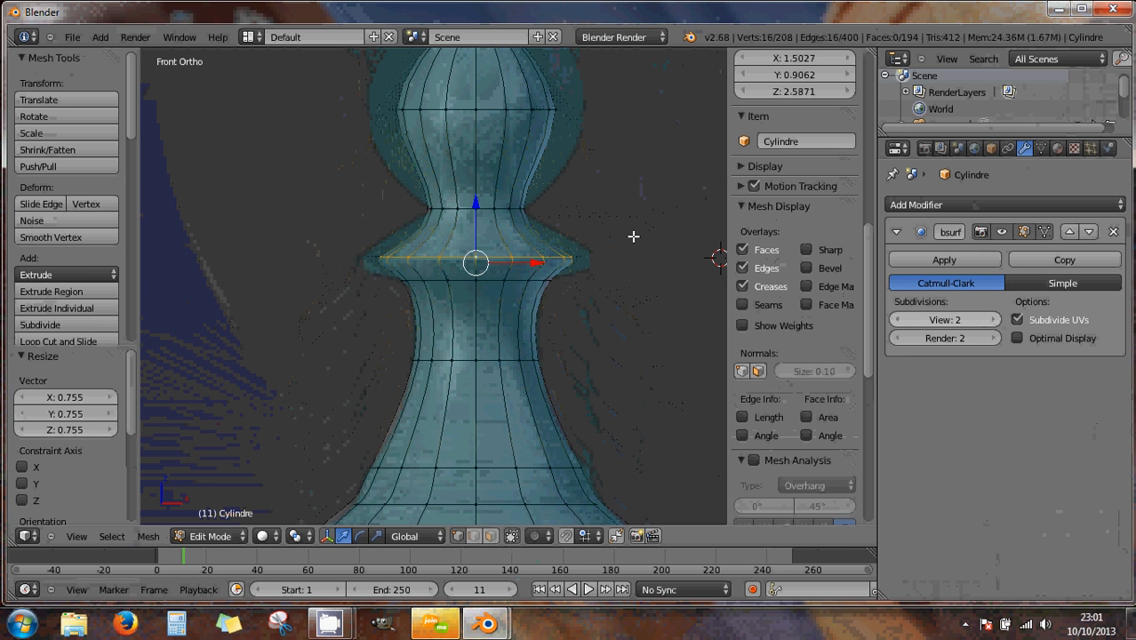
key(s)
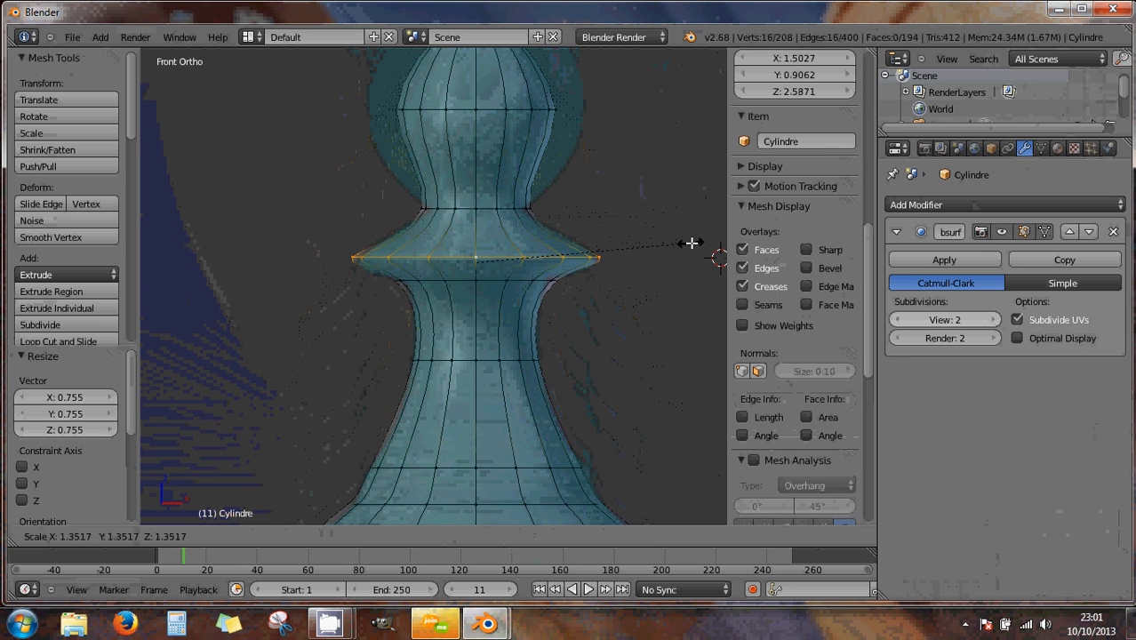
click(693, 243)
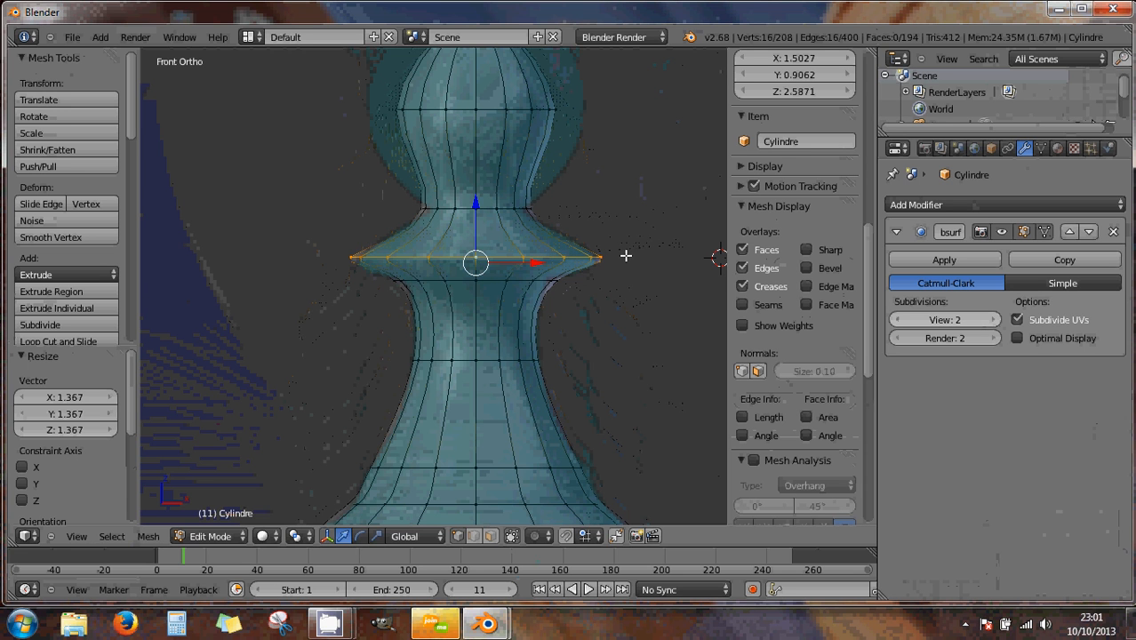
- Refine the loop just below the collar: move it -0.052 along Z, scale it to 0.815 and raise it by 0.047
alt+right_click(521, 280)
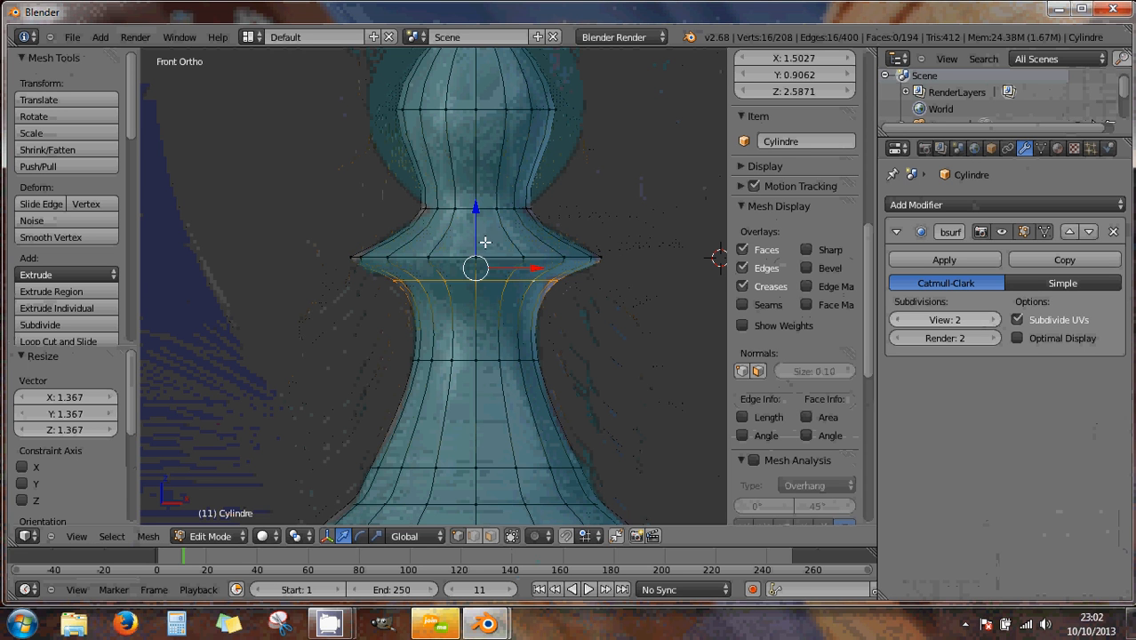
drag(474, 216, 476, 225)
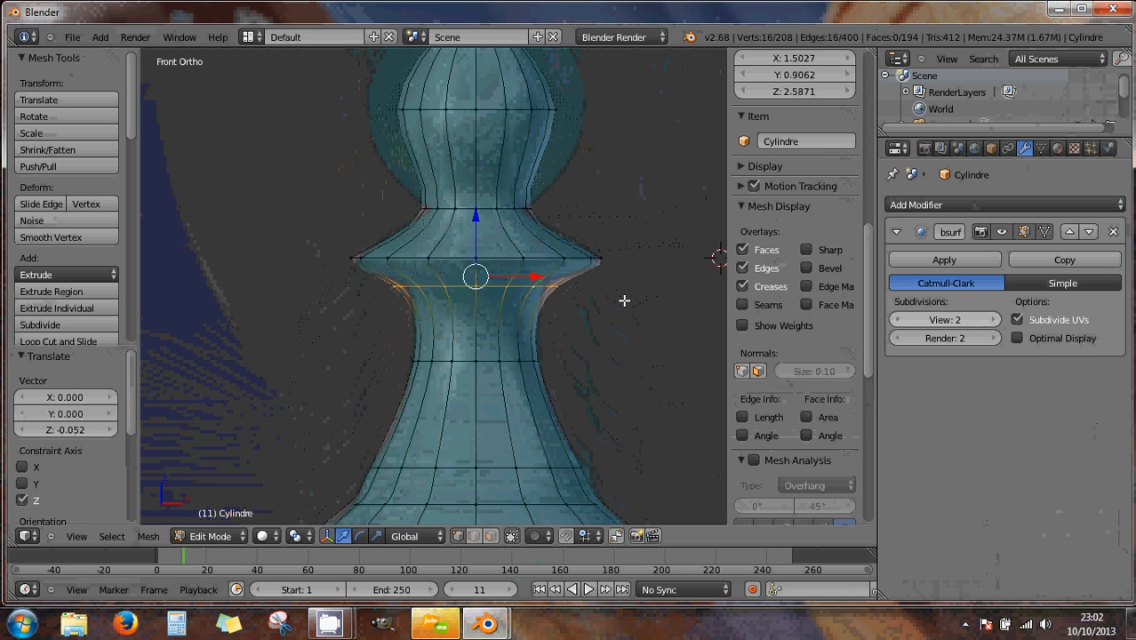
key(s)
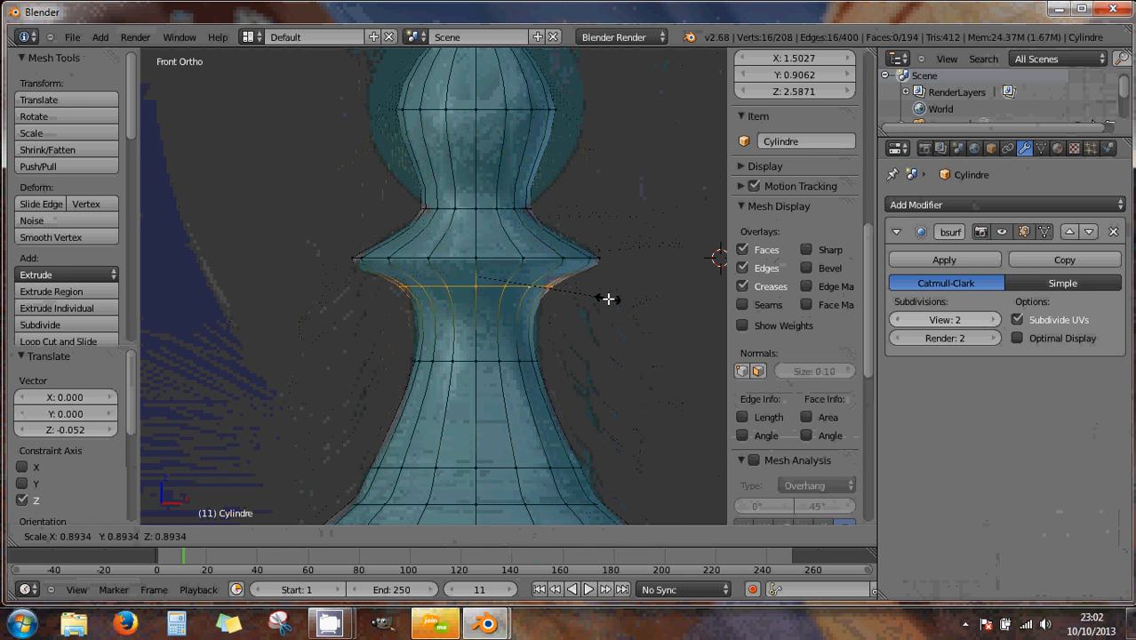
click(598, 291)
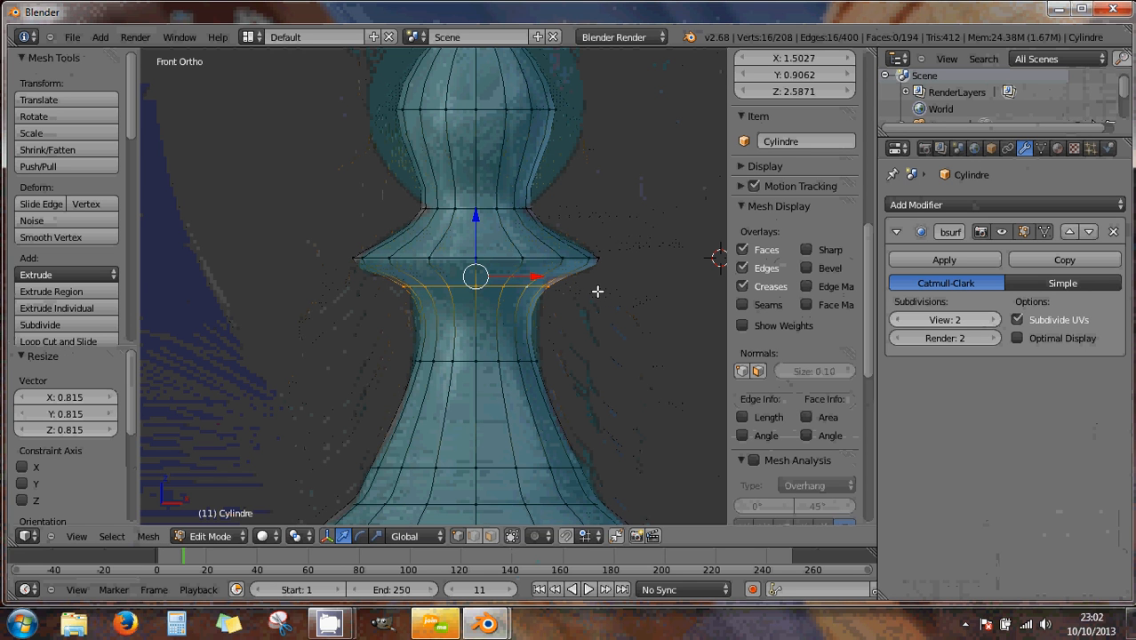
drag(477, 222, 475, 210)
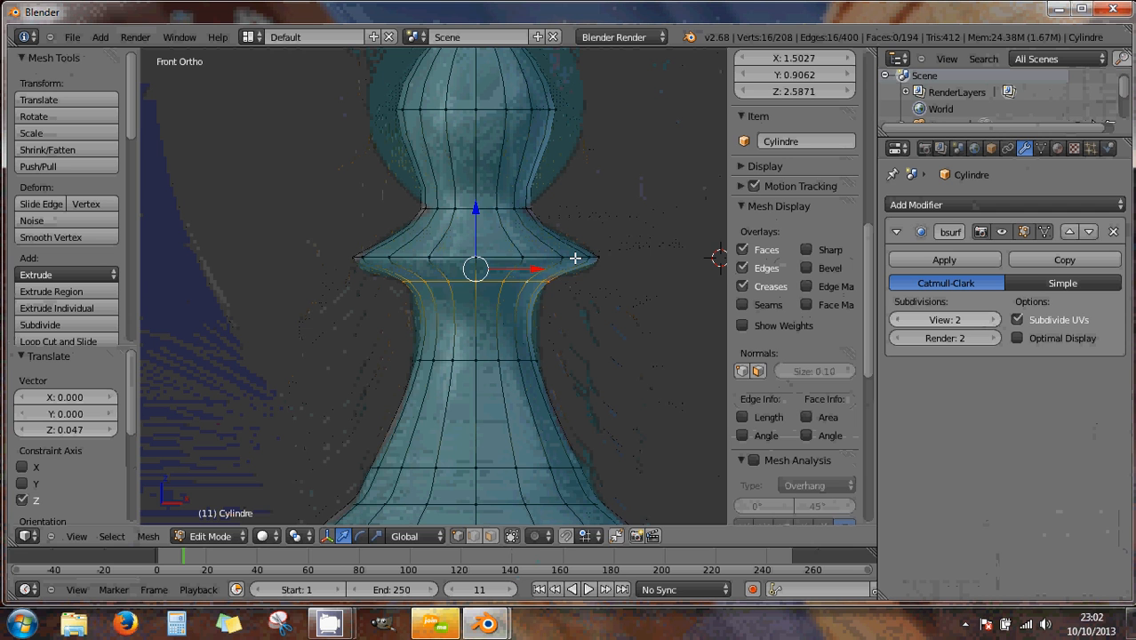
- Lower the collar's rim loop by 0.037 along Z and raise the loop directly beneath it by 0.042
alt+right_click(575, 258)
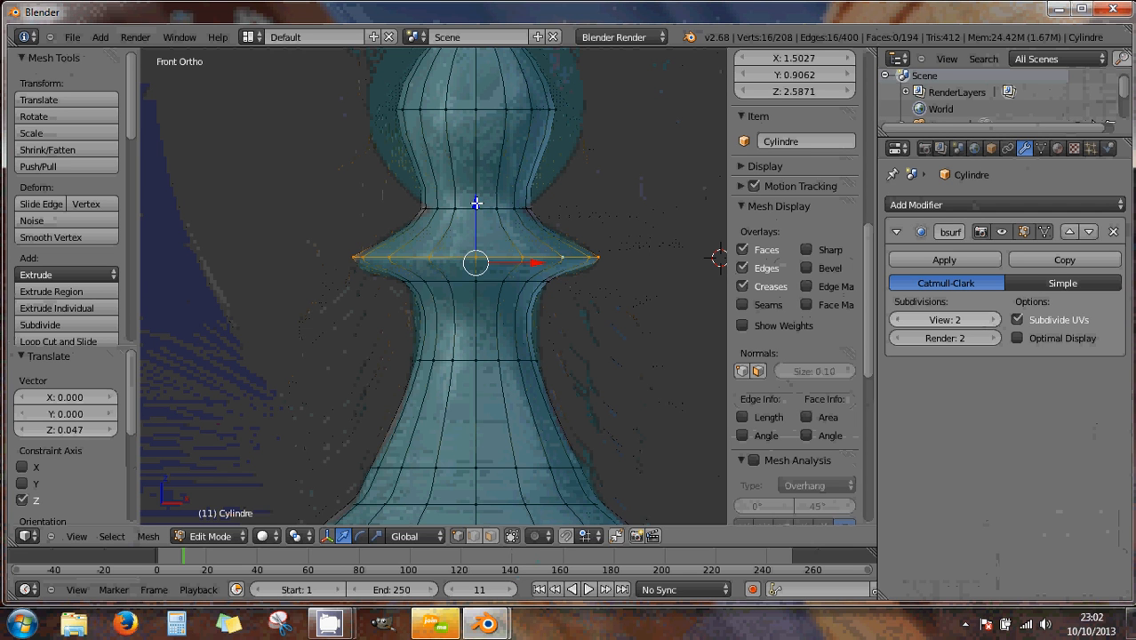
drag(477, 204, 488, 221)
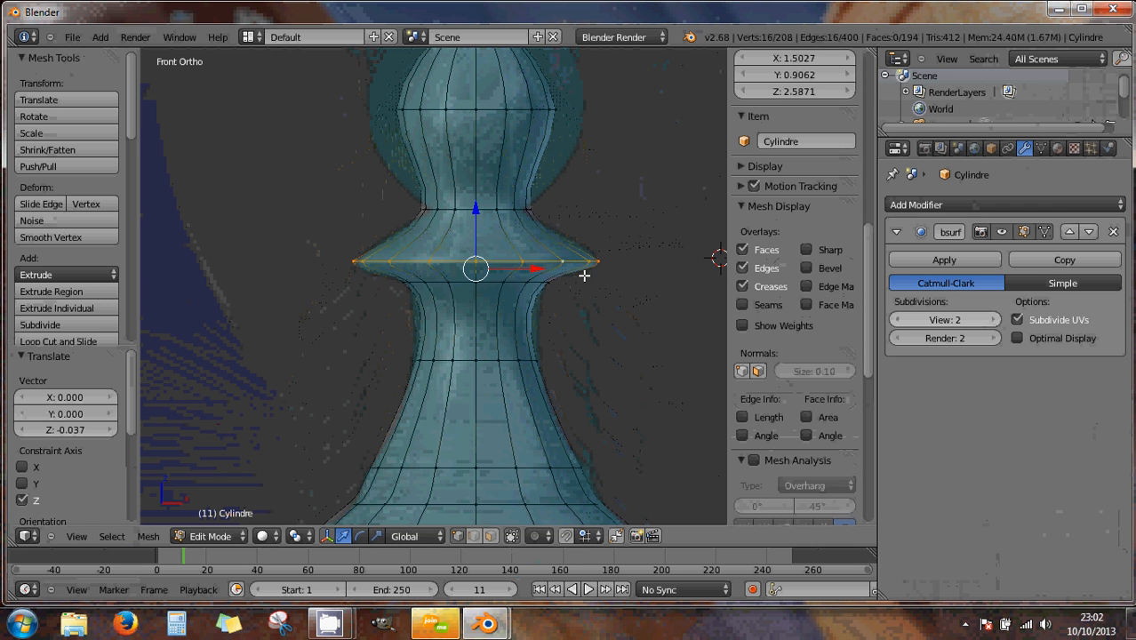
alt+right_click(491, 281)
key(g)
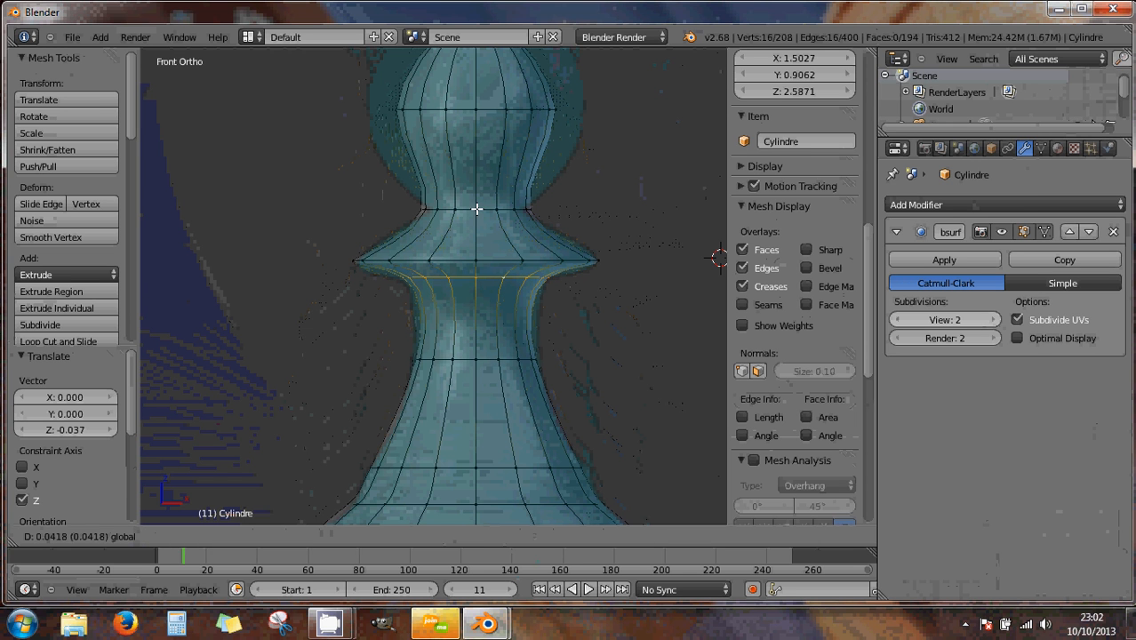
click(477, 210)
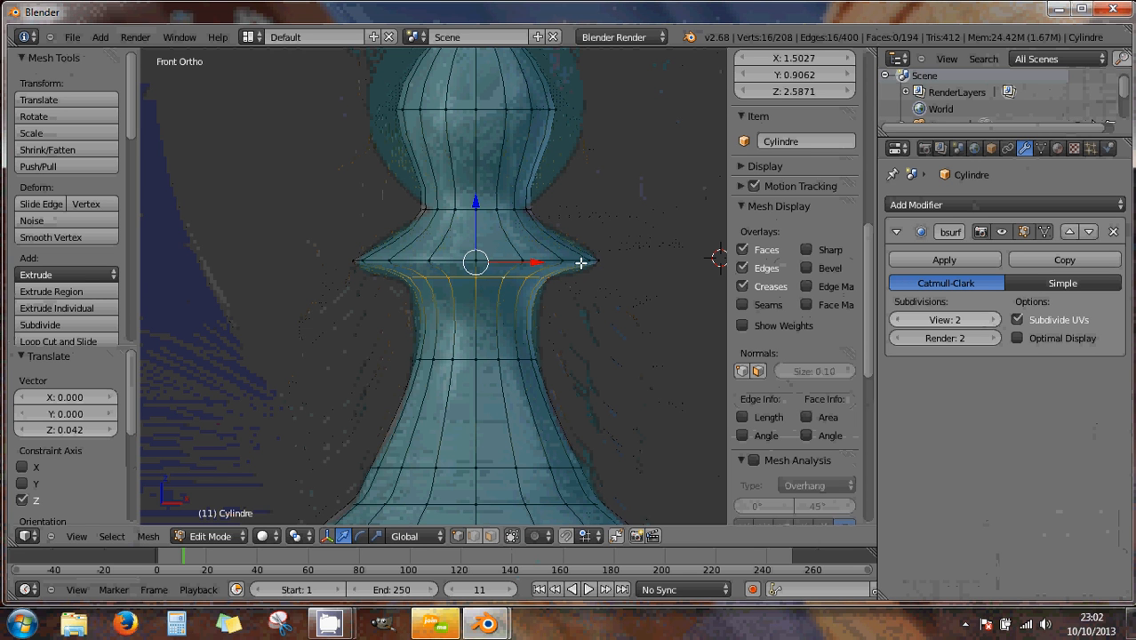
- Scale the edge loop at the middle of the neck to 1.010 and lower it by 0.084 along Z
alt+right_click(509, 359)
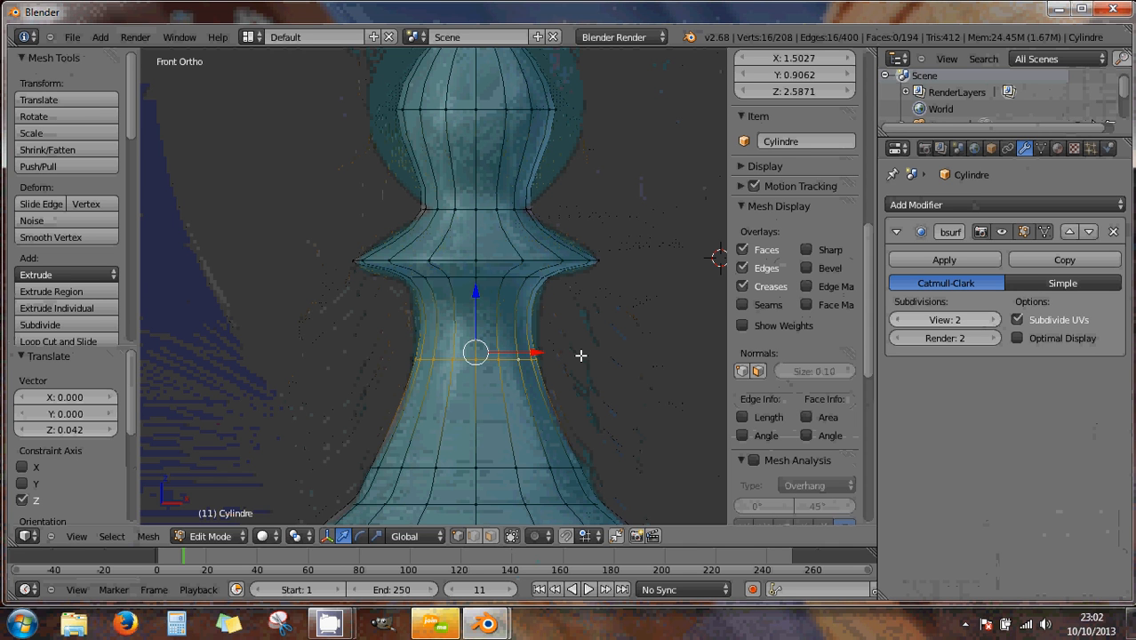
key(s)
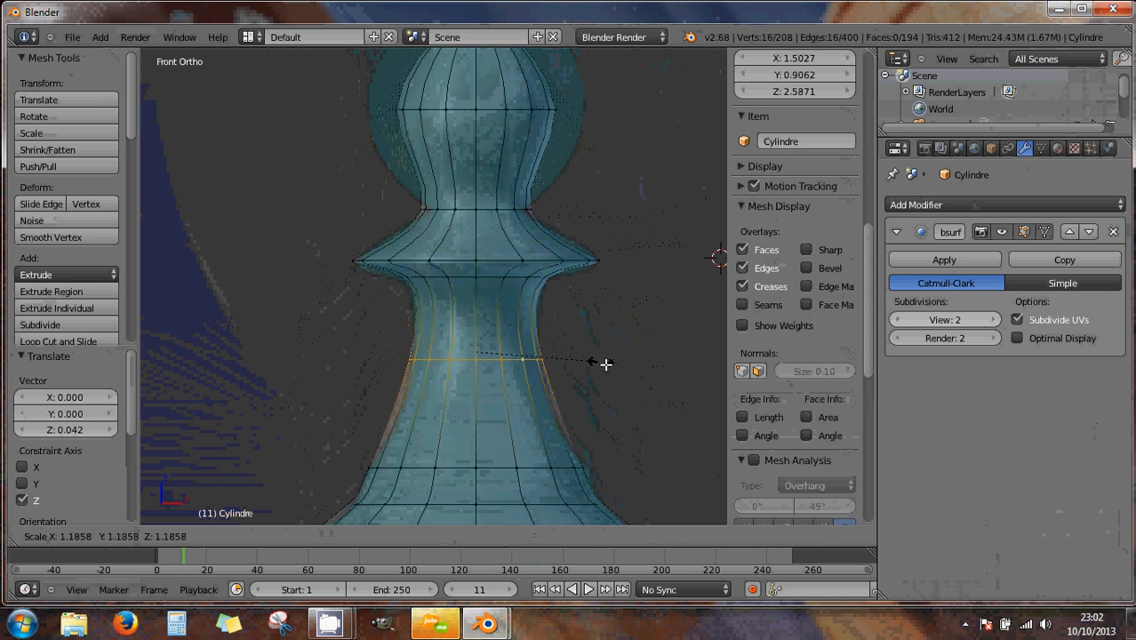
click(581, 367)
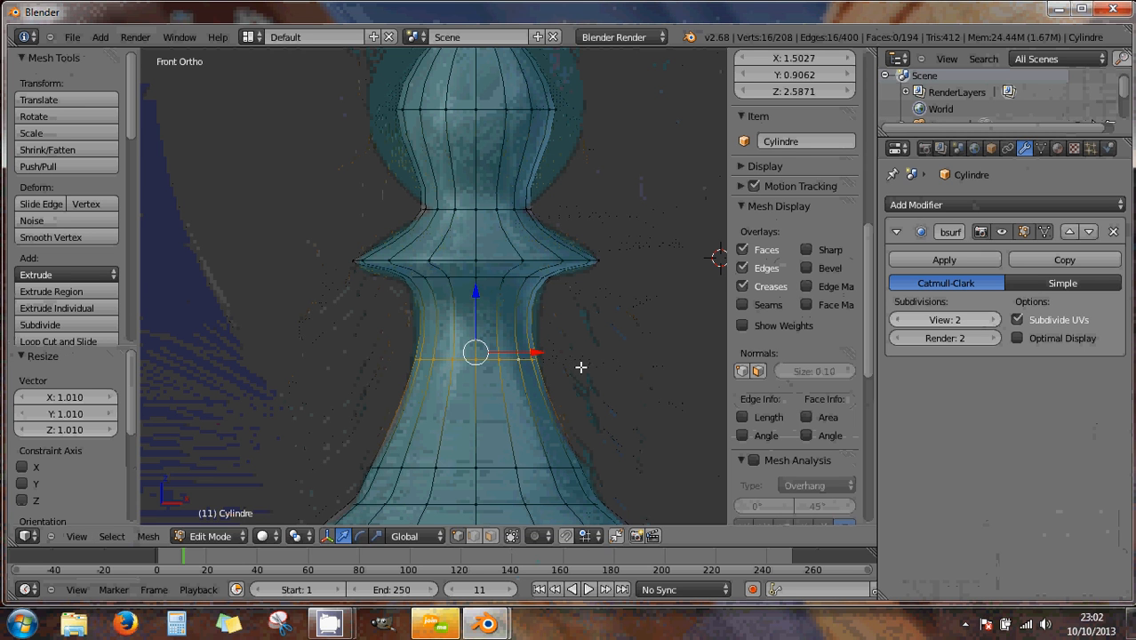
drag(477, 295, 480, 309)
- Add an edge loop on the neck between the collar and the mid-neck loop, and scale it to 1.301
key(ctrl+r)
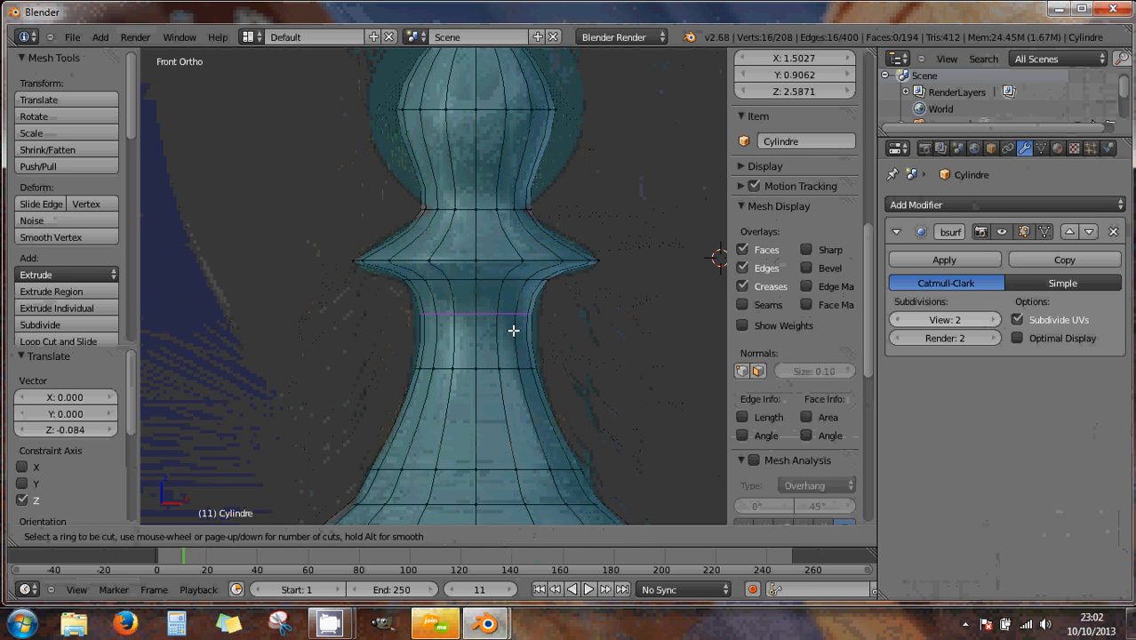
click(514, 331)
click(514, 331)
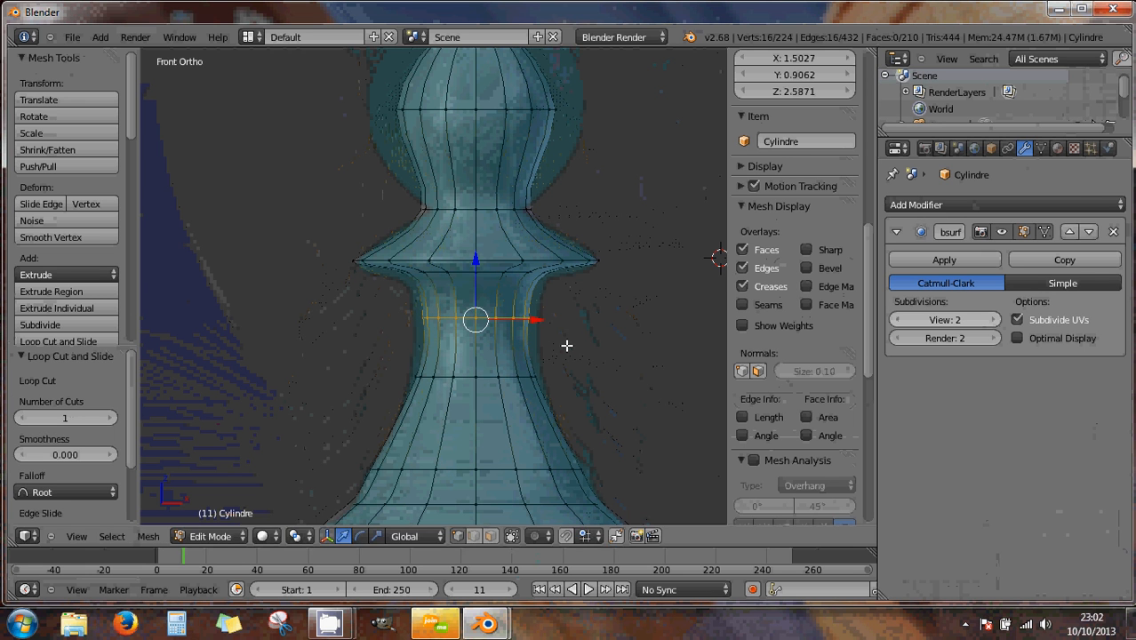
key(s)
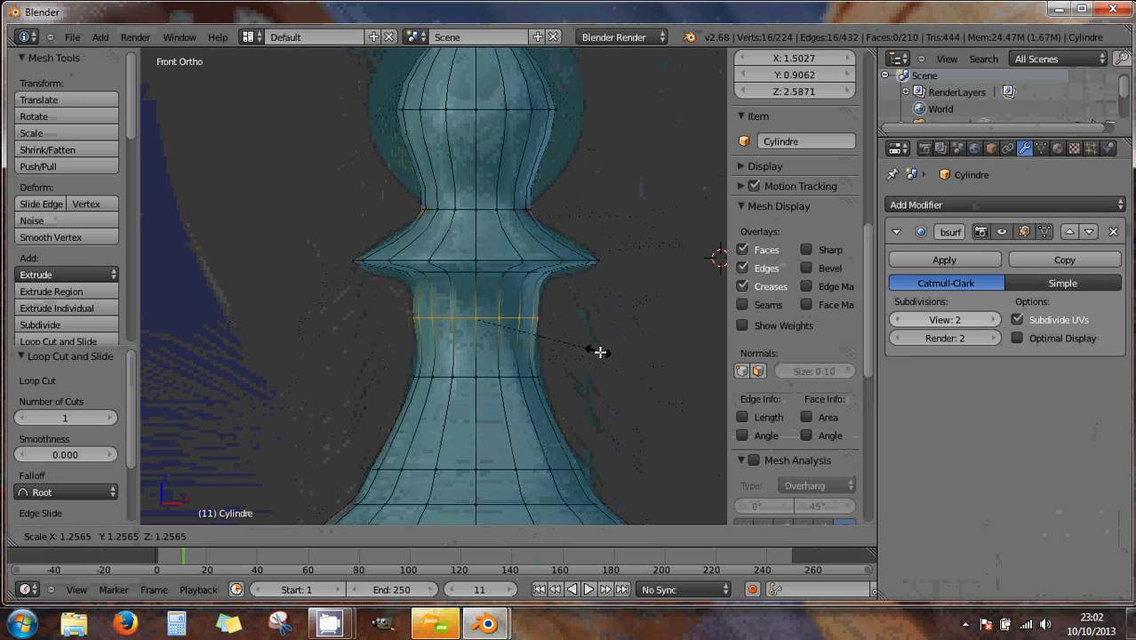
click(602, 353)
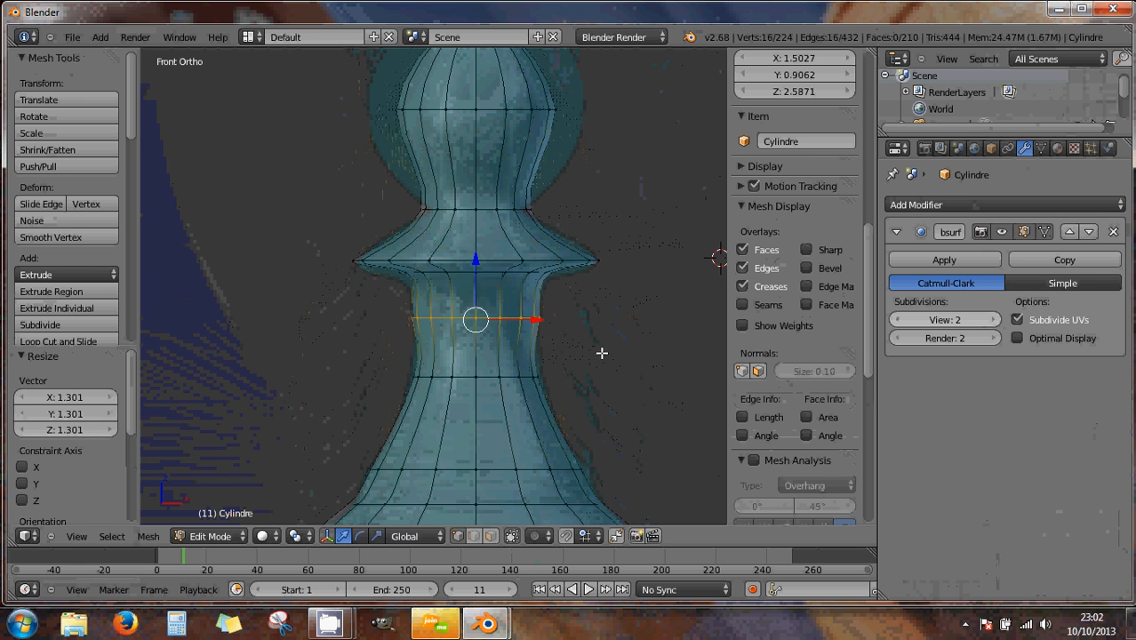
- Lower the mid-neck edge loop by 0.183 along Z and scale it to 1.270 to fit the reference
key(super)
right_click(510, 378)
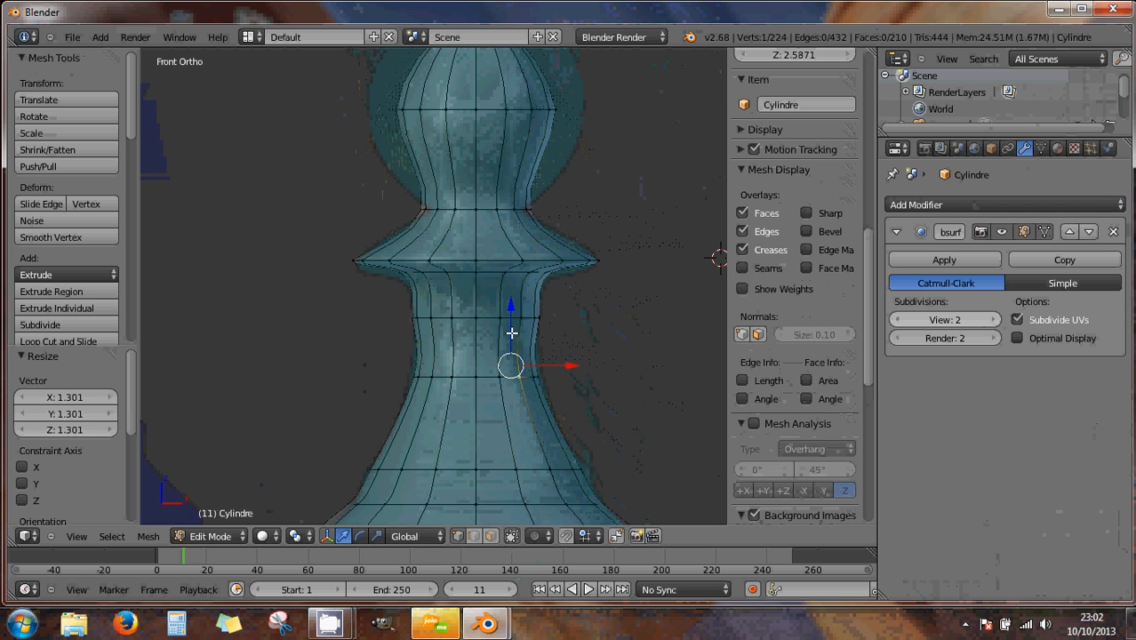
alt+right_click(501, 381)
key(g)
key(z)
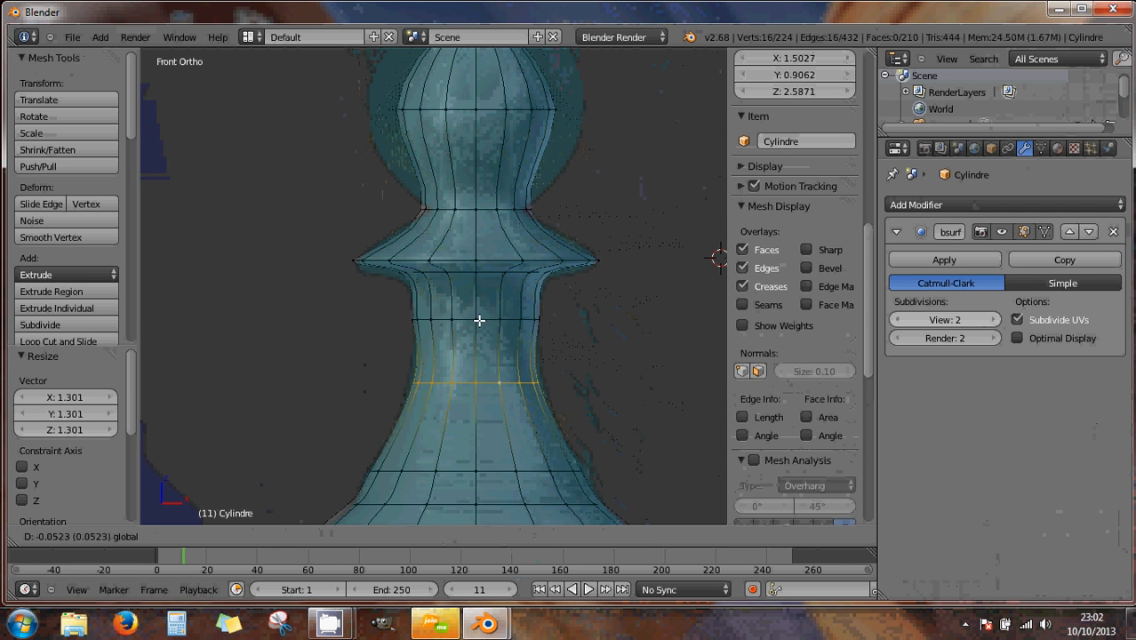
click(485, 339)
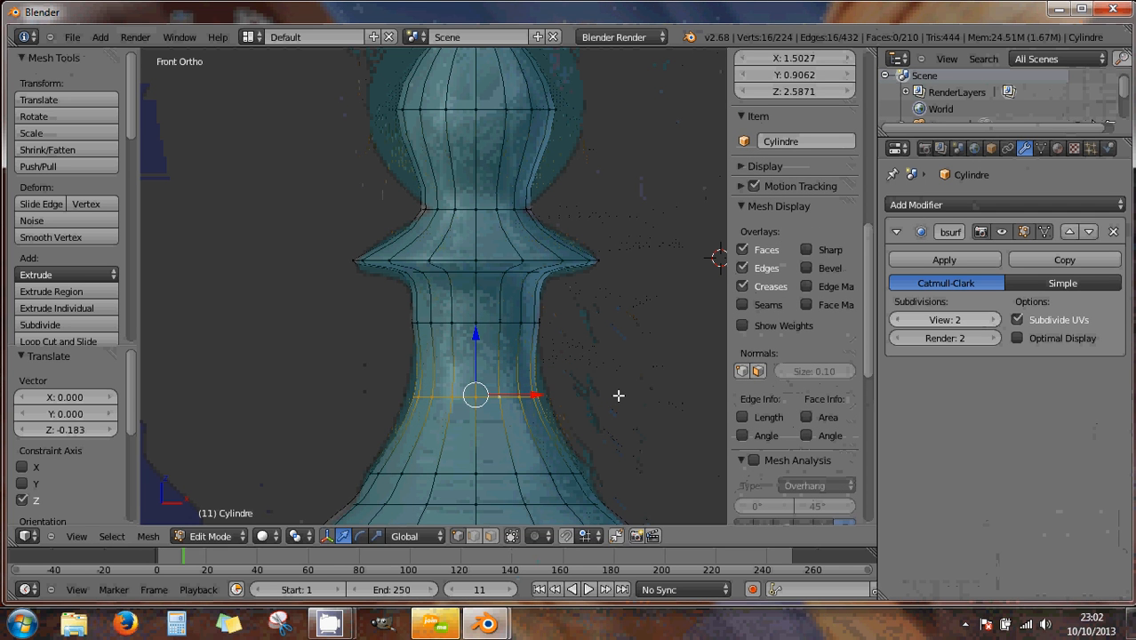
key(s)
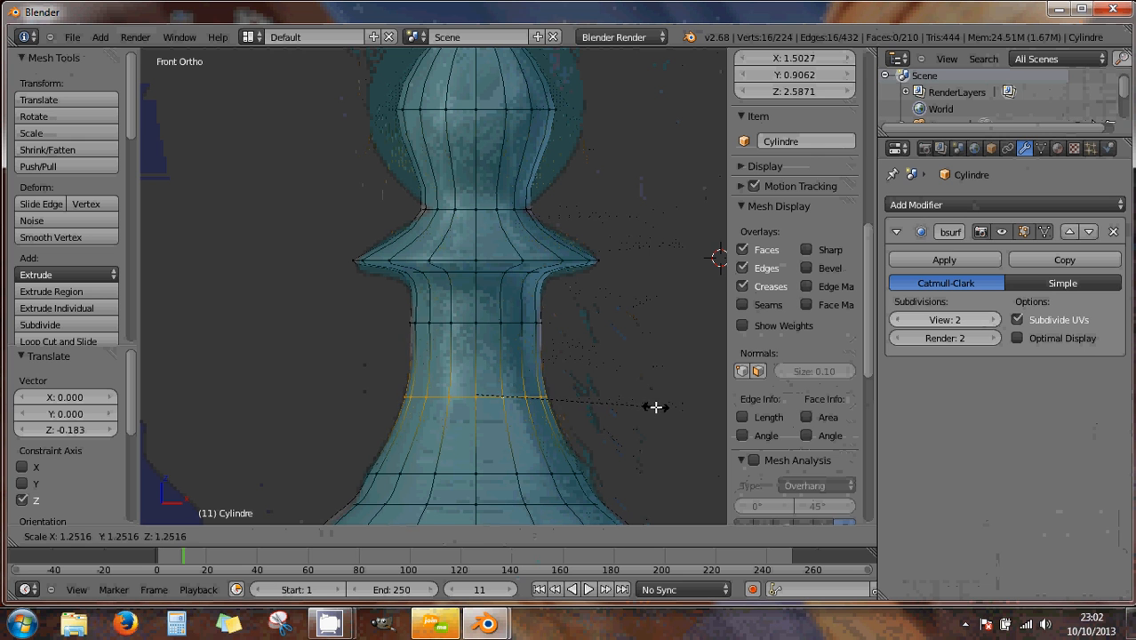
click(658, 408)
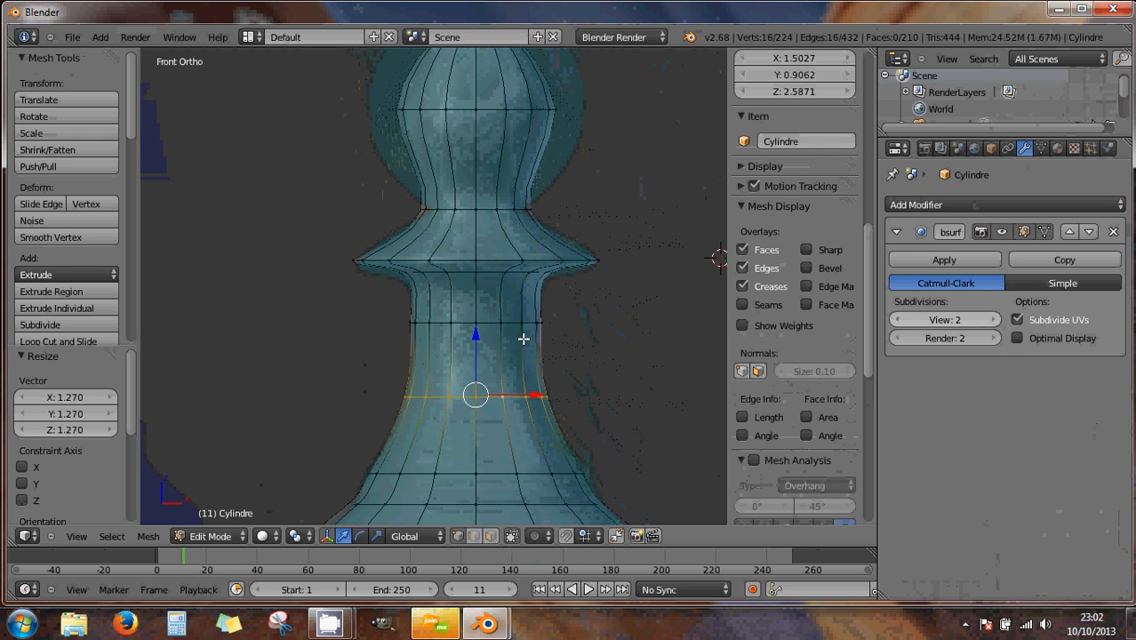
- Select the upper neck edge loop between the collar and the mid-neck loop and scale it to 0.941
scroll(578, 414, down, 1)
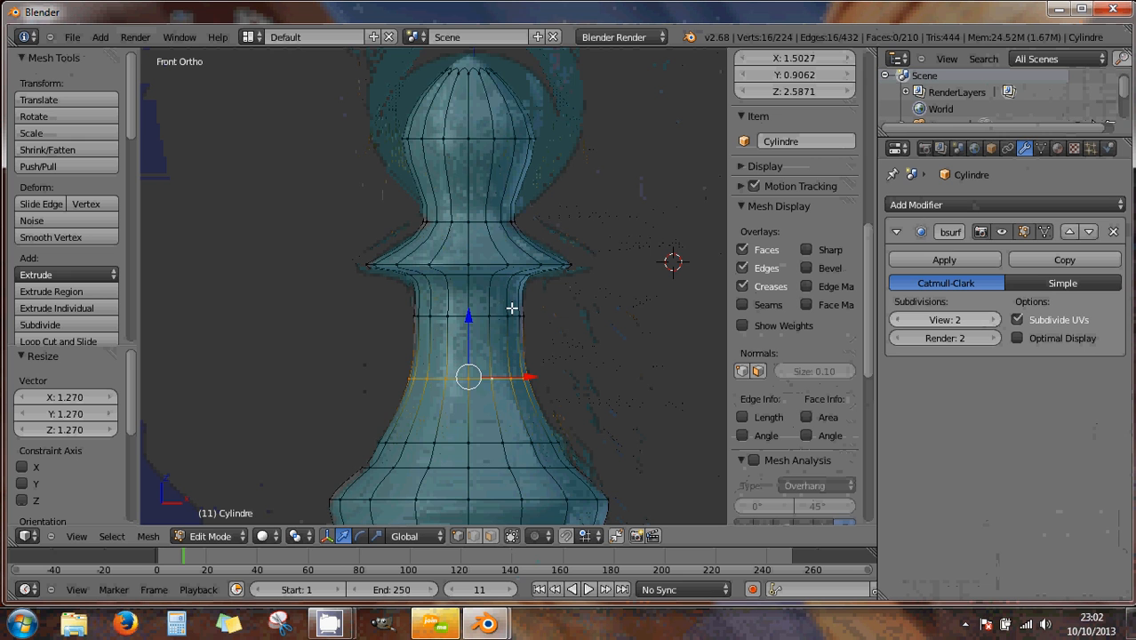
scroll(494, 310, up, 2)
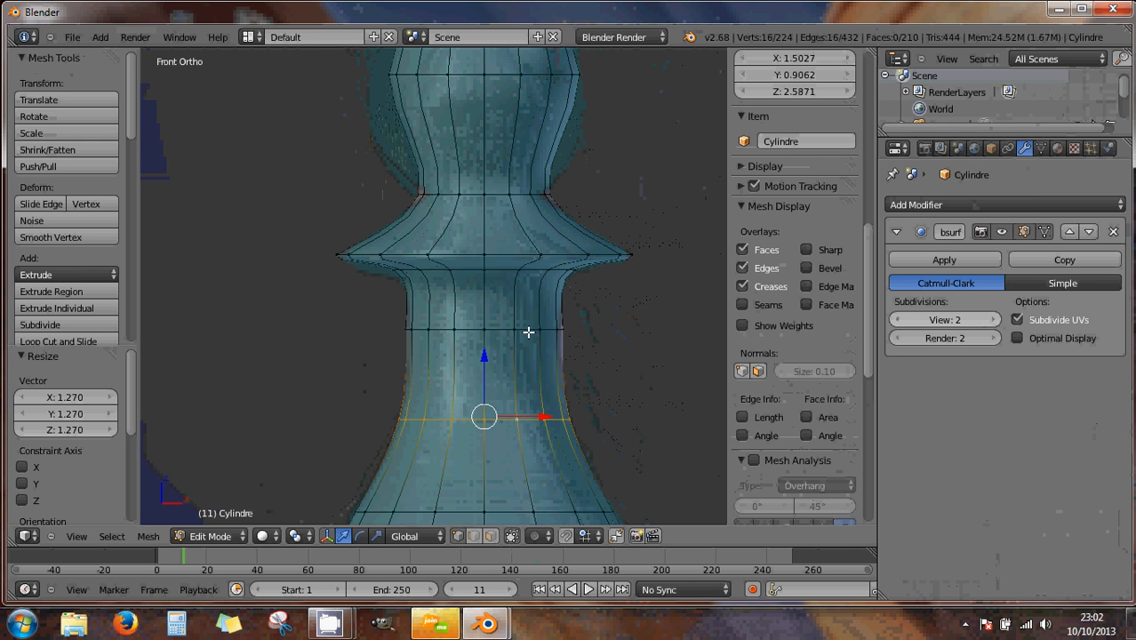
alt+right_click(505, 330)
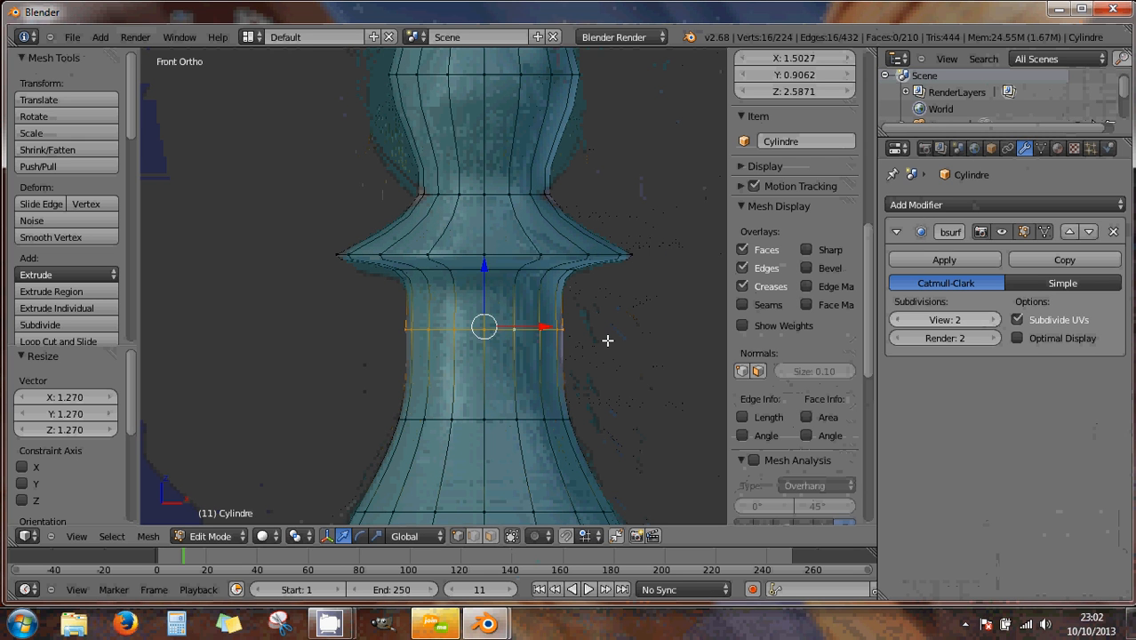
key(s)
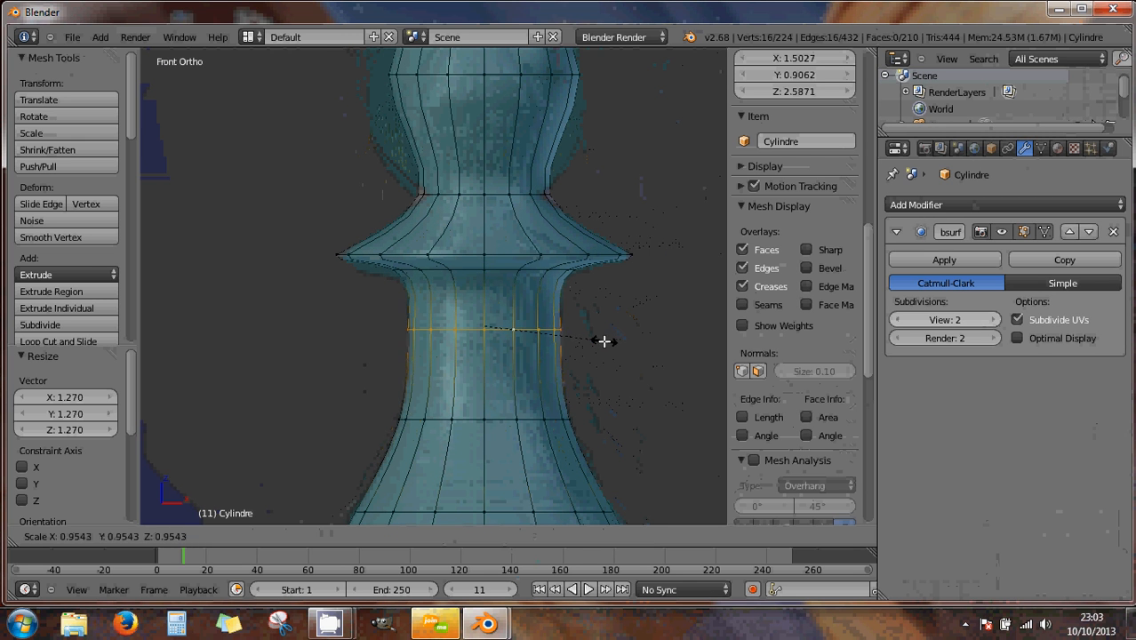
click(602, 339)
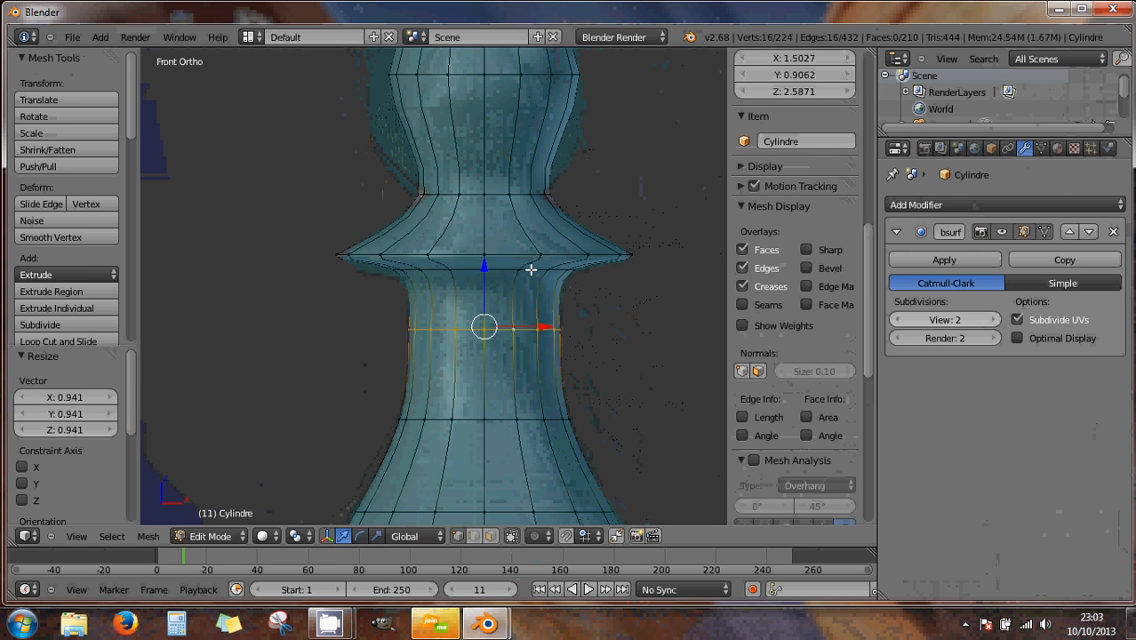
- Lower the loop directly beneath the collar's rim by 0.031 along Z and scale the upper neck loop to 0.925
alt+right_click(531, 270)
drag(484, 204, 485, 208)
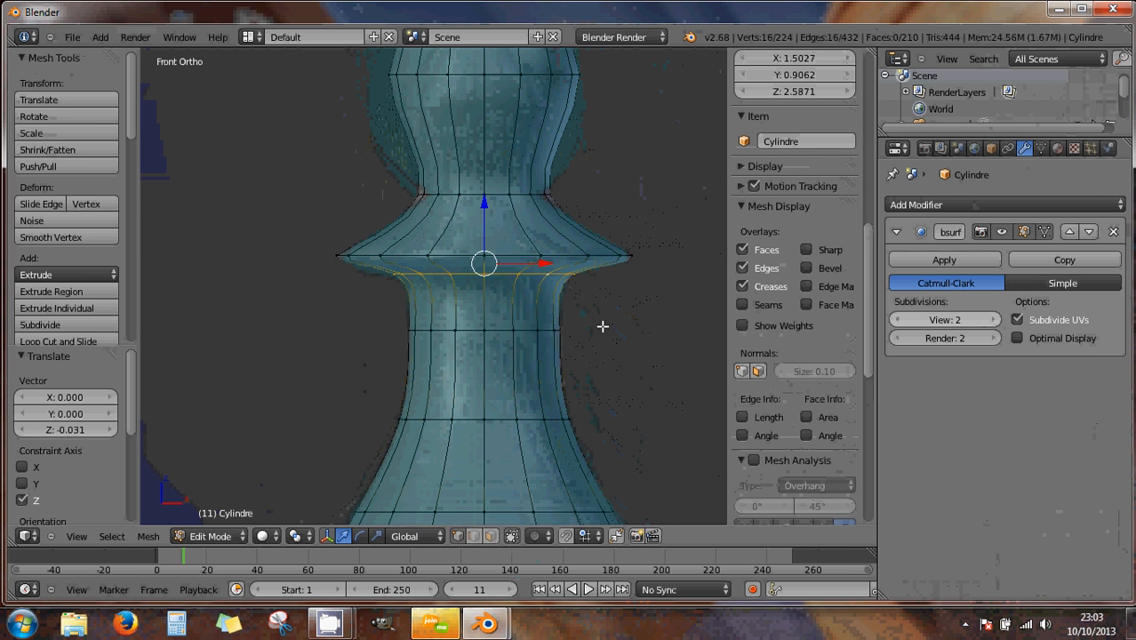
alt+right_click(526, 332)
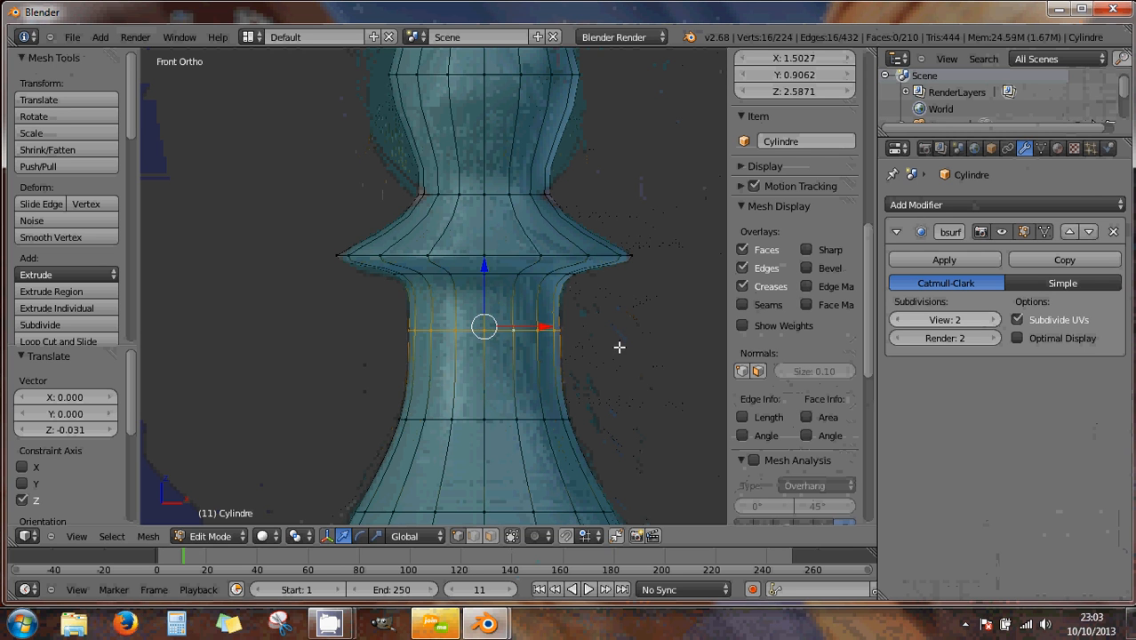
key(s)
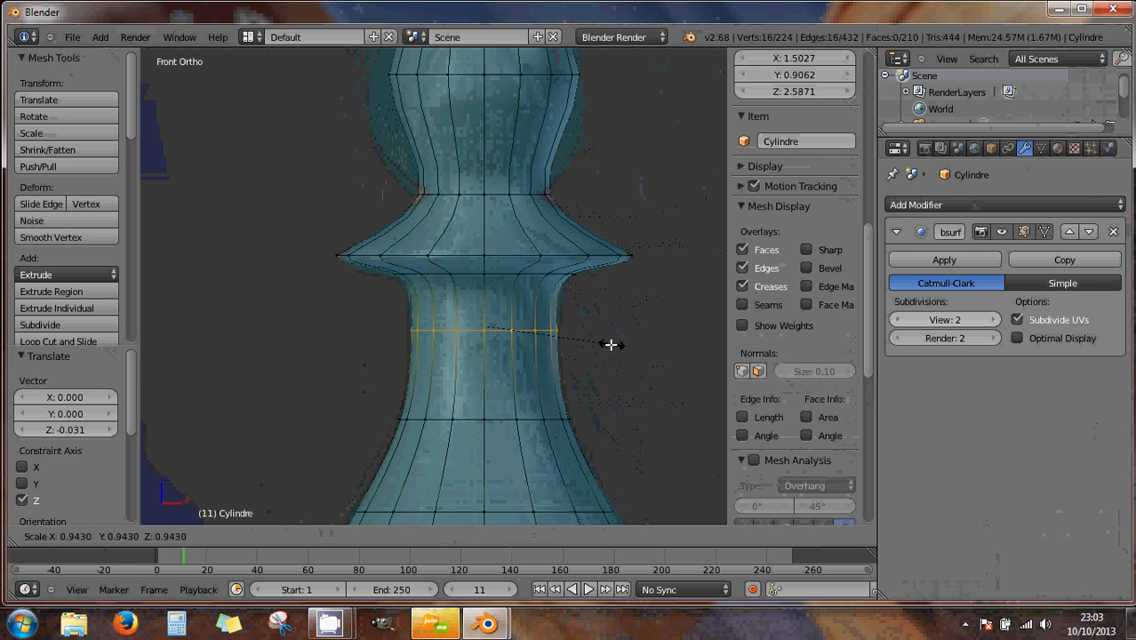
click(609, 345)
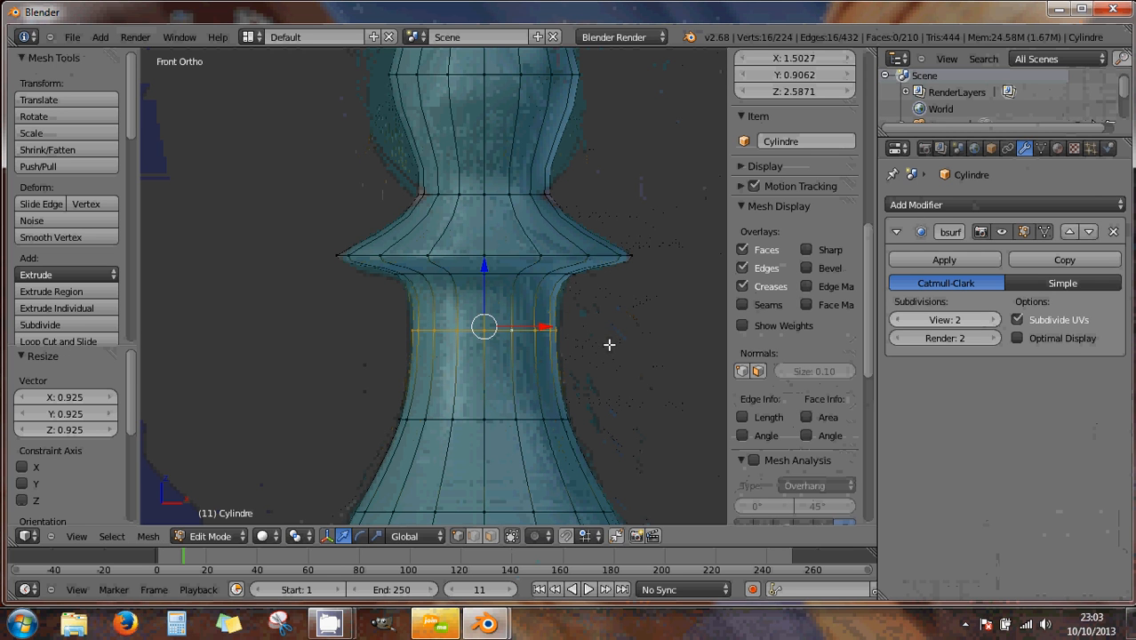
- Add an edge loop between the collar's underside and the upper neck loop, and scale it to 1.129
key(ctrl+r)
click(545, 295)
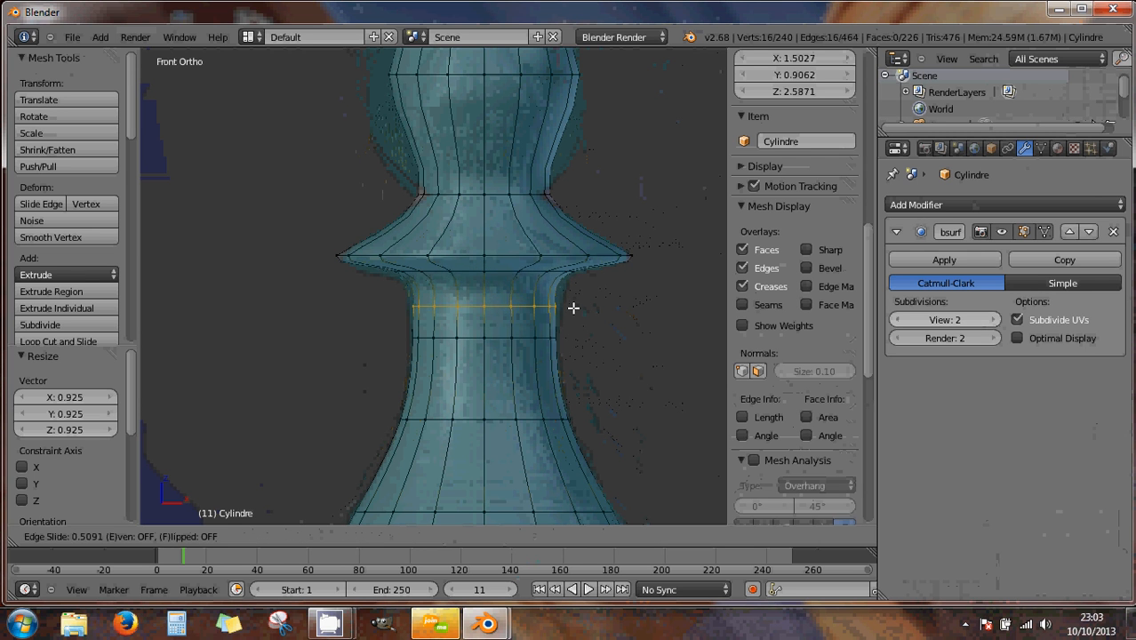
click(573, 300)
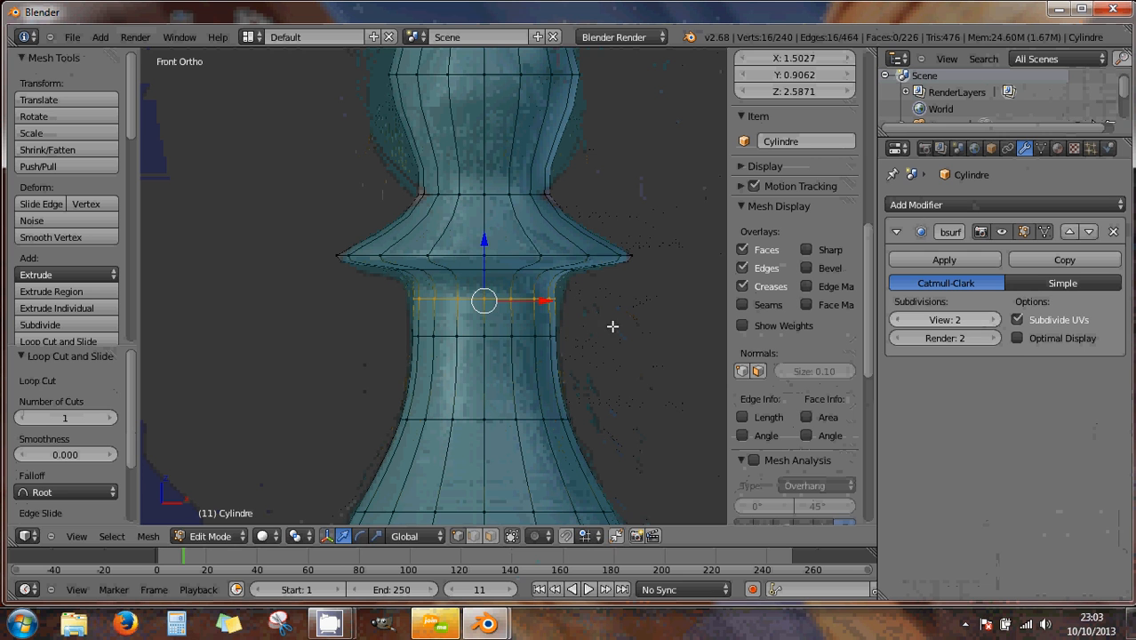
key(s)
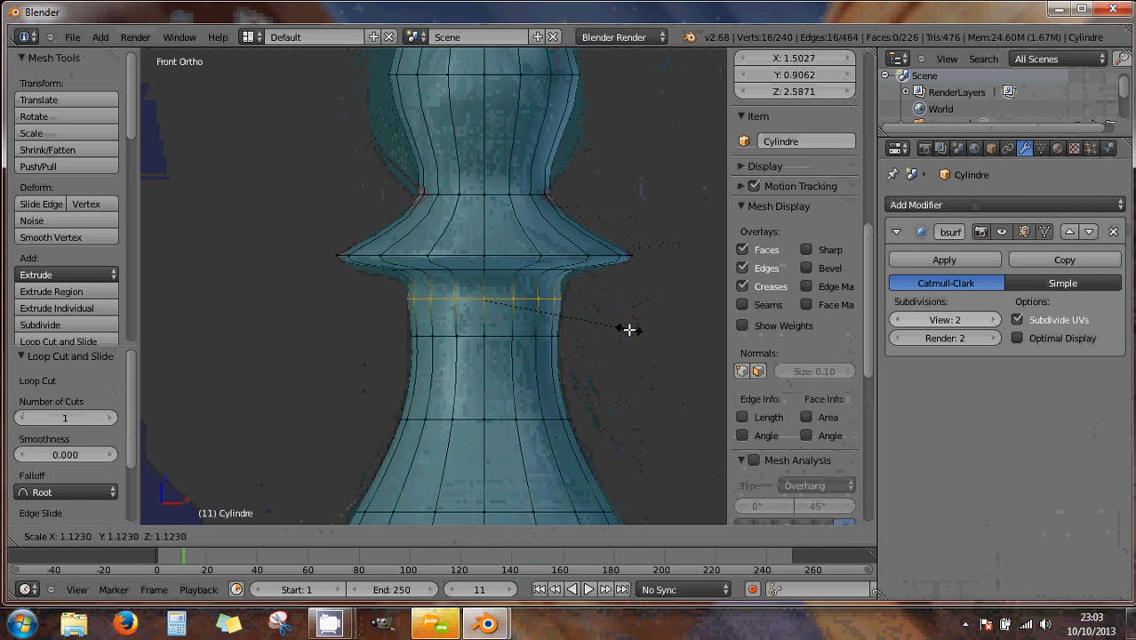
click(630, 329)
- Scale the selected loop below the collar to 0.532 to pinch a groove into the neck
scroll(608, 341, down, 2)
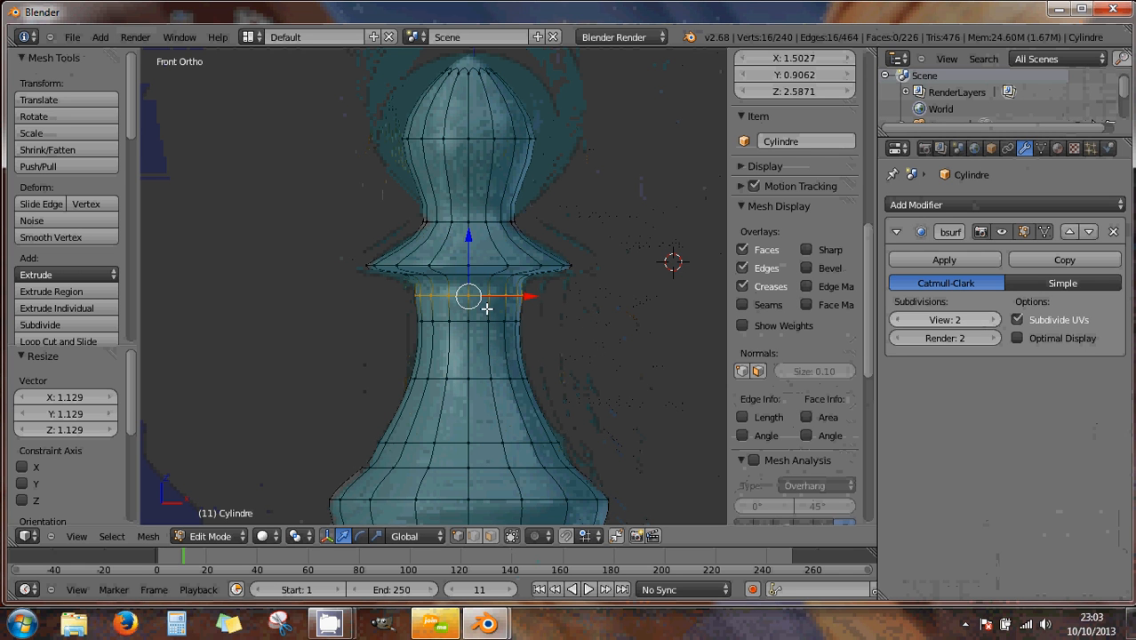
scroll(515, 324, up, 4)
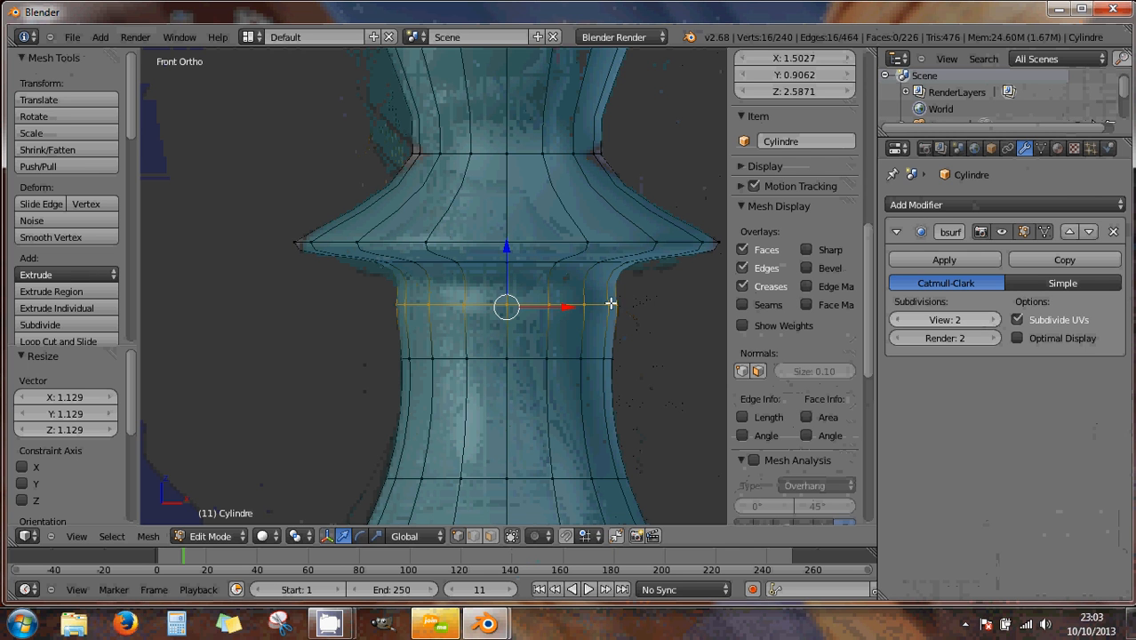
key(s)
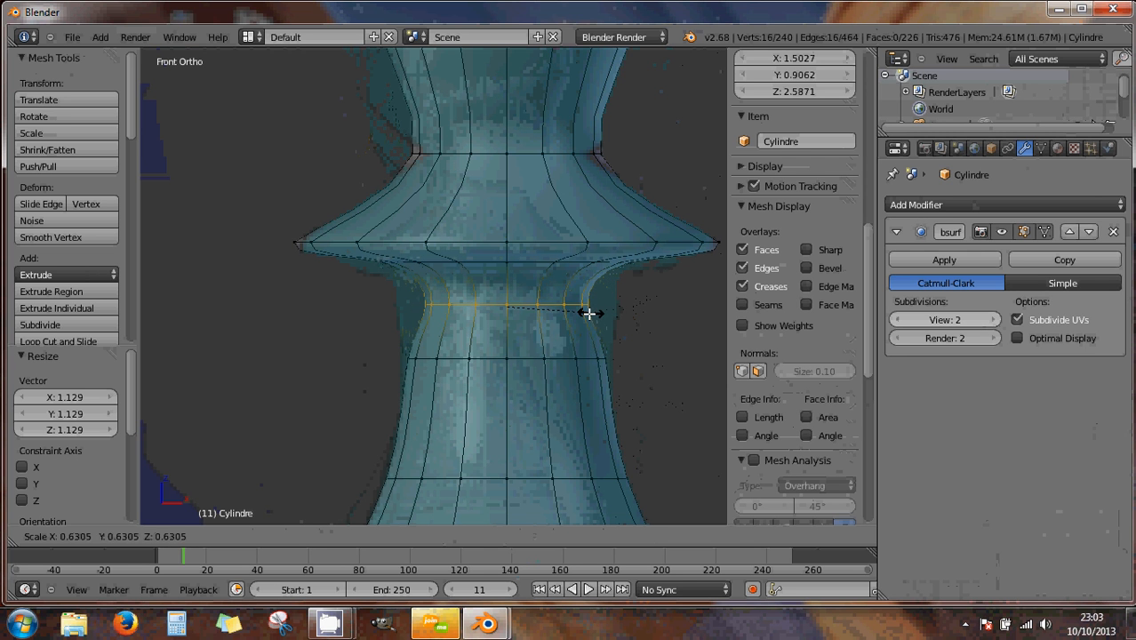
click(577, 312)
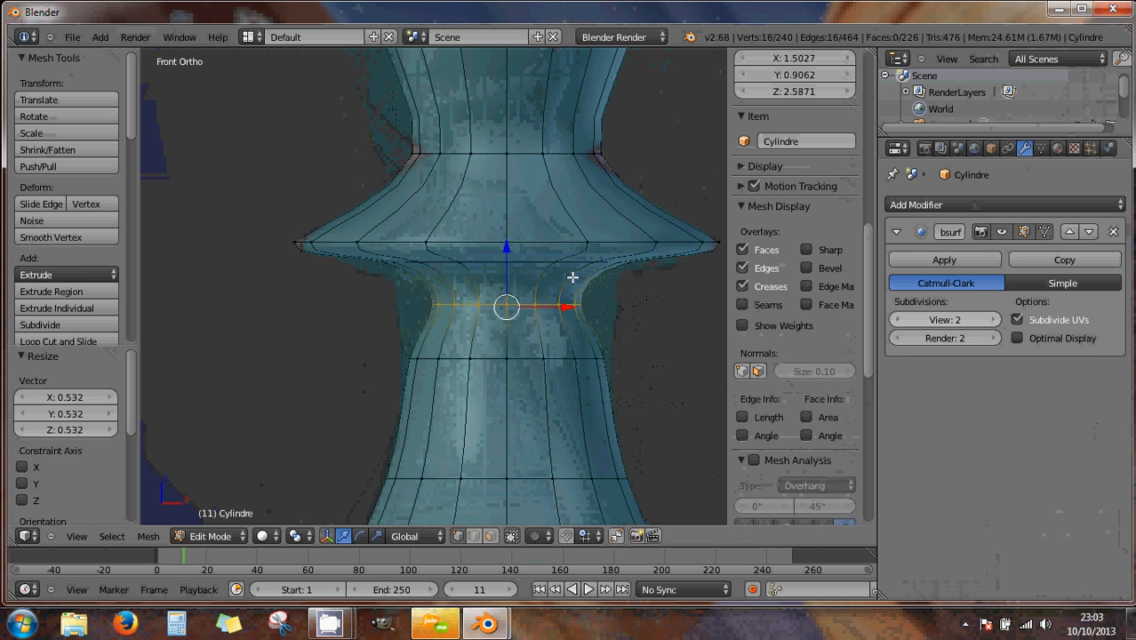
- Add an edge loop between the collar's underside and the groove, slid to about -0.71, and lower it by 0.197 along Z
key(ctrl+r)
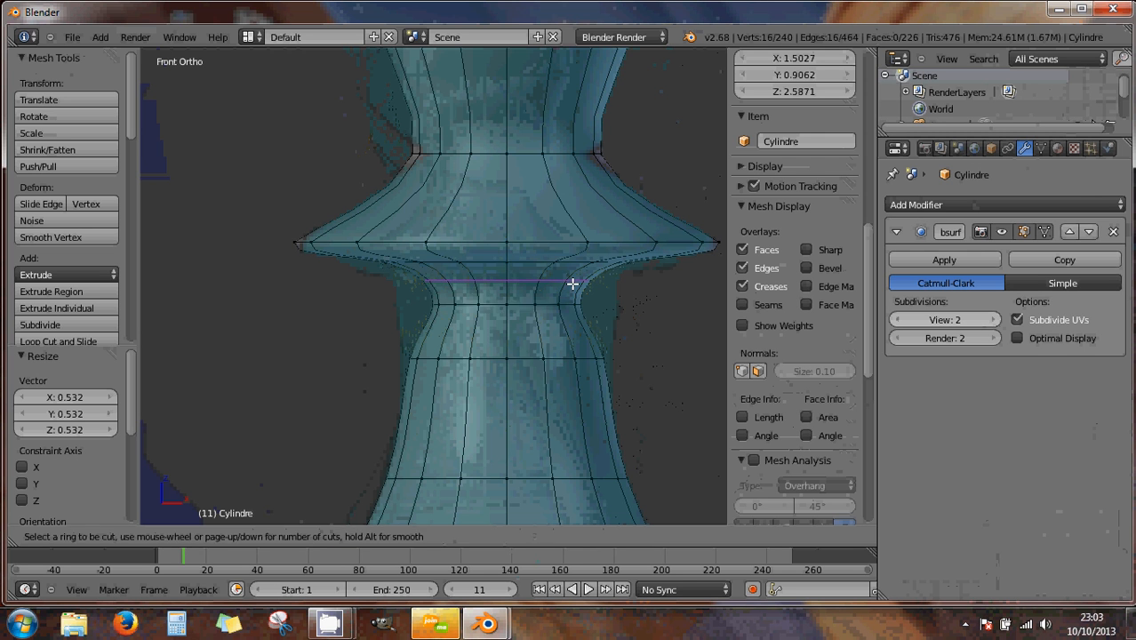
click(572, 283)
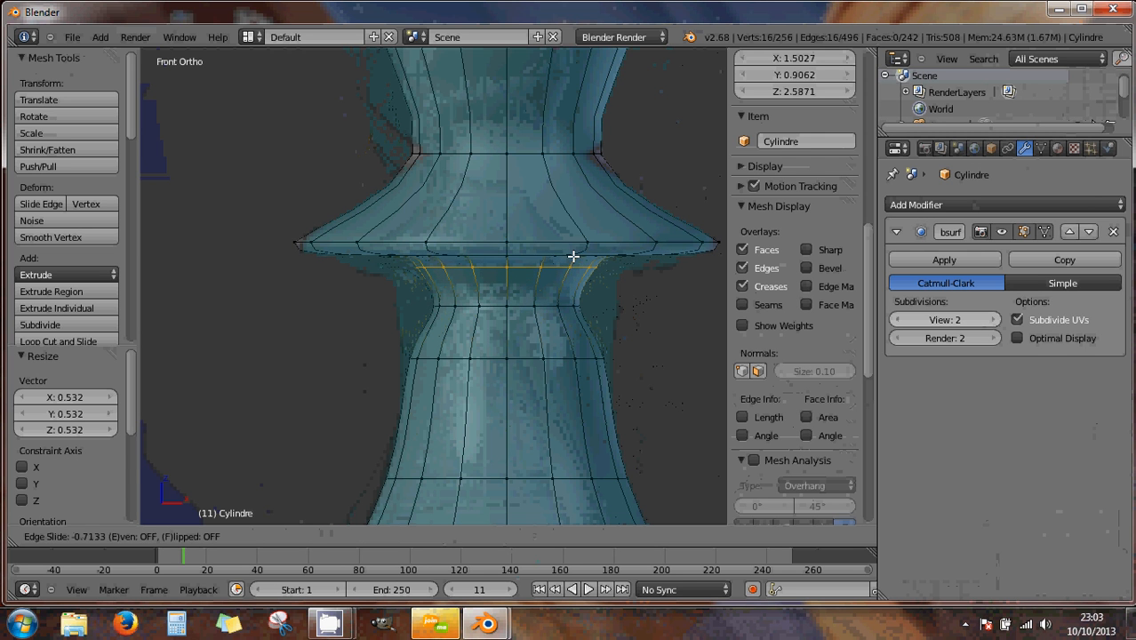
click(575, 255)
drag(507, 206, 510, 254)
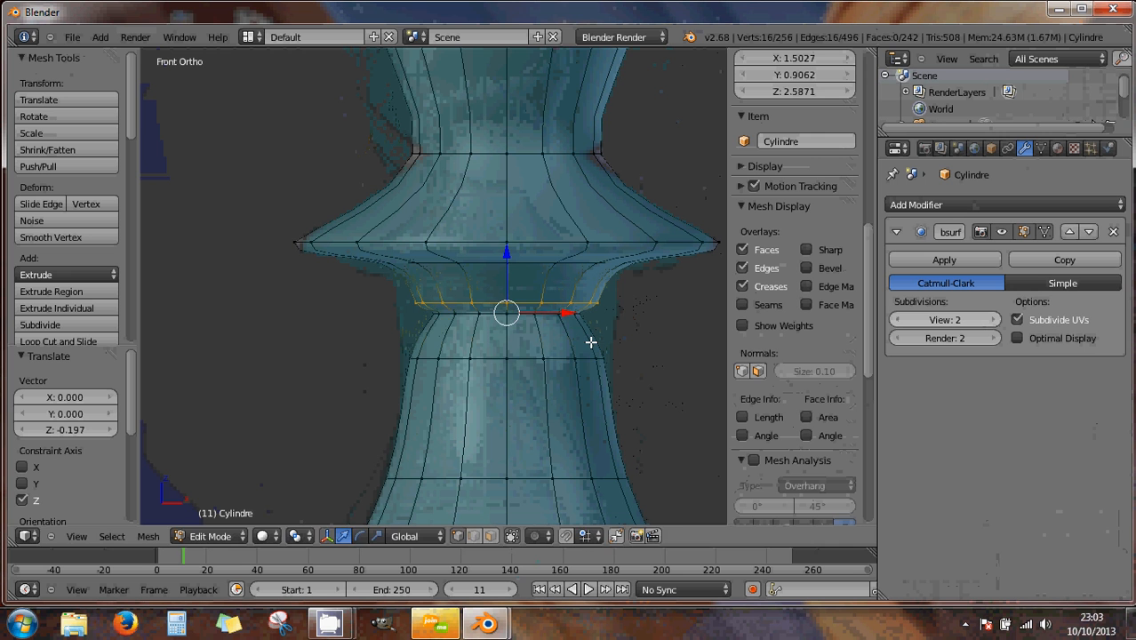
- Add an edge loop just below the groove, scale it to about 1.141 and lower it by 0.015 along Z
key(ctrl+r)
click(590, 339)
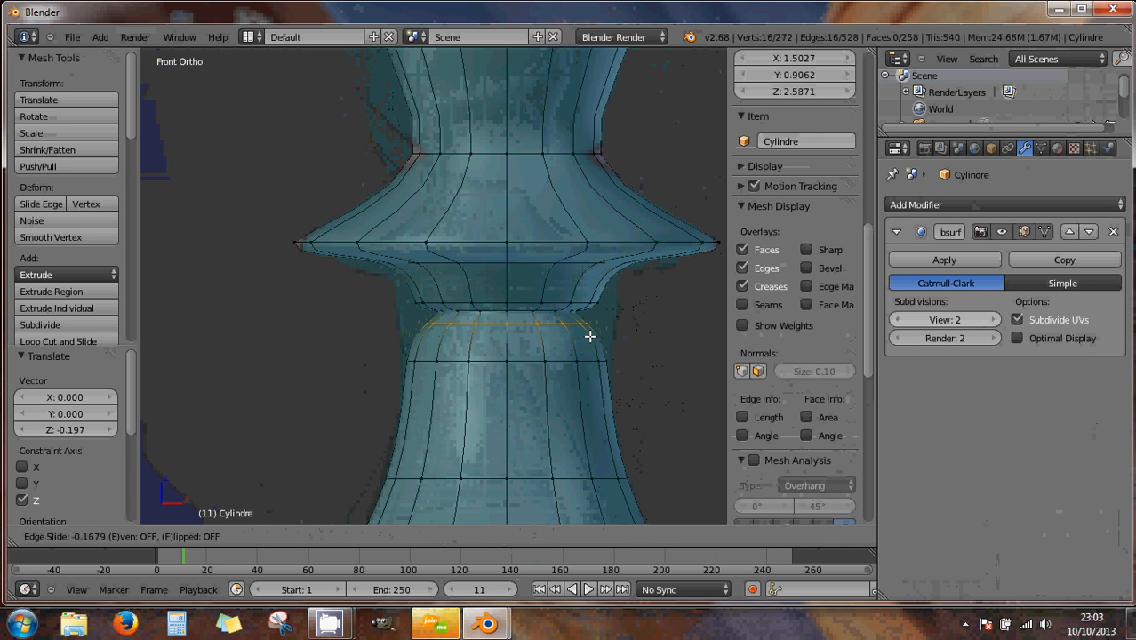
click(590, 335)
key(s)
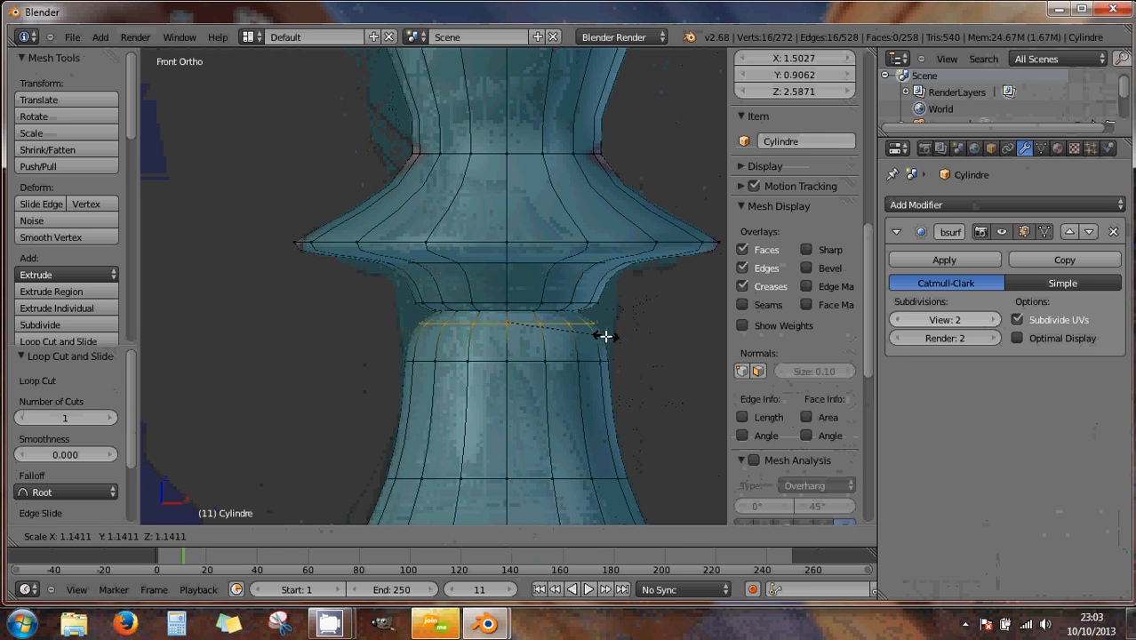
click(605, 336)
drag(506, 263, 510, 266)
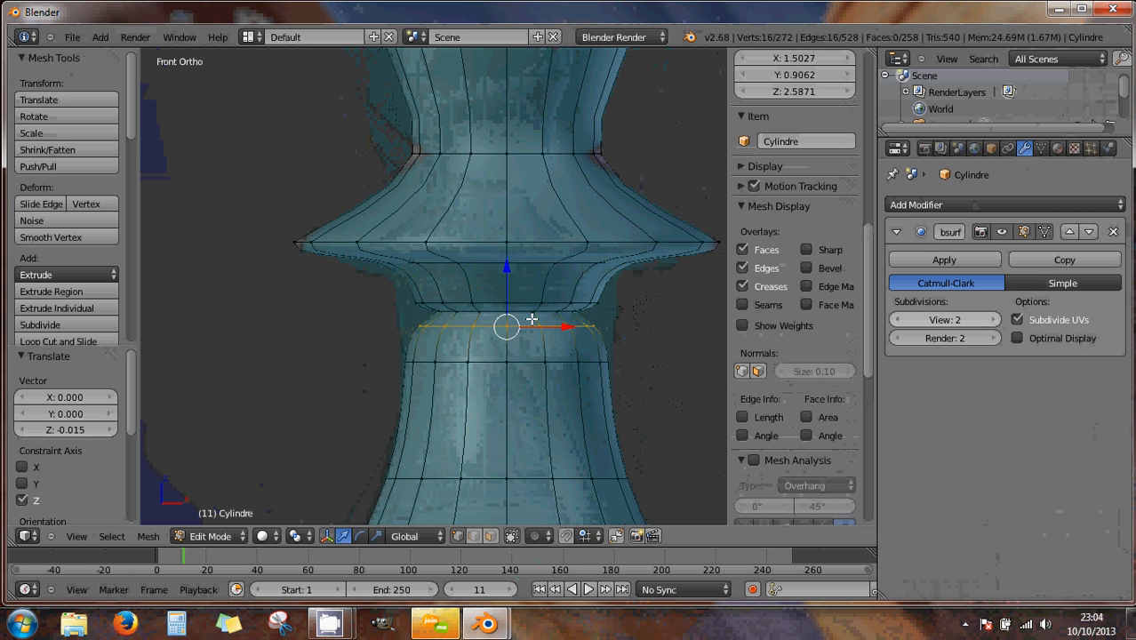
- Scale the edge loop just above the collar to 0.369 to narrow the neck under the head
scroll(598, 330, down, 2)
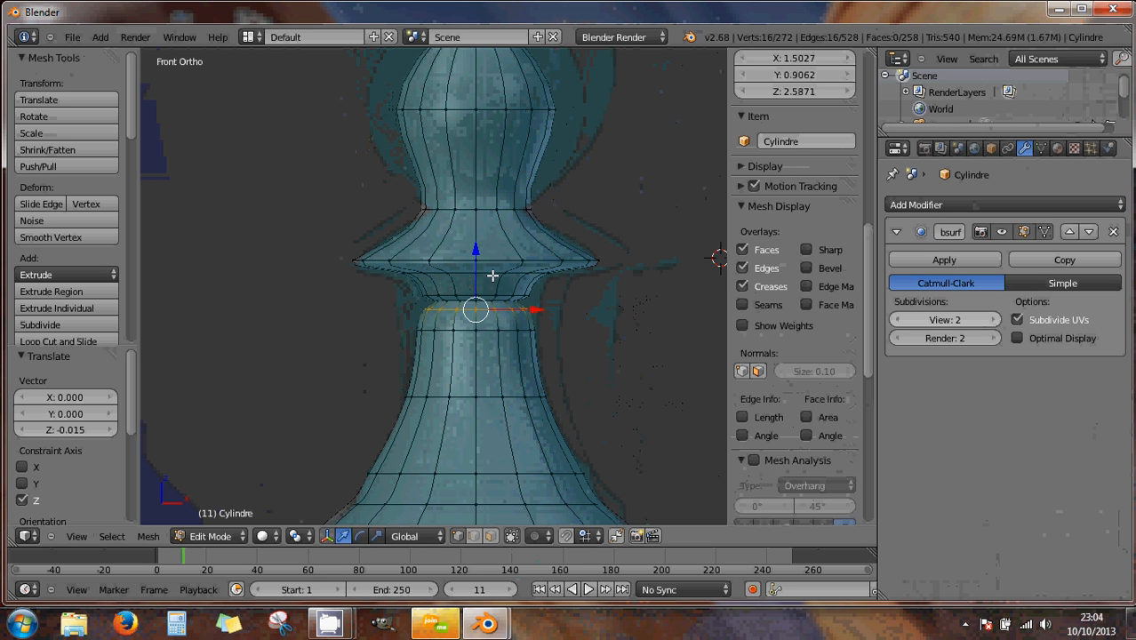
scroll(560, 258, down, 2)
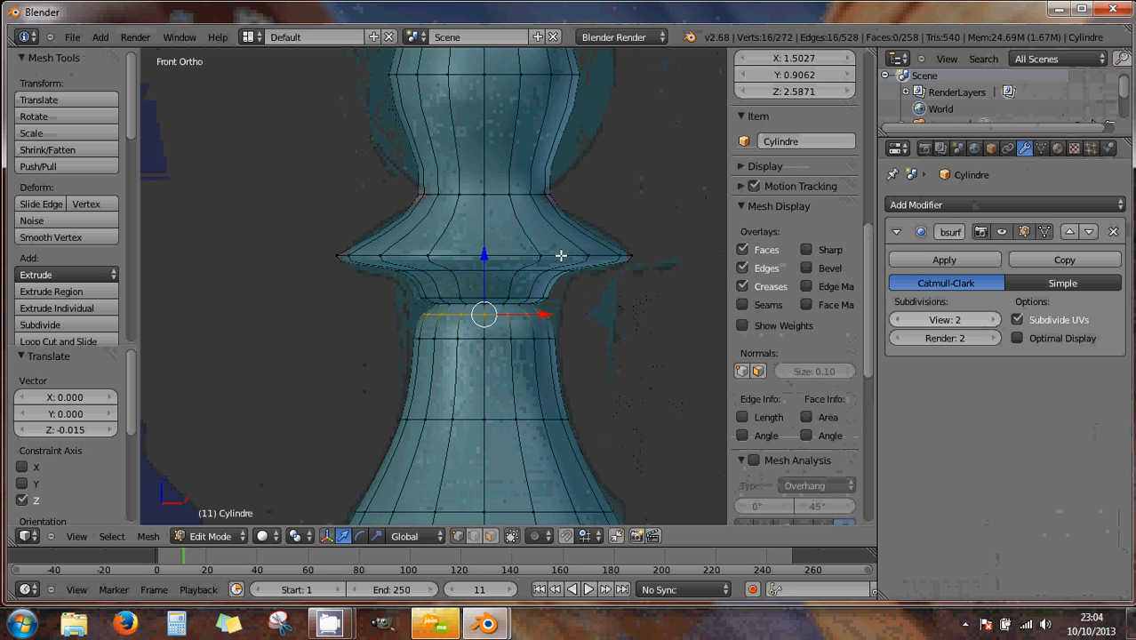
shift+middle_drag(537, 220, 545, 335)
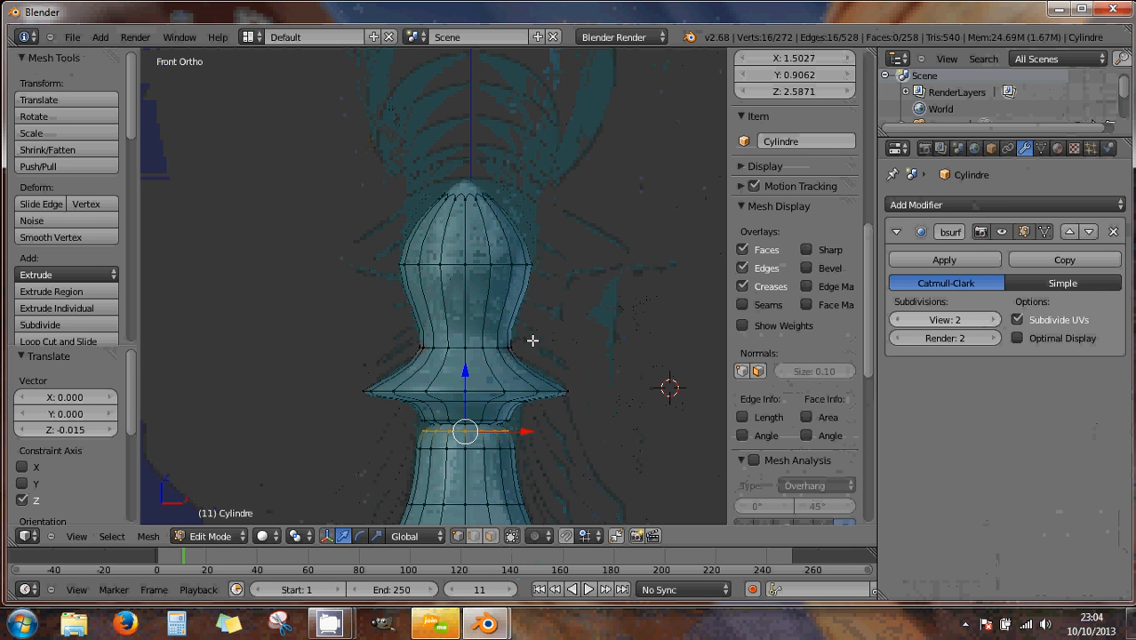
alt+right_click(495, 347)
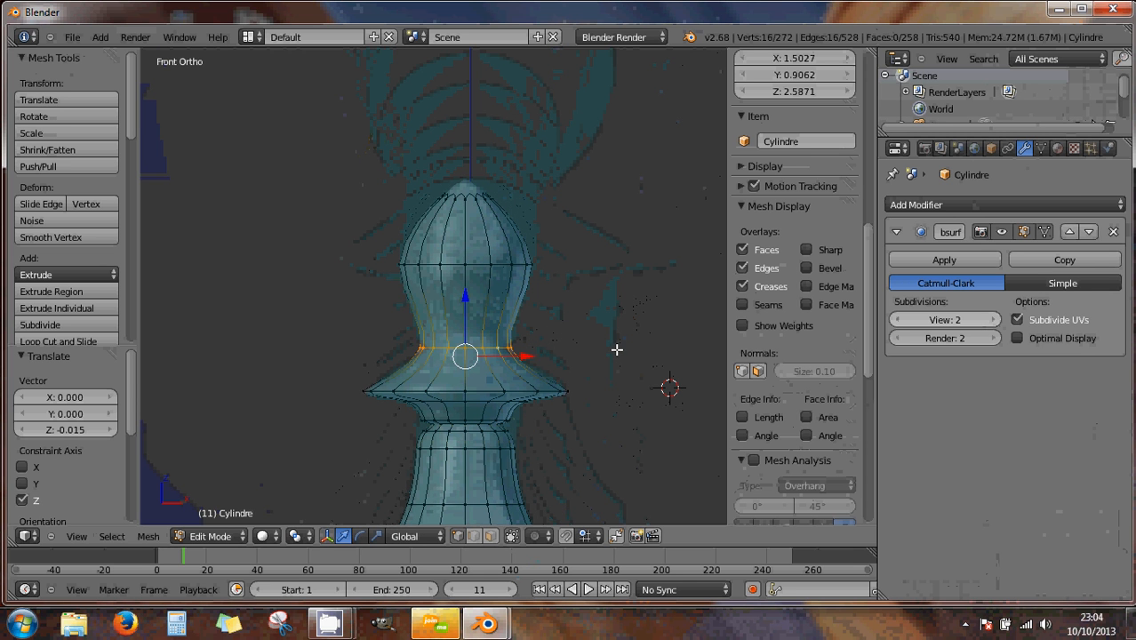
key(s)
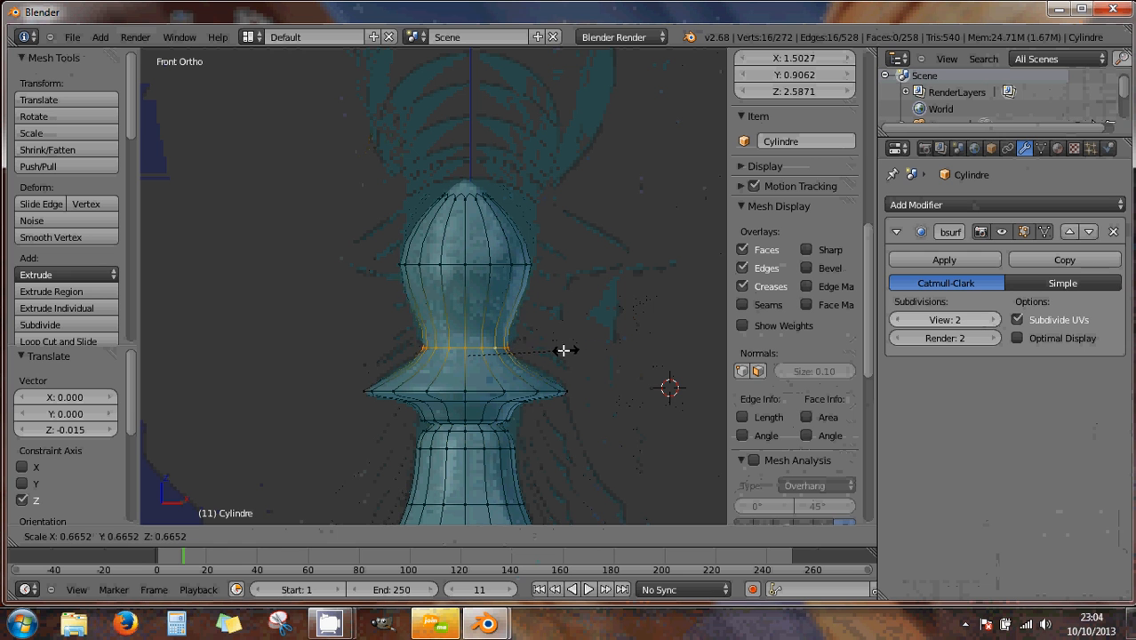
click(525, 352)
- Add an edge loop between the narrowed neck loop and the collar's rim, slid towards the rim
scroll(530, 345, up, 3)
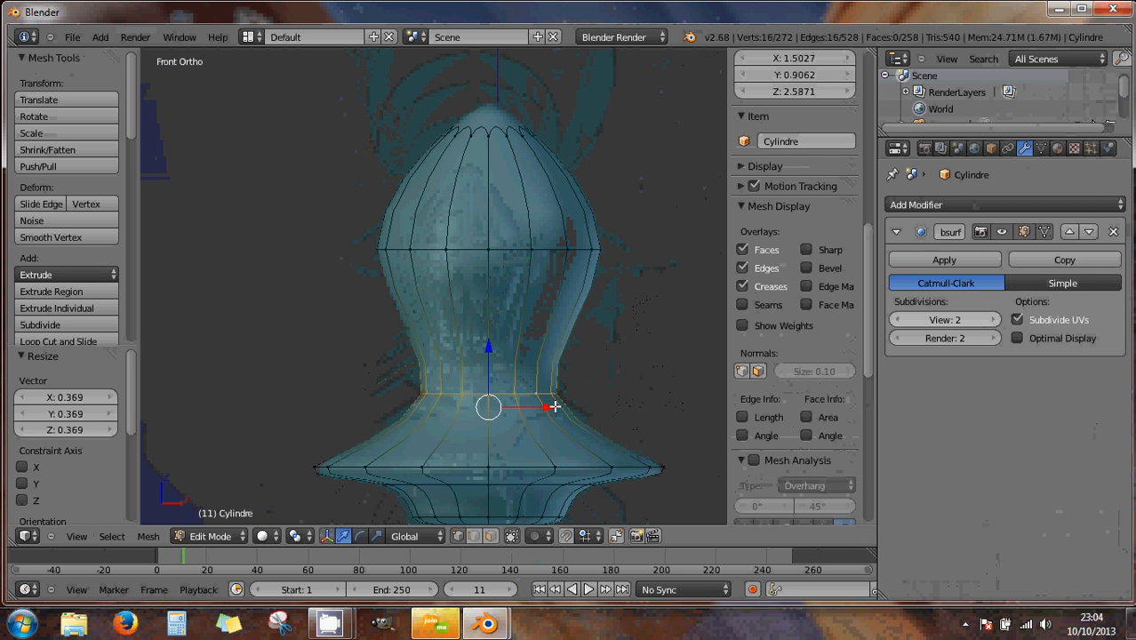
key(ctrl+r)
click(555, 407)
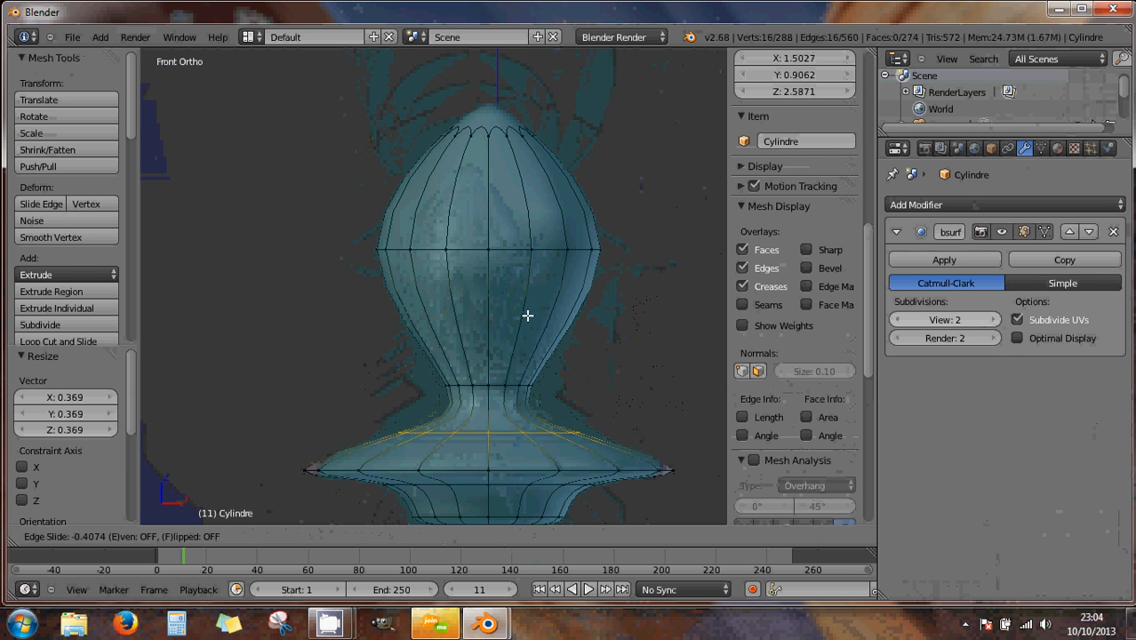
click(542, 355)
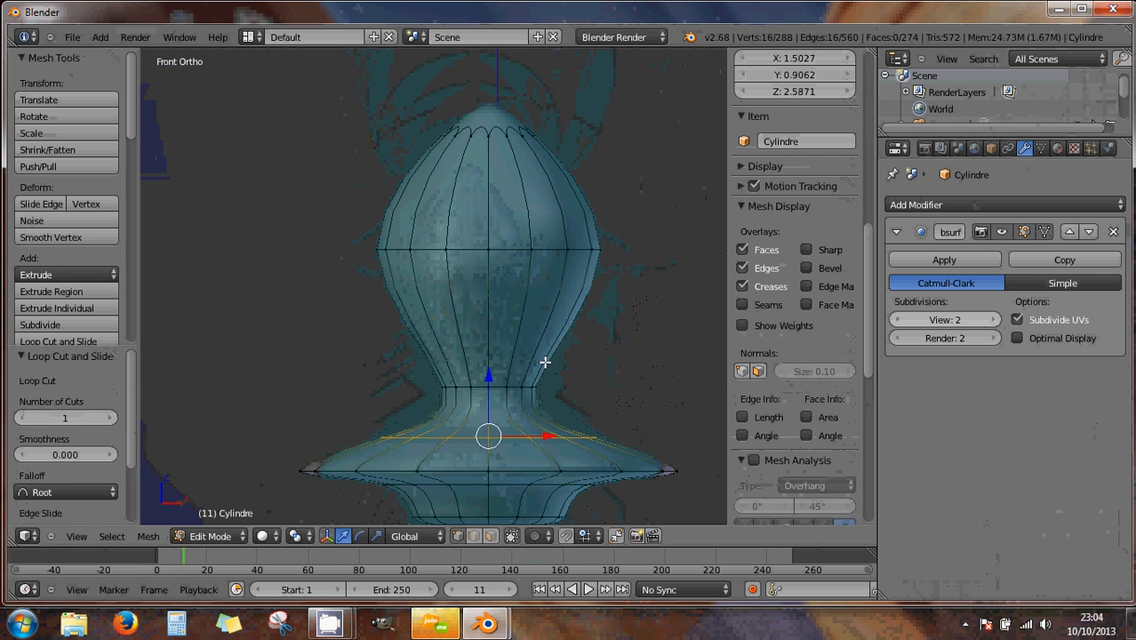
- Raise the narrow neck loop under the head by 0.294 along Z
alt+right_click(501, 390)
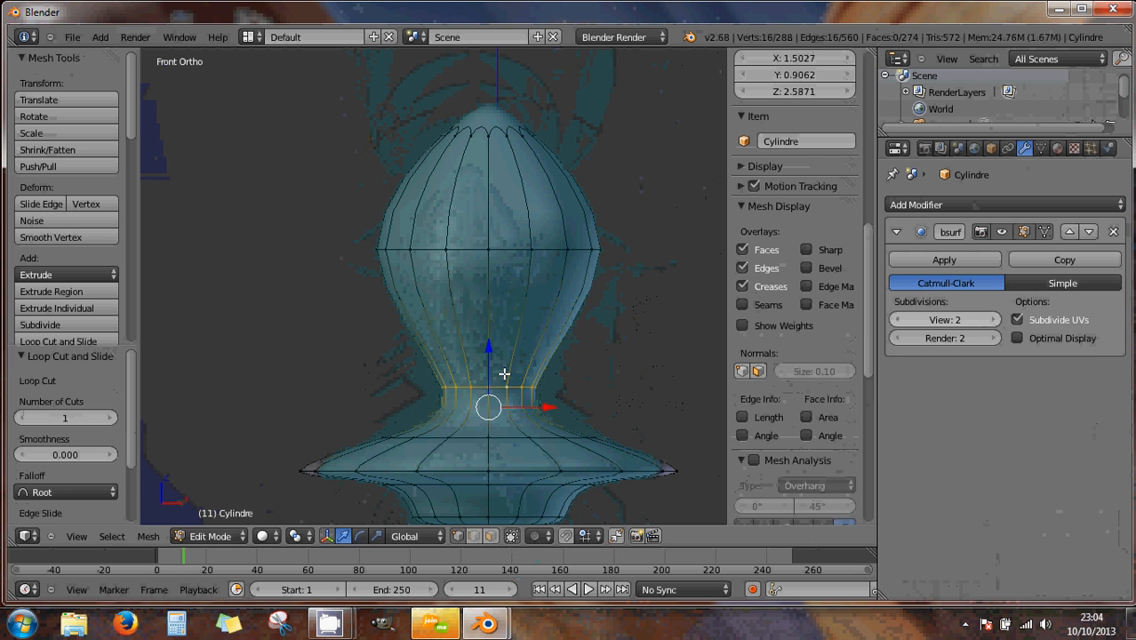
key(g)
key(z)
drag(487, 319, 492, 279)
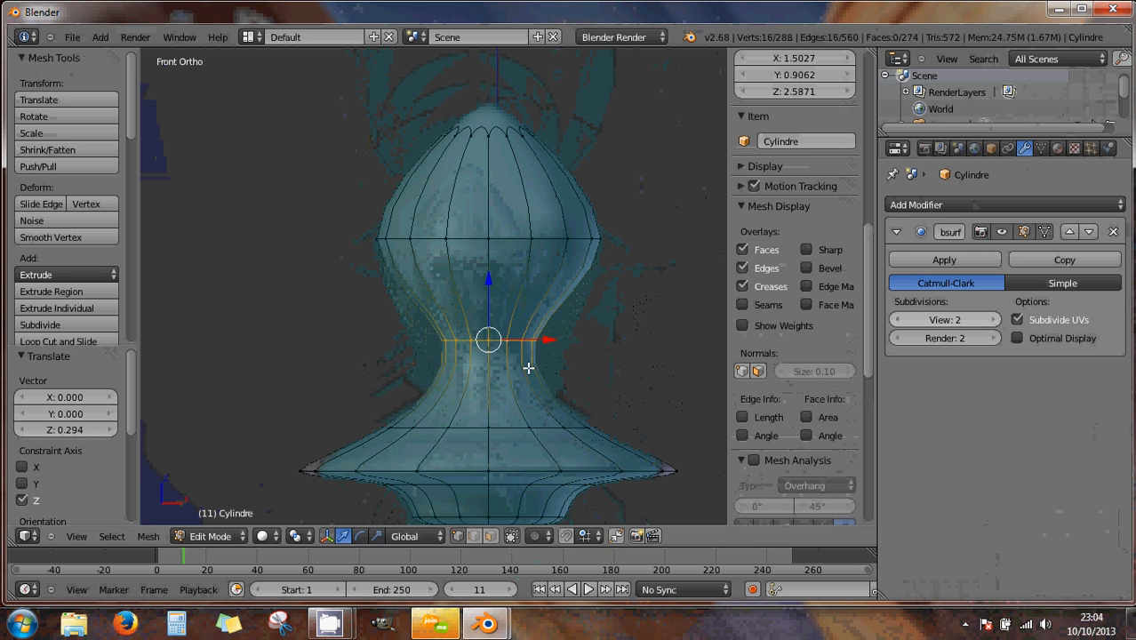
- Raise the loop between the neck and the collar's rim by 0.193 along Z and scale it to 0.573
alt+right_click(524, 427)
key(g)
key(z)
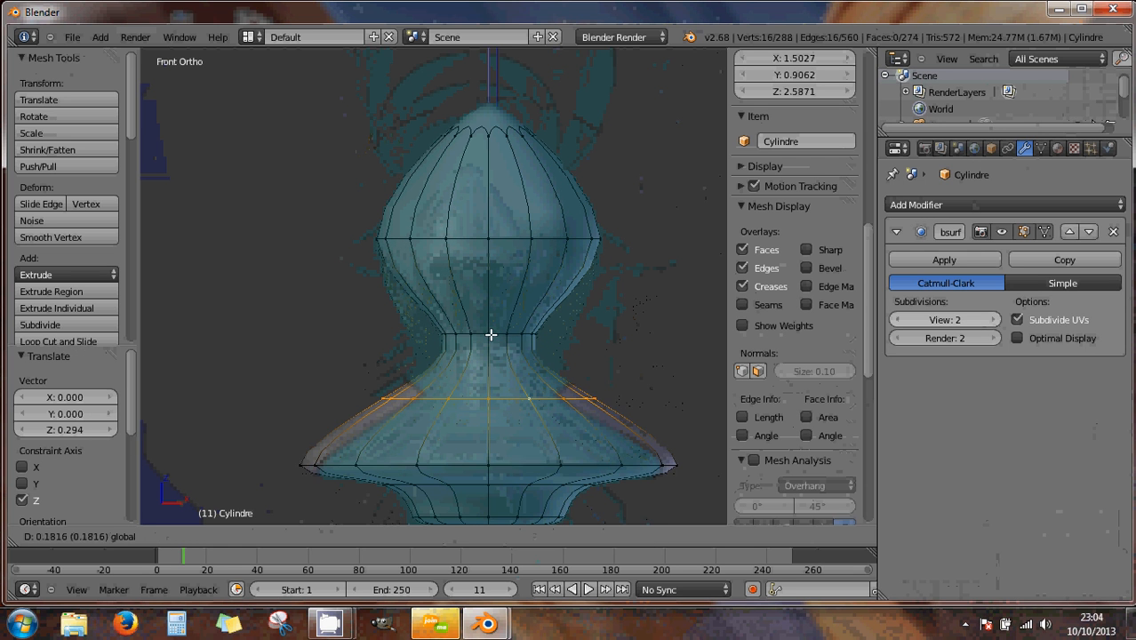
click(491, 332)
key(s)
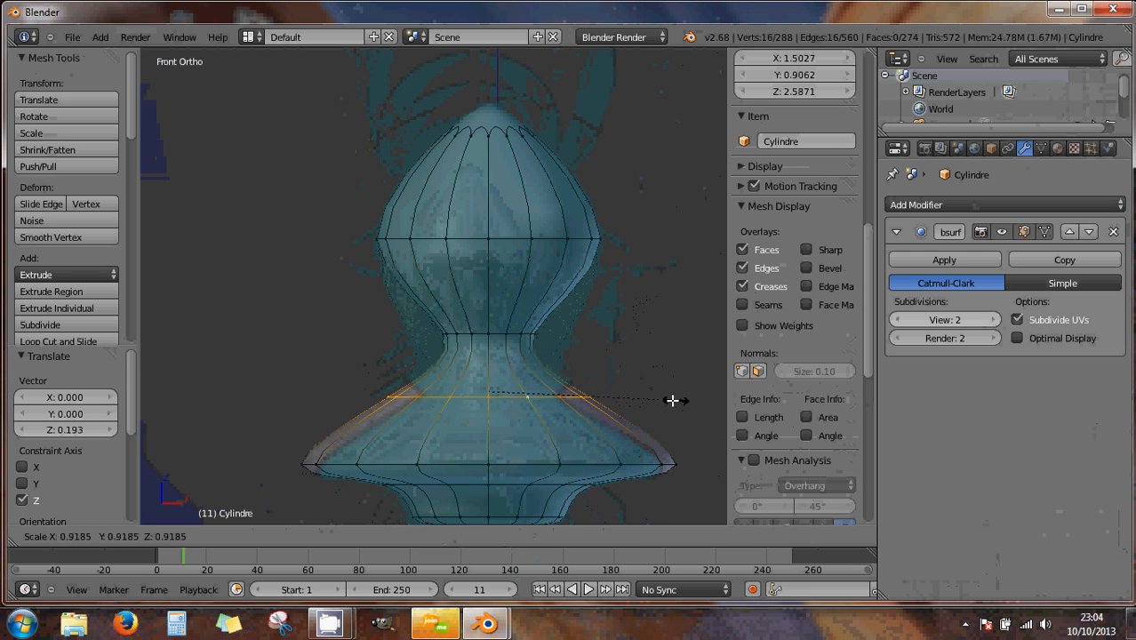
click(603, 398)
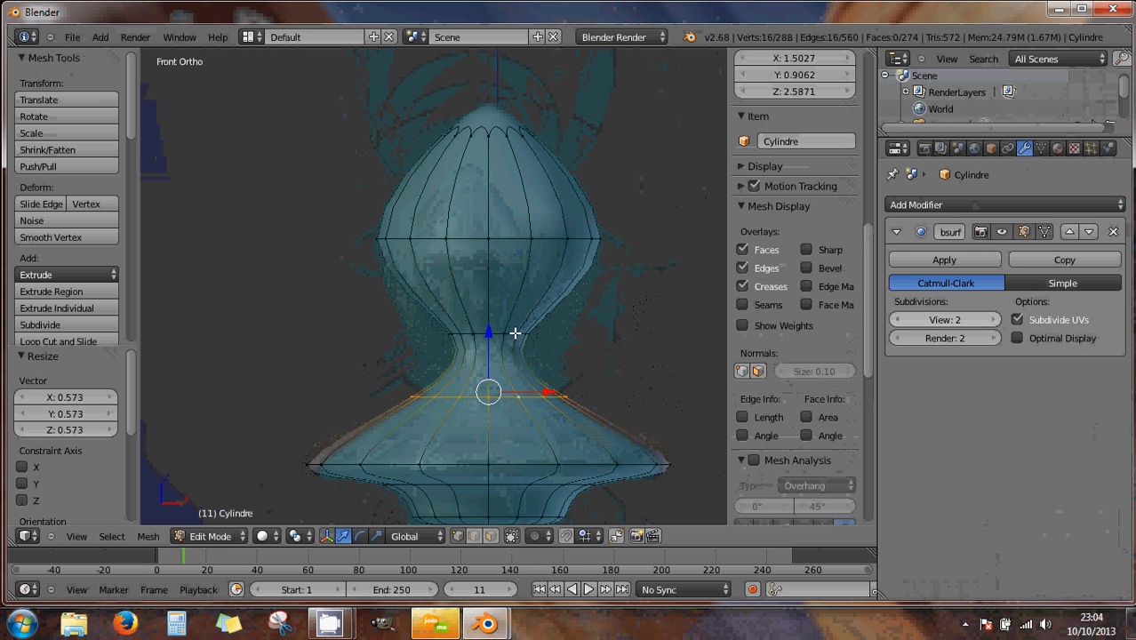
- Edge-slide the neck loop under the head towards the collar by a factor of 0.941
alt+right_click(515, 333)
key(g)
key(g)
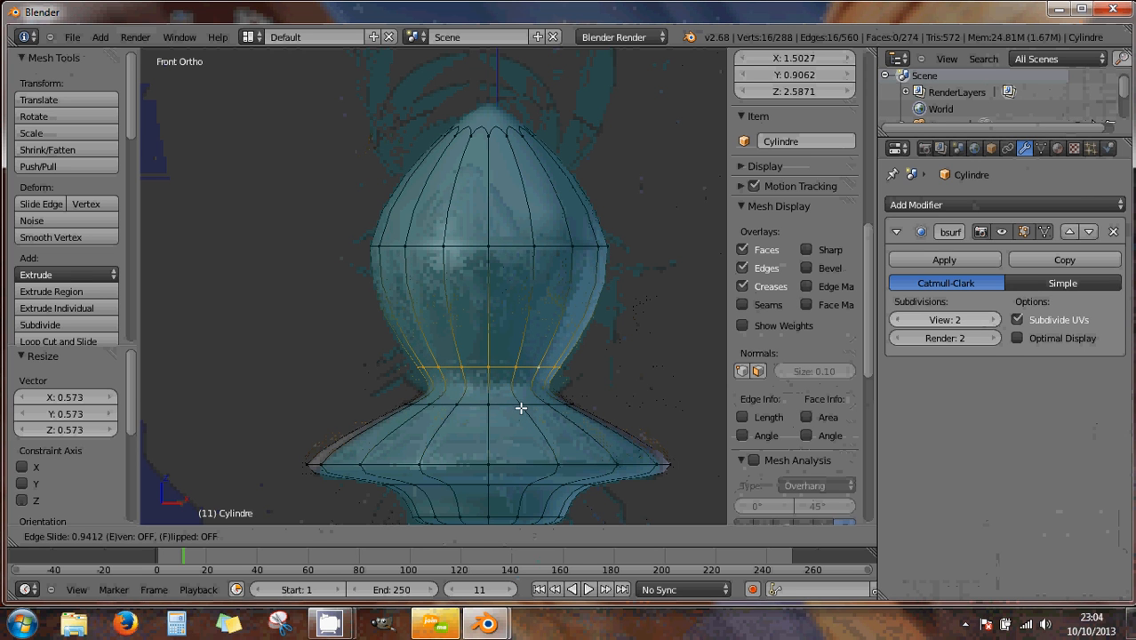
click(523, 402)
- Scale the head's middle edge loop to 1.343 to widen the head
alt+right_click(546, 246)
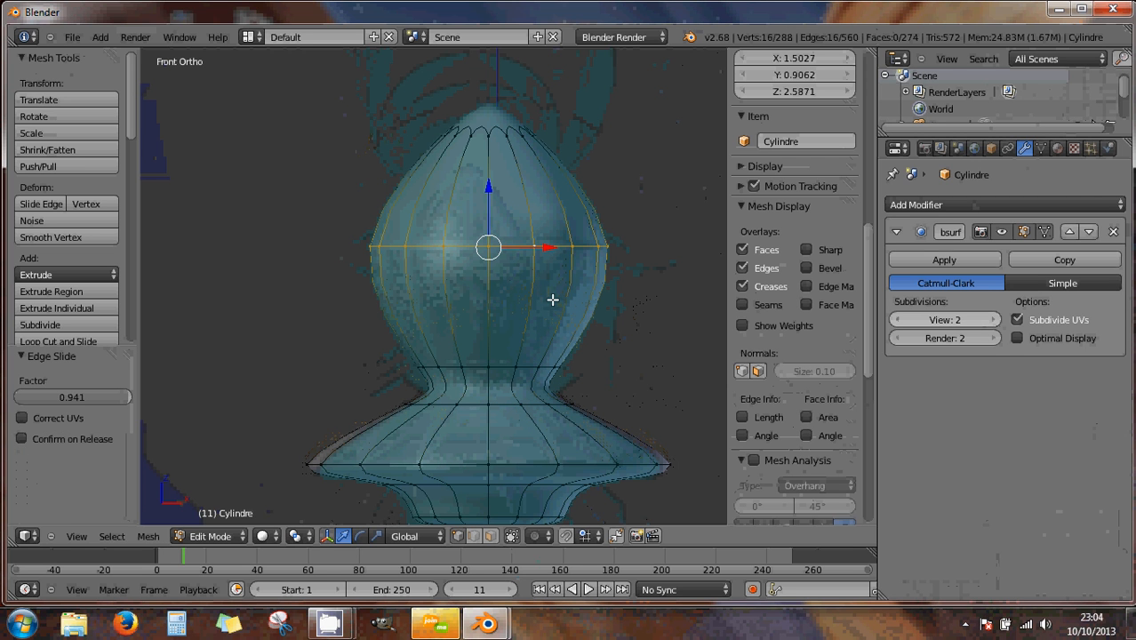
key(s)
click(590, 306)
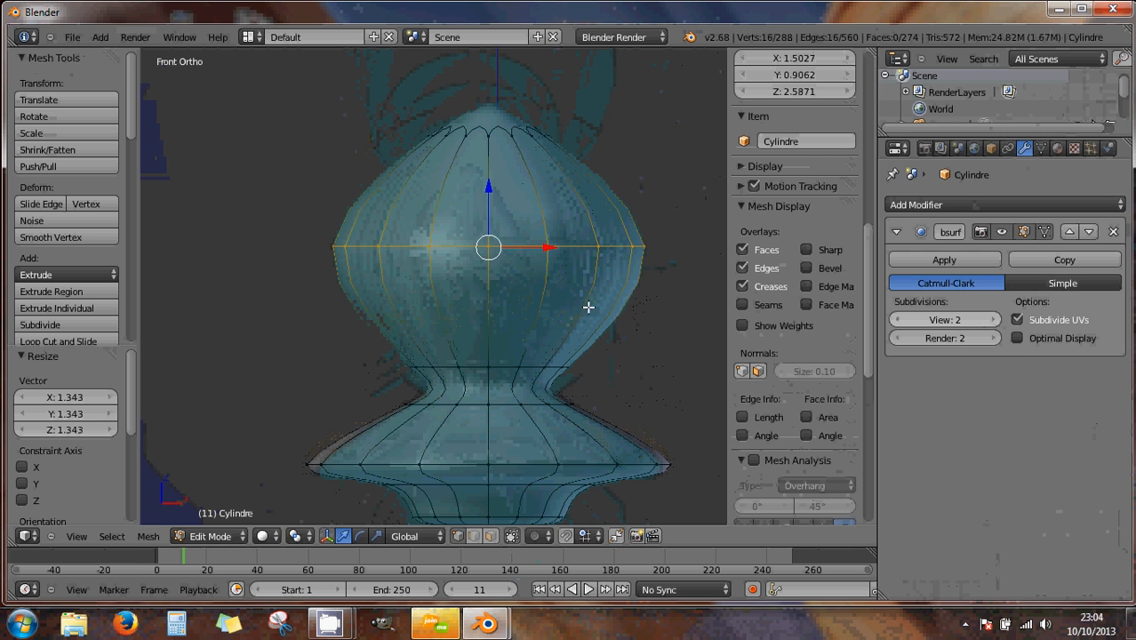
- Add an edge loop near the top of the head and scale it to 2.777 to round the crown
key(ctrl+r)
click(538, 185)
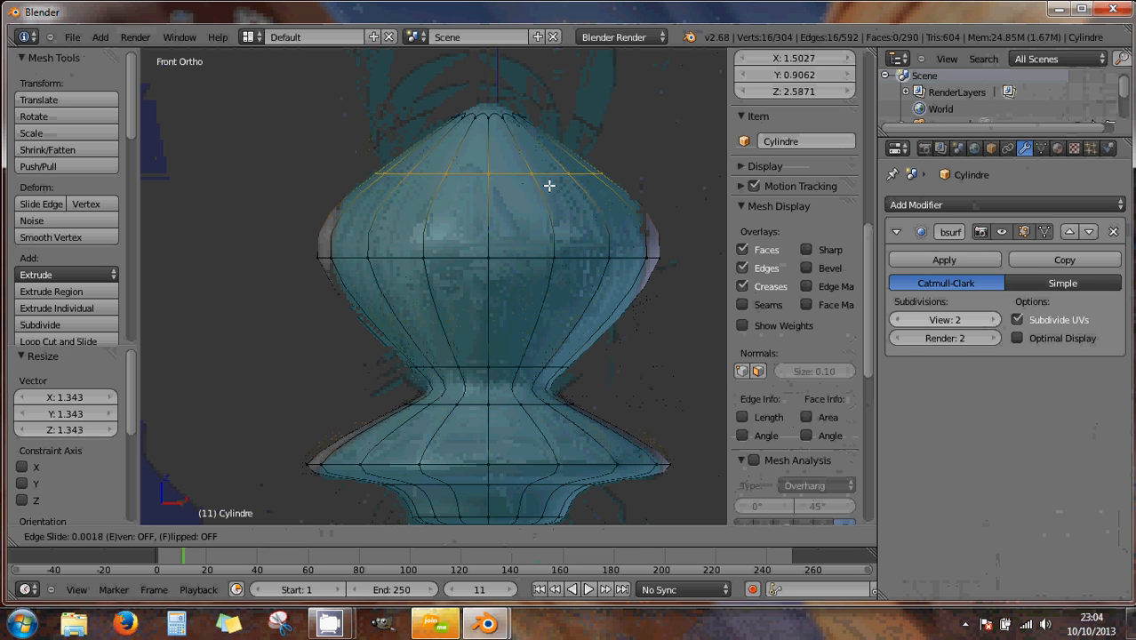
click(538, 121)
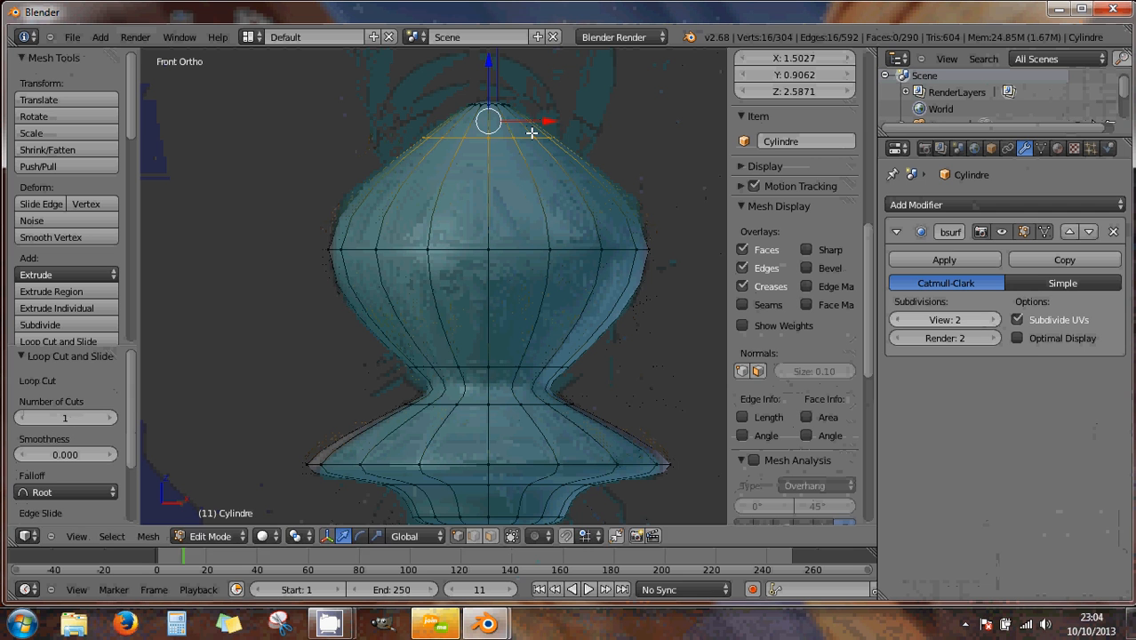
key(s)
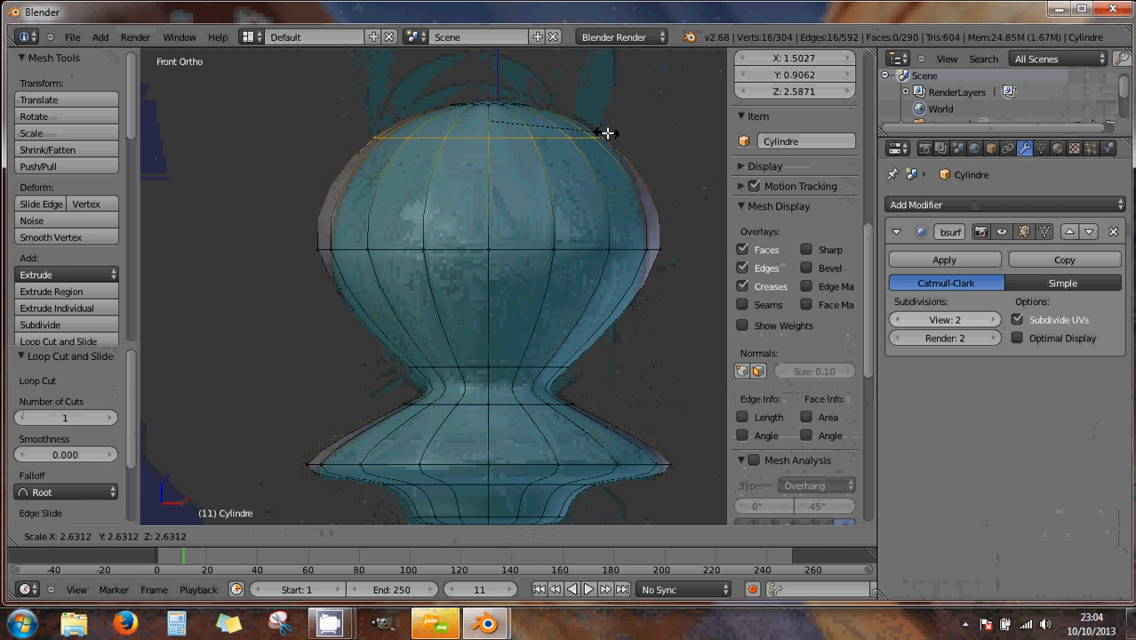
click(612, 132)
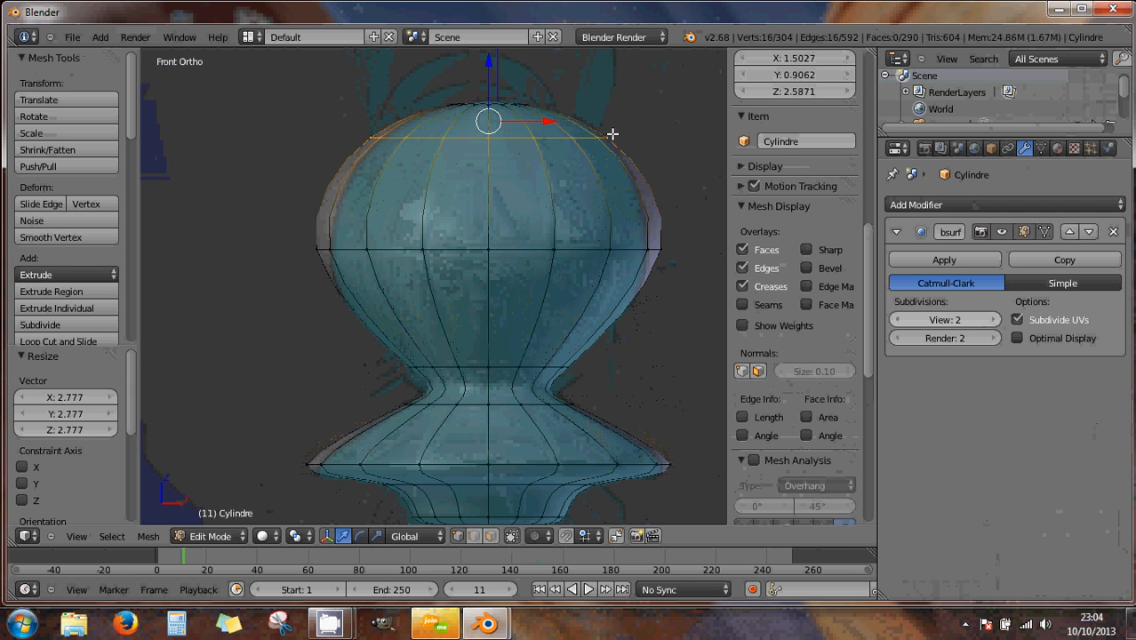
- Scale the head's middle edge loop to 0.866 to fit the reference outline
alt+right_click(488, 251)
key(s)
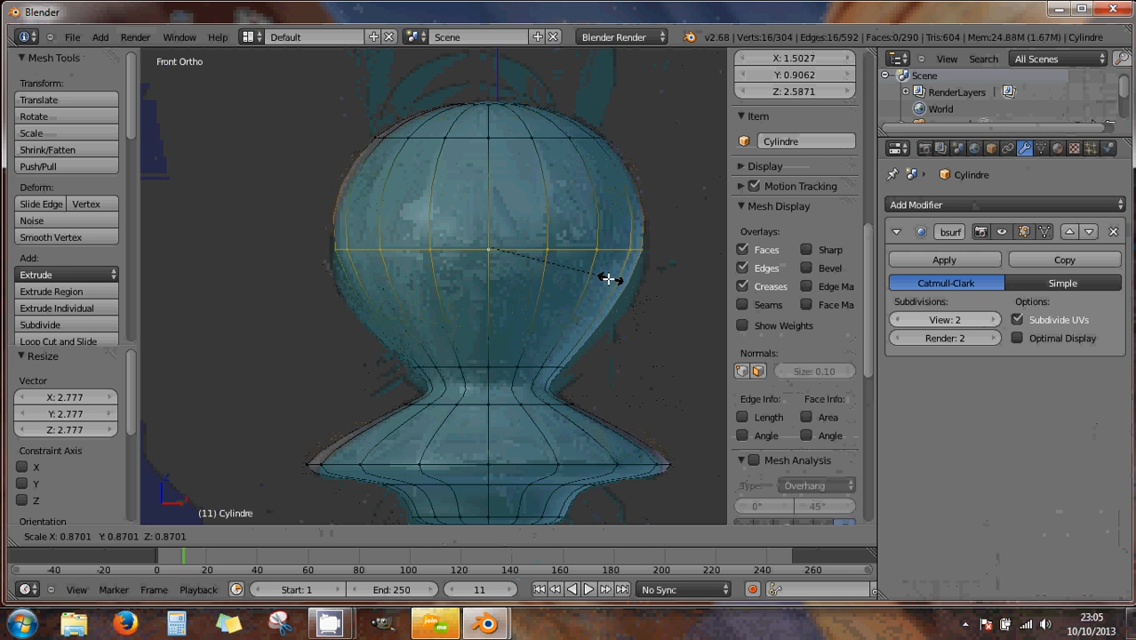
click(600, 290)
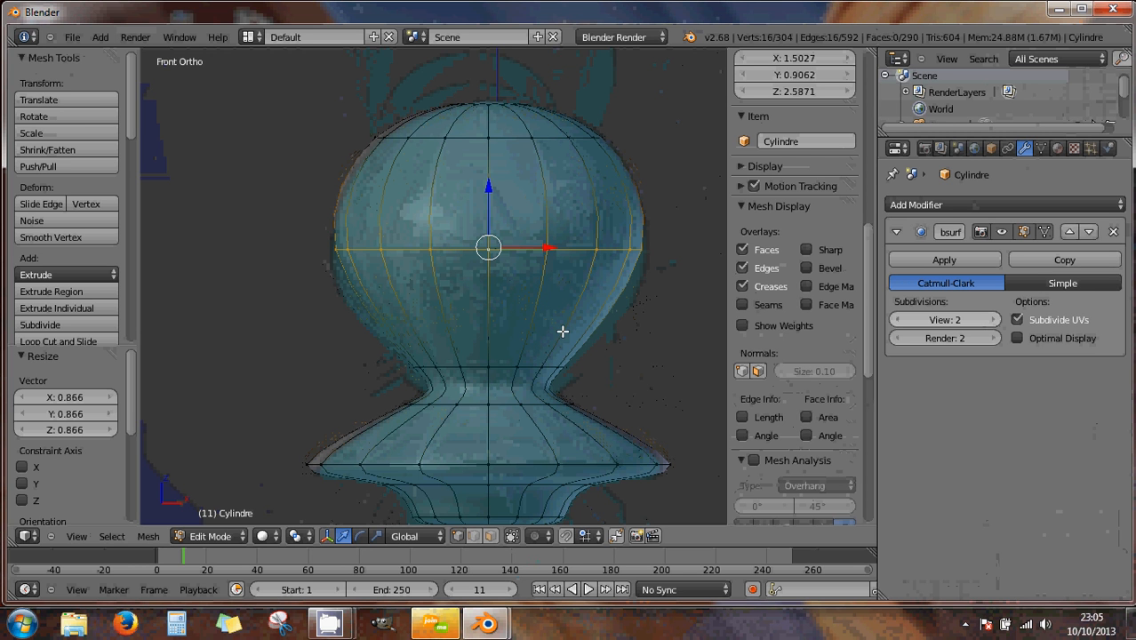
- Add an edge loop between the head's middle and the neck, and scale it to 1.472
key(ctrl+r)
click(563, 329)
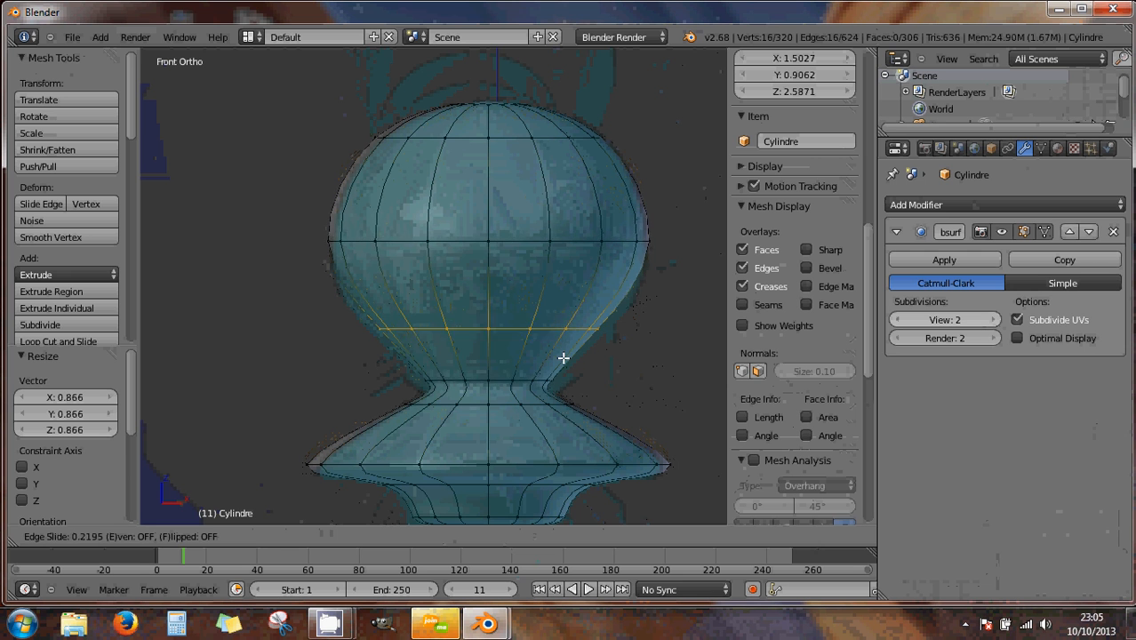
click(563, 333)
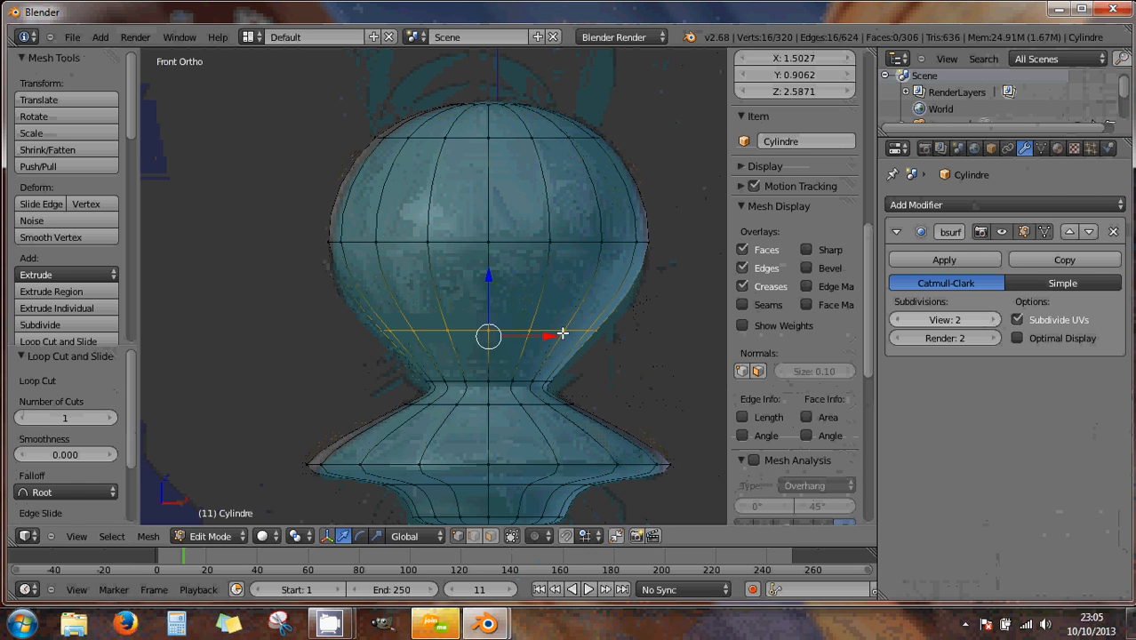
key(s)
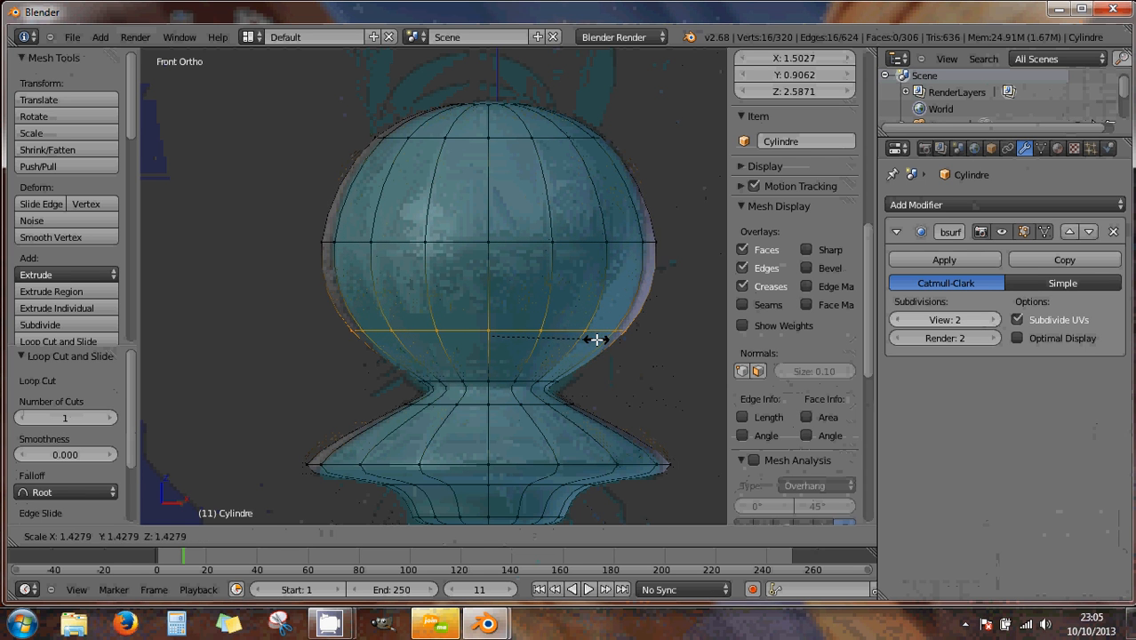
click(601, 338)
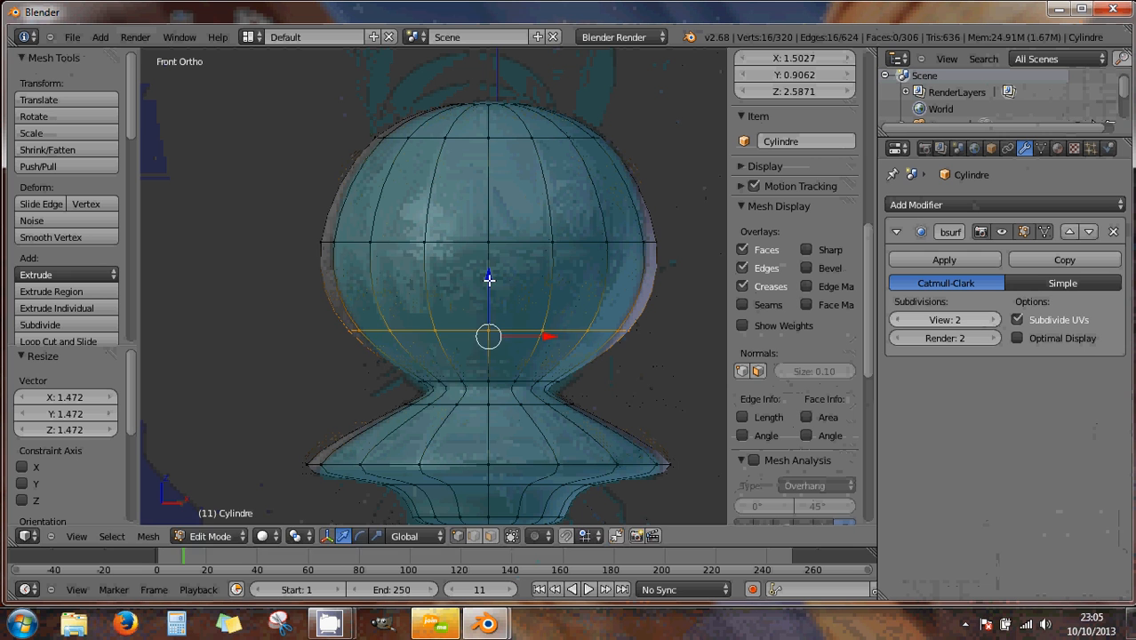
- Lower the head's lower edge loop by 0.080 along Z and scale it to 0.871
drag(489, 280, 491, 298)
click(491, 298)
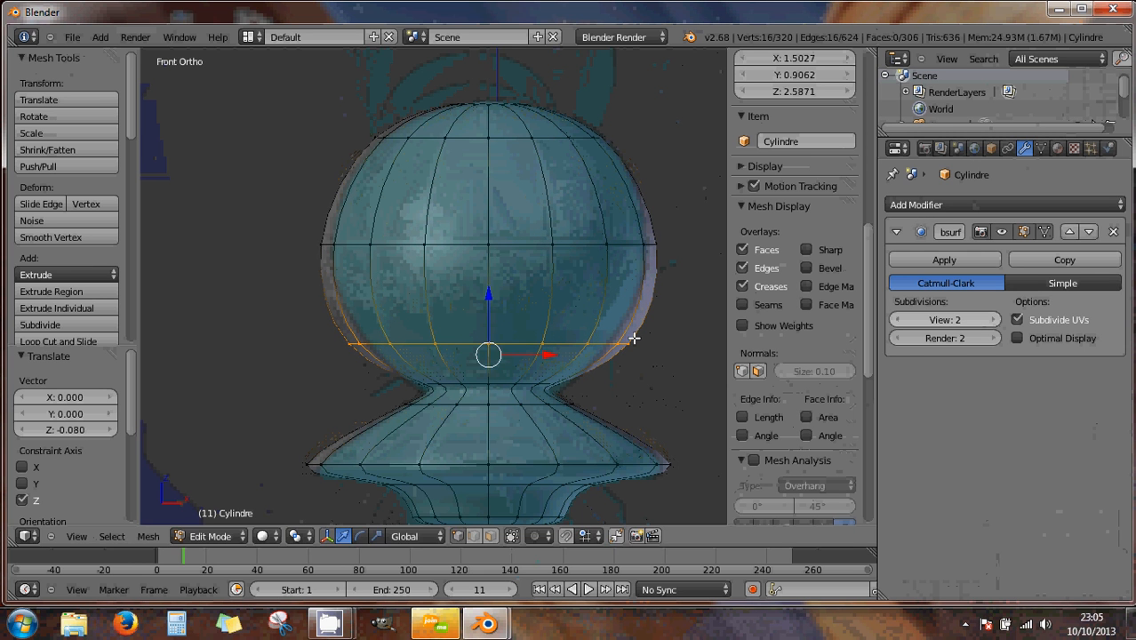
key(s)
click(624, 345)
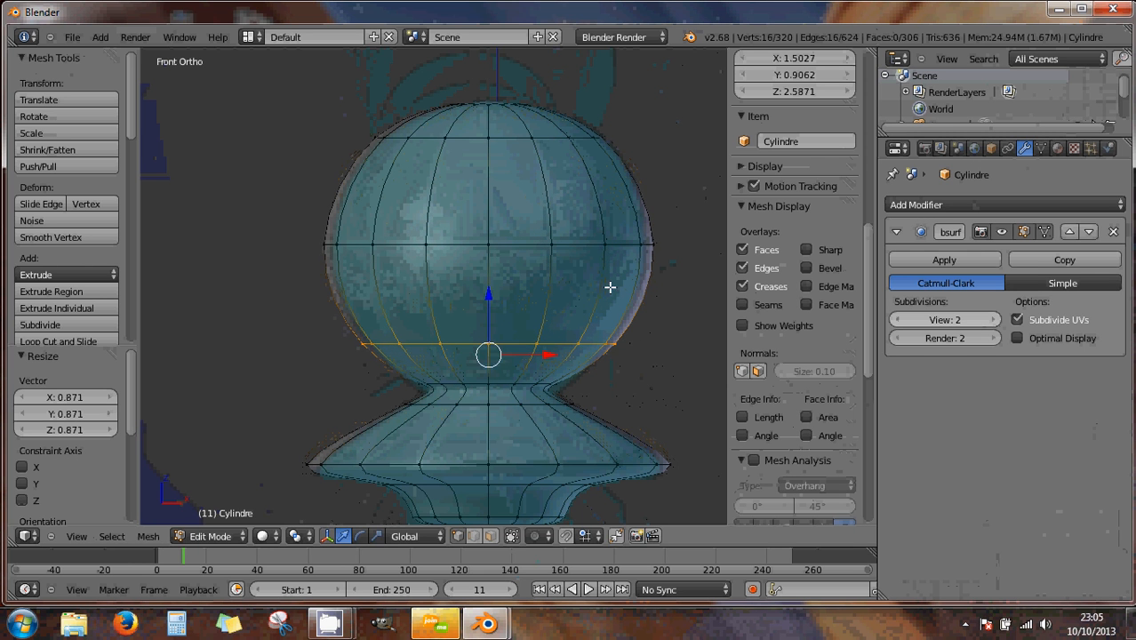
- Scale the head's middle edge loop to 0.950 and lower it by 0.033 along Z
alt+right_click(574, 245)
key(s)
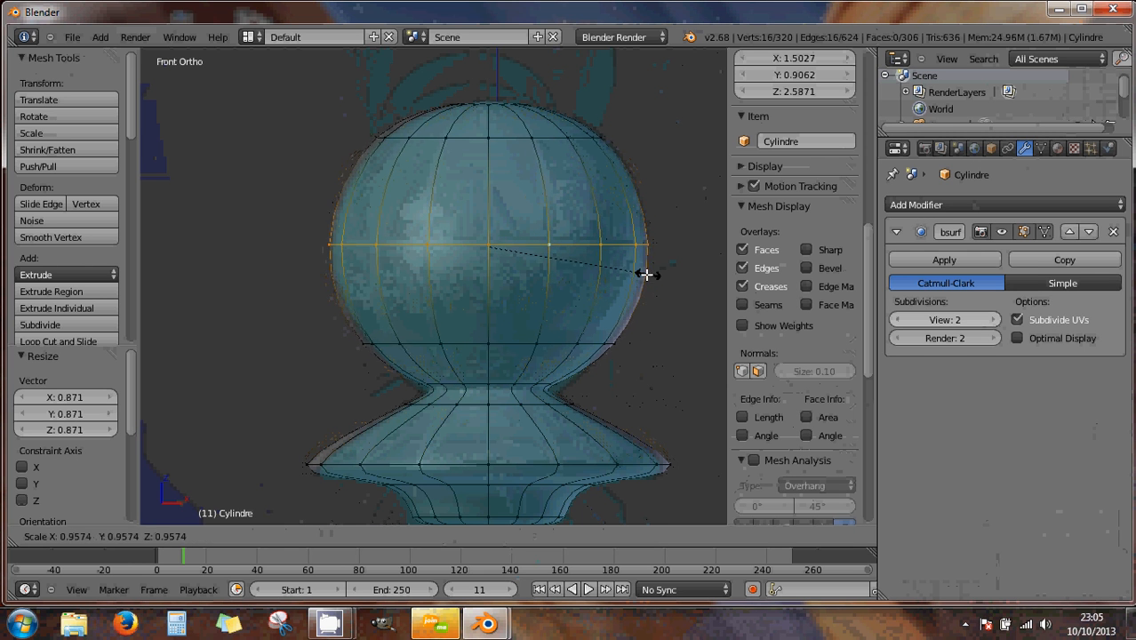
click(648, 278)
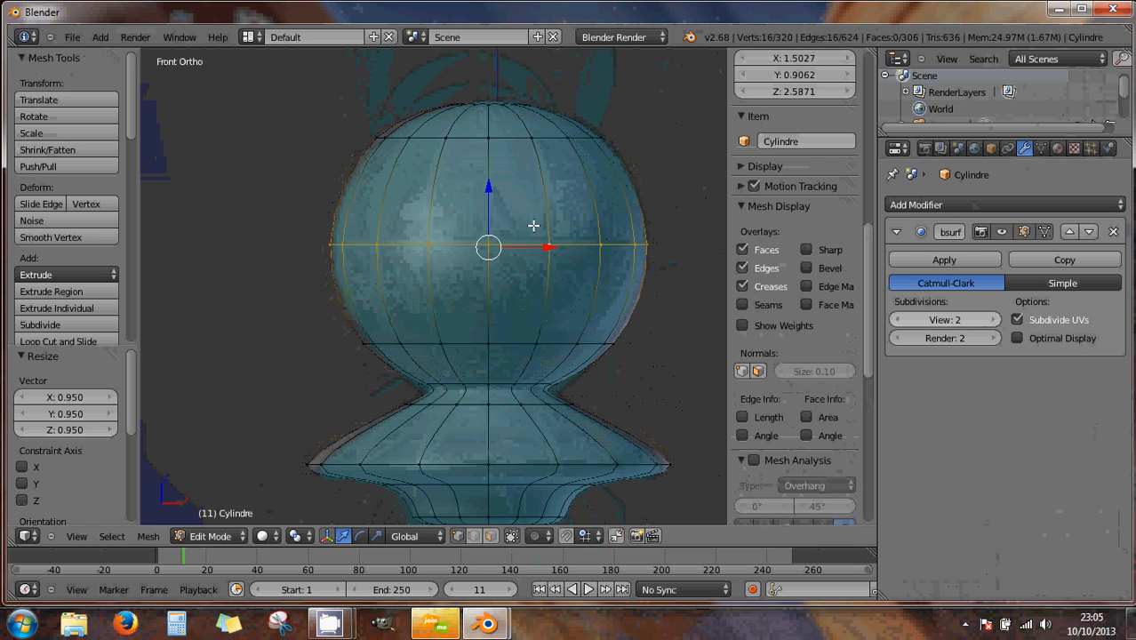
key(g)
key(z)
click(492, 201)
scroll(620, 278, down, 2)
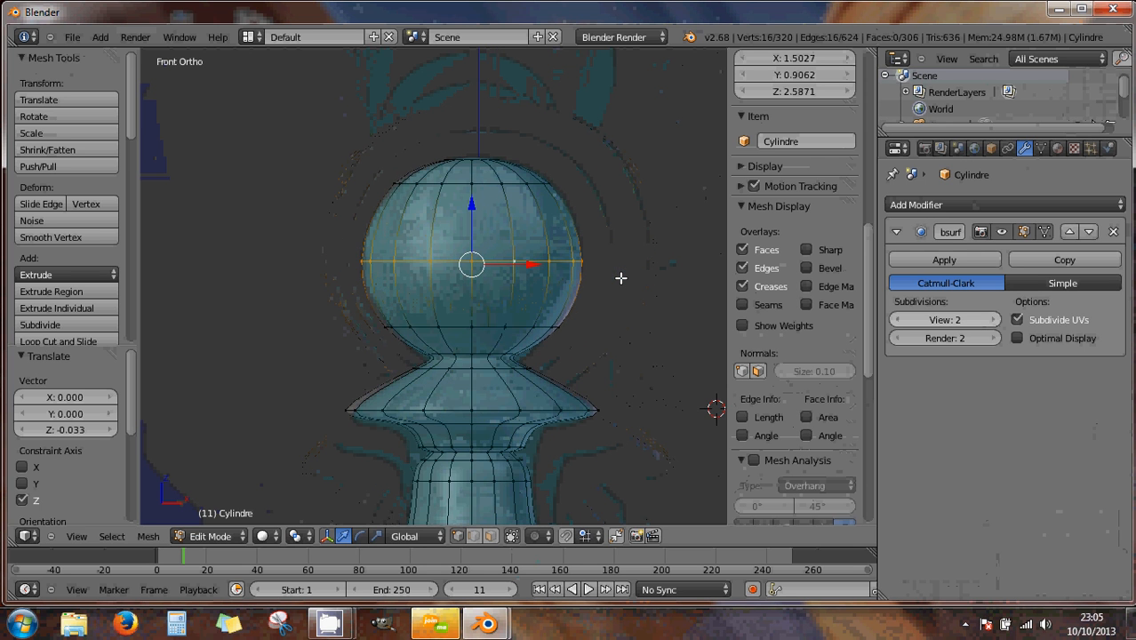
scroll(621, 277, down, 2)
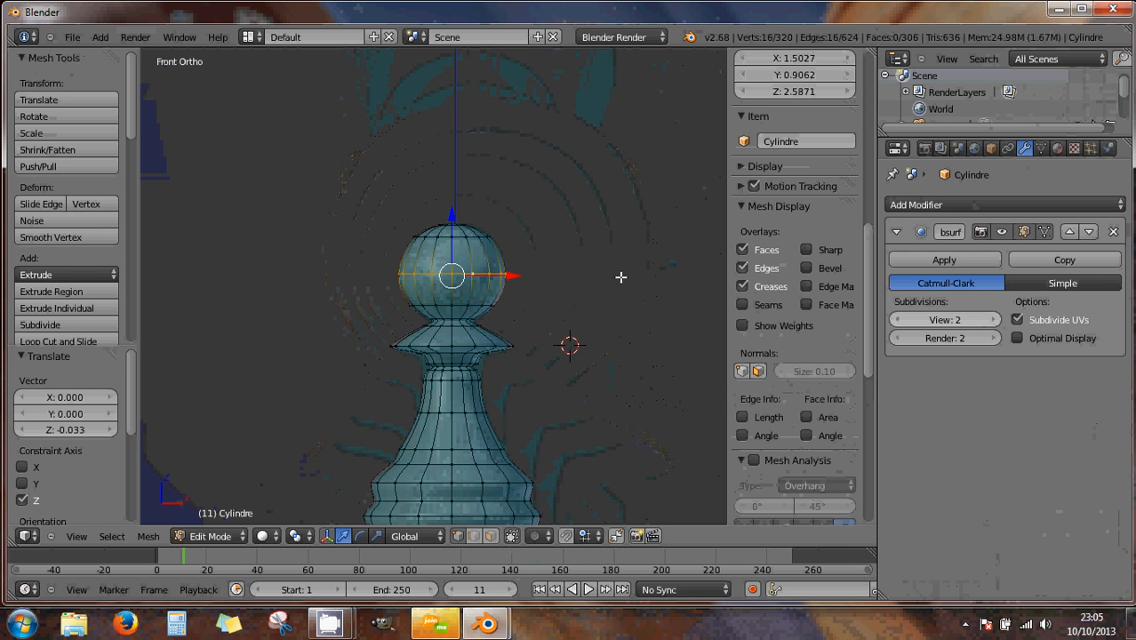
scroll(621, 277, down, 1)
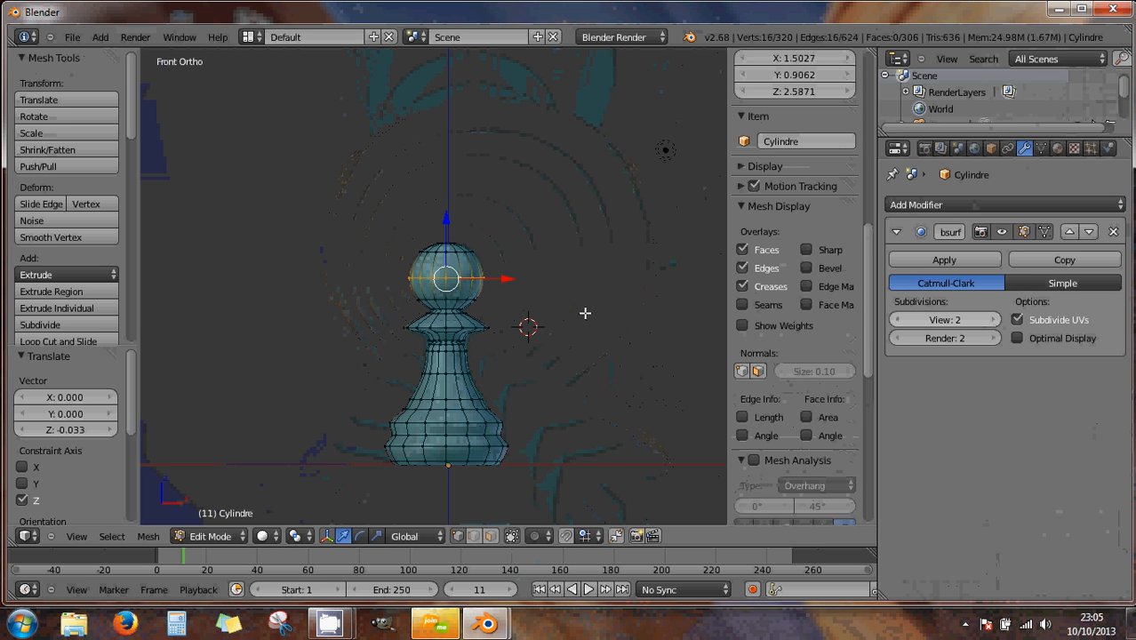
scroll(467, 260, up, 2)
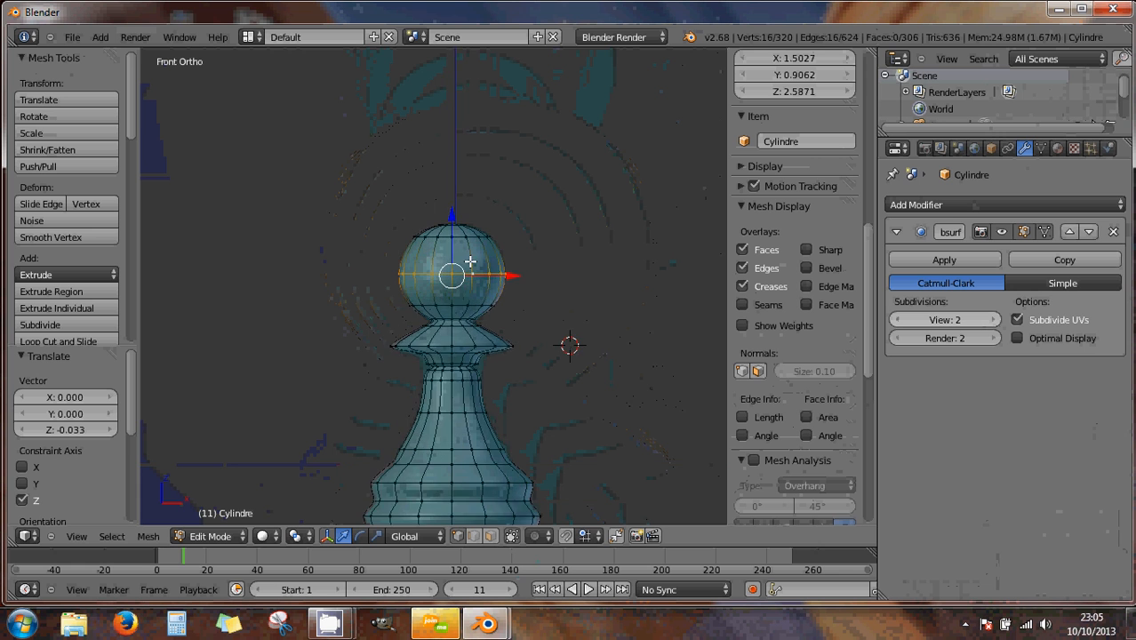
scroll(469, 262, up, 2)
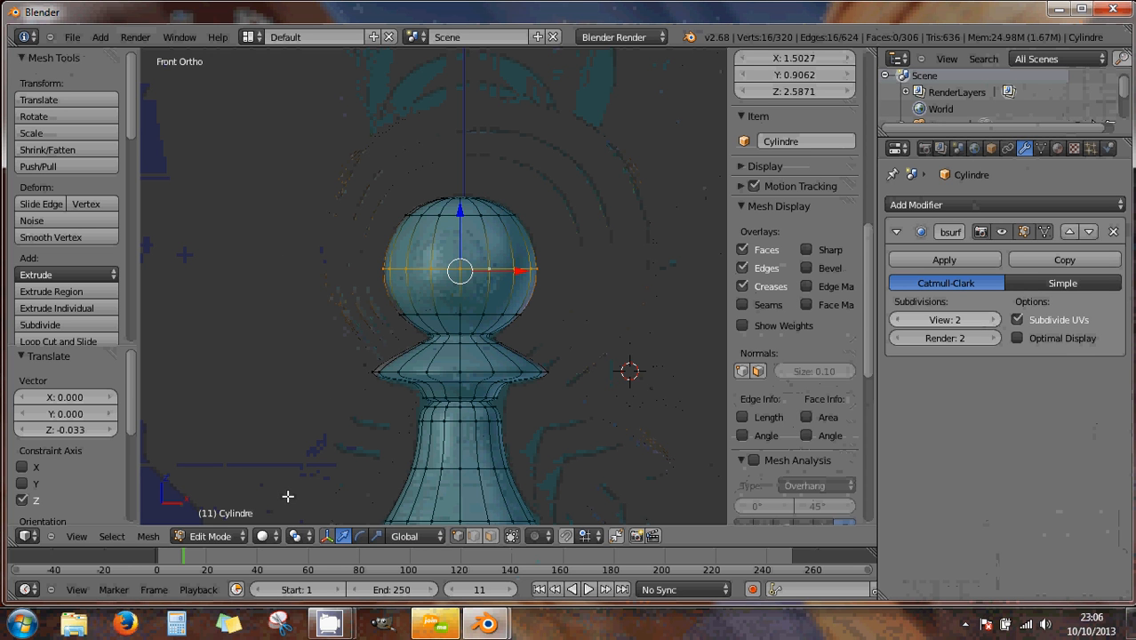
- Apply smooth shading to the whole pawn in Object Mode and return to Edit Mode
click(211, 536)
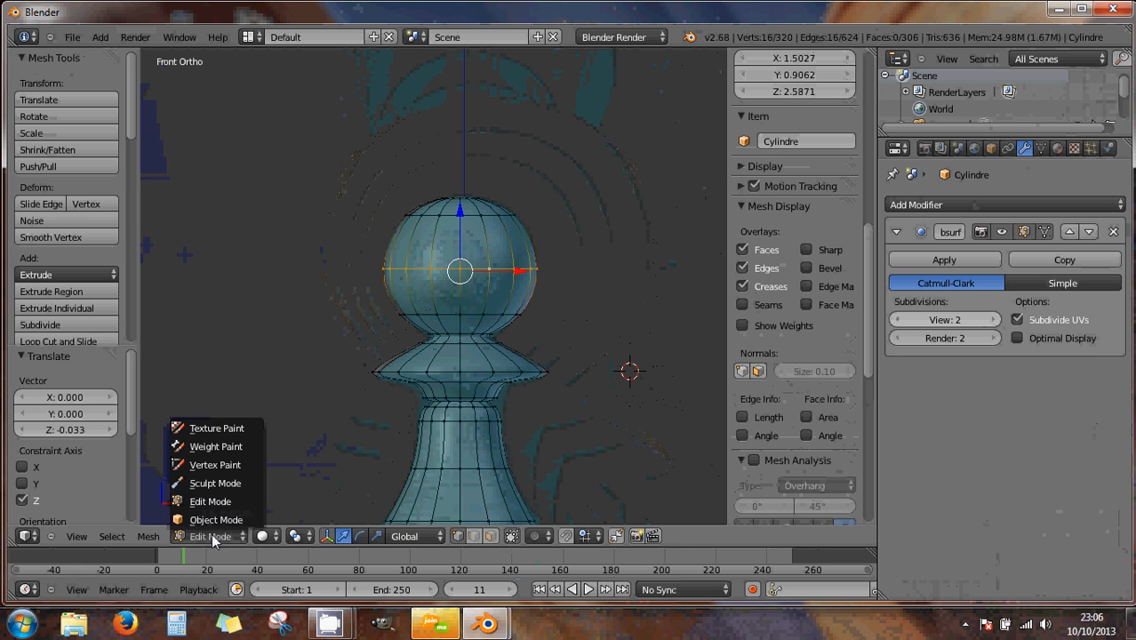
click(213, 519)
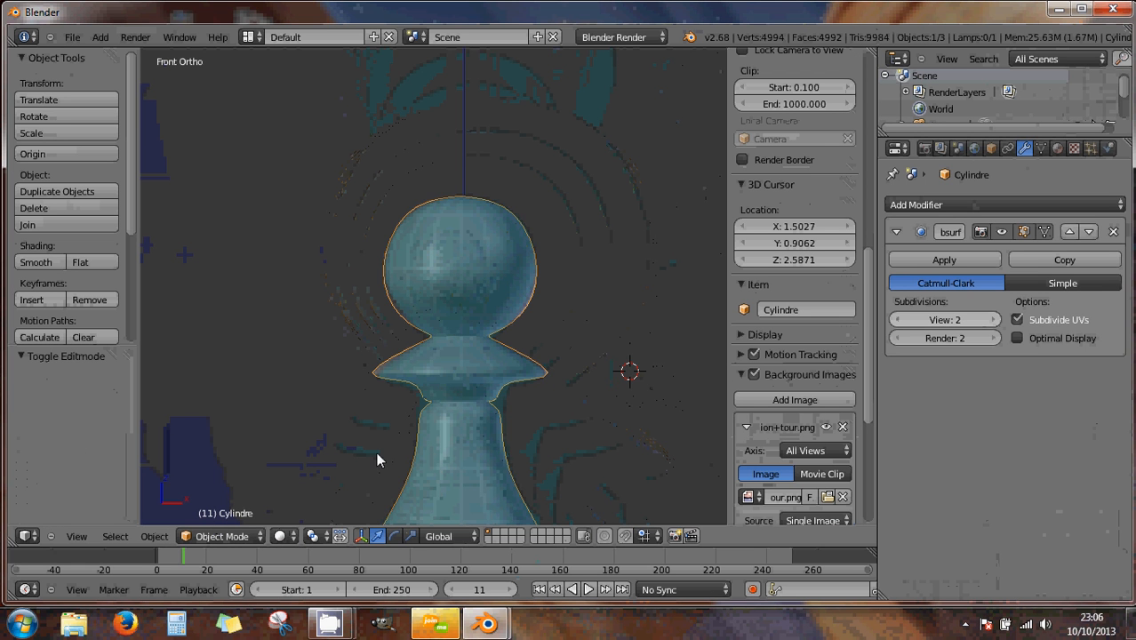
scroll(392, 437, down, 2)
scroll(397, 440, down, 1)
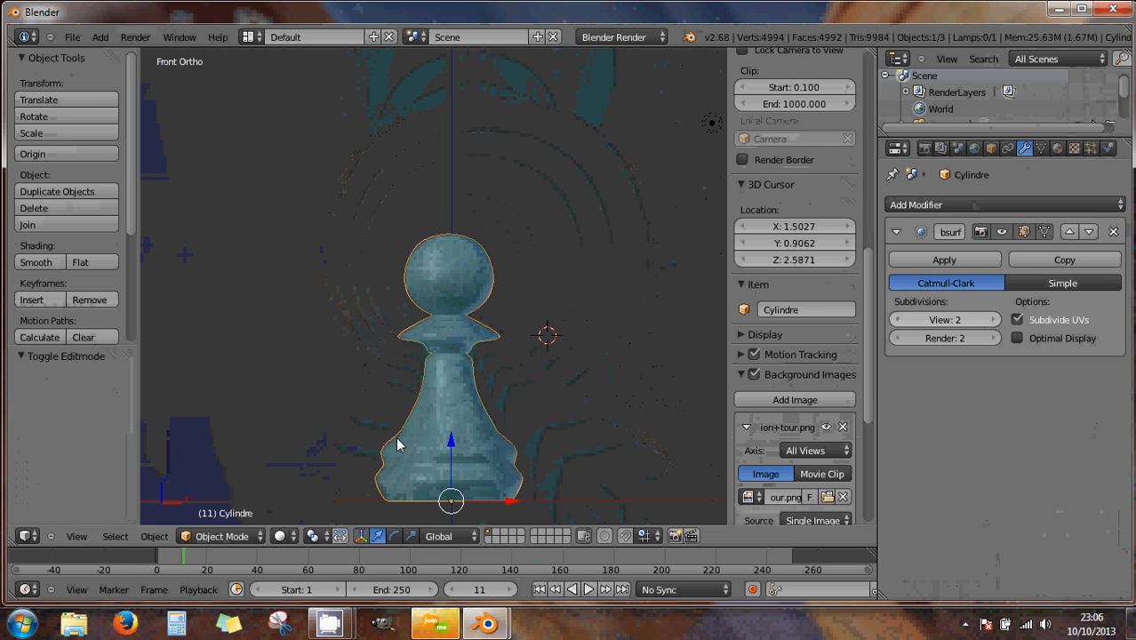
click(36, 263)
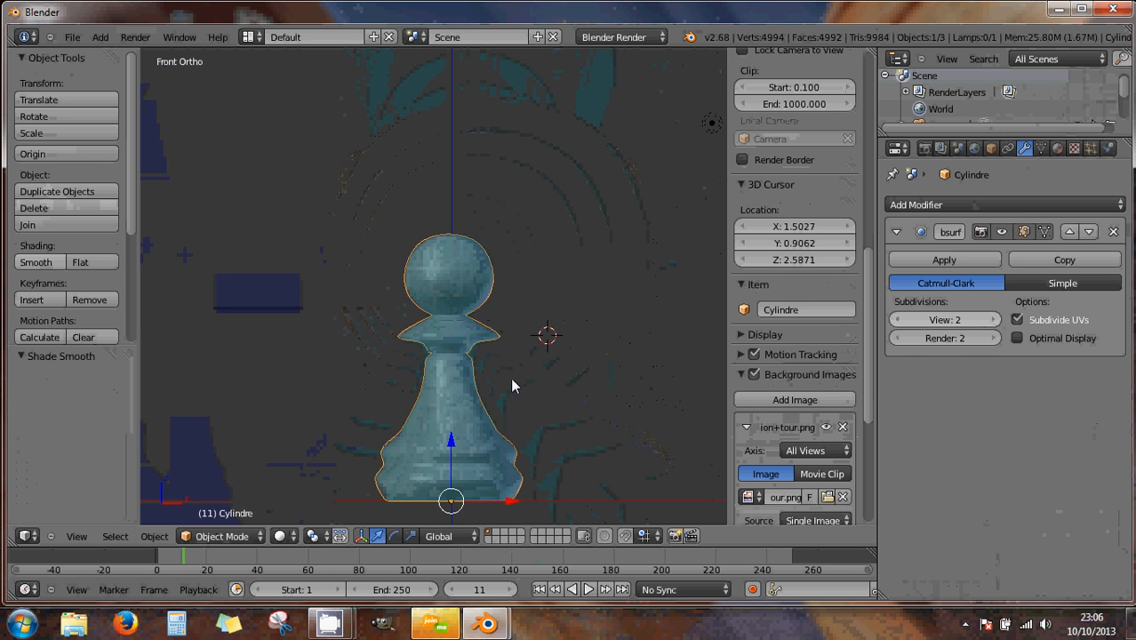
click(214, 536)
click(215, 502)
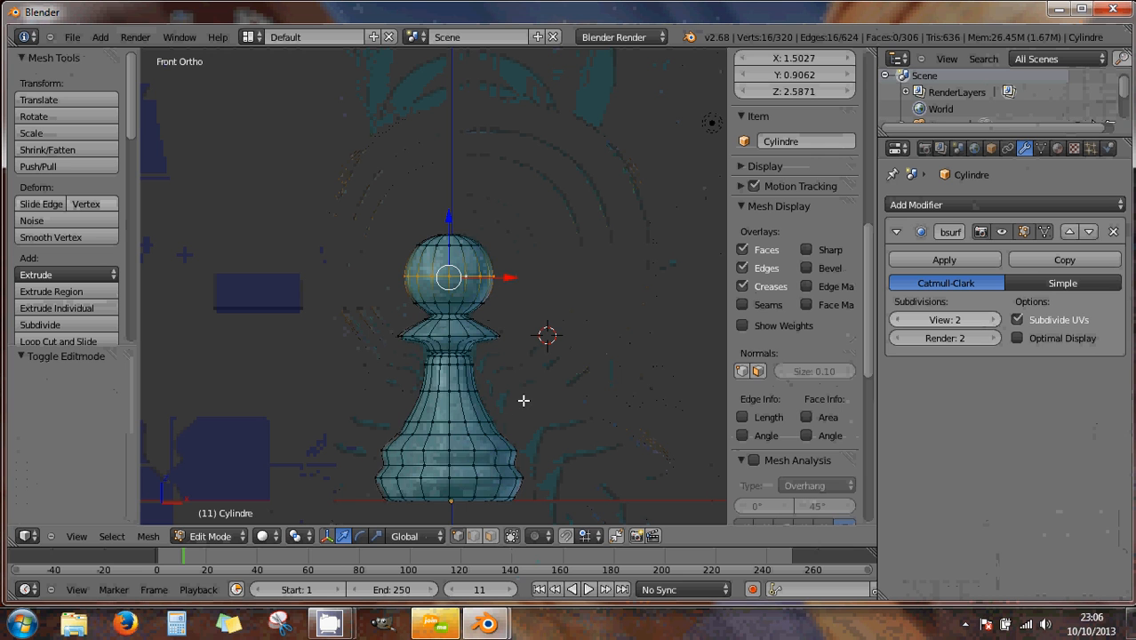
- Hide the background reference image behind the pawn
scroll(524, 401, up, 2)
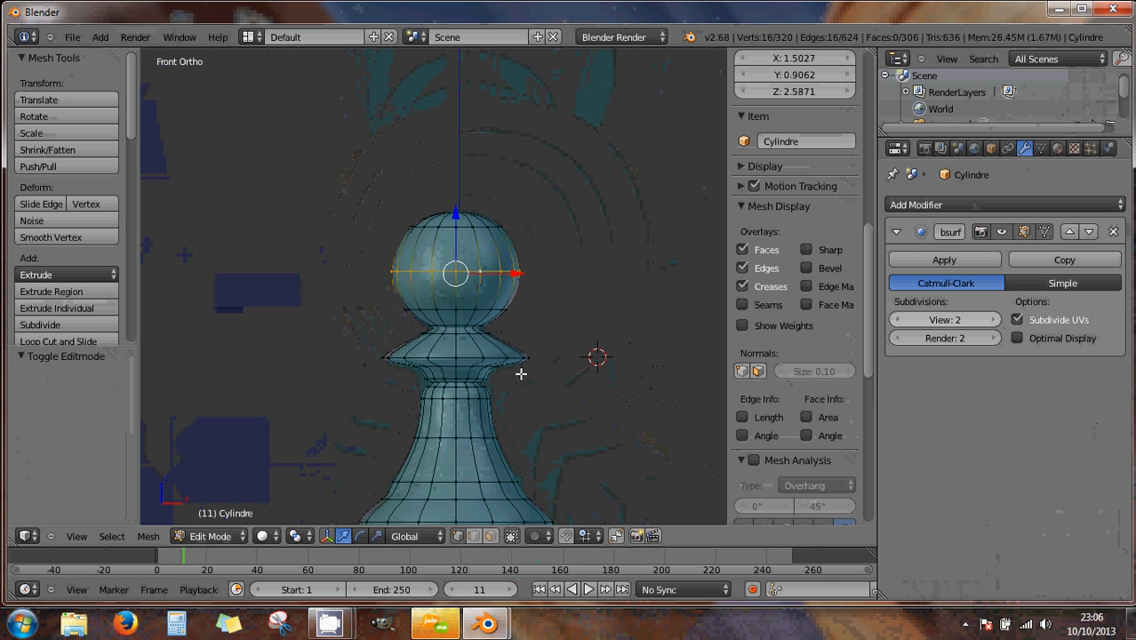
scroll(522, 374, down, 2)
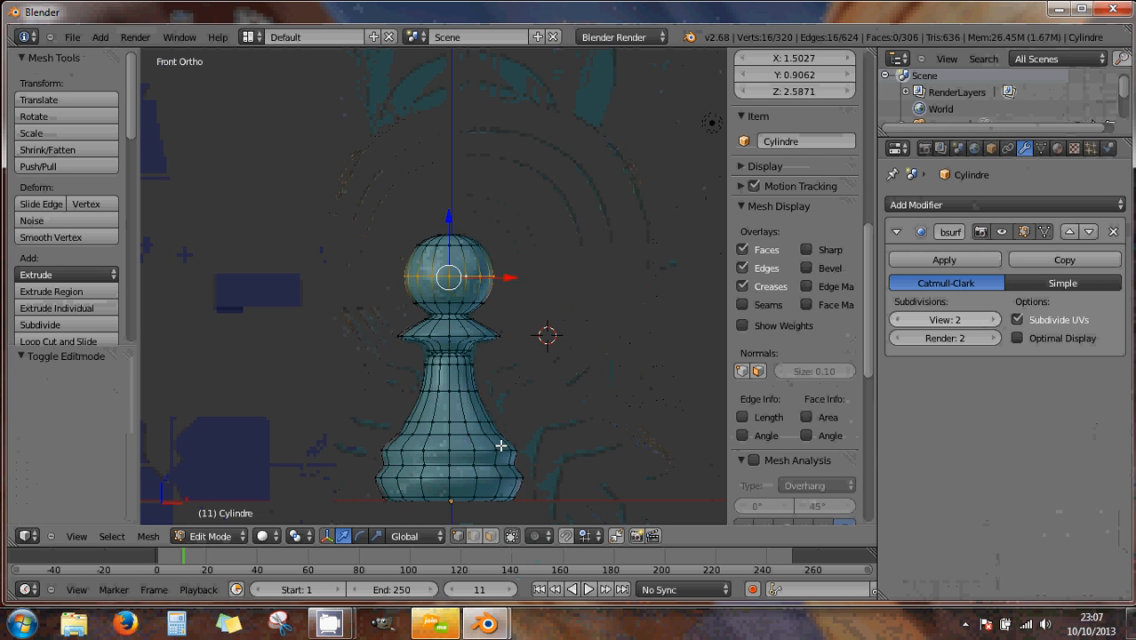
shift+middle_drag(500, 437, 507, 357)
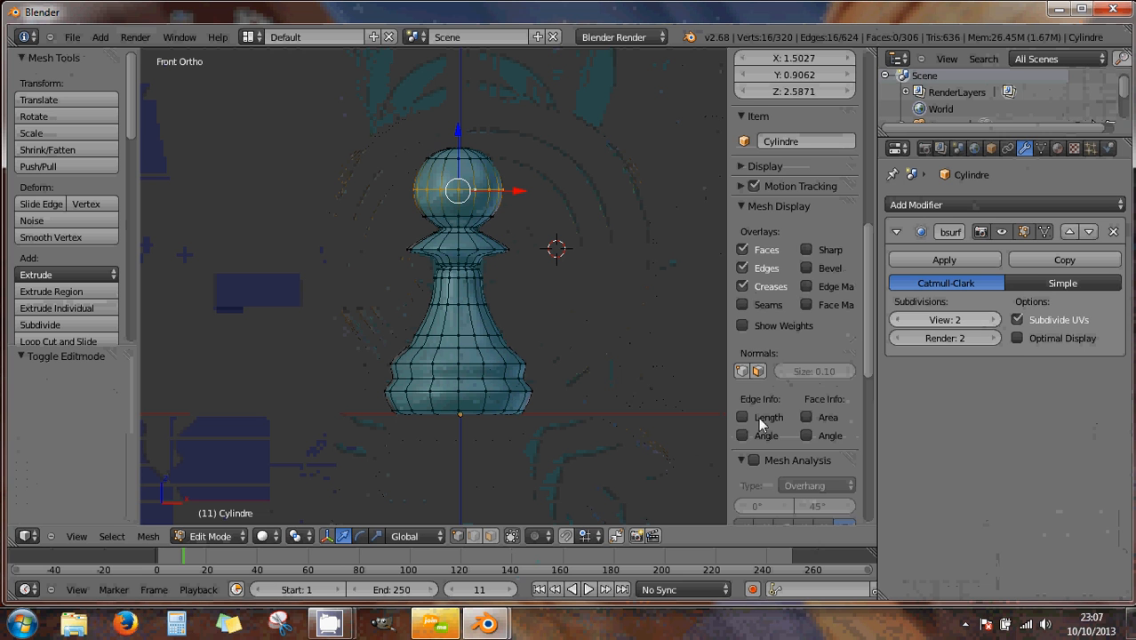
scroll(772, 401, down, 5)
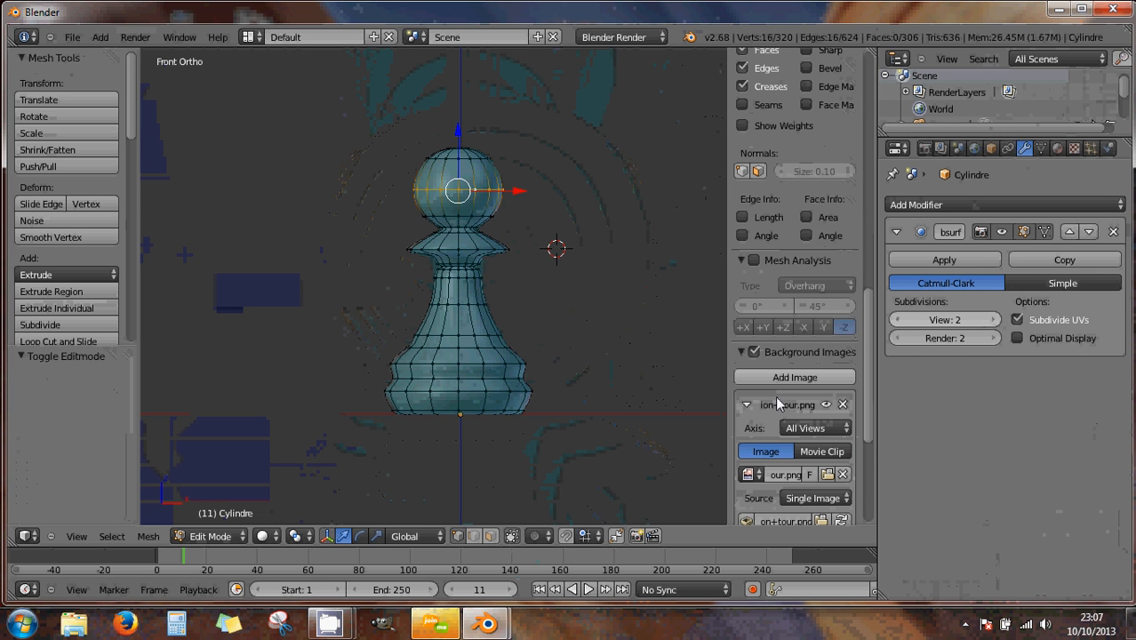
click(754, 353)
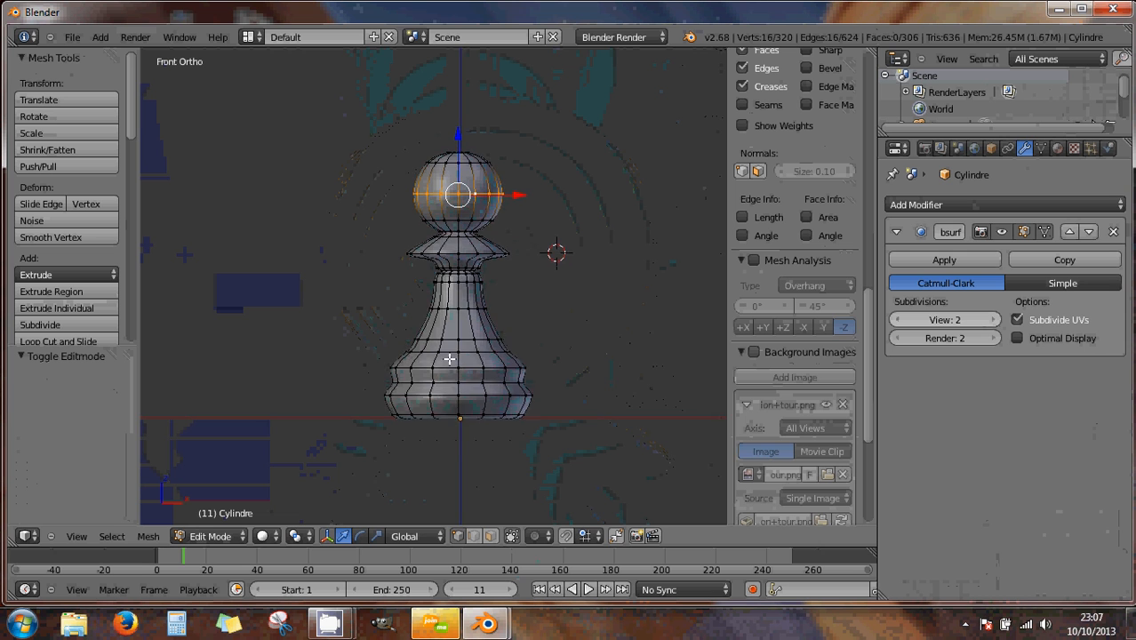
- Scale the edge loop in the groove between the base's two rings to 0.905
shift+middle_drag(486, 344, 477, 404)
scroll(477, 404, up, 2)
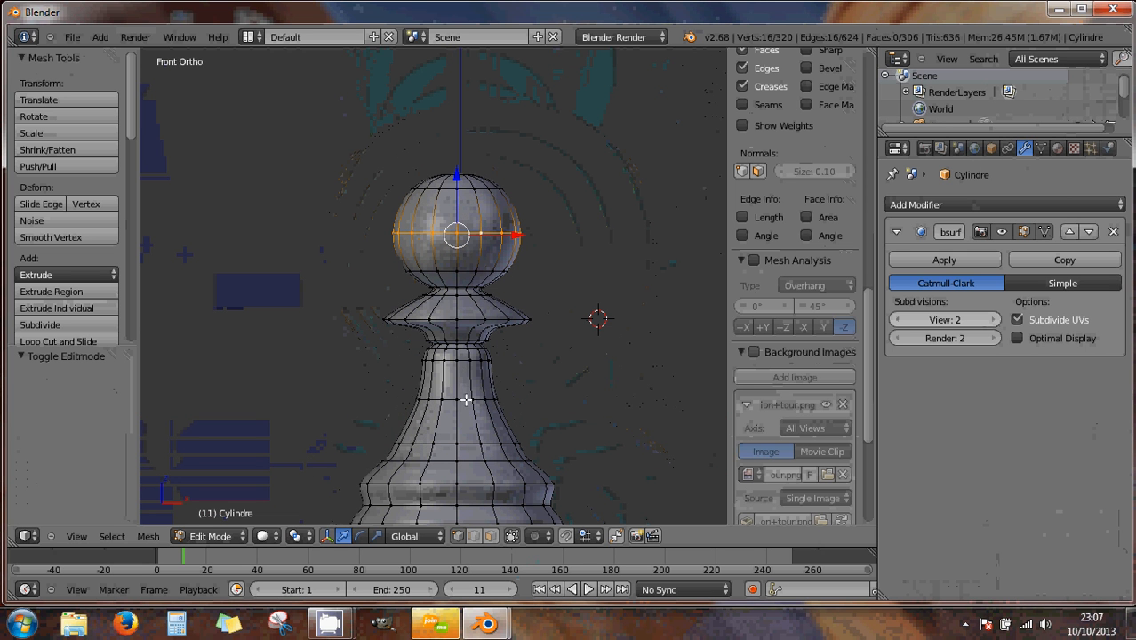
alt+right_click(462, 398)
scroll(547, 425, down, 1)
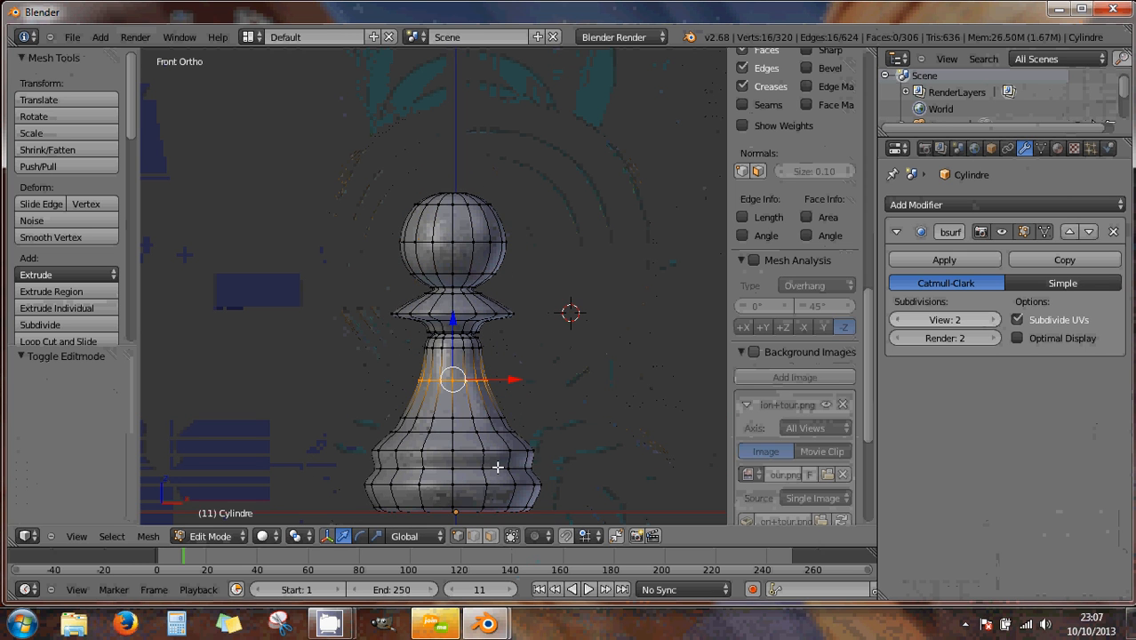
alt+right_click(530, 469)
key(s)
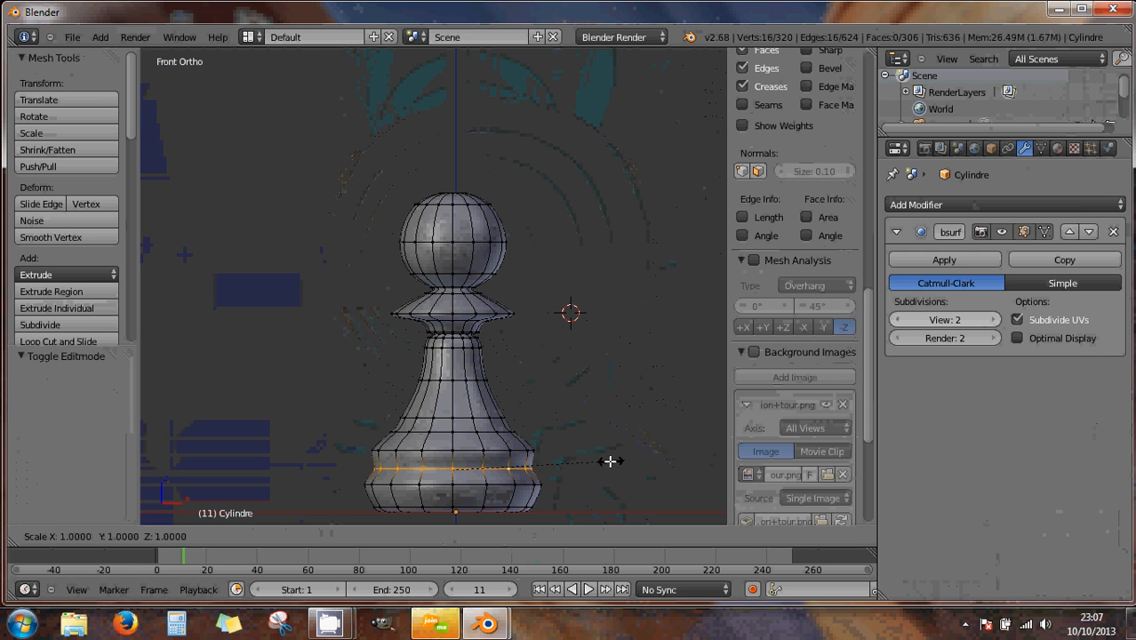
click(596, 463)
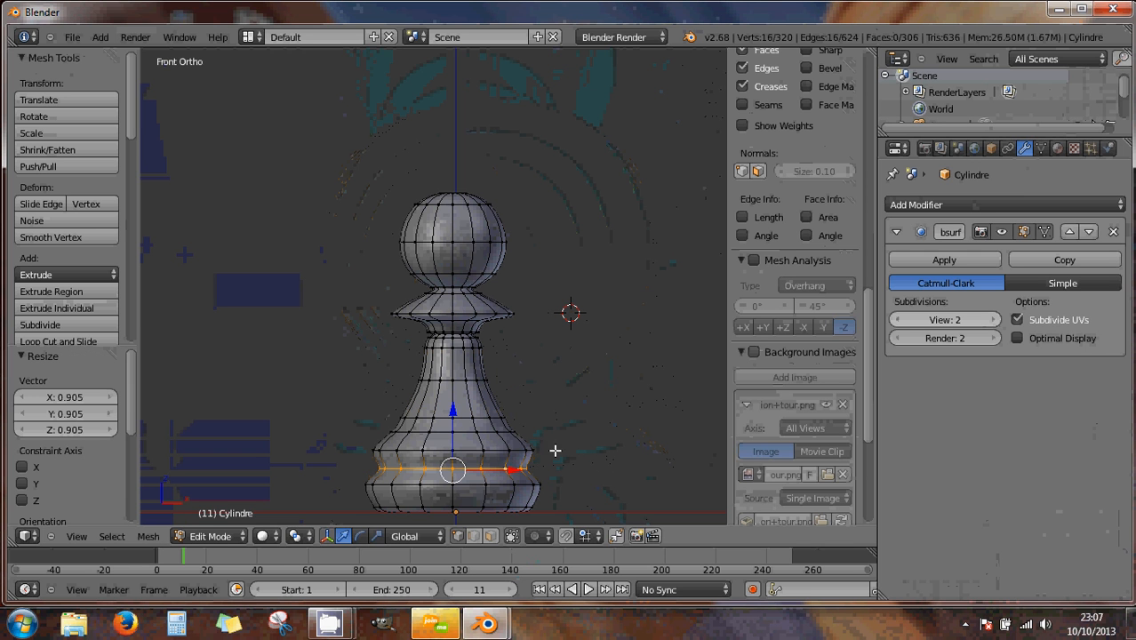
- Select the base's upper ring loop and toggle the background reference image to compare it with the pawn, leaving the image shown
alt+right_click(519, 451)
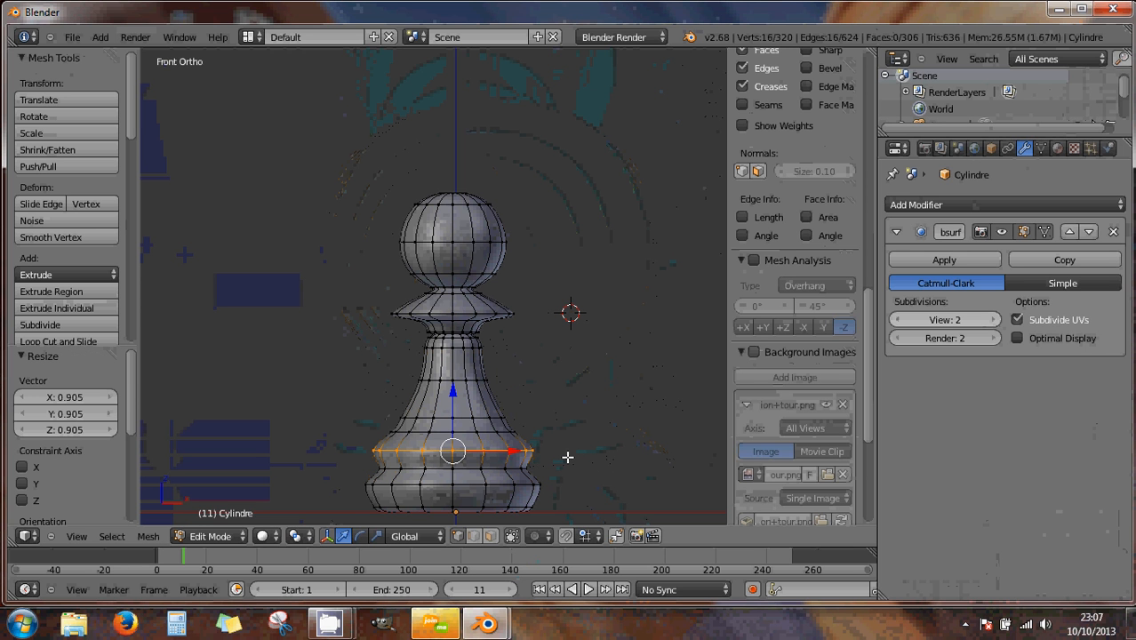
click(753, 351)
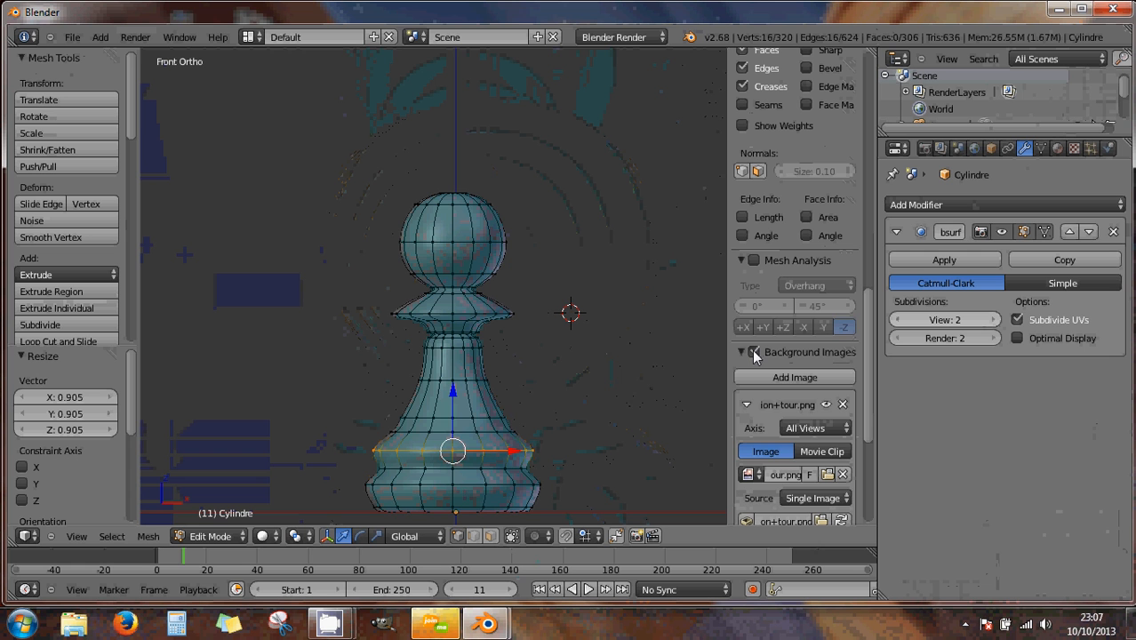
click(752, 350)
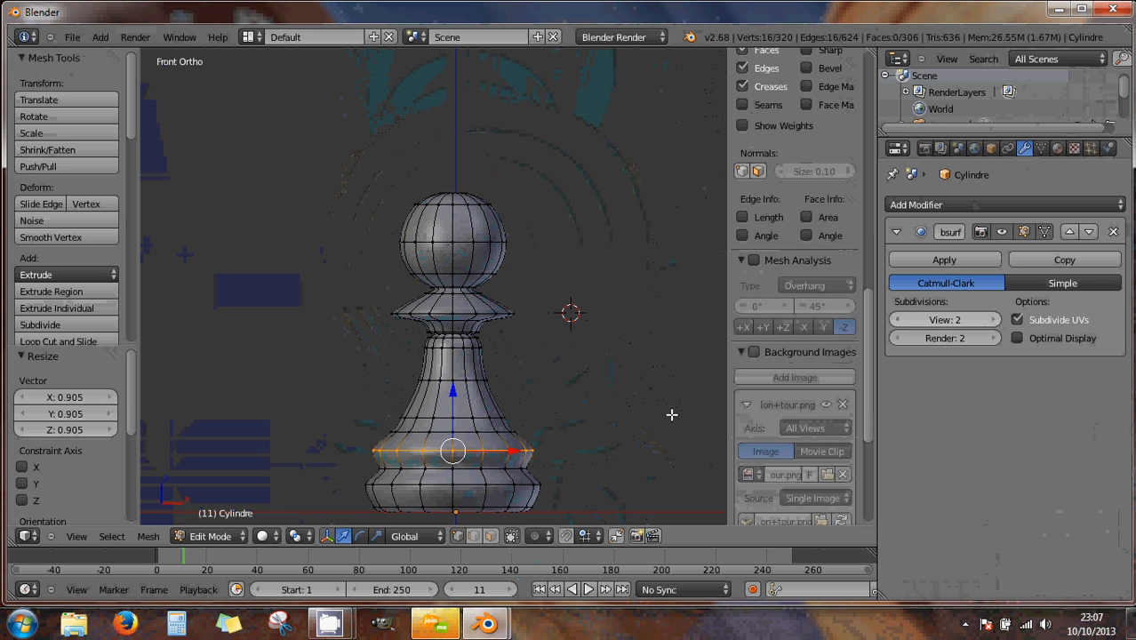
click(753, 352)
click(753, 352)
click(754, 352)
click(753, 352)
click(753, 352)
click(754, 352)
click(753, 352)
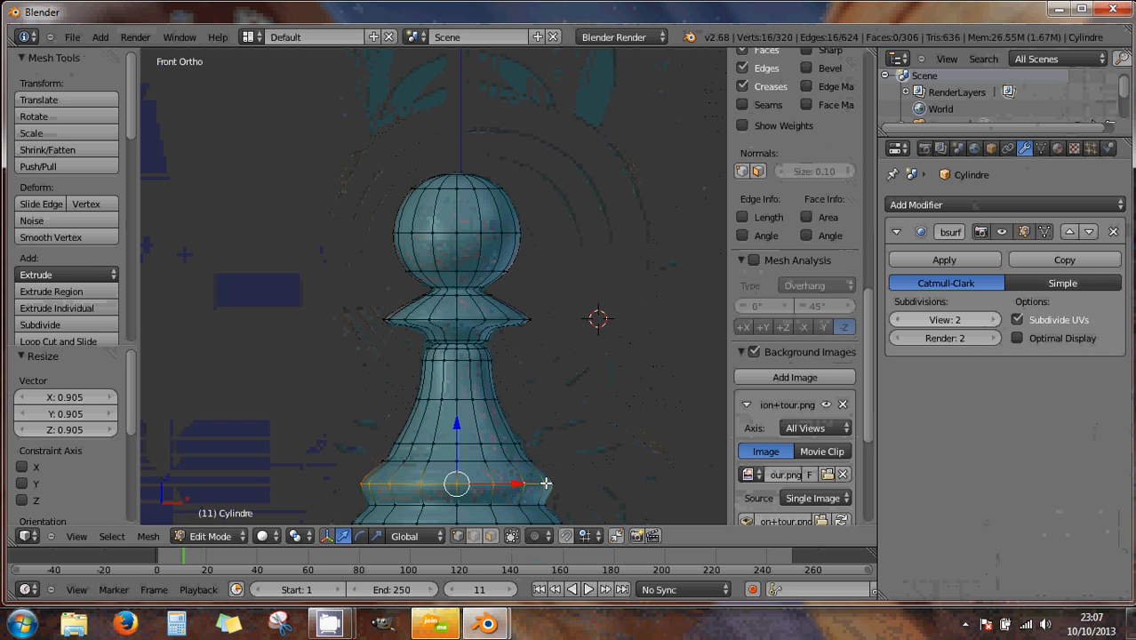
- Add an edge loop between the base's upper ring and the groove, sliding it close to the groove
shift+middle_drag(560, 487, 547, 359)
scroll(548, 358, up, 2)
scroll(558, 360, up, 1)
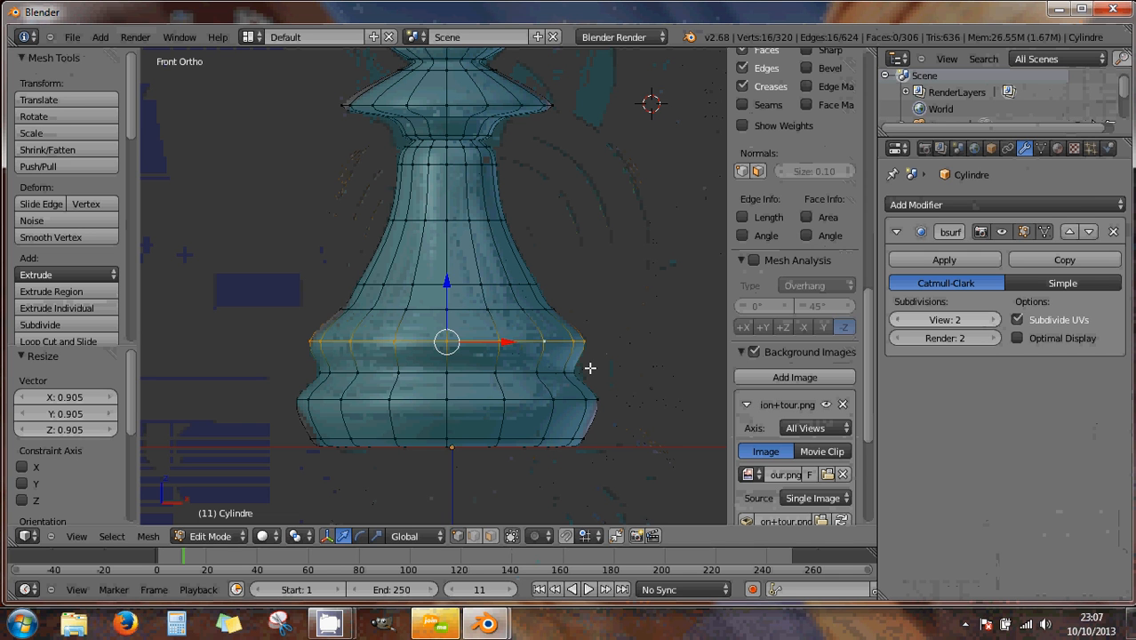
key(ctrl+r)
click(588, 367)
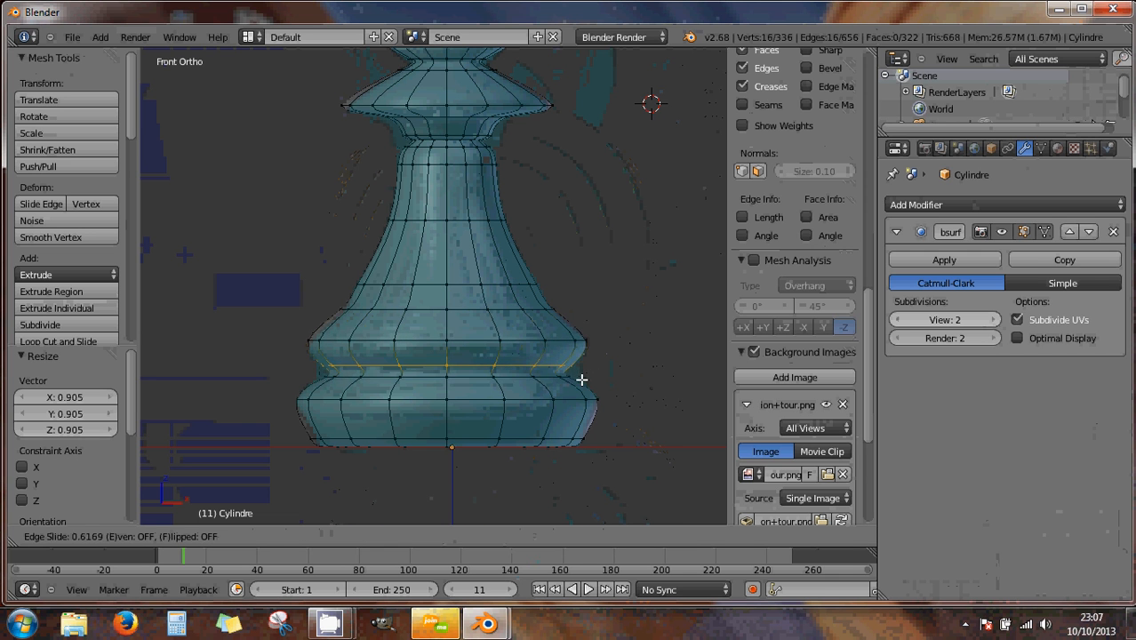
click(584, 383)
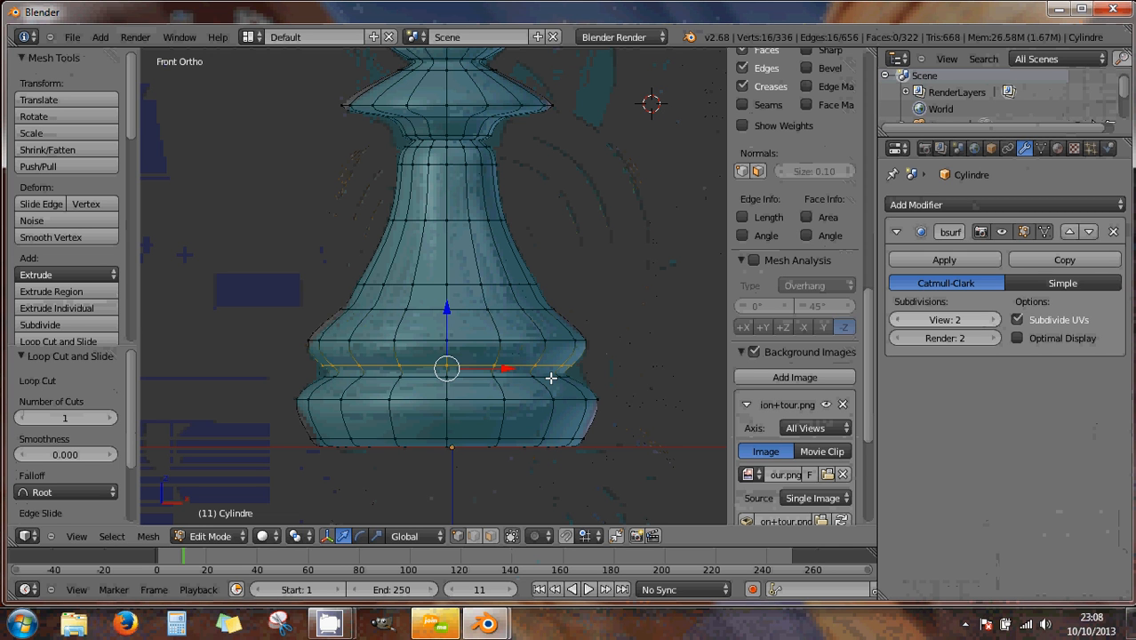
- Select the groove's face loop in face select mode and scale it to 1.098 with Z locked, plus a further uniform 1.009
alt+shift+right_click(551, 378)
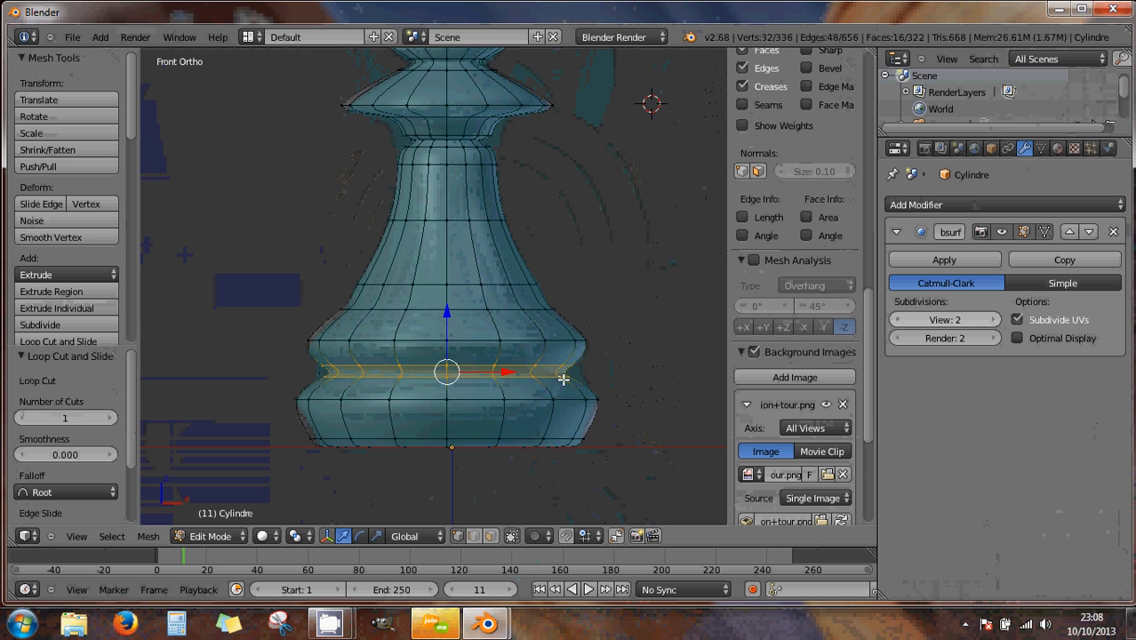
click(491, 536)
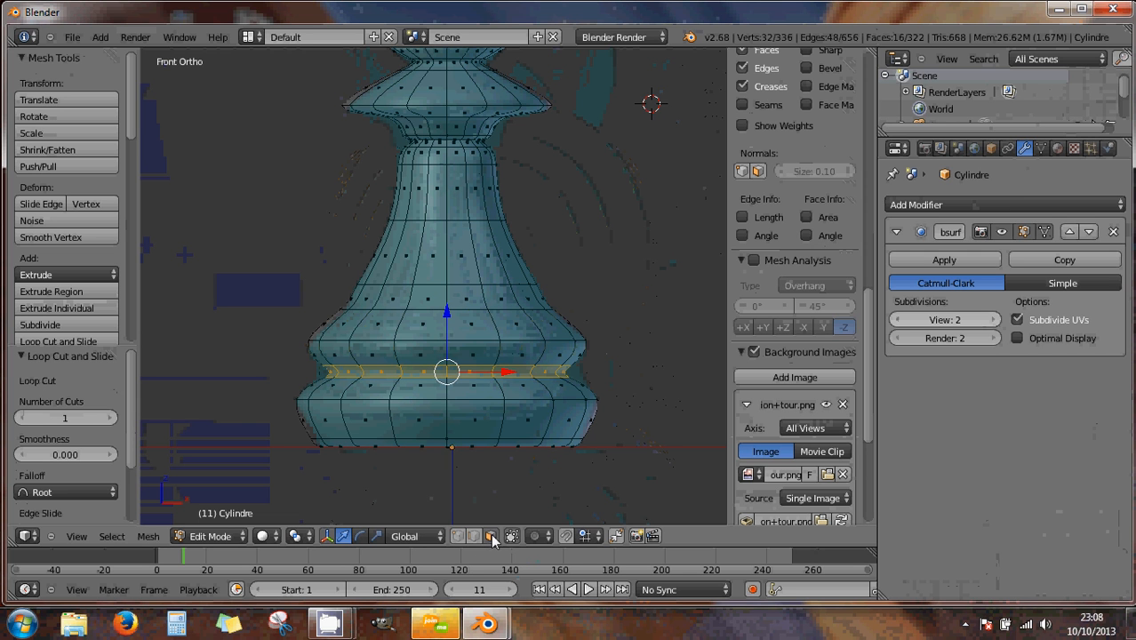
right_click(539, 395)
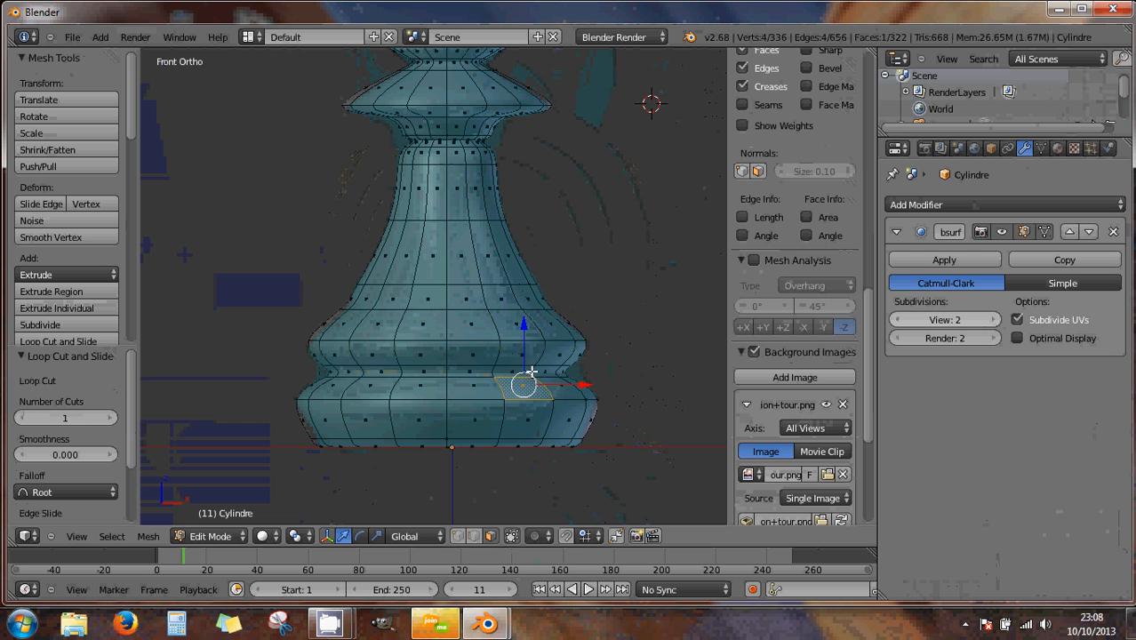
alt+right_click(531, 372)
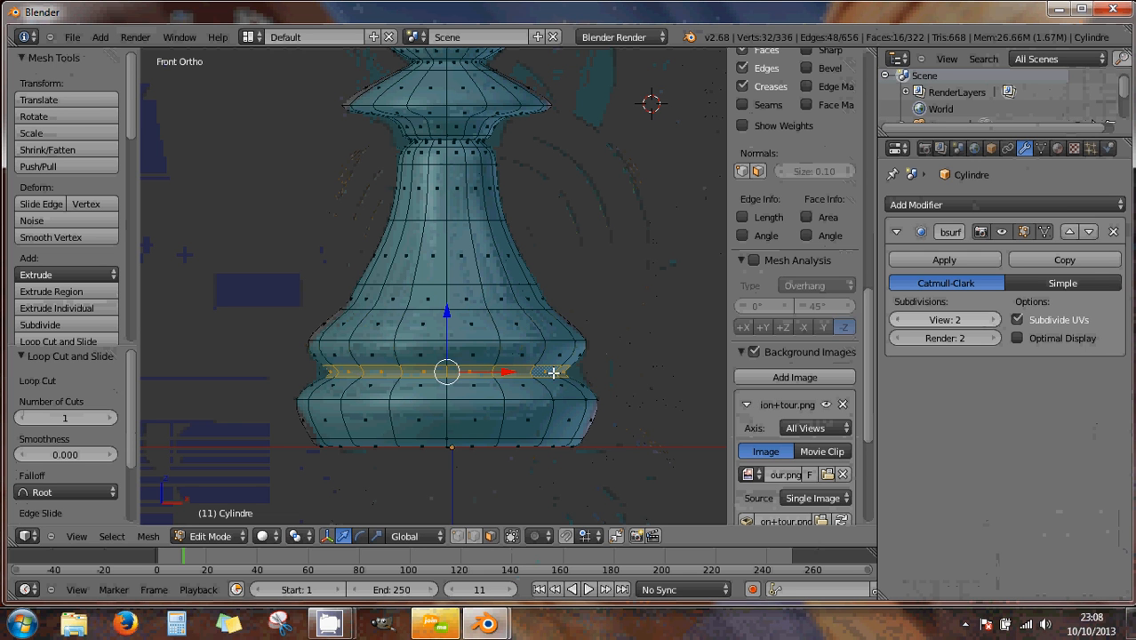
key(s)
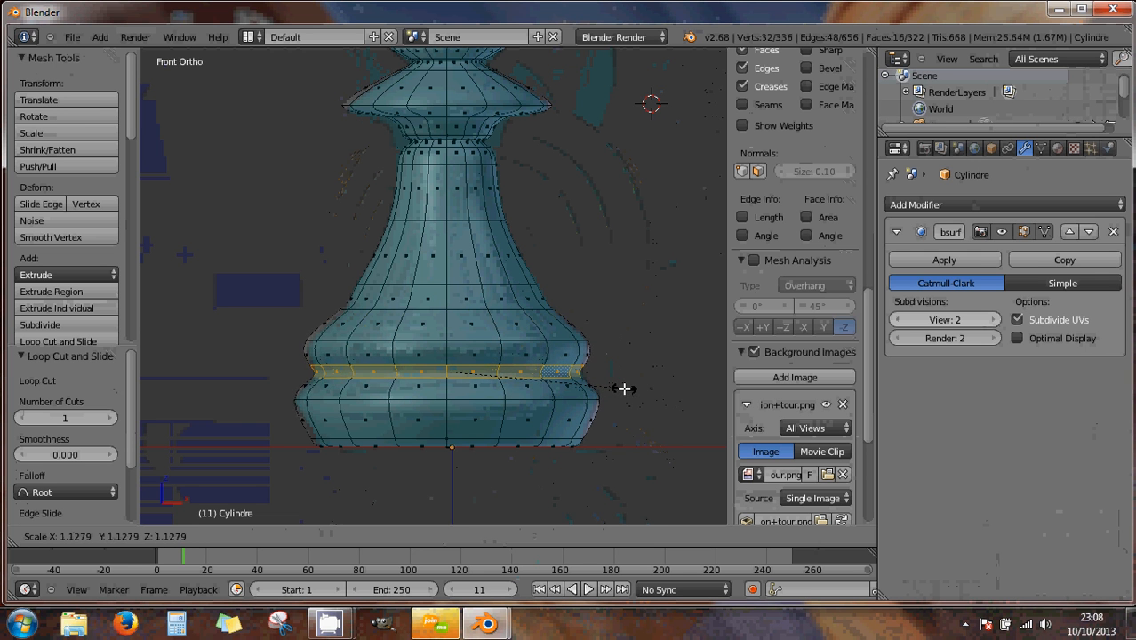
click(614, 389)
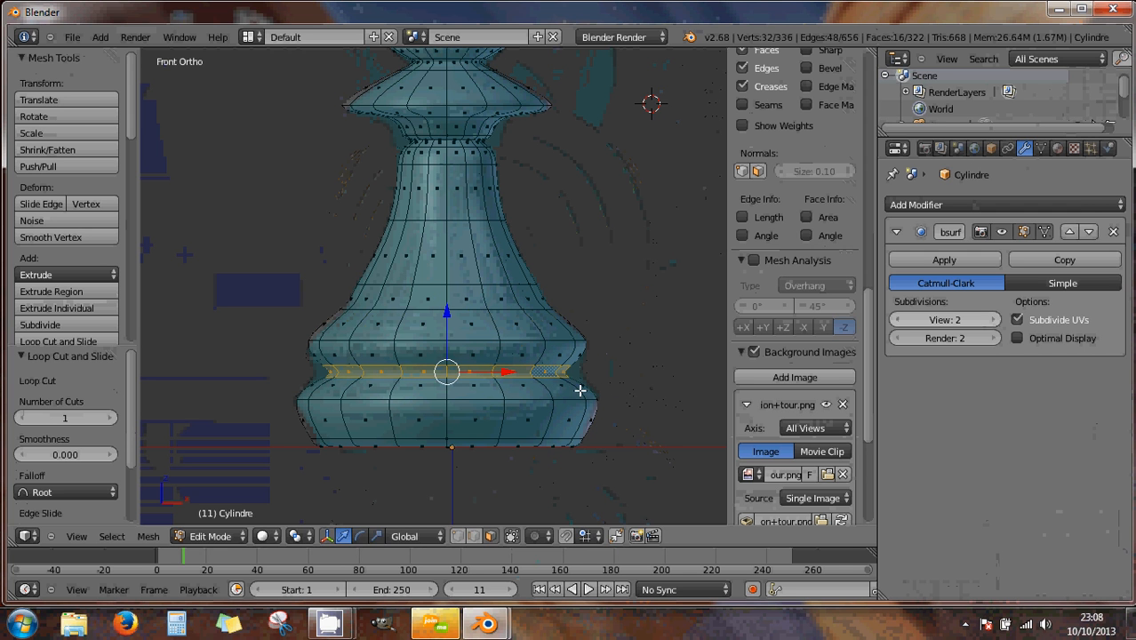
key(s)
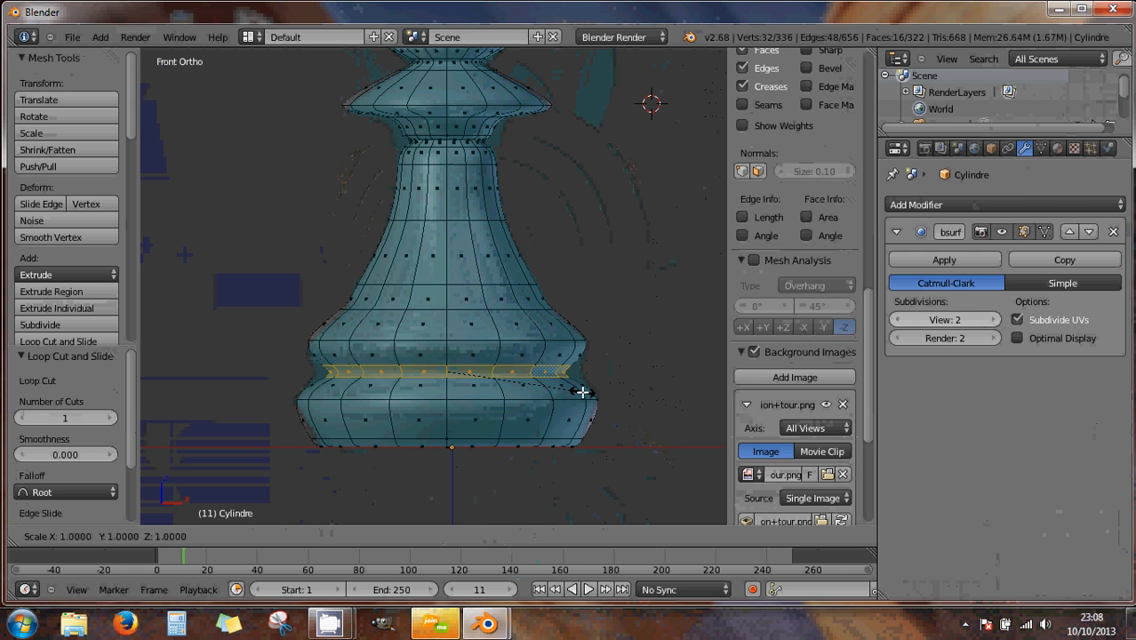
key(shift+z)
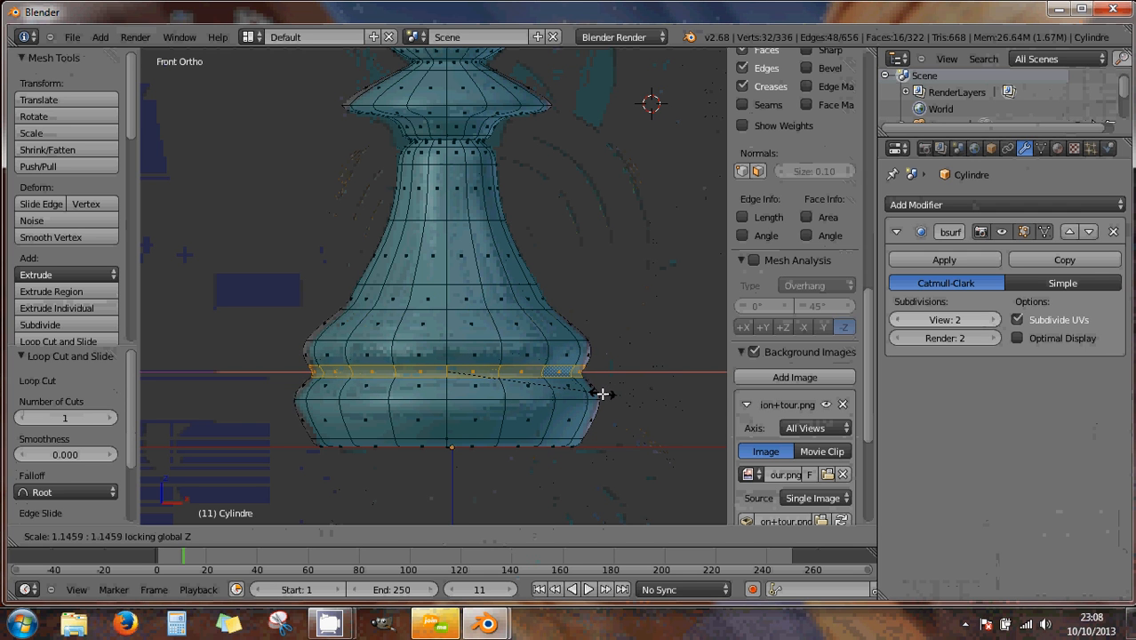
click(594, 392)
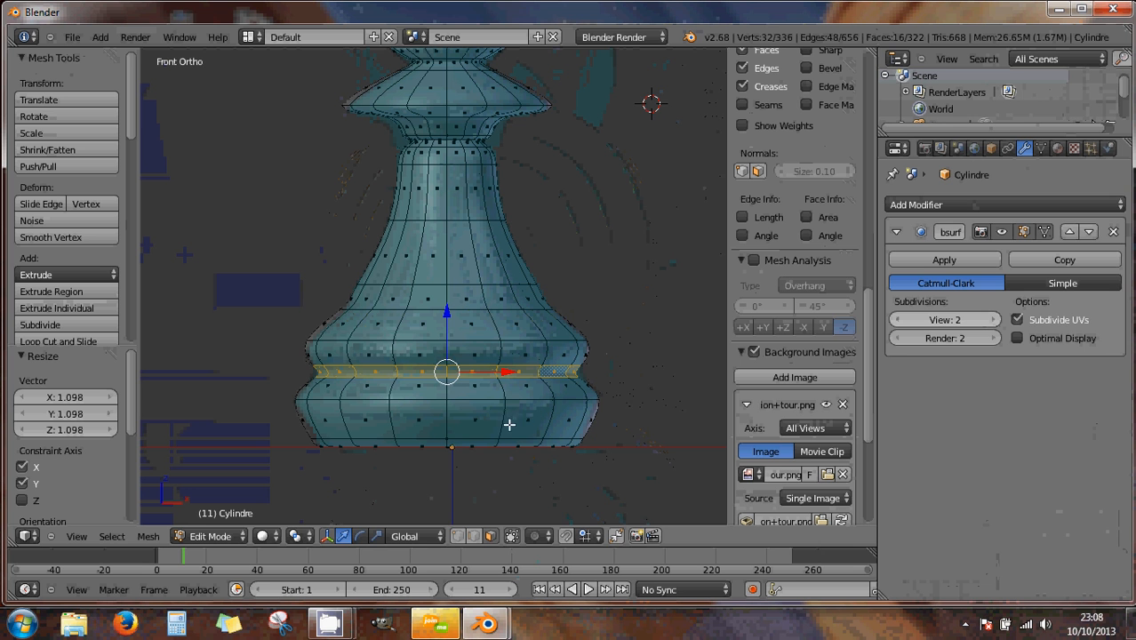
key(s)
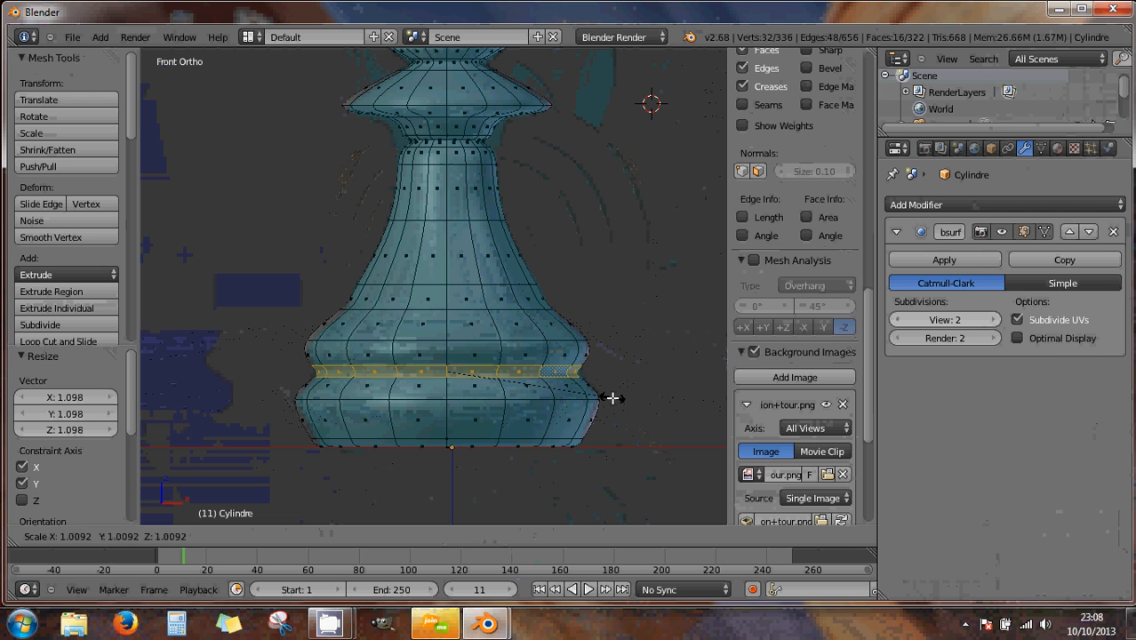
click(612, 399)
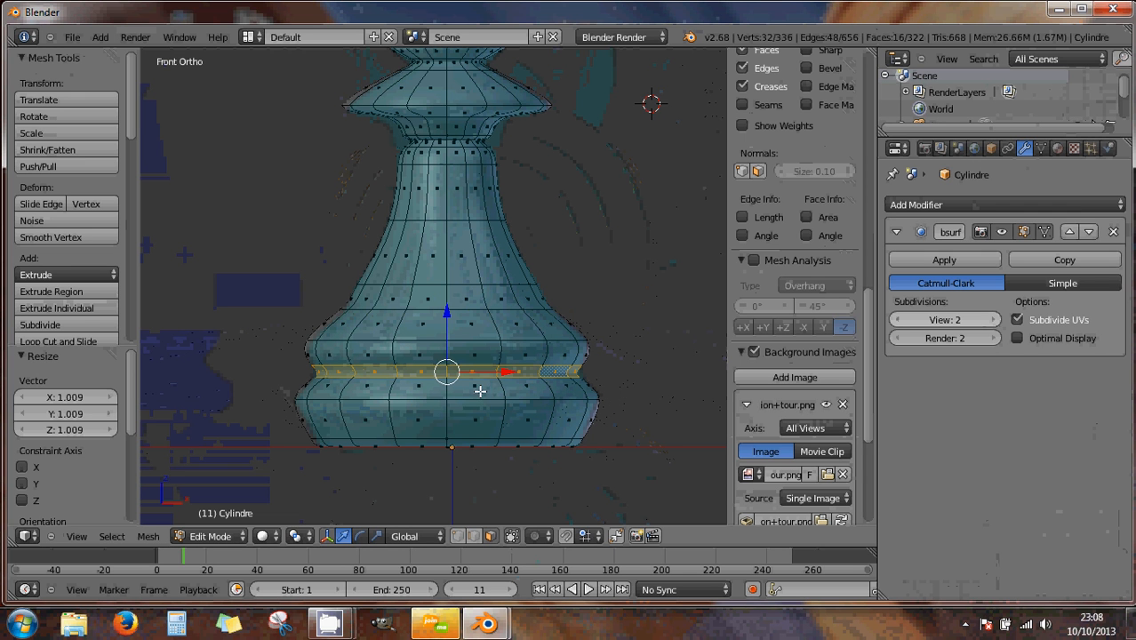
- Add an edge loop around the lower part of the pawn's flared body and select the existing loop just below it
key(ctrl+r)
click(474, 277)
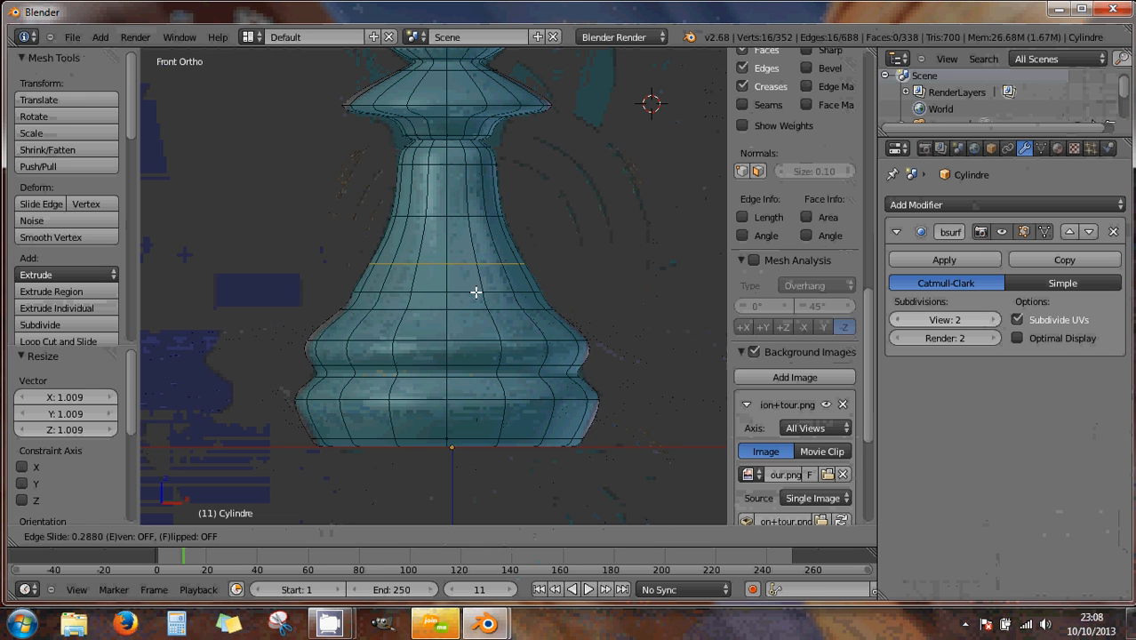
click(478, 294)
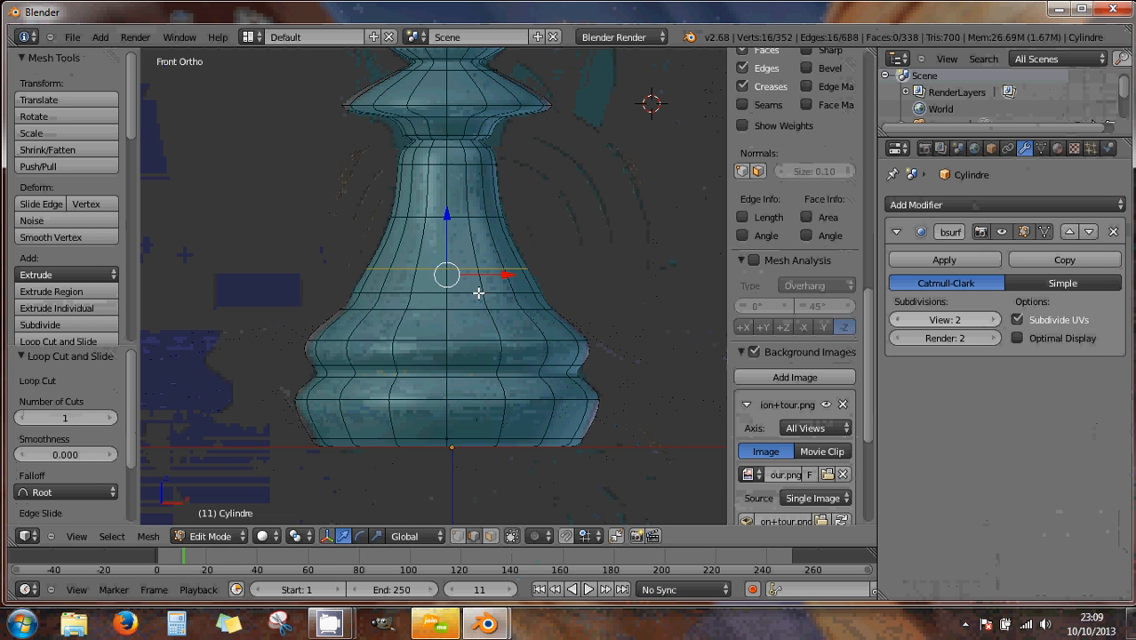
alt+right_click(471, 287)
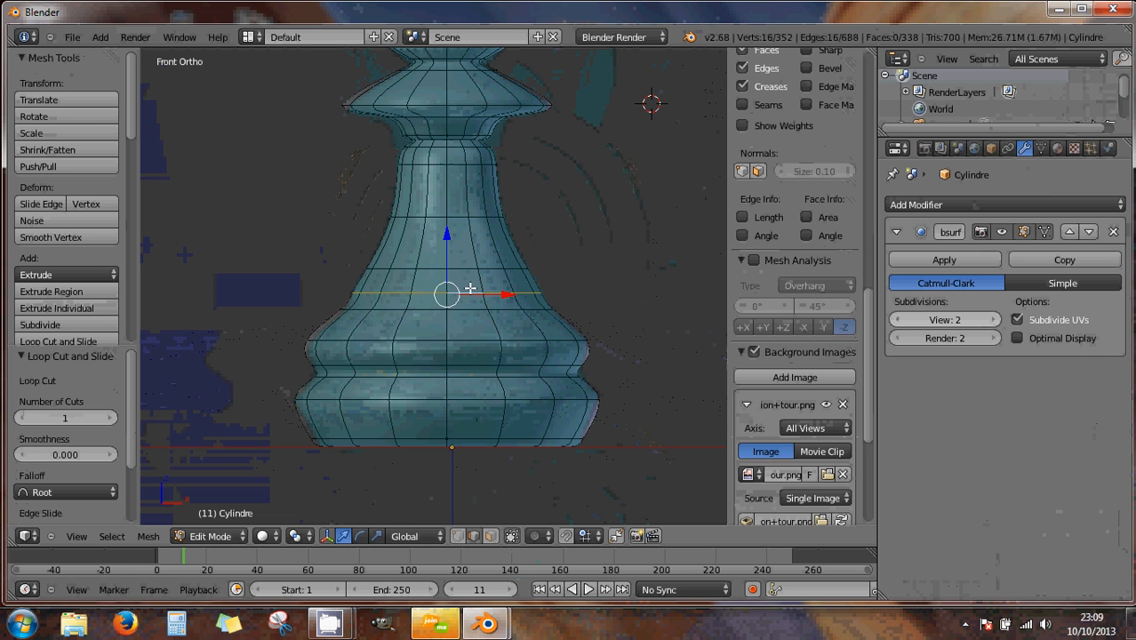
- Slide the selected edge loop on the pawn's lower body upward by a factor of 0.984, close to the loop above
key(g)
key(Escape)
key(g)
key(g)
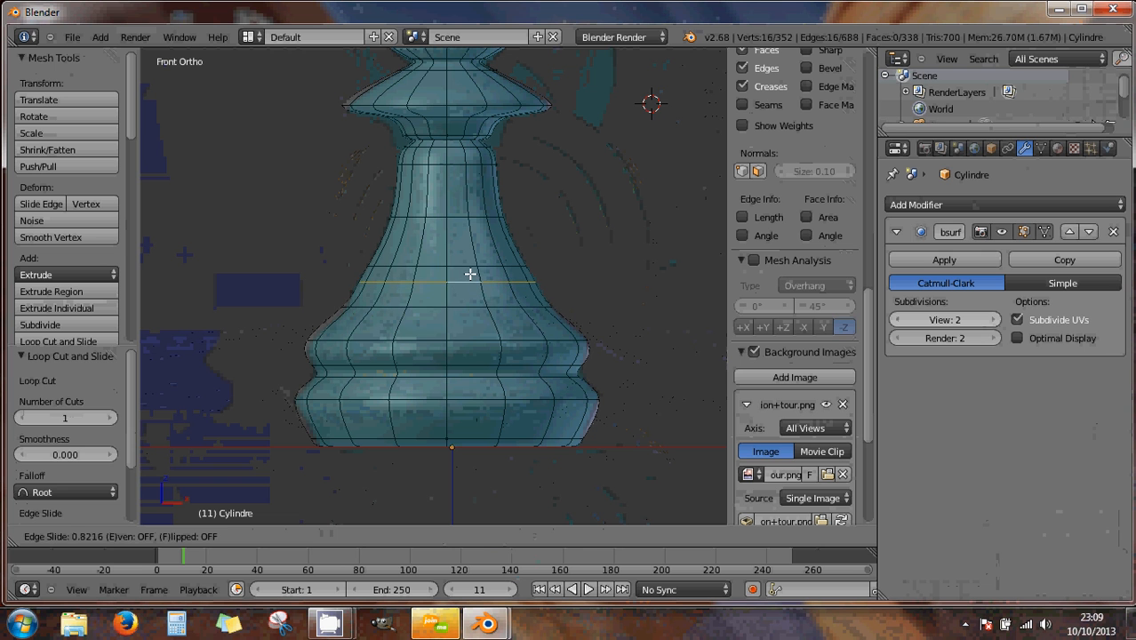
click(472, 271)
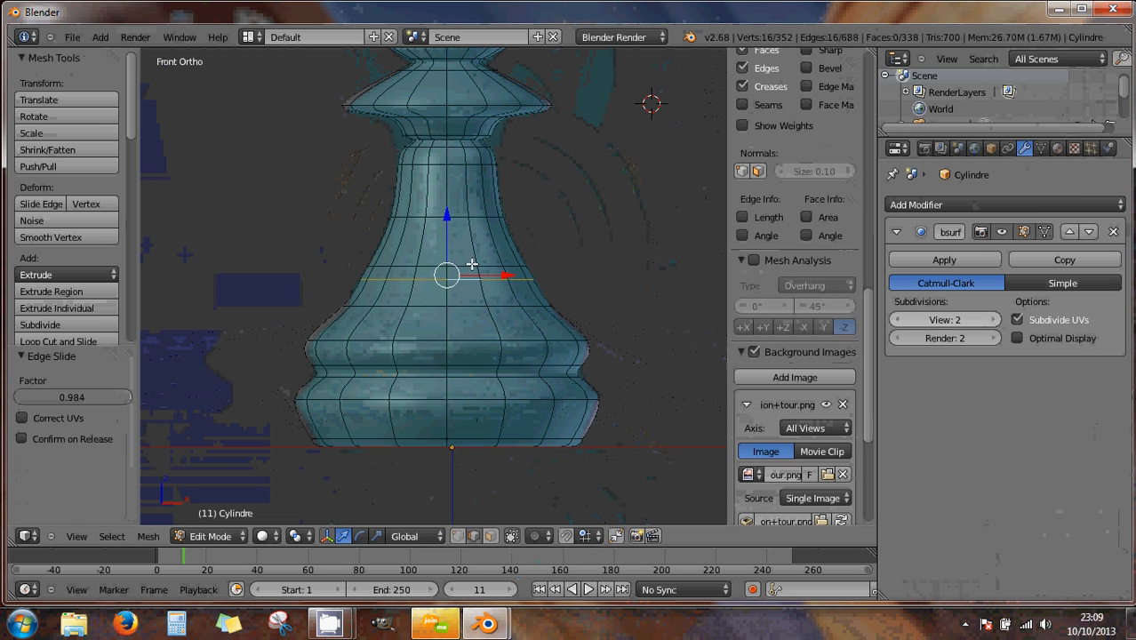
- Select the edge loop just above and slide it down by a factor of 0.821, narrowing the band between both loops
alt+right_click(472, 264)
key(g)
key(g)
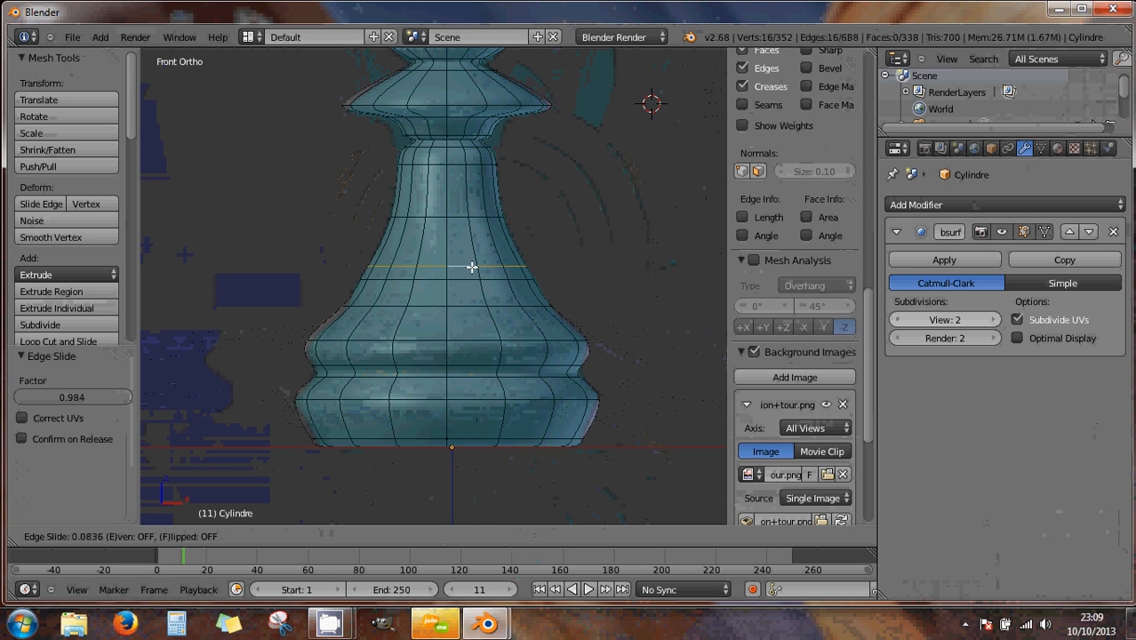
click(474, 287)
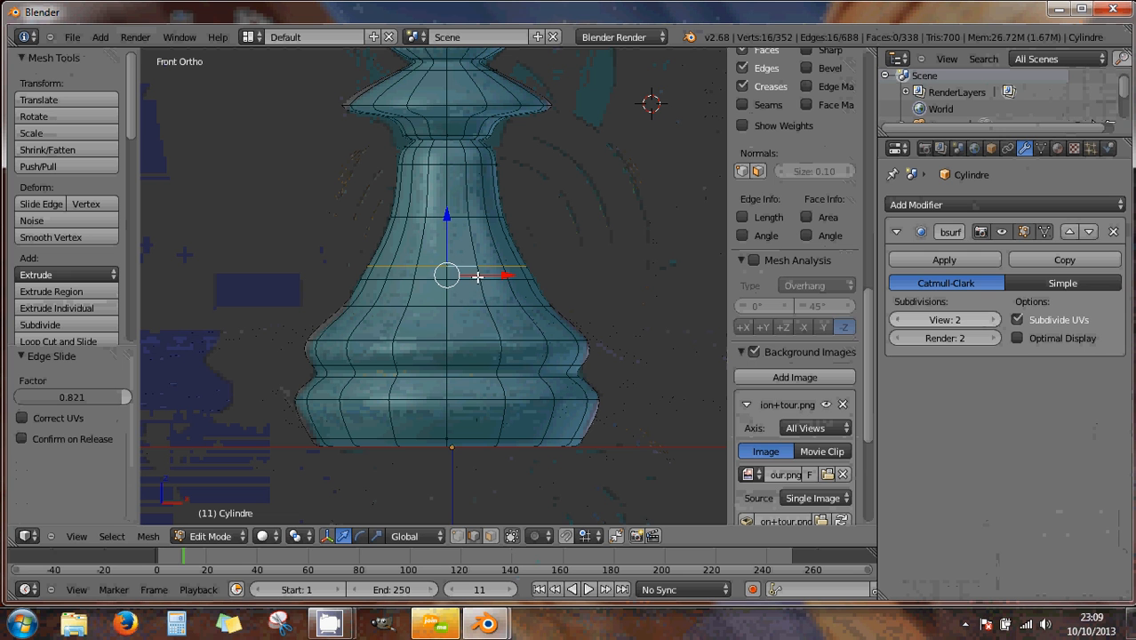
- Select the narrow band's face loop in face select mode and scale it uniformly to 1.138
click(490, 537)
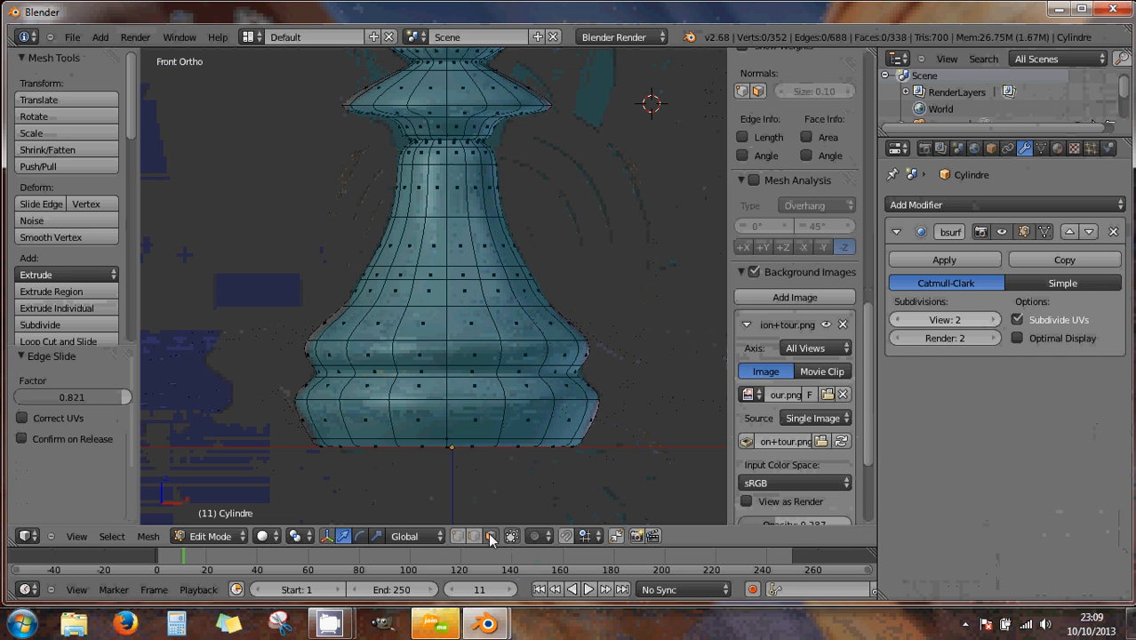
alt+right_click(494, 272)
alt+right_click(502, 270)
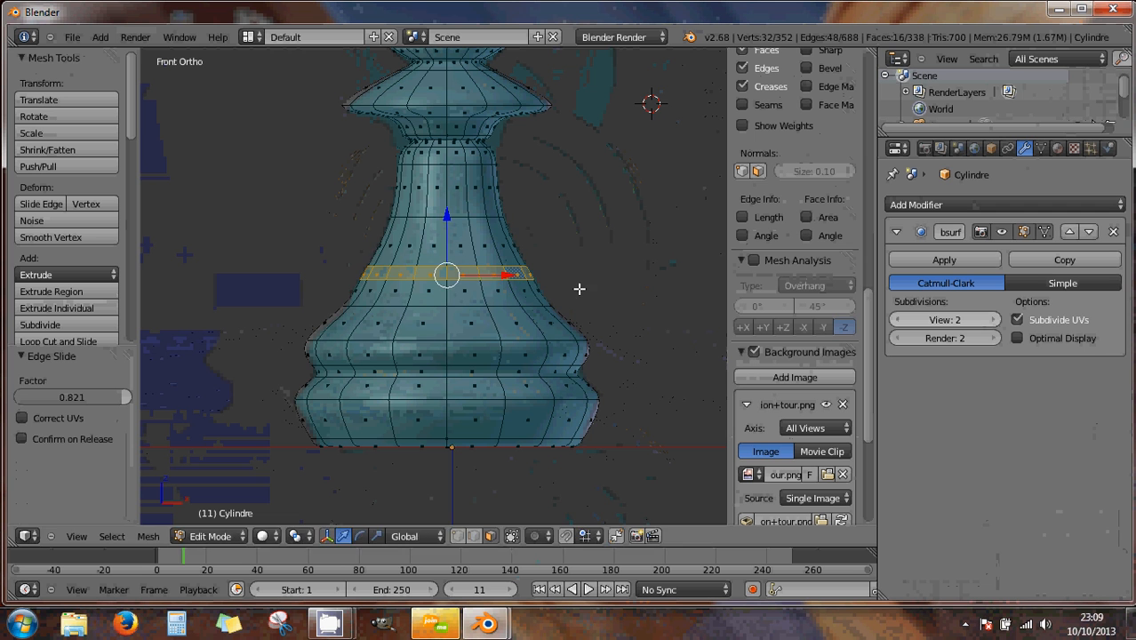
key(s)
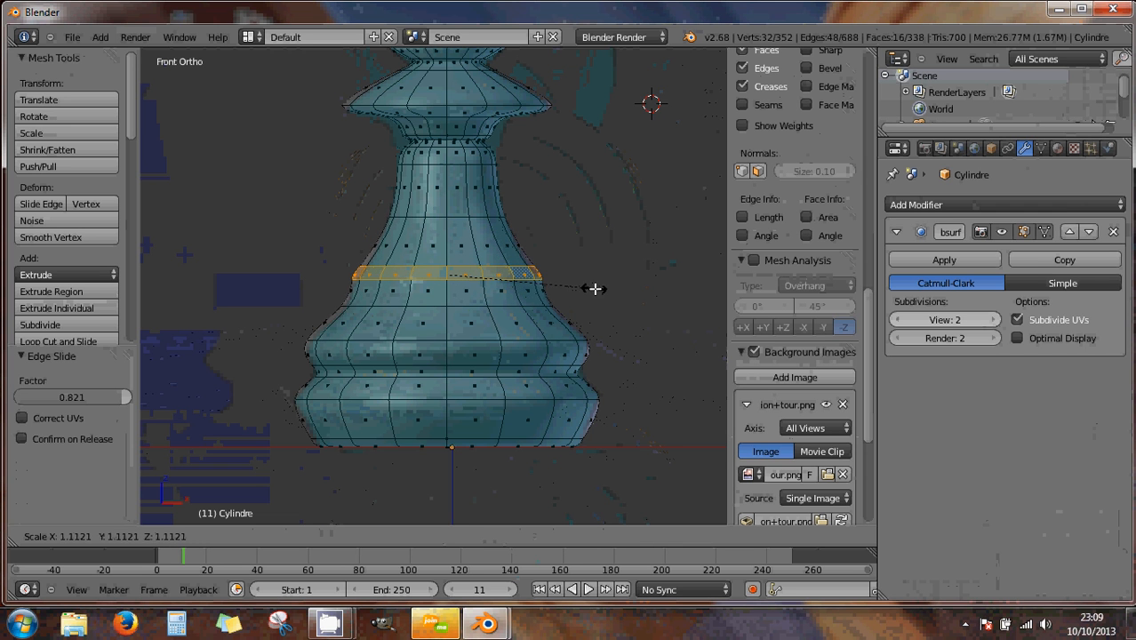
click(598, 289)
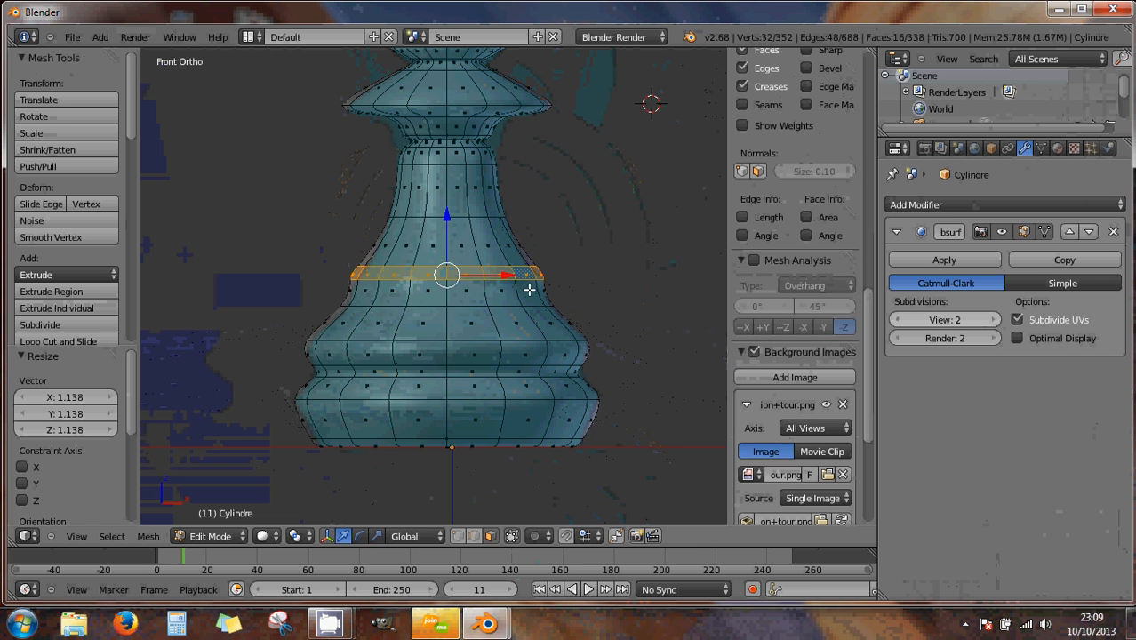
- Add an edge loop just below the enlarged band and slide it up close to the band's lower edge
key(ctrl+r)
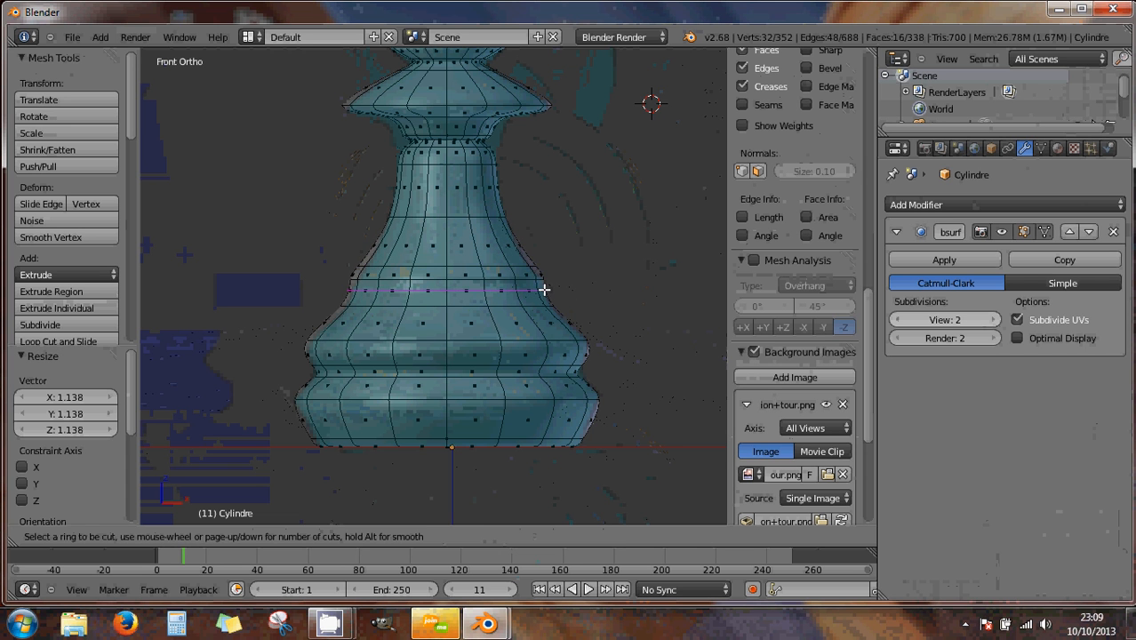
click(544, 289)
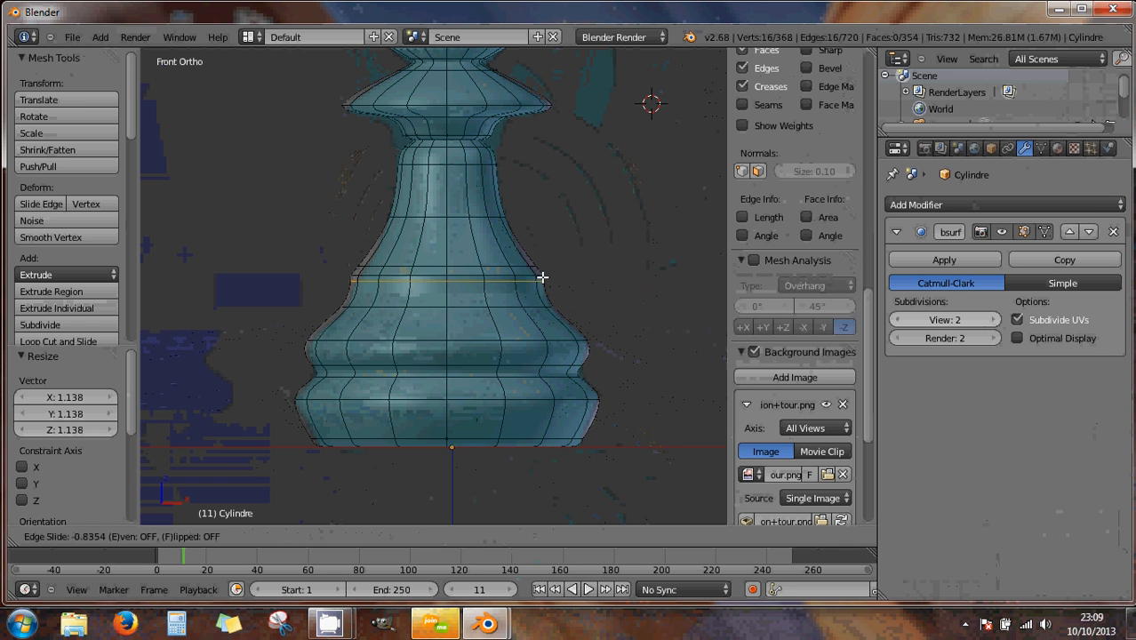
click(541, 270)
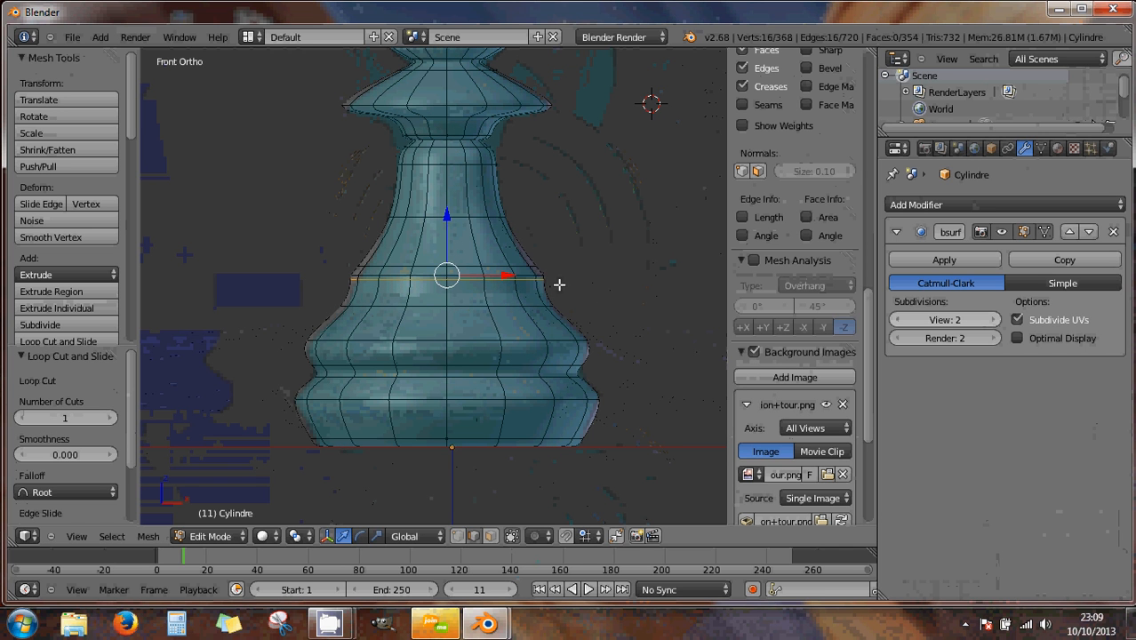
- Select the narrow band's edge loop in vertex select mode and scale it uniformly to 1.135
click(458, 536)
alt+right_click(531, 276)
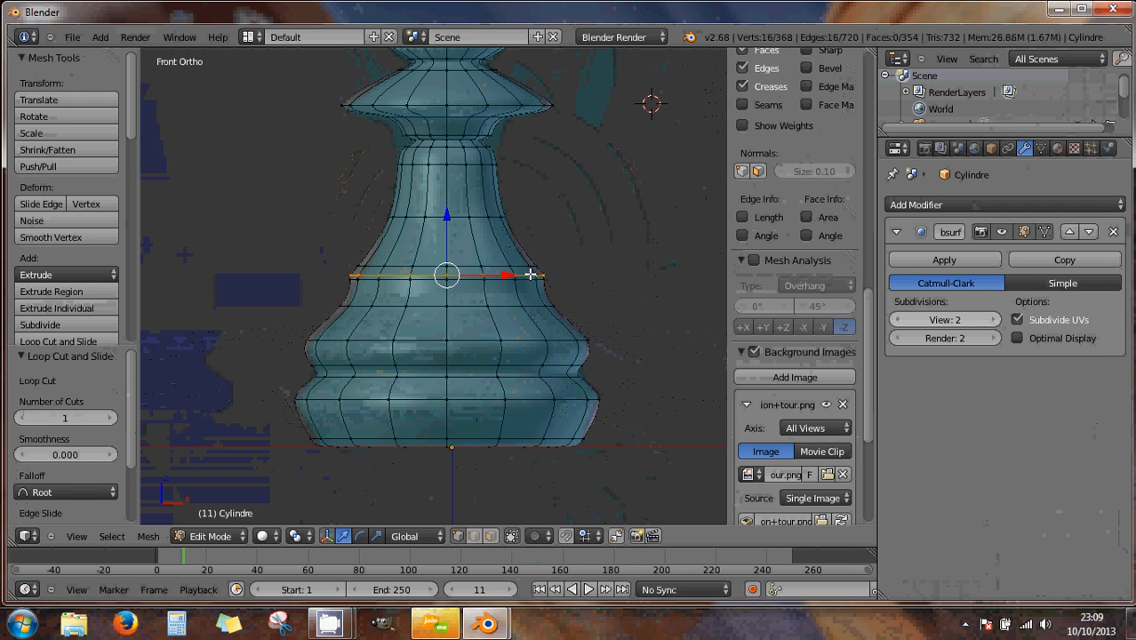
key(s)
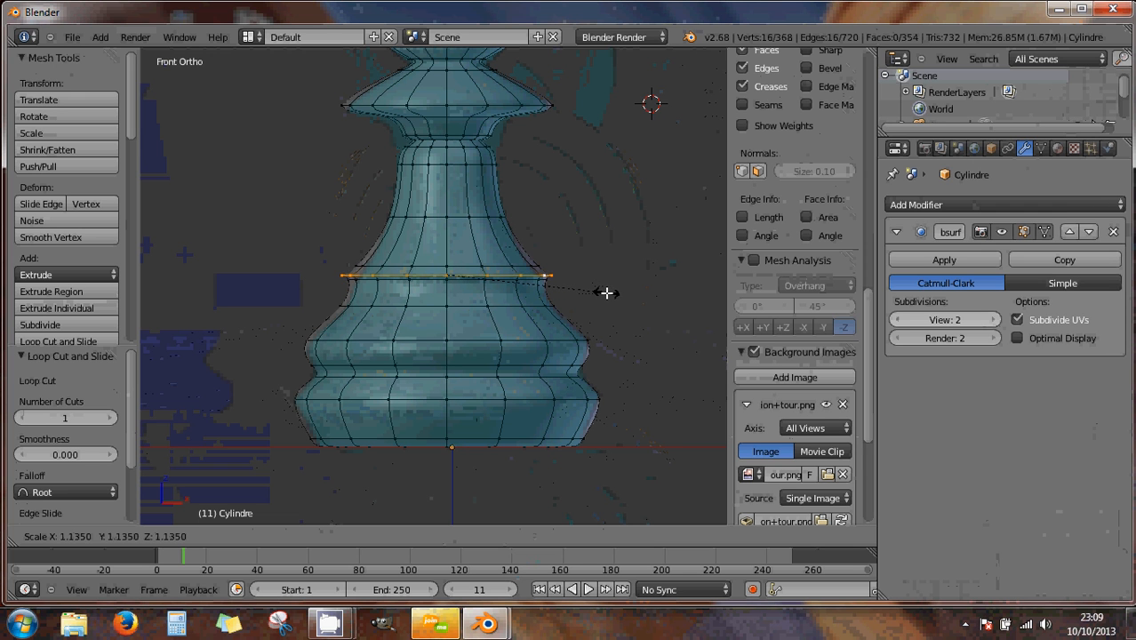
click(607, 292)
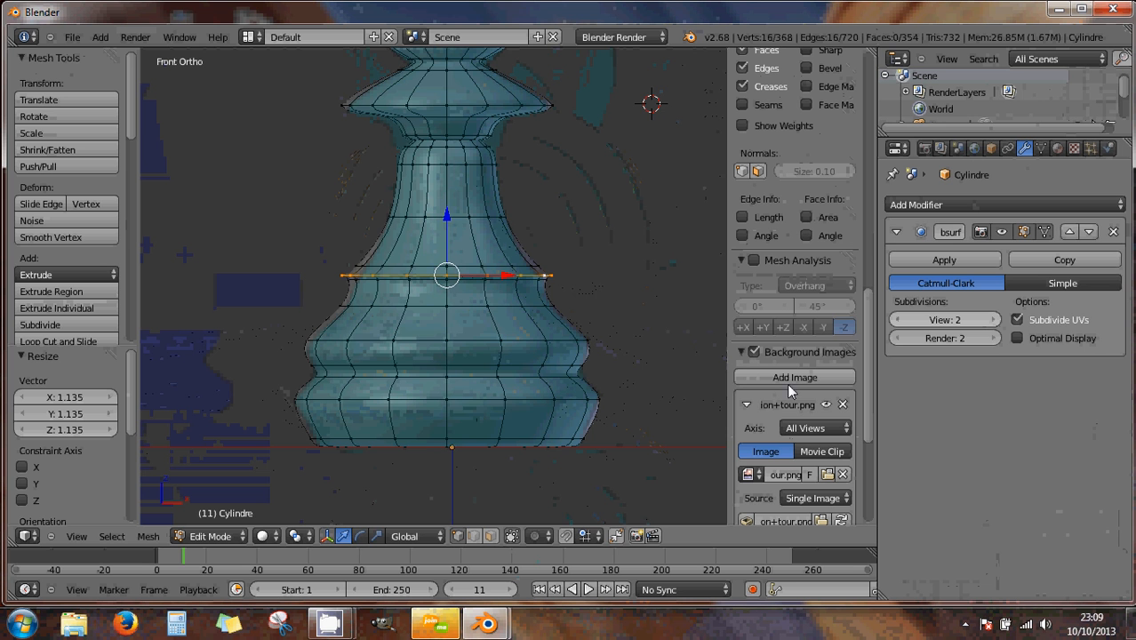
- Hide the background reference image and scale the band's selected loop inward to 0.289
click(754, 352)
scroll(622, 314, up, 3)
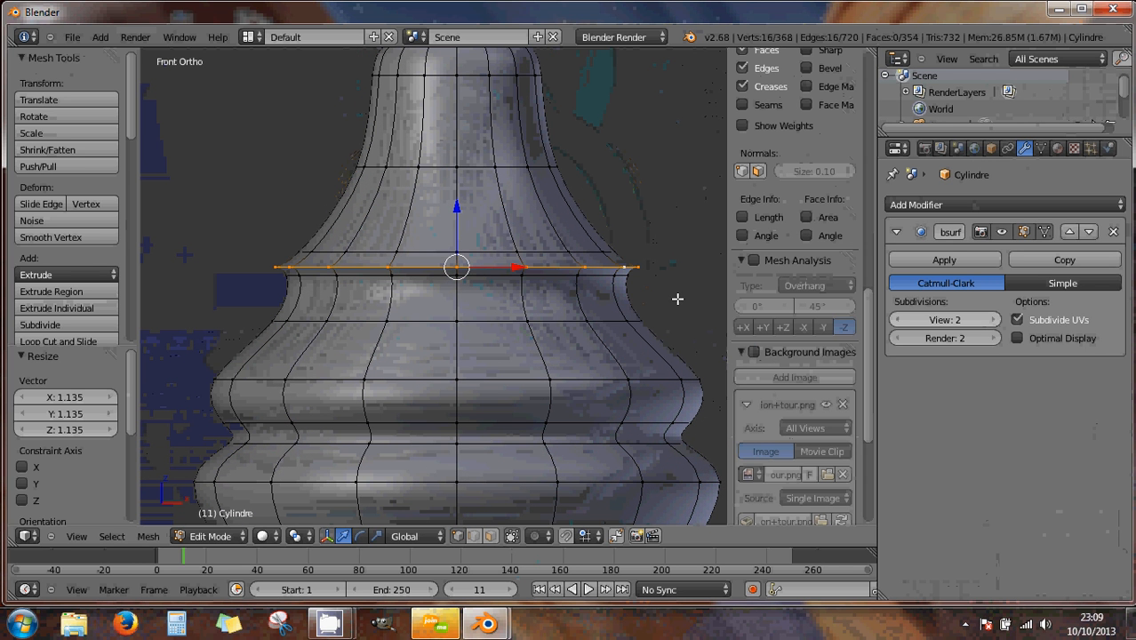
key(s)
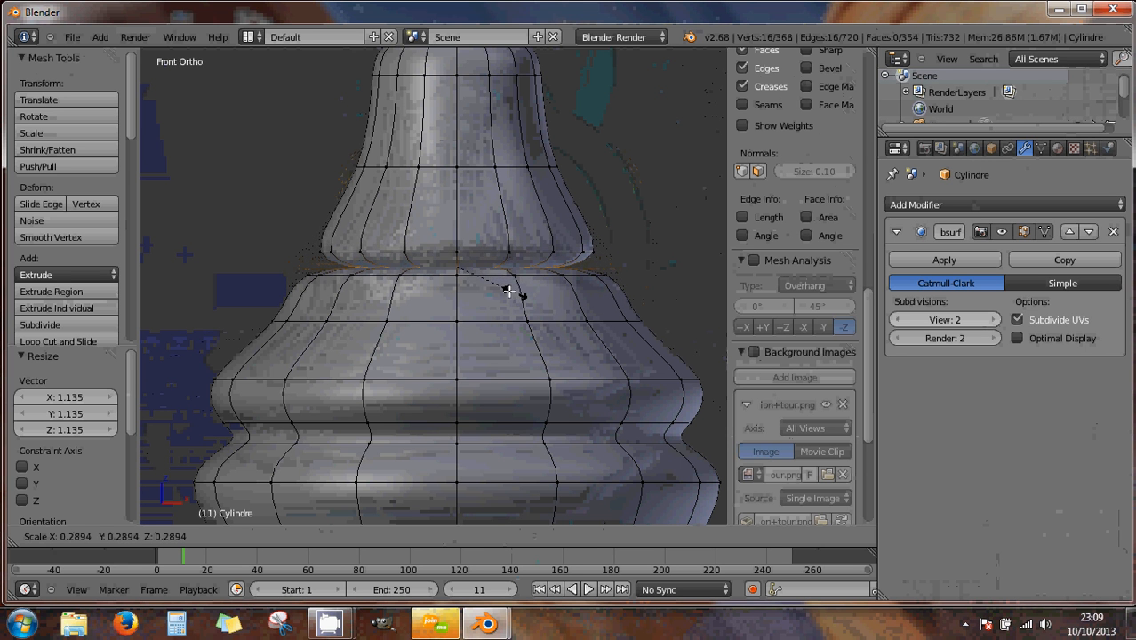
click(515, 296)
- Scale the same loop back outward by 3.124 to shape a thin ridge around the pawn's body
scroll(571, 312, down, 2)
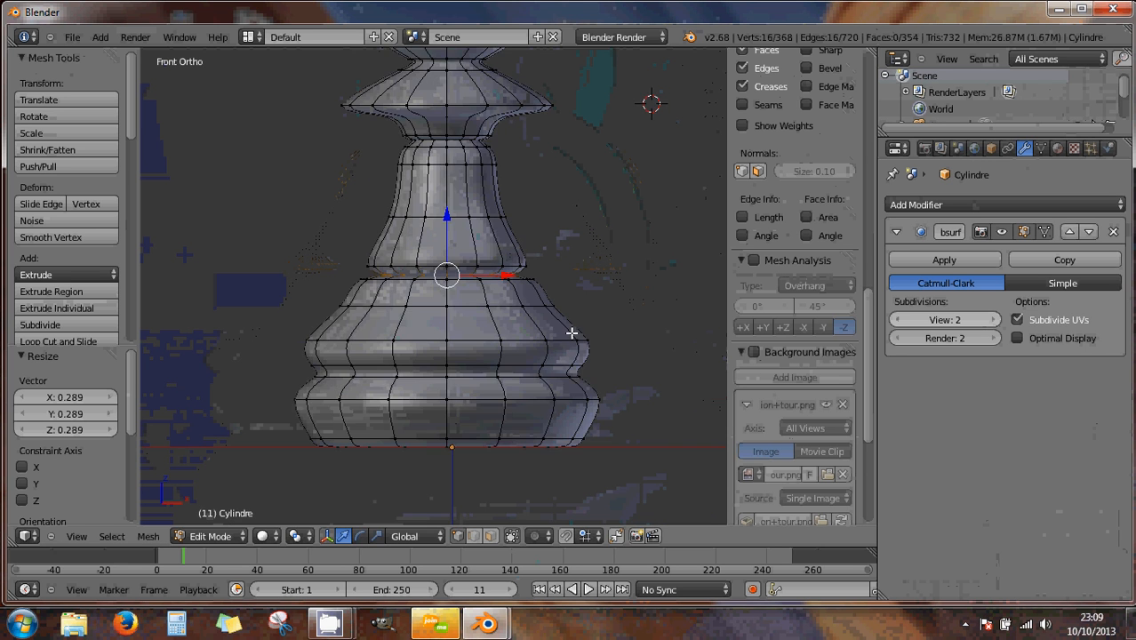
scroll(572, 333, up, 3)
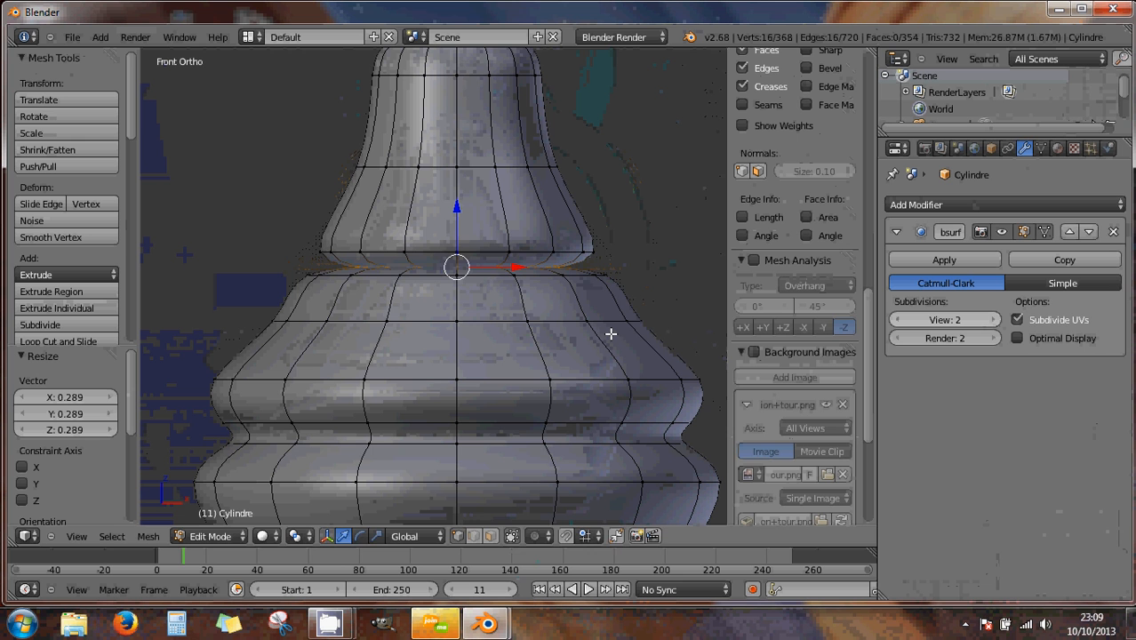
key(s)
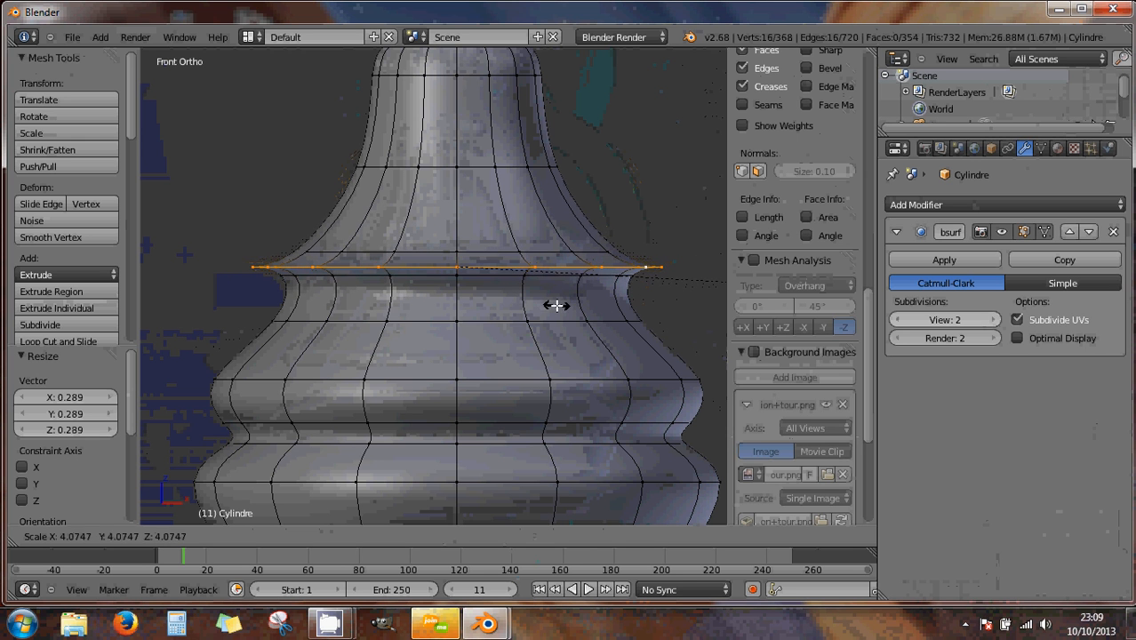
click(411, 316)
scroll(540, 357, down, 8)
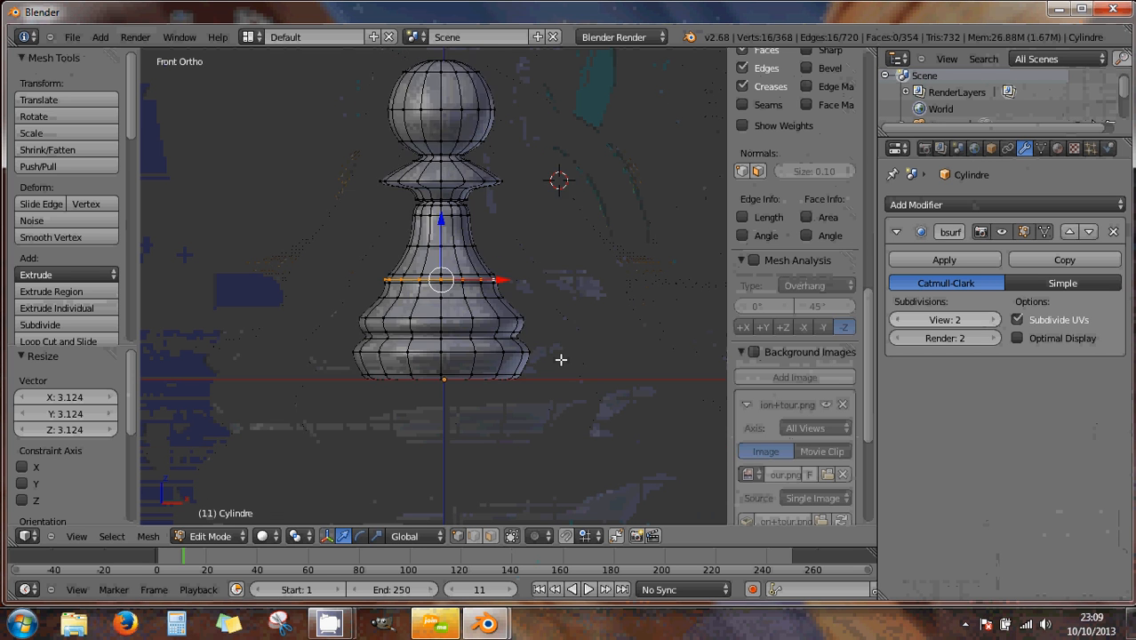
middle_drag(568, 353, 599, 368)
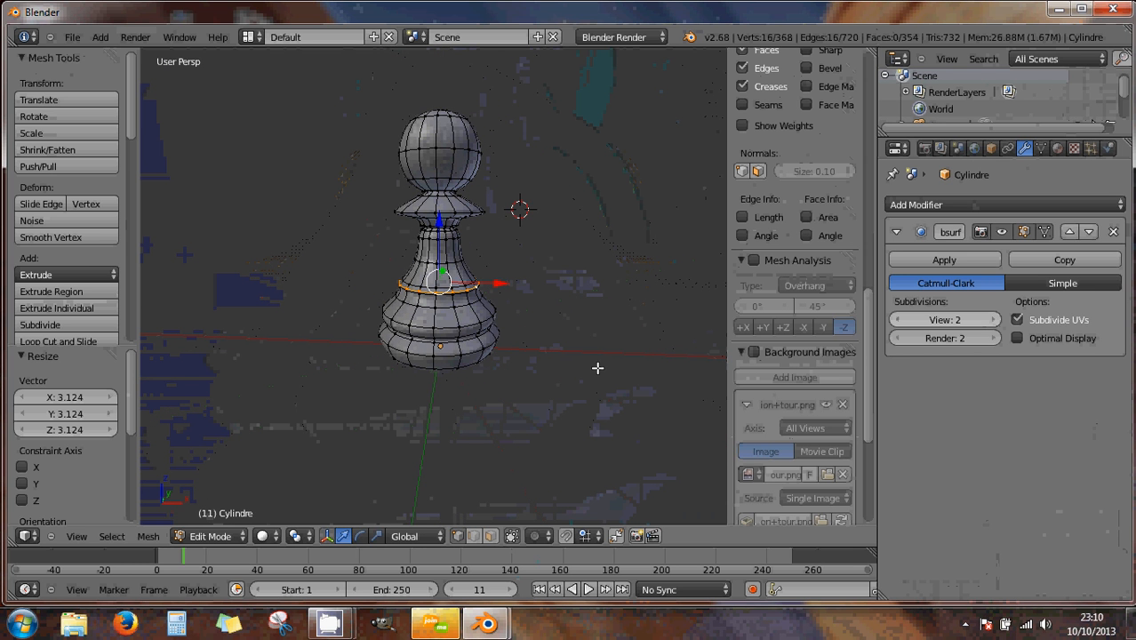
key(KP_1)
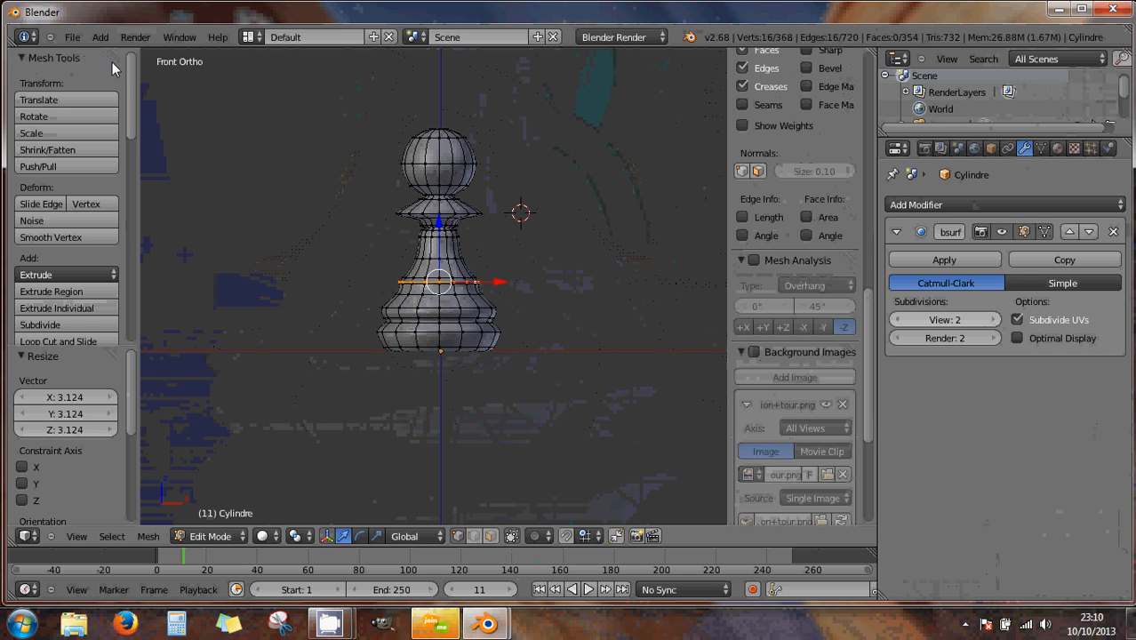
- Start saving the scene as a new file and create a "pion" folder inside cour1 as its destination
click(72, 40)
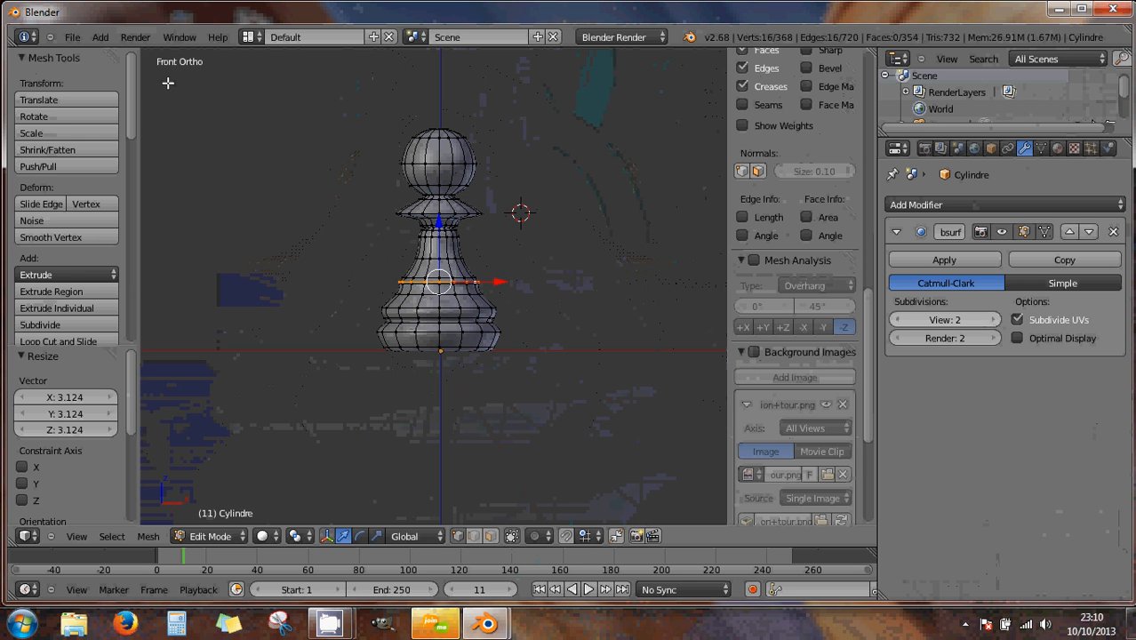
click(75, 39)
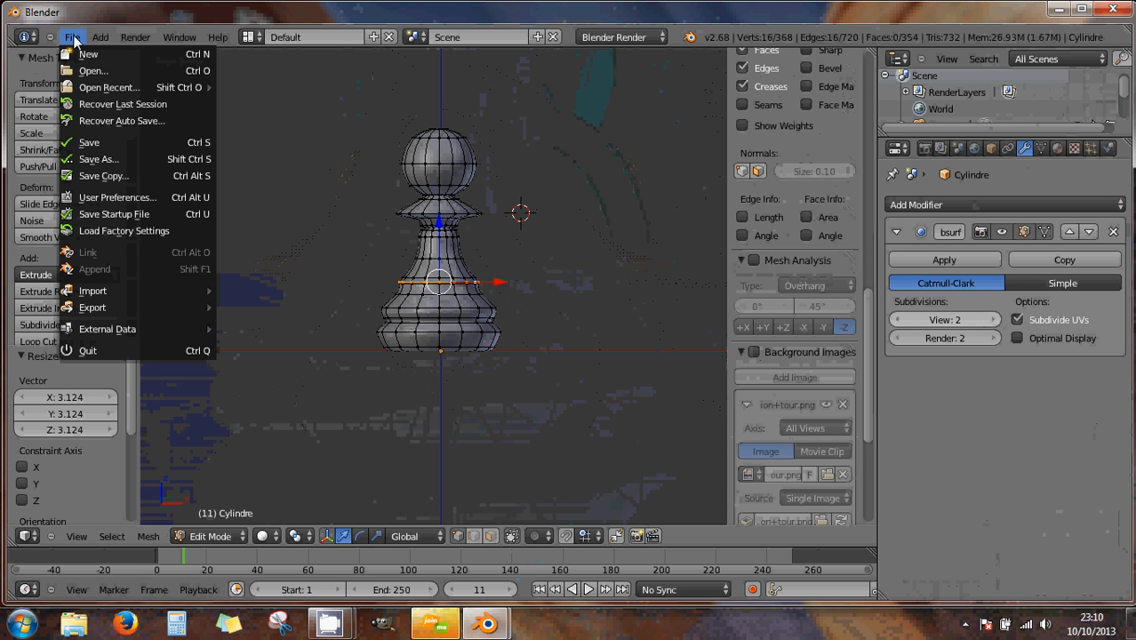
click(104, 160)
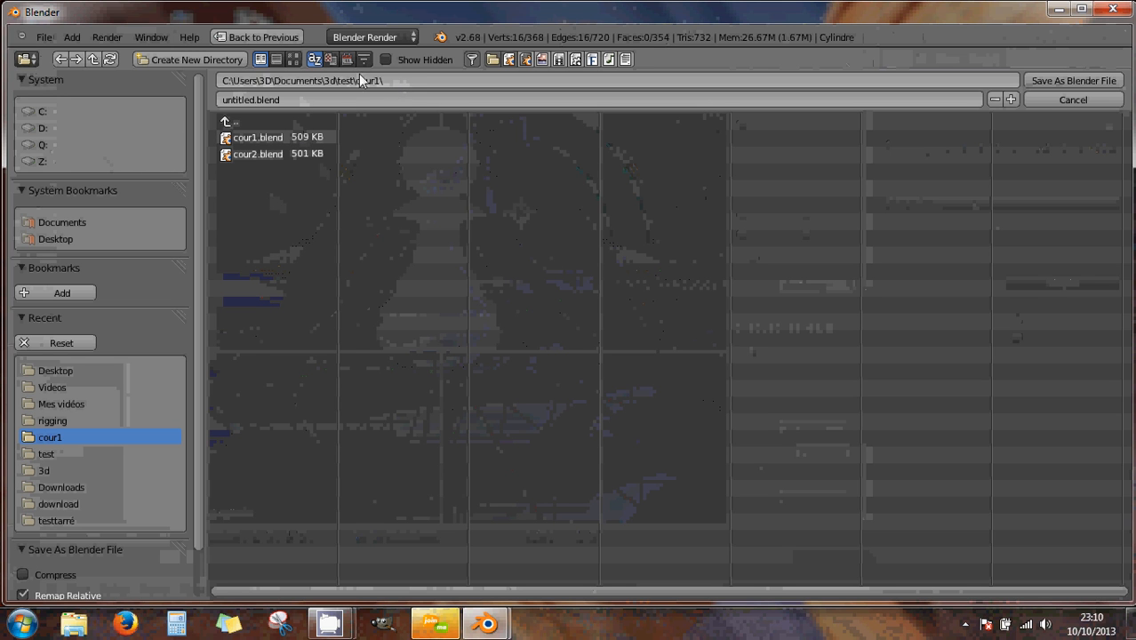
click(397, 81)
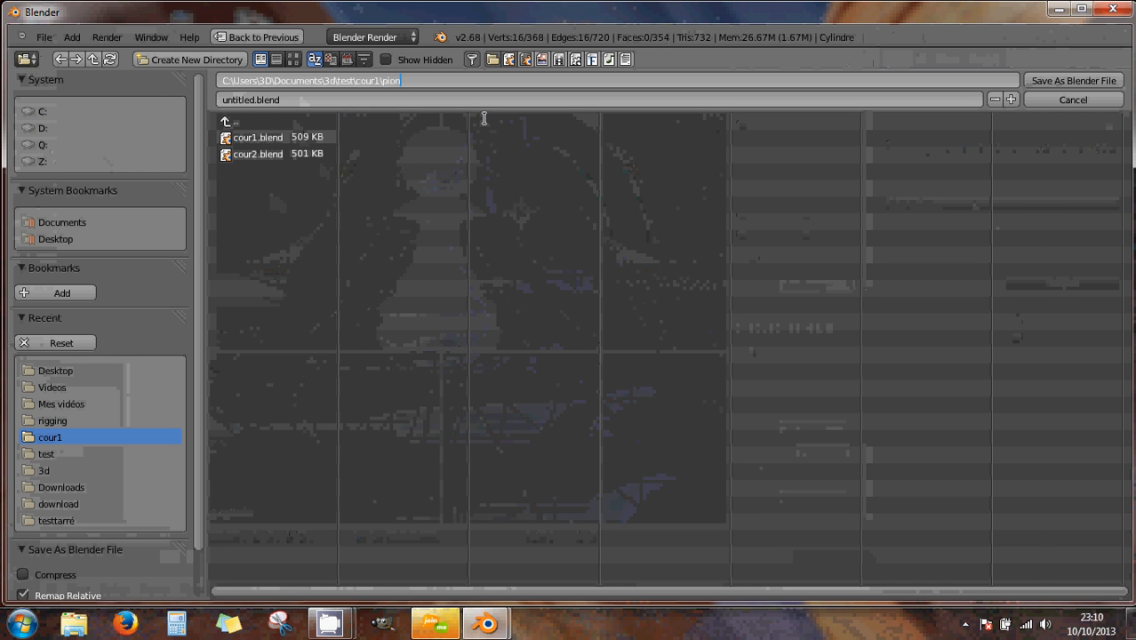
key(Return)
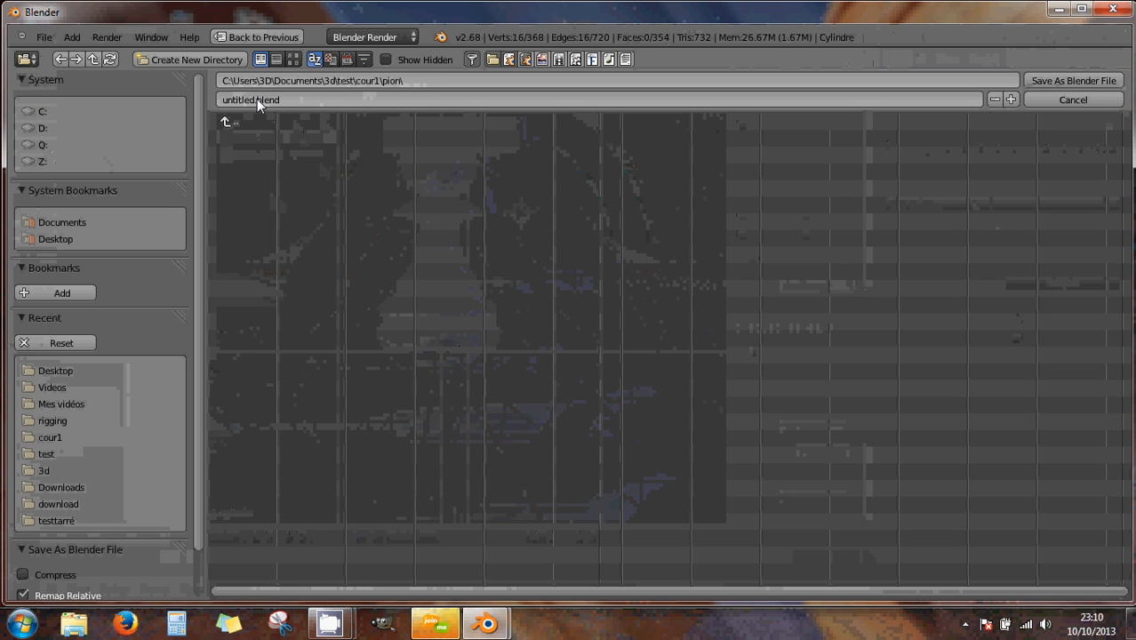
- Name the file "pion" and save it as a Blender file in the new pion folder
drag(251, 100, 205, 102)
text(pion)
click(290, 103)
click(1055, 83)
click(1066, 83)
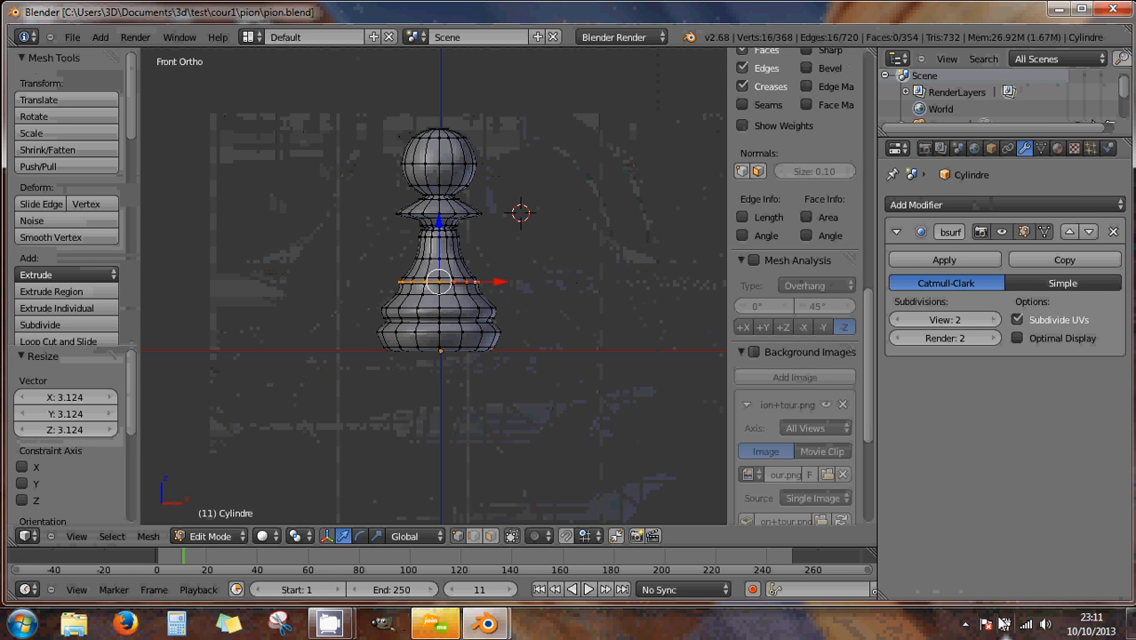
click(966, 625)
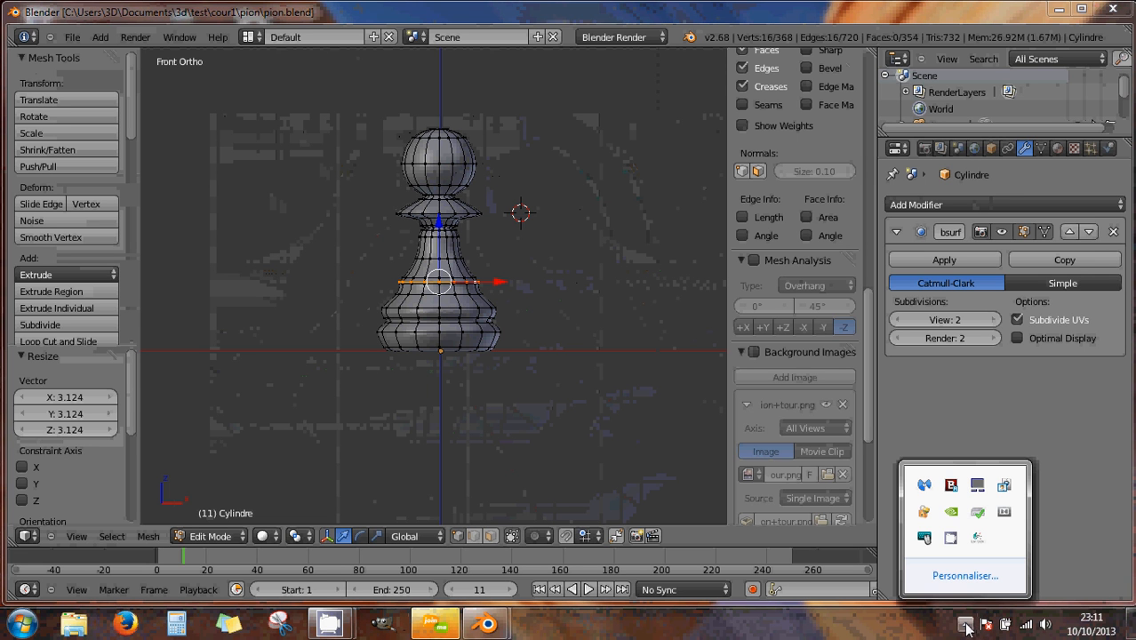
right_click(951, 539)
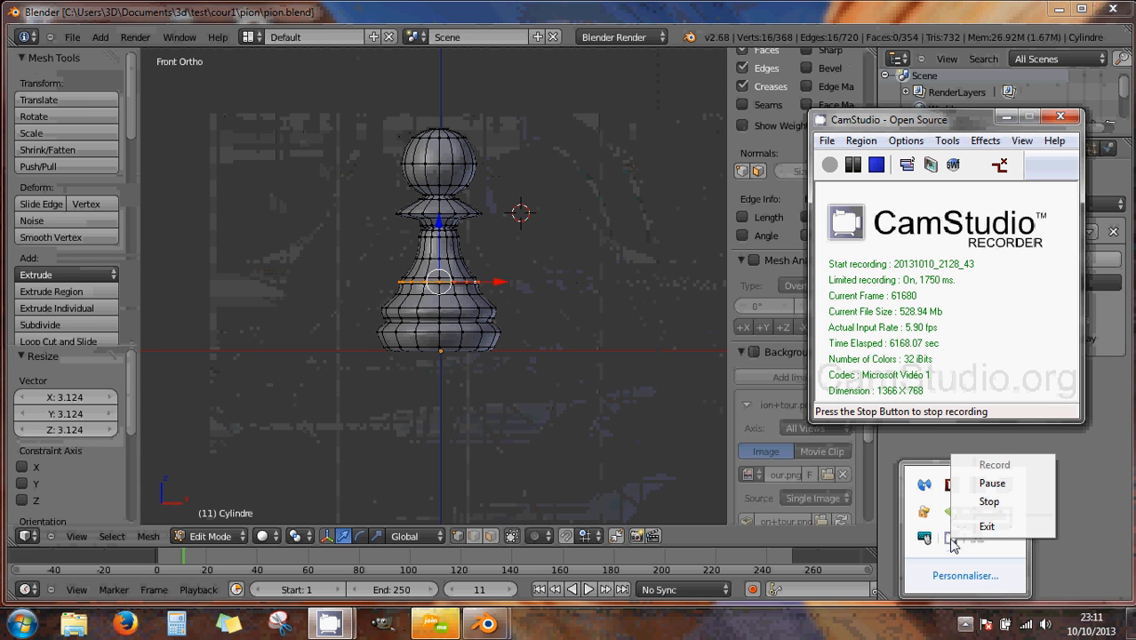
click(989, 503)
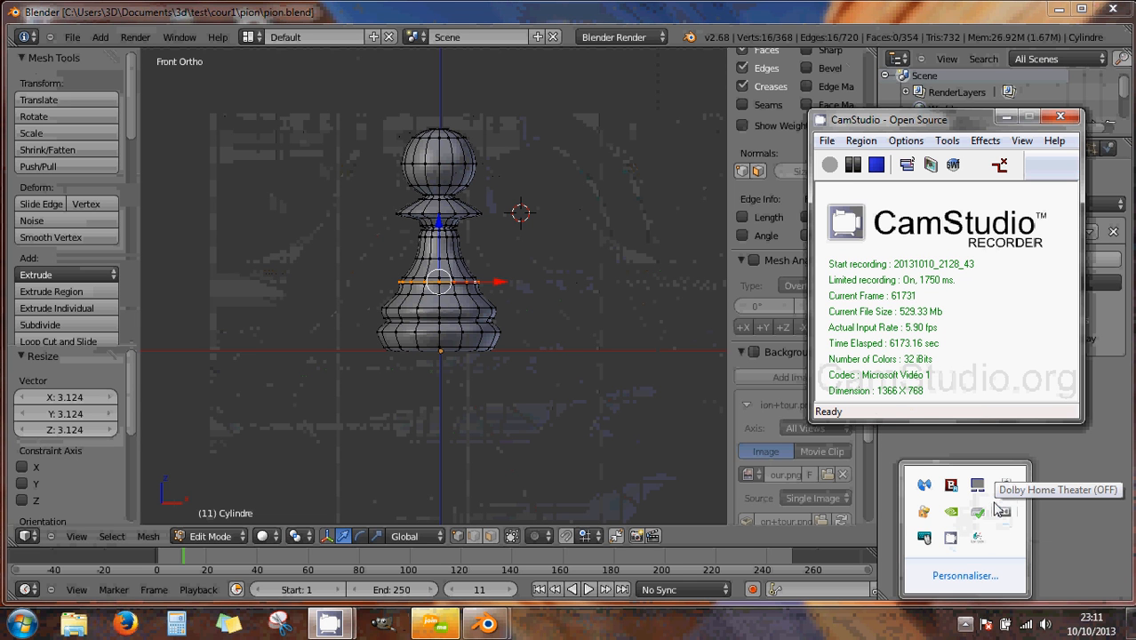
click(881, 170)
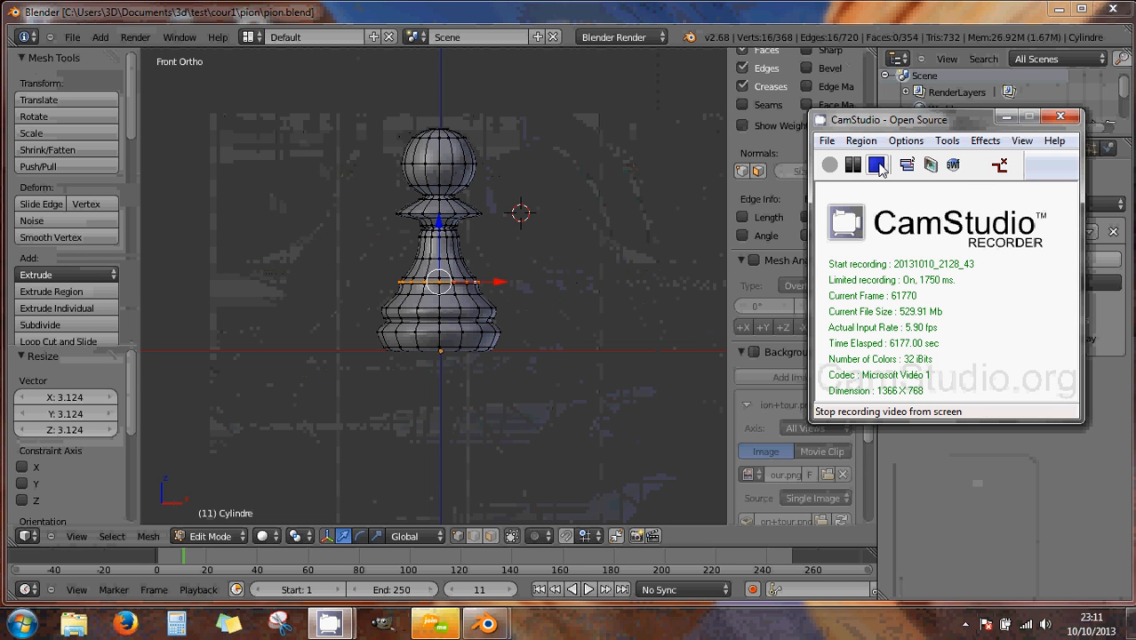